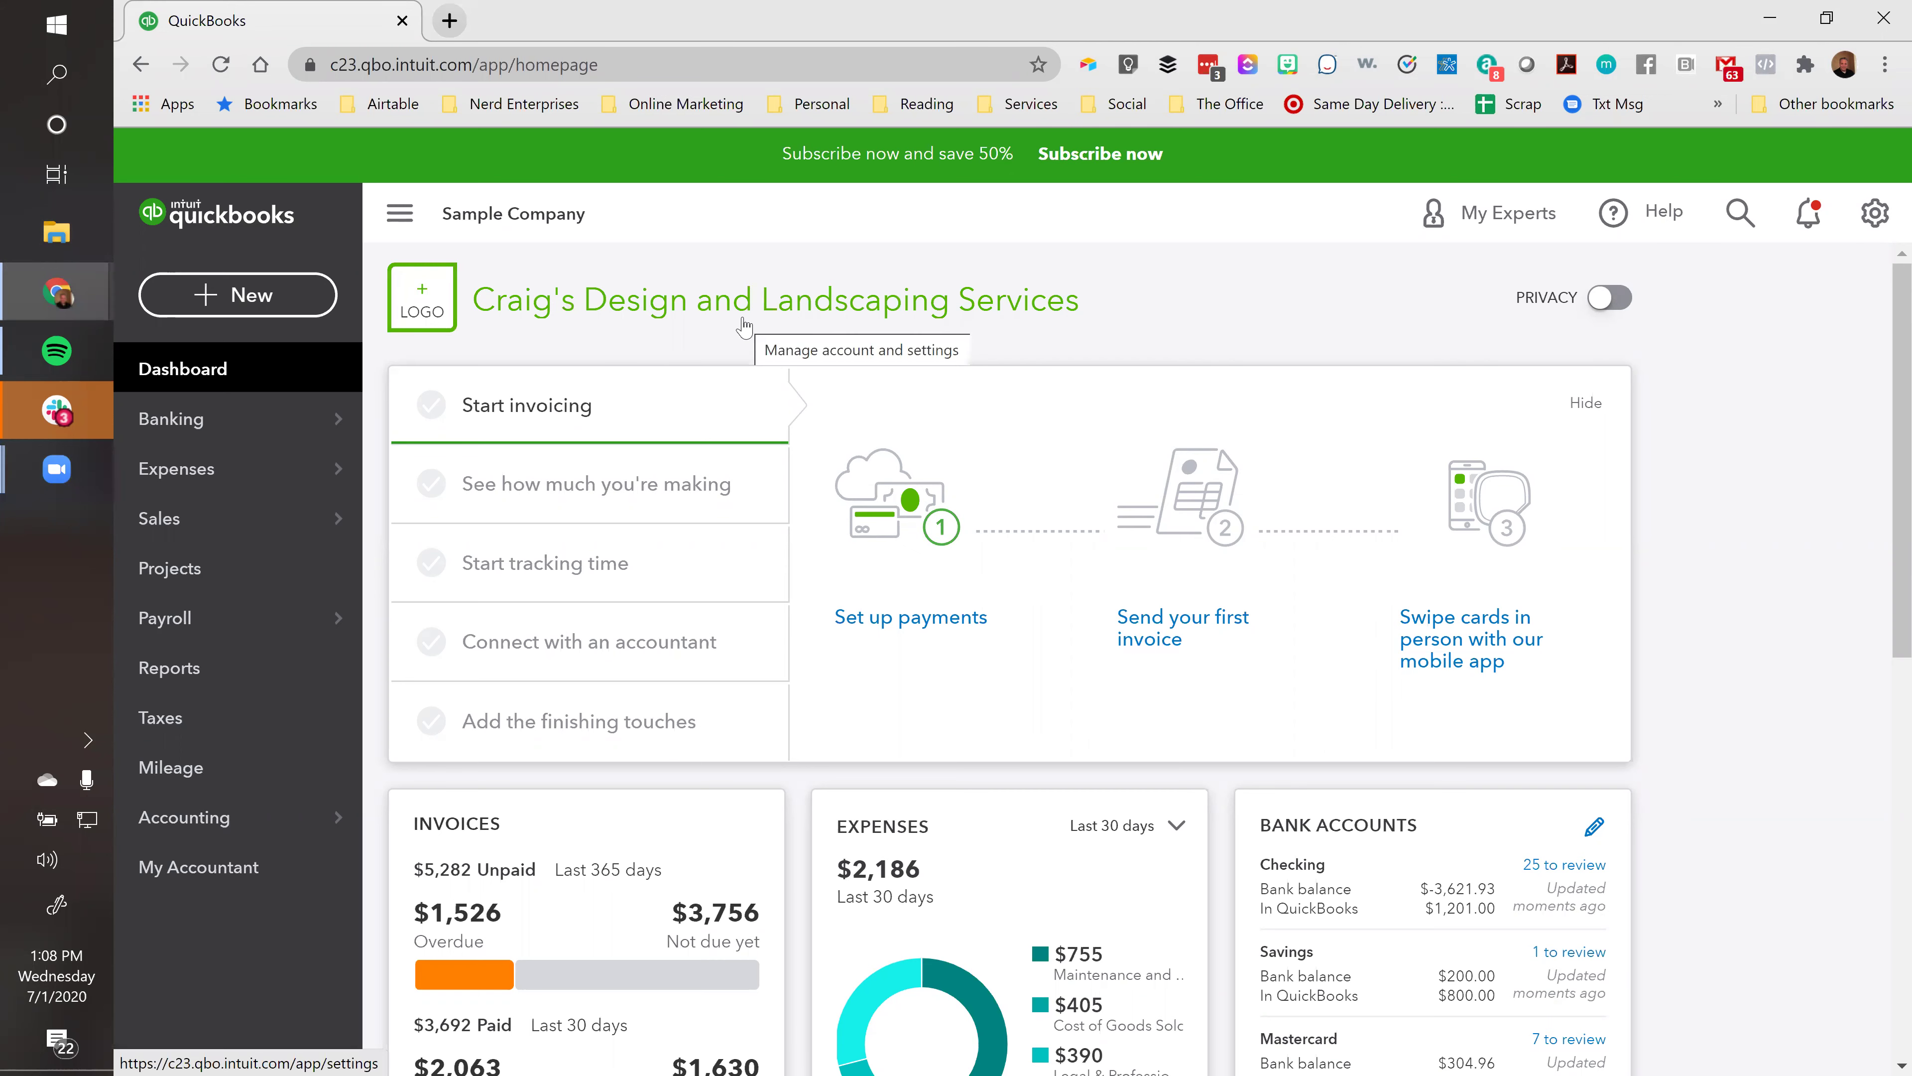
- Open the Balance Sheet report from Reports and dismiss its tips
{"action": "left_click", "coordinate": [170, 668]}
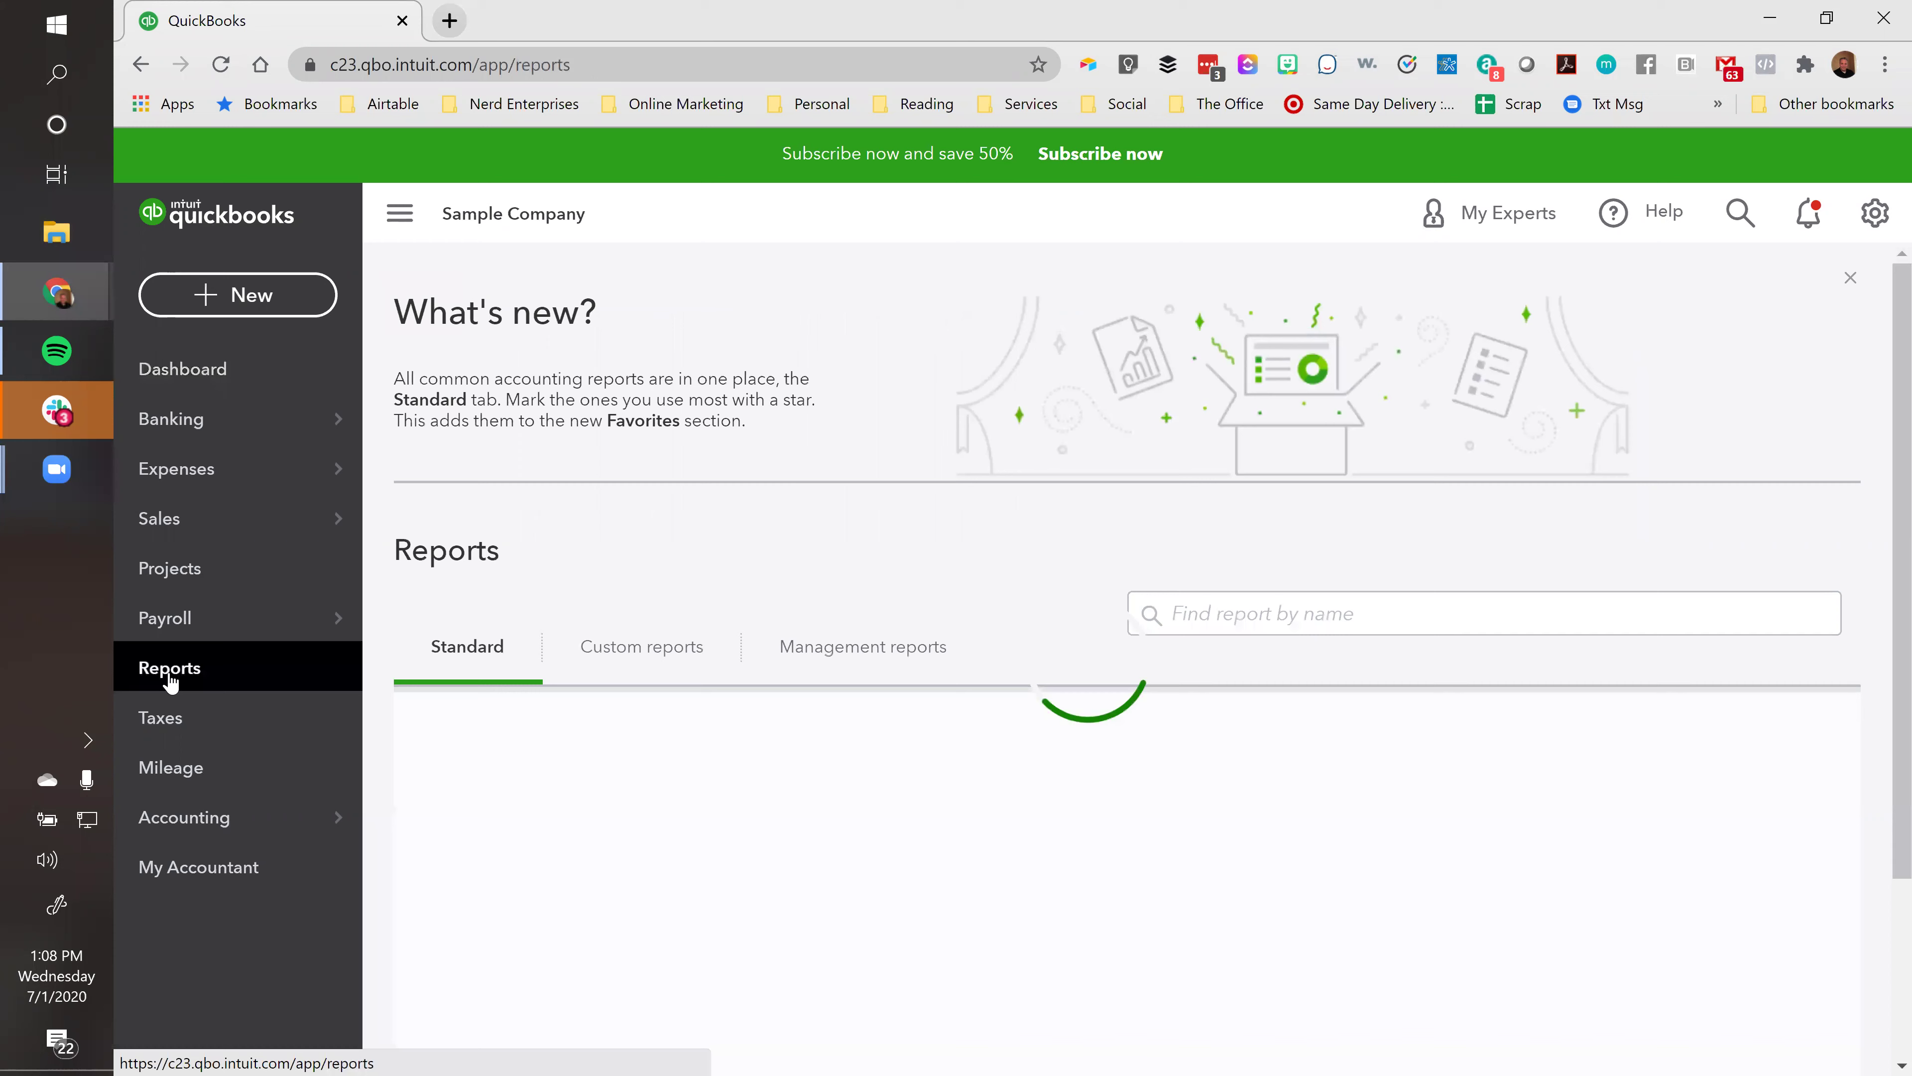
{"action": "left_click", "coordinate": [520, 878]}
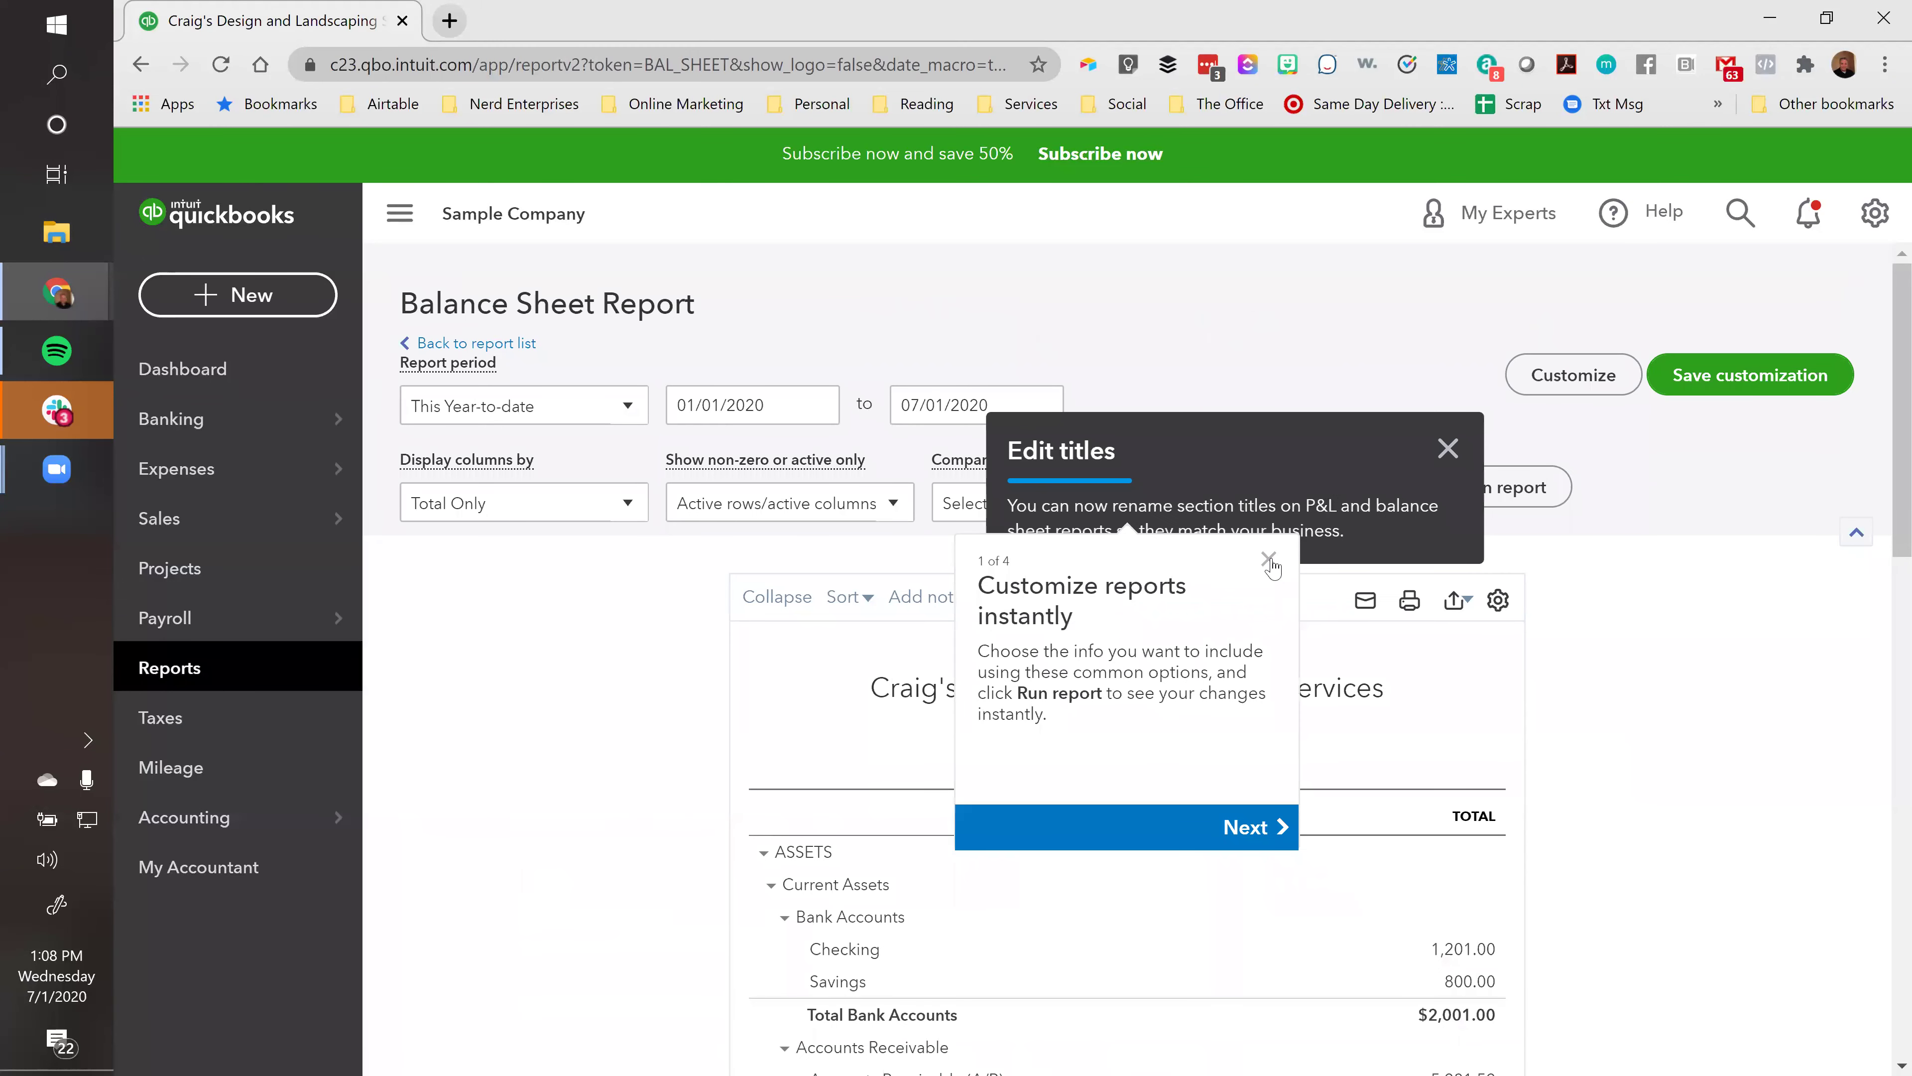
{"action": "left_click", "coordinate": [1269, 561]}
{"action": "left_click", "coordinate": [1269, 563]}
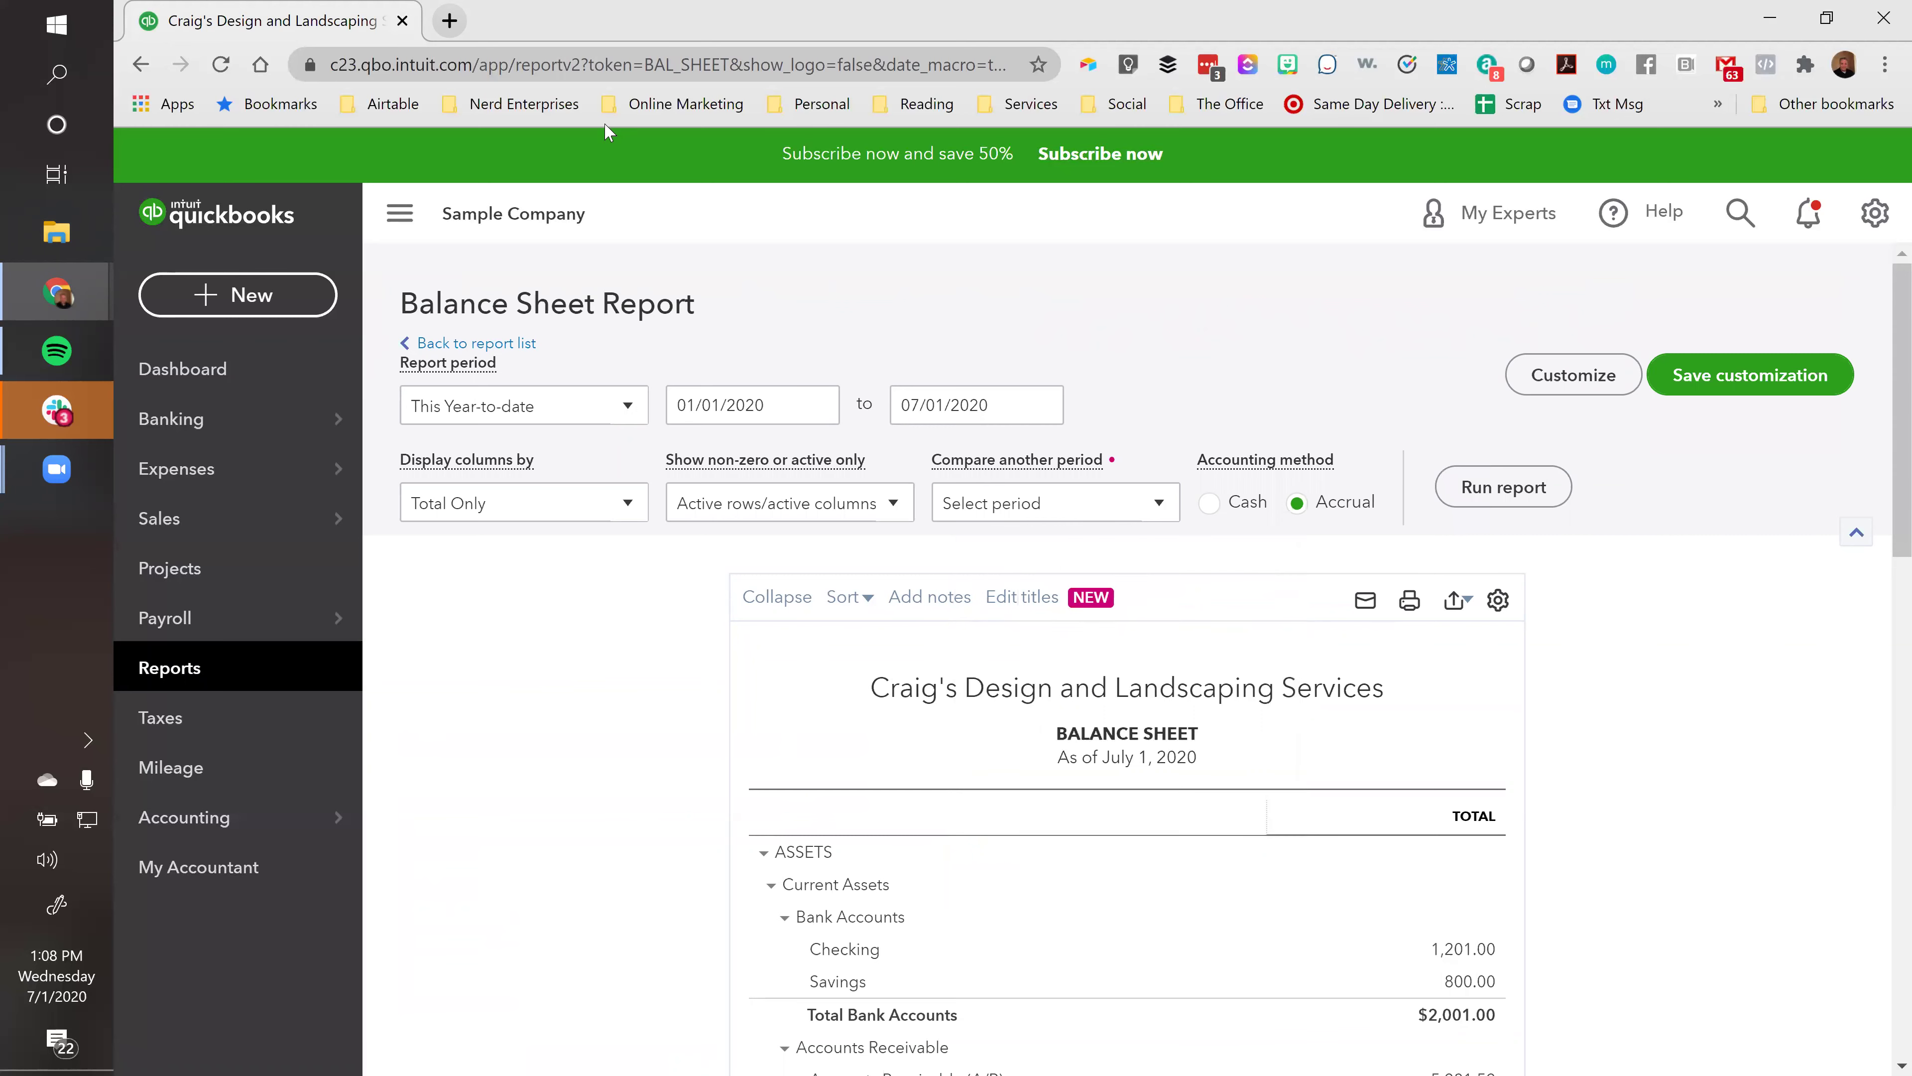
- Duplicate the browser tab and open the Profit and Loss report in the copy
{"action": "right_click", "coordinate": [323, 20]}
{"action": "left_click", "coordinate": [391, 169]}
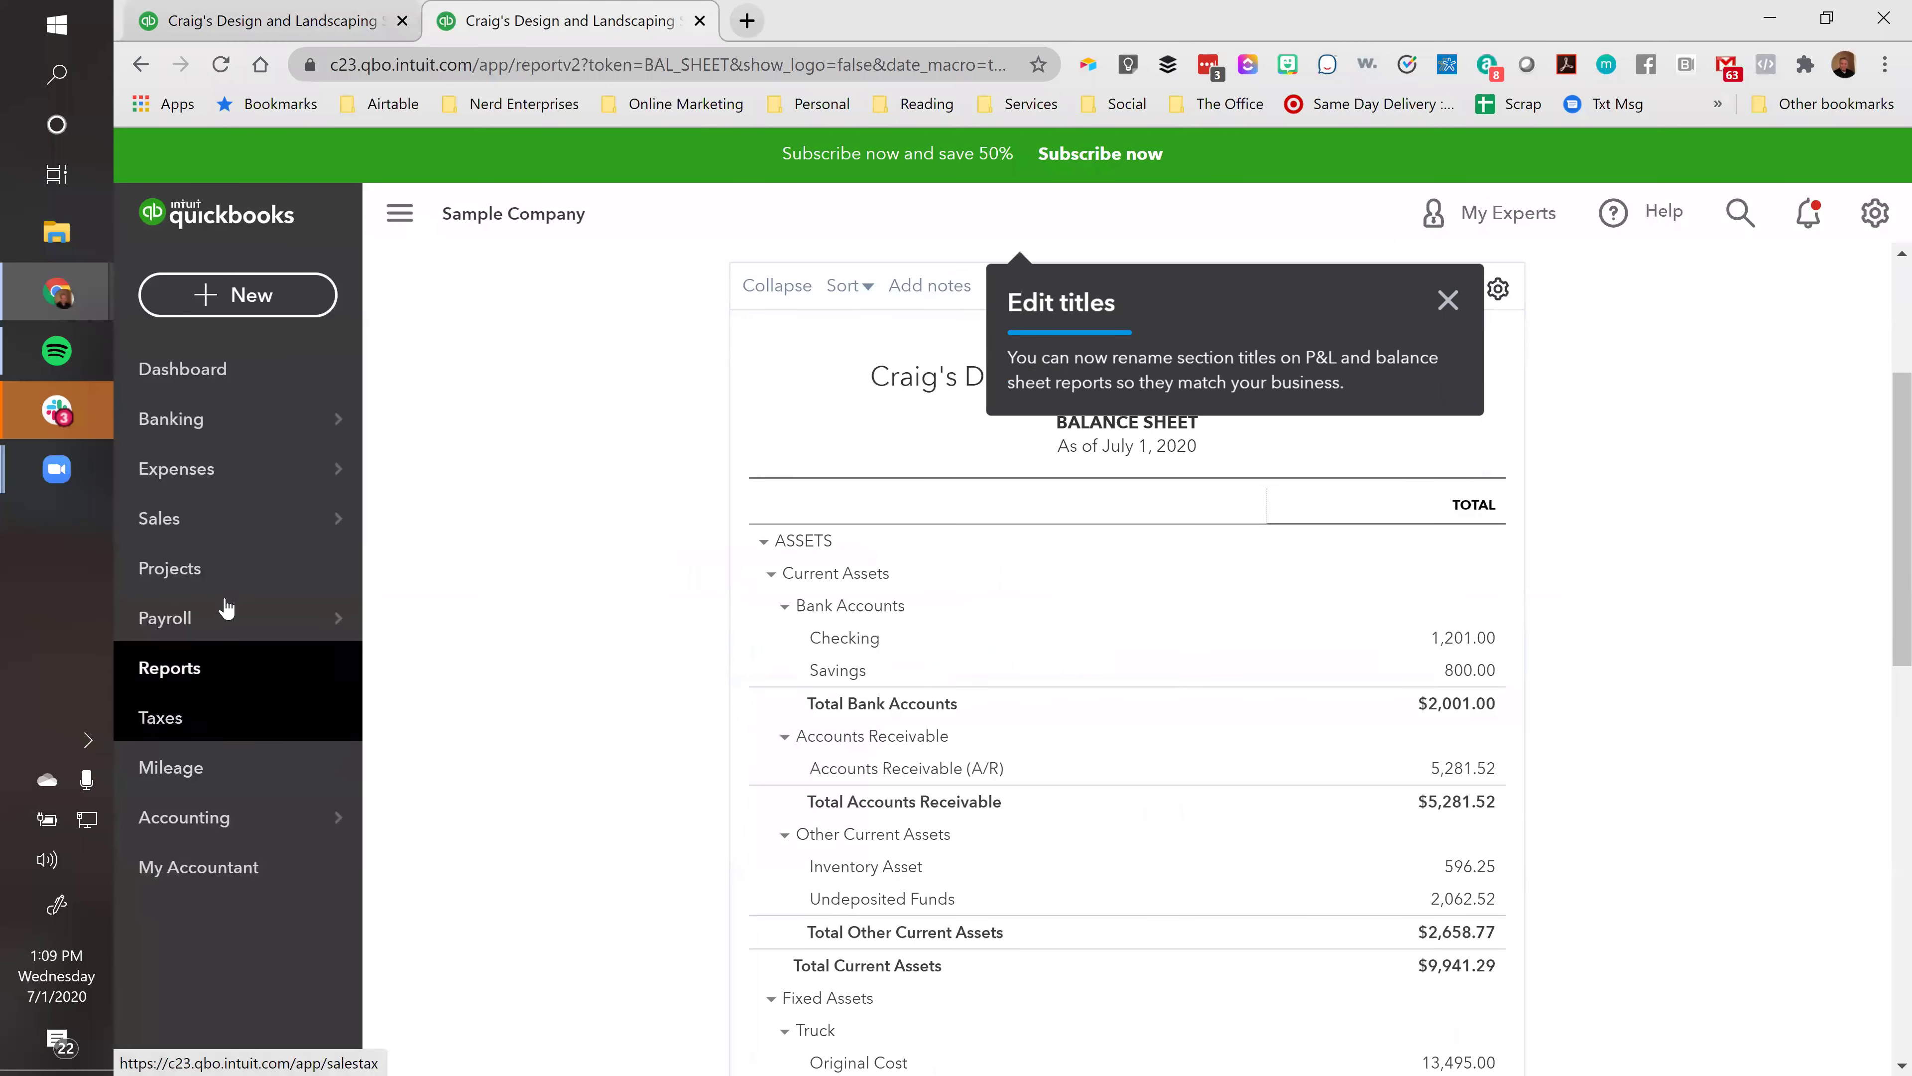
{"action": "left_click", "coordinate": [193, 678]}
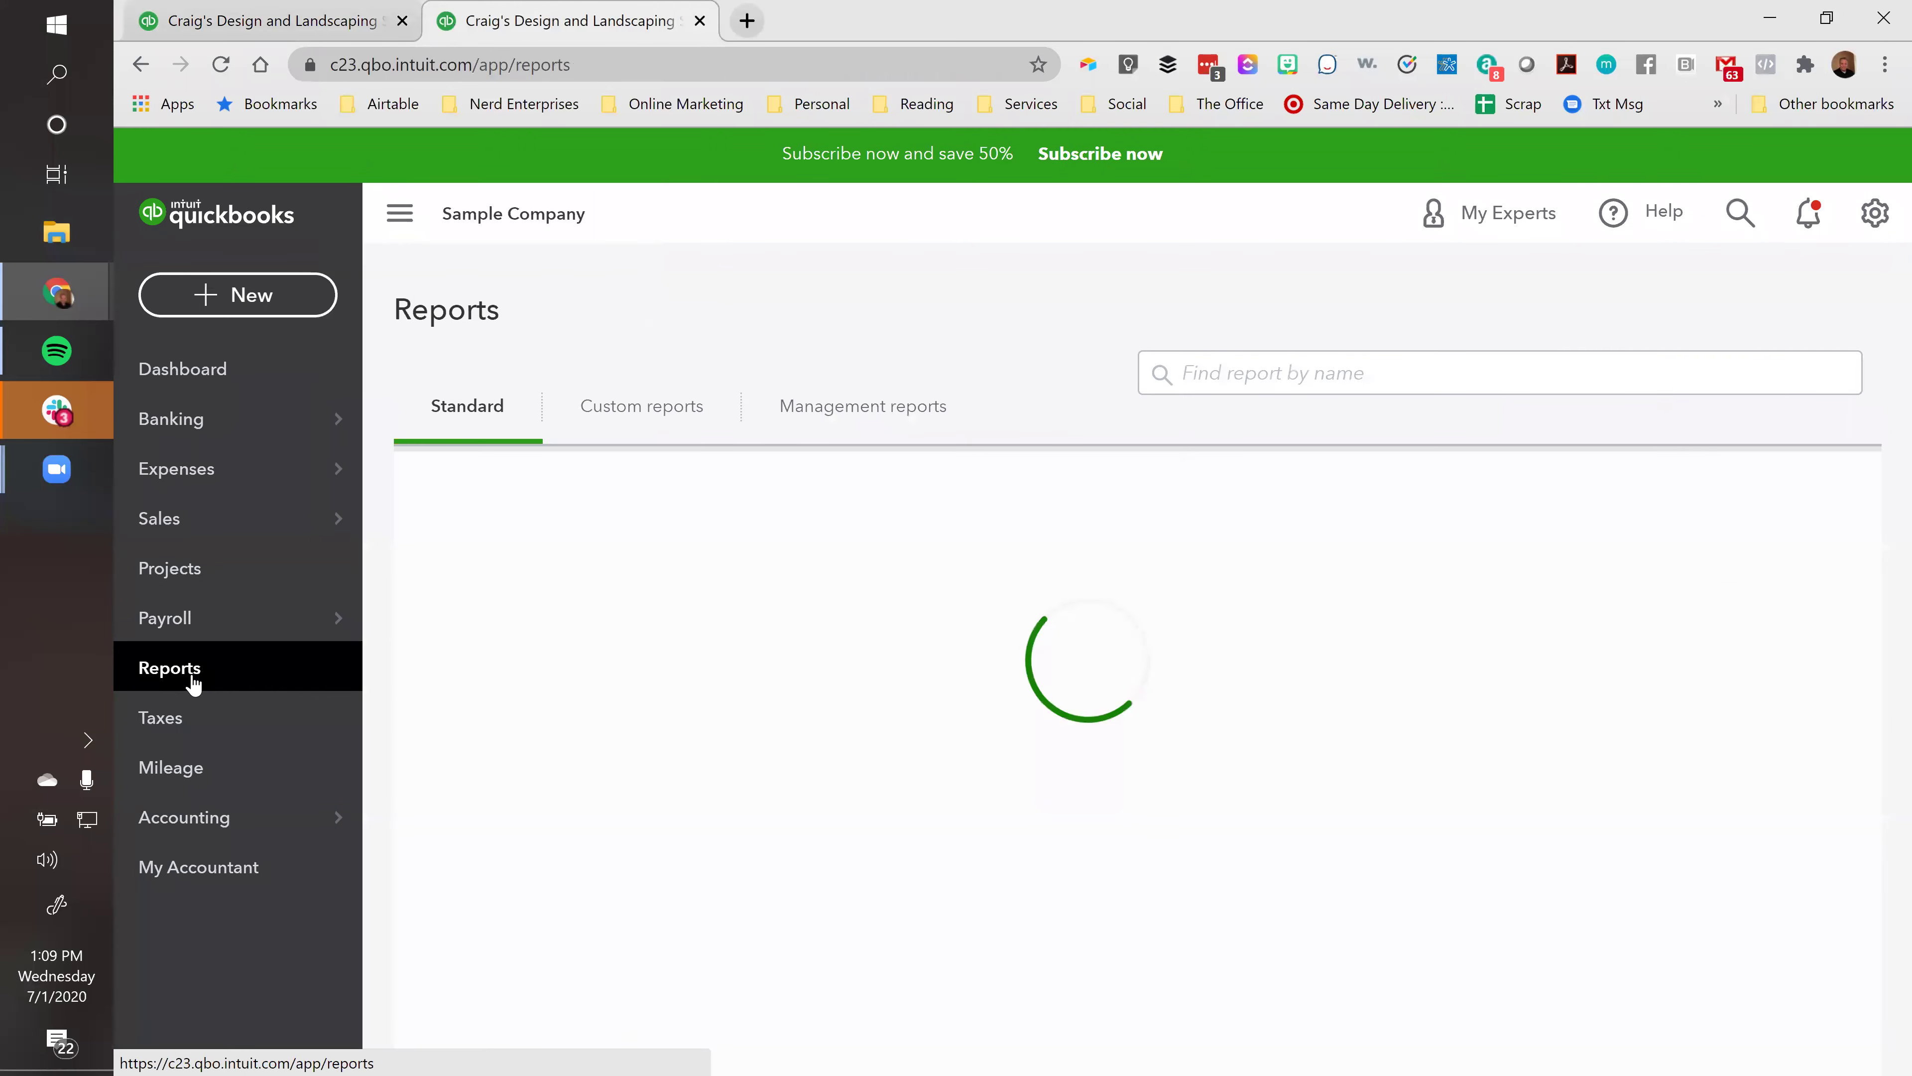
{"action": "left_click", "coordinate": [558, 702]}
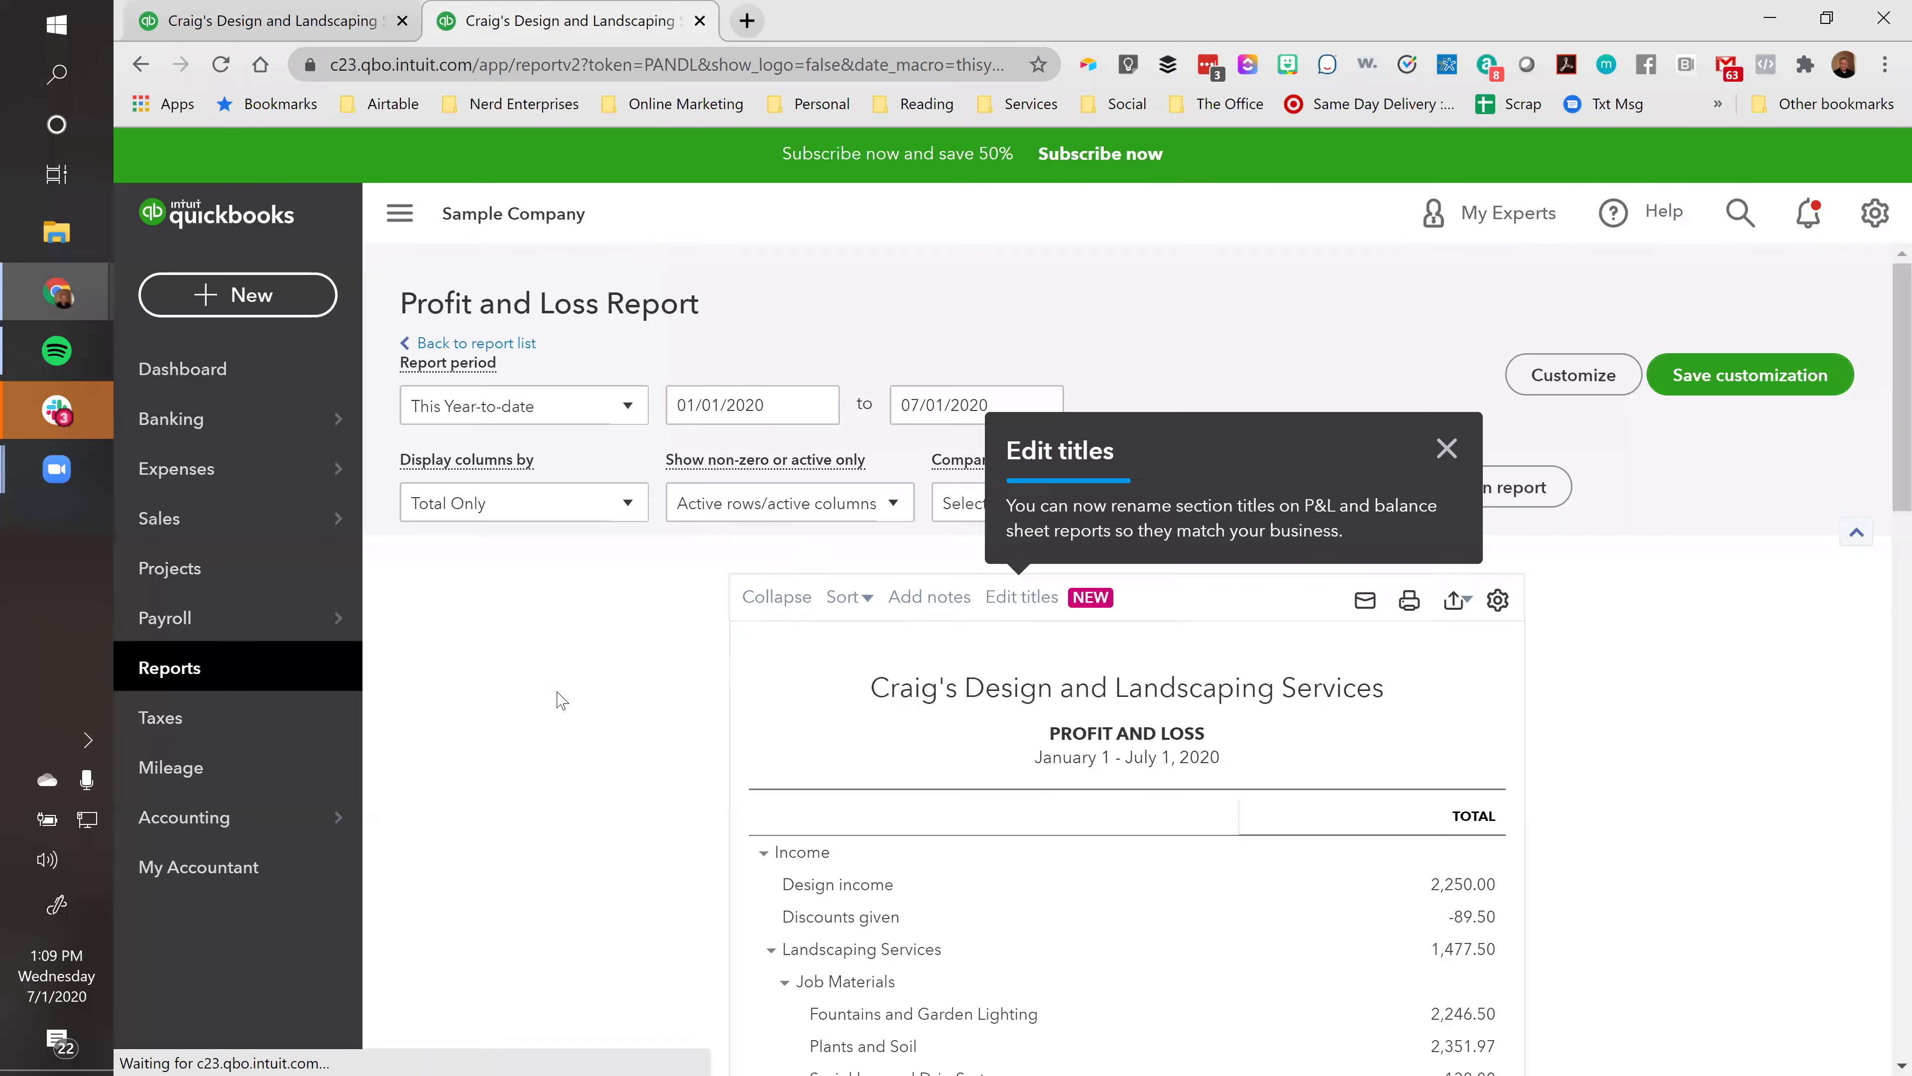
{"action": "scroll", "coordinate": [561, 700], "scroll_direction": "down", "scroll_amount": 4}
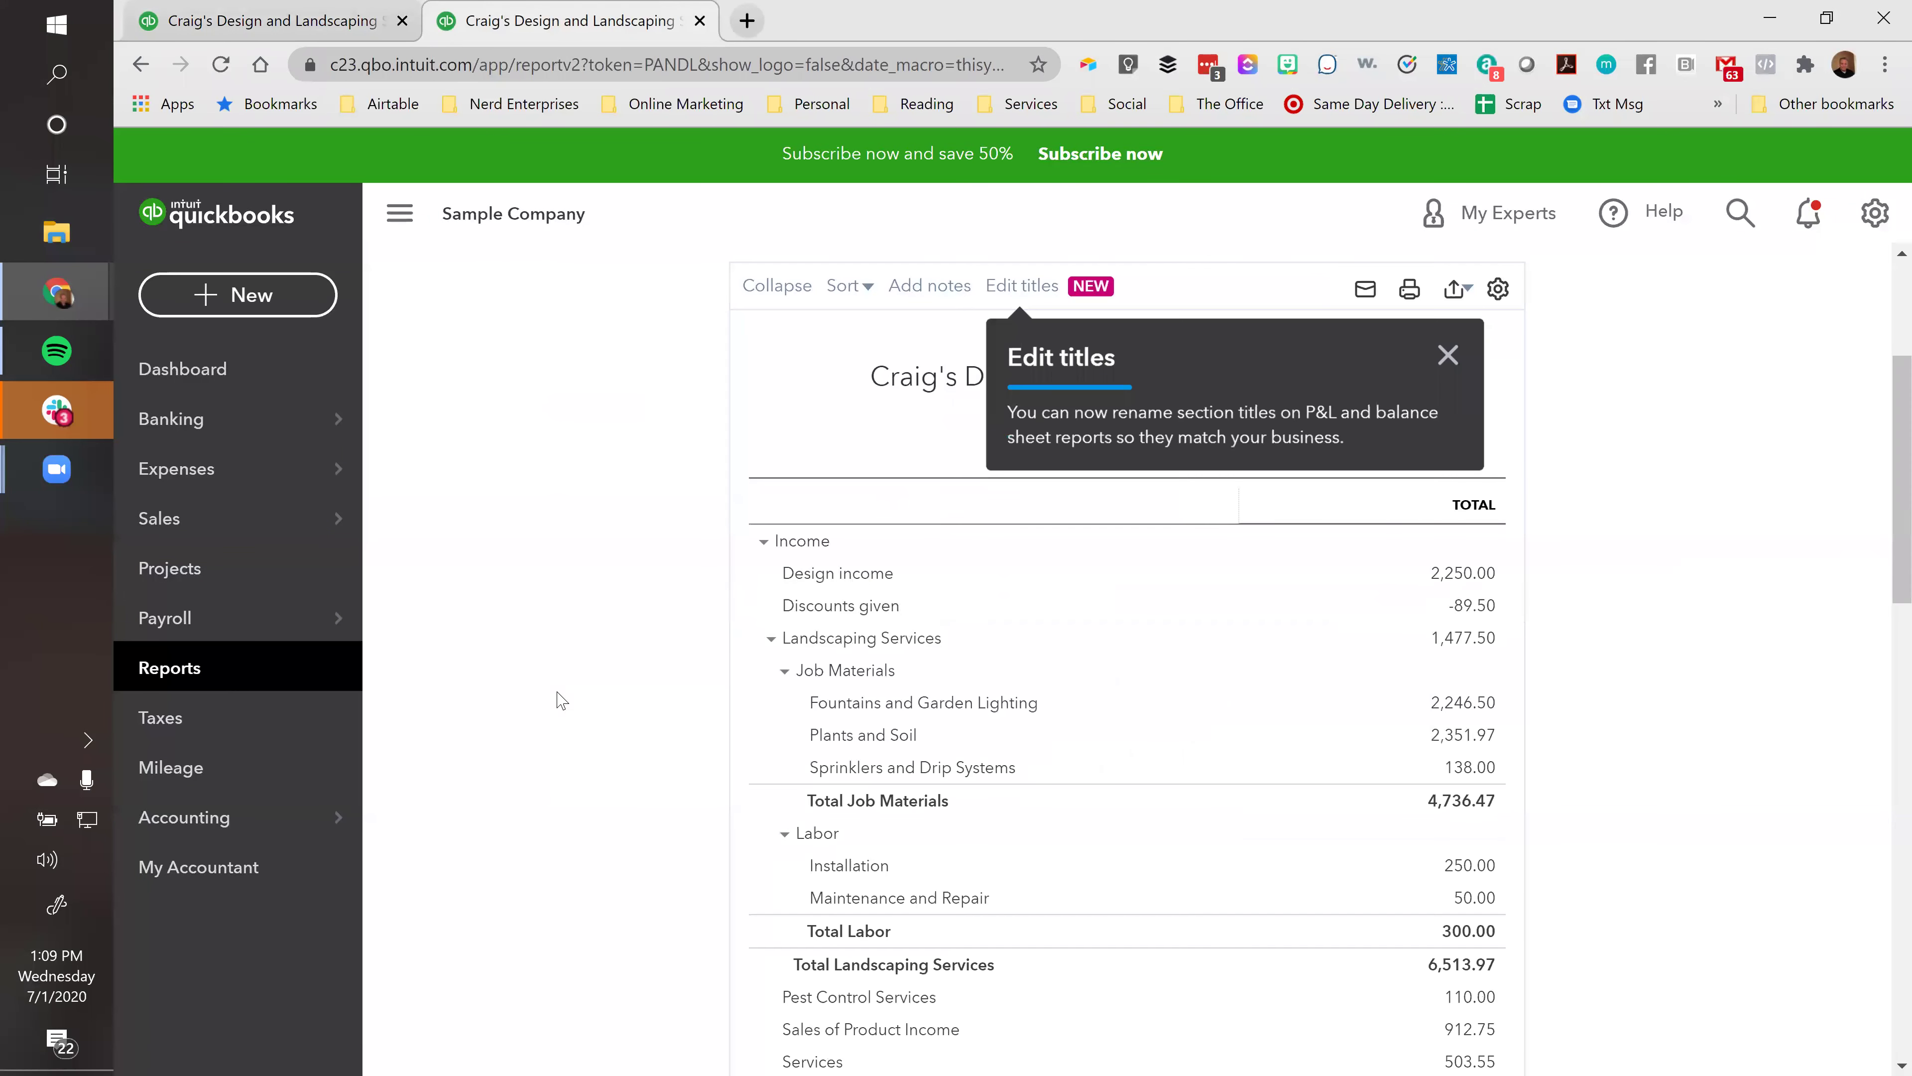
{"action": "left_click", "coordinate": [1447, 354]}
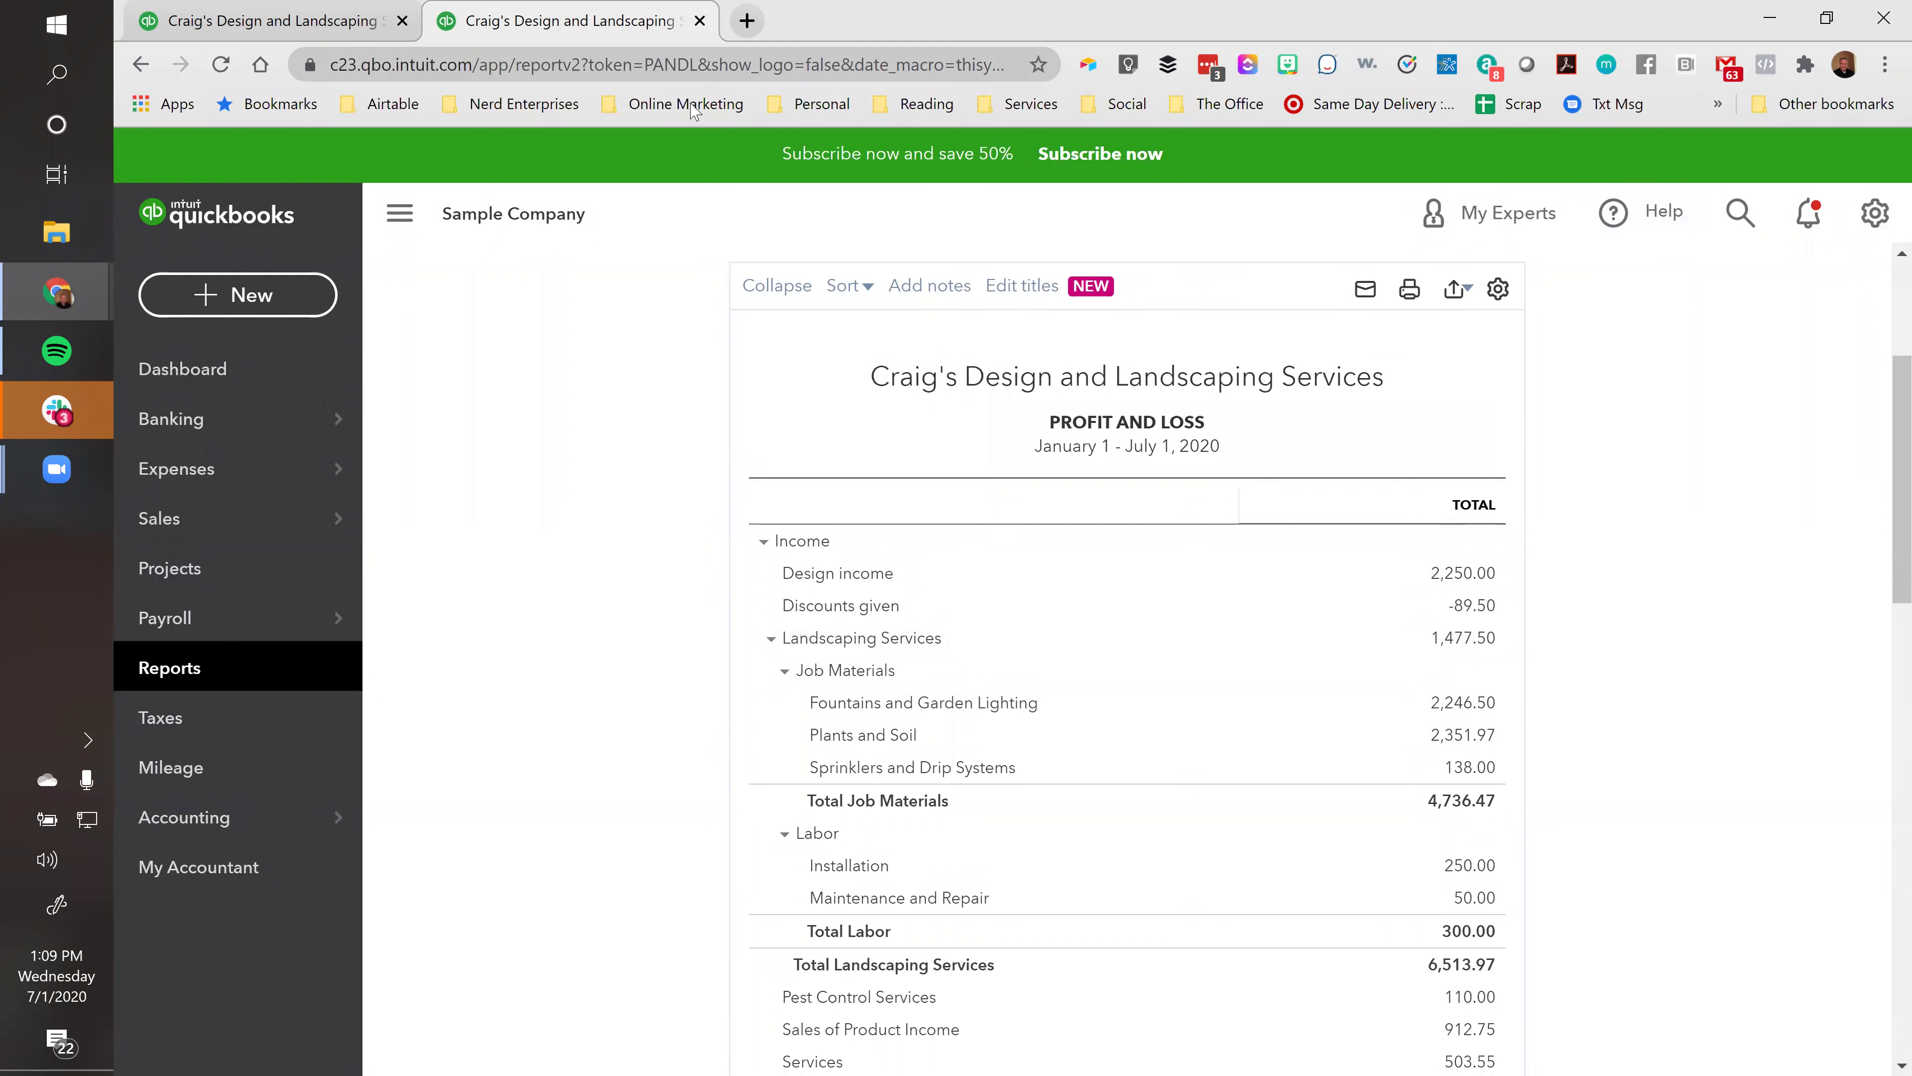
- Switch between the two report tabs, ending on the Balance Sheet
{"action": "left_click", "coordinate": [299, 30]}
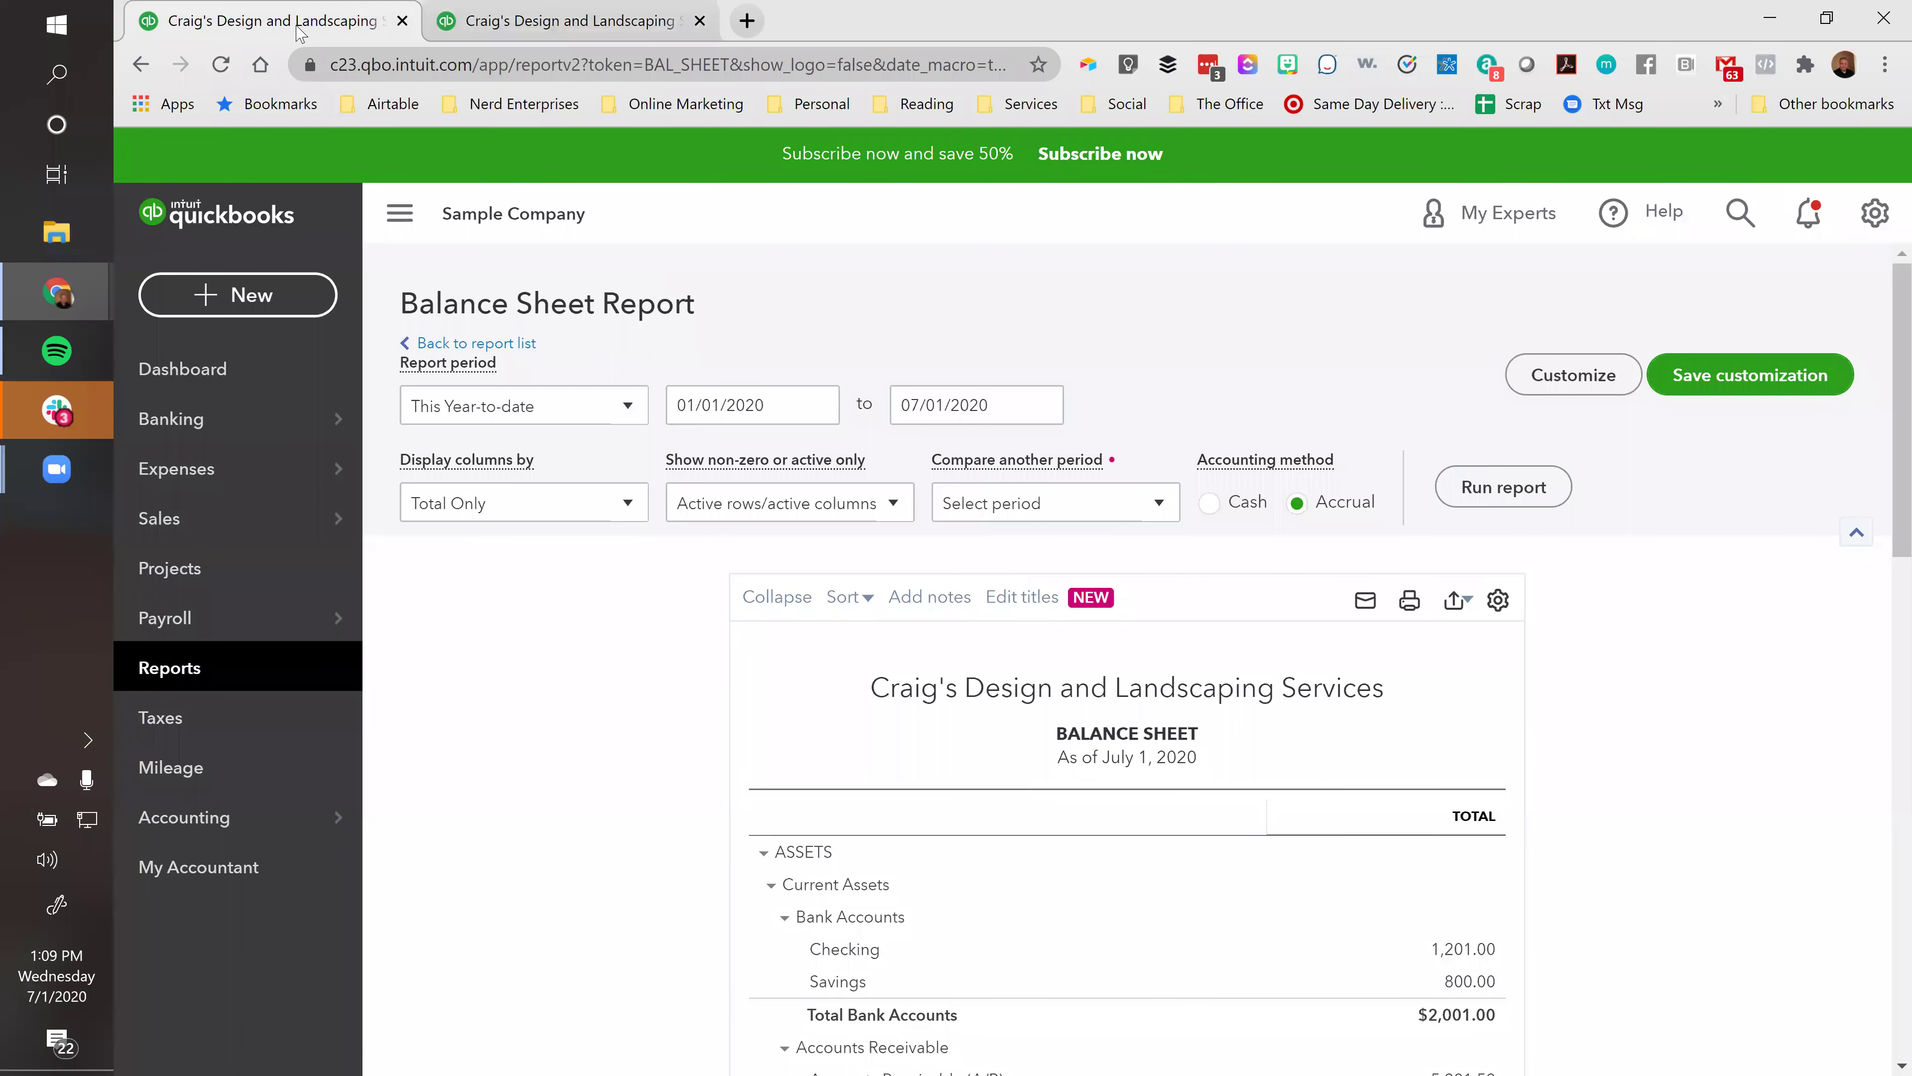
{"action": "left_click", "coordinate": [531, 22]}
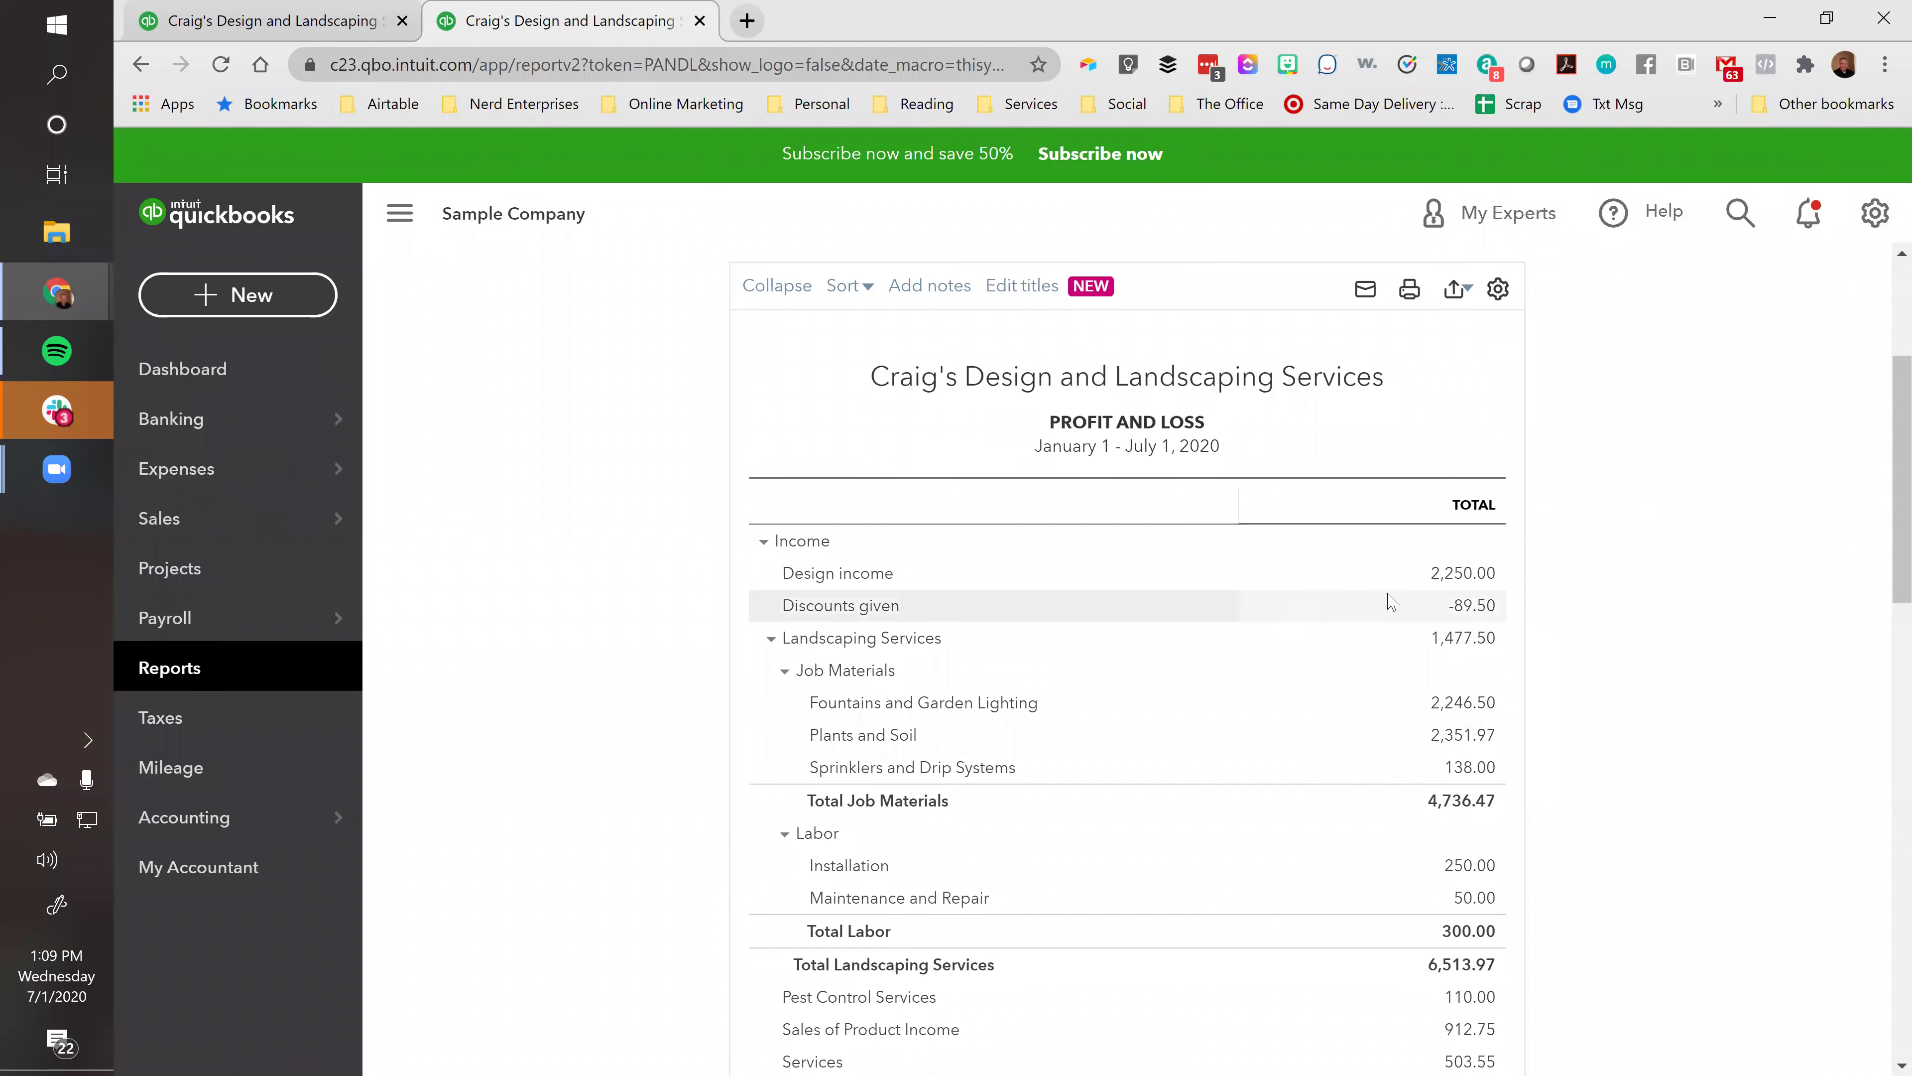
{"action": "left_click", "coordinate": [252, 21]}
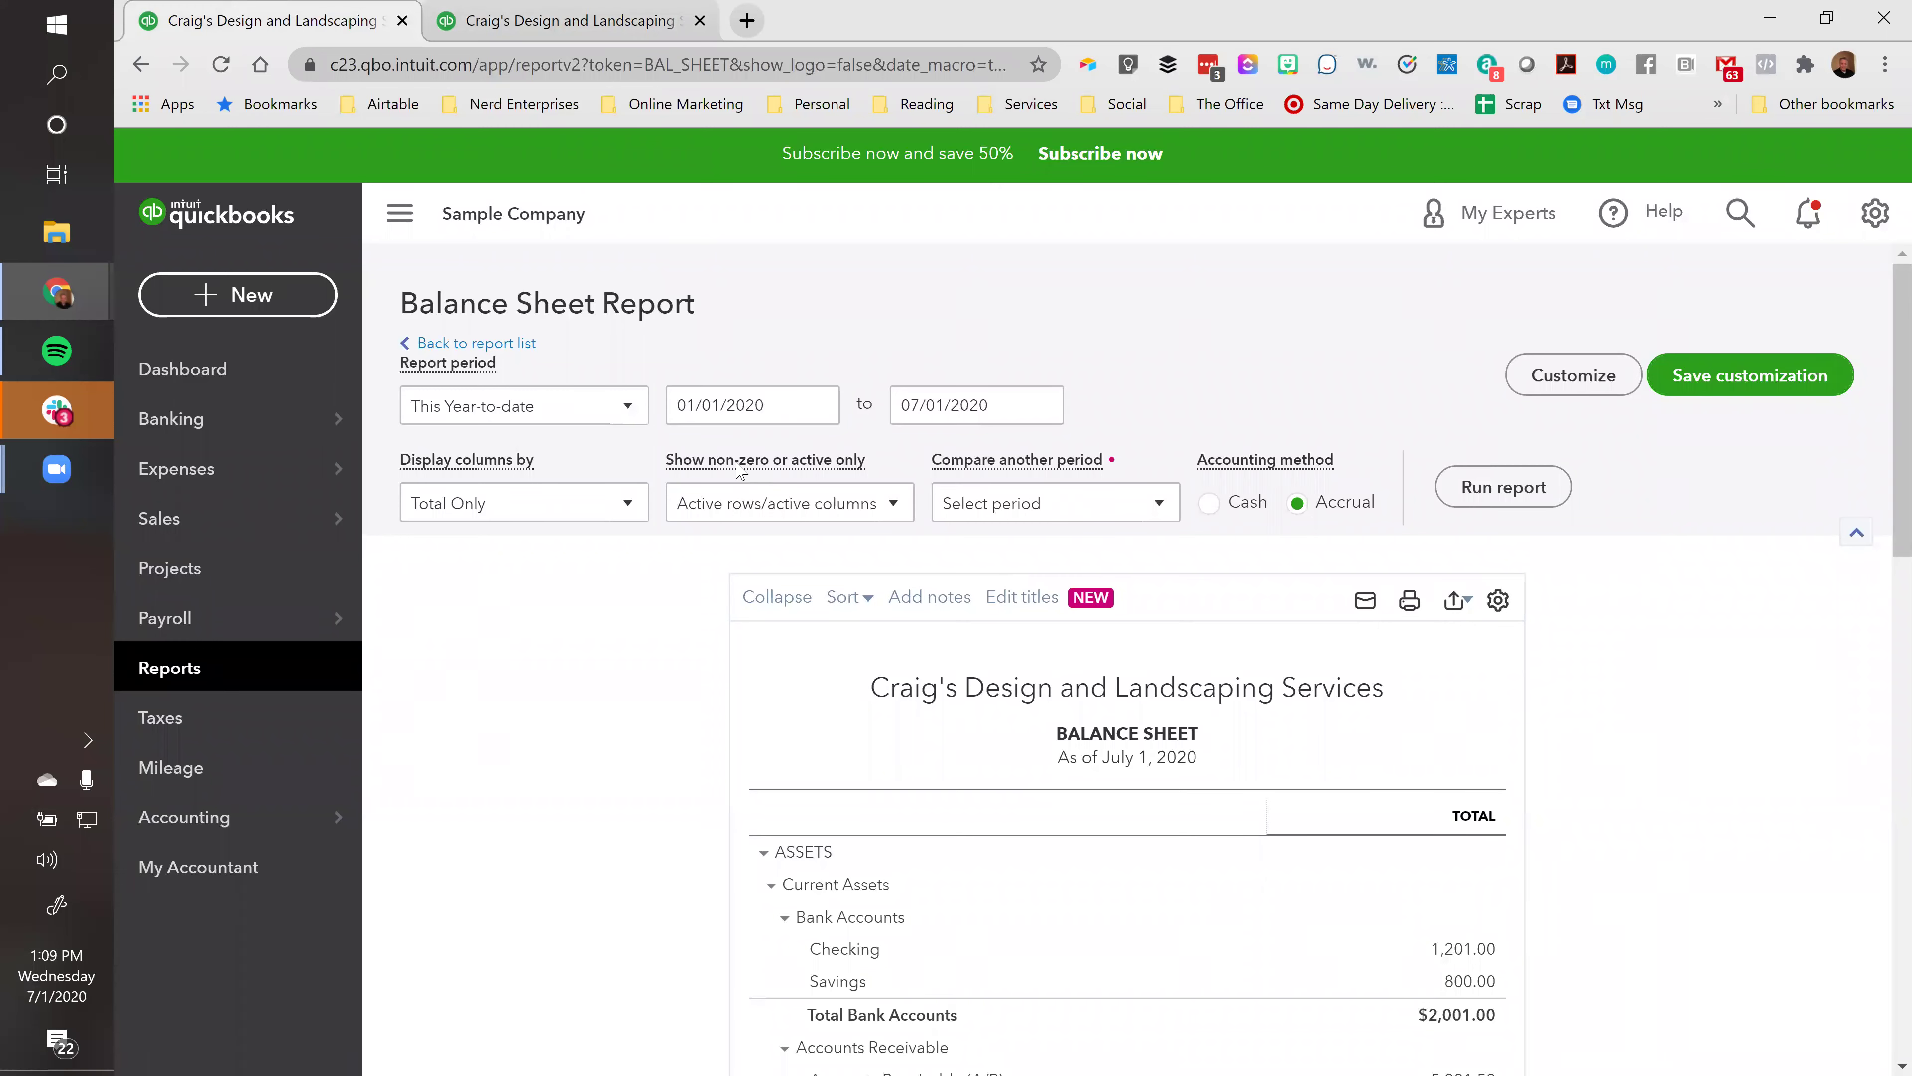
{"action": "scroll", "coordinate": [1506, 656], "scroll_direction": "down", "scroll_amount": 5}
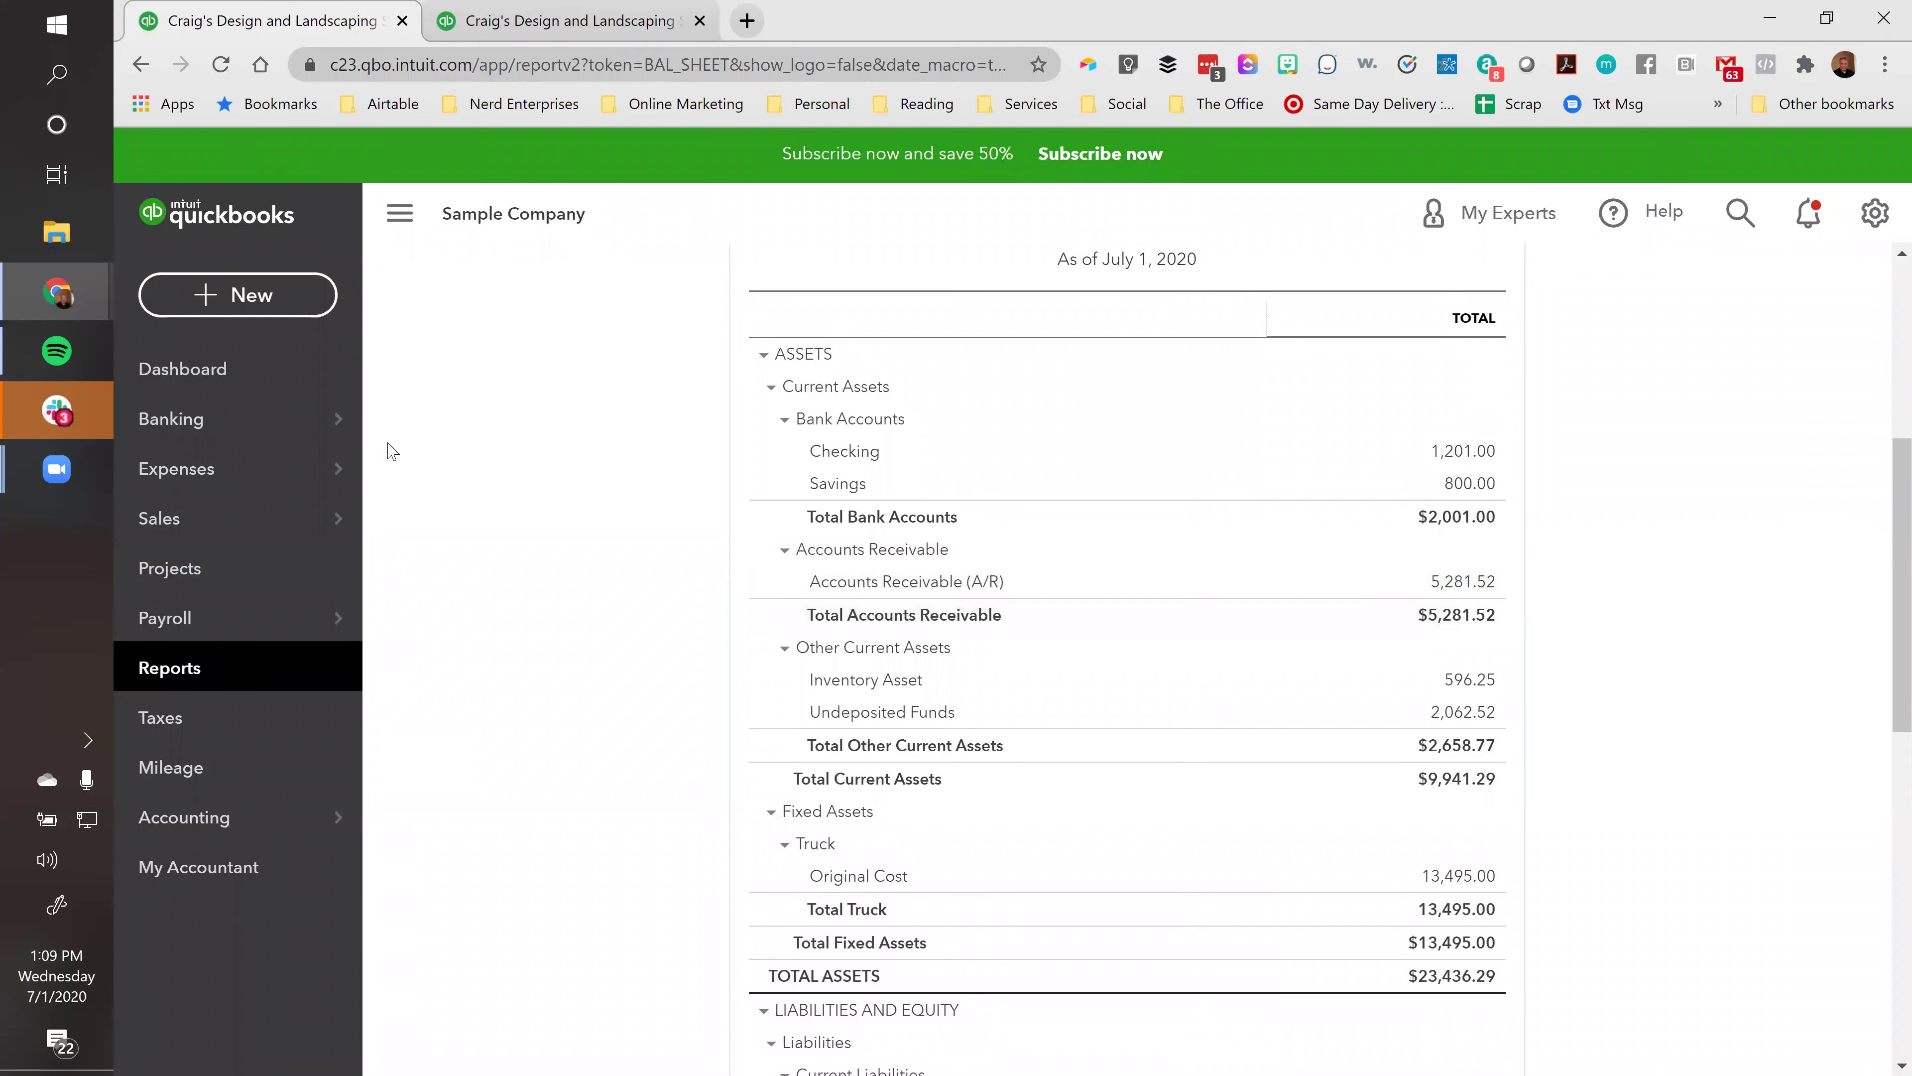
- Duplicate the Profit and Loss tab and move the copy to the front
{"action": "left_click", "coordinate": [595, 20]}
{"action": "right_click", "coordinate": [597, 14]}
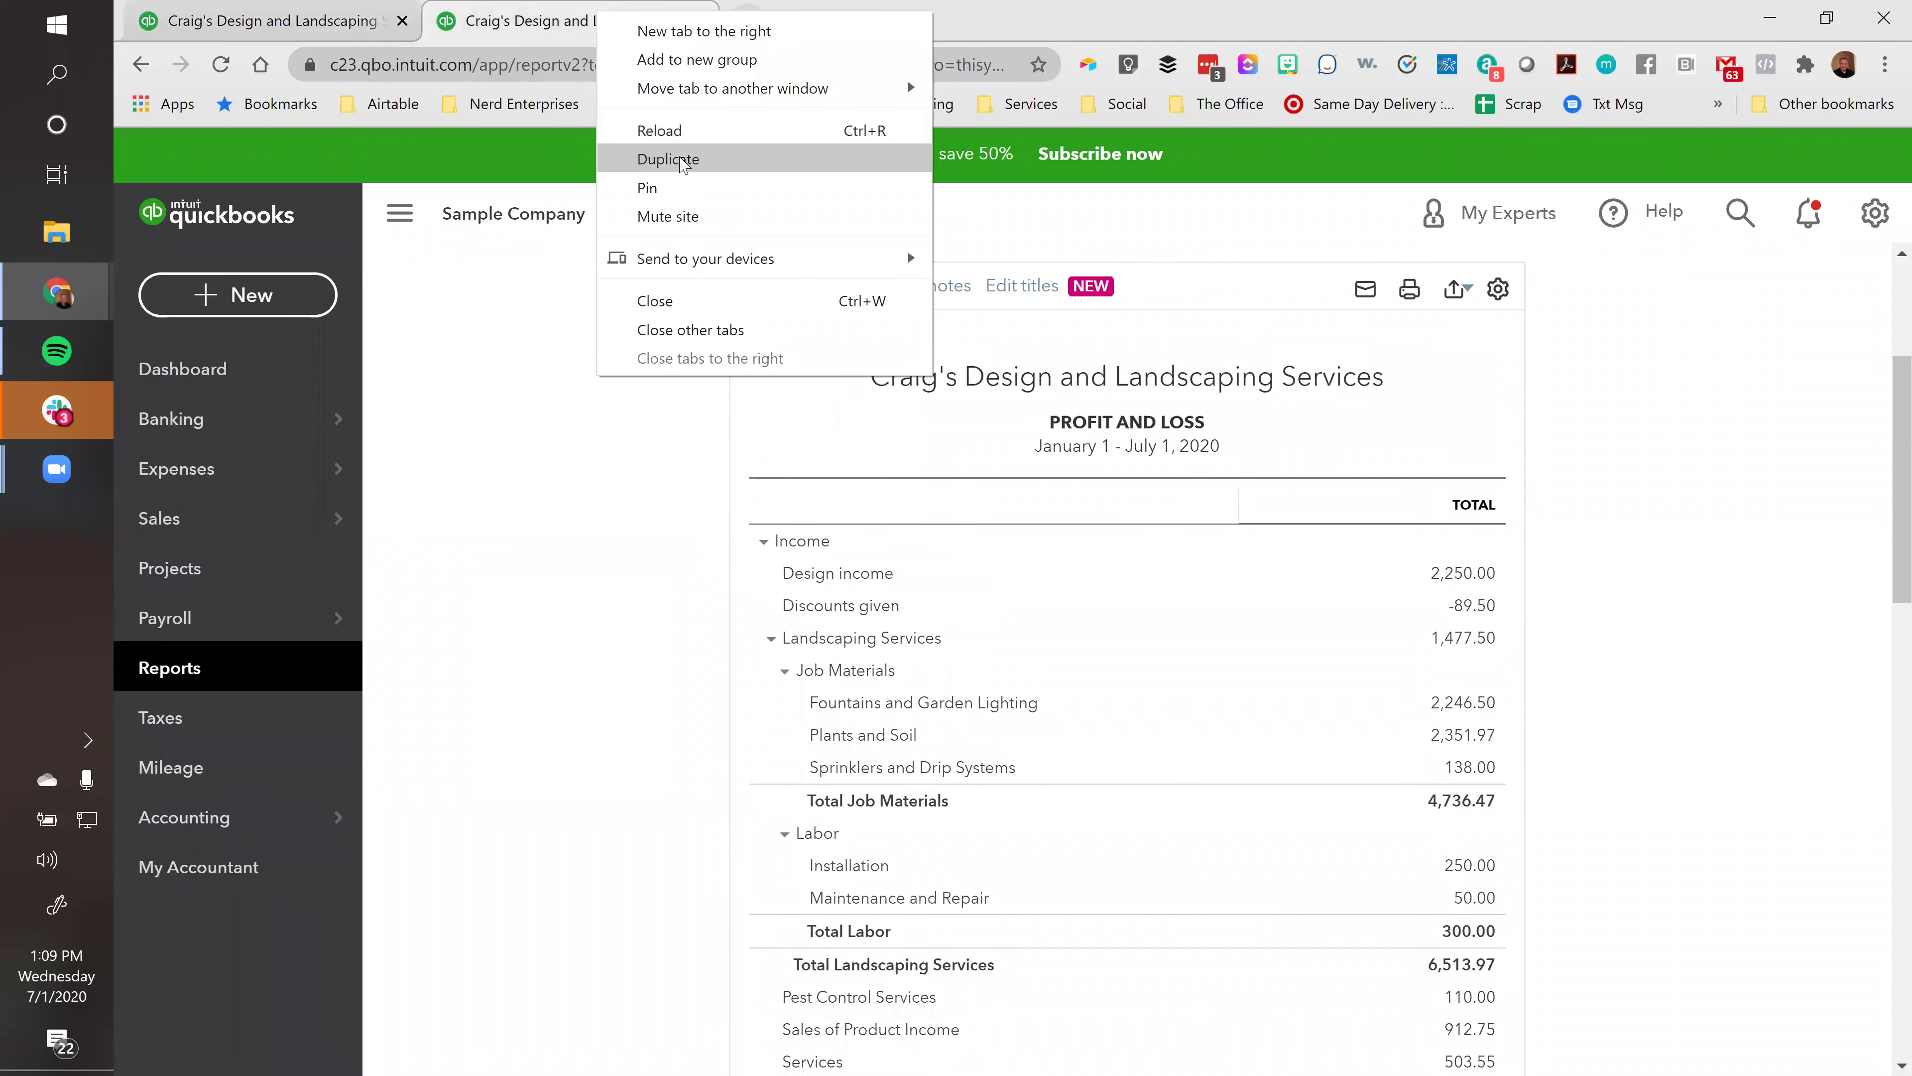
{"action": "left_click", "coordinate": [668, 159]}
{"action": "left_click_drag", "start_coordinate": [813, 21], "coordinate": [275, 22]}
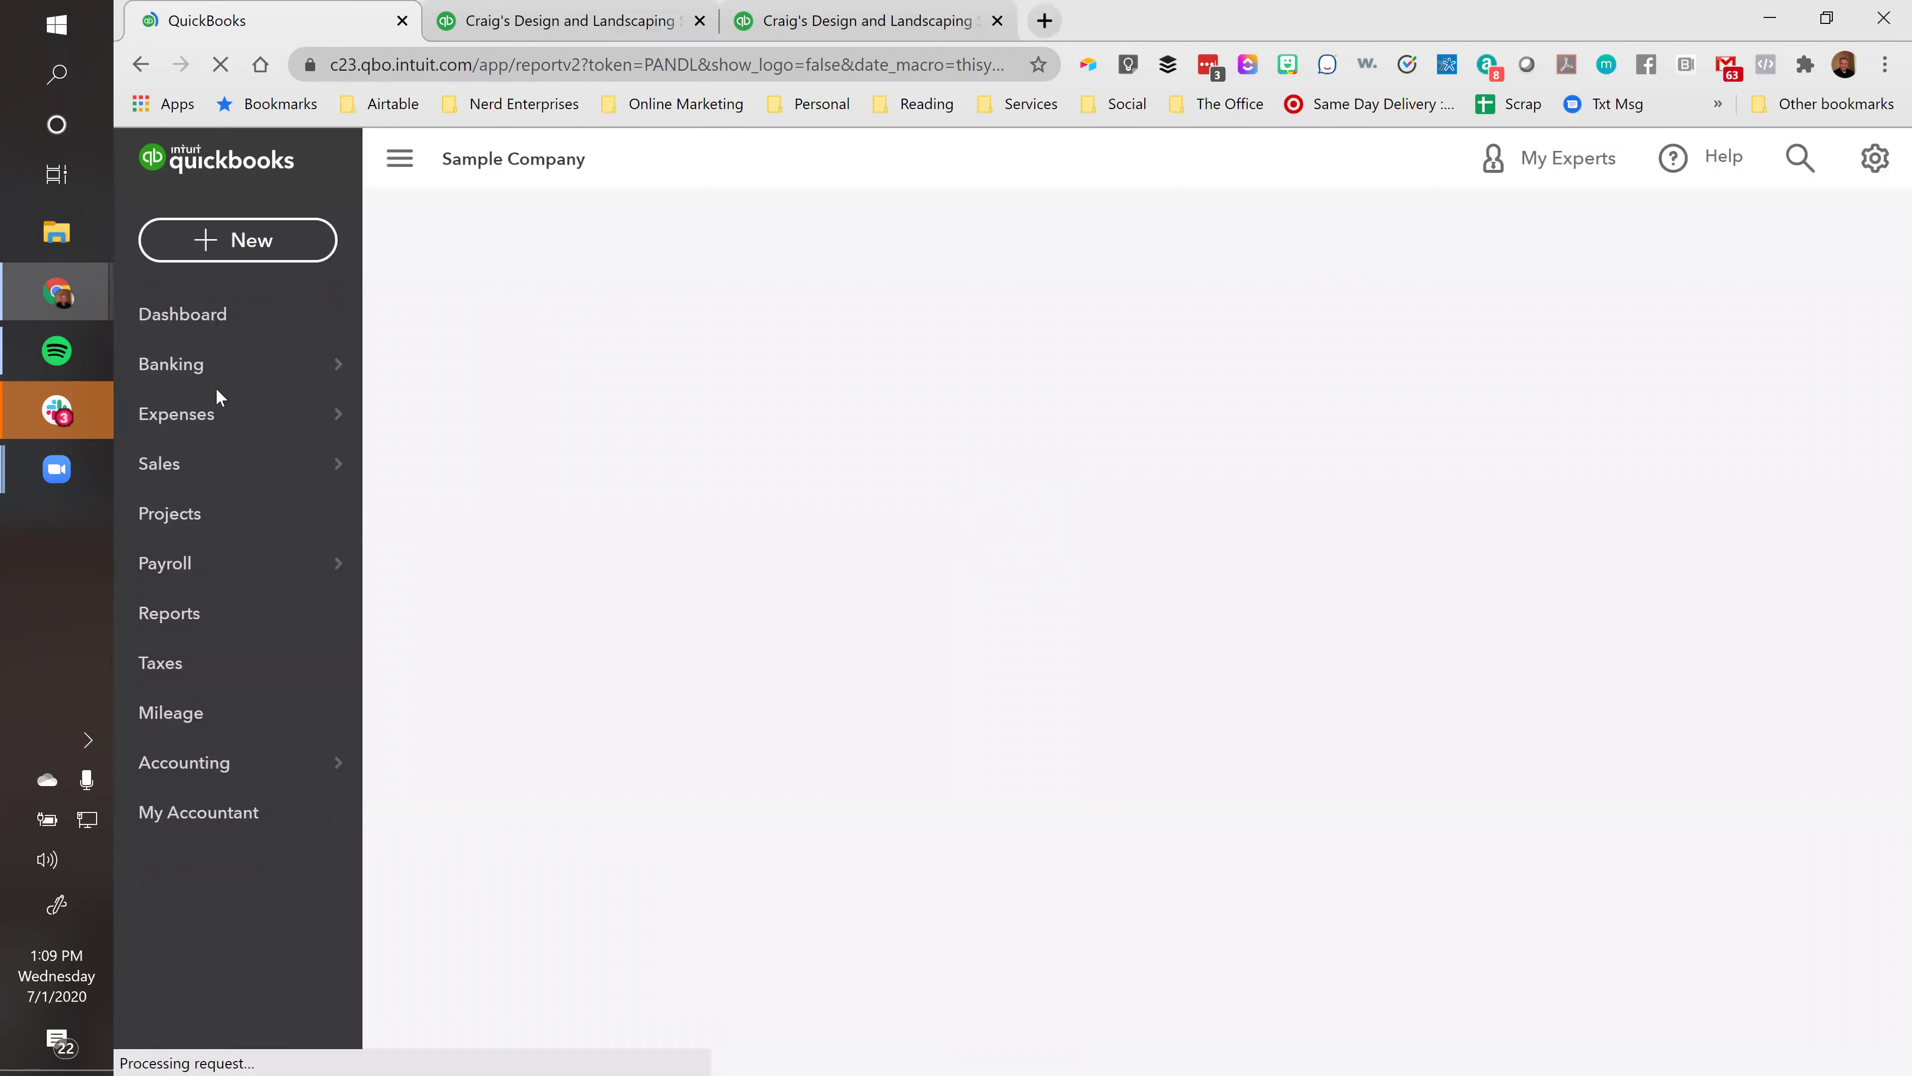
- Create and save a new customer with display name 'Prepaid Customer'
{"action": "mouse_move", "coordinate": [171, 461]}
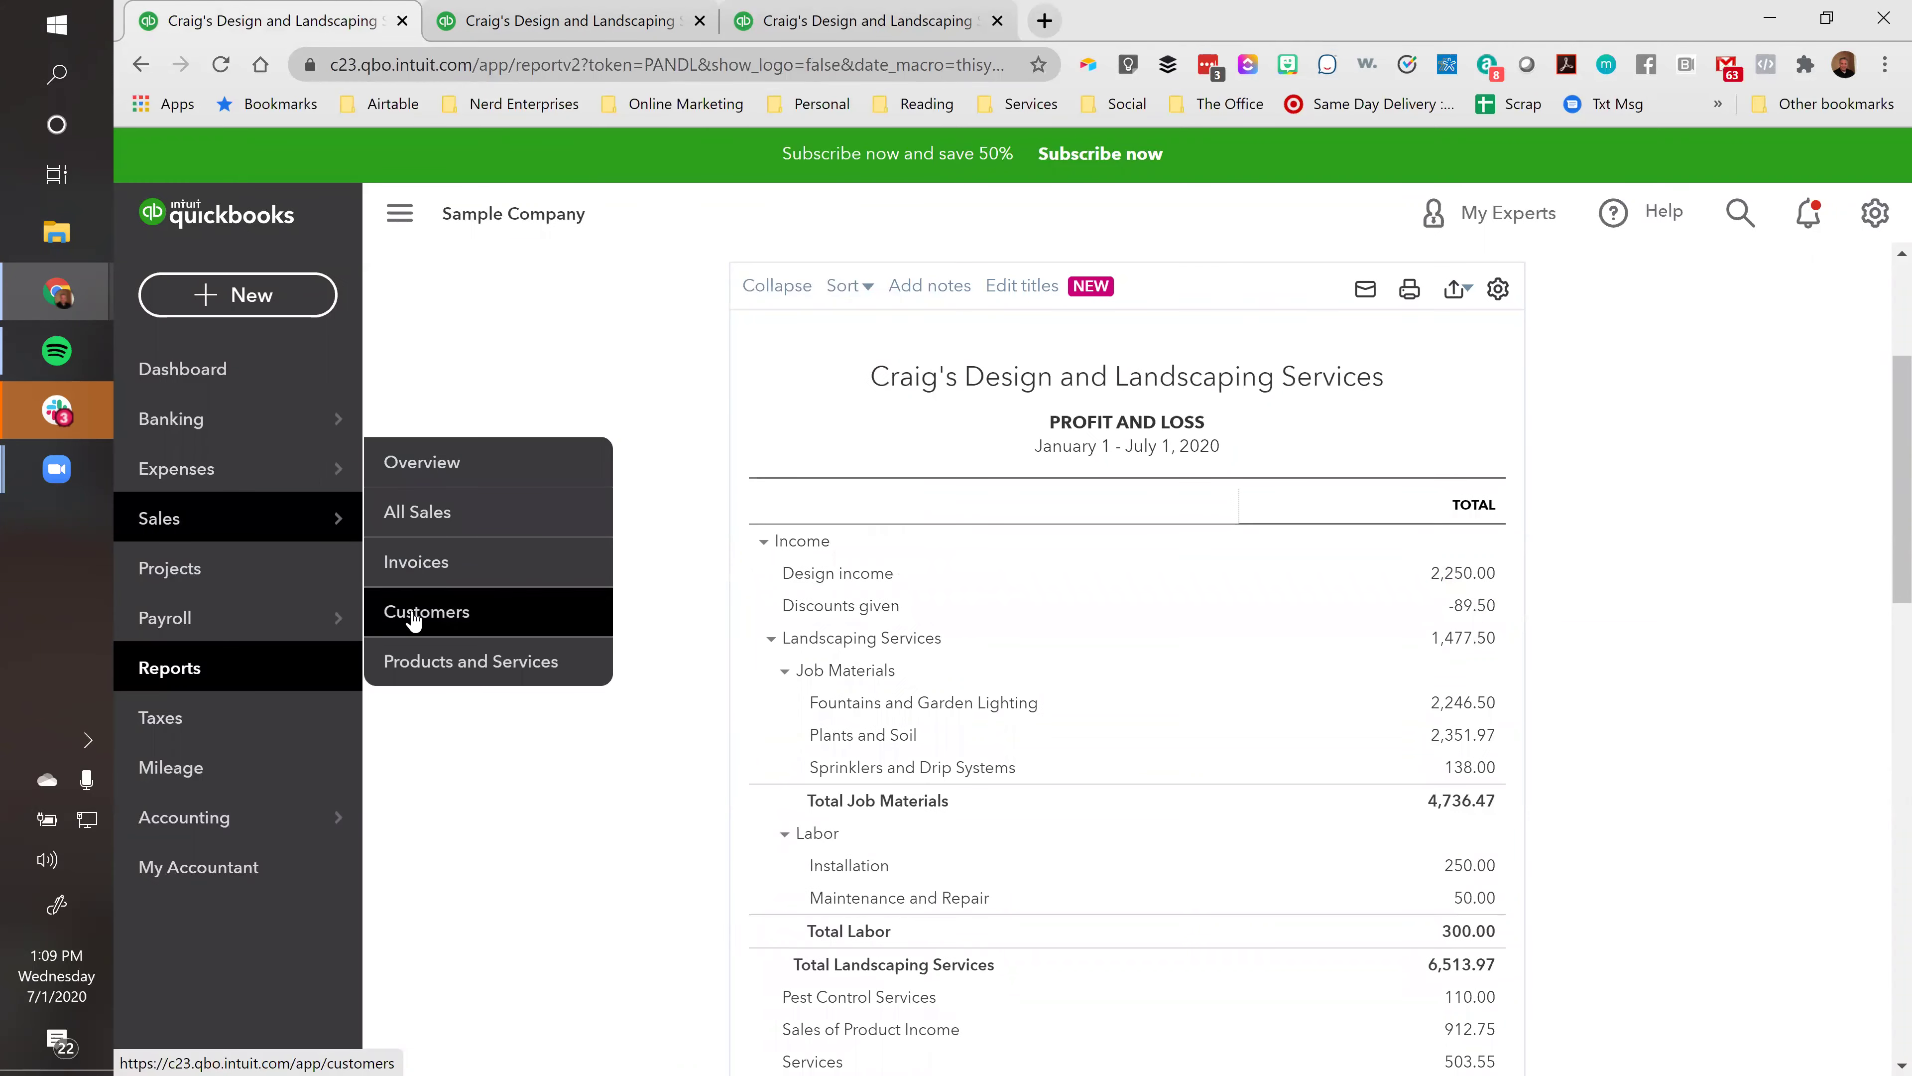
{"action": "left_click", "coordinate": [414, 609]}
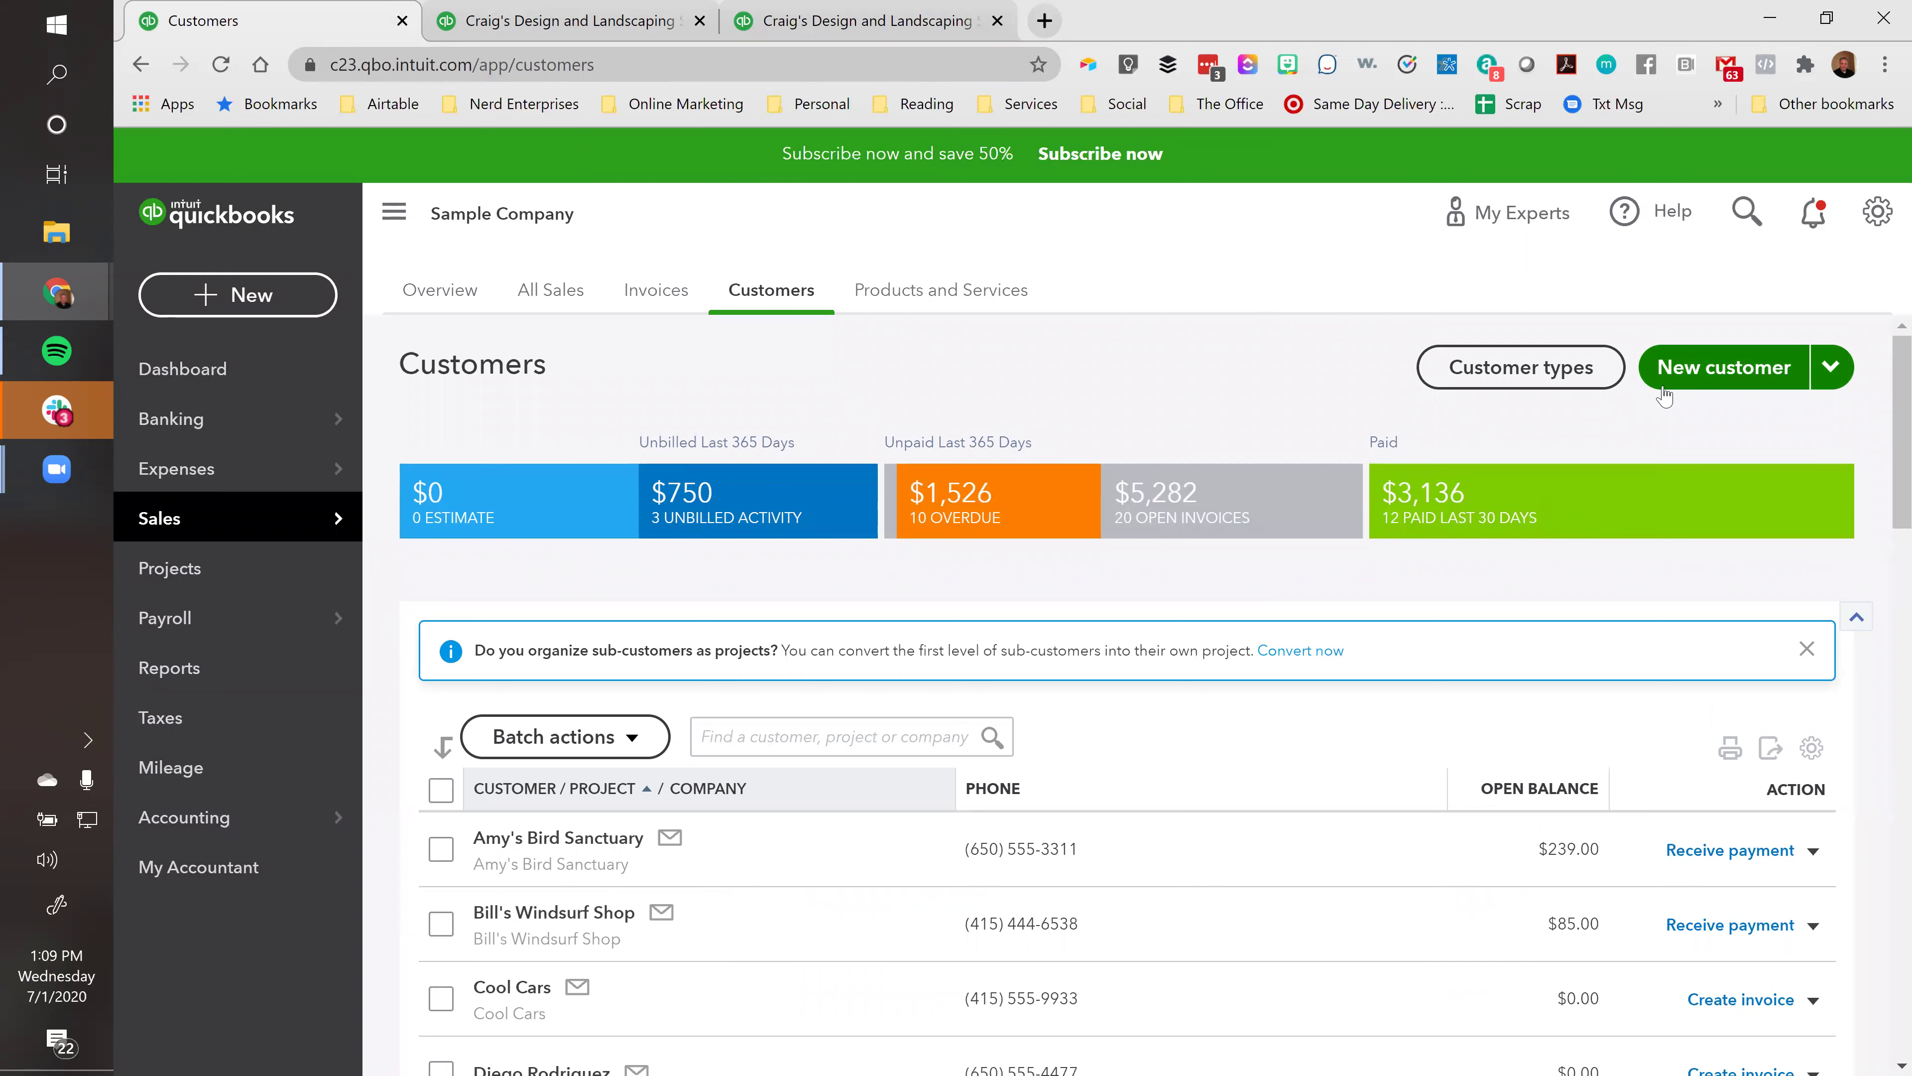
{"action": "left_click", "coordinate": [1675, 376]}
{"action": "left_click", "coordinate": [497, 518]}
{"action": "left_click", "coordinate": [589, 519]}
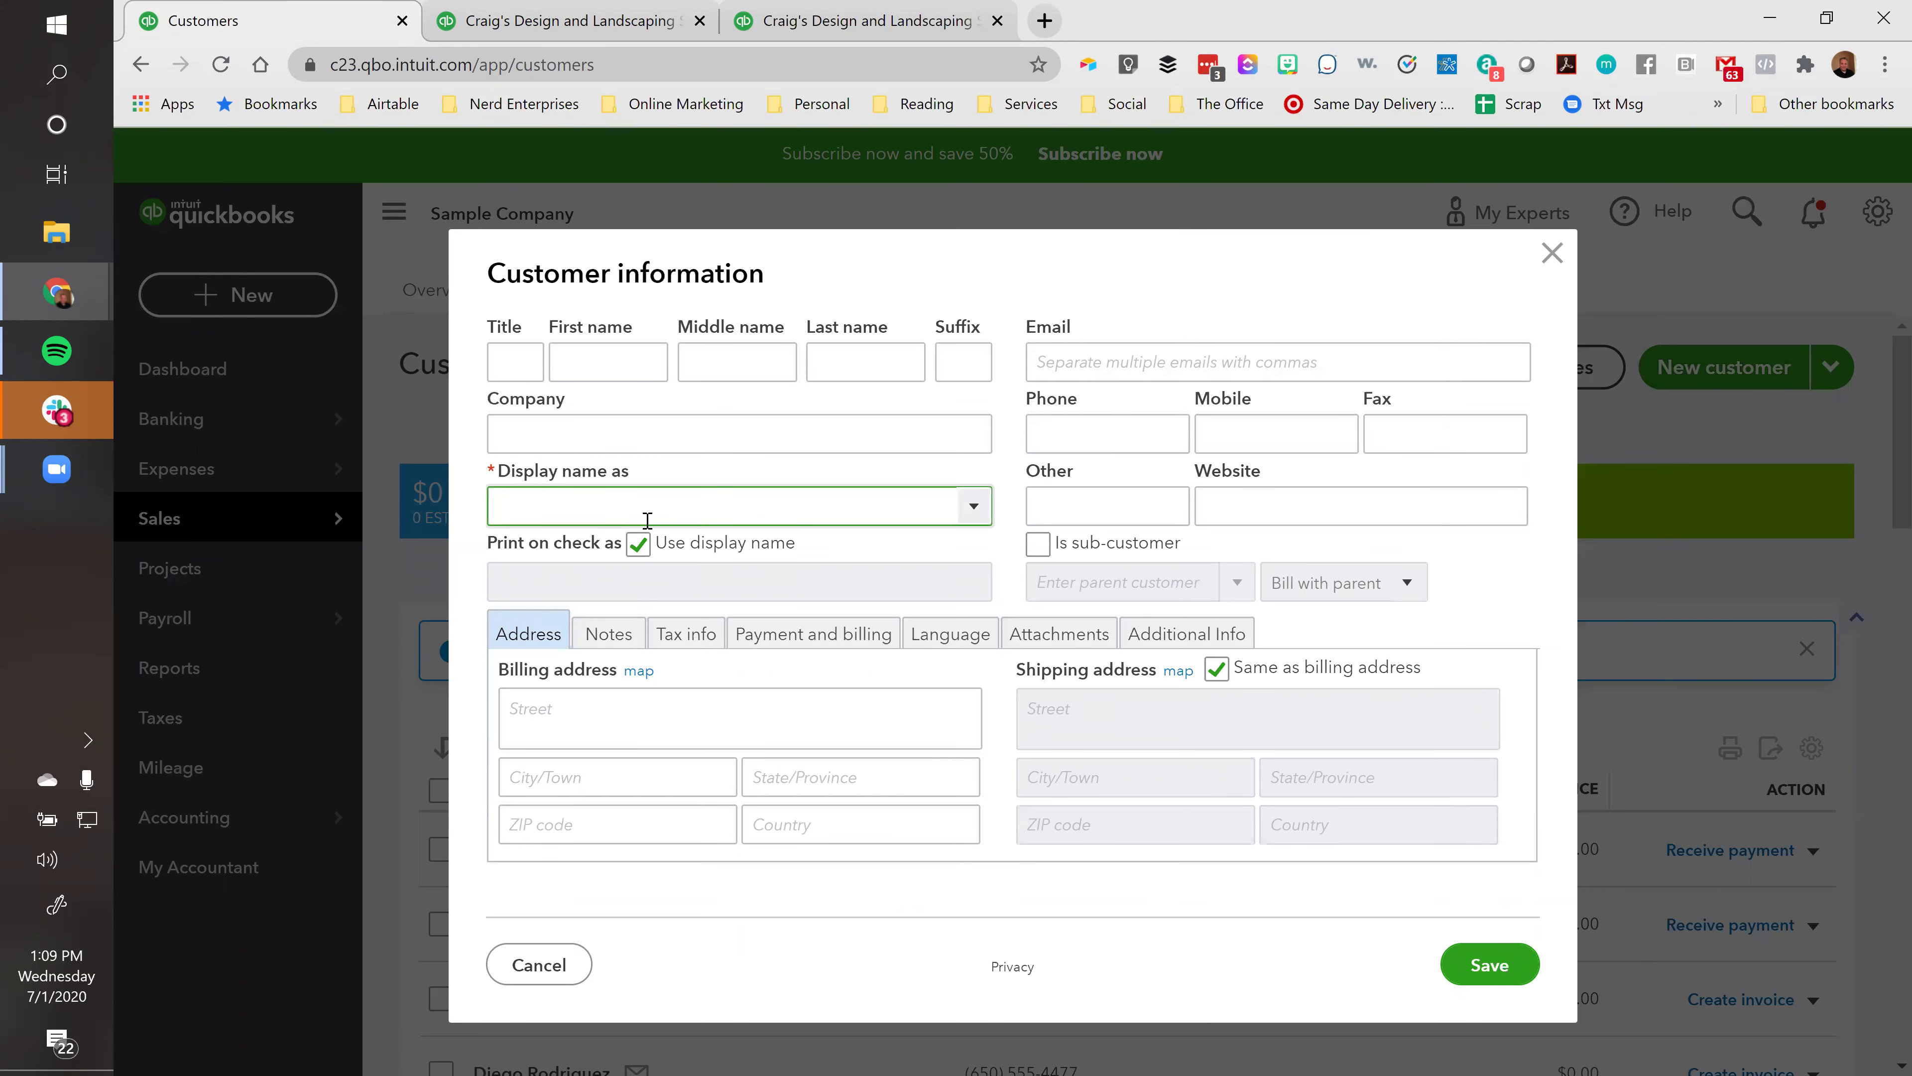
{"action": "type", "text": "Prepaid Customer"}
{"action": "left_click", "coordinate": [1510, 965]}
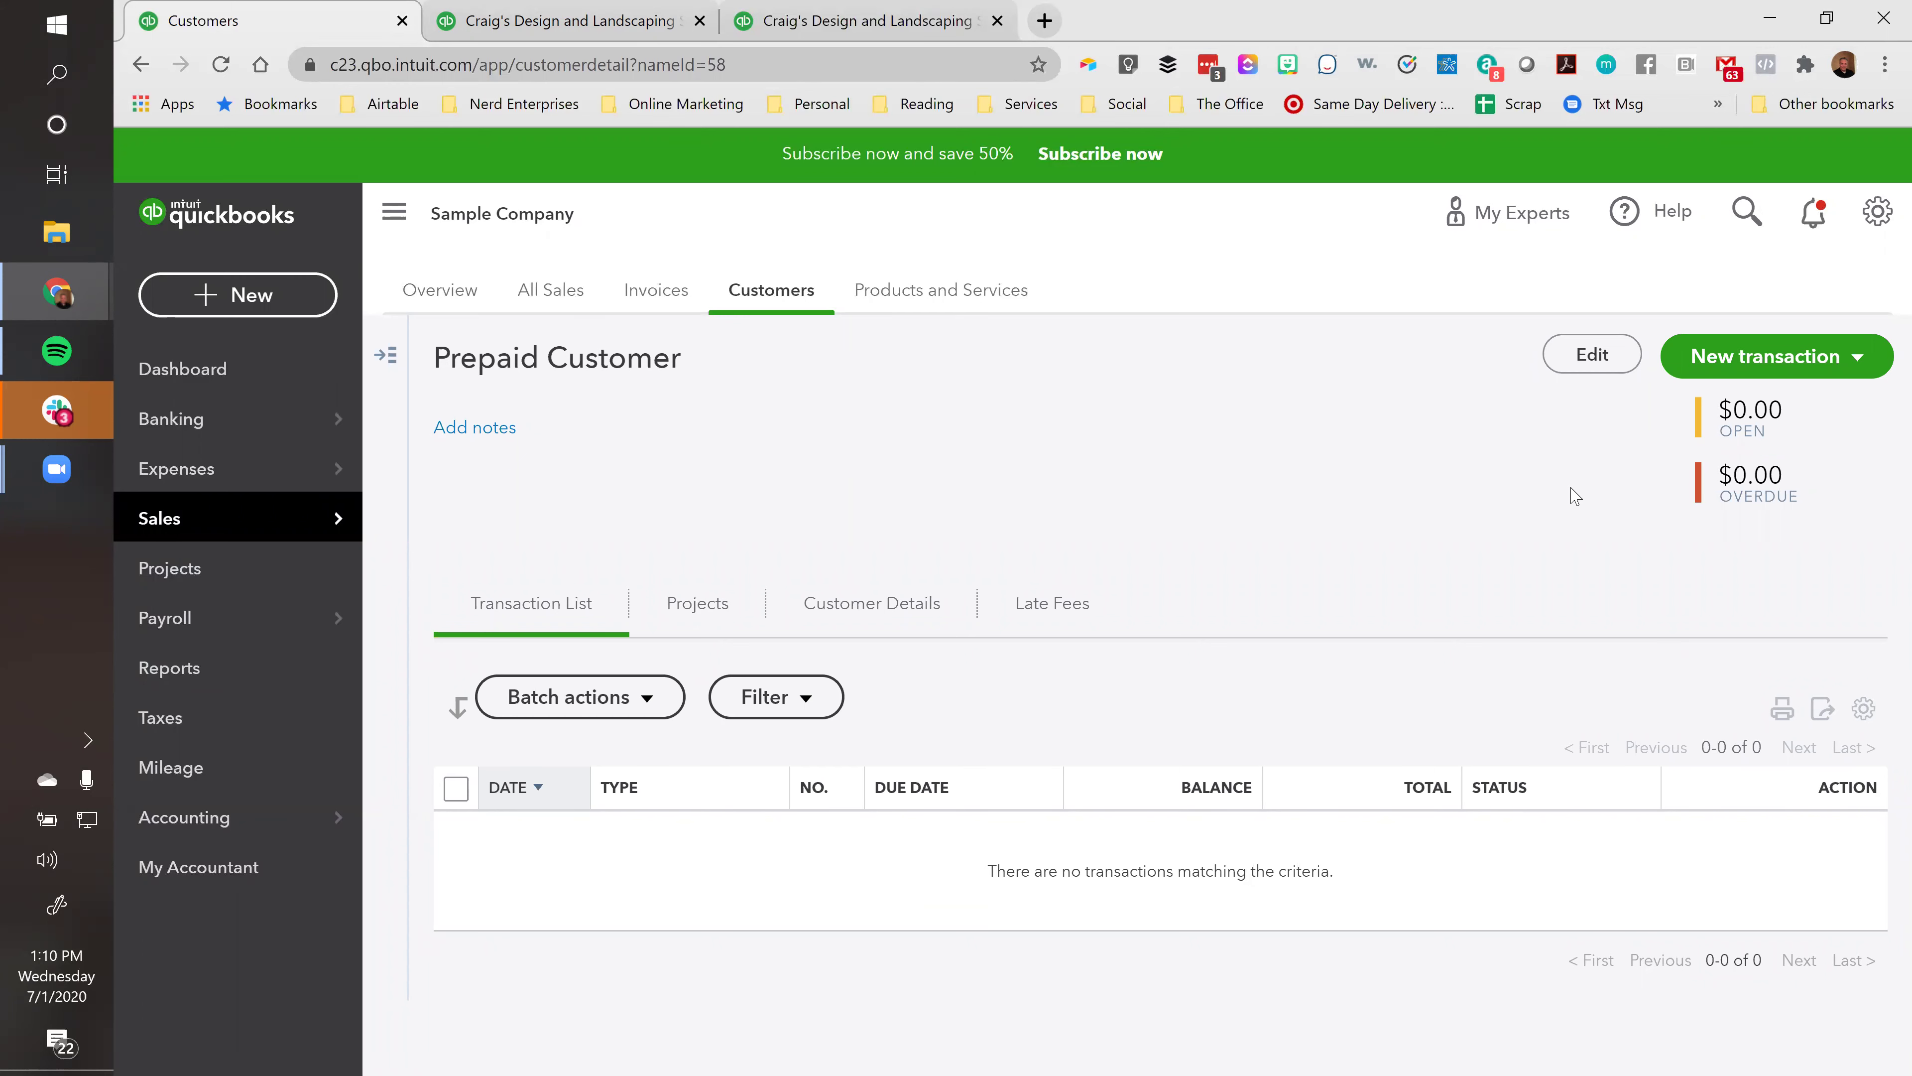
{"action": "left_click", "coordinate": [1756, 357]}
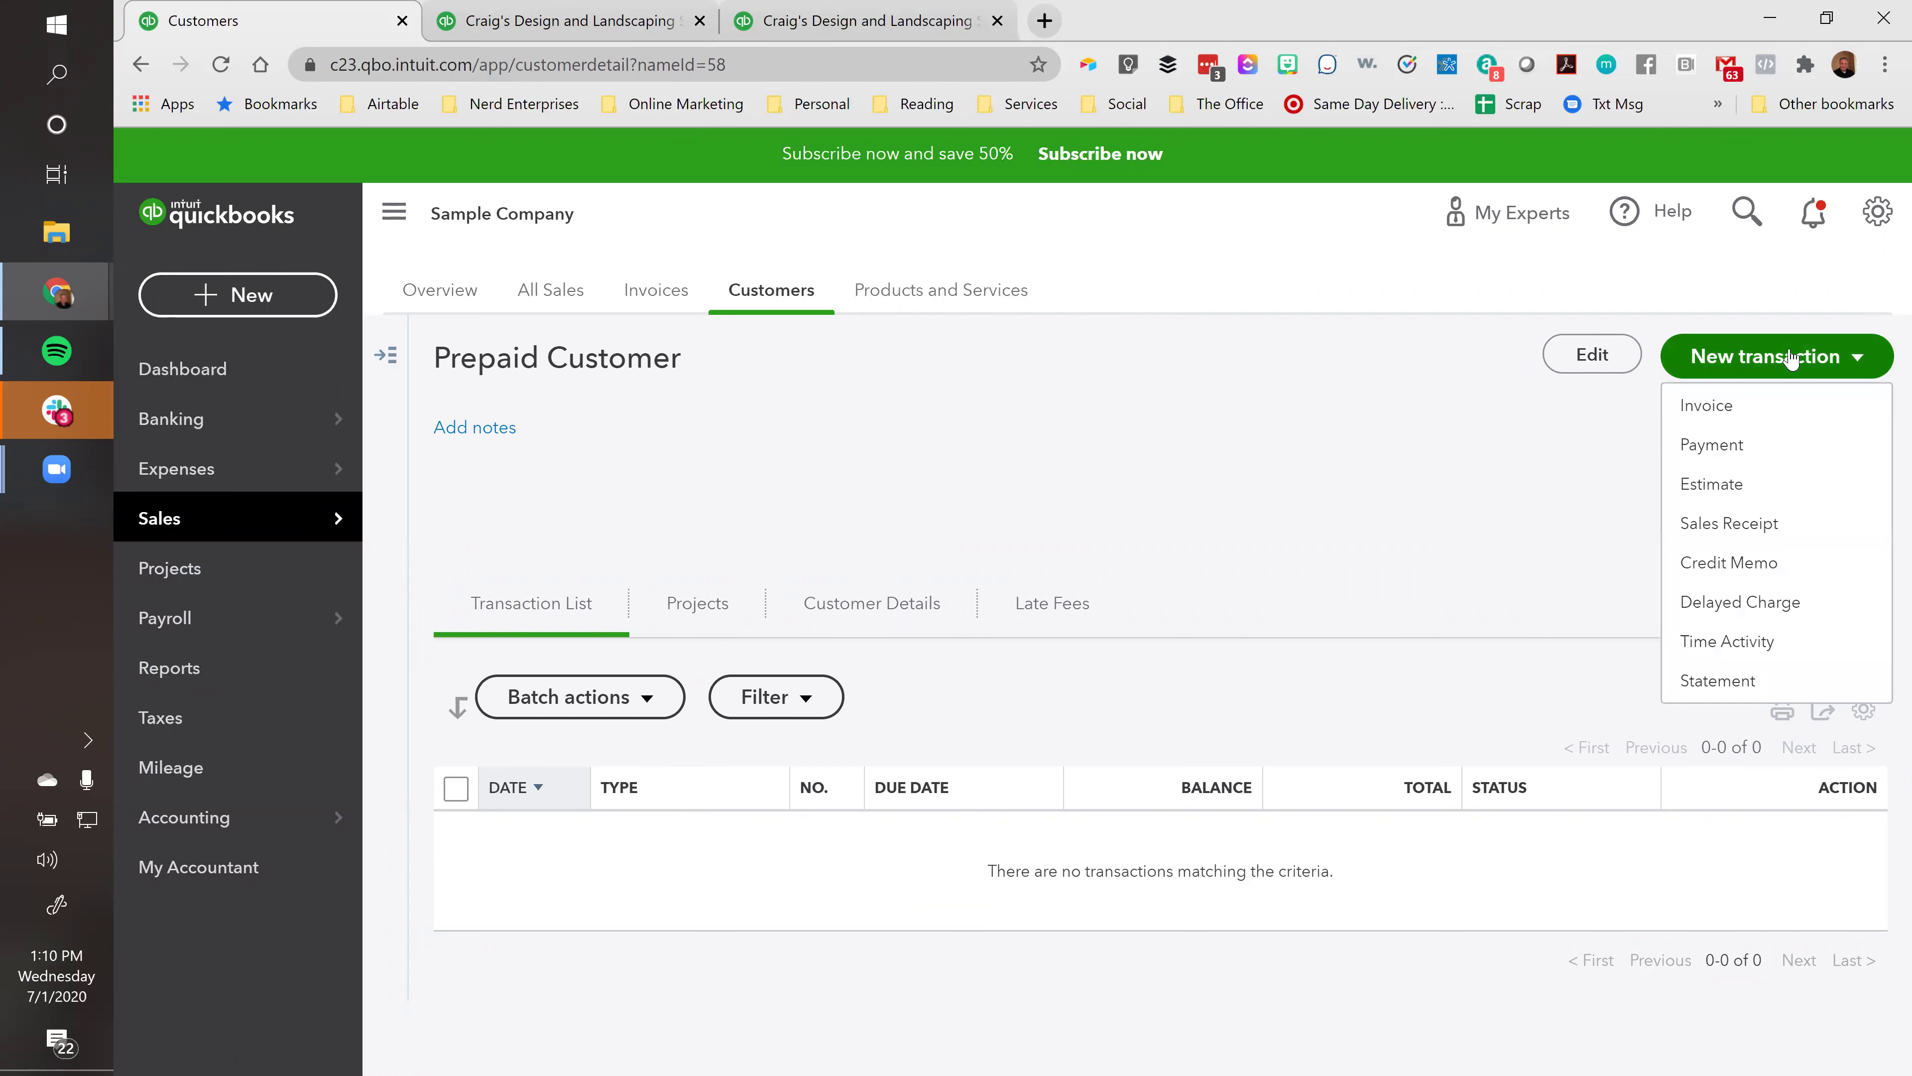
- Start an invoice for Prepaid Customer and add 'Customer Deposit' as line 1's new product/service
{"action": "left_click", "coordinate": [1711, 407]}
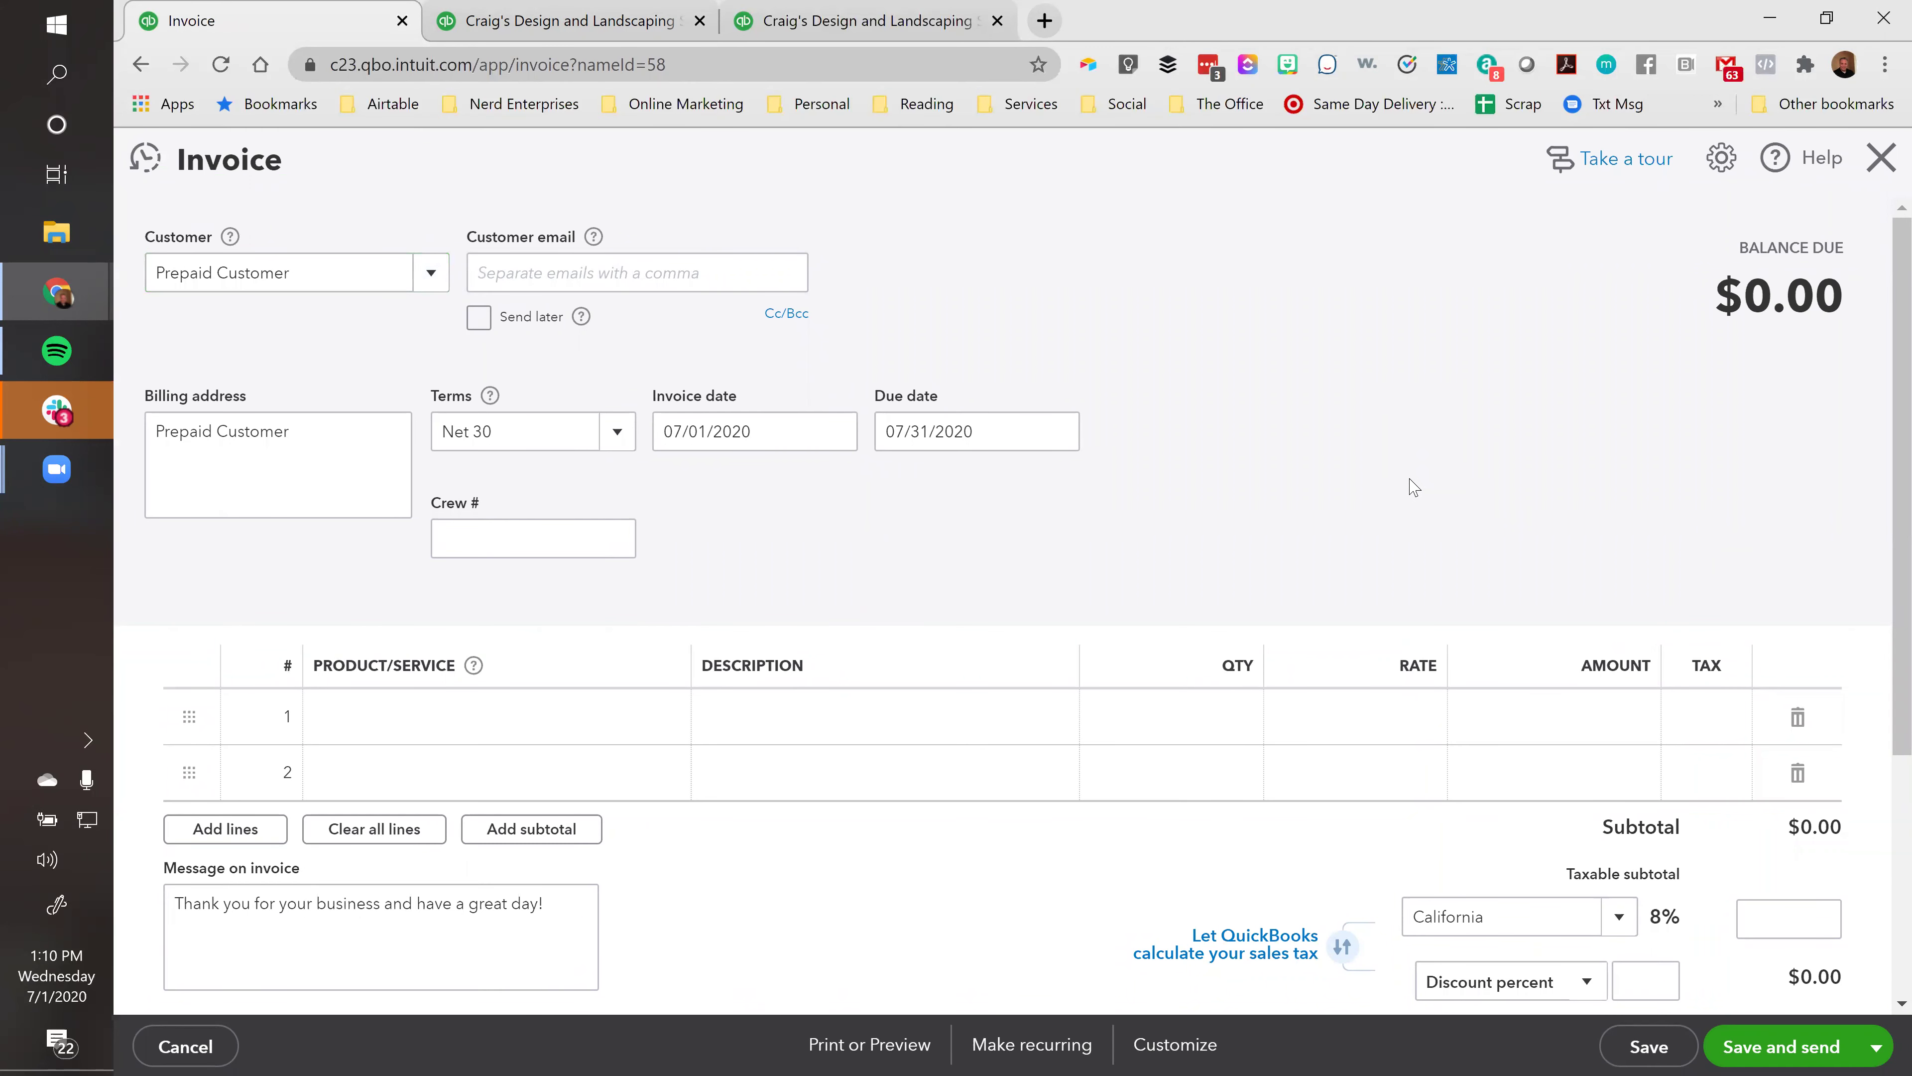
{"action": "scroll", "coordinate": [1409, 484], "scroll_direction": "down", "scroll_amount": 2}
{"action": "left_click", "coordinate": [565, 711]}
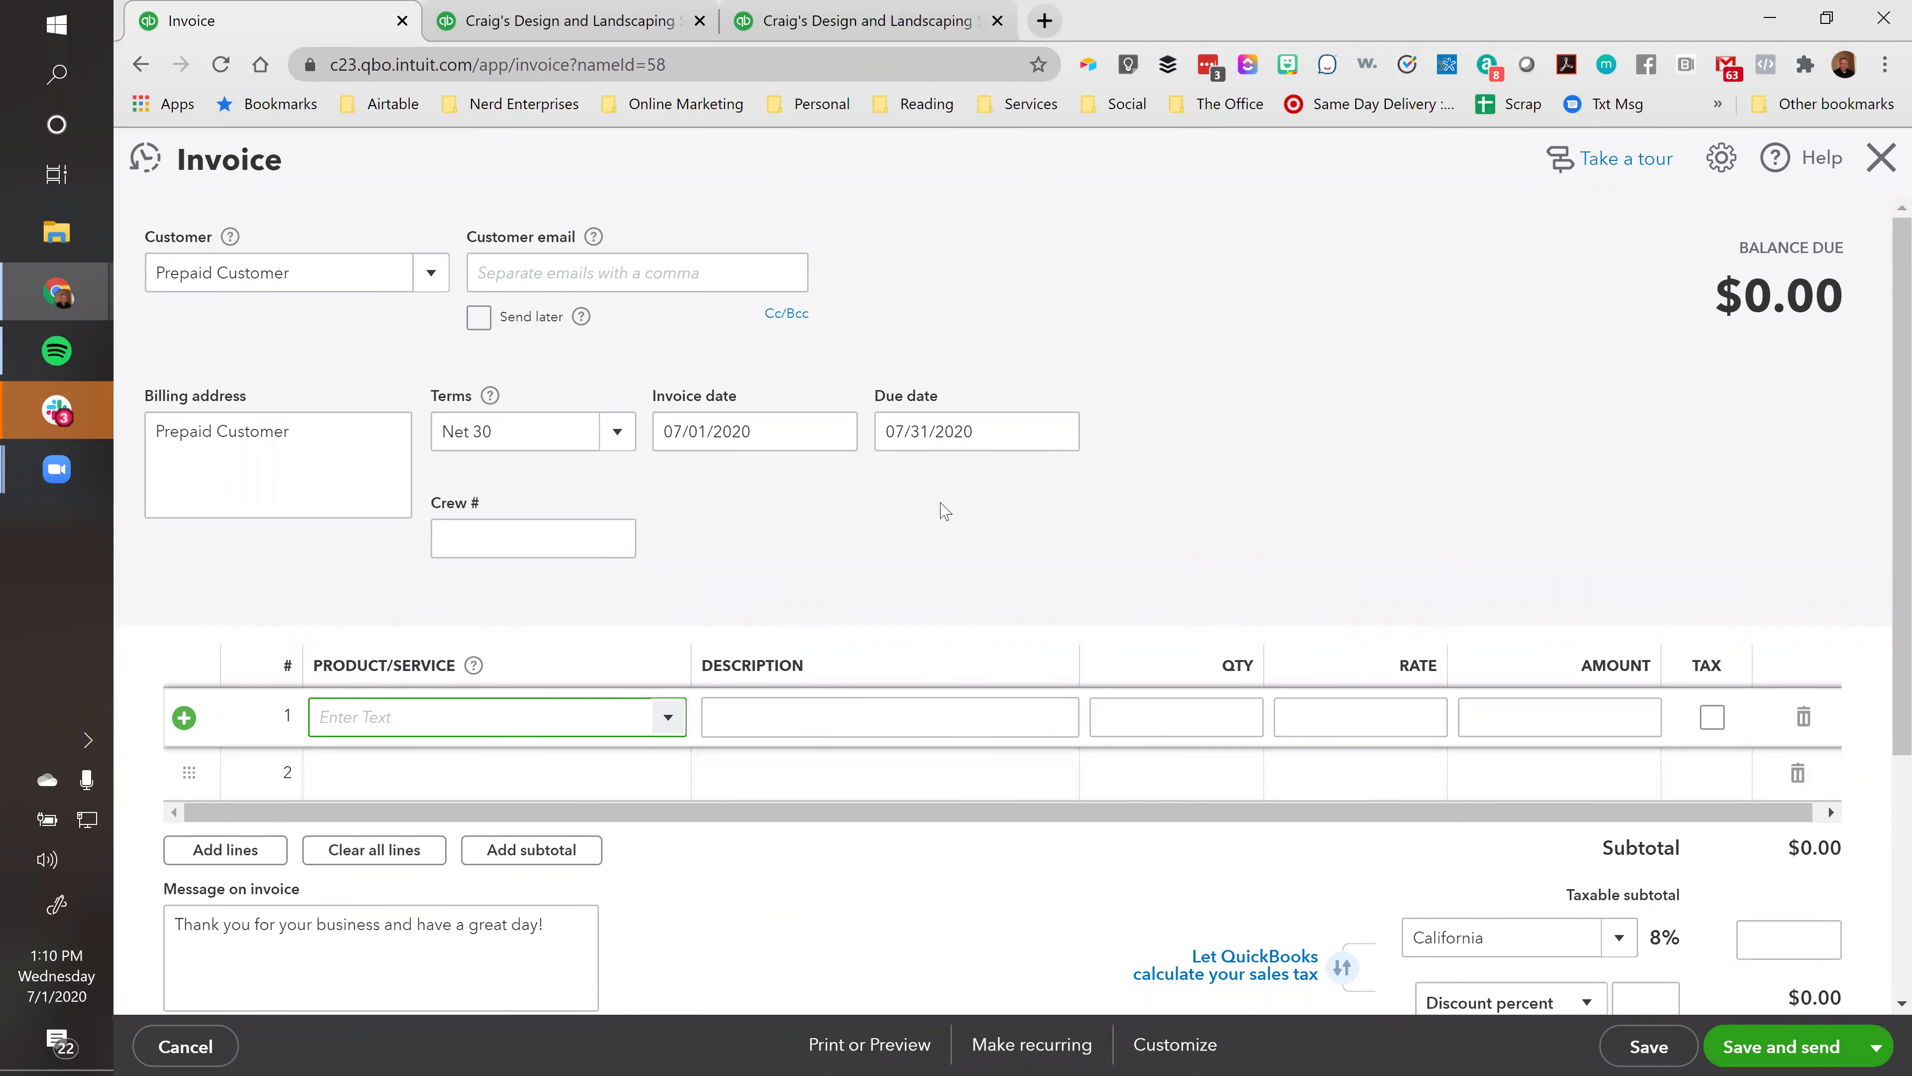
{"action": "scroll", "coordinate": [952, 557], "scroll_direction": "down", "scroll_amount": 2}
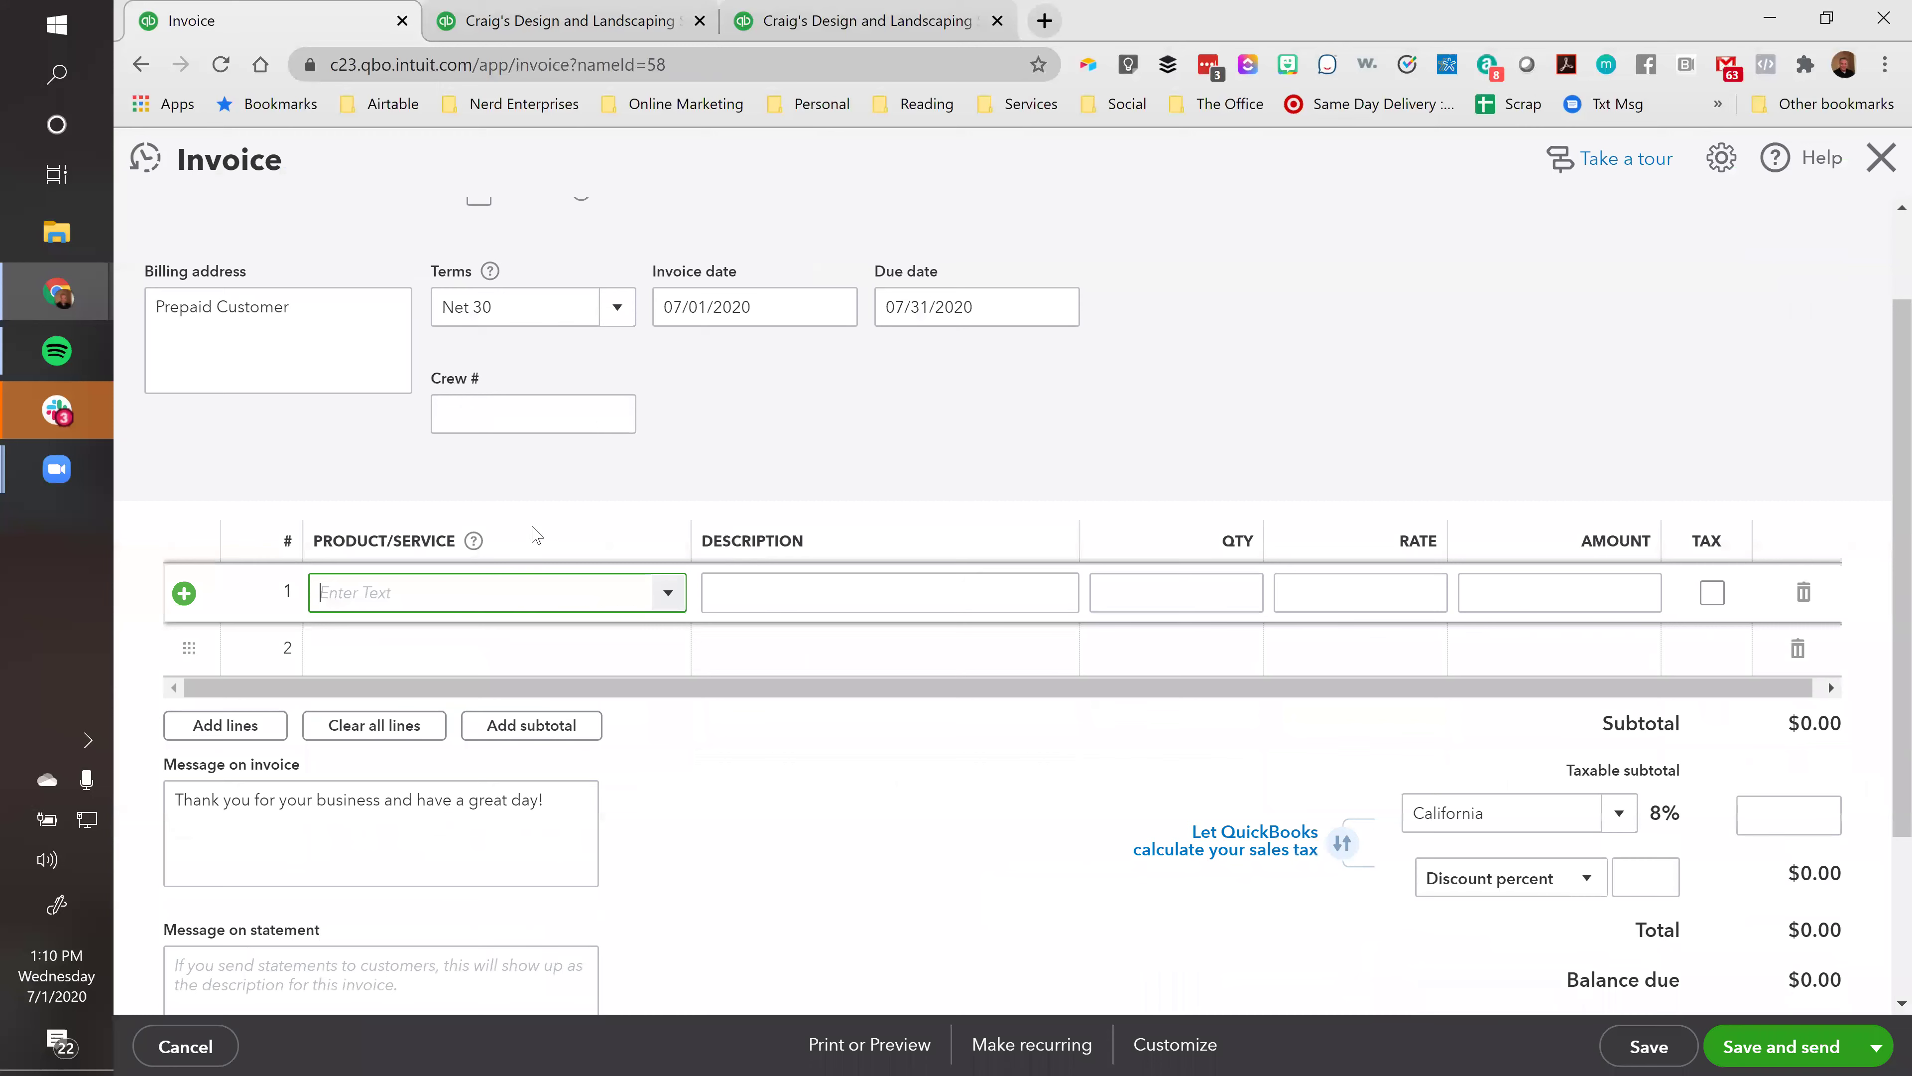
{"action": "left_click", "coordinate": [667, 594]}
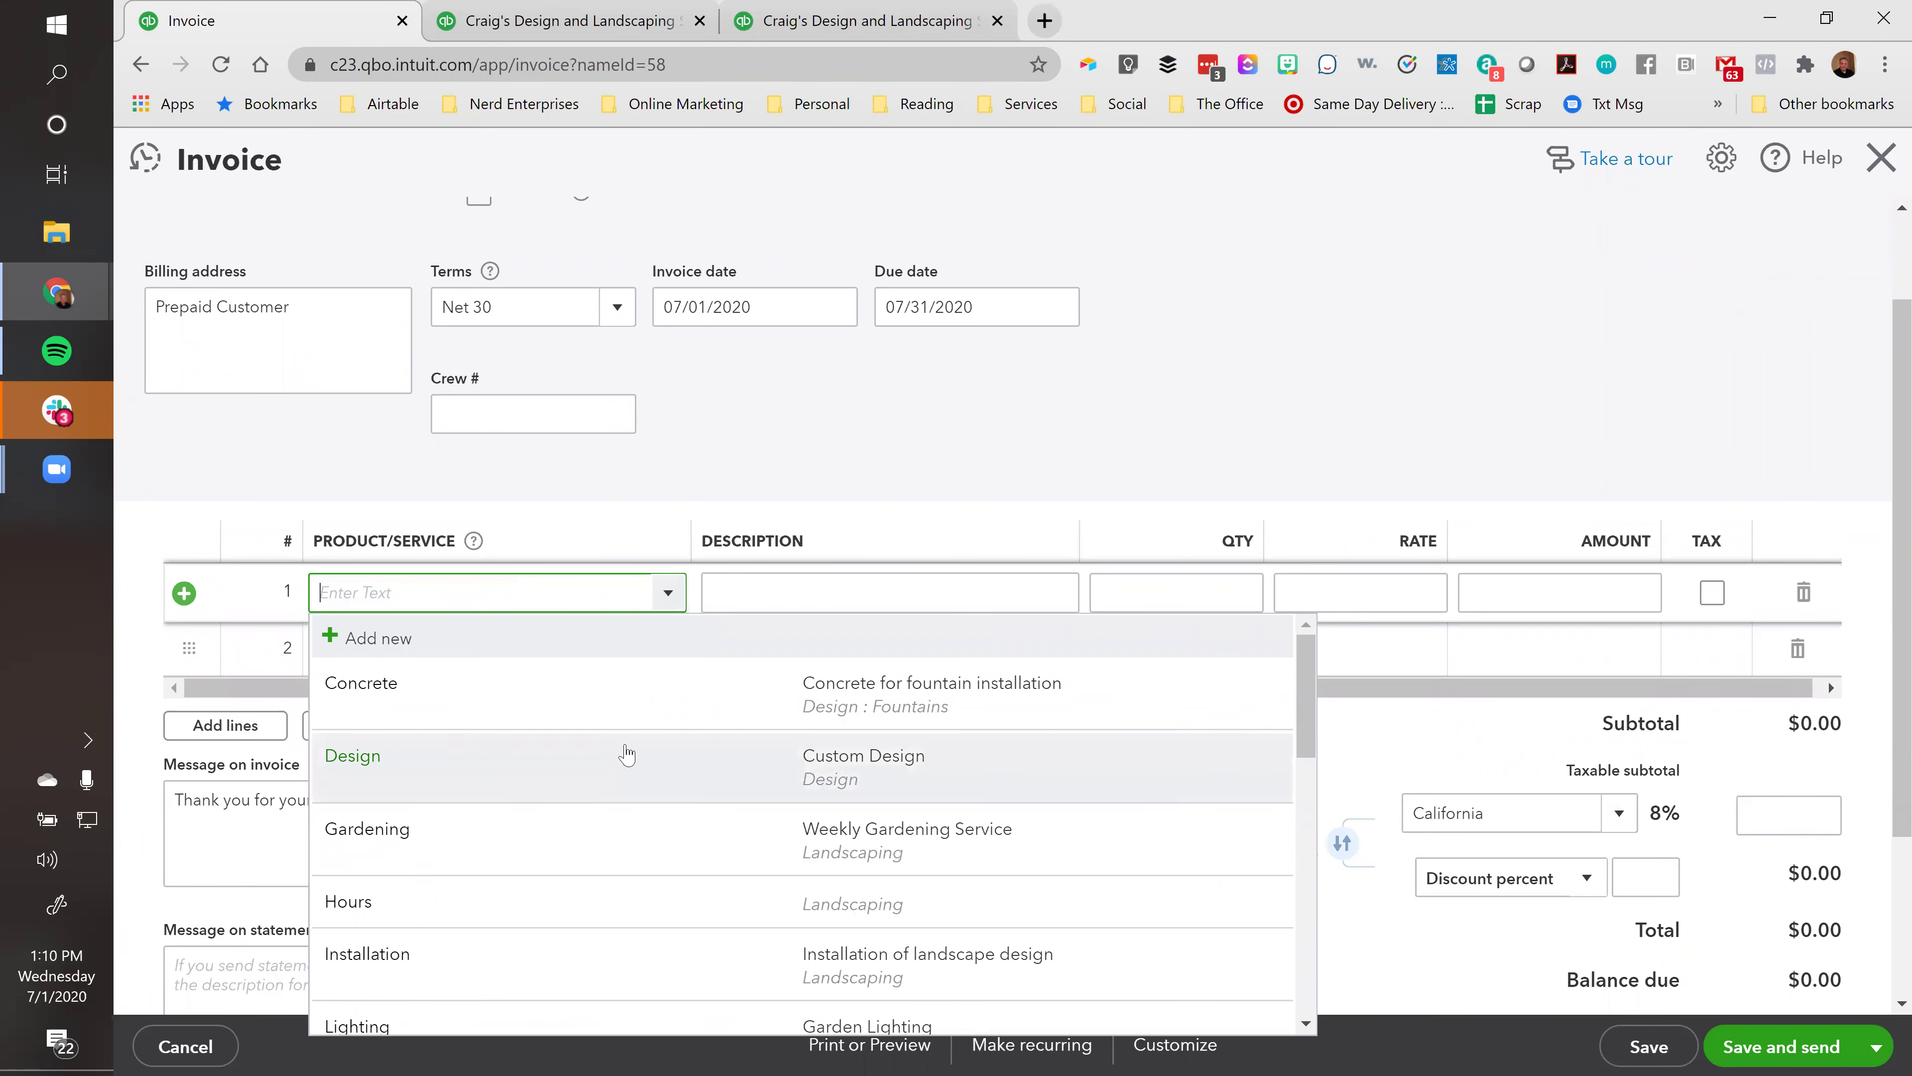
{"action": "type", "text": "Cus"}
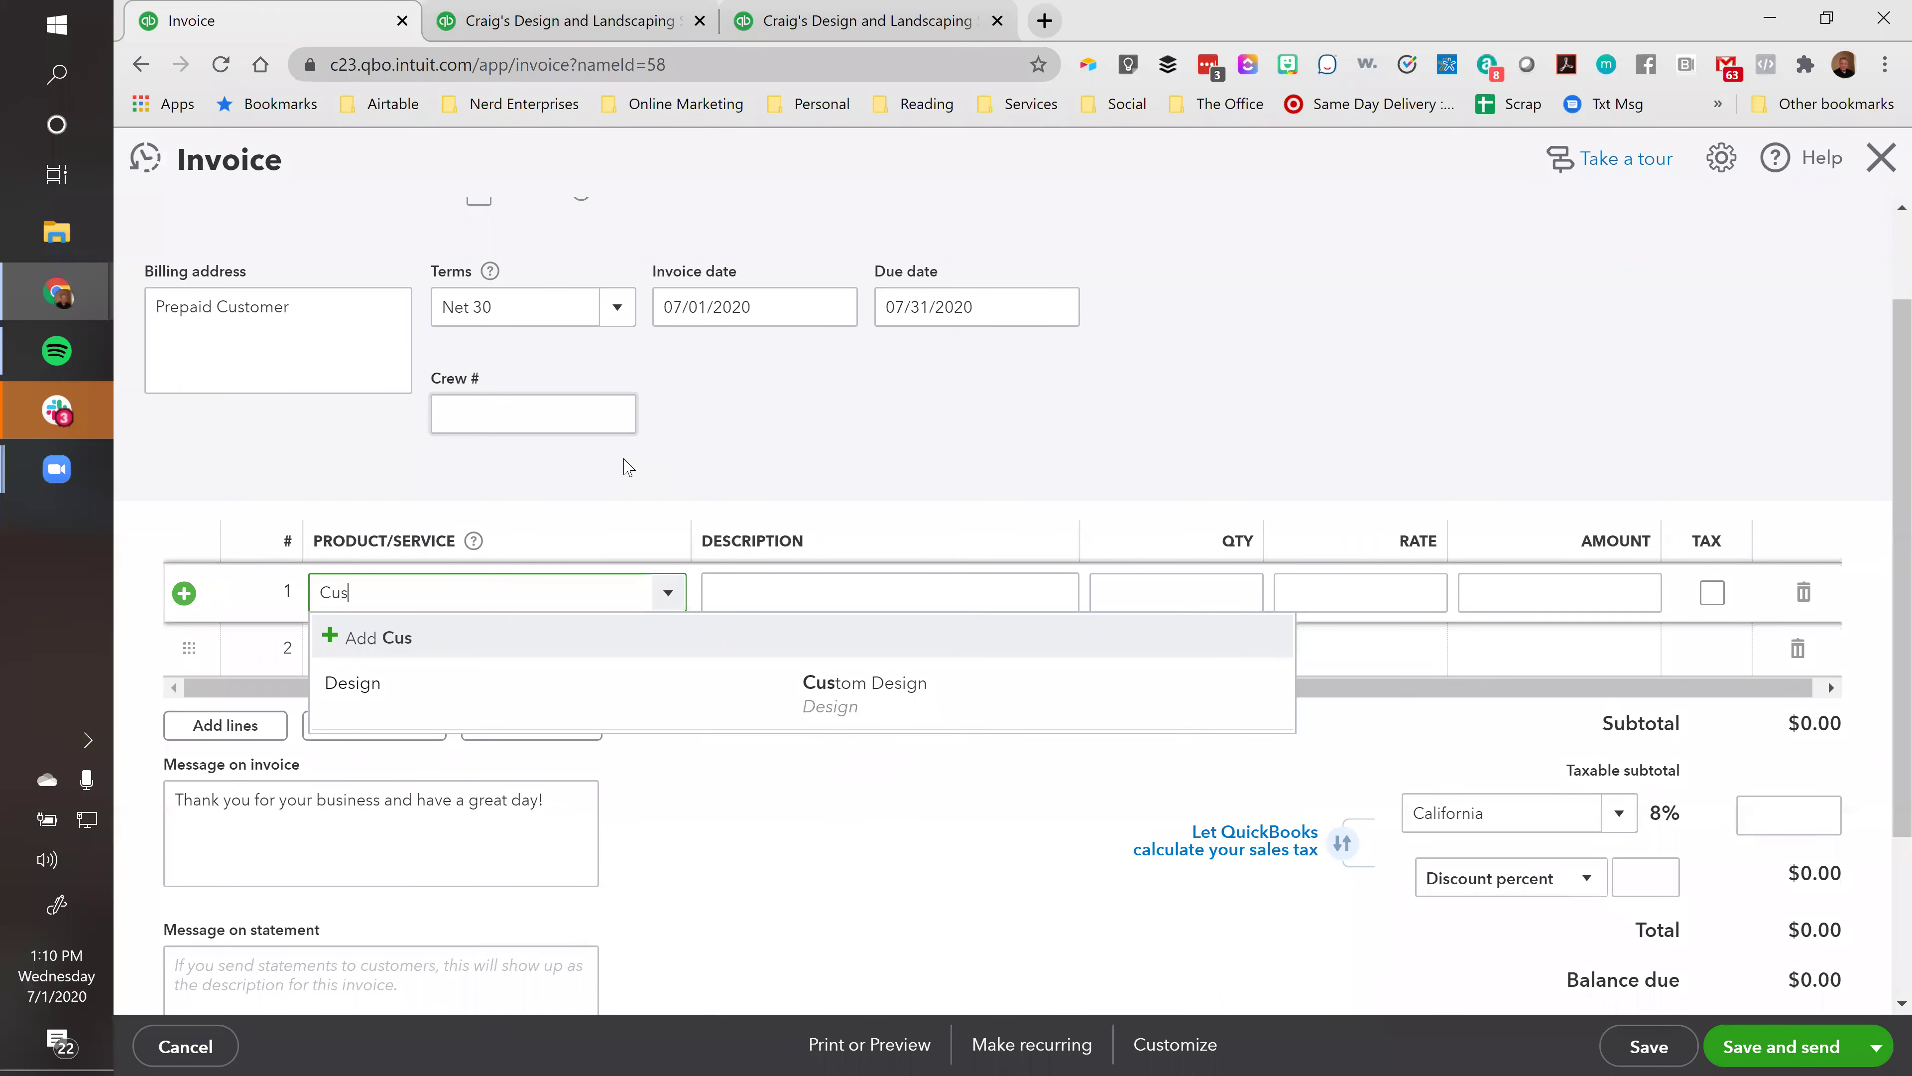
{"action": "type", "text": "tomer Deposit"}
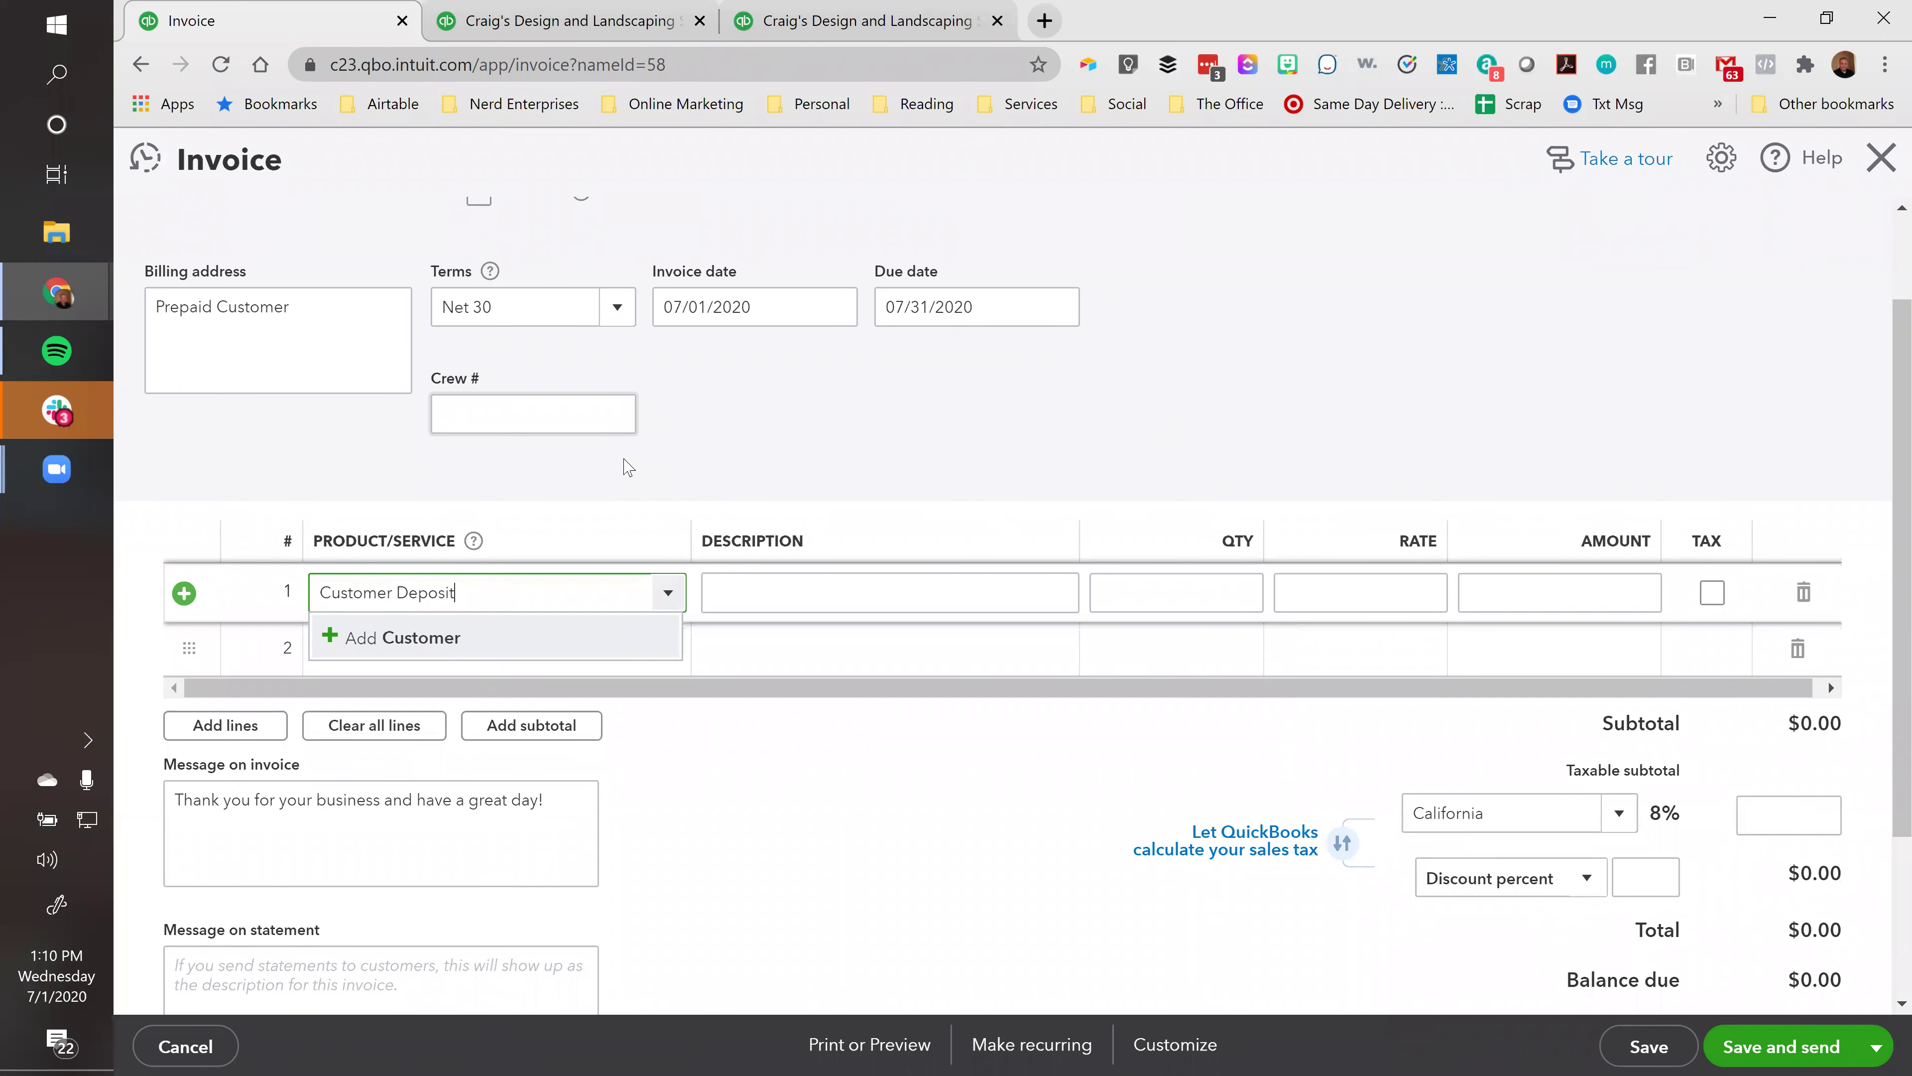
{"action": "left_click", "coordinate": [448, 649]}
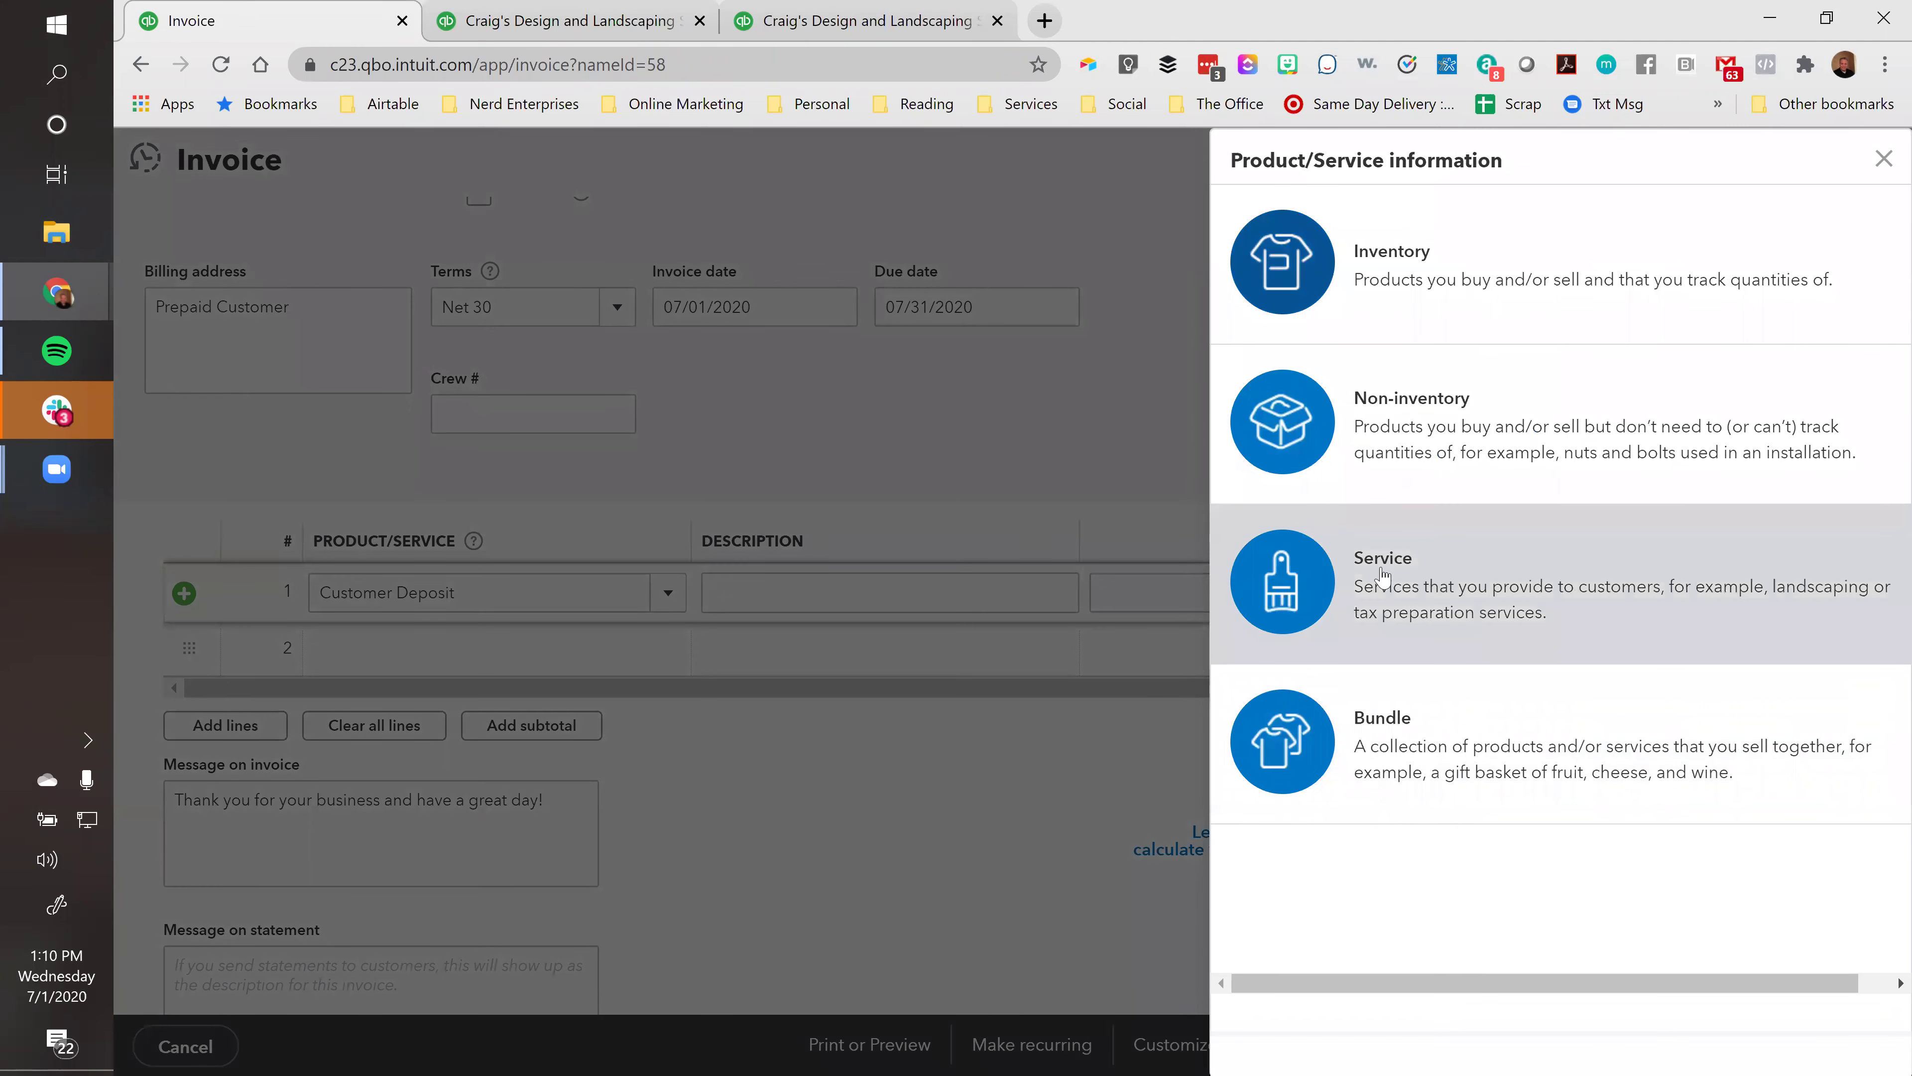
- Make Customer Deposit a service item and create a new 'Customer Deposits' account for it
{"action": "left_click", "coordinate": [1378, 577]}
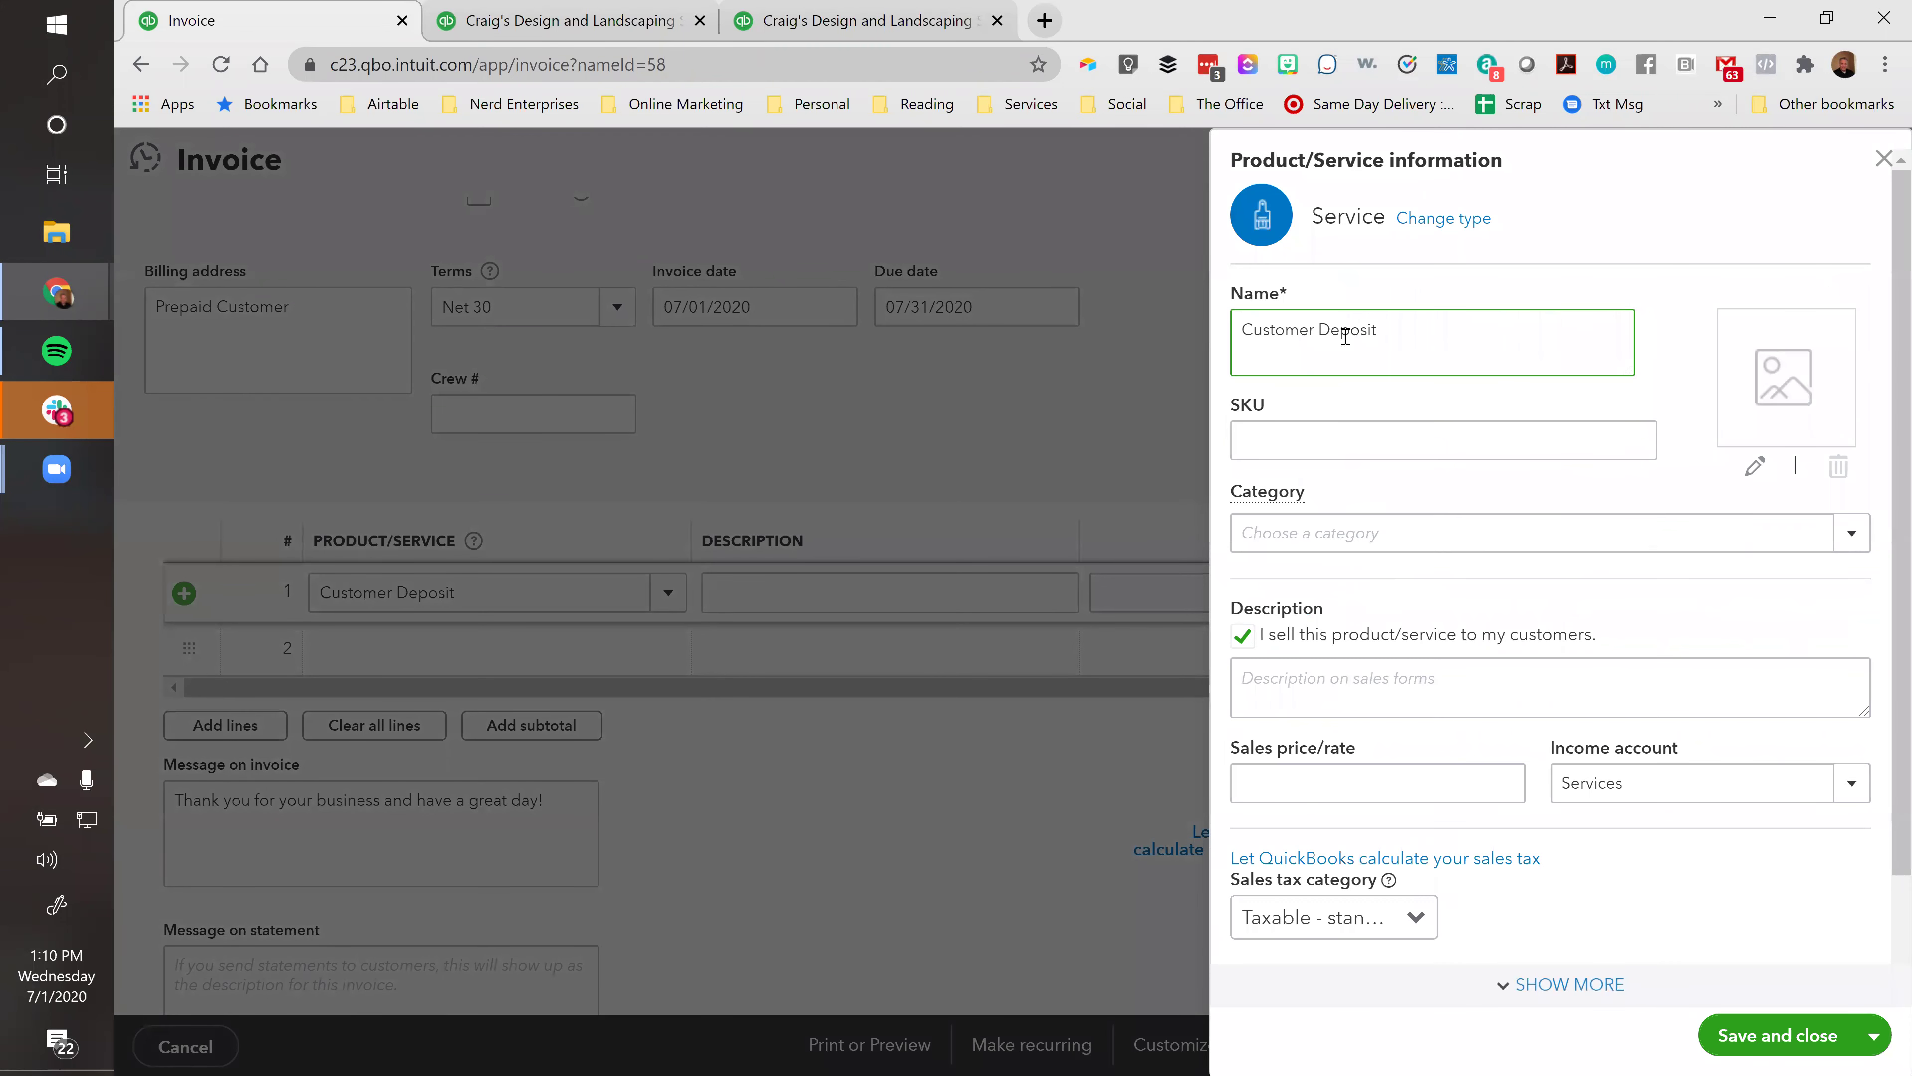
{"action": "left_click", "coordinate": [1600, 783]}
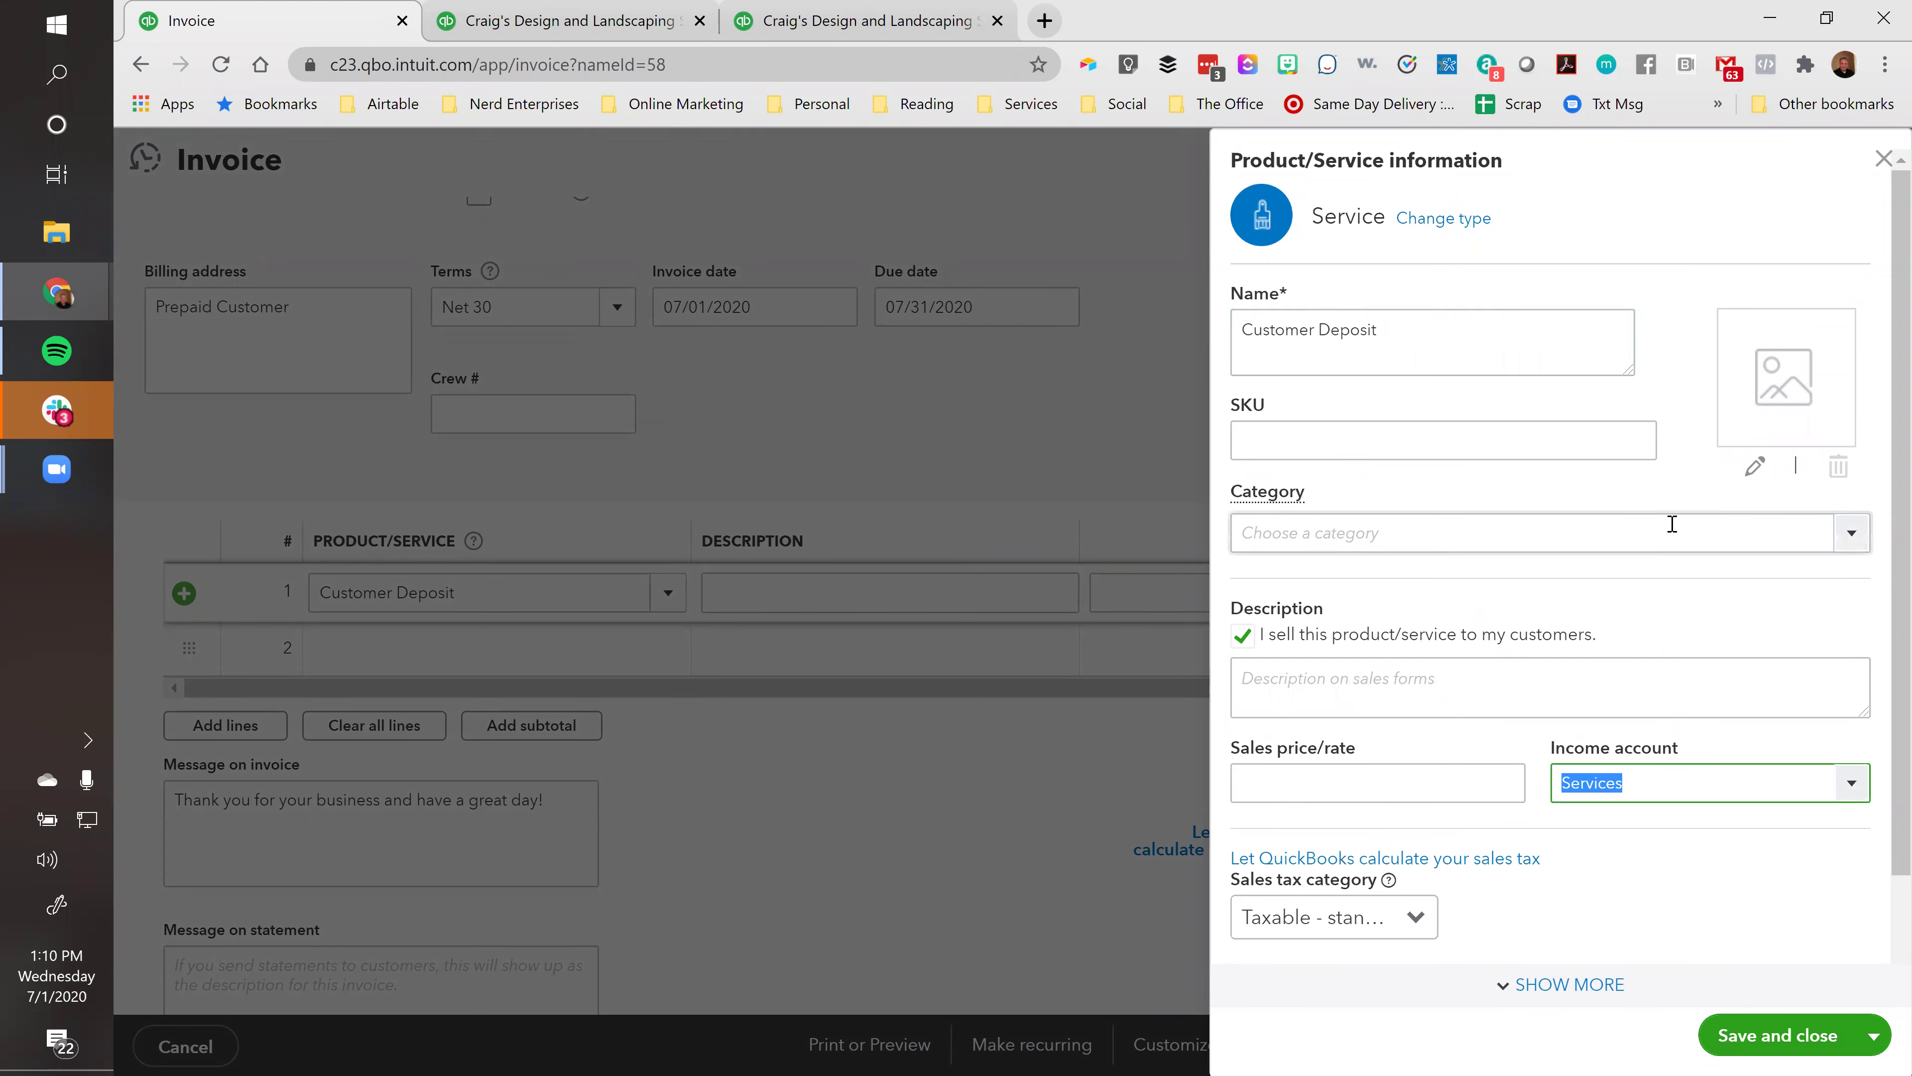
{"action": "type", "text": "Customer Deposit"}
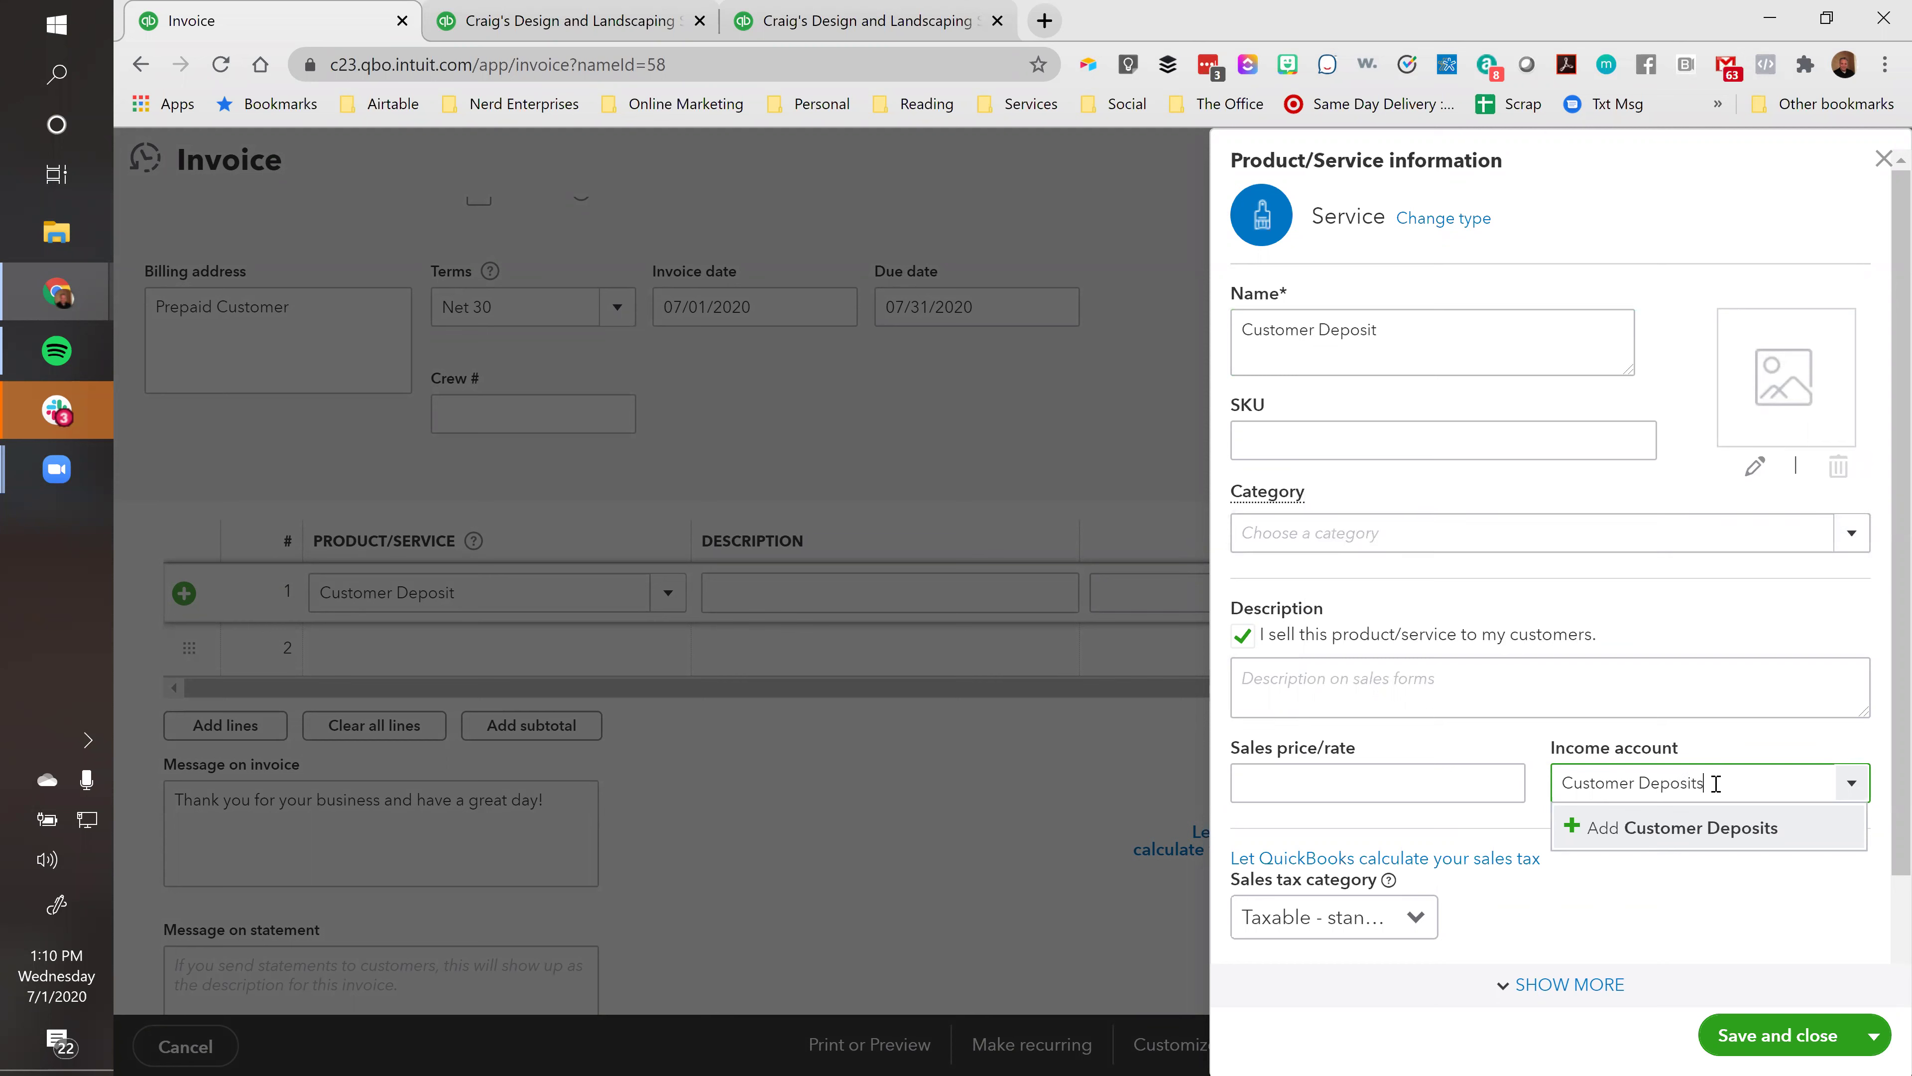
{"action": "left_click", "coordinate": [1713, 831]}
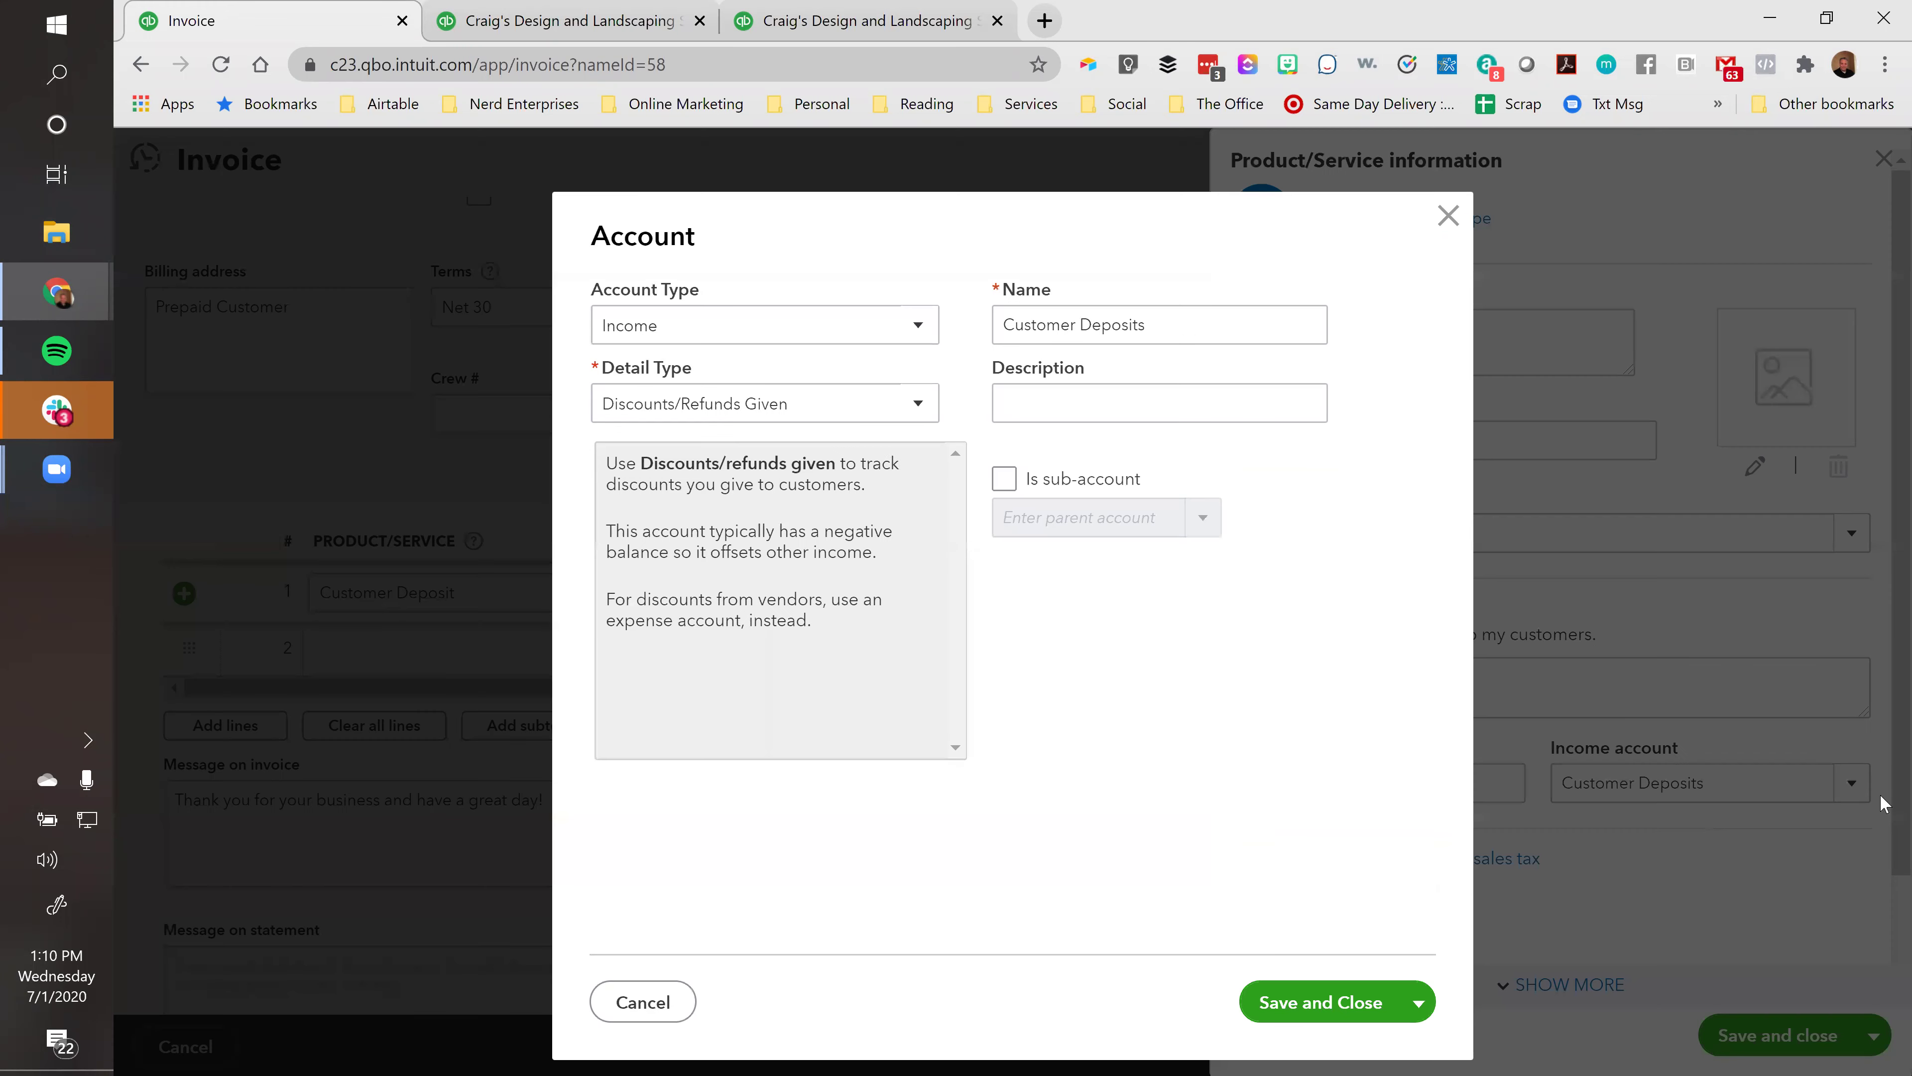
- Set the account and detail type to Other Current Liabilities, then save the account and item
{"action": "left_click", "coordinate": [711, 332]}
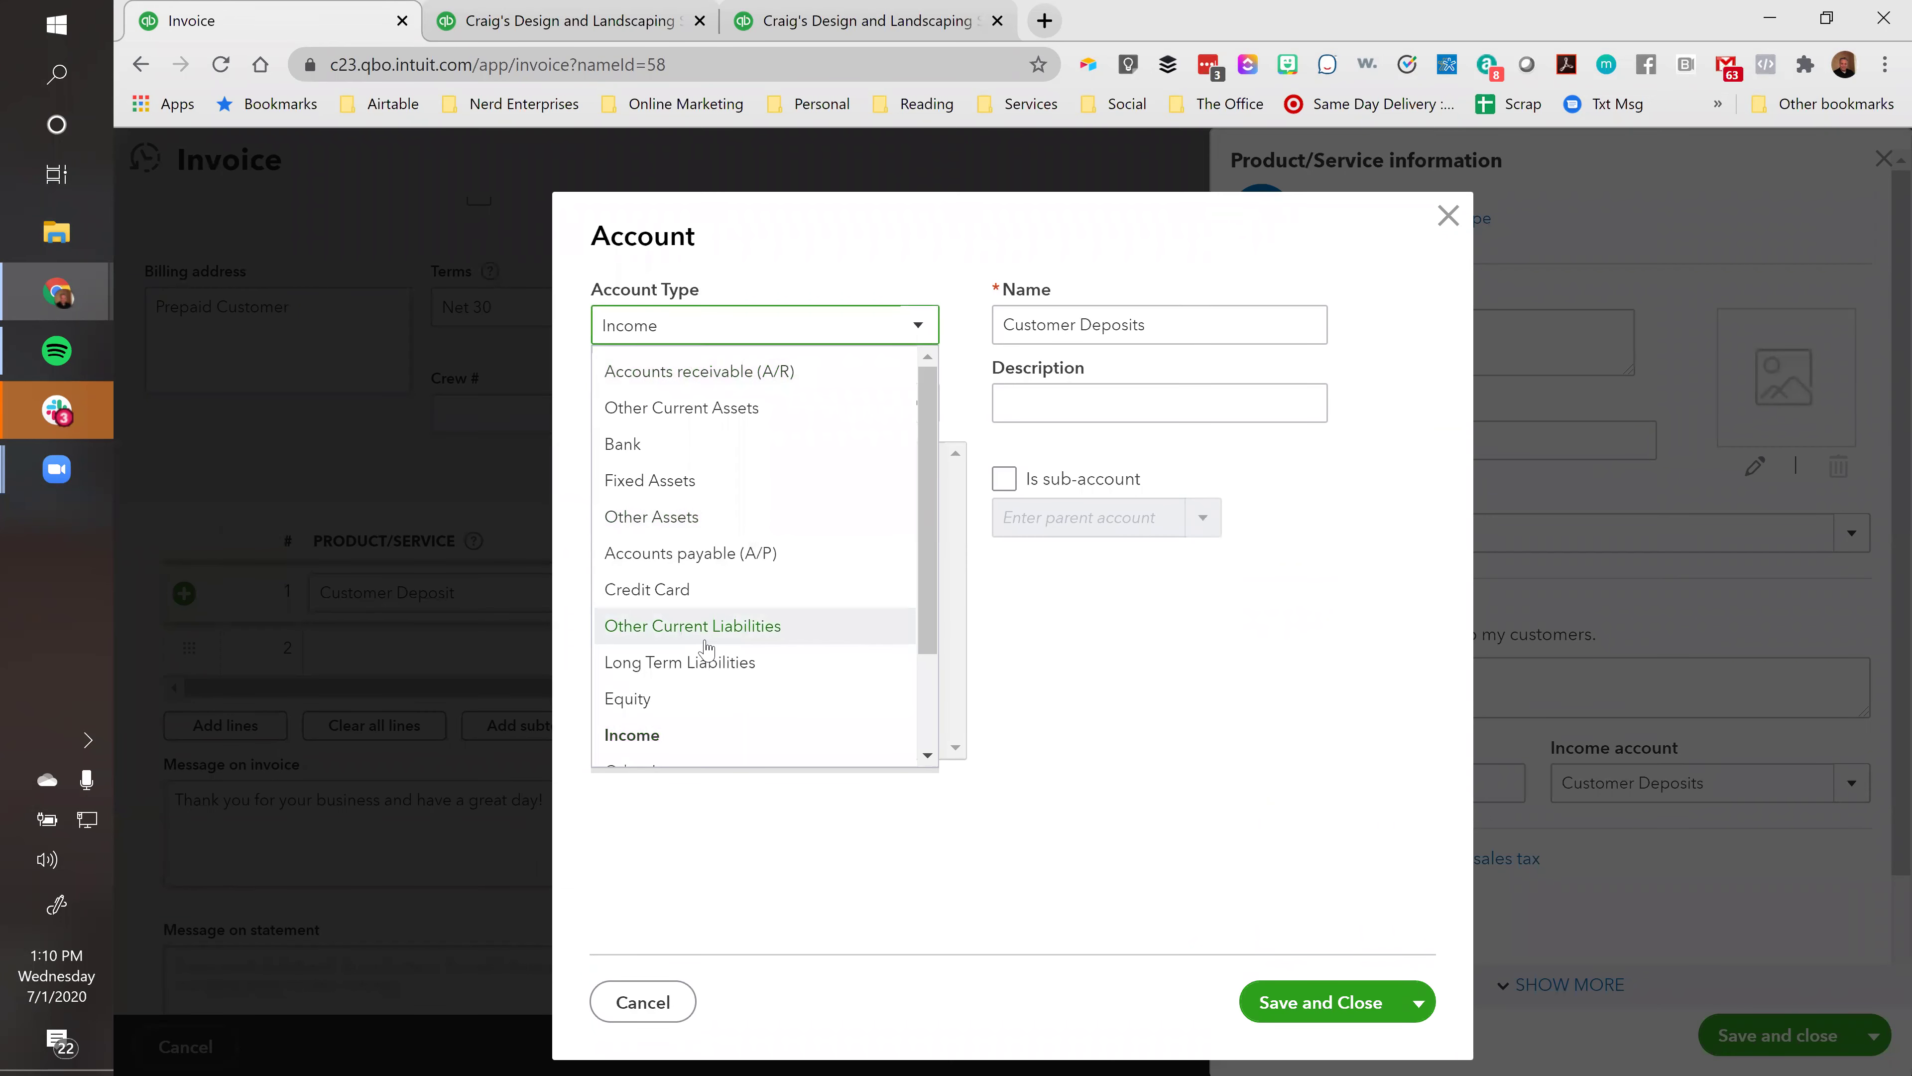
{"action": "left_click", "coordinate": [704, 629]}
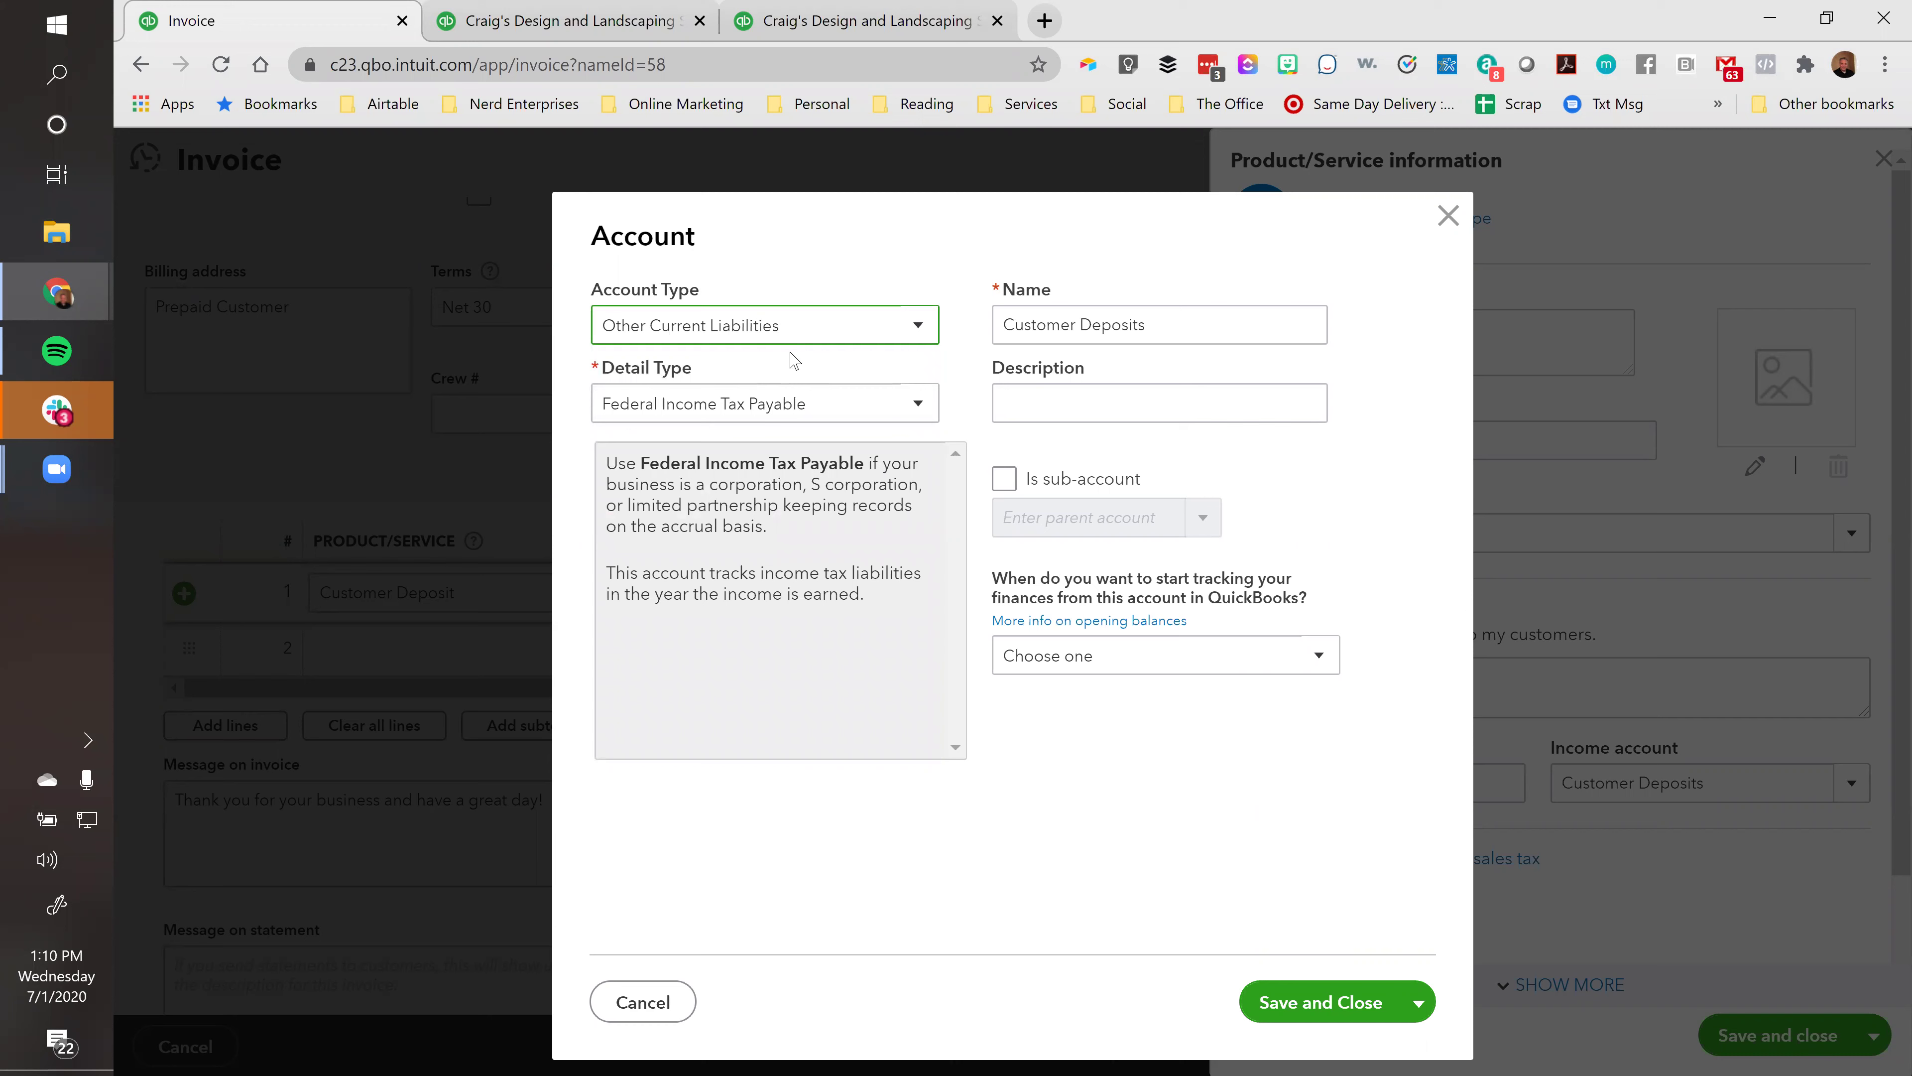
{"action": "left_click", "coordinate": [799, 412]}
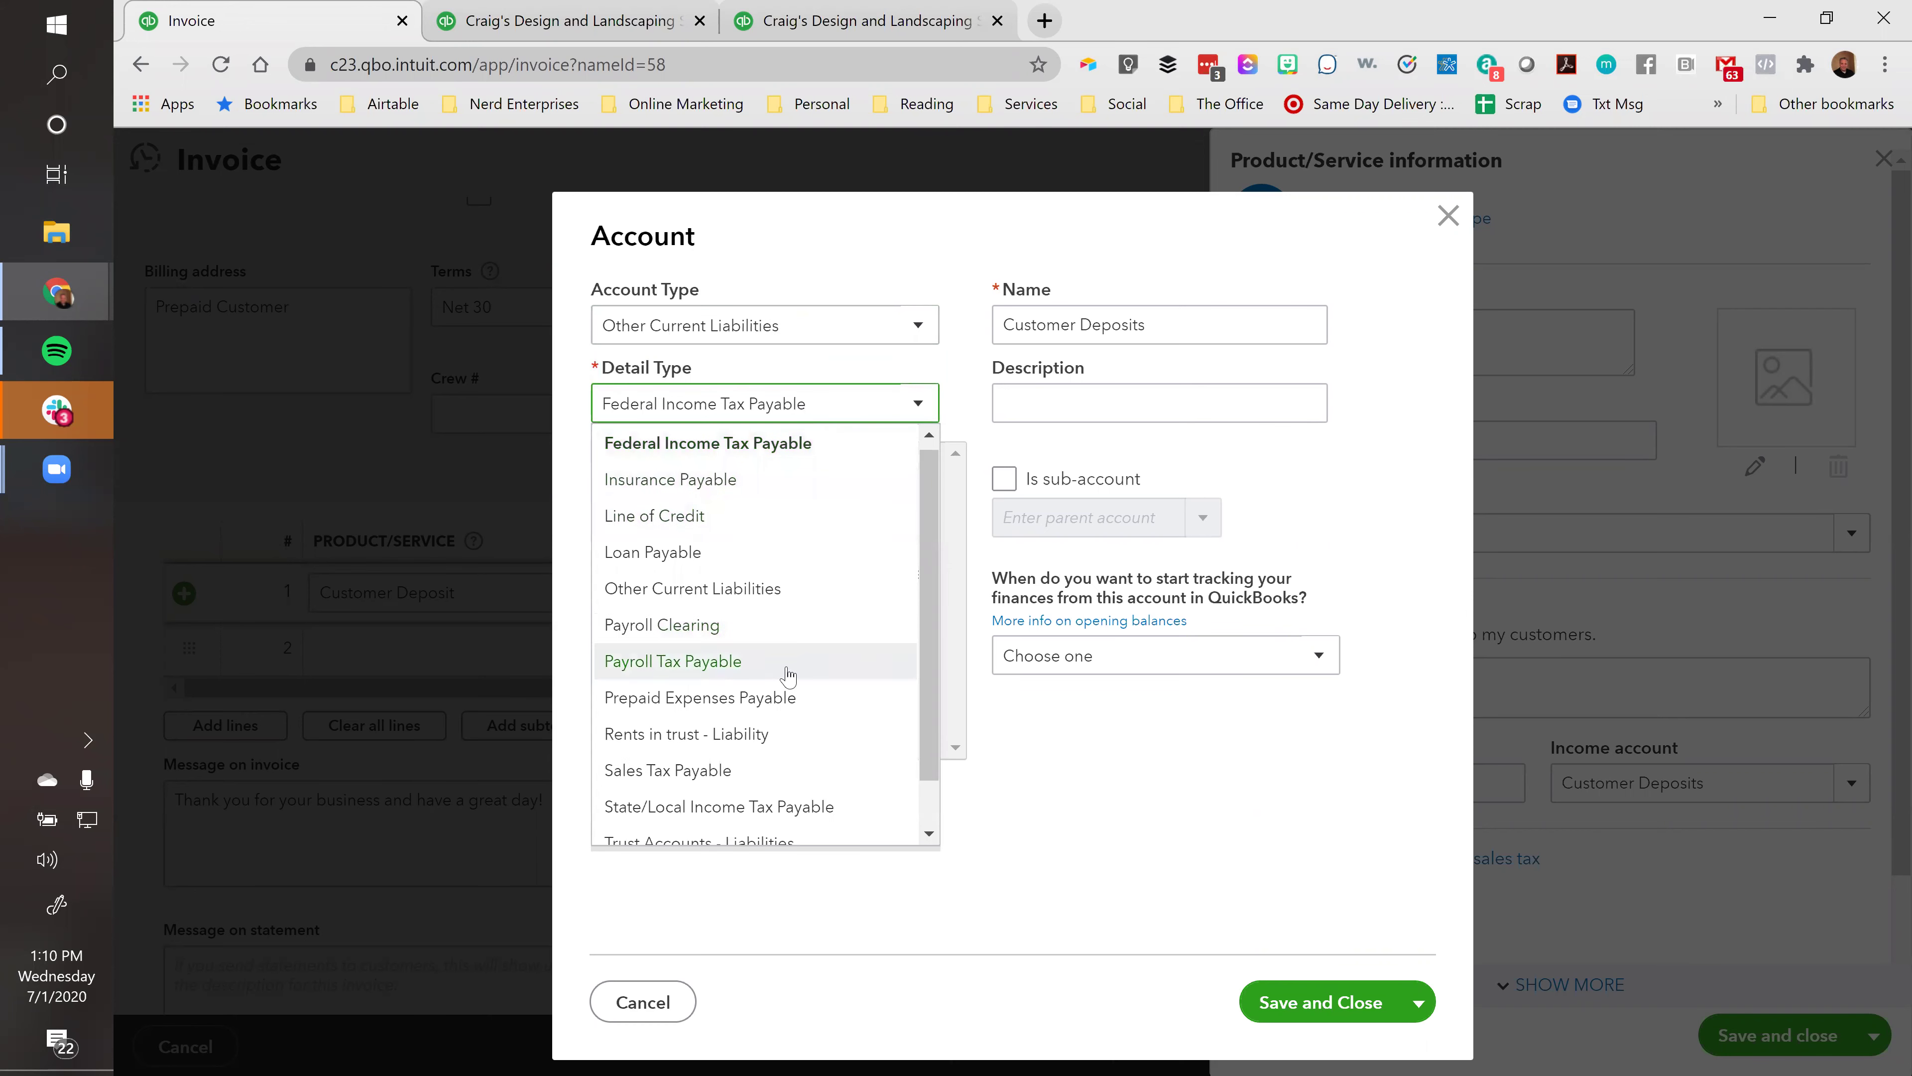
{"action": "scroll", "coordinate": [786, 675], "scroll_direction": "down", "scroll_amount": 1}
{"action": "left_click", "coordinate": [725, 539]}
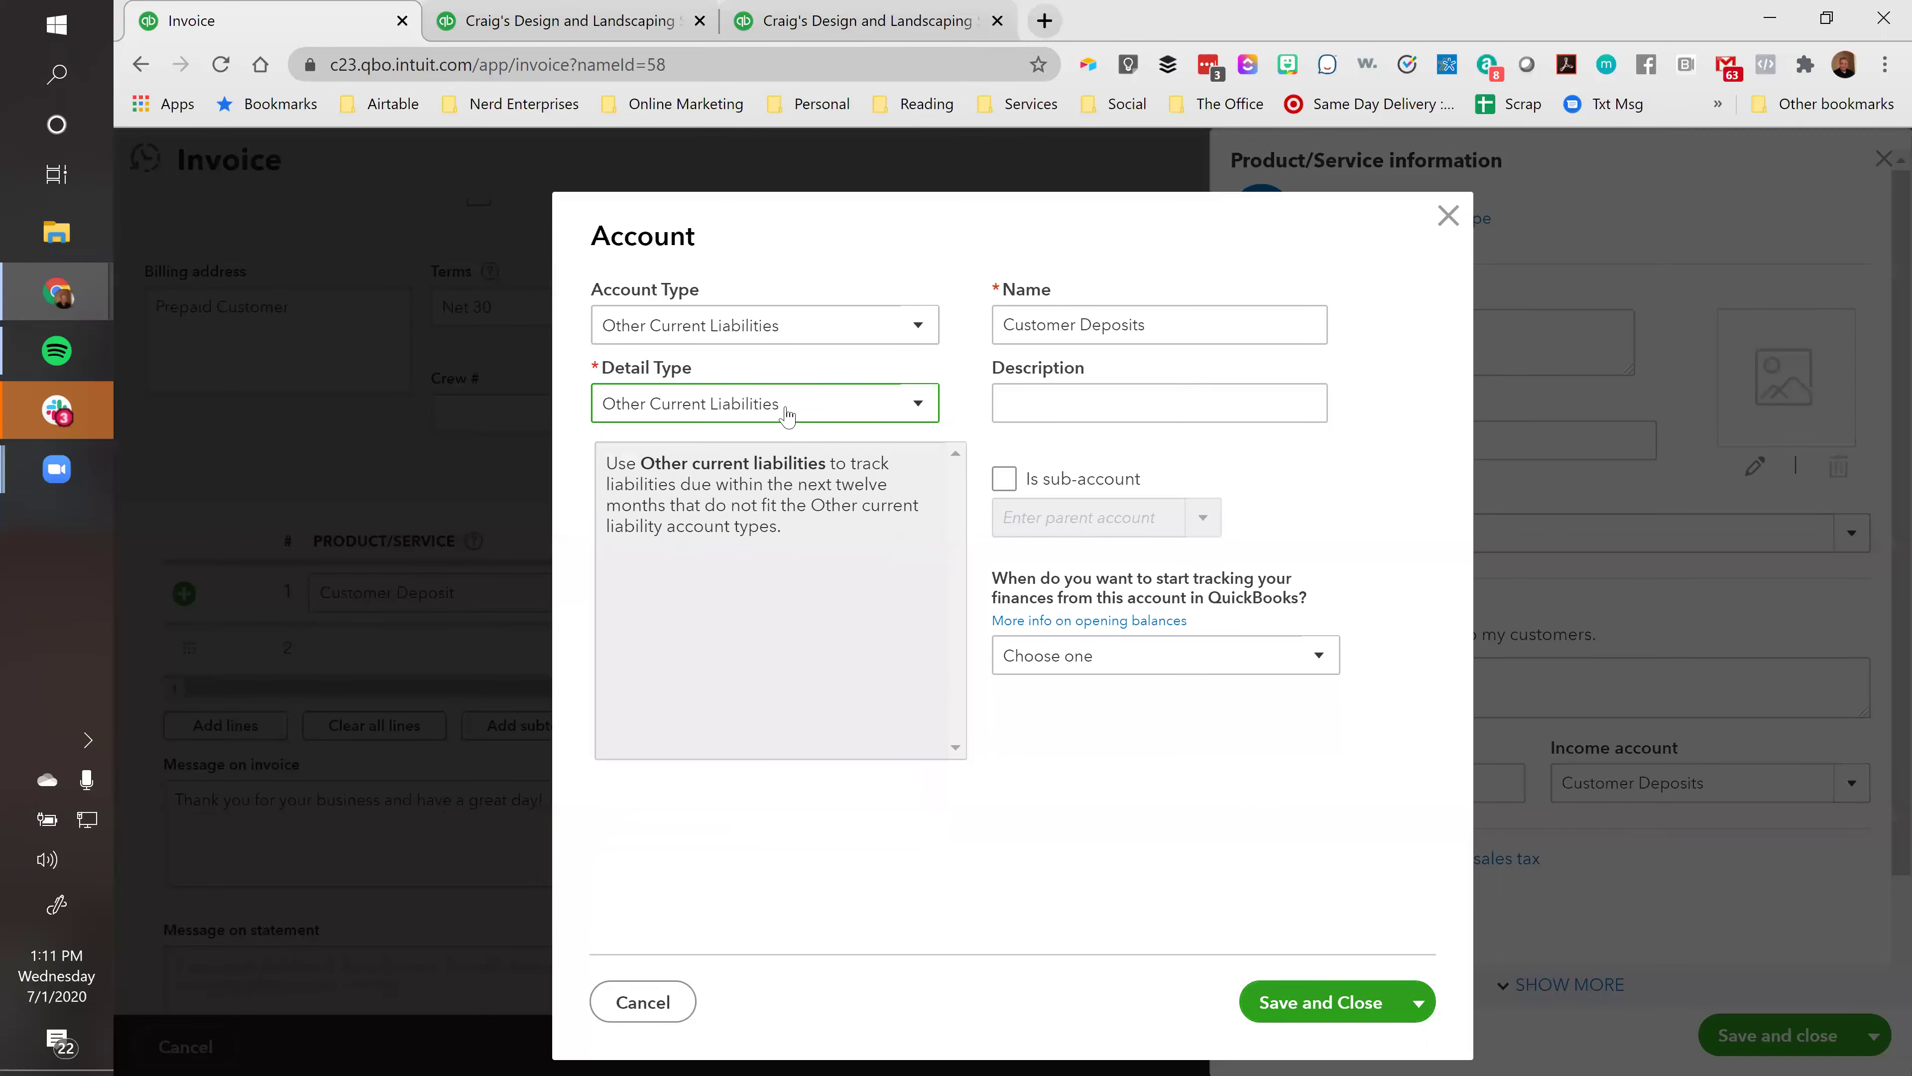
{"action": "triple_click", "coordinate": [1174, 326]}
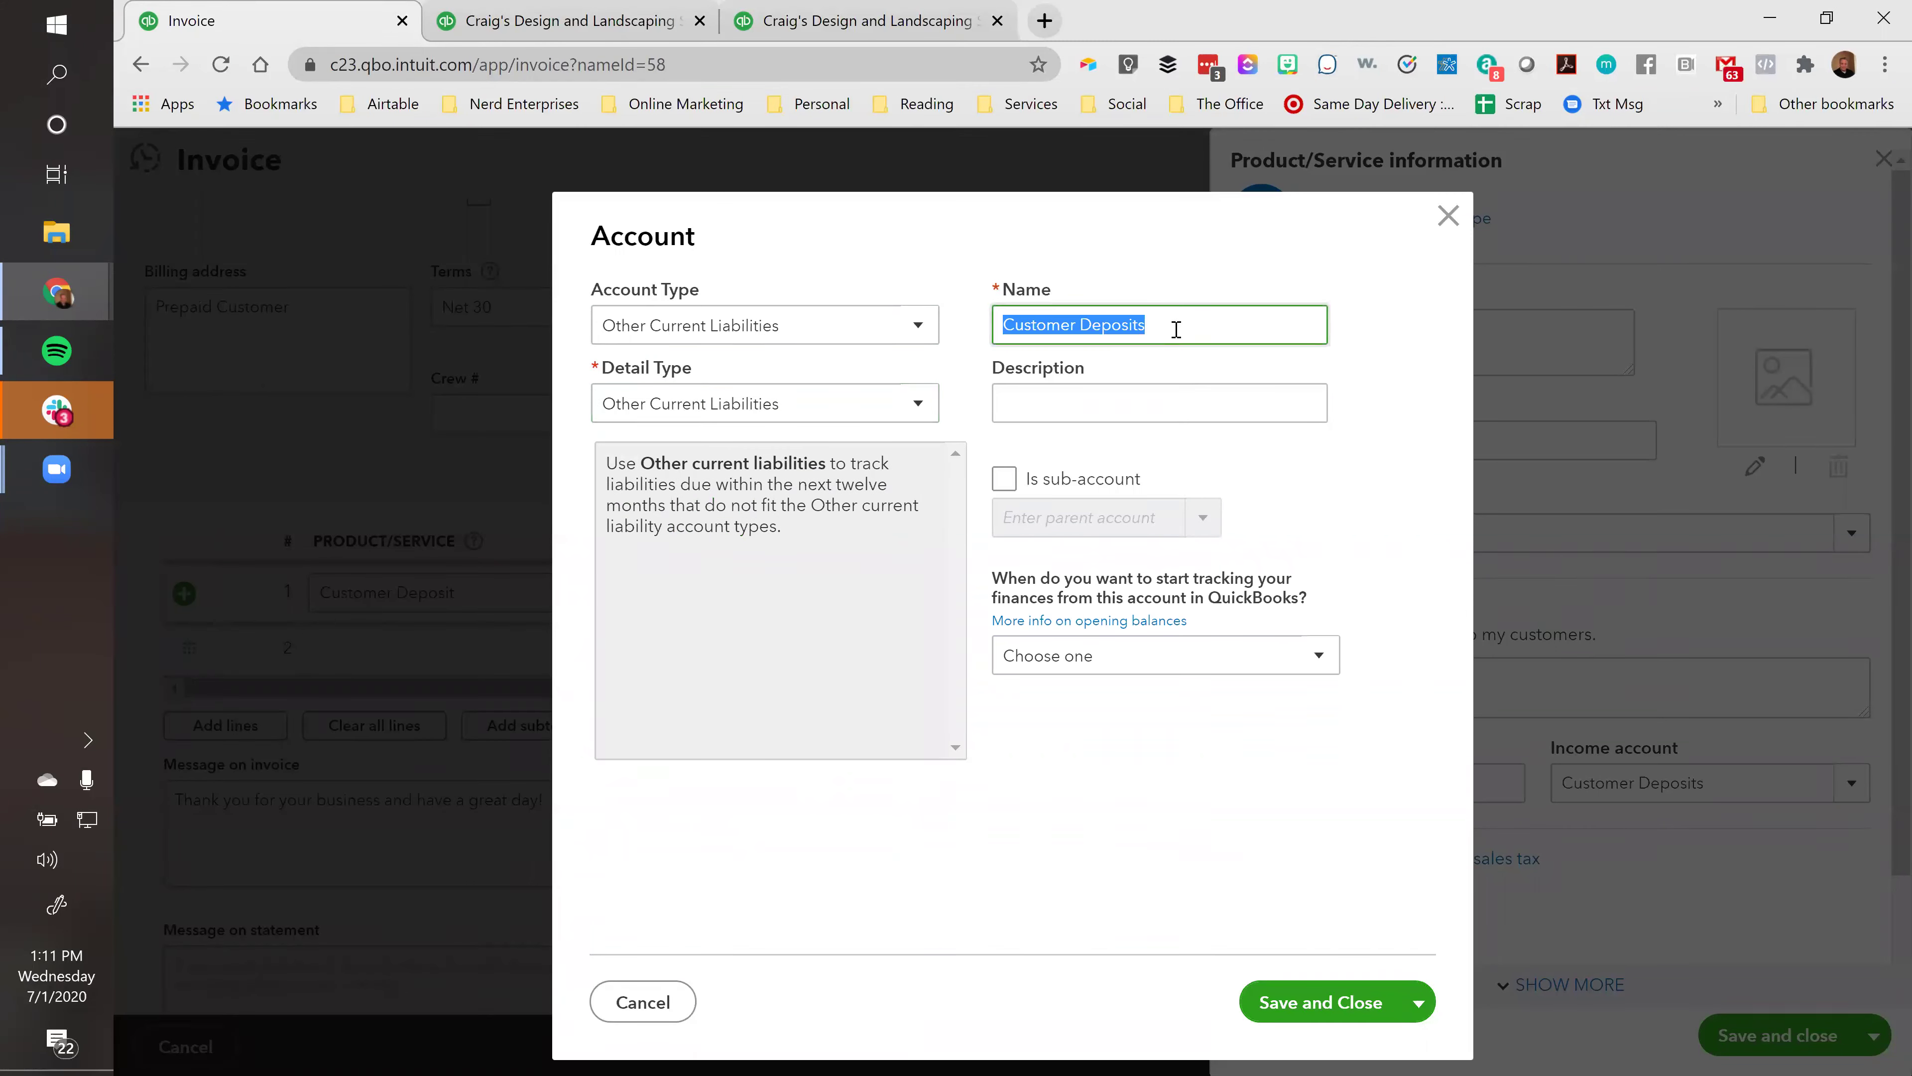
{"action": "left_click", "coordinate": [1183, 308]}
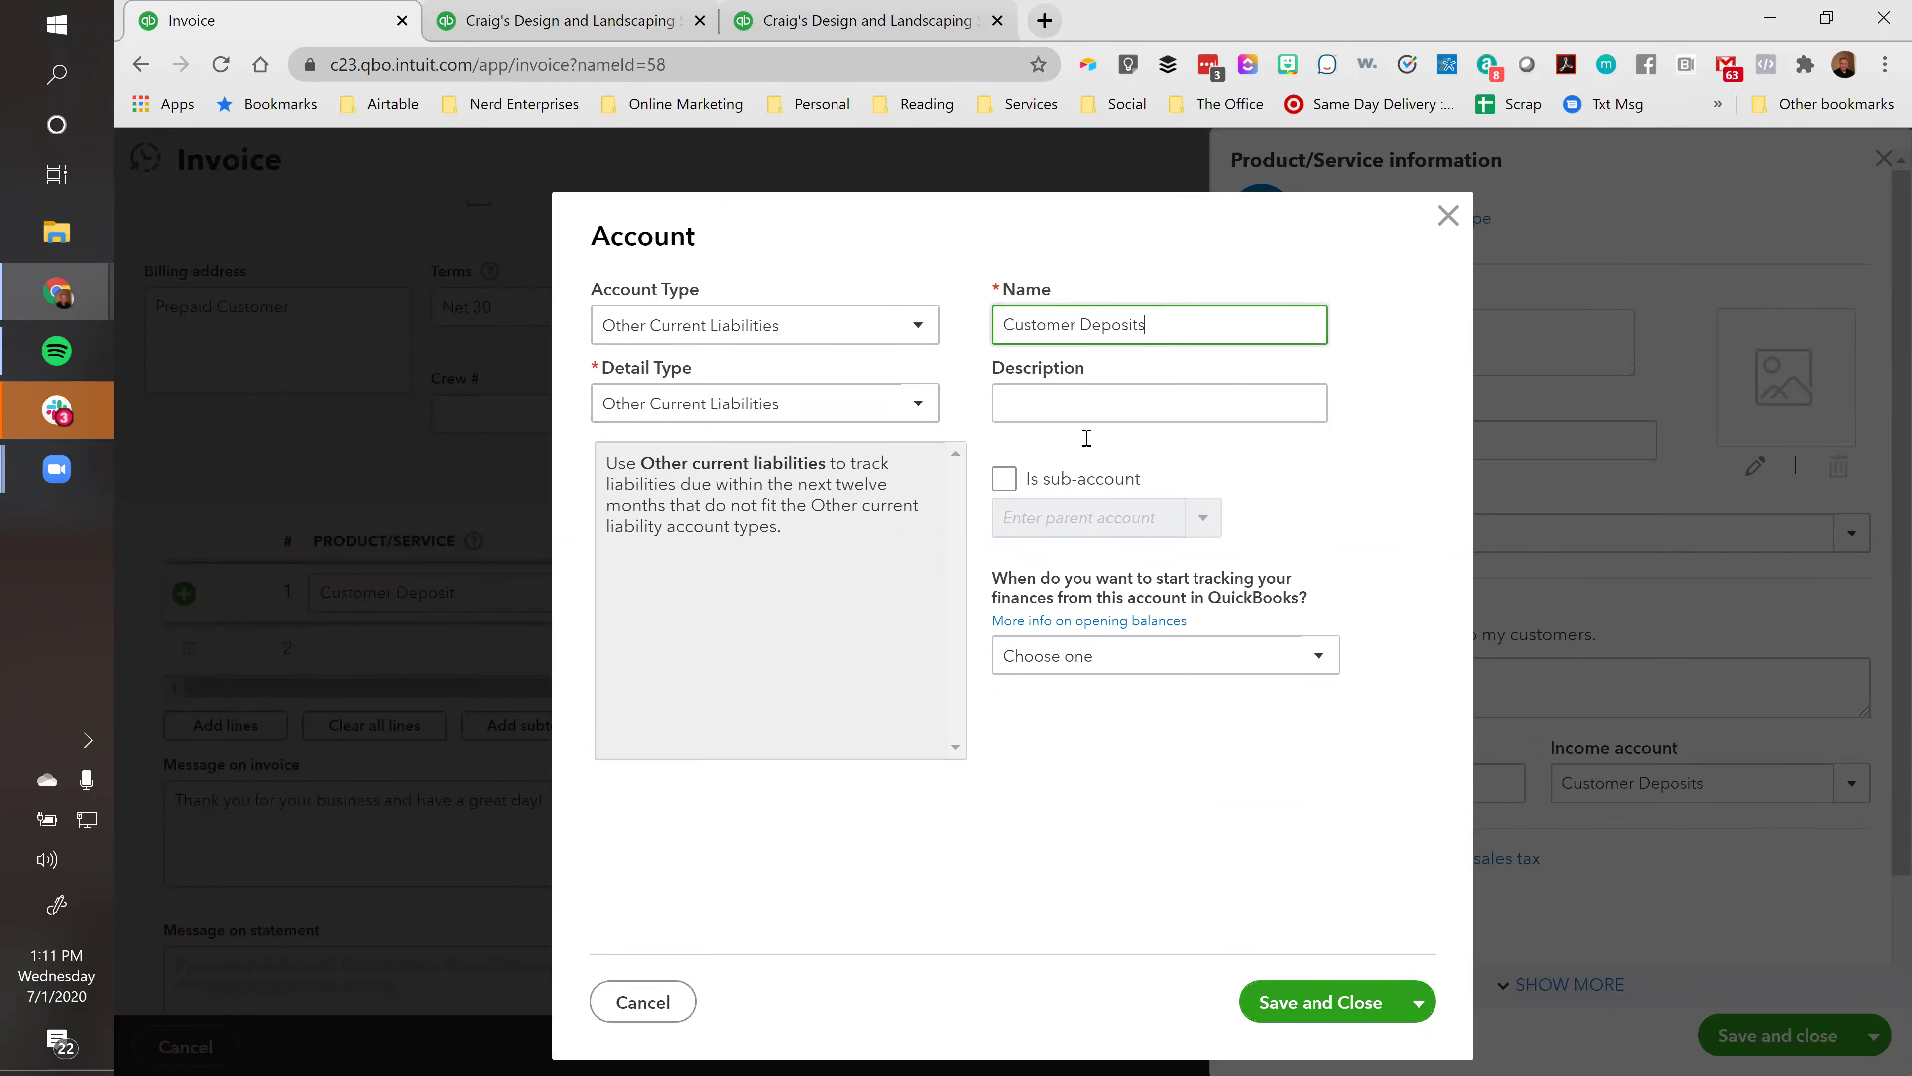
{"action": "left_click", "coordinate": [1271, 1013]}
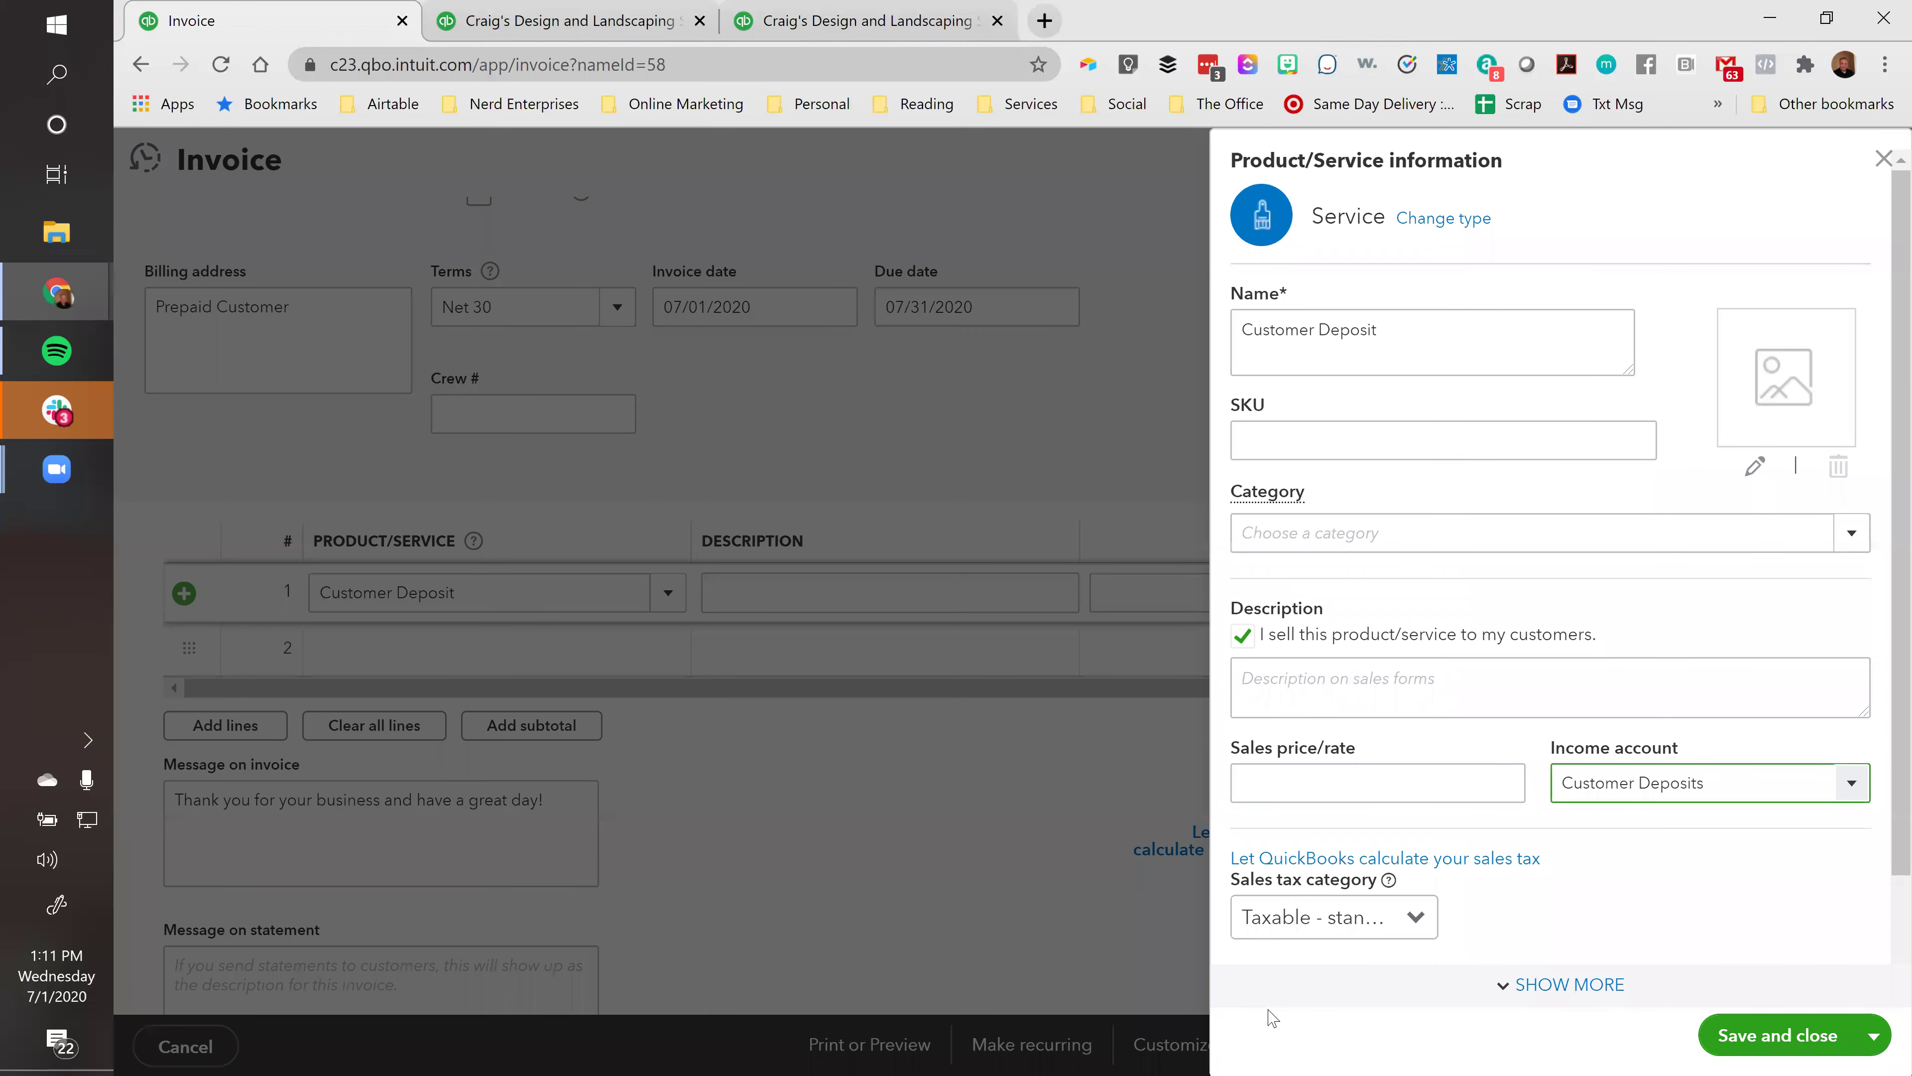
{"action": "left_click", "coordinate": [1780, 1035]}
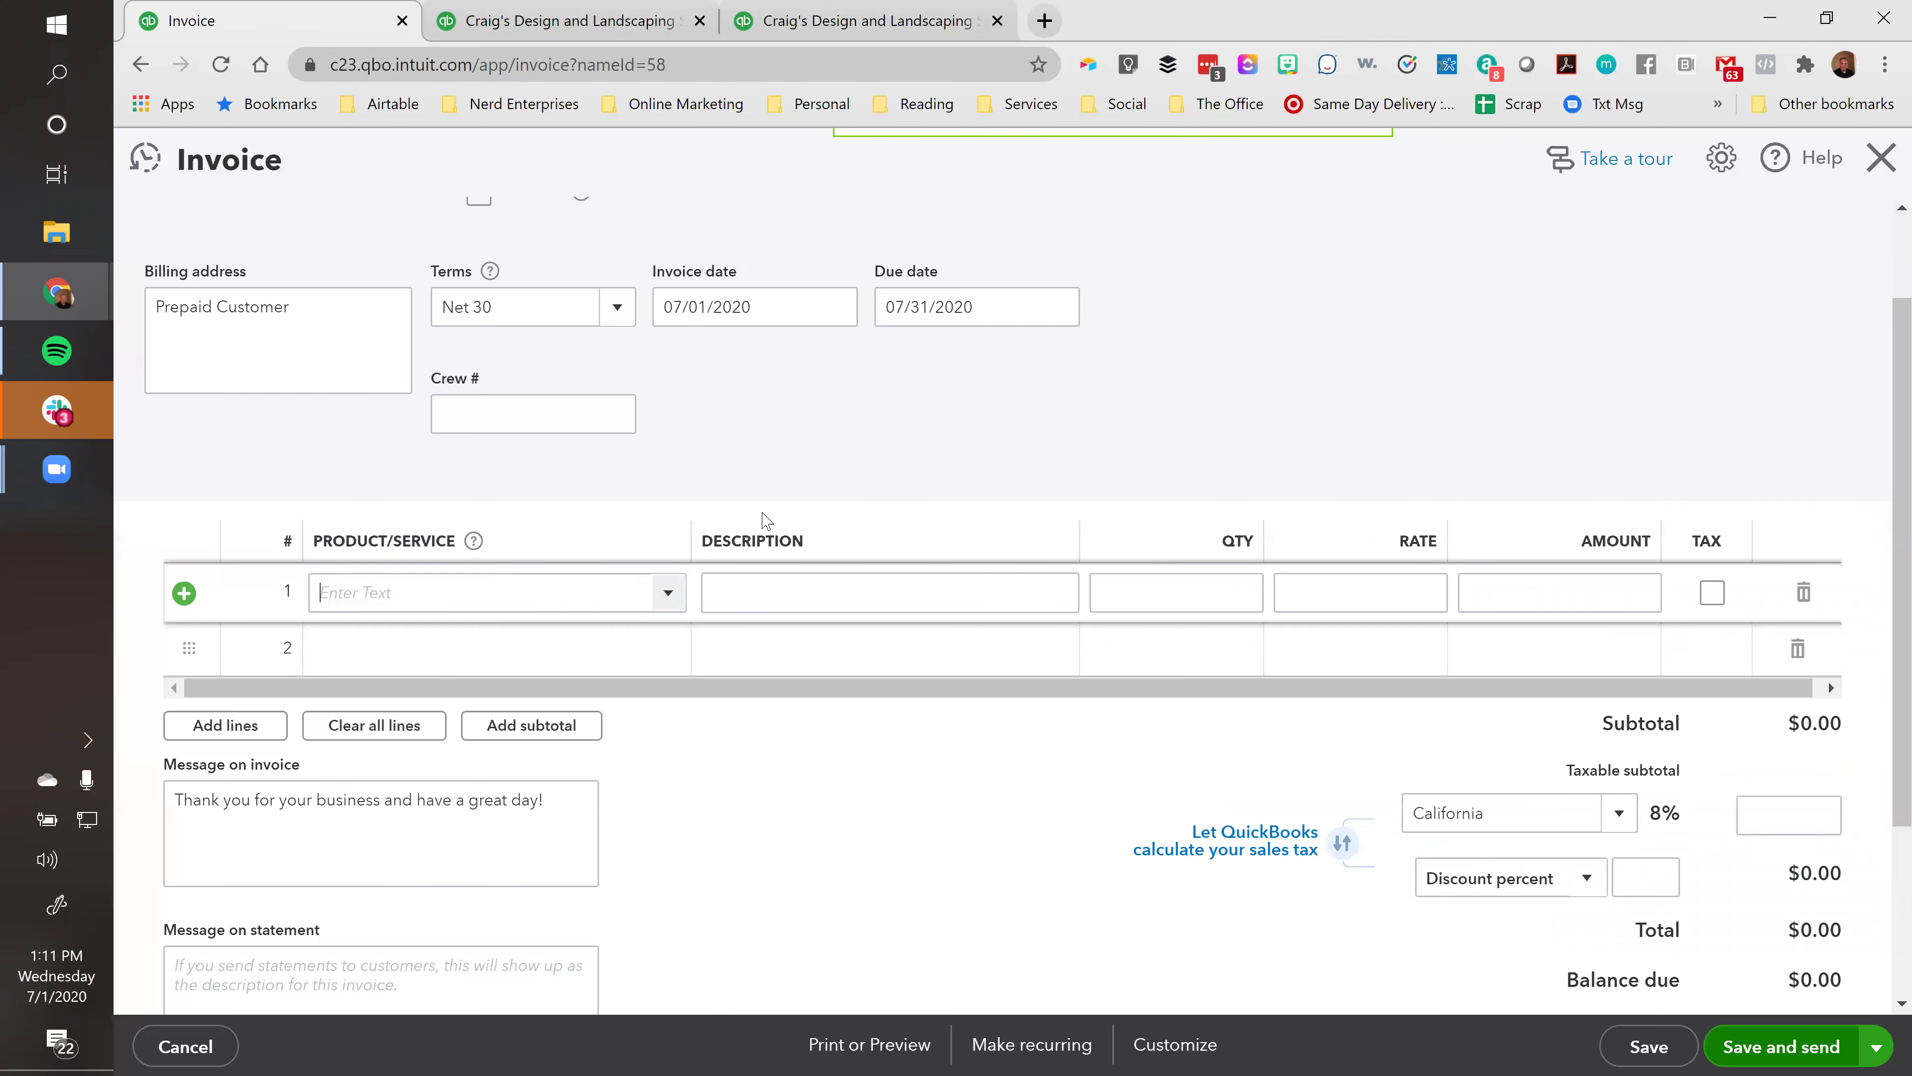
- Give line 1 a non-taxable 2,500 rate and save and close invoice 1038
{"action": "key", "text": "Tab"}
{"action": "key", "text": "Tab"}
{"action": "key", "text": "Tab"}
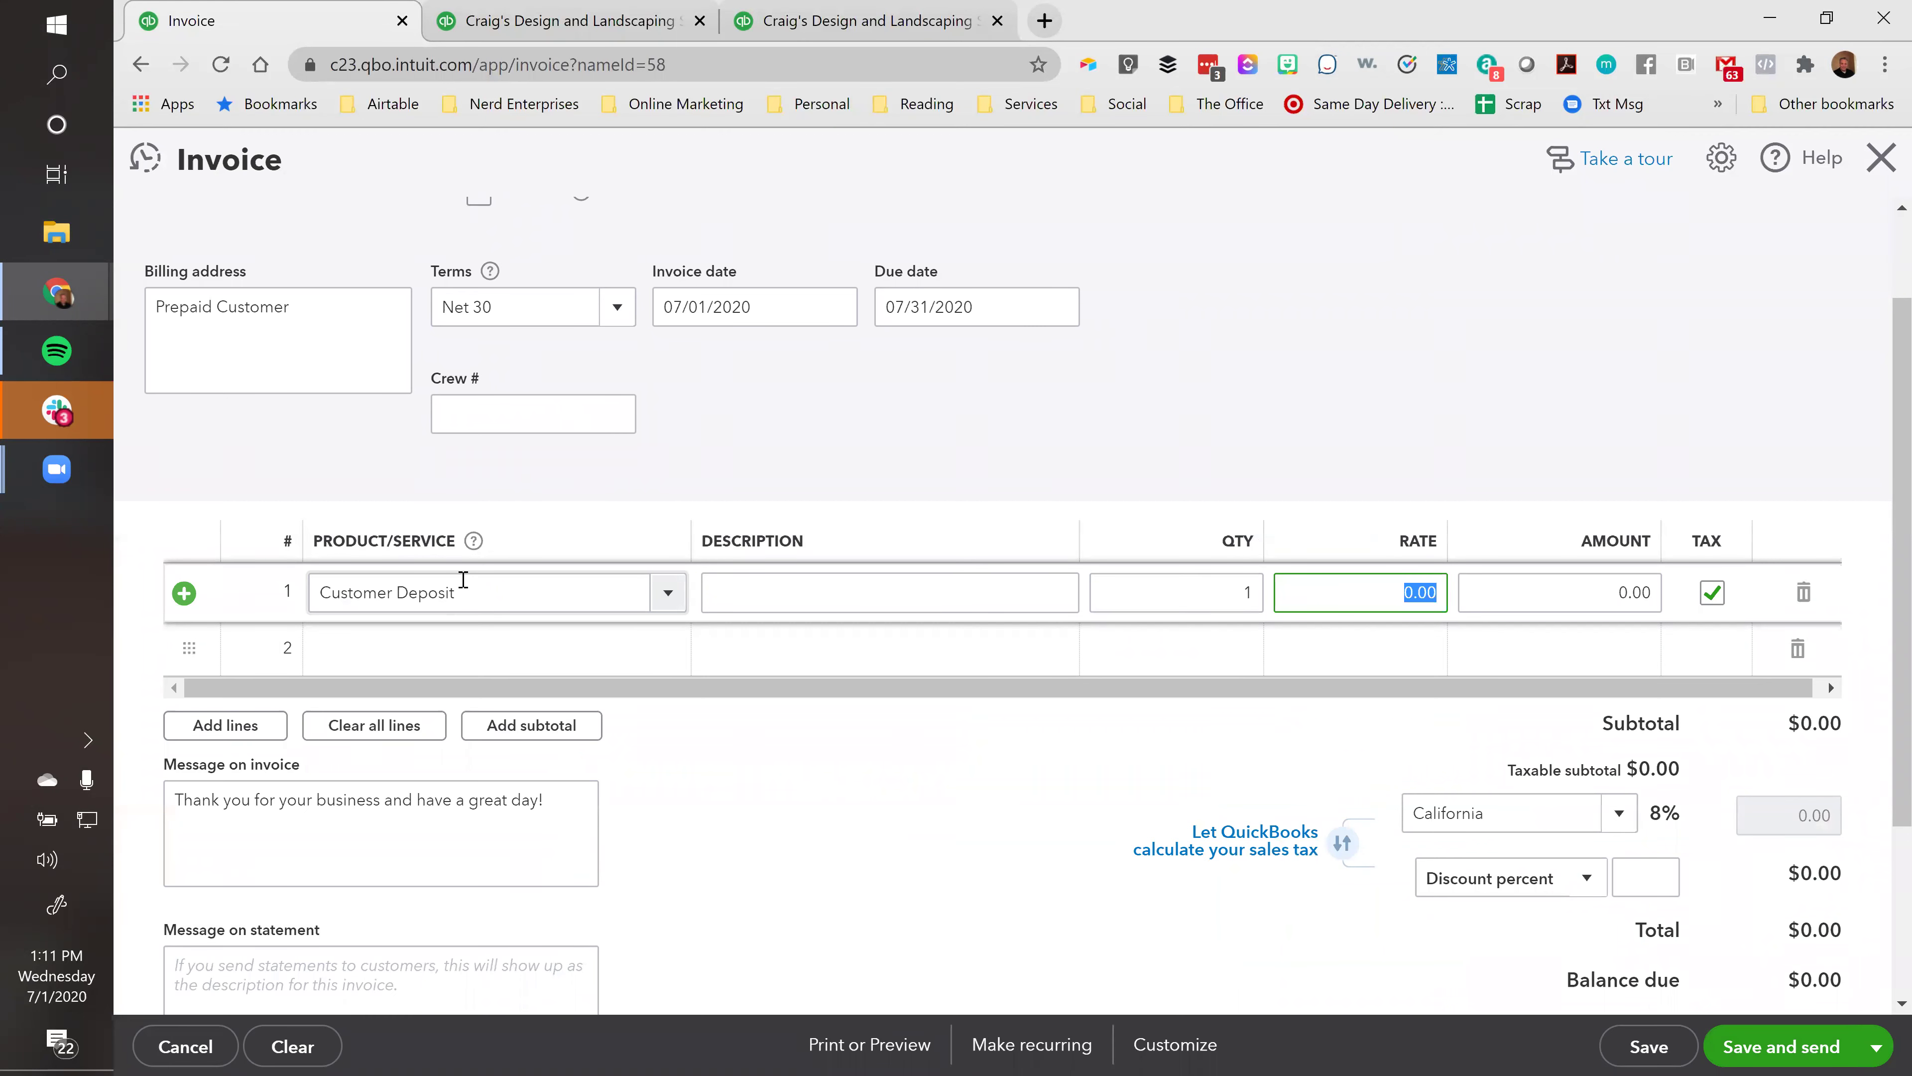
{"action": "type", "text": "2"}
{"action": "key", "text": "Tab"}
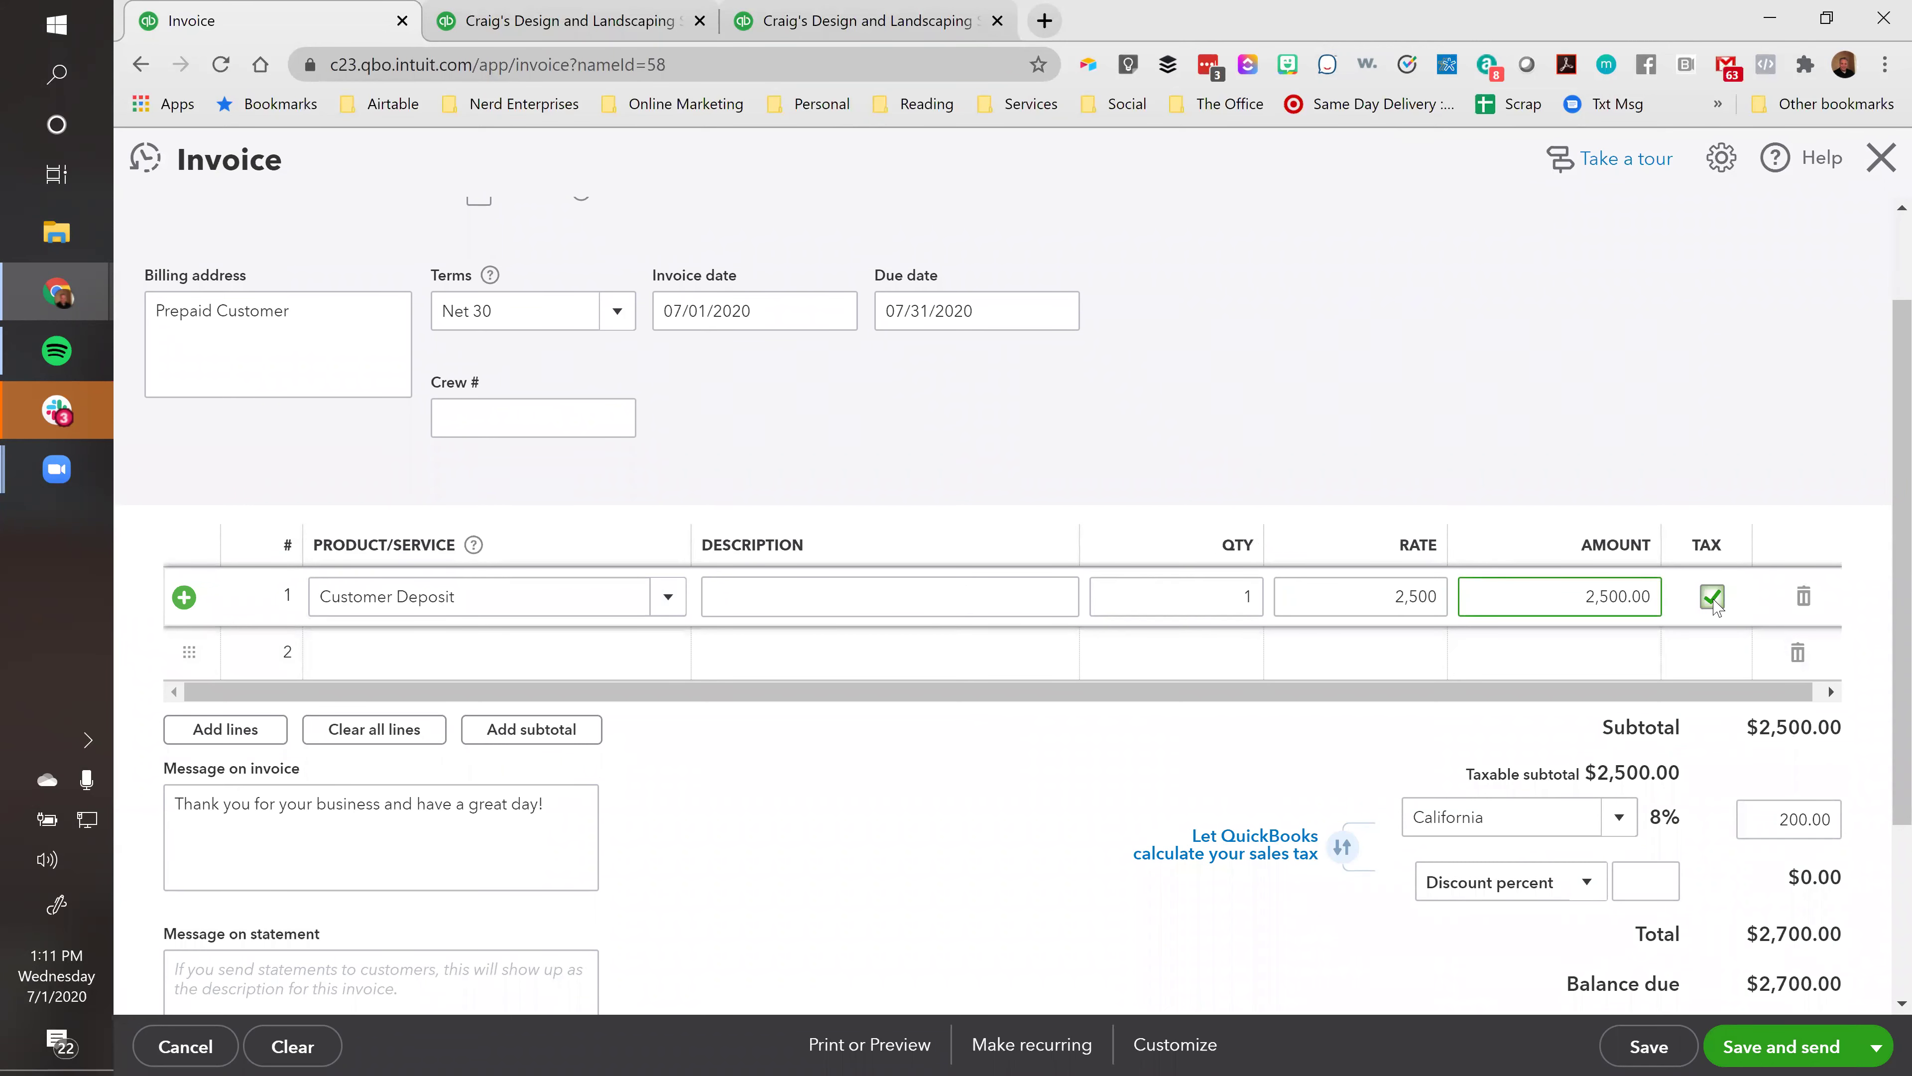
{"action": "left_click", "coordinate": [1714, 600]}
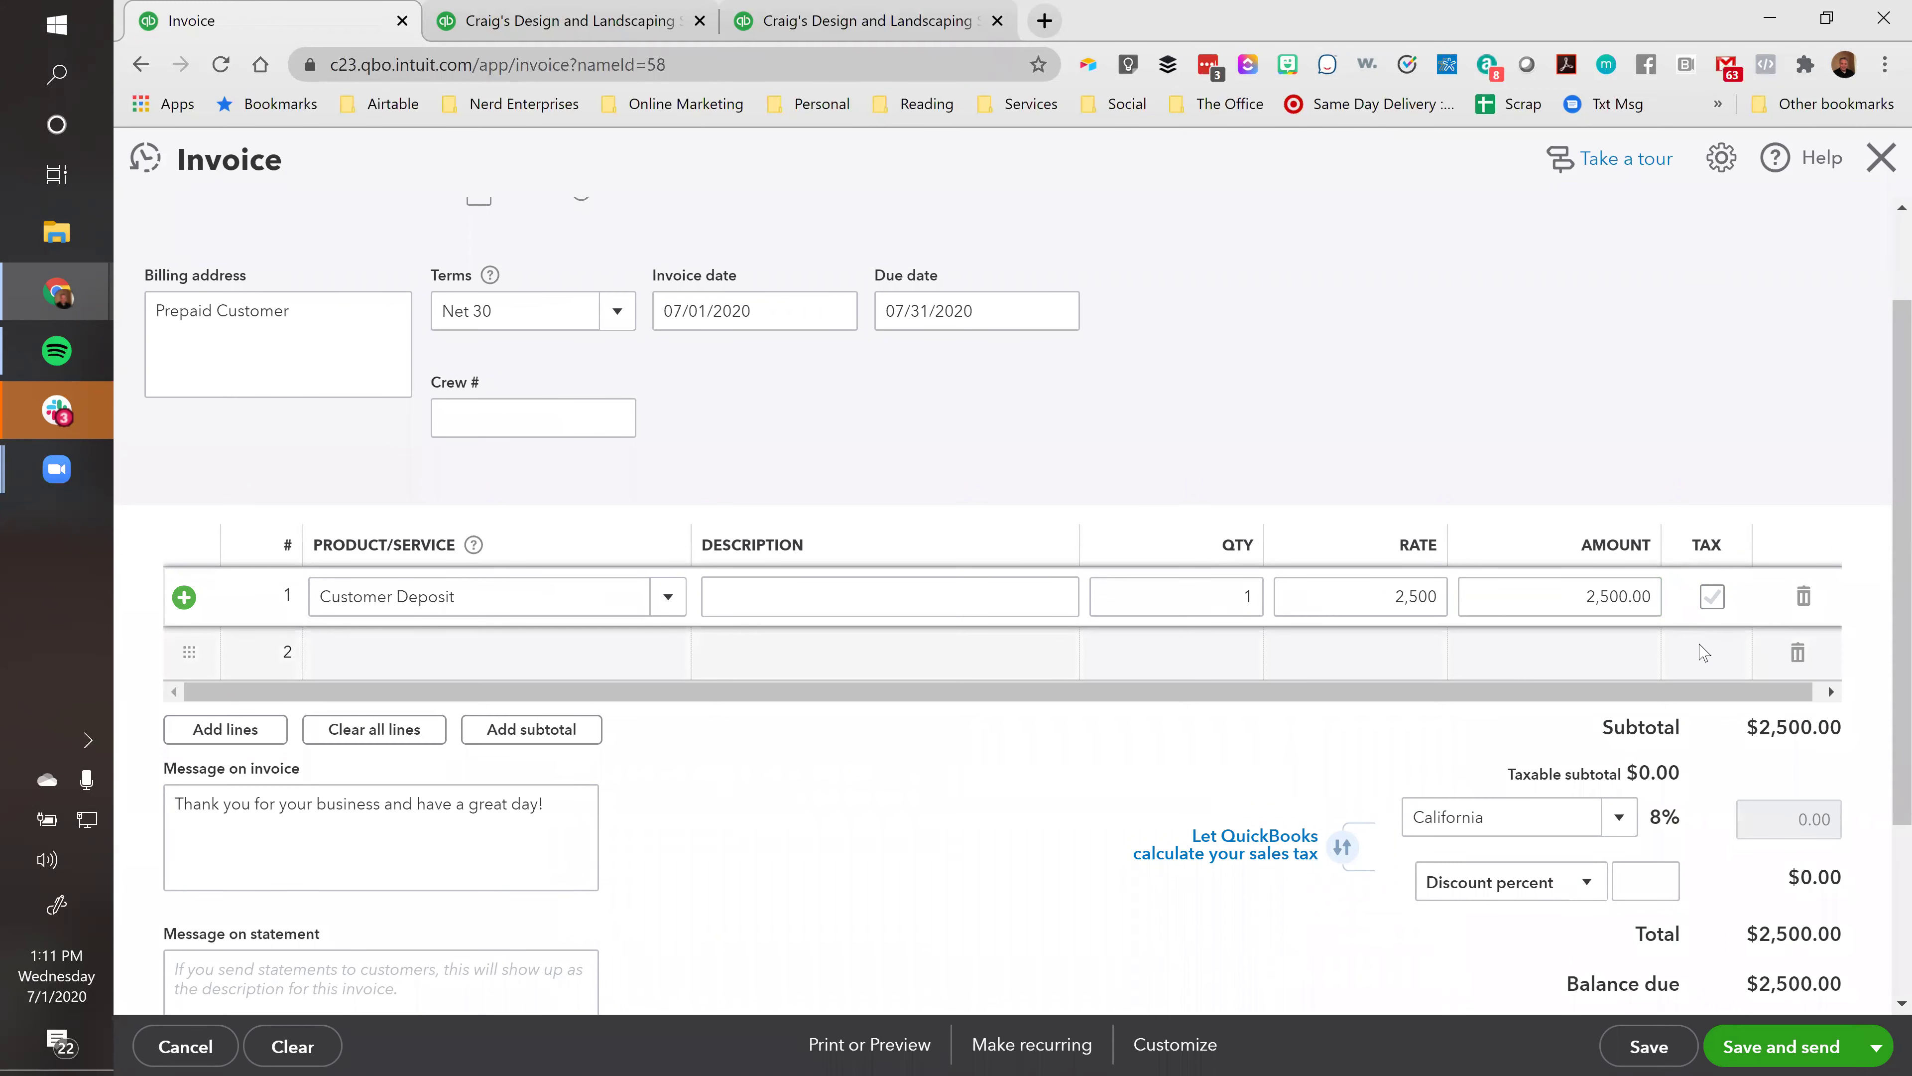
{"action": "scroll", "coordinate": [1693, 640], "scroll_direction": "down", "scroll_amount": 3}
{"action": "left_click", "coordinate": [1876, 1046]}
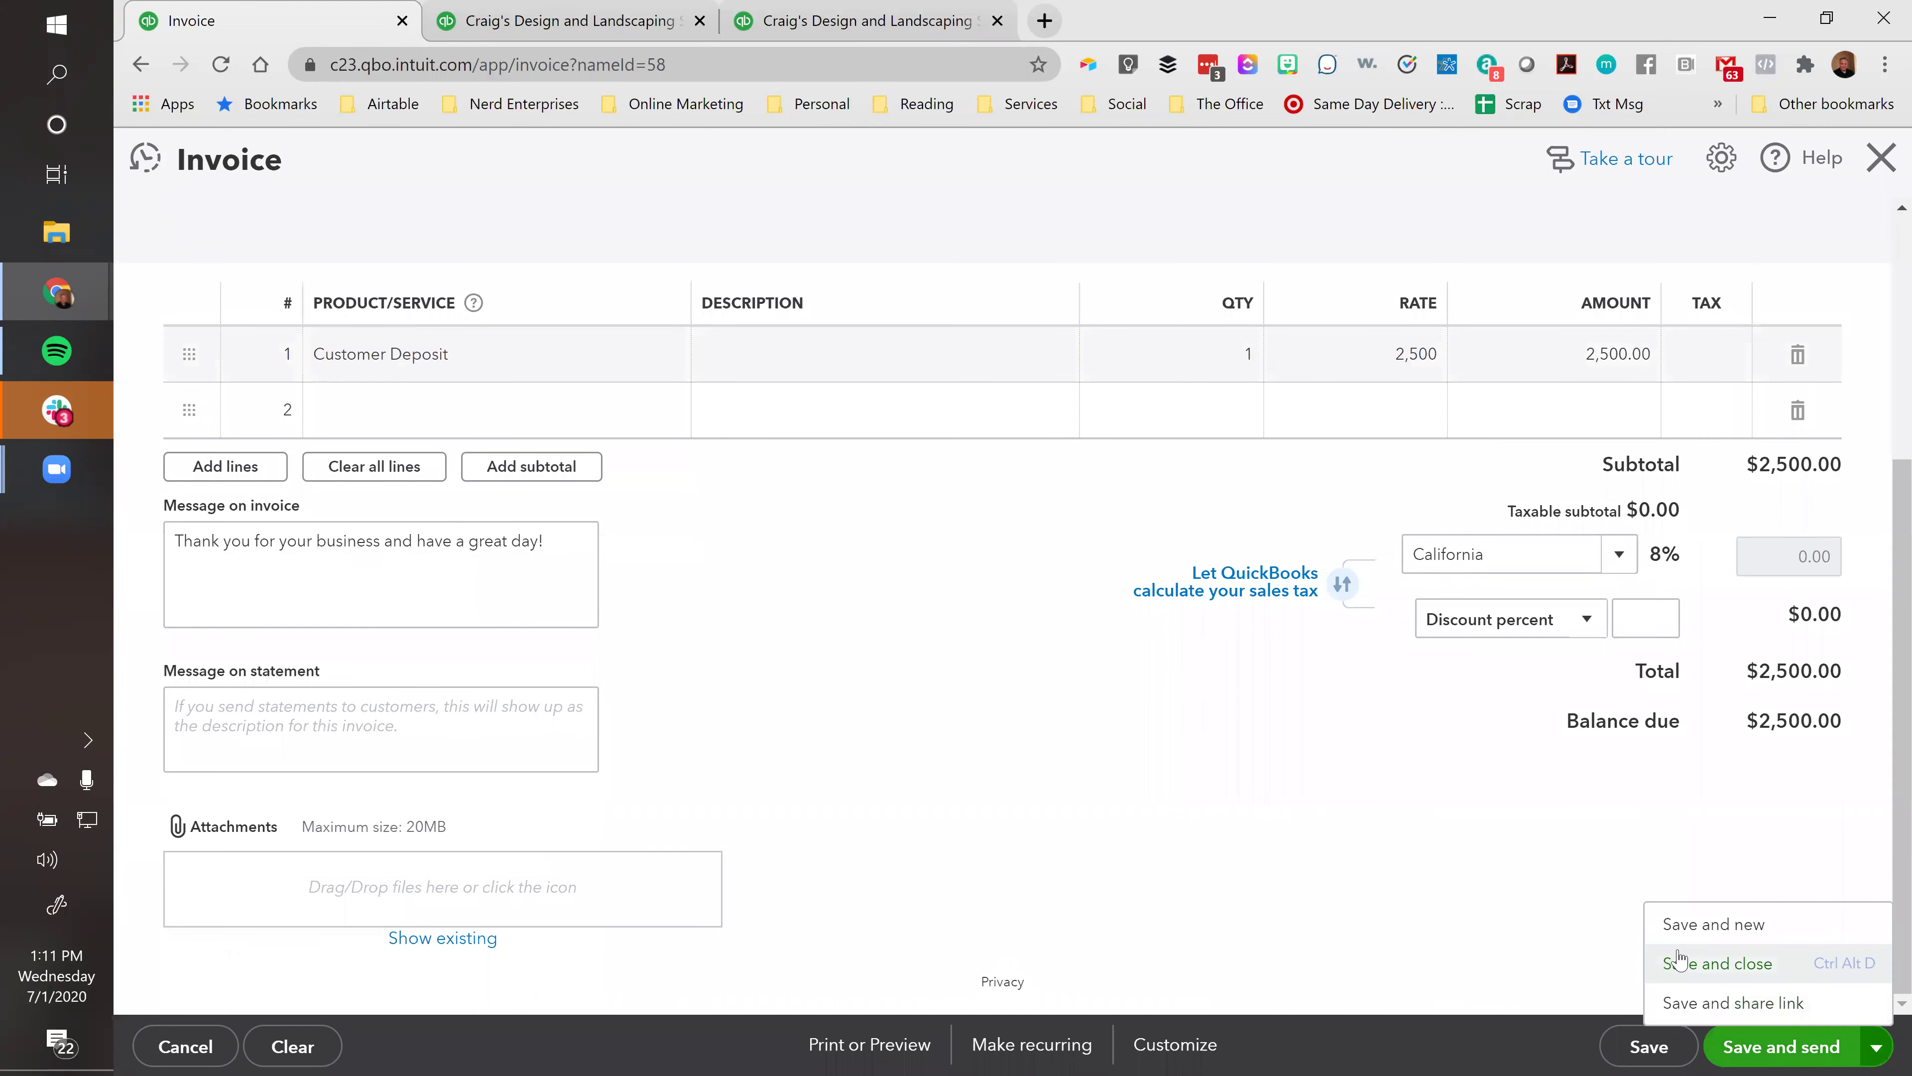
{"action": "left_click", "coordinate": [1731, 965]}
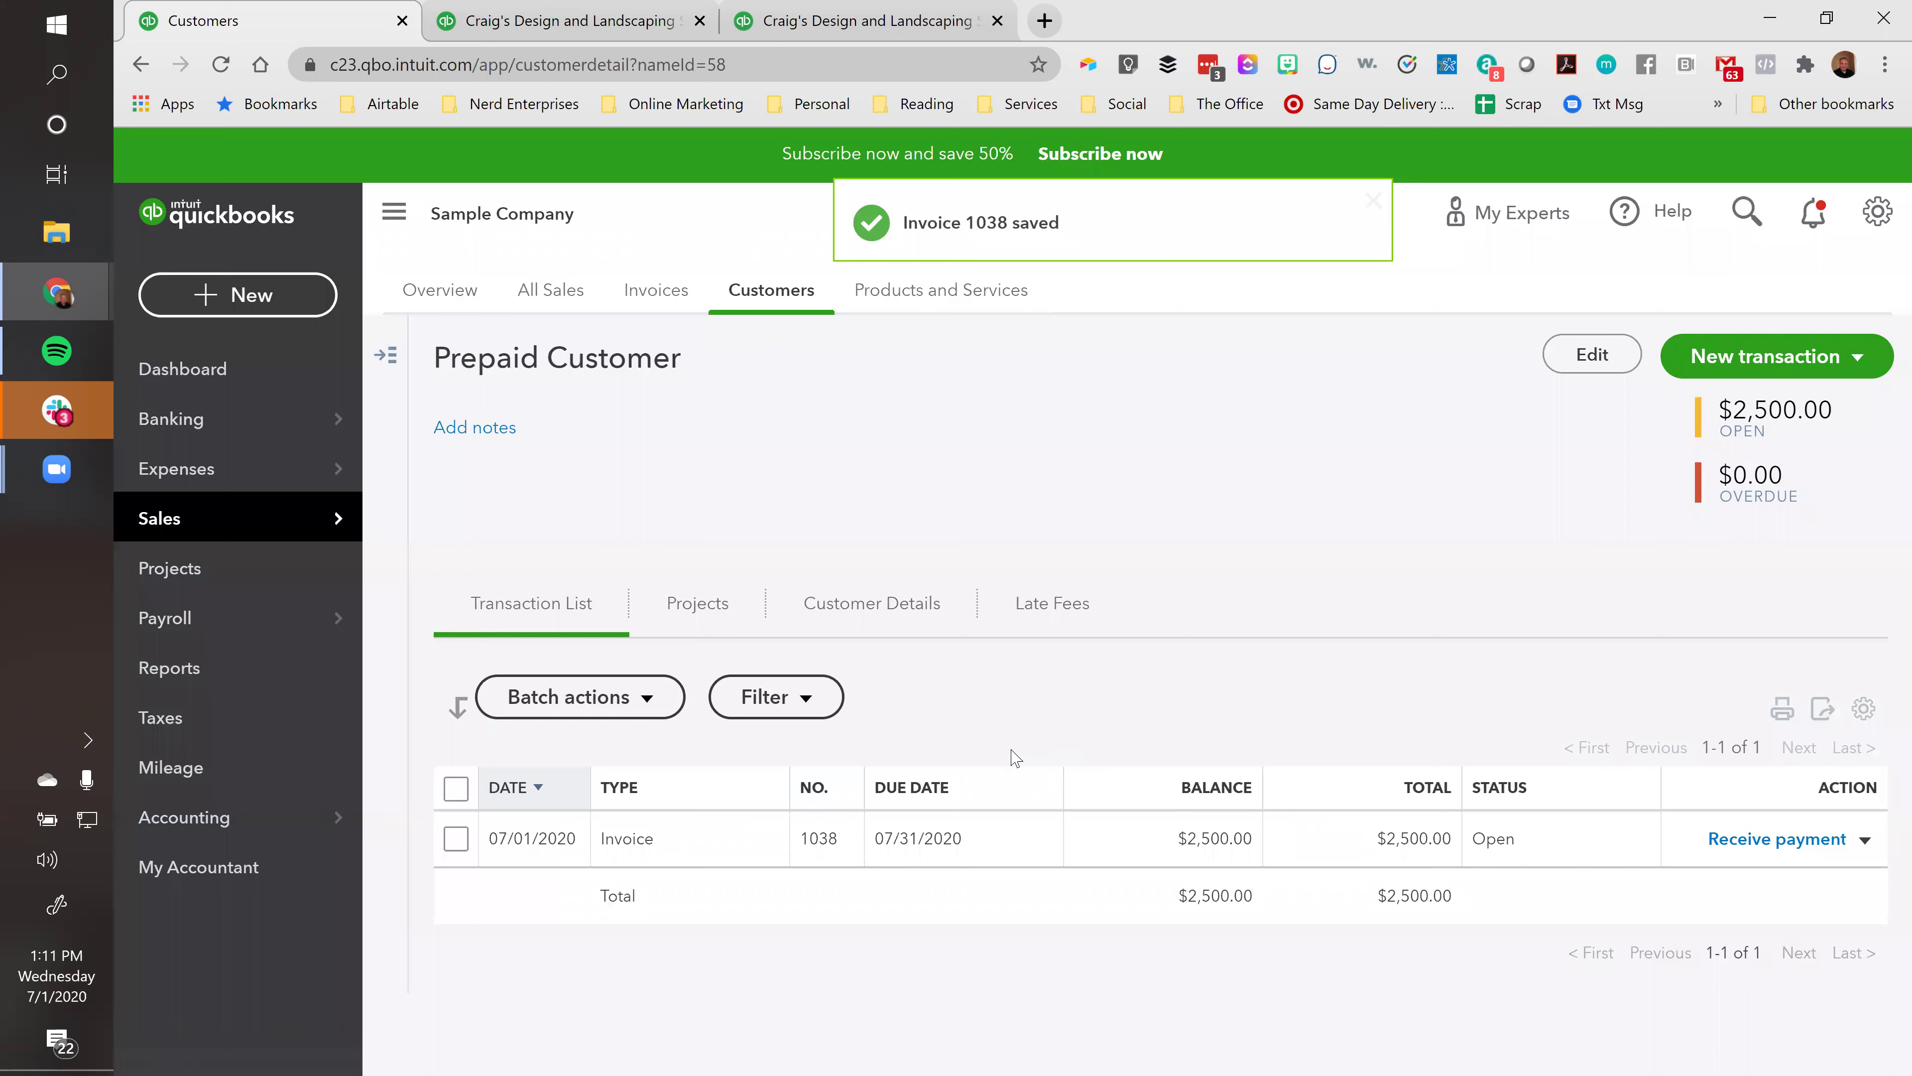
- Discard a started payment form and open invoice 1038 from the transaction list
{"action": "left_click", "coordinate": [1858, 369]}
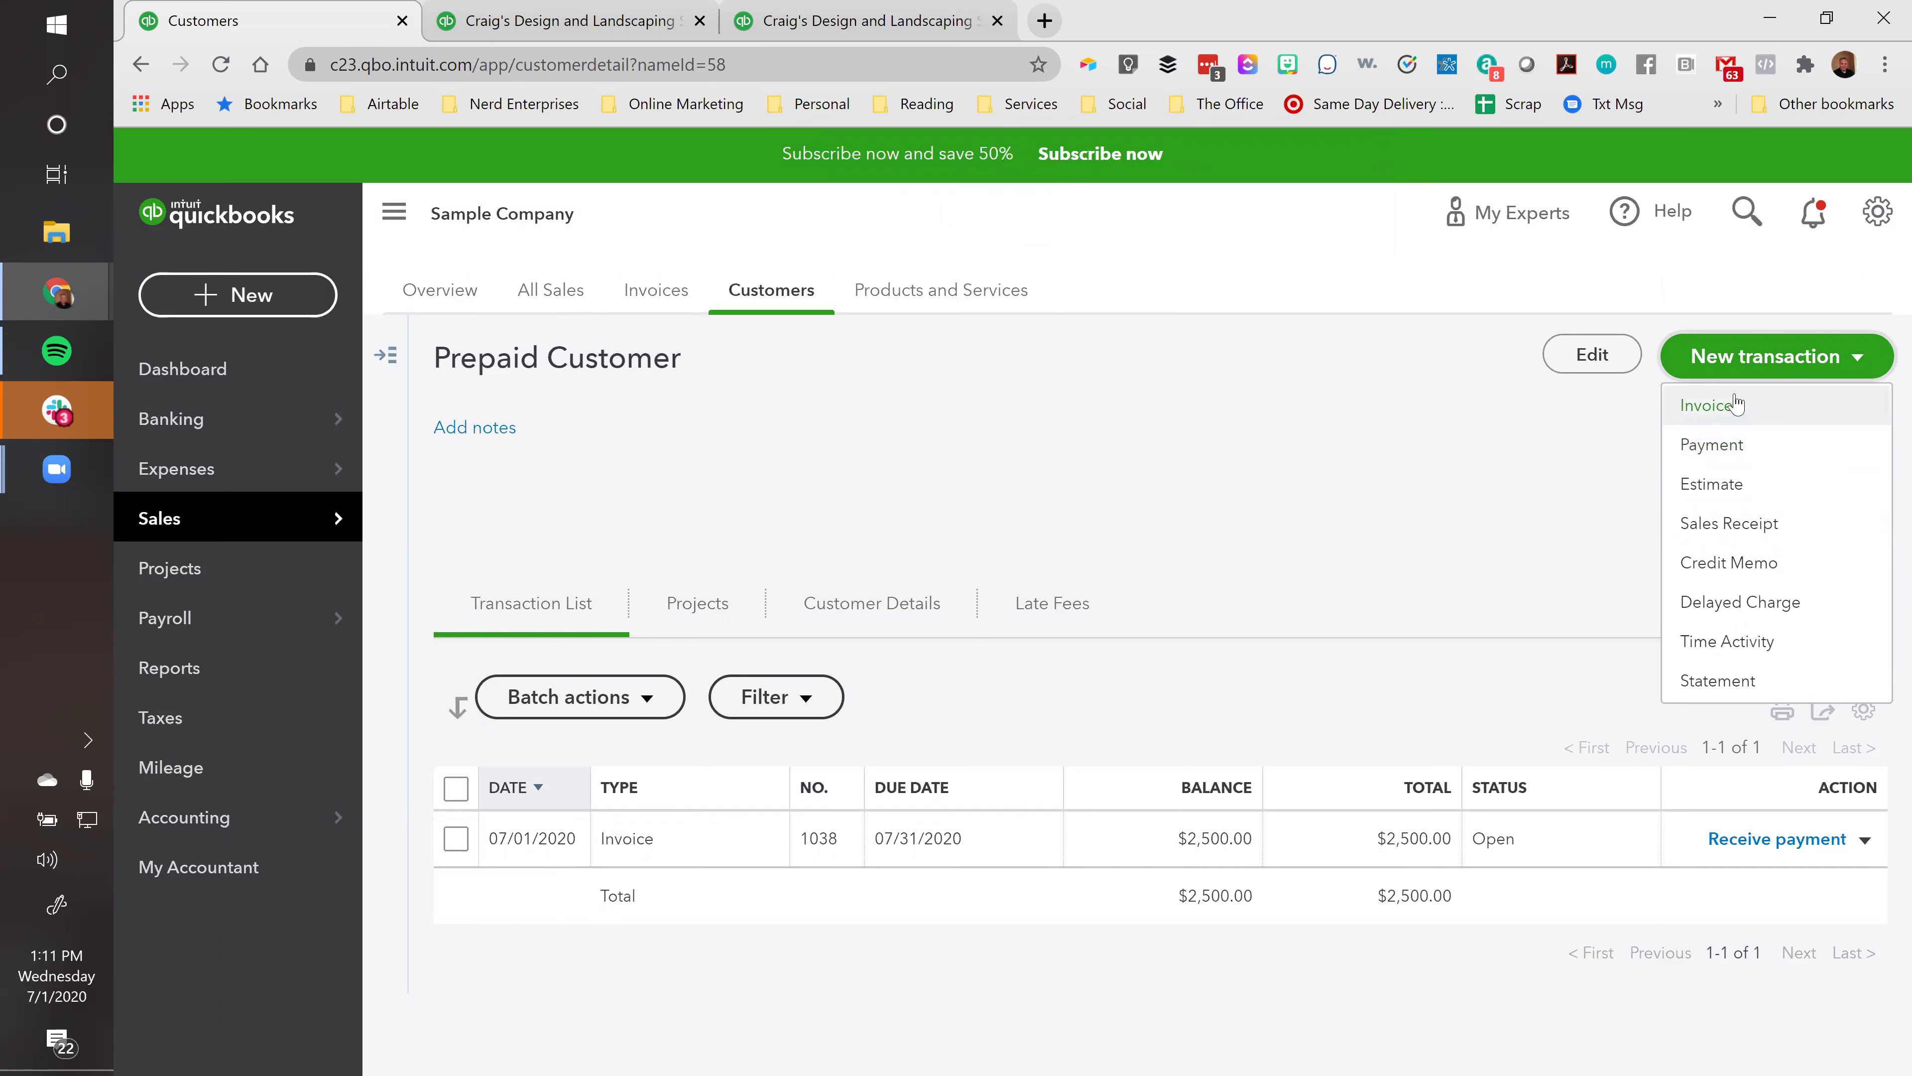
{"action": "left_click", "coordinate": [1717, 446]}
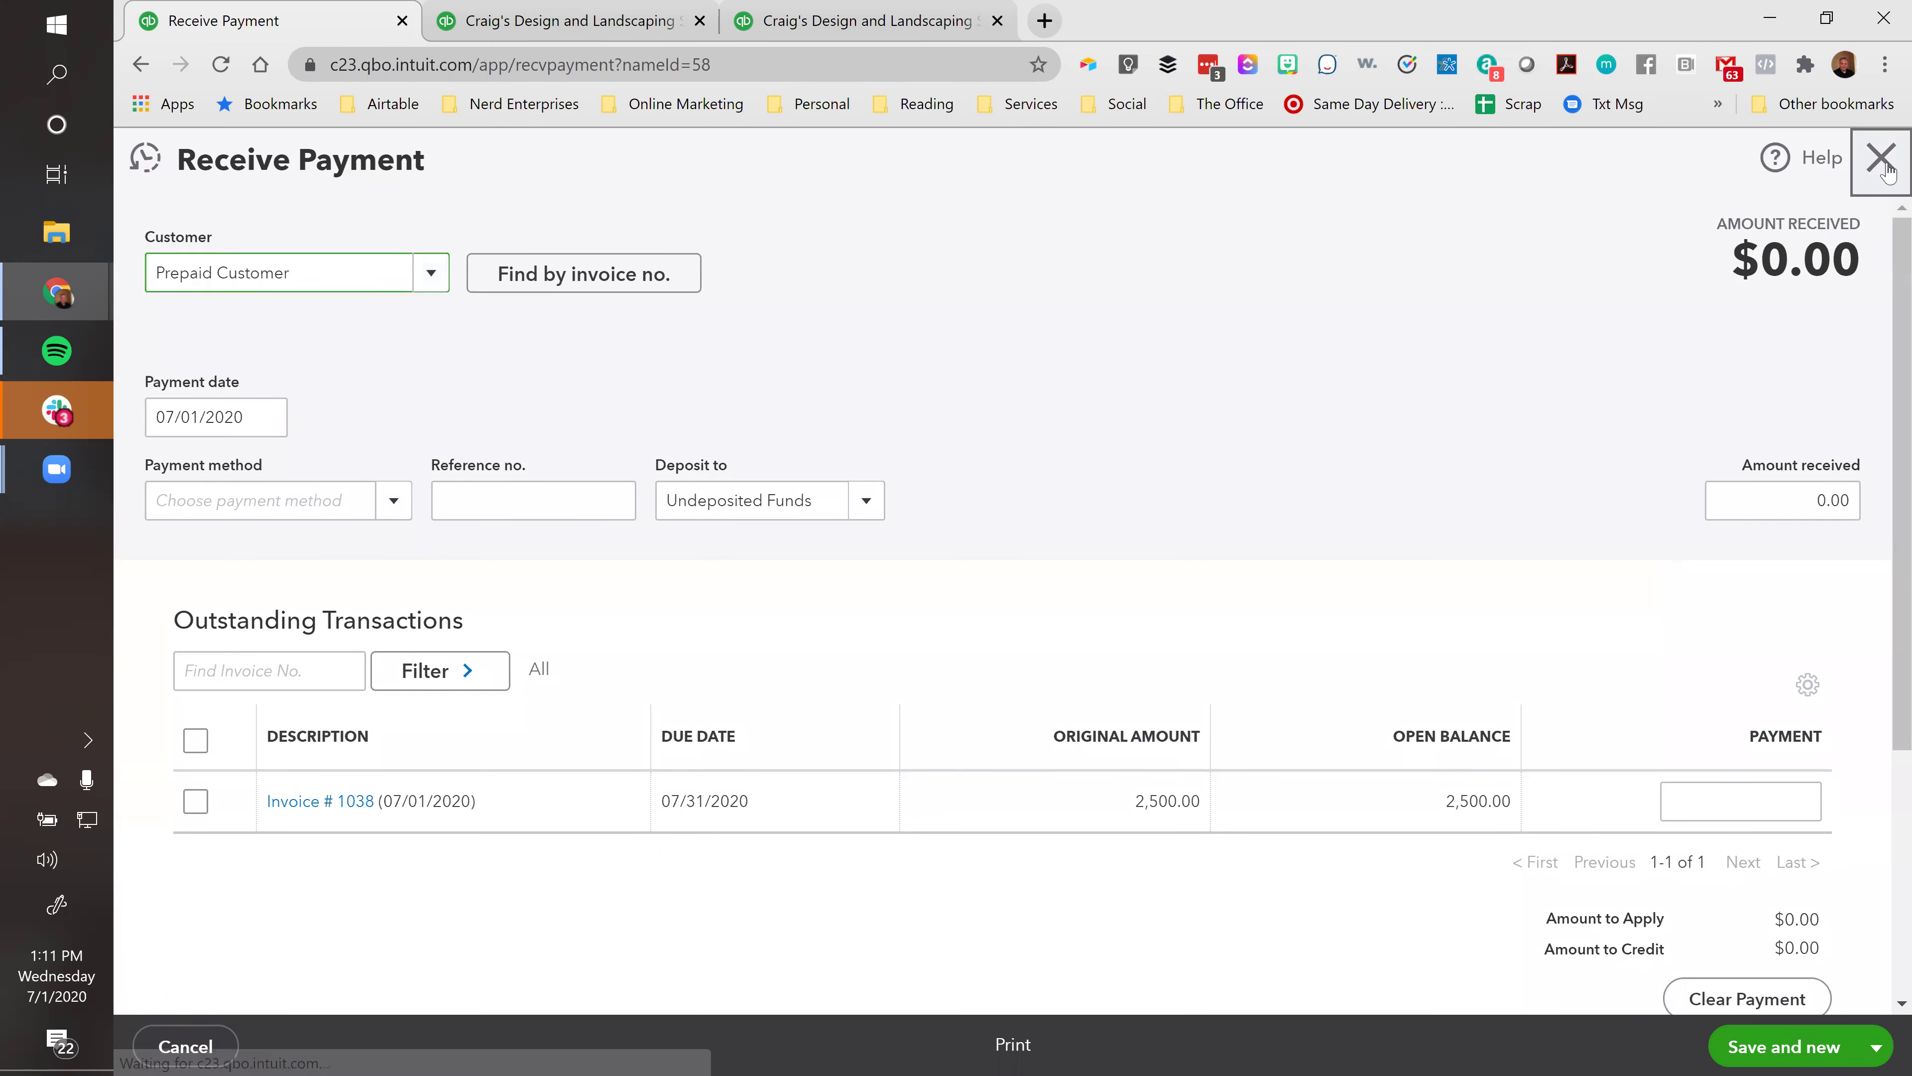
{"action": "left_click", "coordinate": [1886, 171]}
{"action": "left_click", "coordinate": [550, 855]}
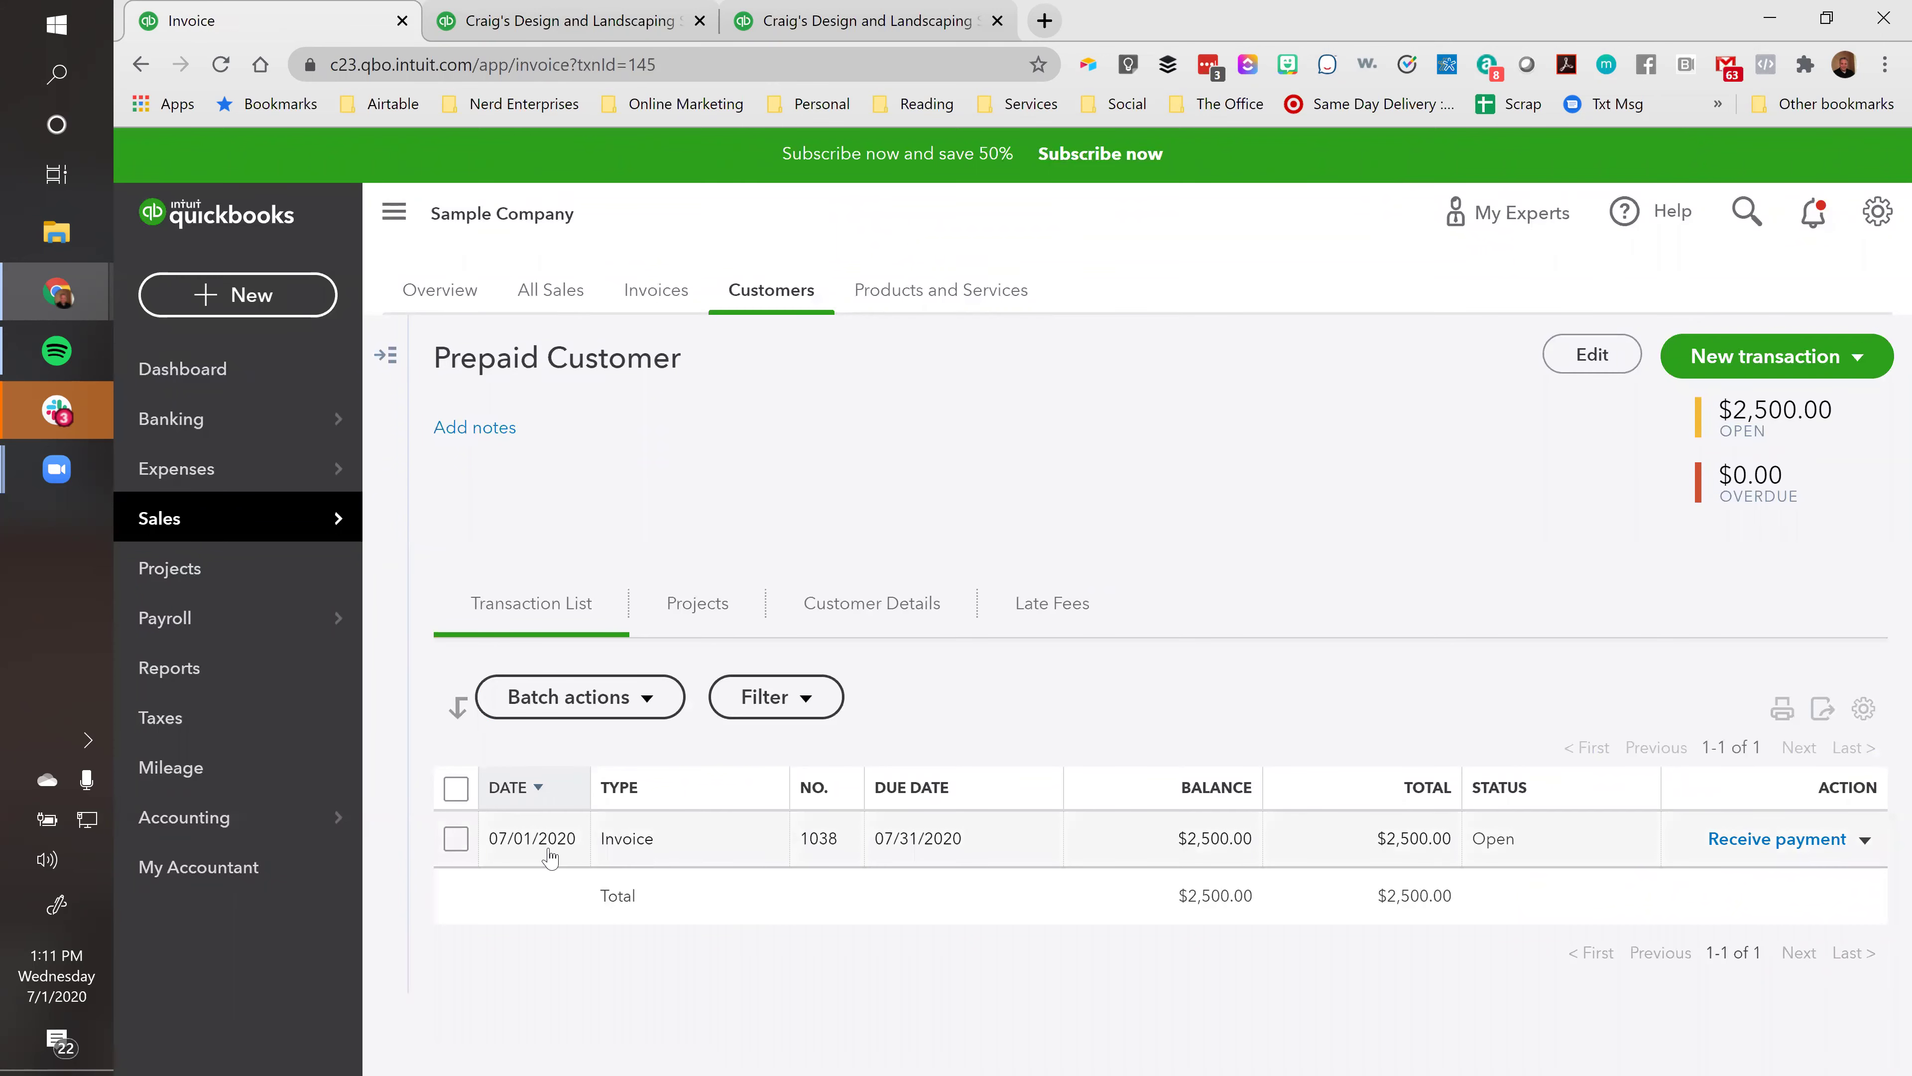
- Change invoice 1038's date to June 1, 2020 and save and close it
{"action": "left_click", "coordinate": [842, 486]}
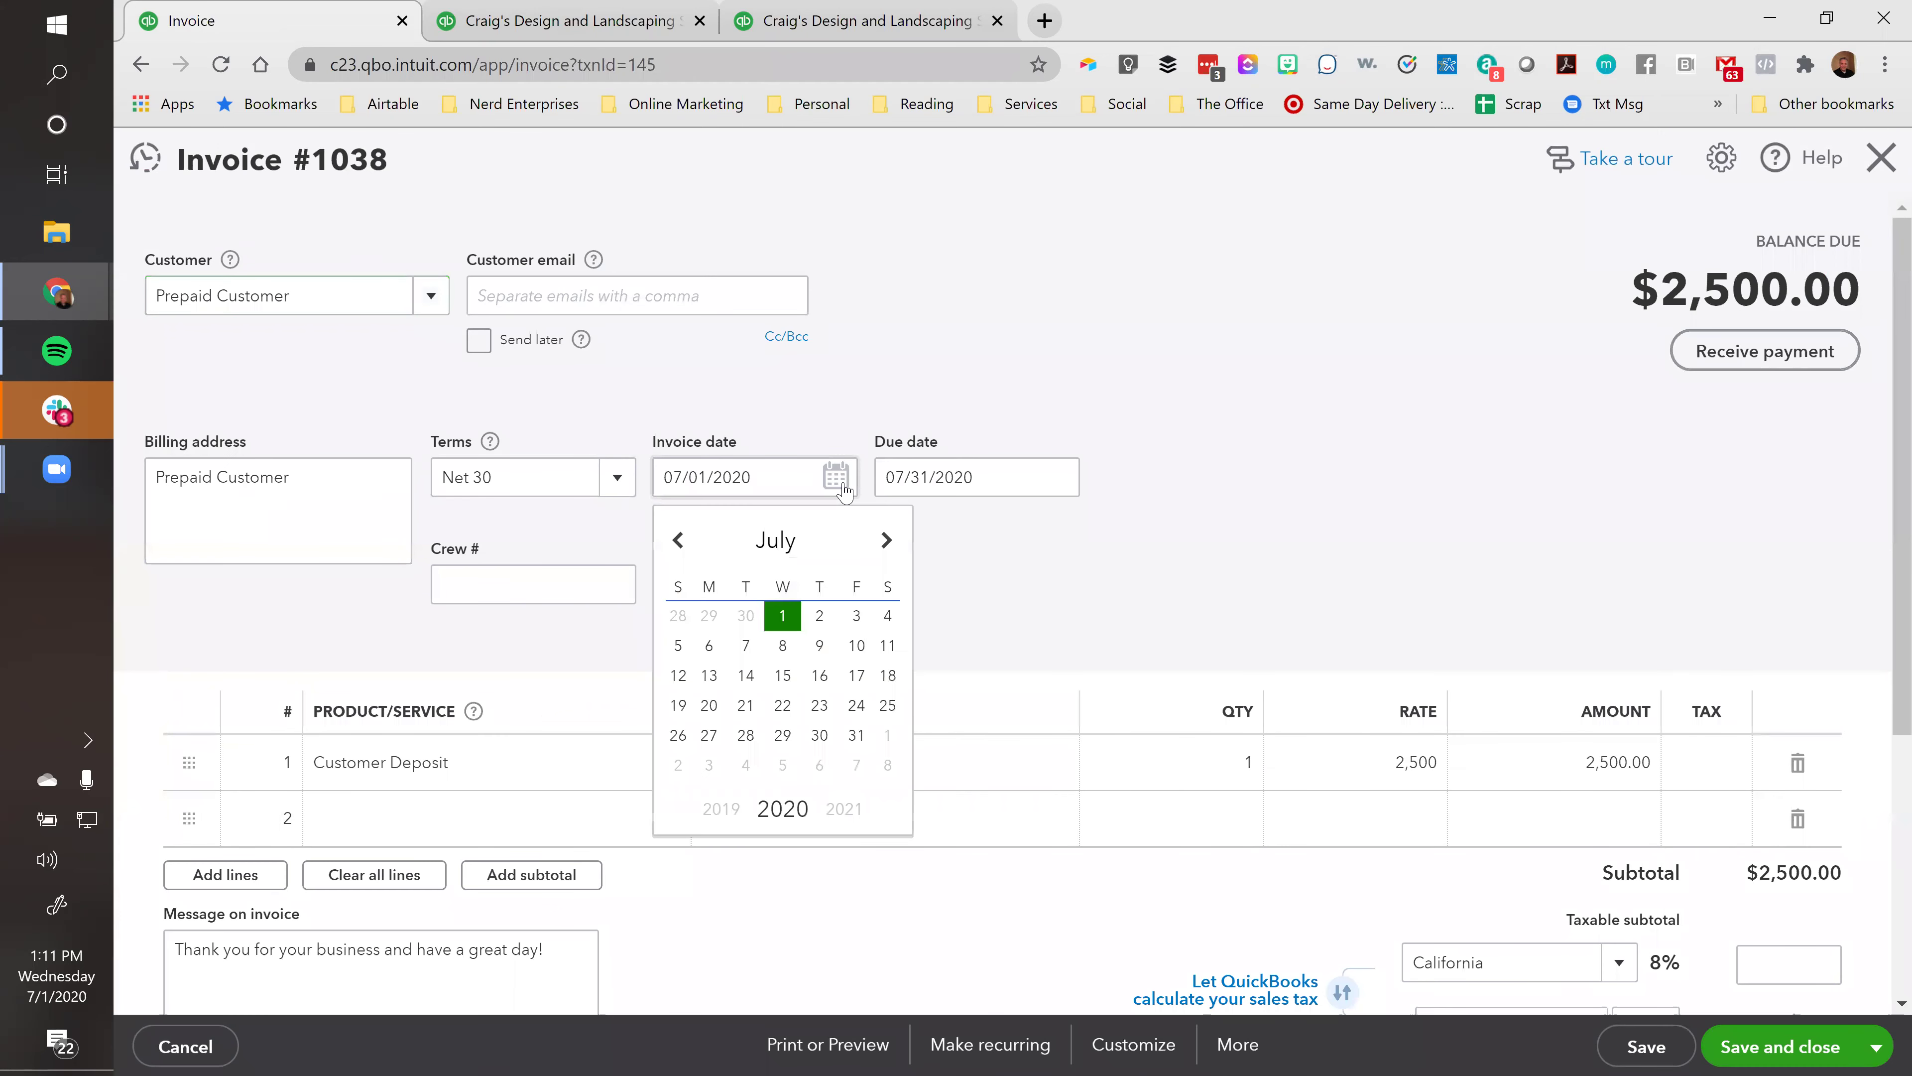
{"action": "left_click", "coordinate": [678, 540]}
{"action": "left_click", "coordinate": [712, 616]}
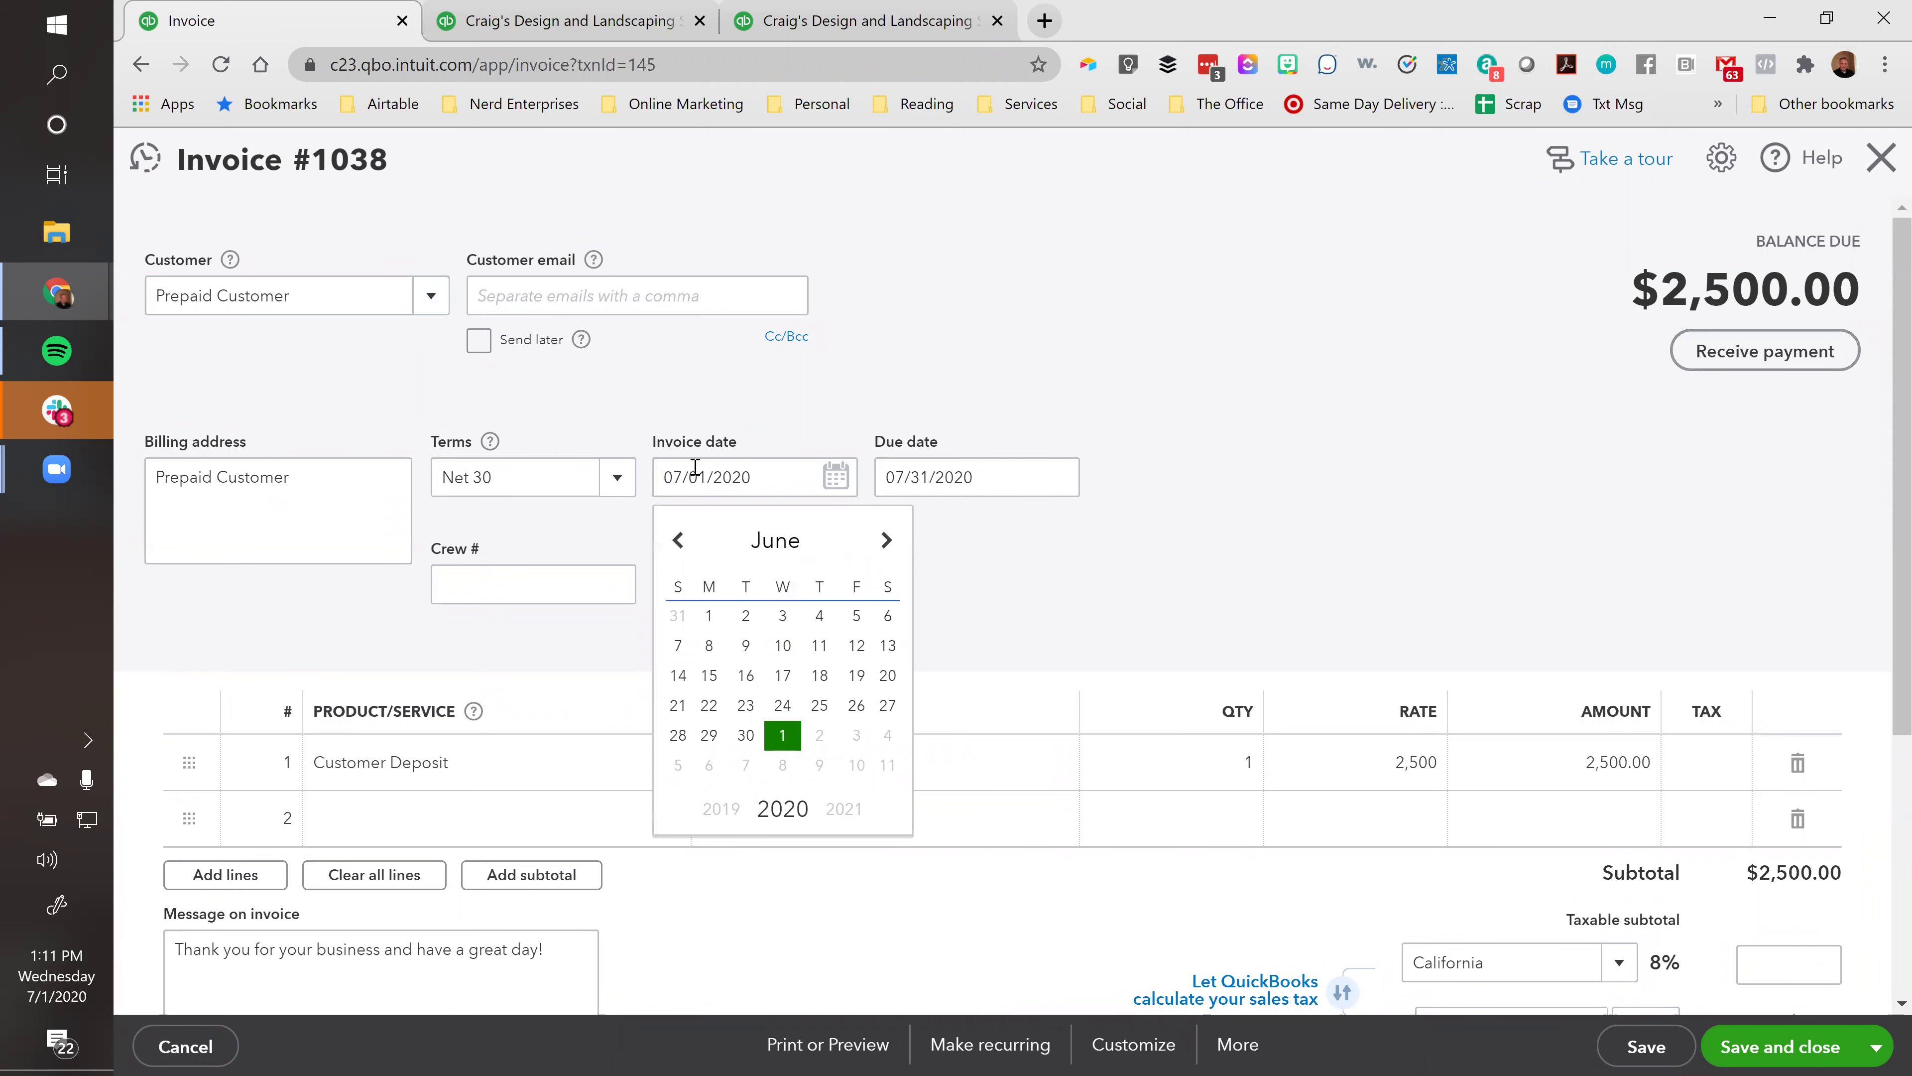
{"action": "left_click", "coordinate": [1765, 1047]}
{"action": "left_click", "coordinate": [1745, 370]}
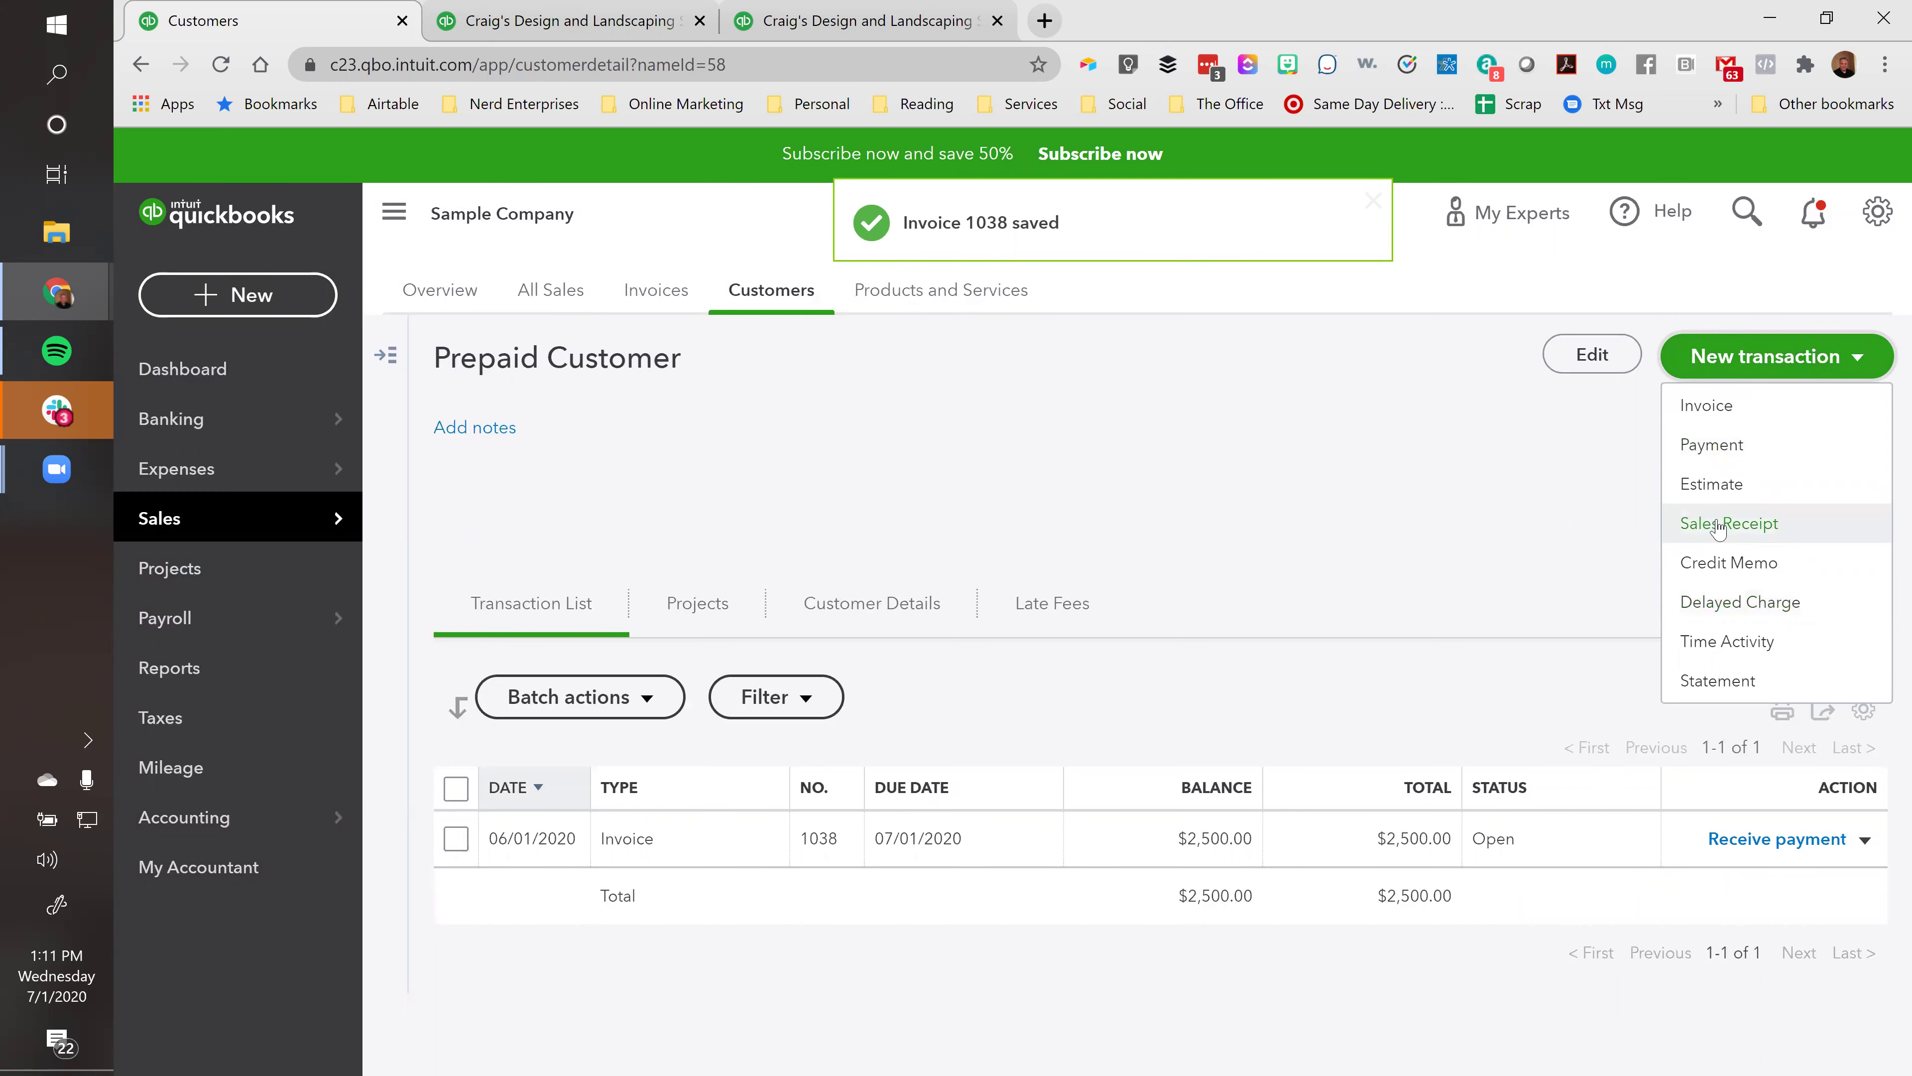
{"action": "left_click", "coordinate": [1707, 452]}
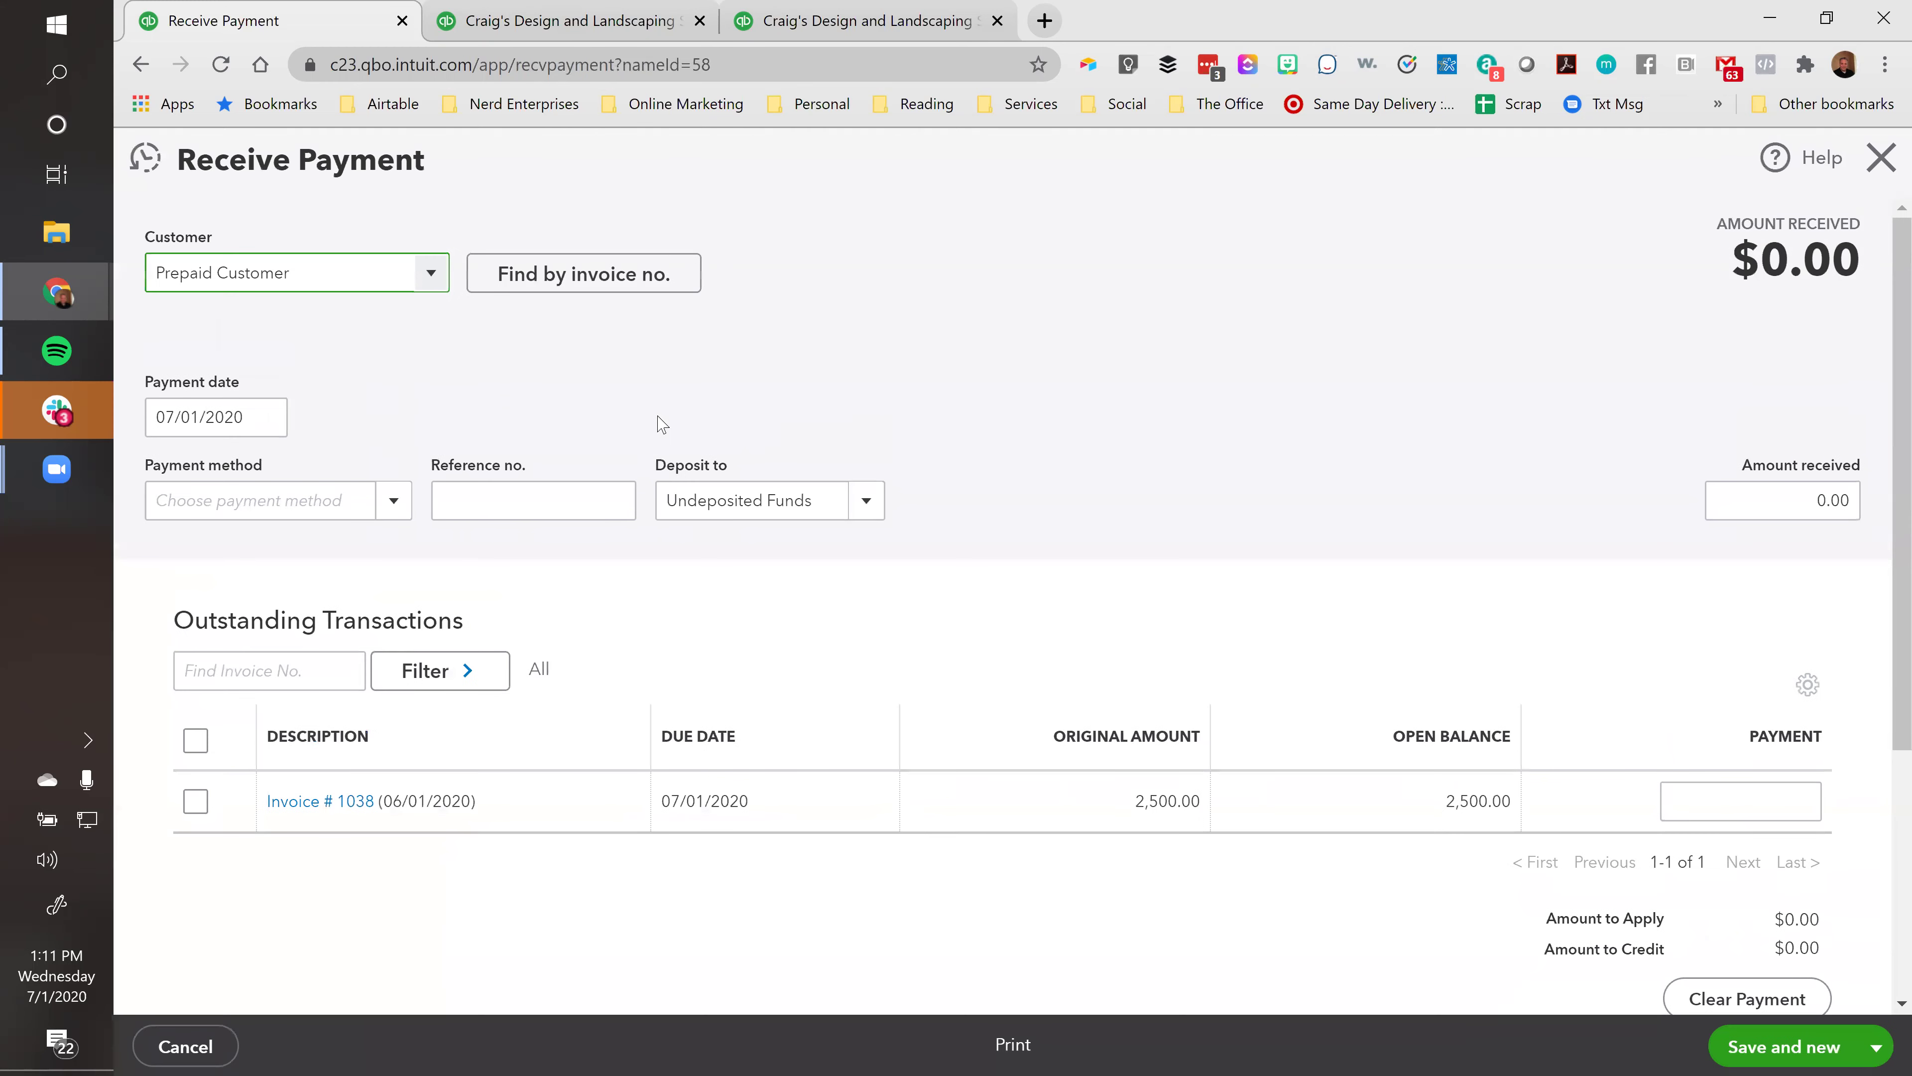
- Record a payment dated 06/05/2020 against invoice 1038, deposited to Checking, and save it
{"action": "left_click", "coordinate": [267, 416]}
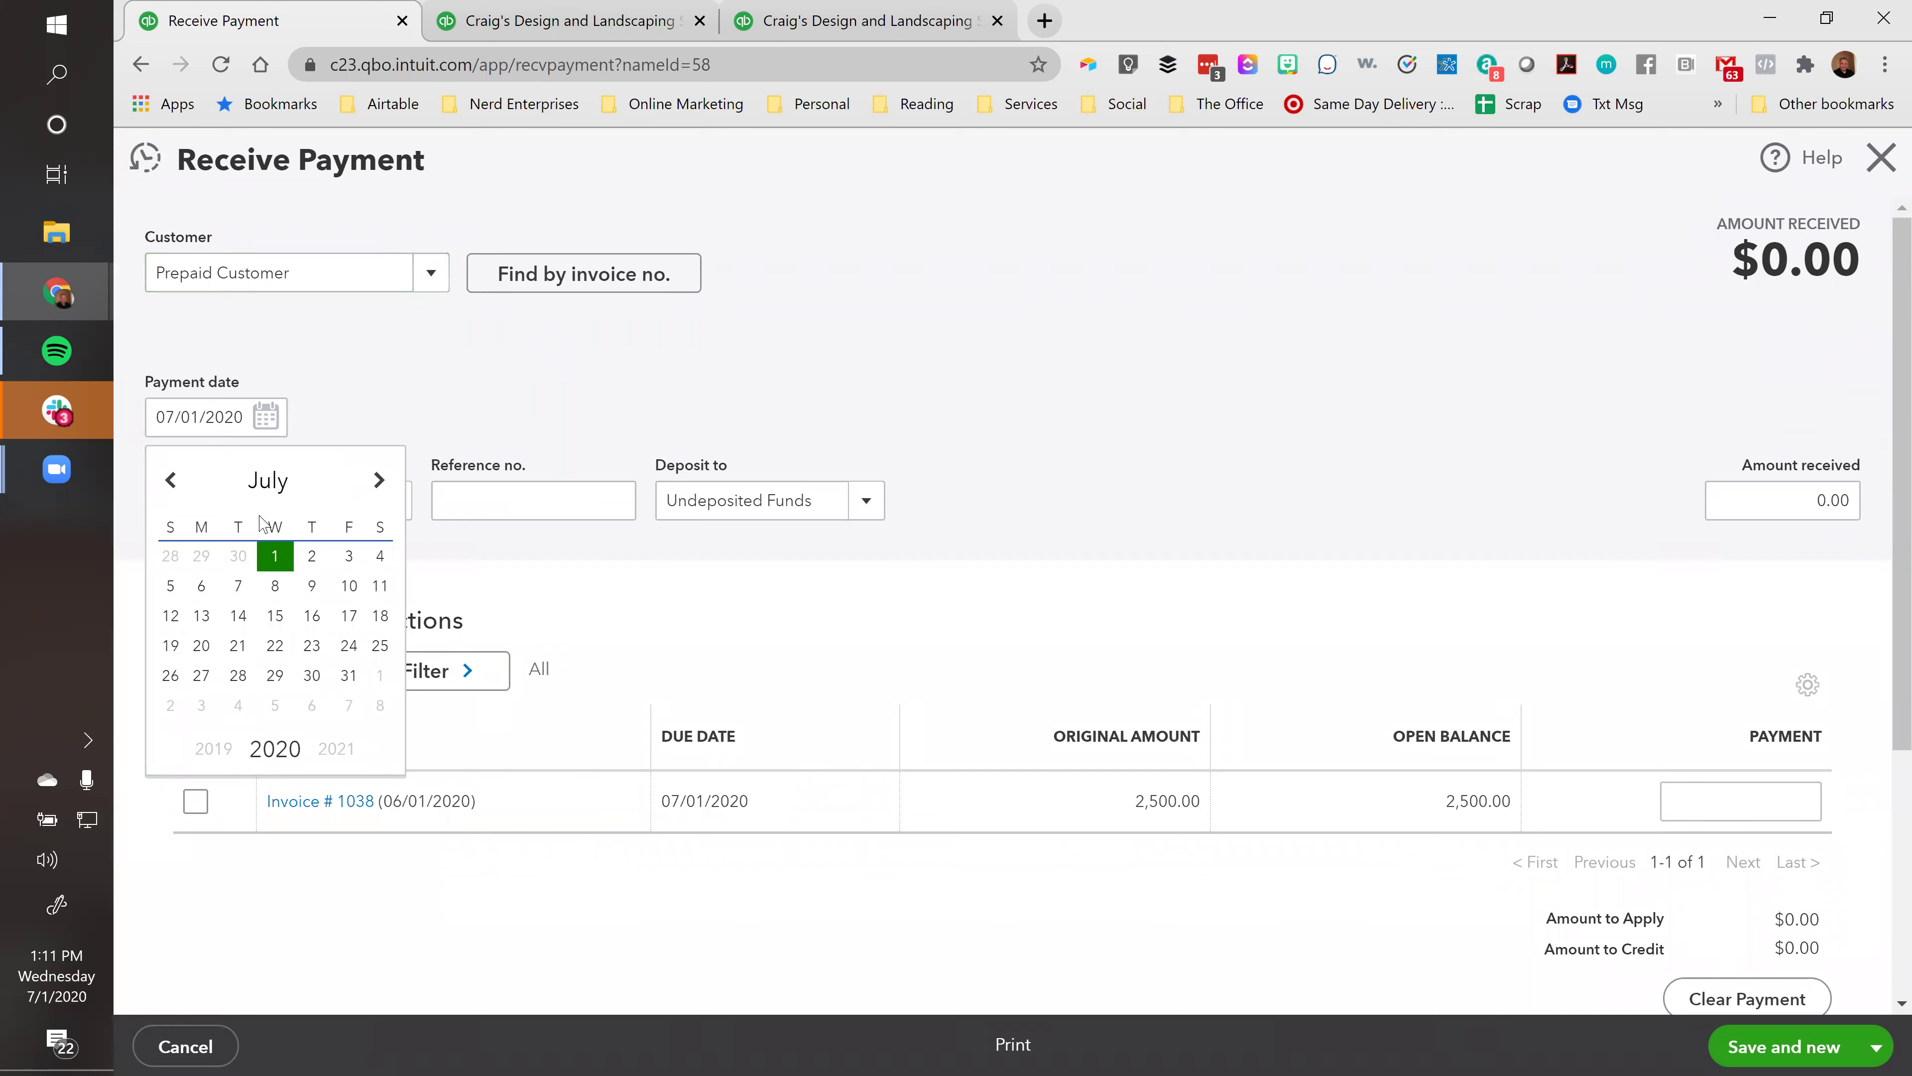
{"action": "left_click", "coordinate": [169, 486]}
{"action": "left_click", "coordinate": [348, 557]}
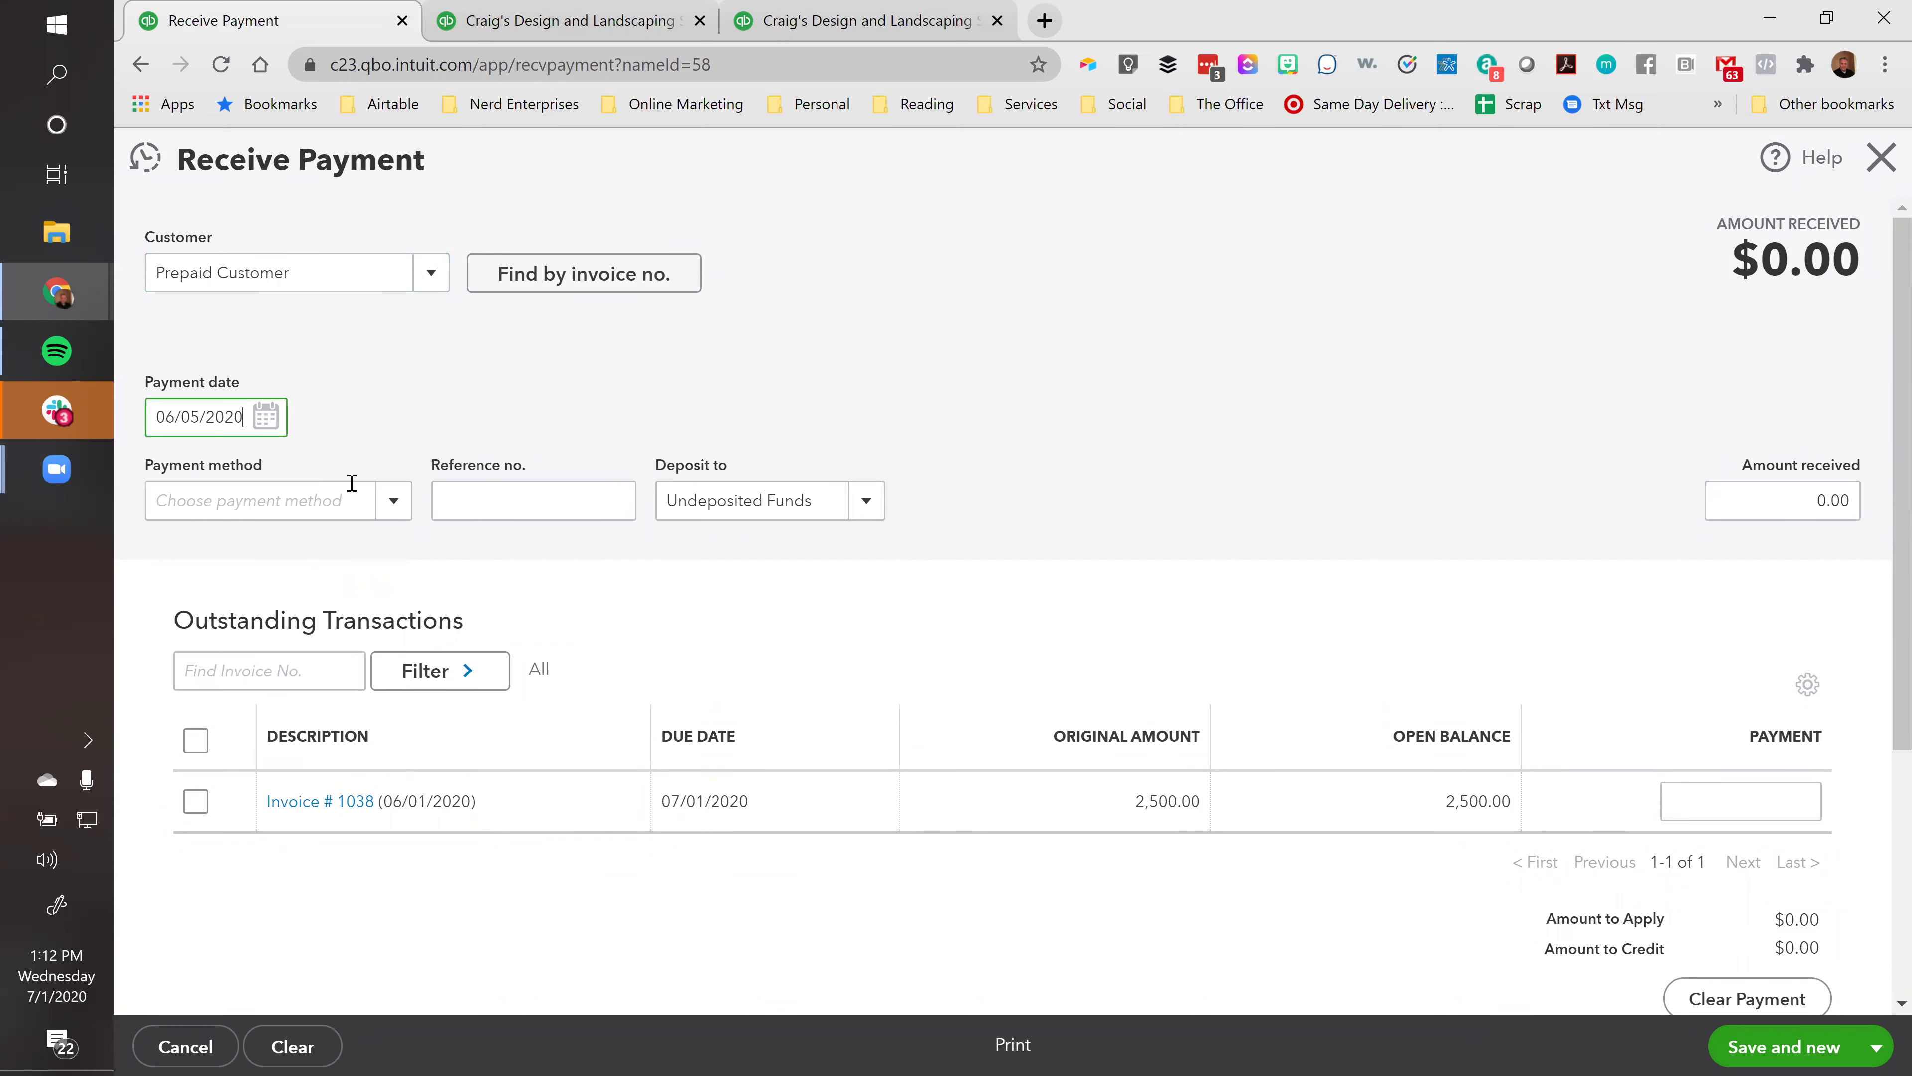
{"action": "left_click", "coordinate": [195, 800]}
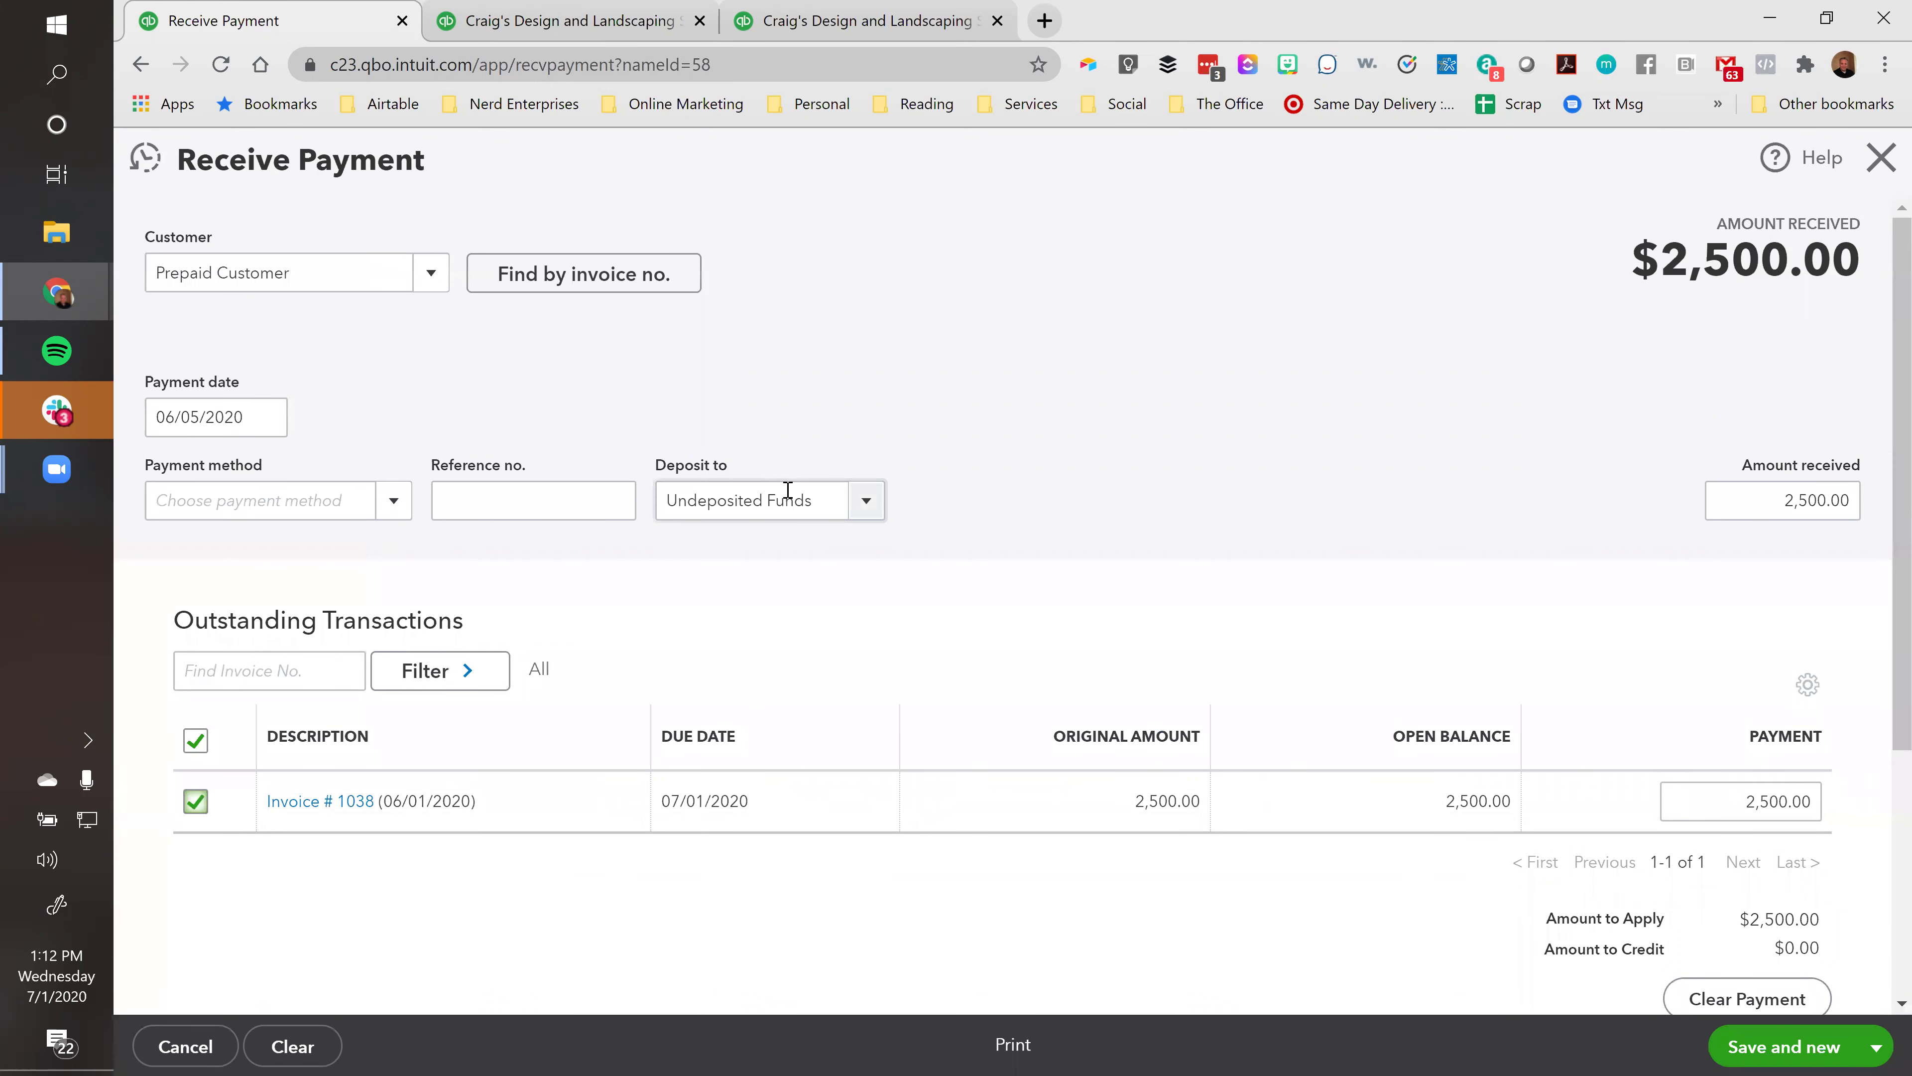
{"action": "left_click", "coordinate": [760, 502]}
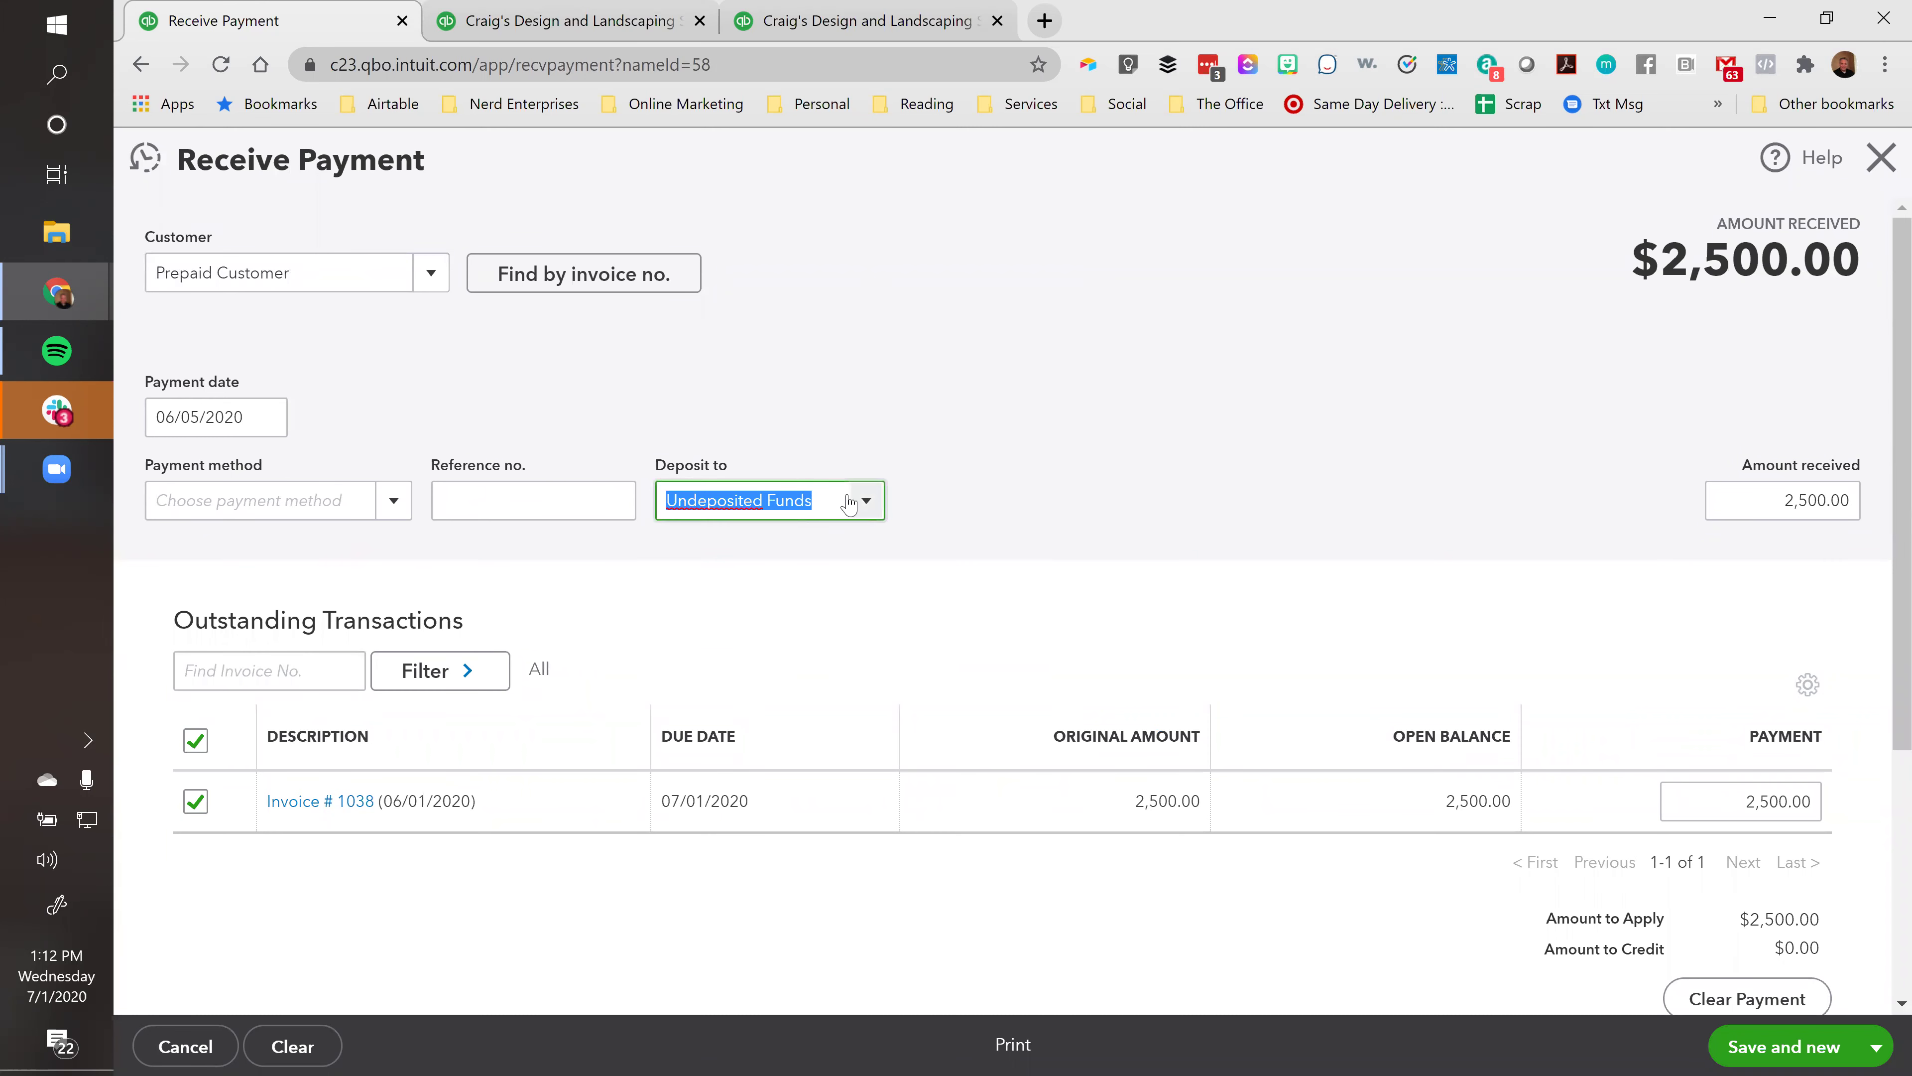
{"action": "left_click", "coordinate": [865, 503]}
{"action": "left_click", "coordinate": [790, 591]}
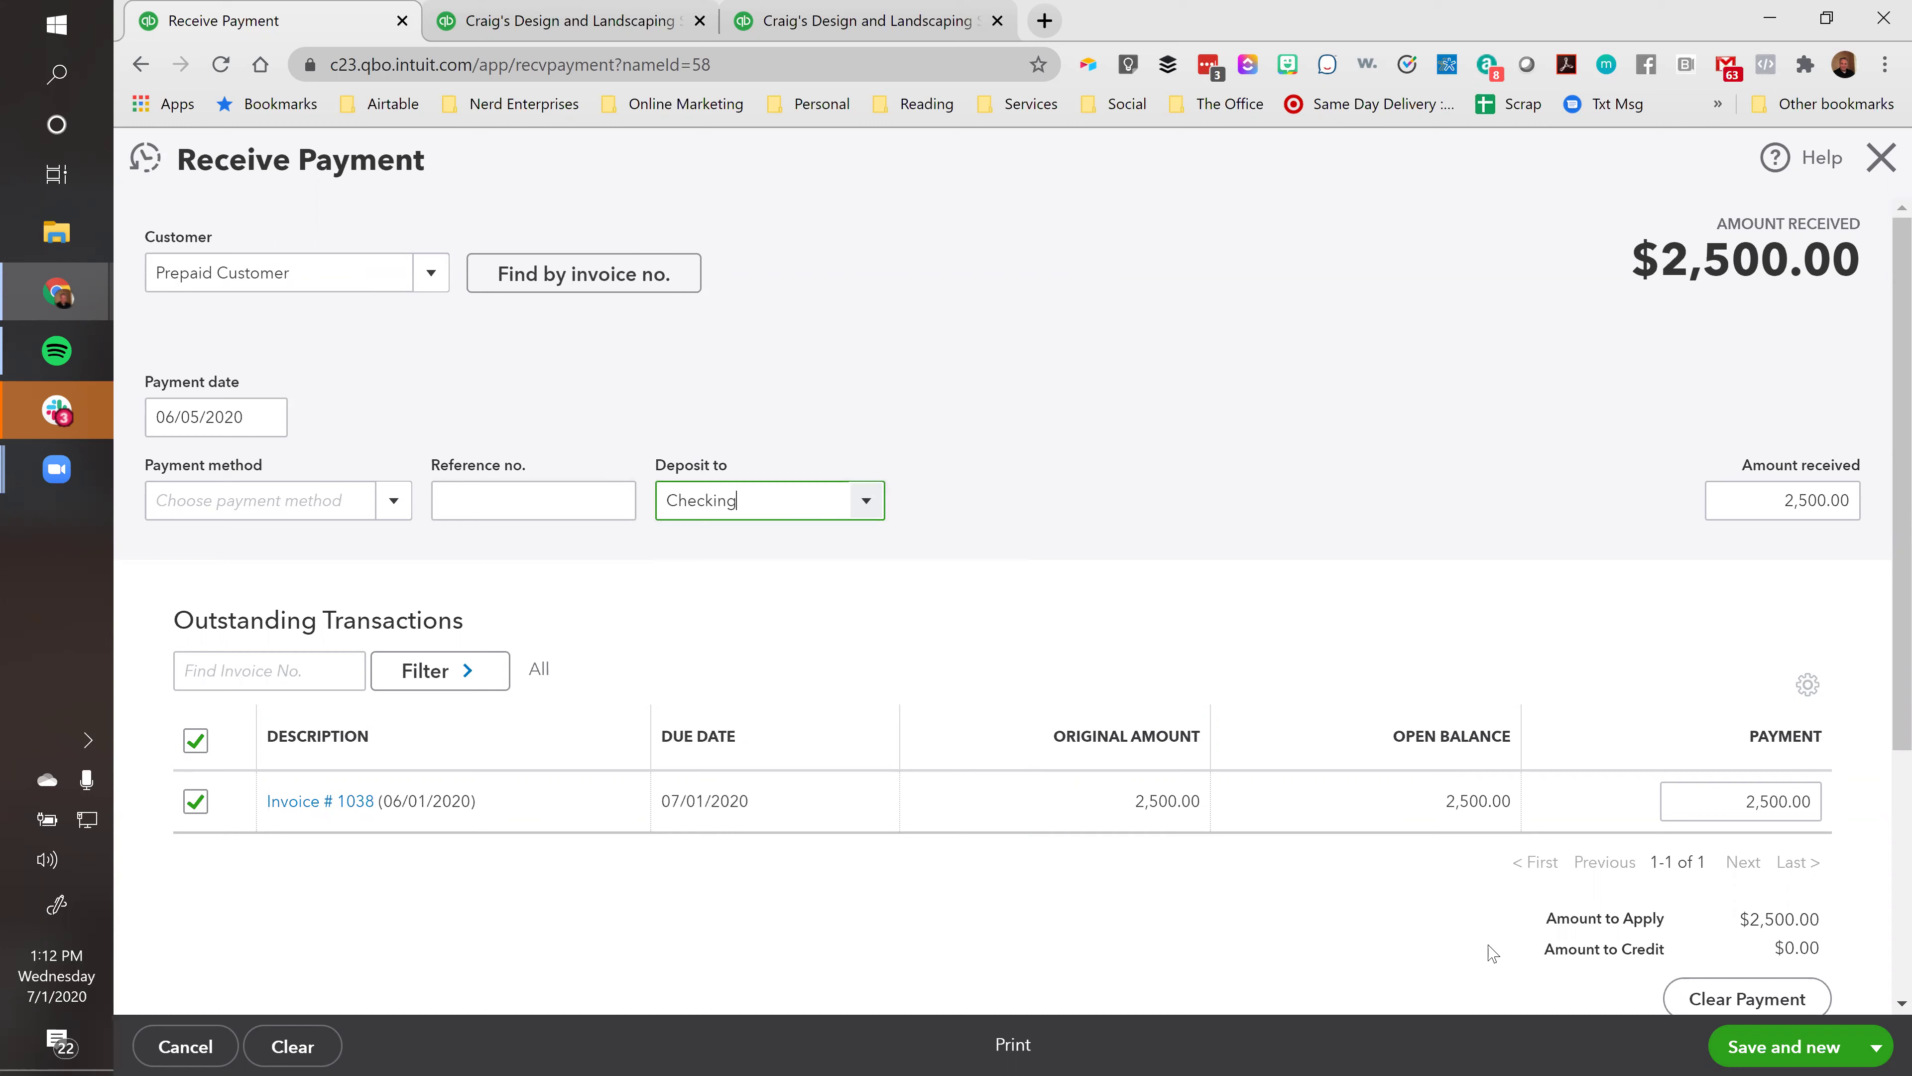
{"action": "left_click", "coordinate": [1876, 1047]}
{"action": "left_click", "coordinate": [1729, 968]}
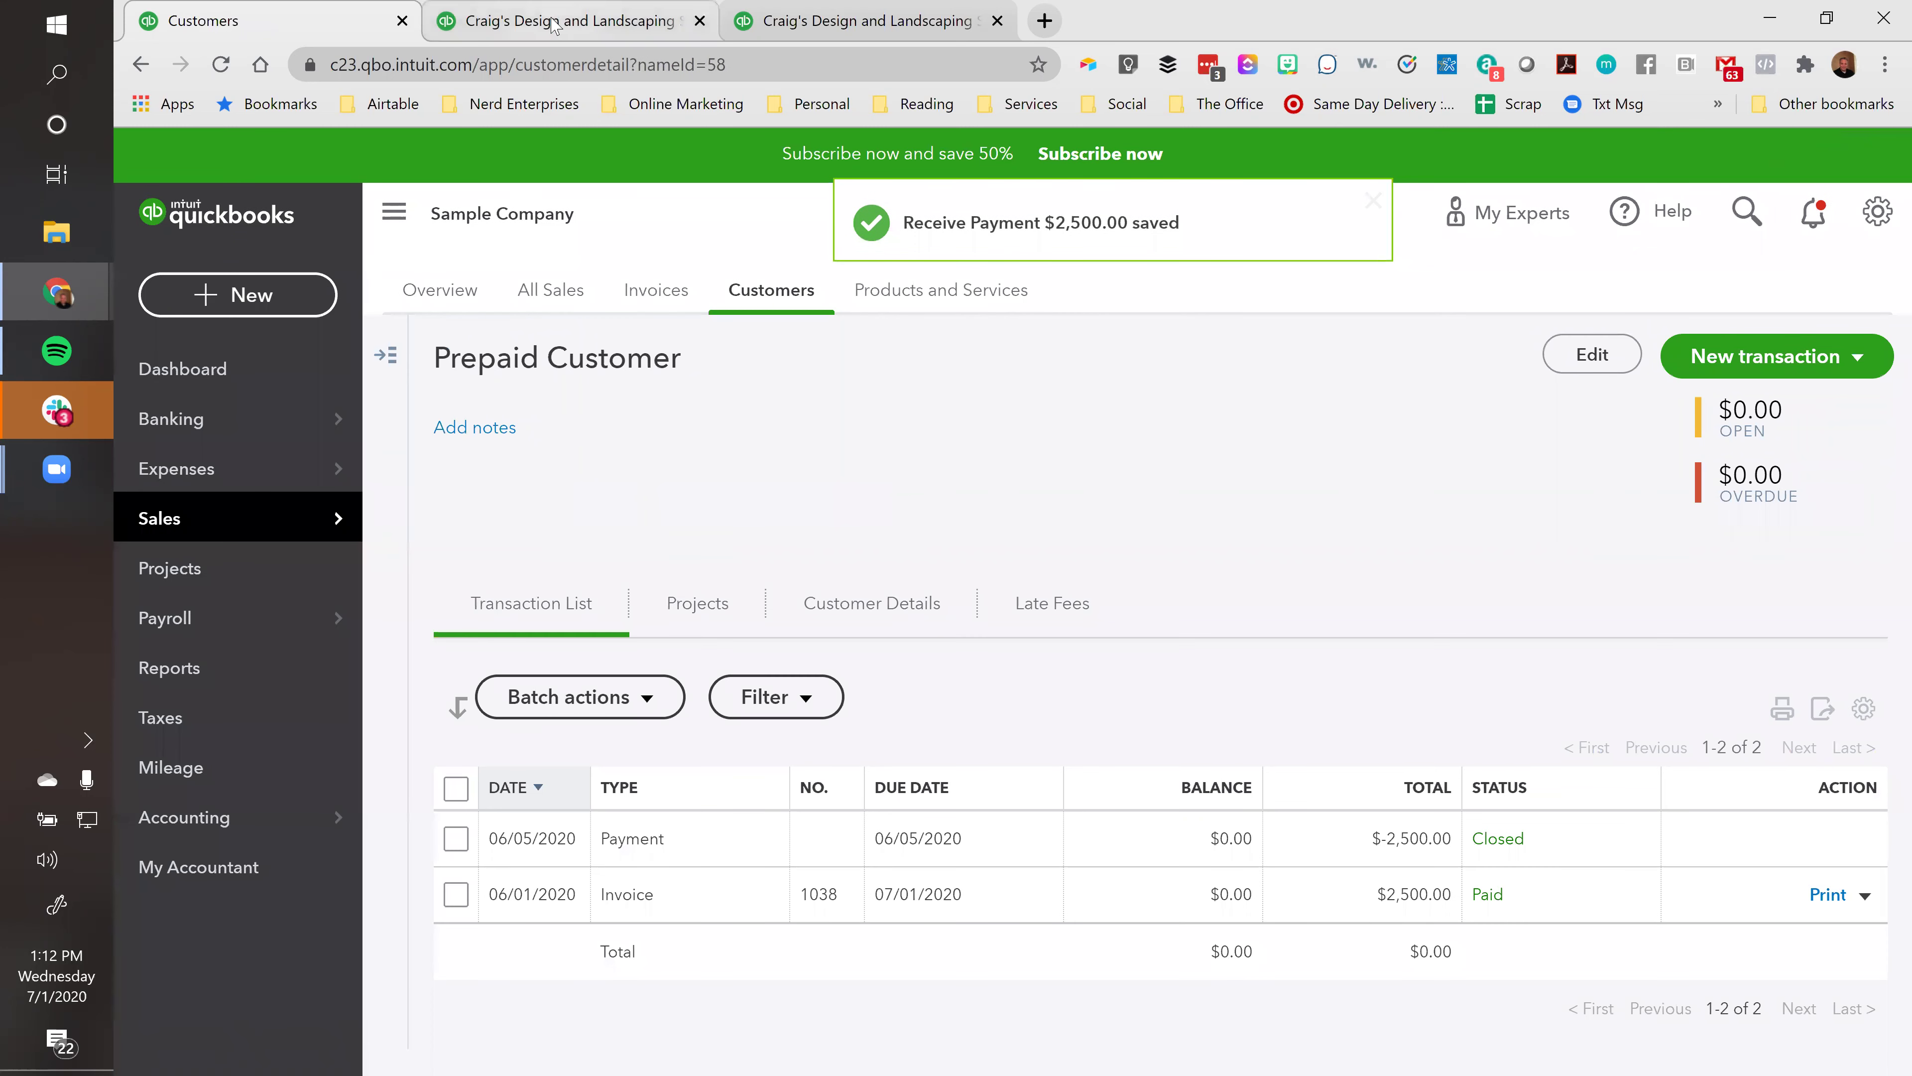
{"action": "left_click", "coordinate": [554, 22]}
- Refresh the Balance Sheet and drill into the 2,500.00 Customer Deposits liability amount
{"action": "scroll", "coordinate": [715, 472], "scroll_direction": "up", "scroll_amount": 5}
{"action": "left_click", "coordinate": [1502, 483]}
{"action": "scroll", "coordinate": [1108, 550], "scroll_direction": "down", "scroll_amount": 4}
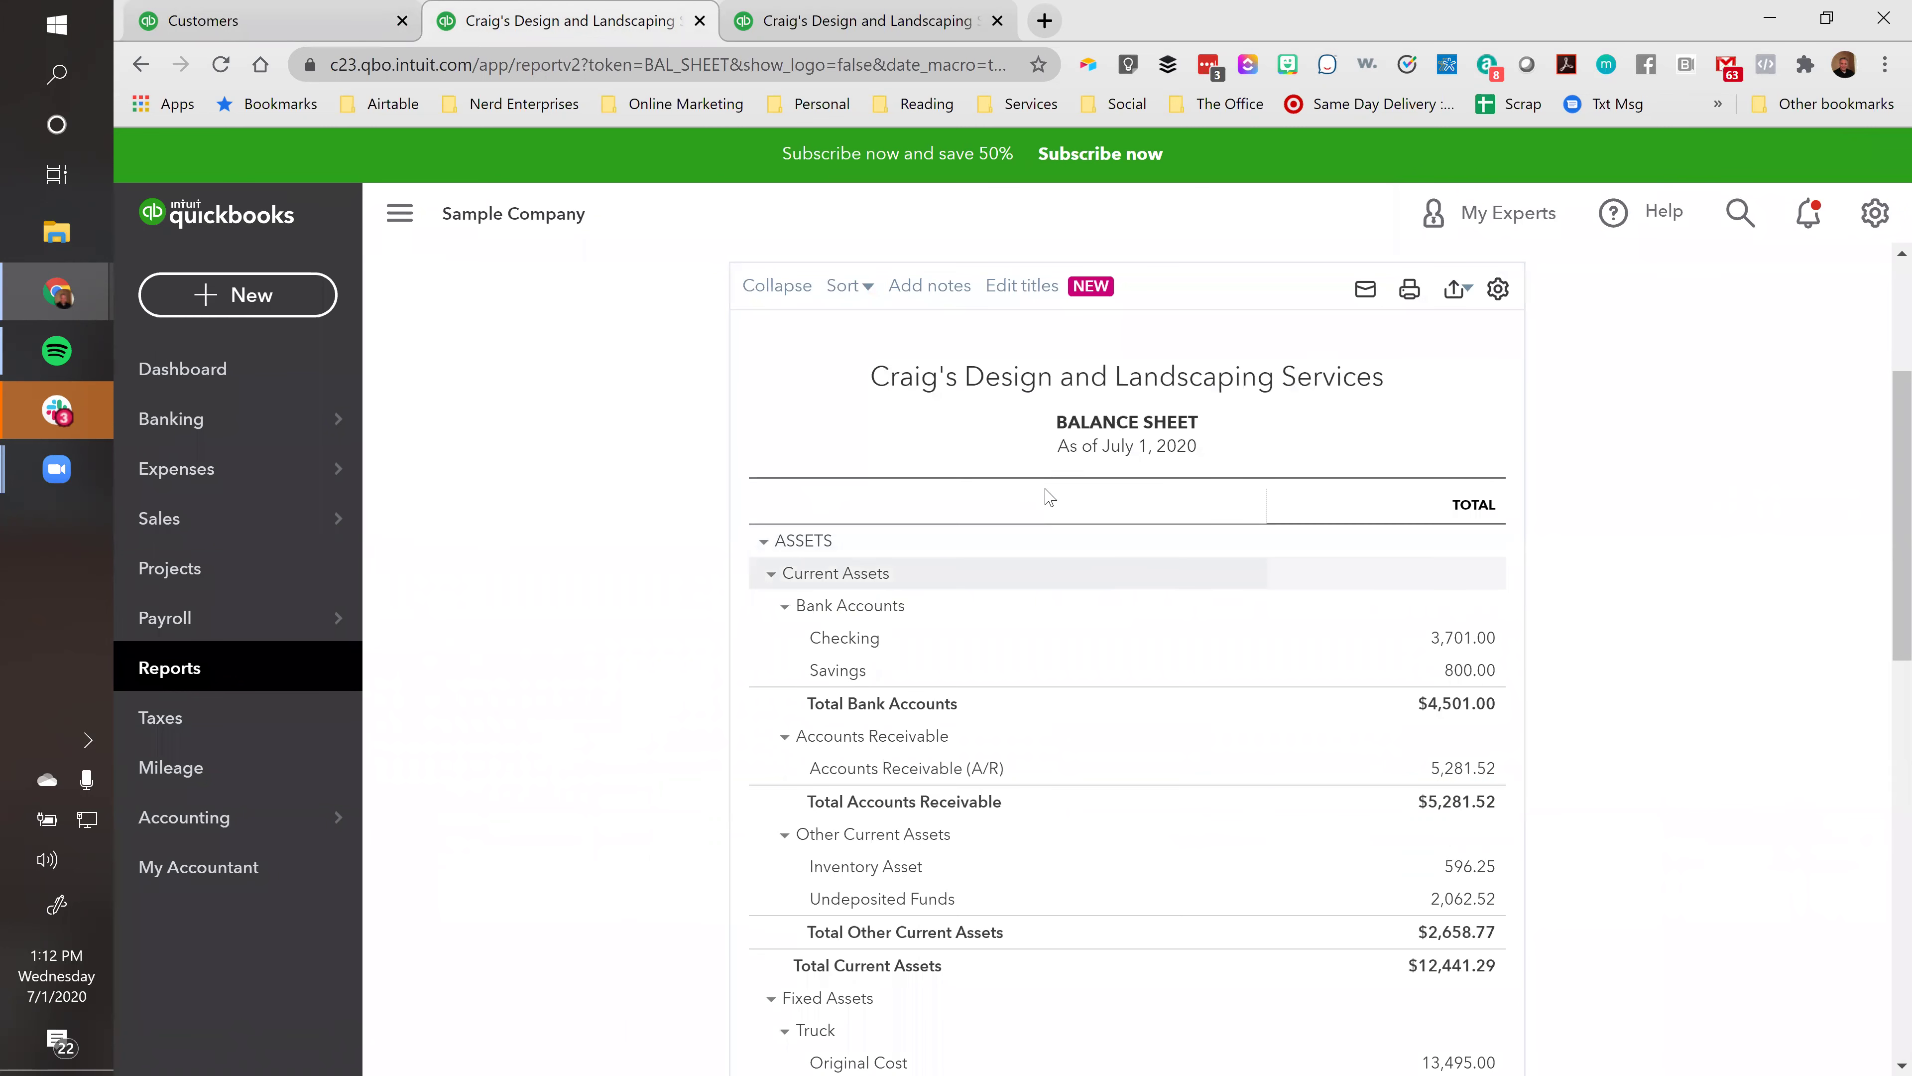
{"action": "scroll", "coordinate": [1749, 735], "scroll_direction": "down", "scroll_amount": 1}
{"action": "scroll", "coordinate": [1745, 734], "scroll_direction": "down", "scroll_amount": 10}
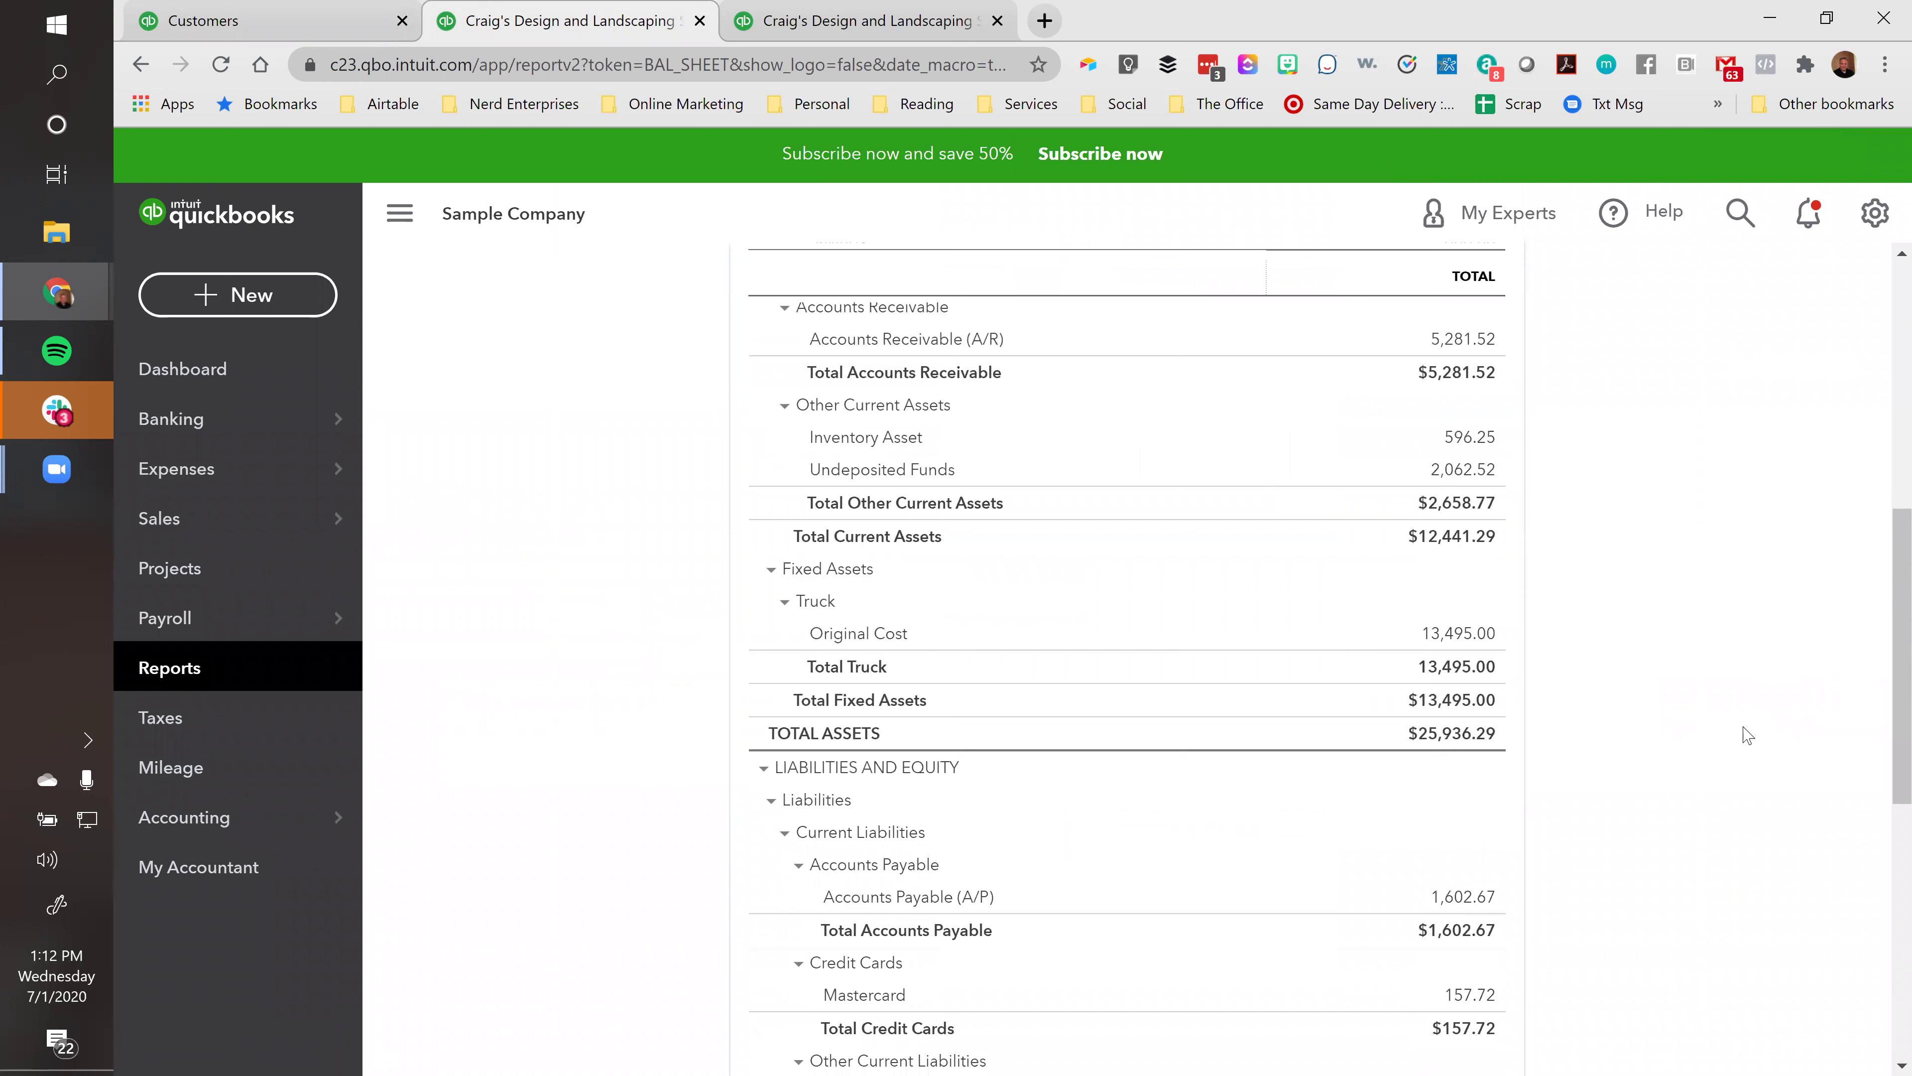
{"action": "scroll", "coordinate": [1062, 639], "scroll_direction": "down", "scroll_amount": 2}
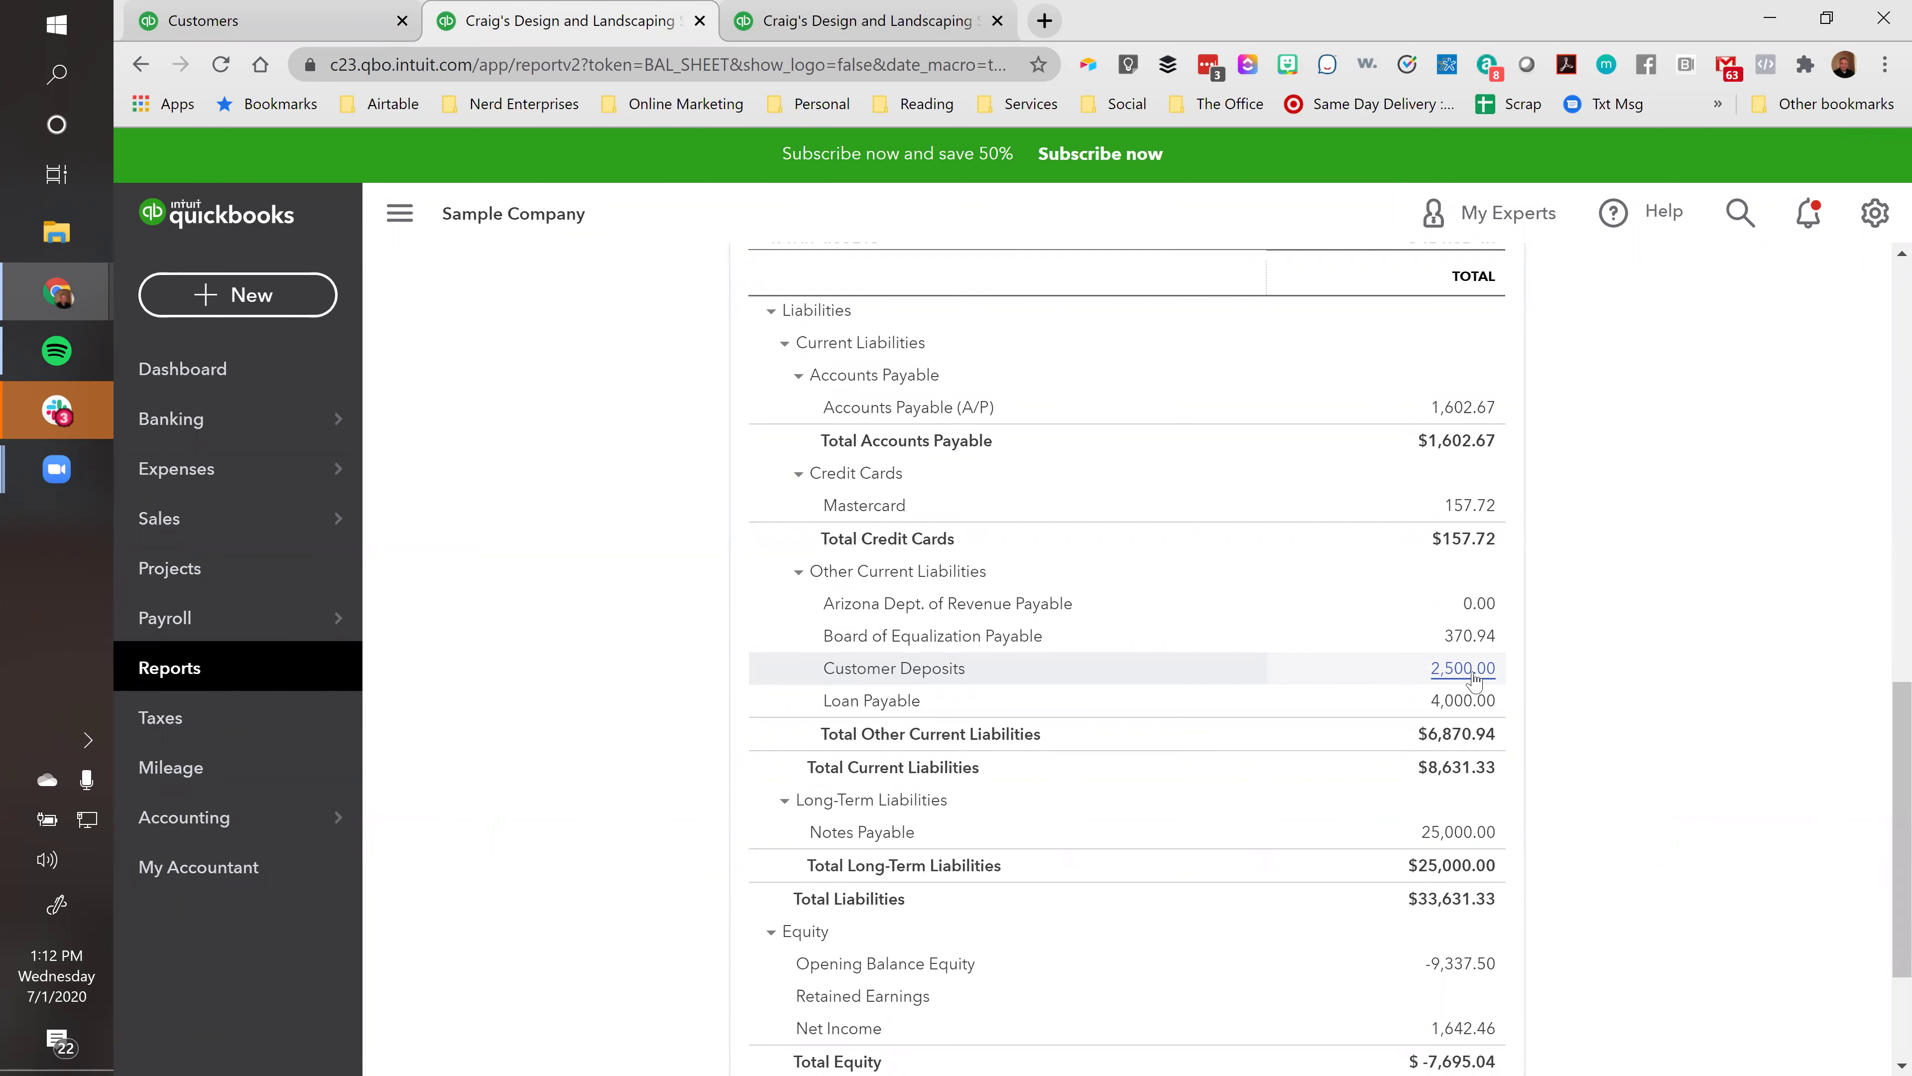
{"action": "left_click", "coordinate": [1476, 670]}
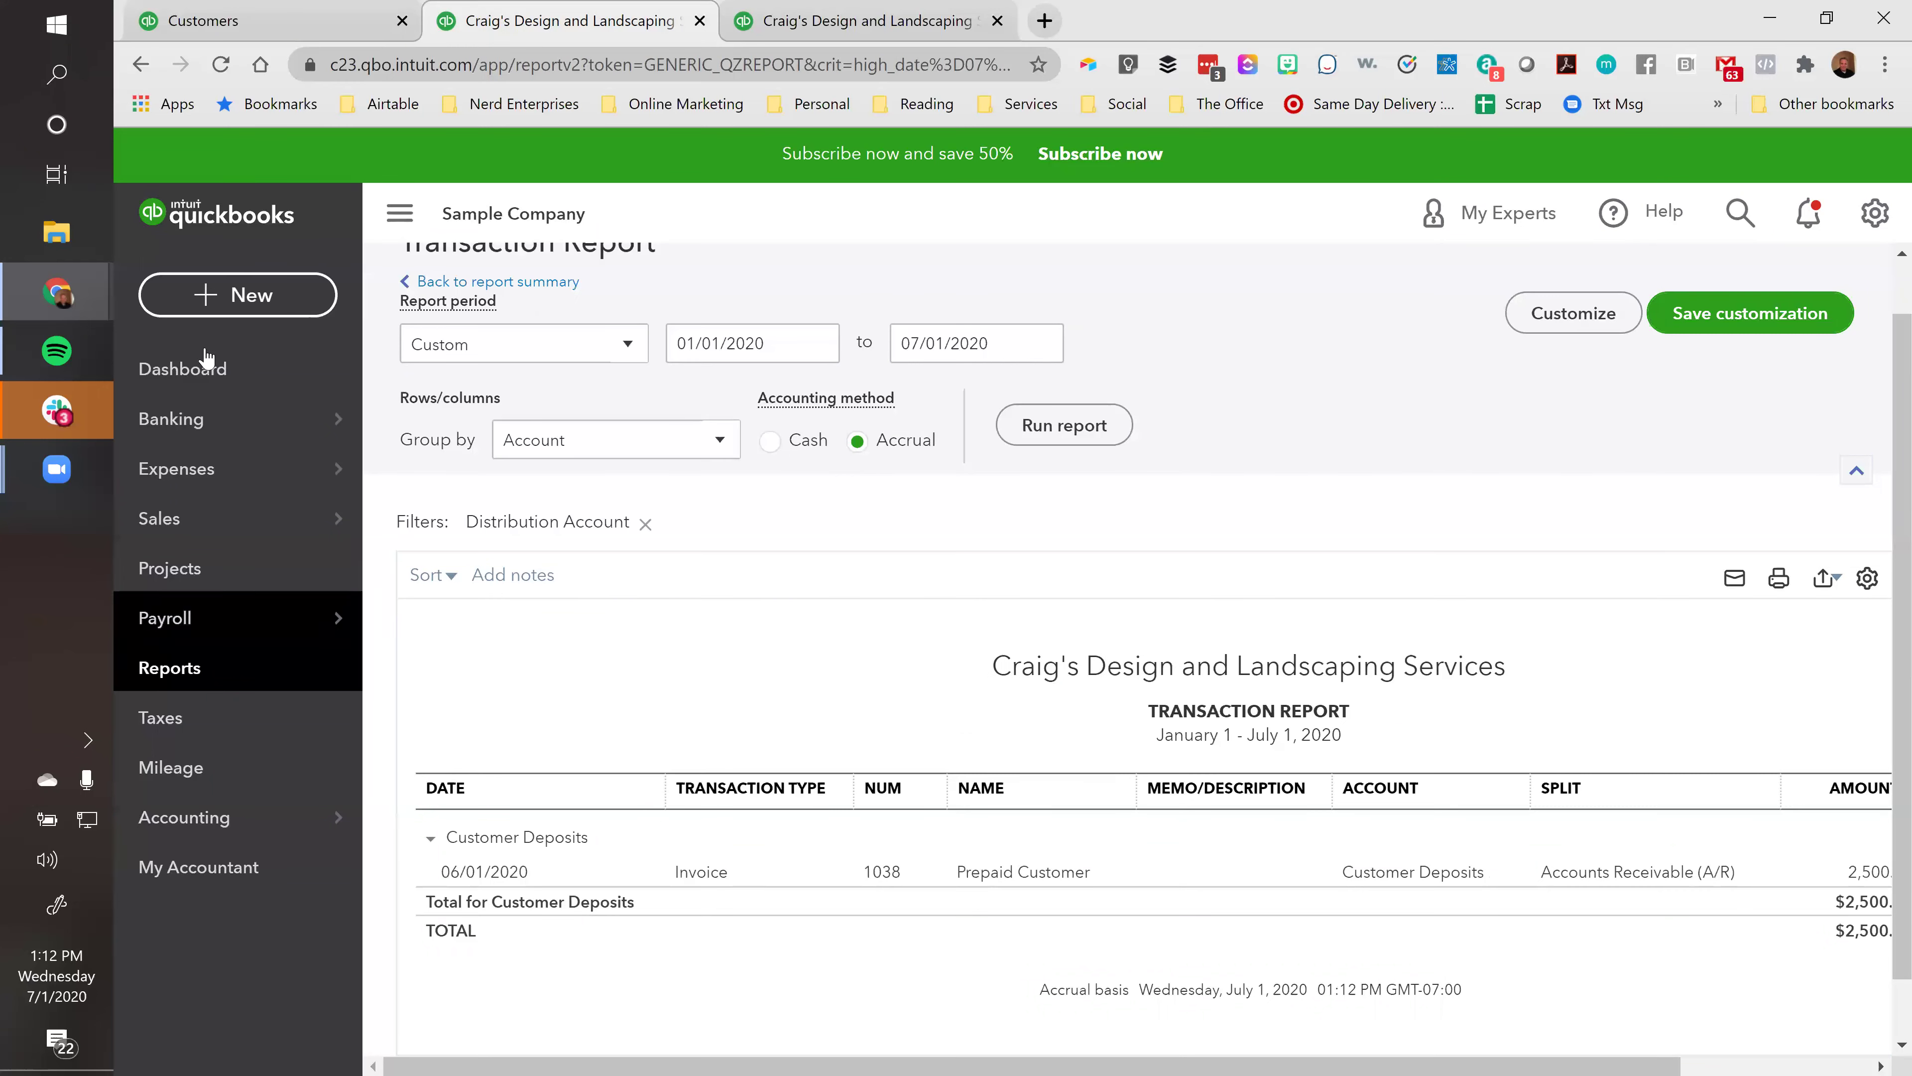
- Group the Customer Deposits transaction report by Customer, rerun it, and open Customize
{"action": "left_click", "coordinate": [542, 438]}
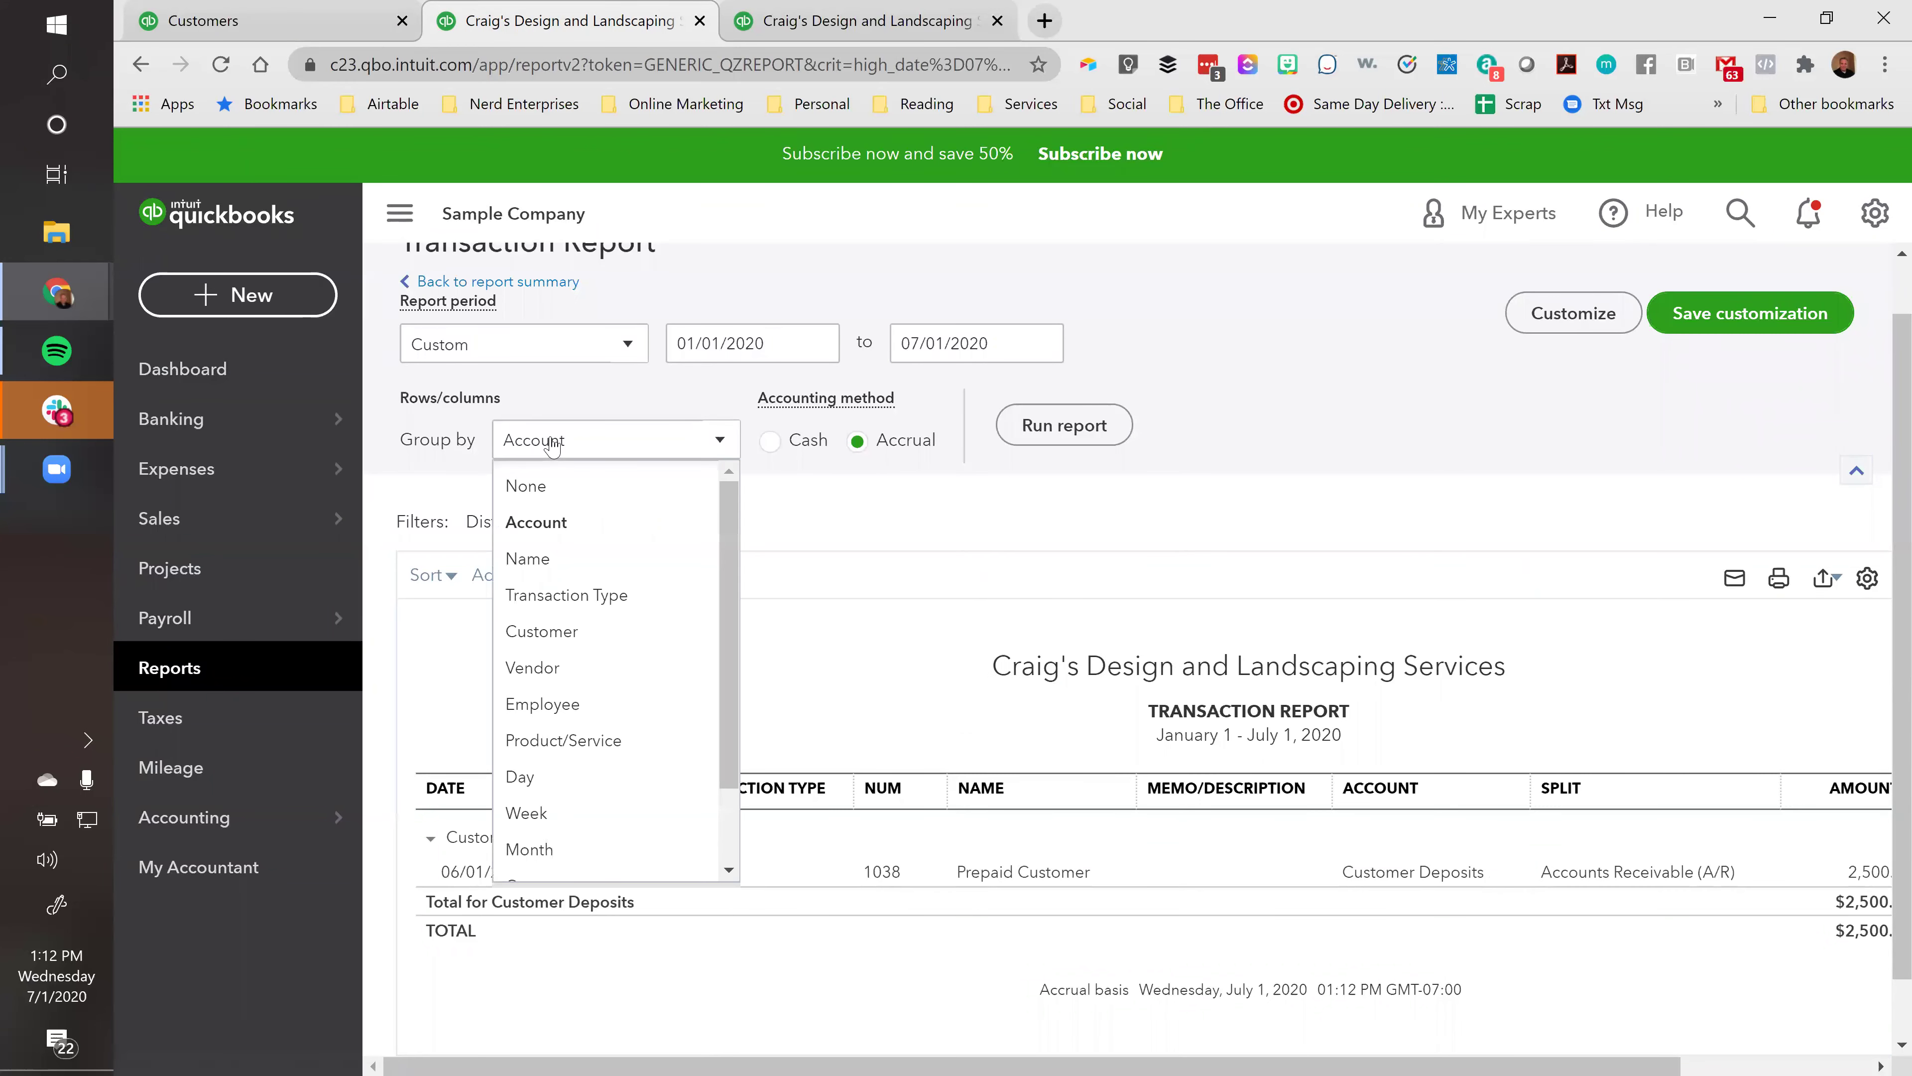
{"action": "left_click", "coordinate": [542, 632]}
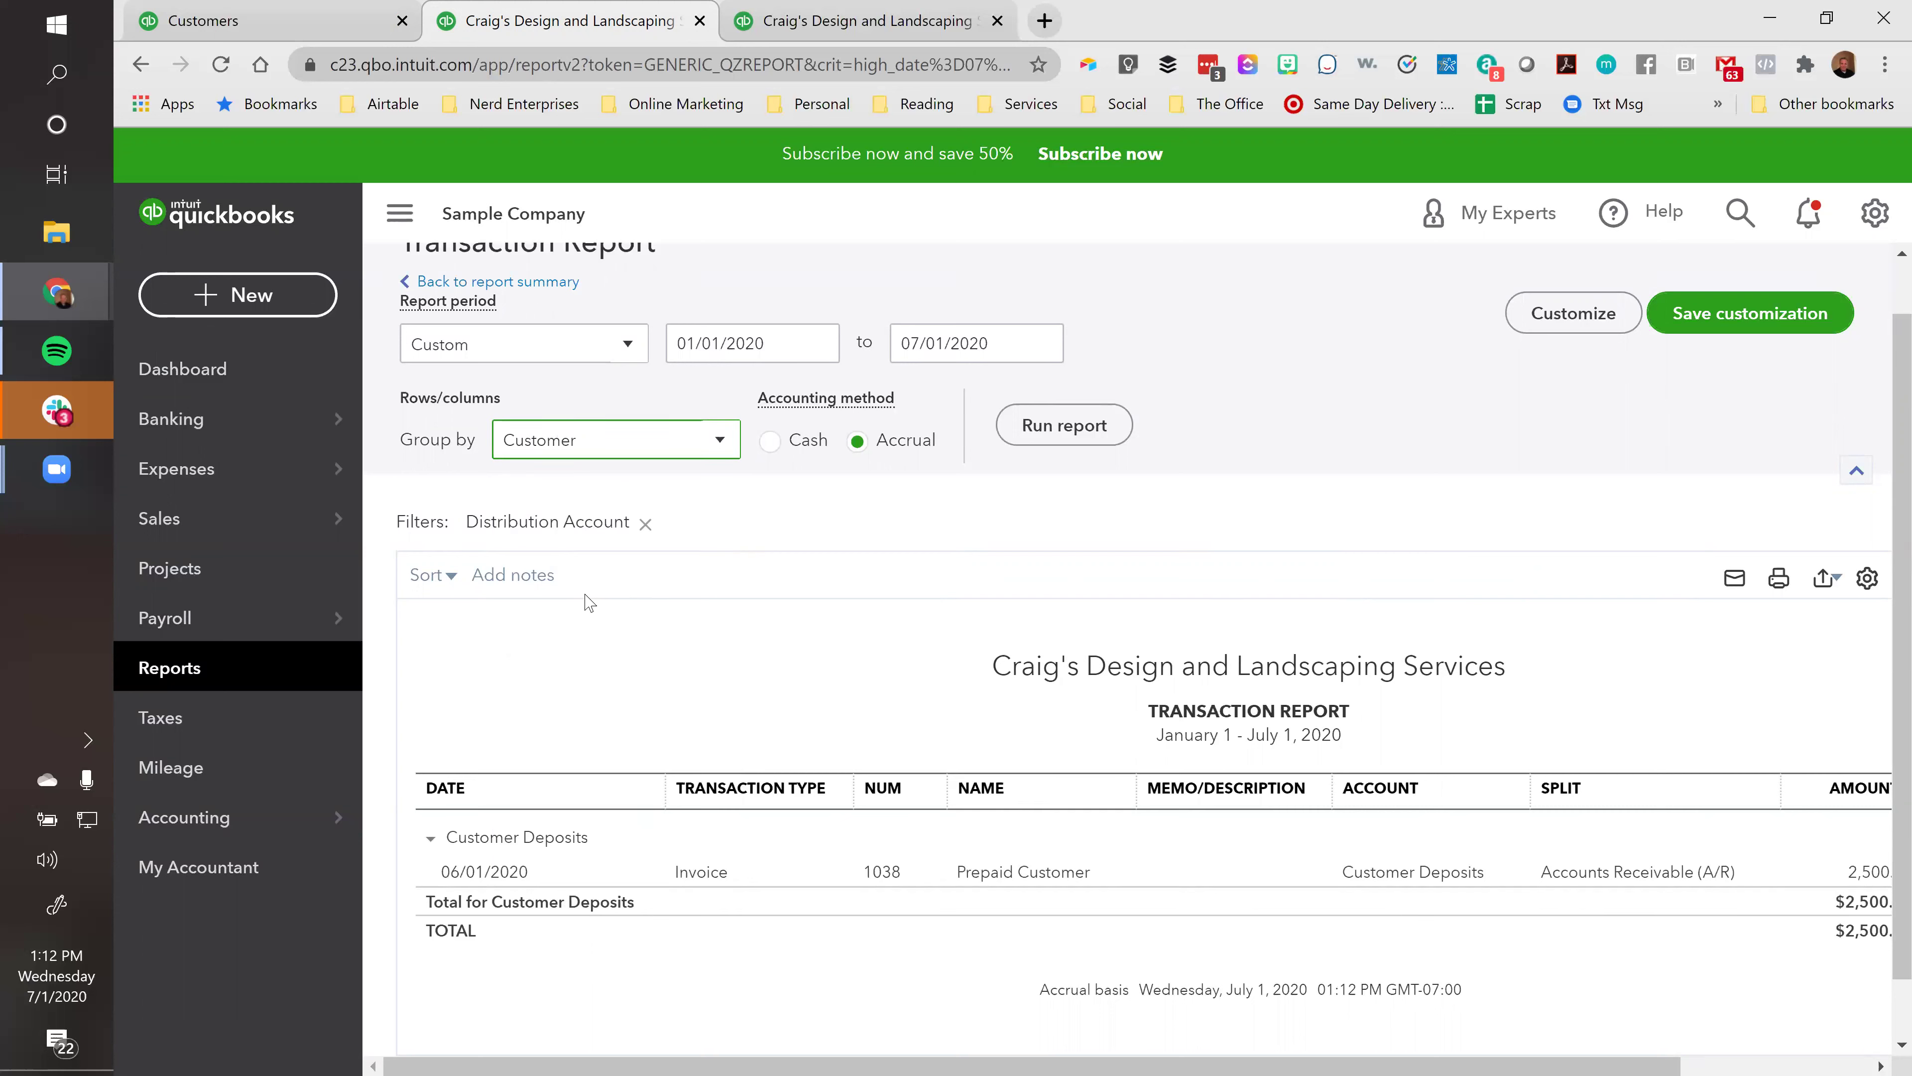
{"action": "left_click", "coordinate": [1063, 441]}
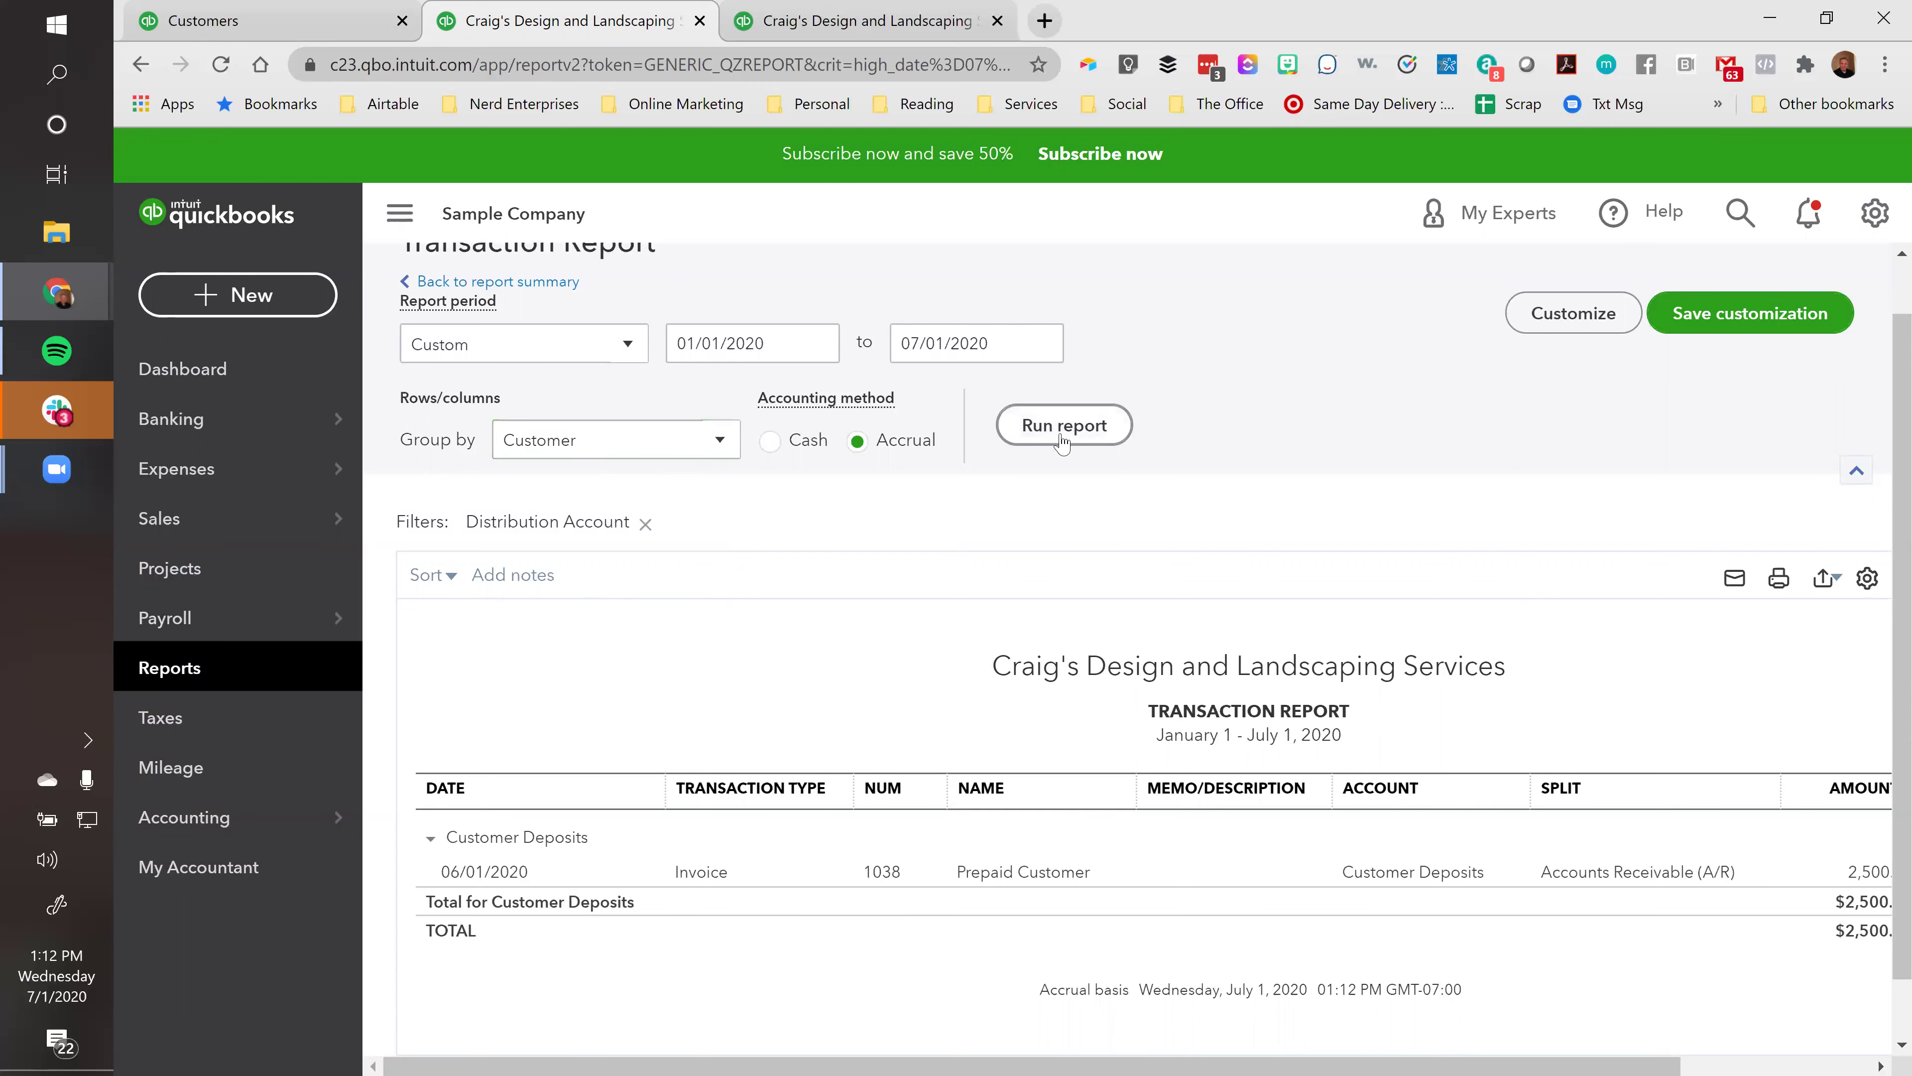
{"action": "scroll", "coordinate": [853, 632], "scroll_direction": "down", "scroll_amount": 1}
{"action": "left_click_drag", "start_coordinate": [1443, 1049], "coordinate": [1325, 1052]}
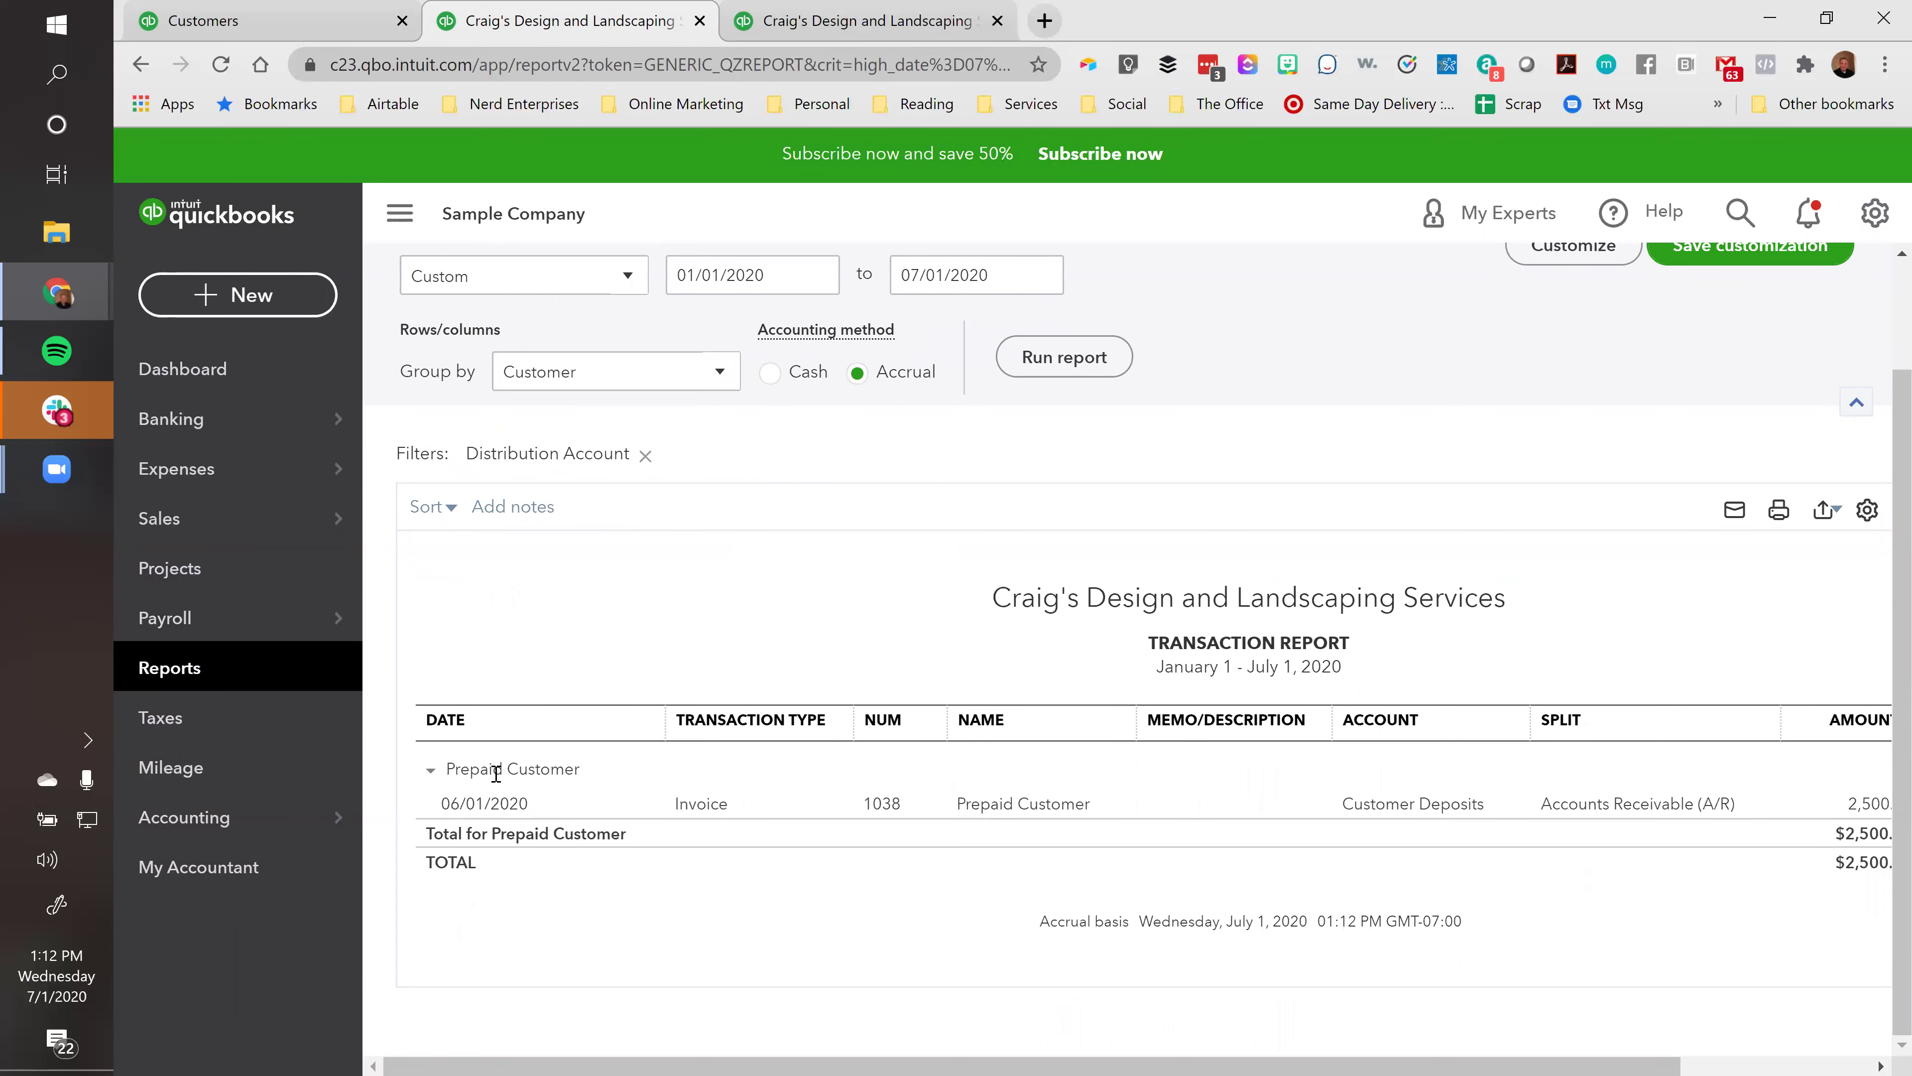
{"action": "scroll", "coordinate": [1495, 820], "scroll_direction": "right", "scroll_amount": 3}
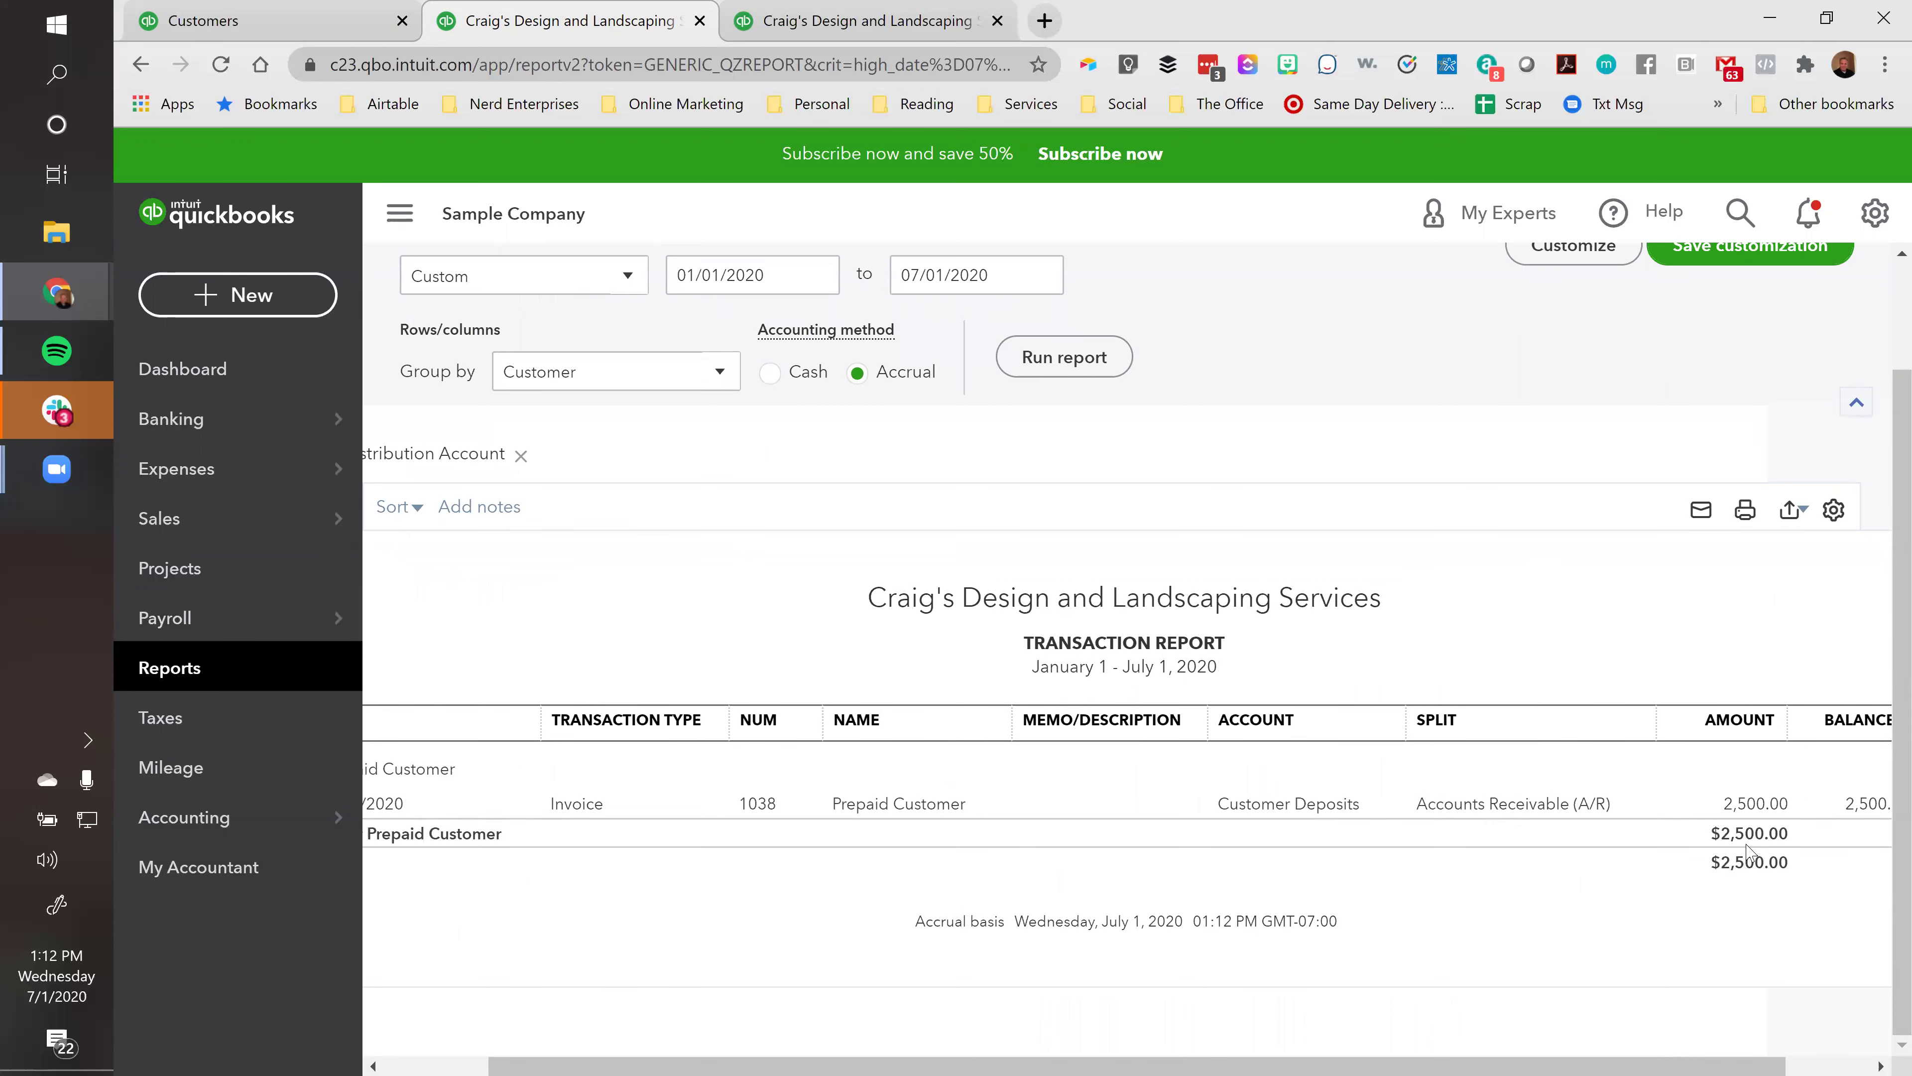
{"action": "scroll", "coordinate": [1581, 452], "scroll_direction": "up", "scroll_amount": 2}
{"action": "left_click", "coordinate": [1559, 372]}
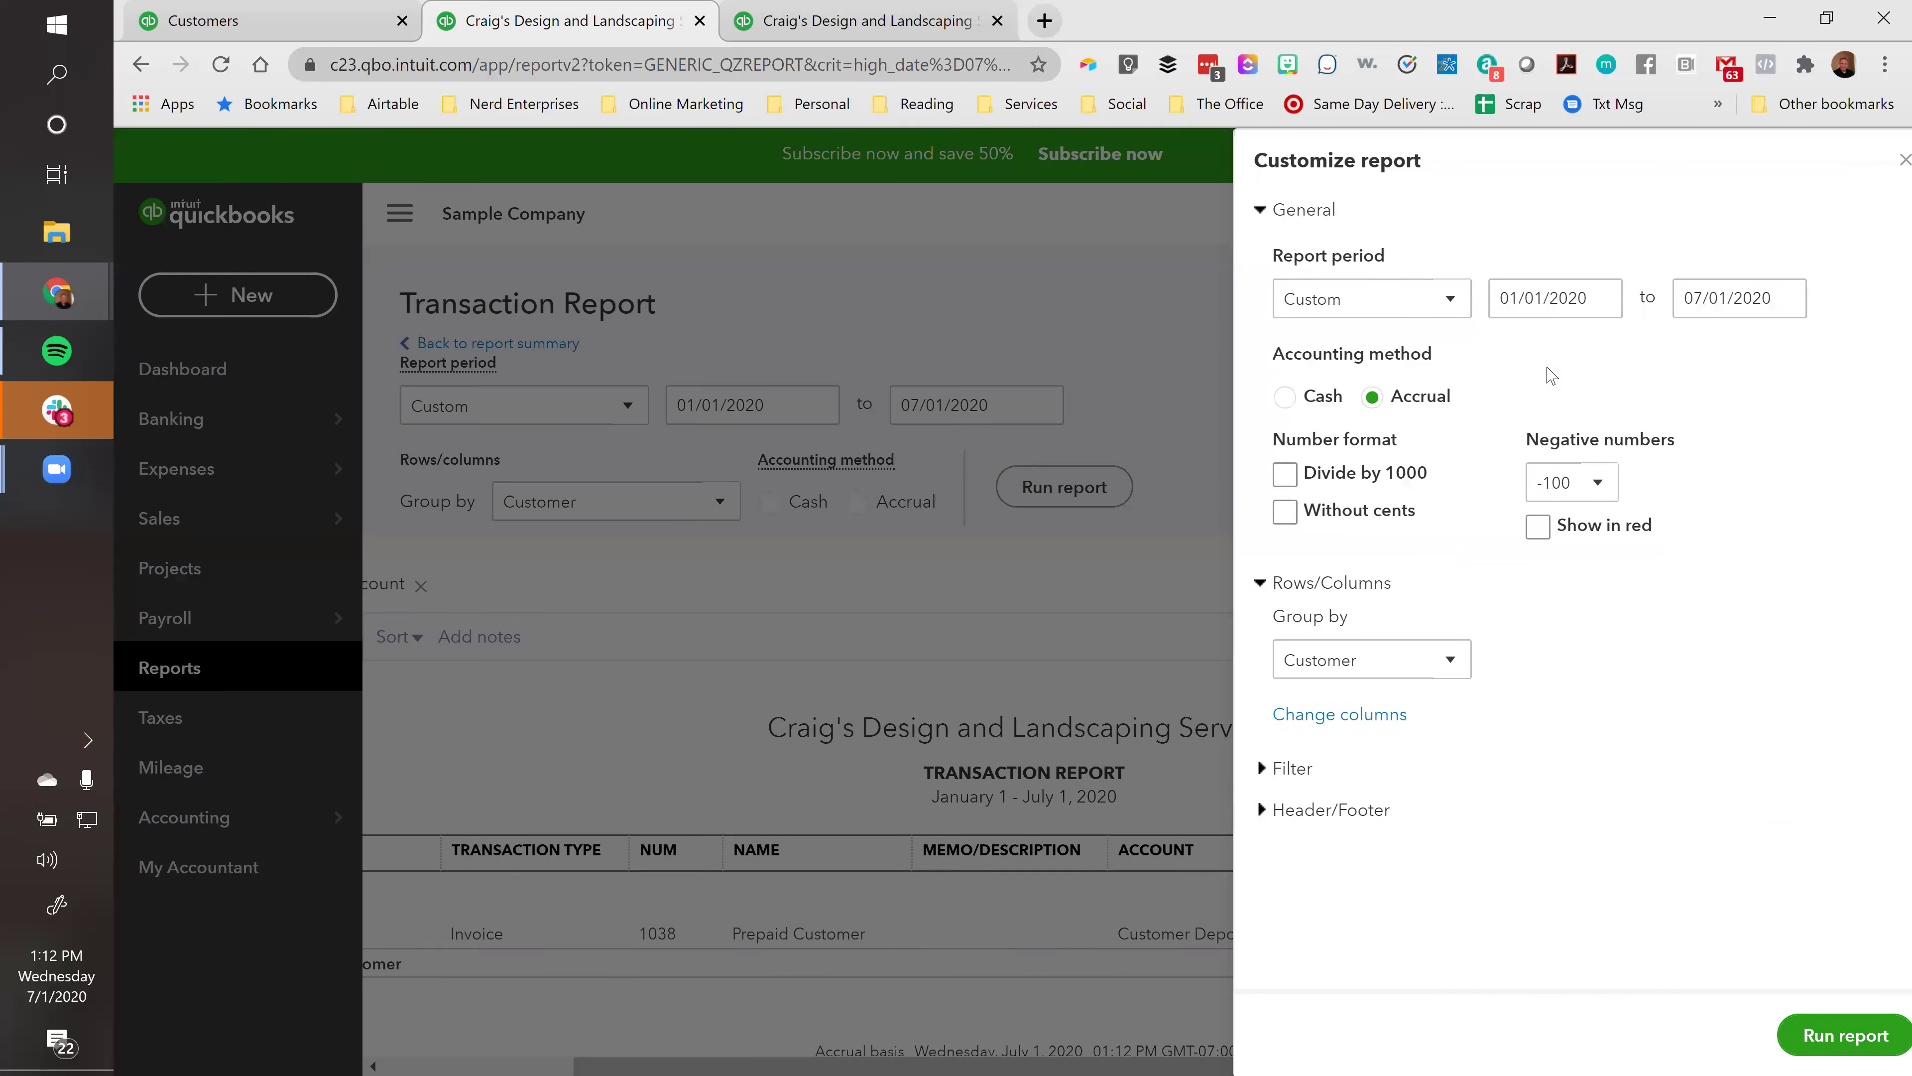
- Add Debit and Credit columns placed just above Amount, and rerun the report
{"action": "left_click", "coordinate": [1314, 720]}
{"action": "scroll", "coordinate": [1471, 748], "scroll_direction": "down", "scroll_amount": 4}
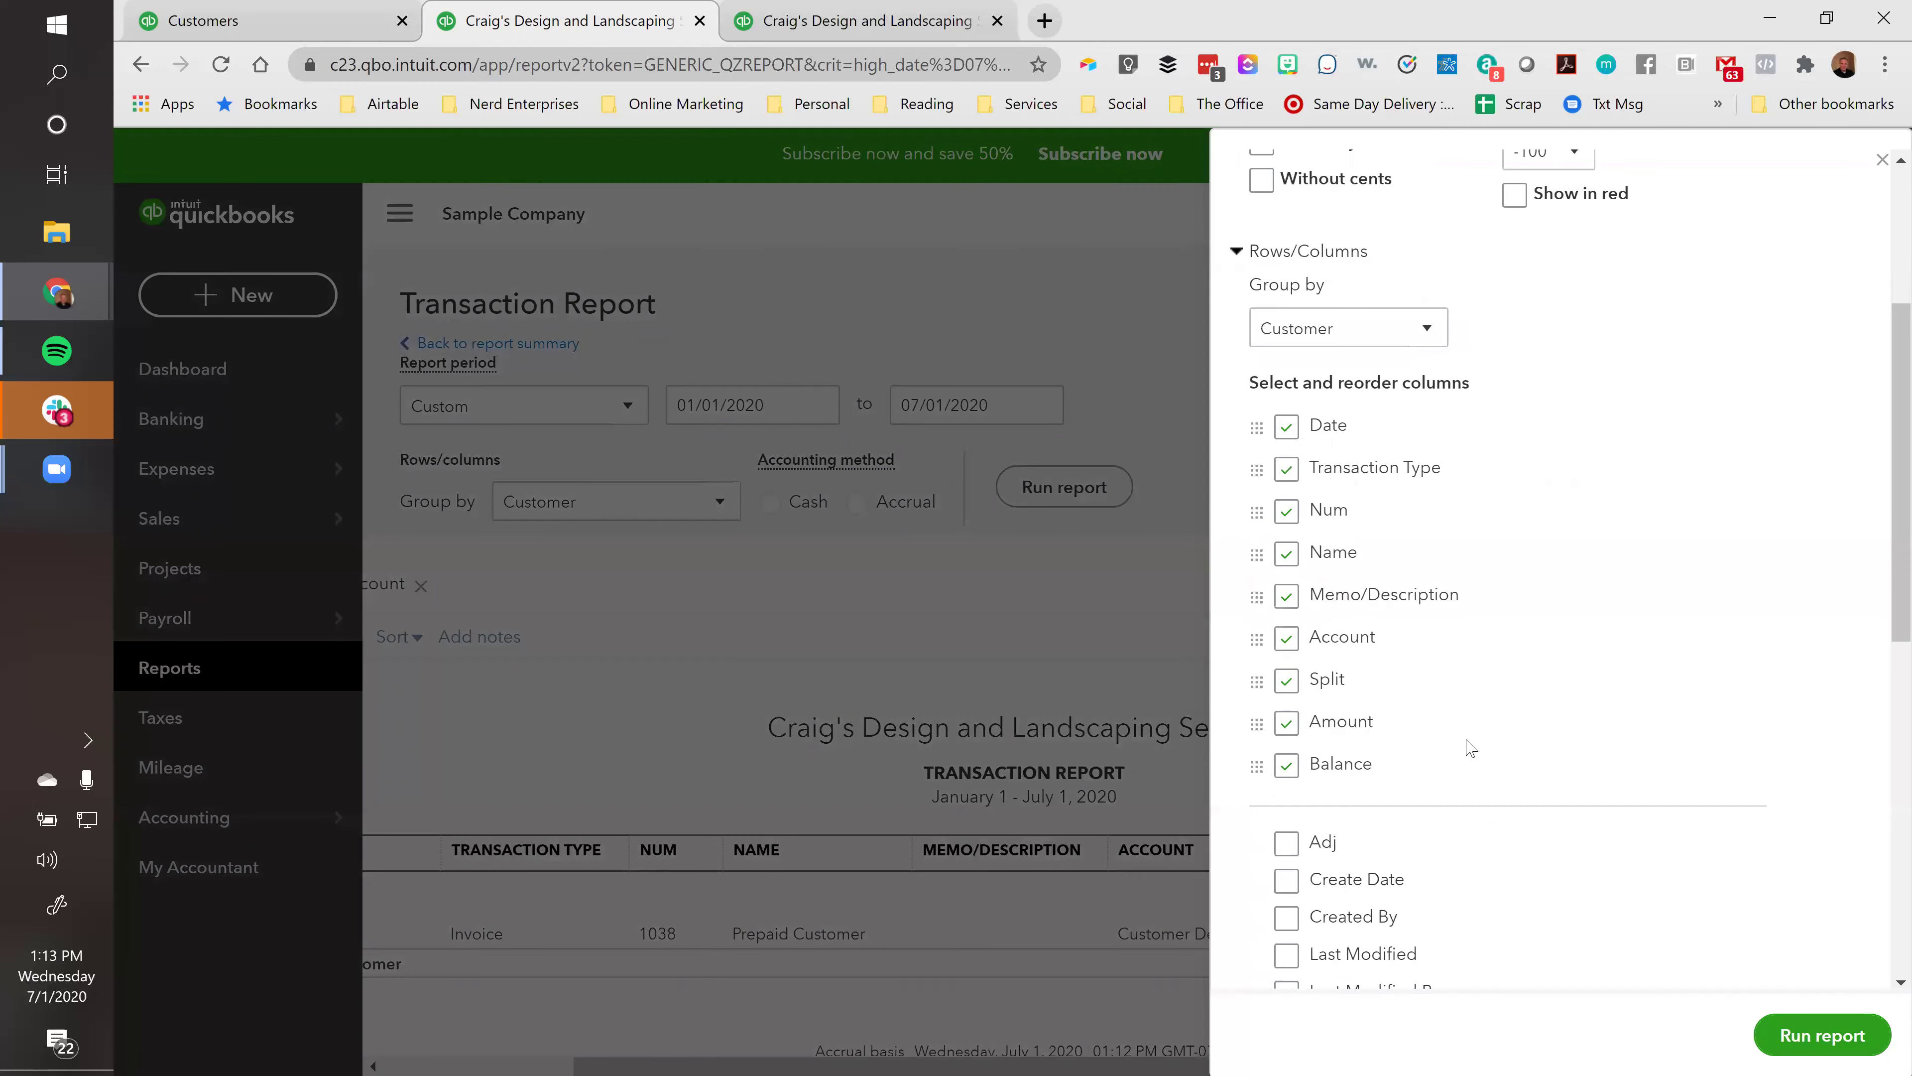
{"action": "scroll", "coordinate": [1470, 748], "scroll_direction": "down", "scroll_amount": 5}
{"action": "left_click", "coordinate": [1287, 651]}
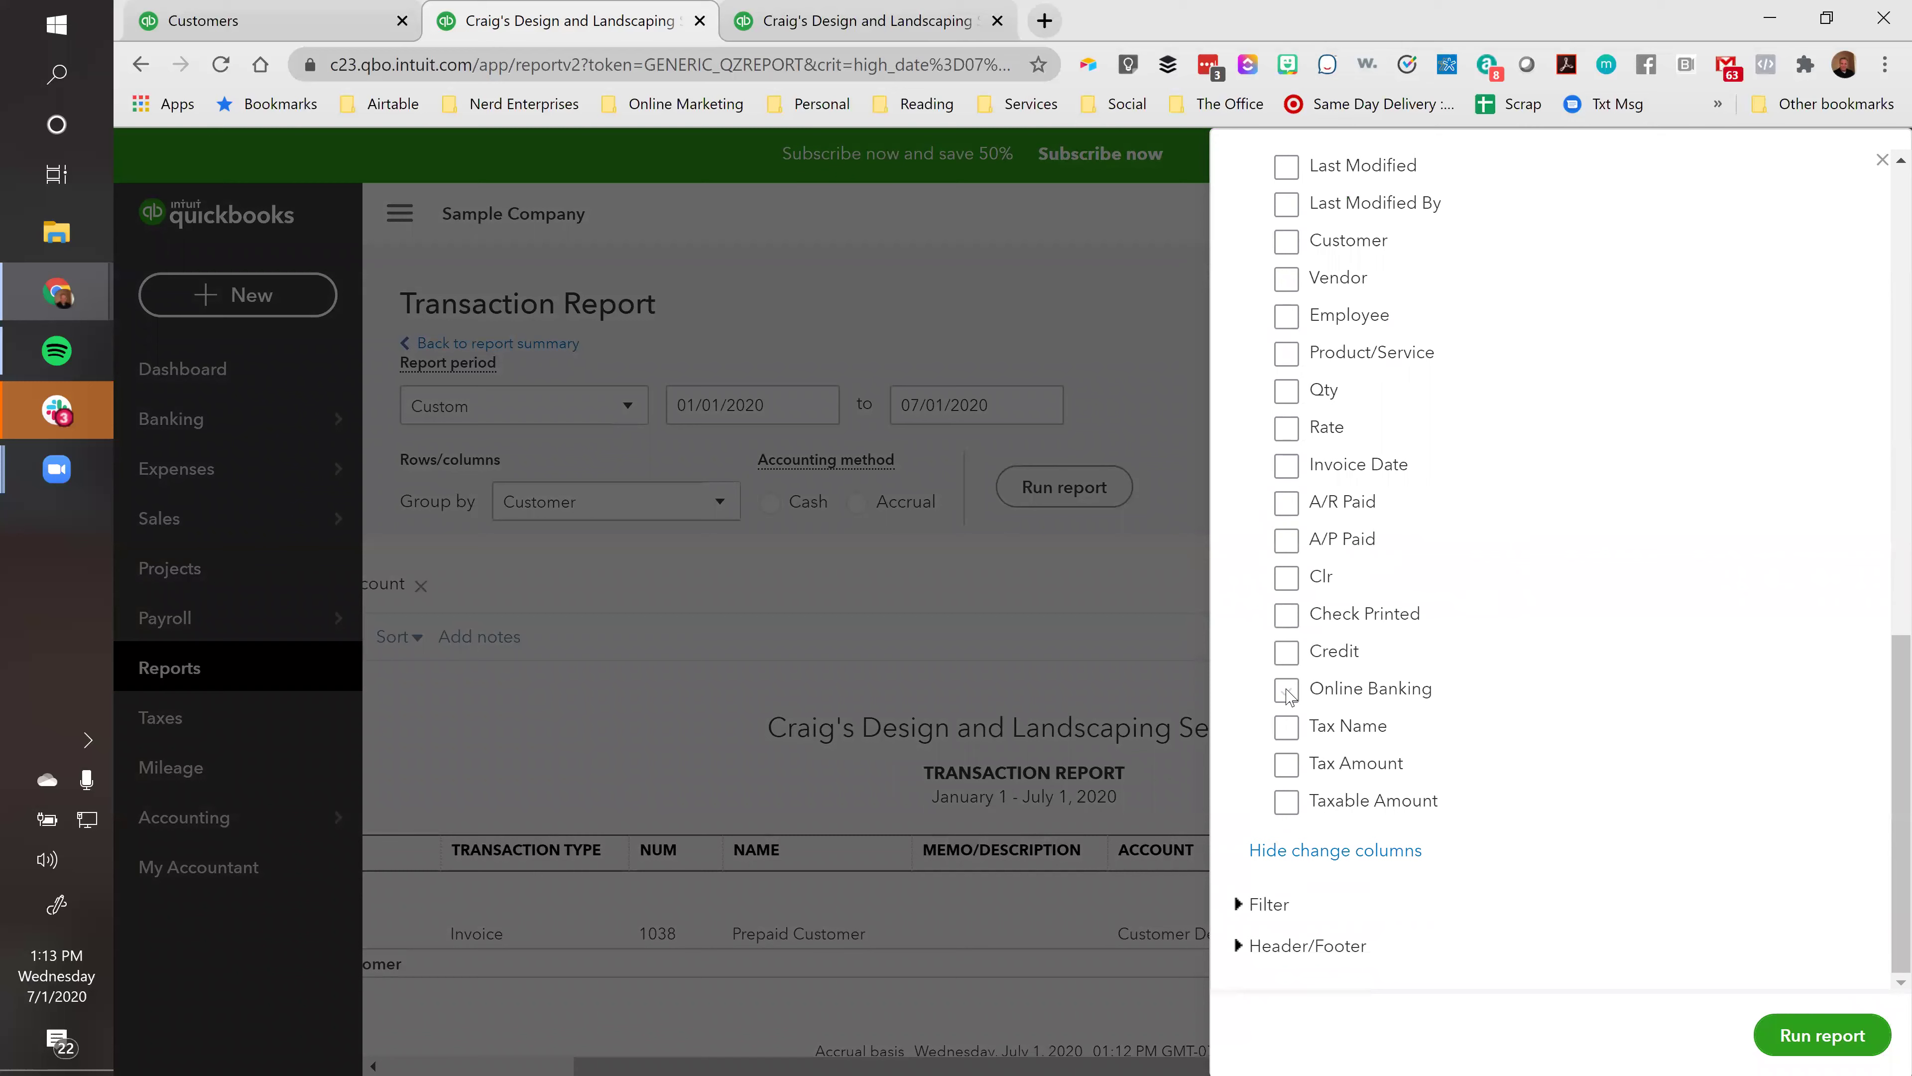
{"action": "left_click", "coordinate": [1287, 652]}
{"action": "scroll", "coordinate": [1537, 726], "scroll_direction": "up", "scroll_amount": 8}
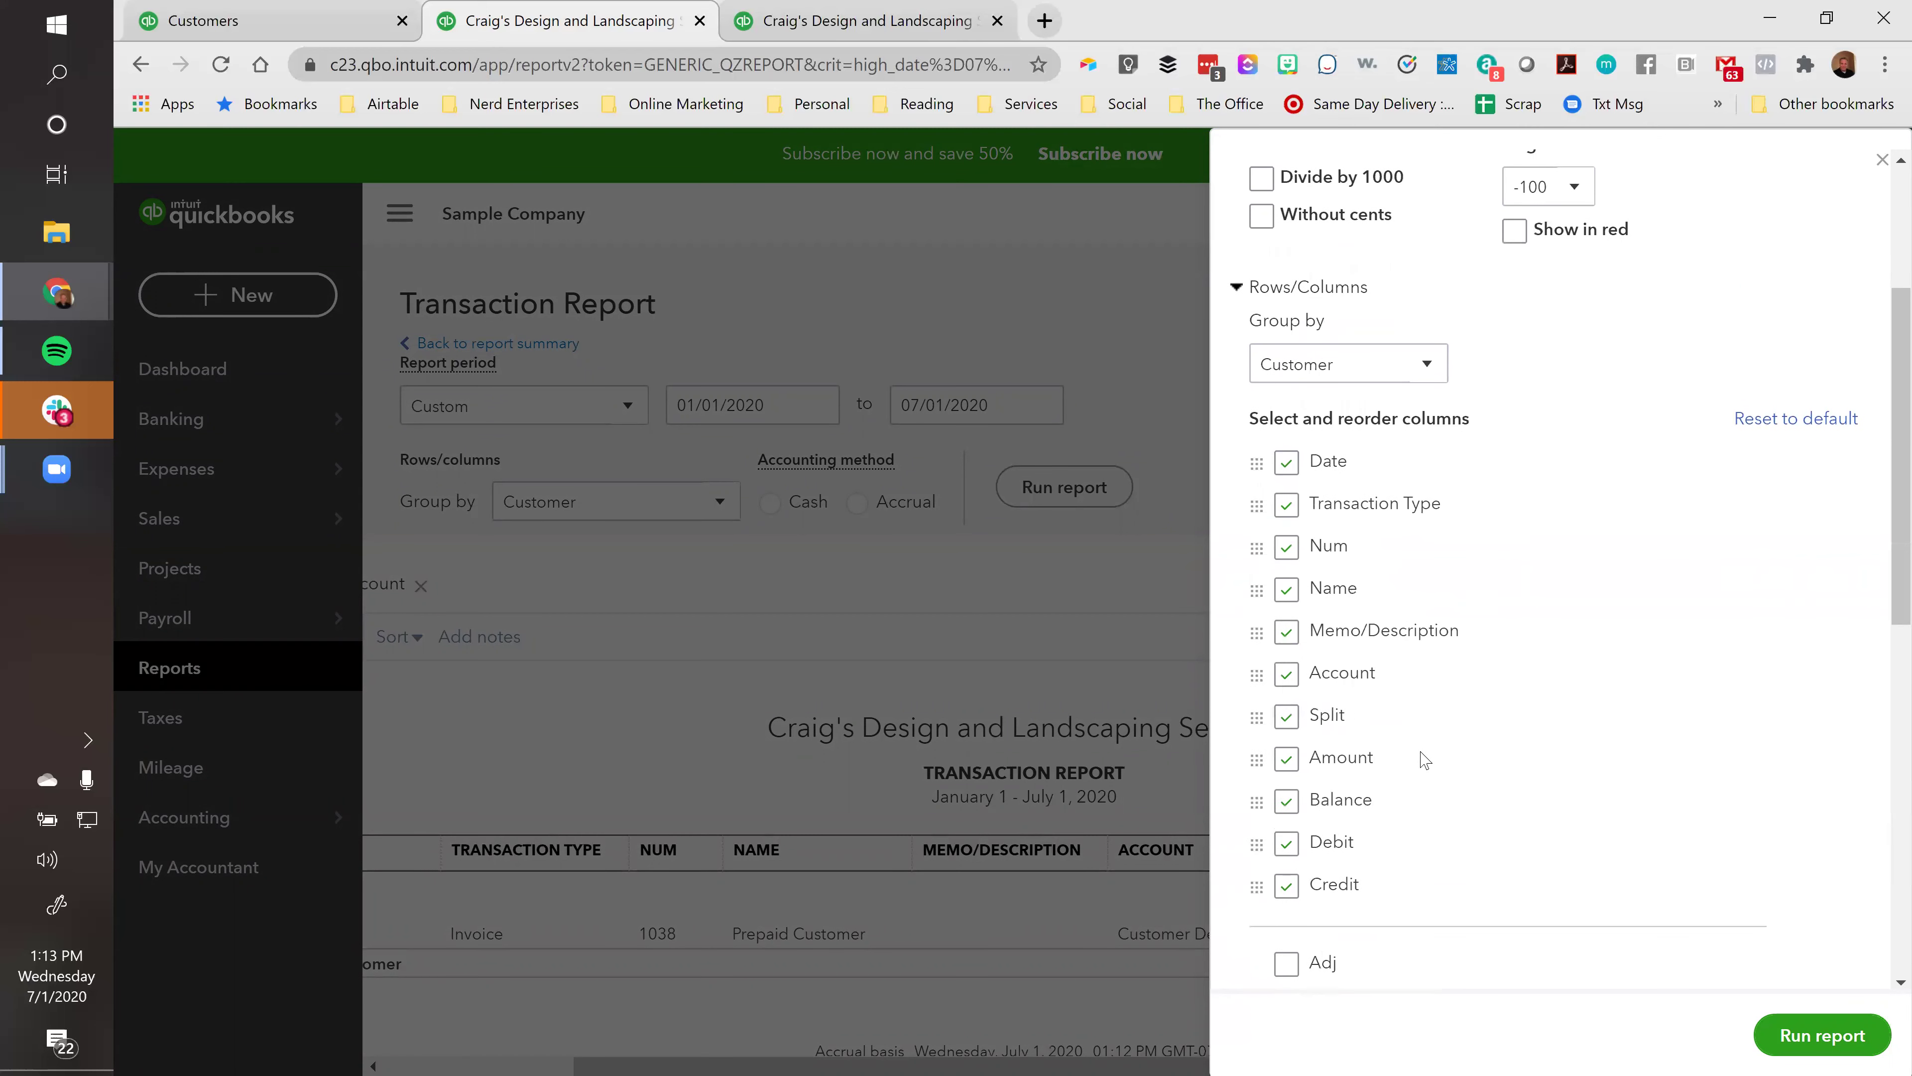
{"action": "left_click_drag", "start_coordinate": [1260, 842], "coordinate": [1254, 757]}
{"action": "left_click_drag", "start_coordinate": [1257, 887], "coordinate": [1267, 800]}
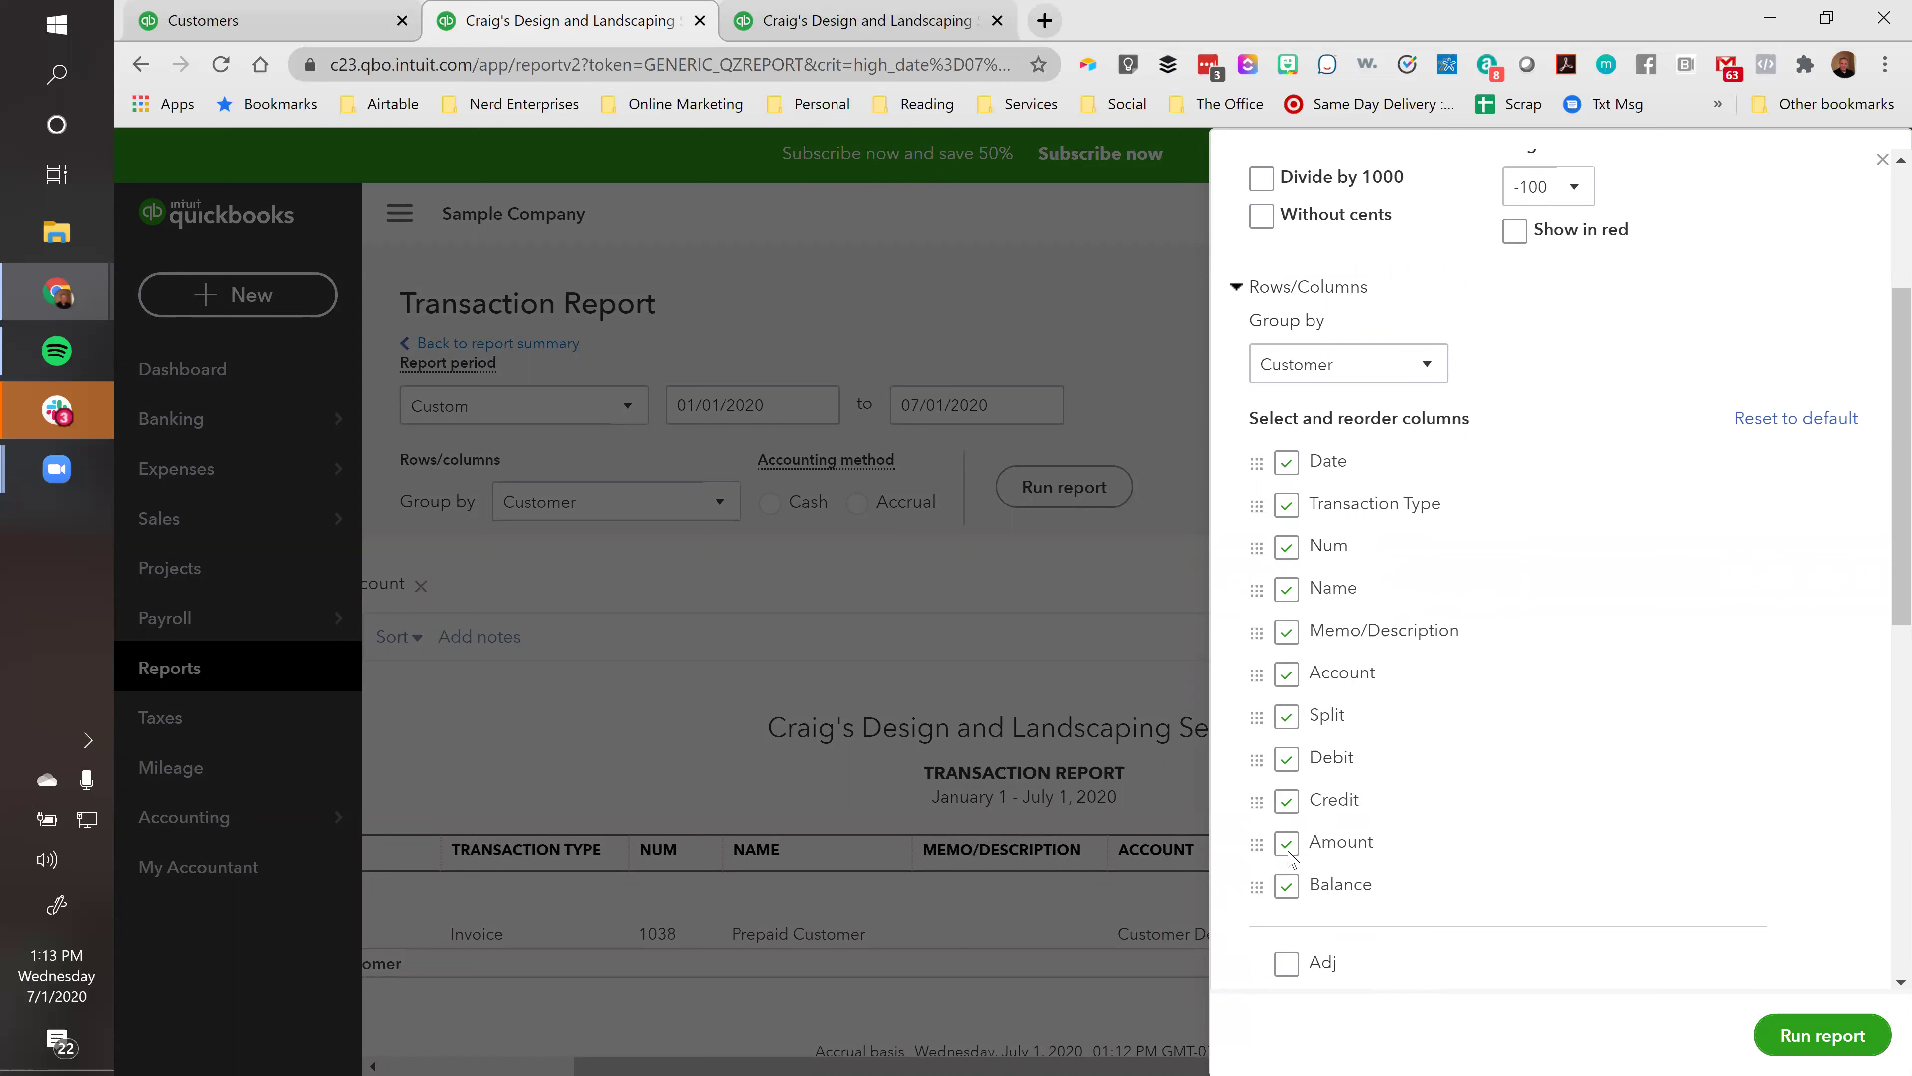
{"action": "left_click", "coordinate": [1803, 1037]}
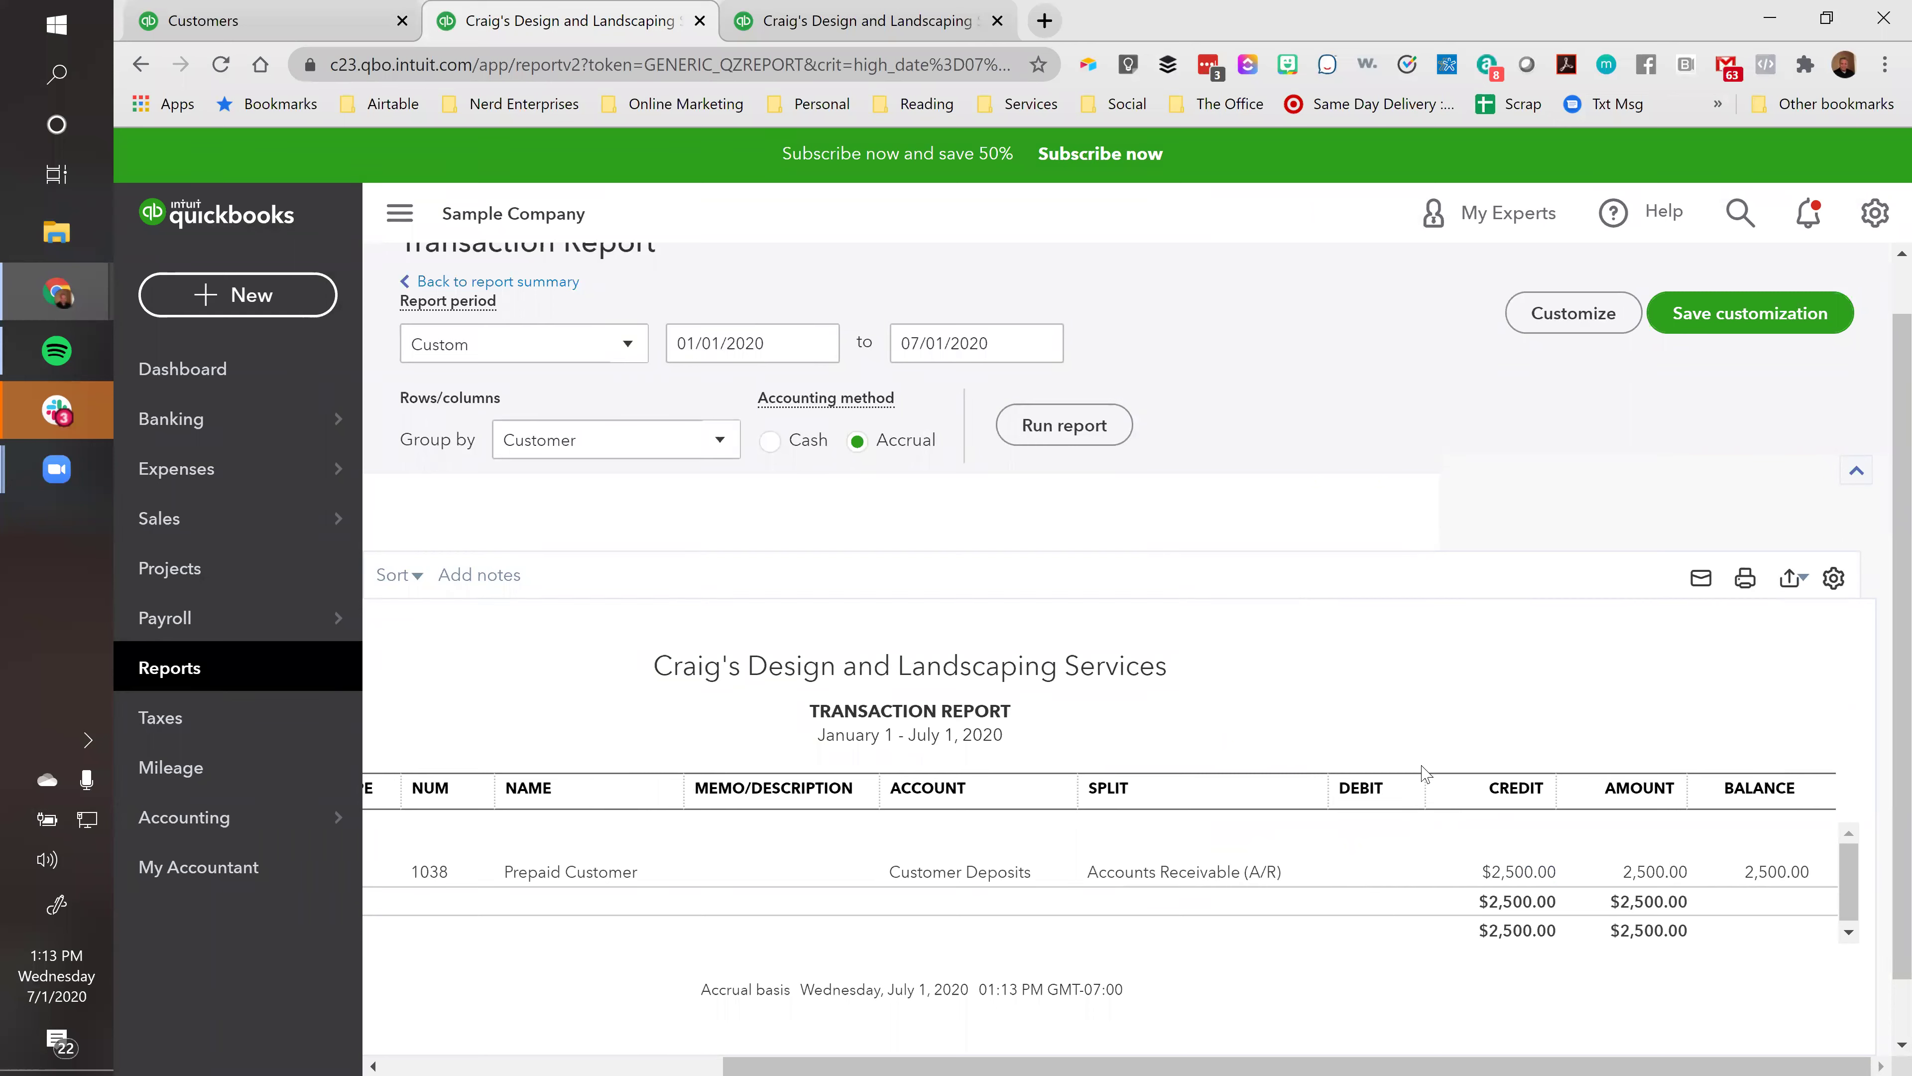
{"action": "left_click", "coordinate": [594, 345]}
- Set the report period to This Year and rerun the report
{"action": "left_click", "coordinate": [514, 389]}
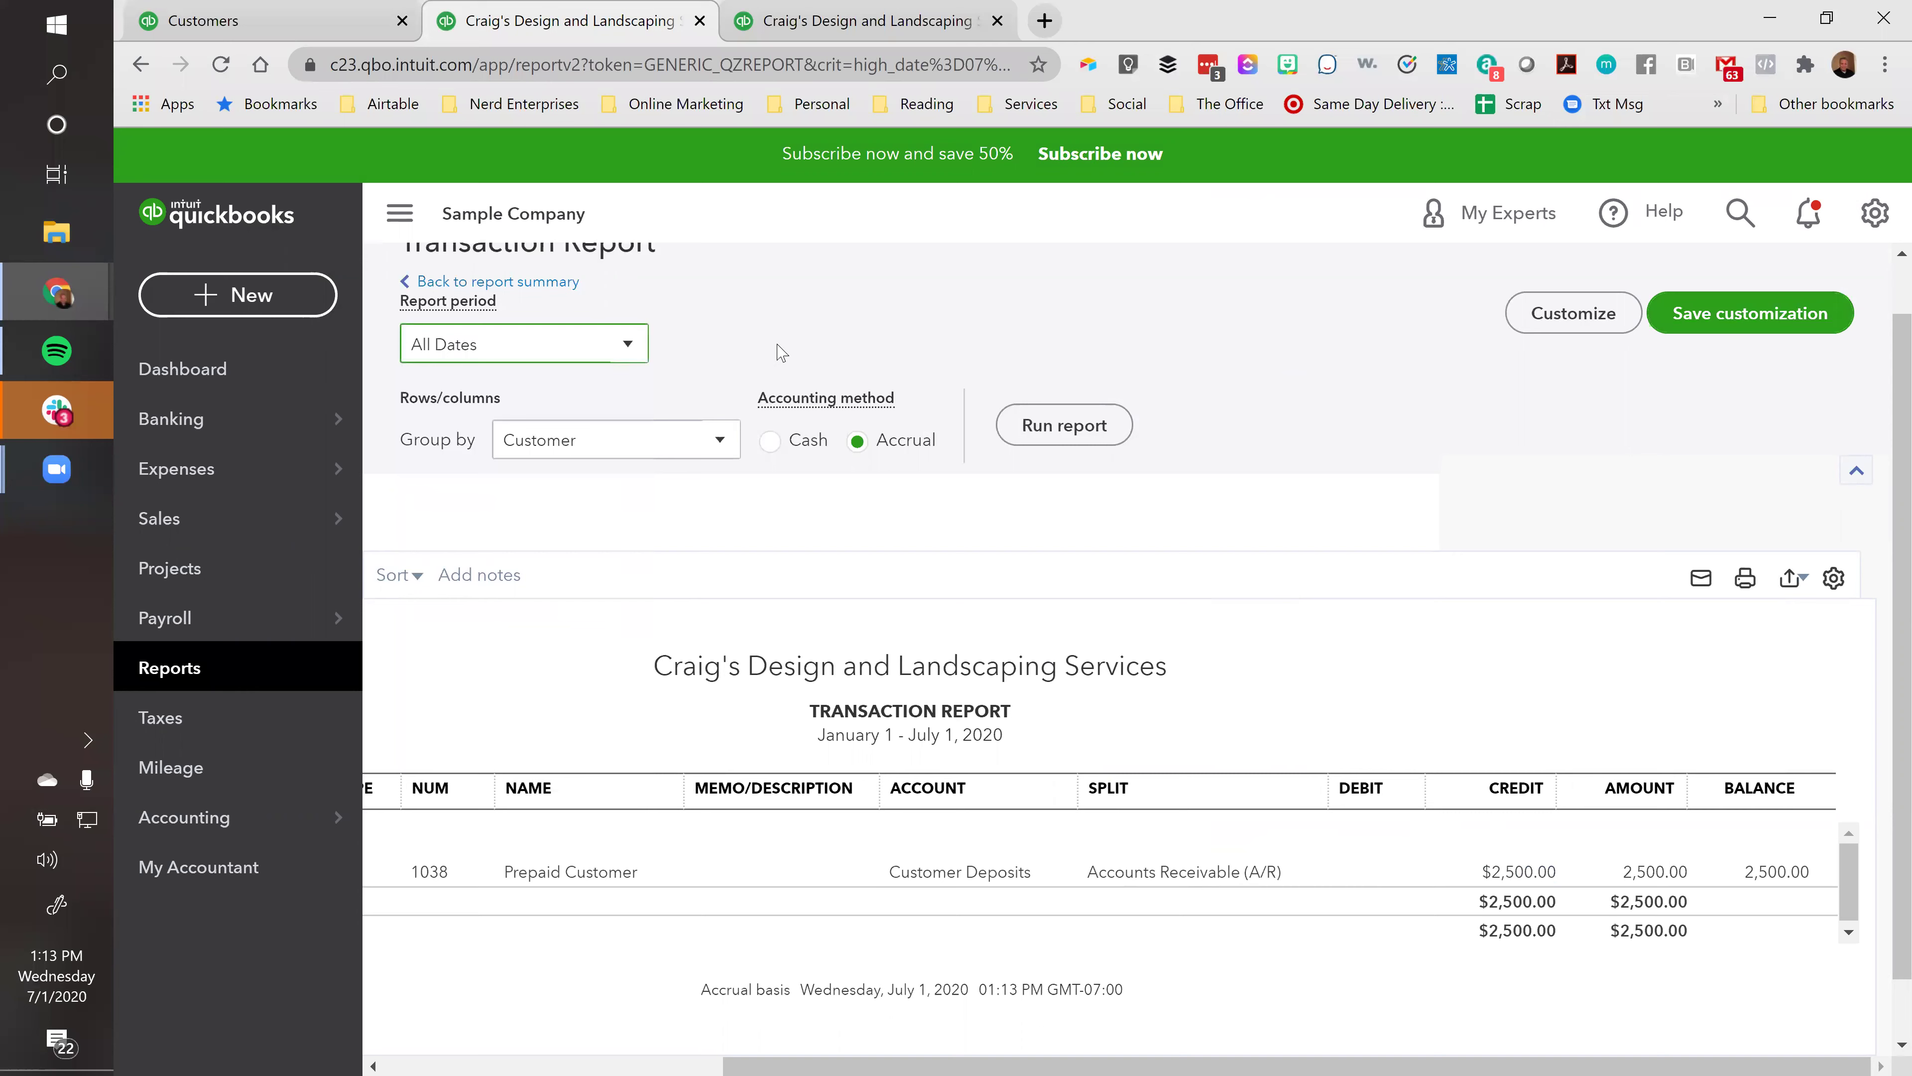
{"action": "left_click", "coordinate": [631, 341]}
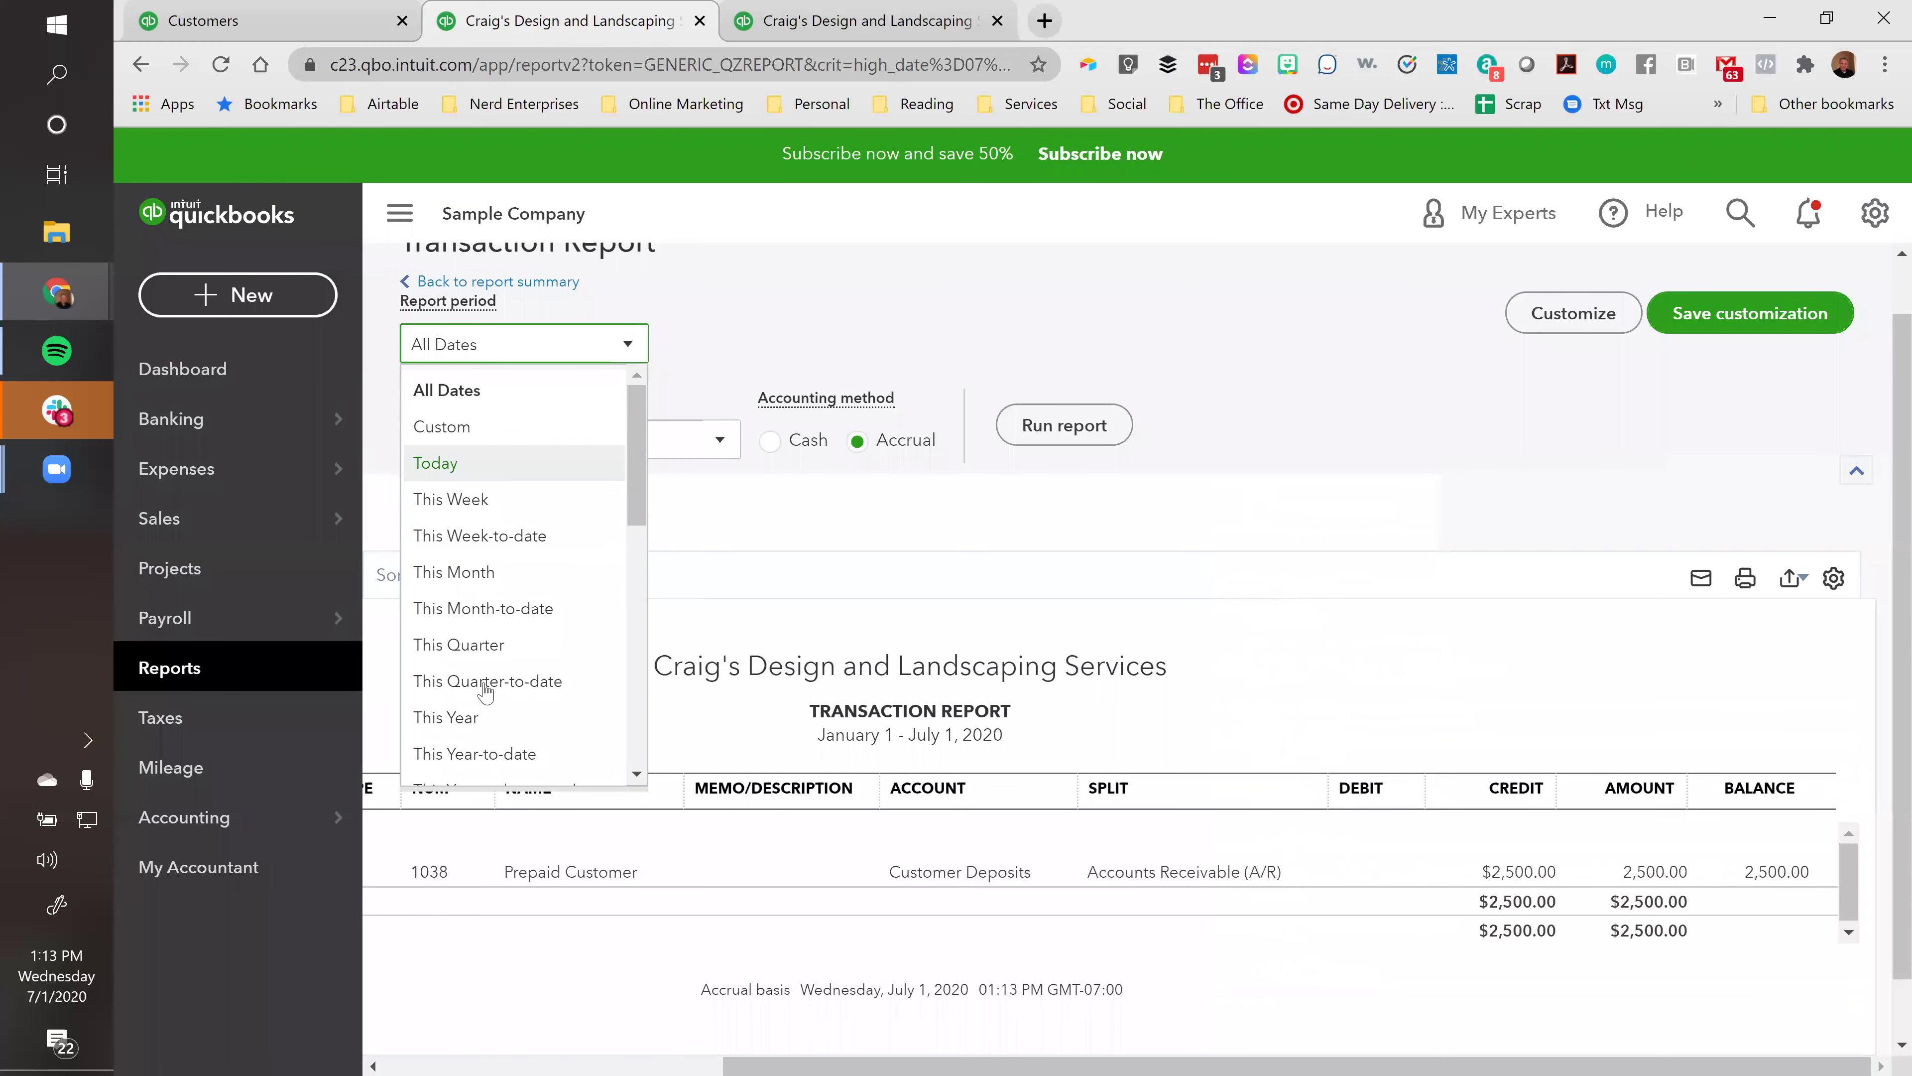
{"action": "left_click", "coordinate": [482, 717]}
{"action": "left_click", "coordinate": [1073, 427]}
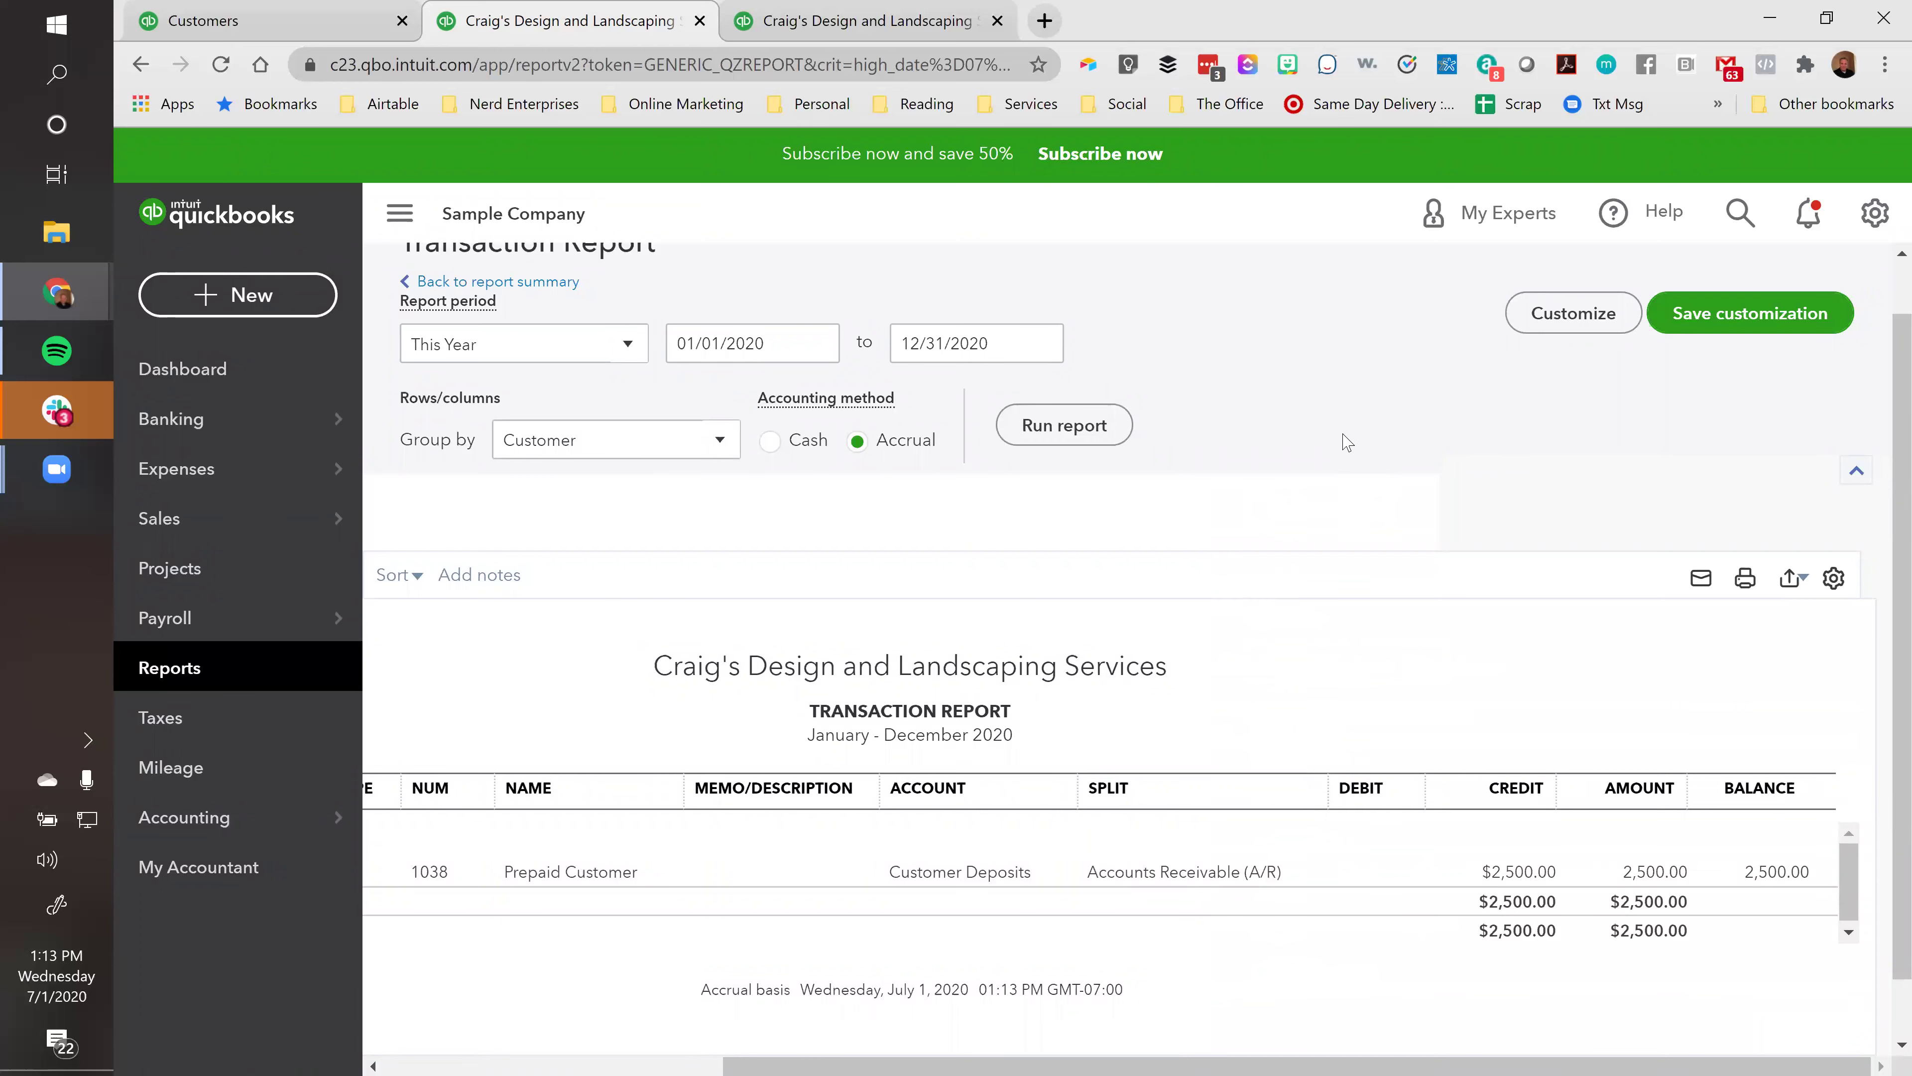
- Save the customization as 'Customer Deposits' in a newly created report group
{"action": "left_click", "coordinate": [1703, 315]}
{"action": "type", "text": "Customer Deposits"}
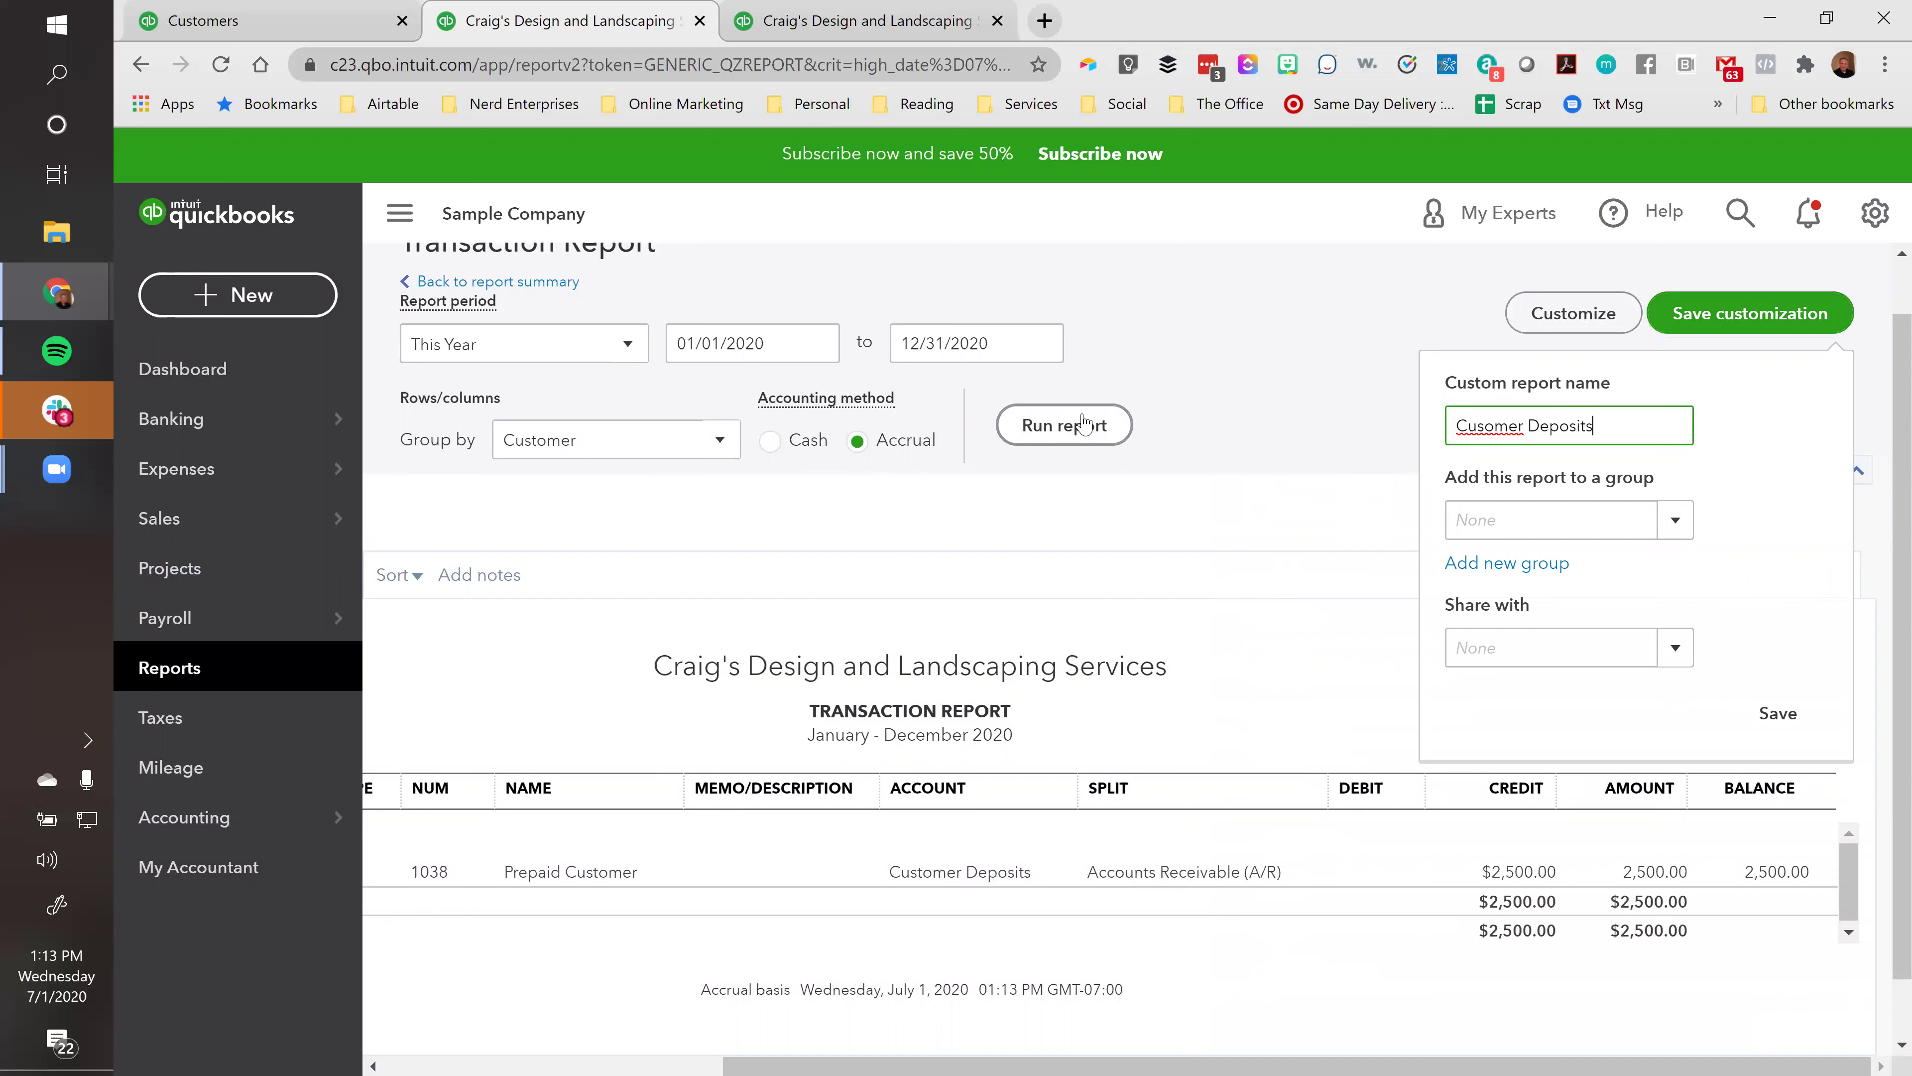
{"action": "type", "text": "t"}
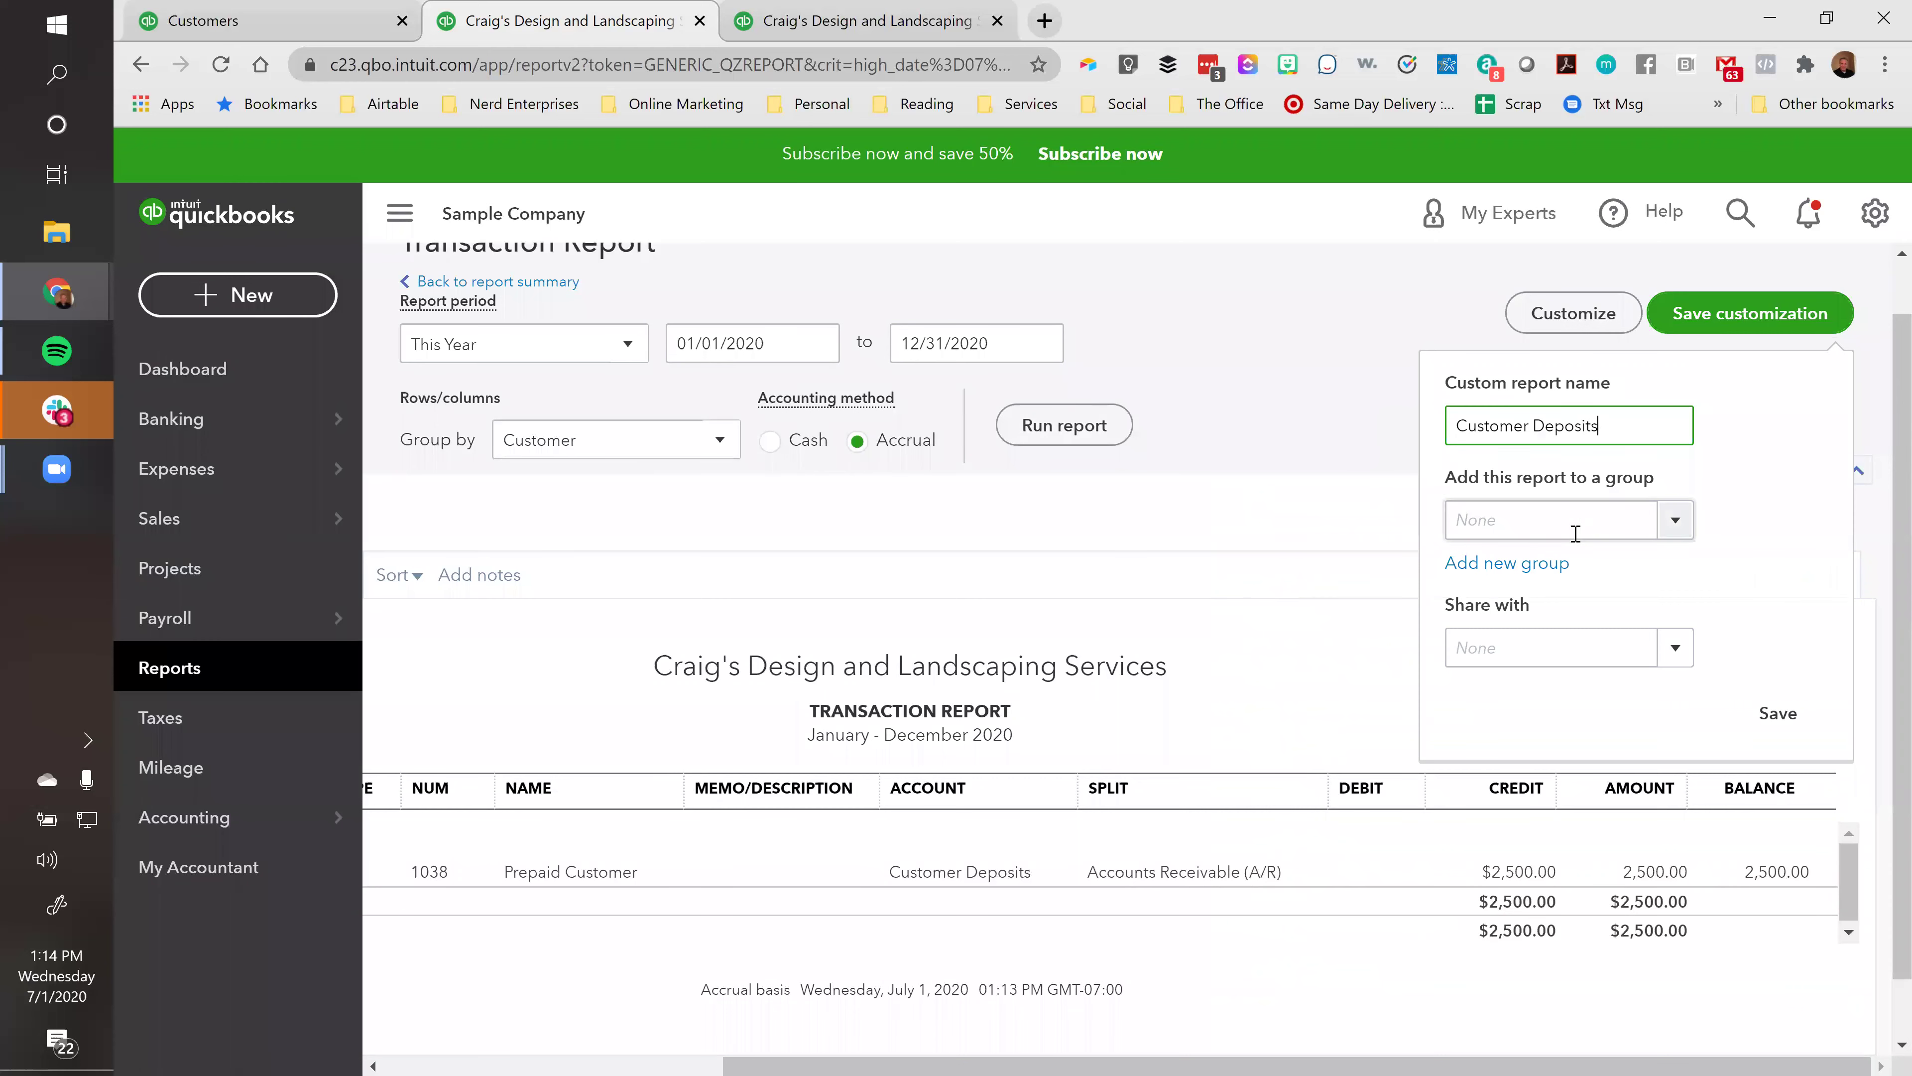
{"action": "left_click", "coordinate": [1499, 563]}
{"action": "left_click", "coordinate": [1509, 622]}
{"action": "type", "text": "Seth's Customer Deposits"}
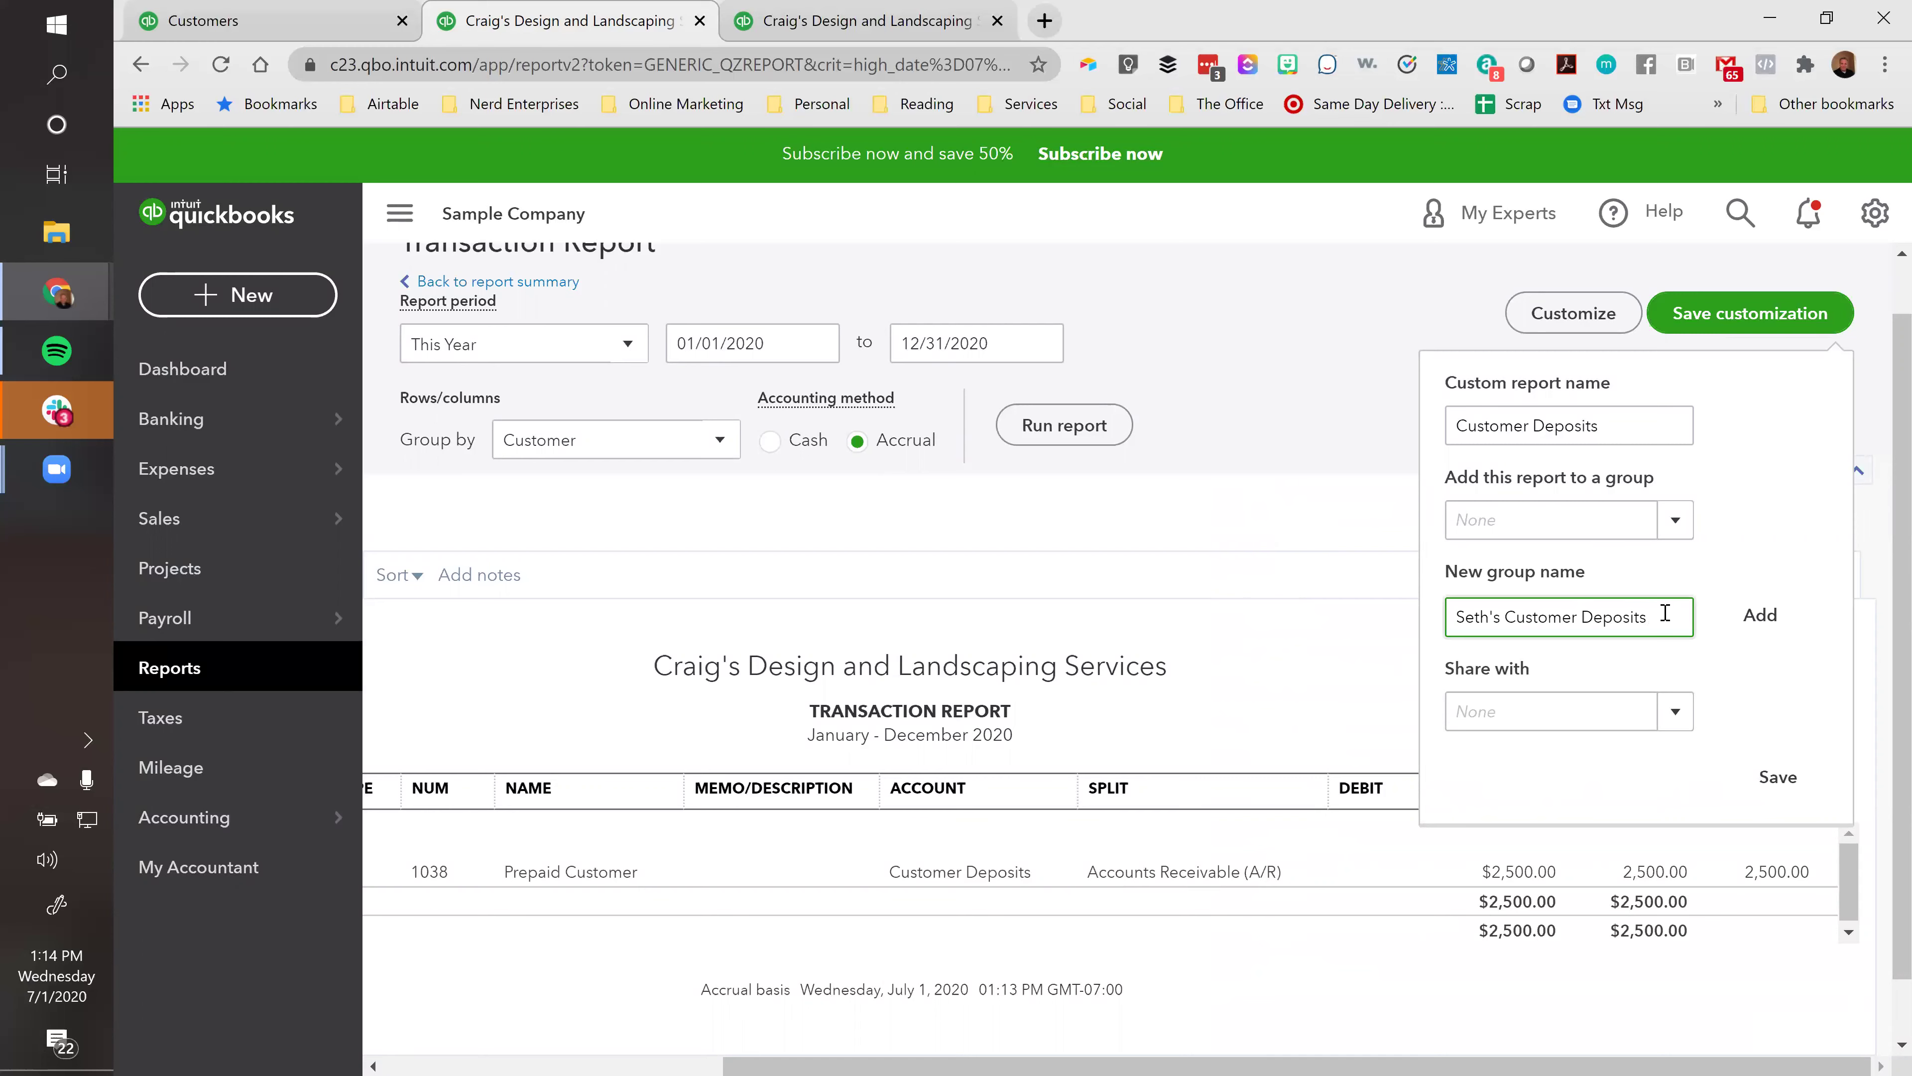
{"action": "left_click", "coordinate": [1759, 615]}
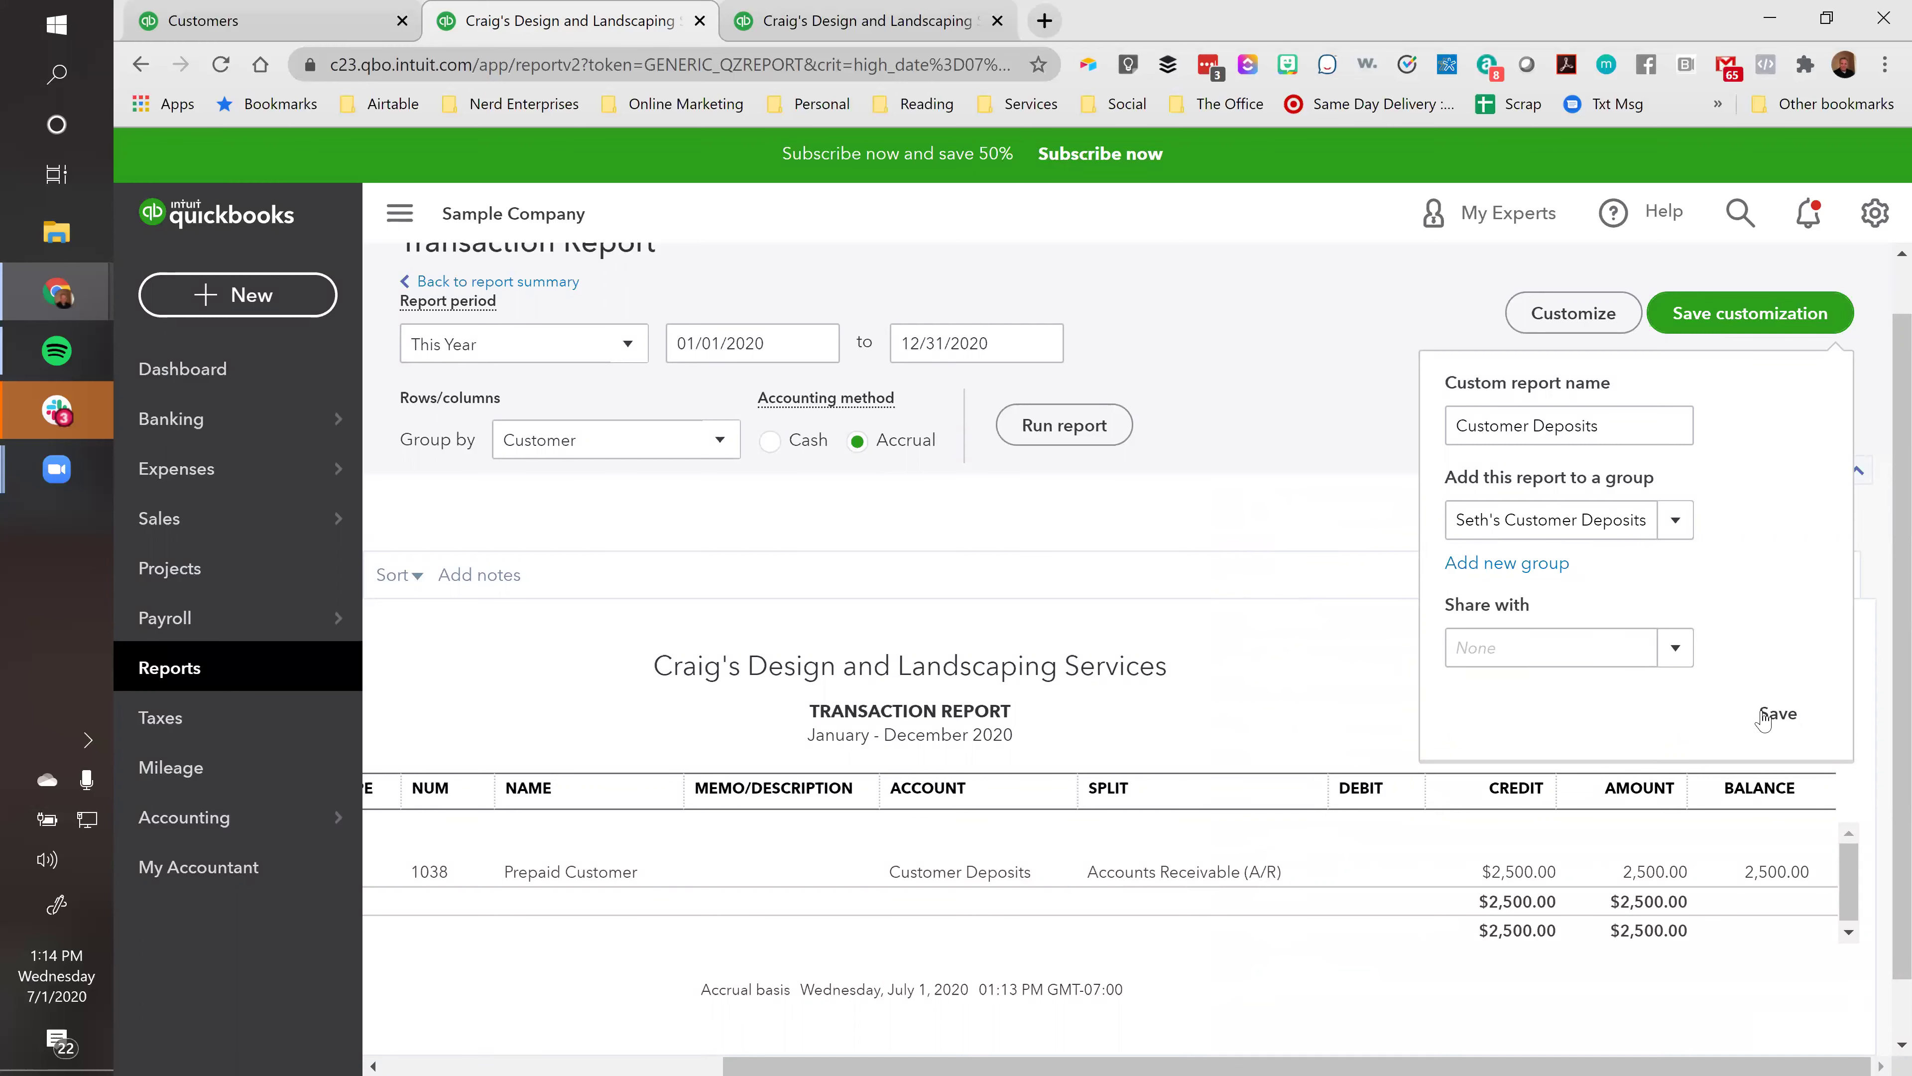
{"action": "left_click", "coordinate": [1776, 713]}
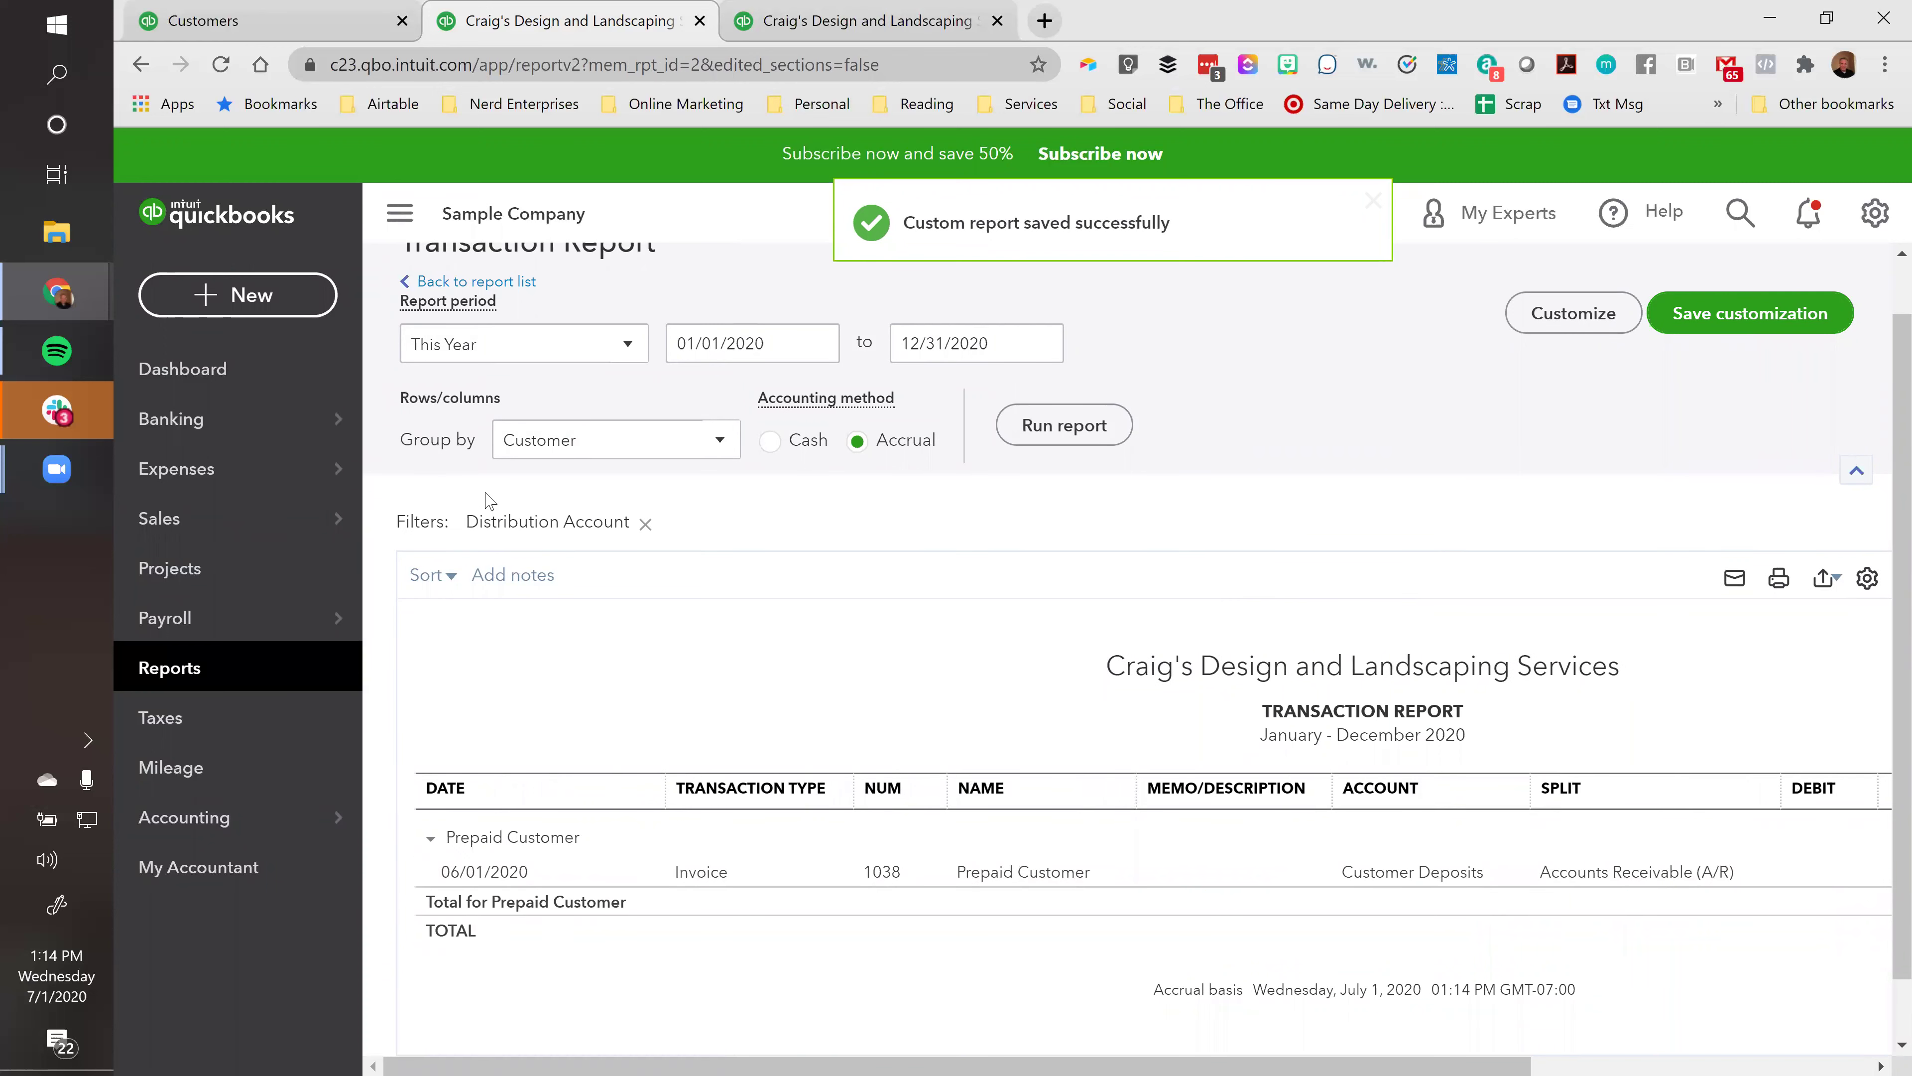
{"action": "left_click", "coordinate": [278, 31]}
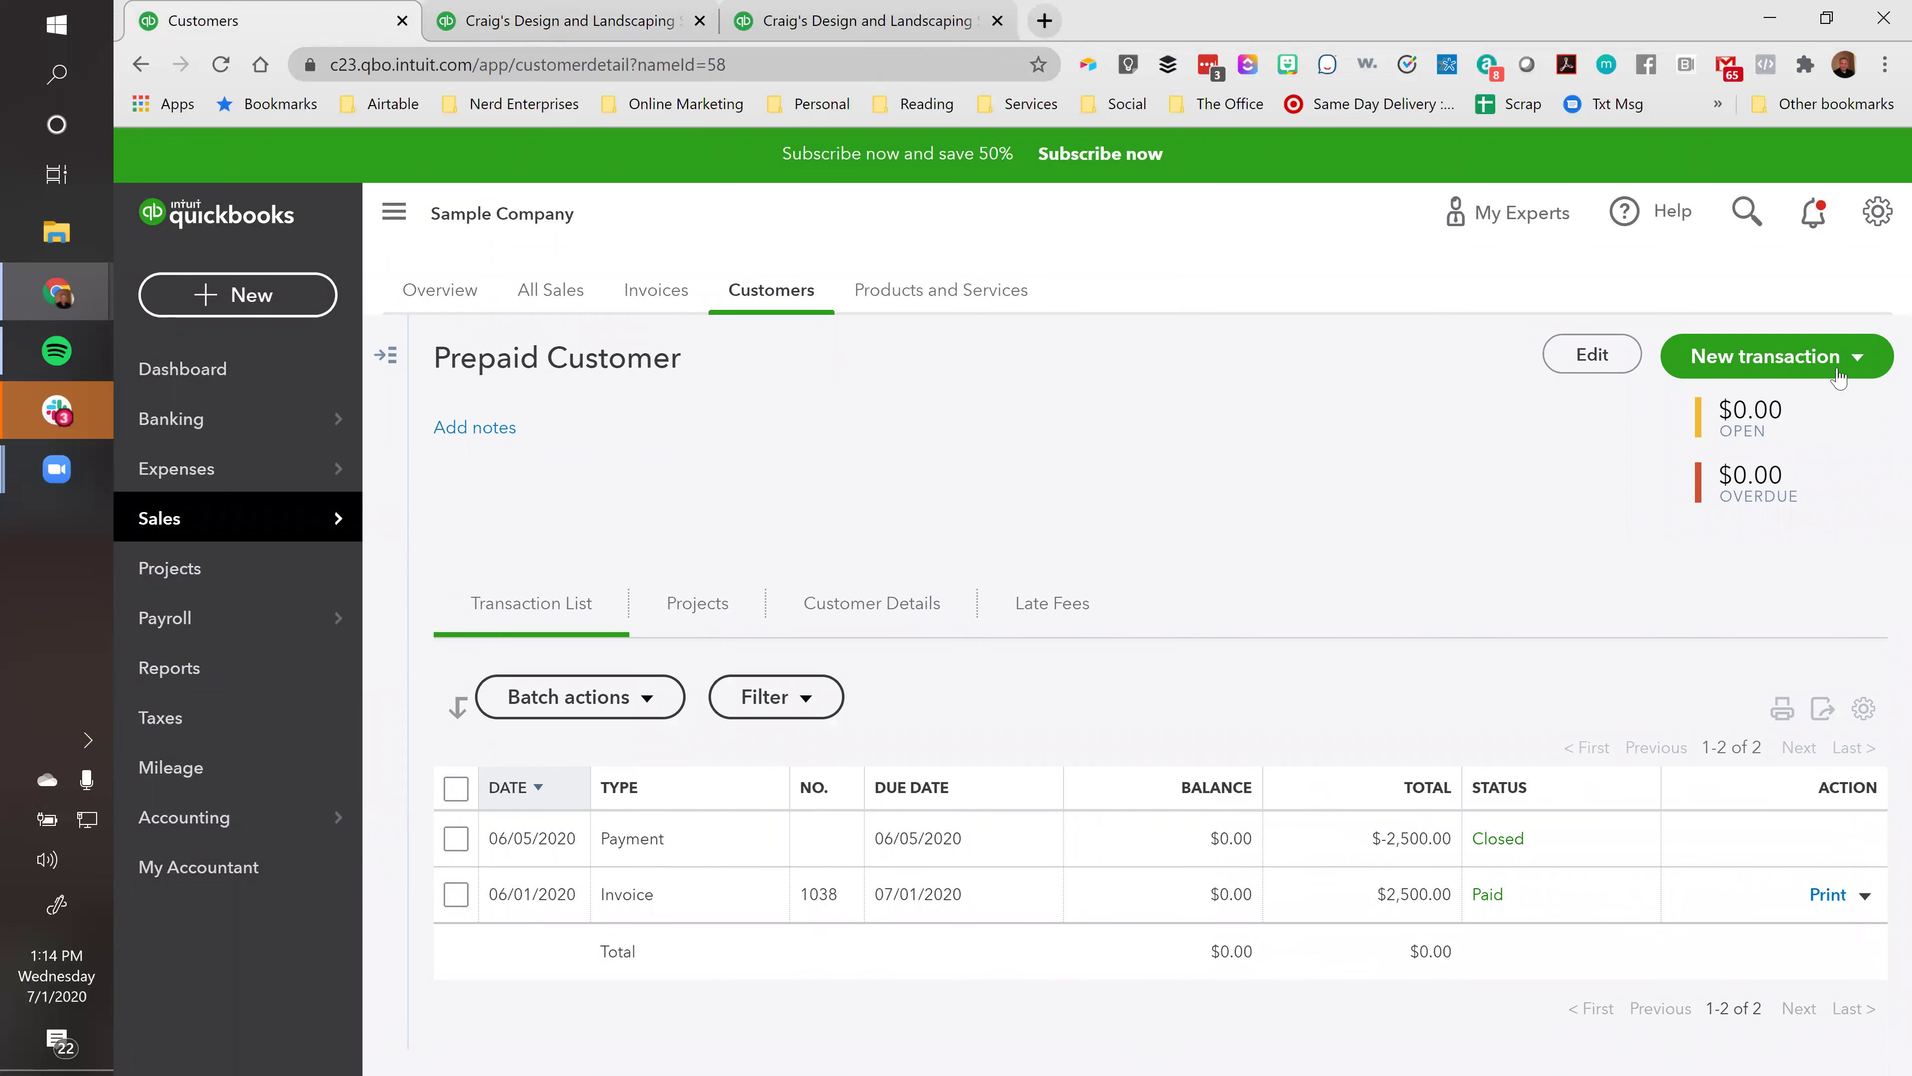
- Start a new invoice for Prepaid Customer from the New transaction menu
{"action": "left_click", "coordinate": [1768, 370]}
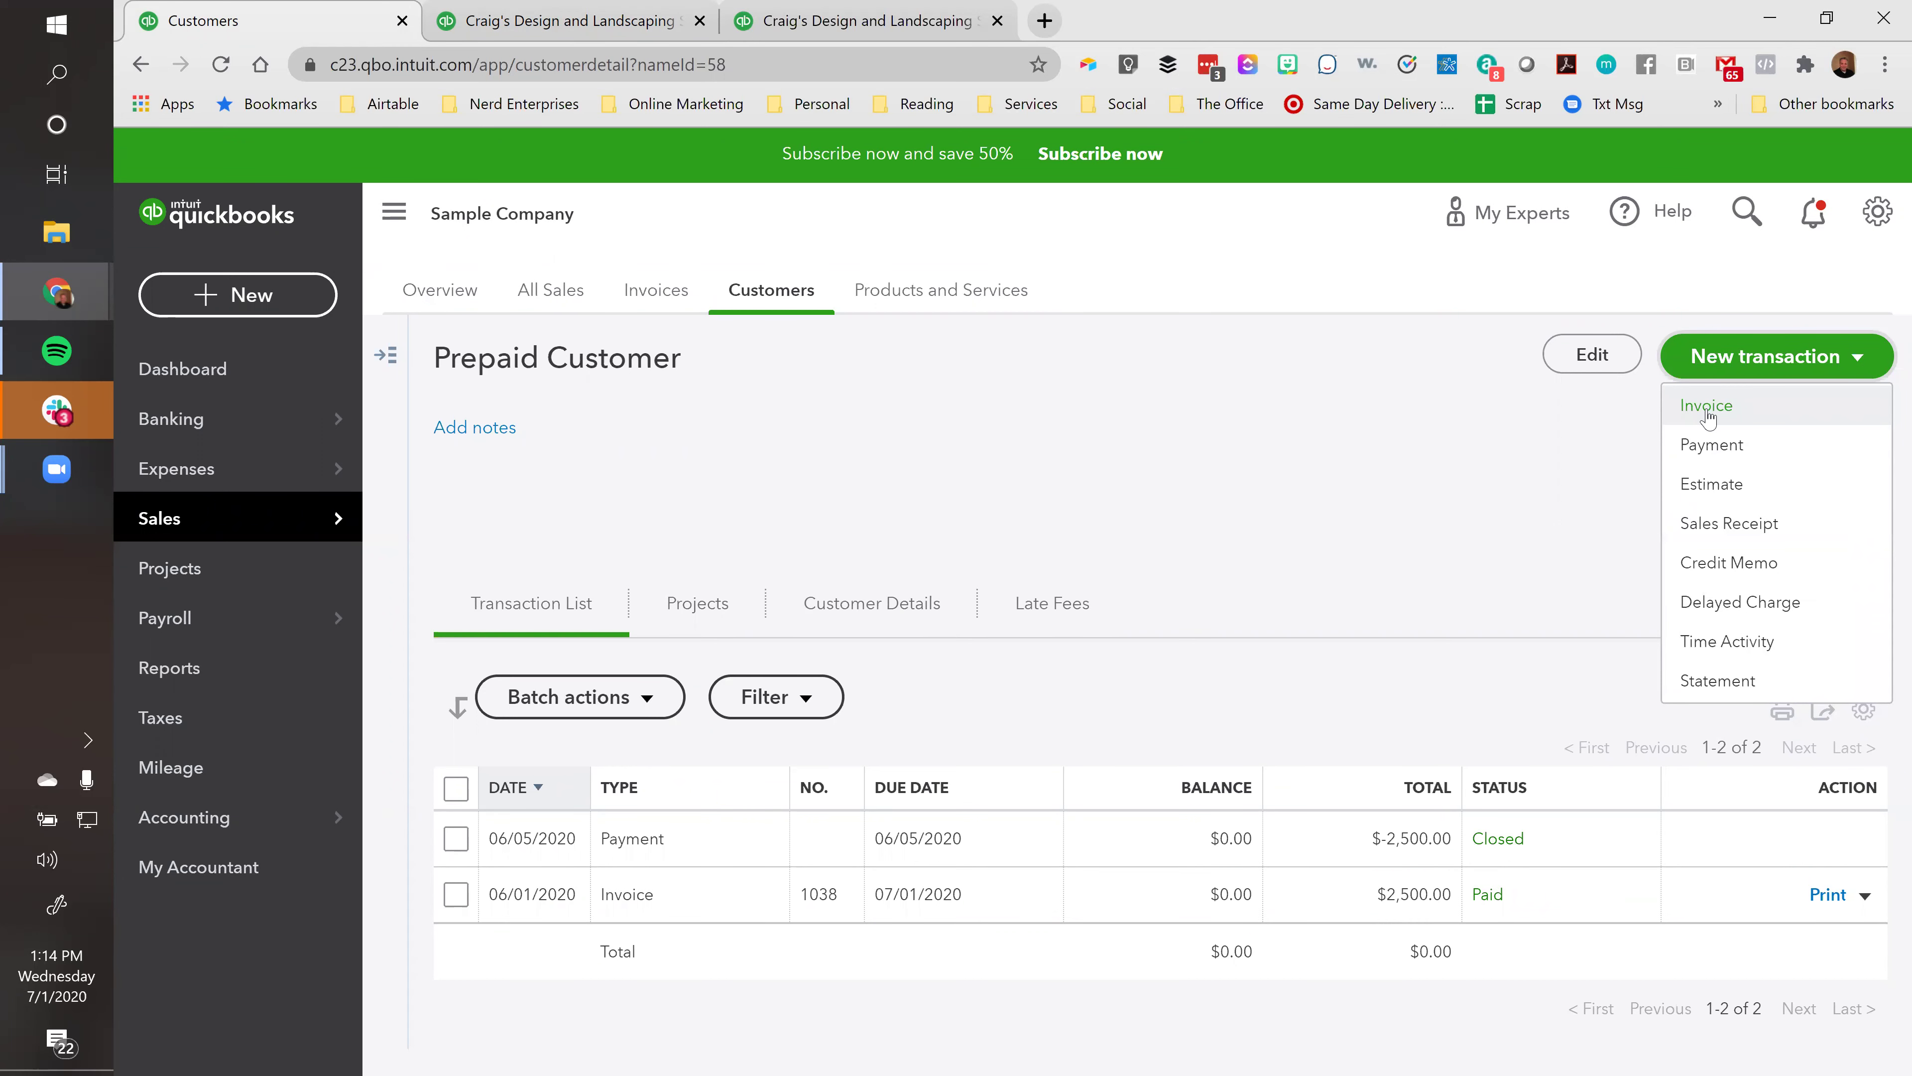
{"action": "left_click", "coordinate": [1706, 407]}
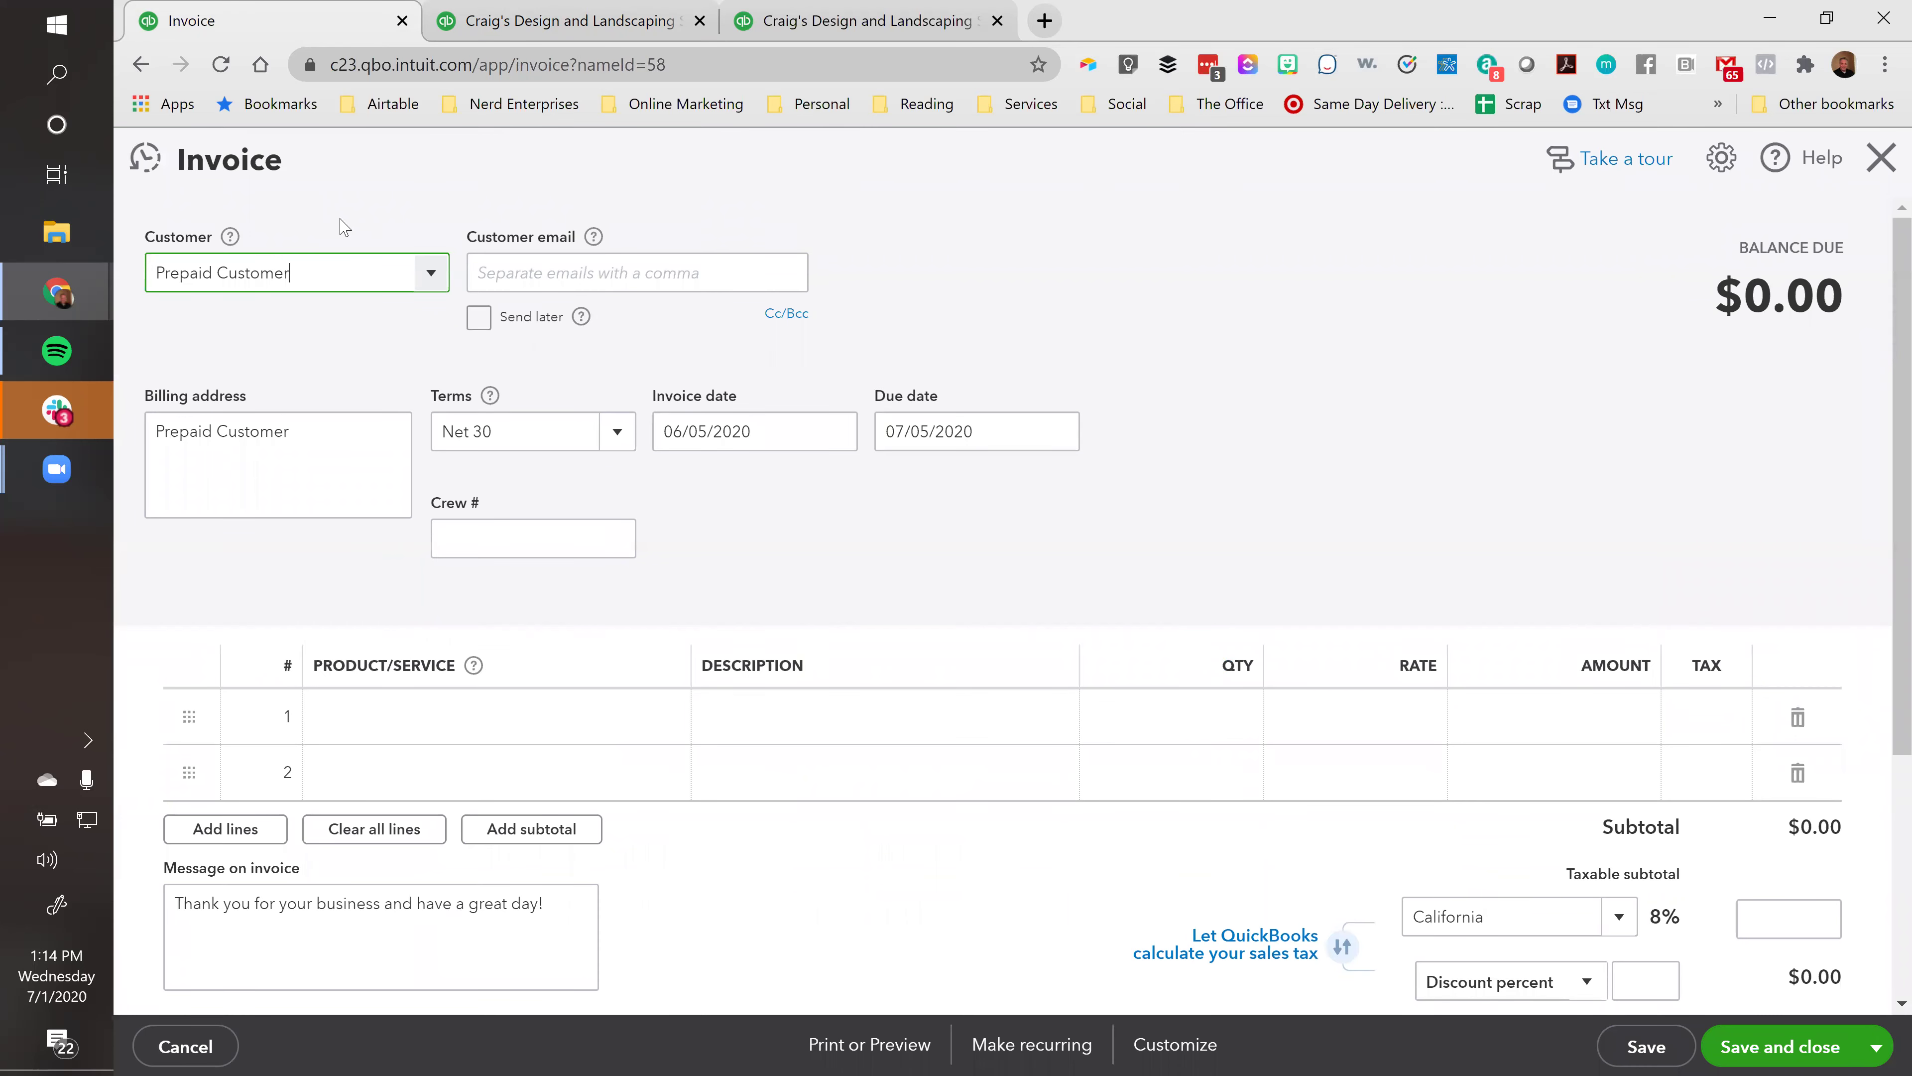
- Enter a Design item on line 1 with a rate of 1,000
{"action": "scroll", "coordinate": [670, 538], "scroll_direction": "down", "scroll_amount": 1}
{"action": "left_click", "coordinate": [440, 595]}
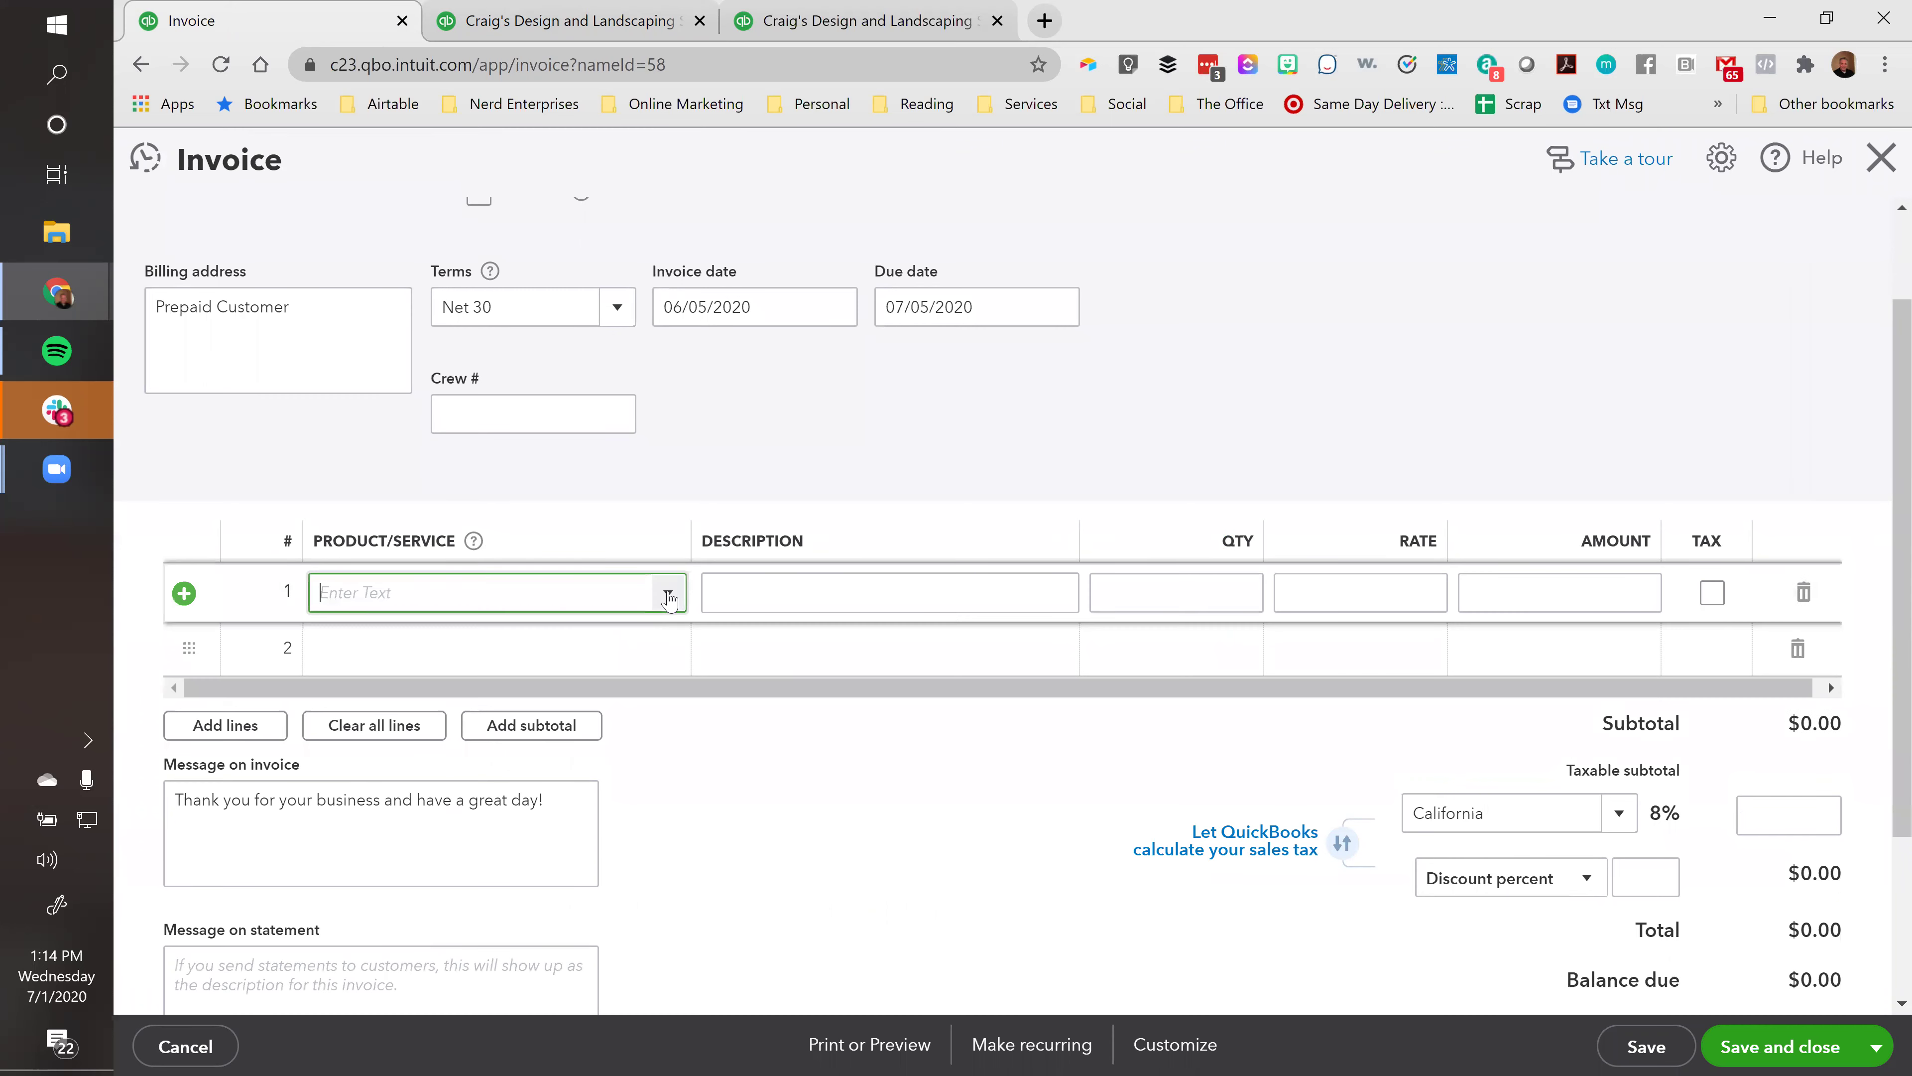
{"action": "type", "text": "lands"}
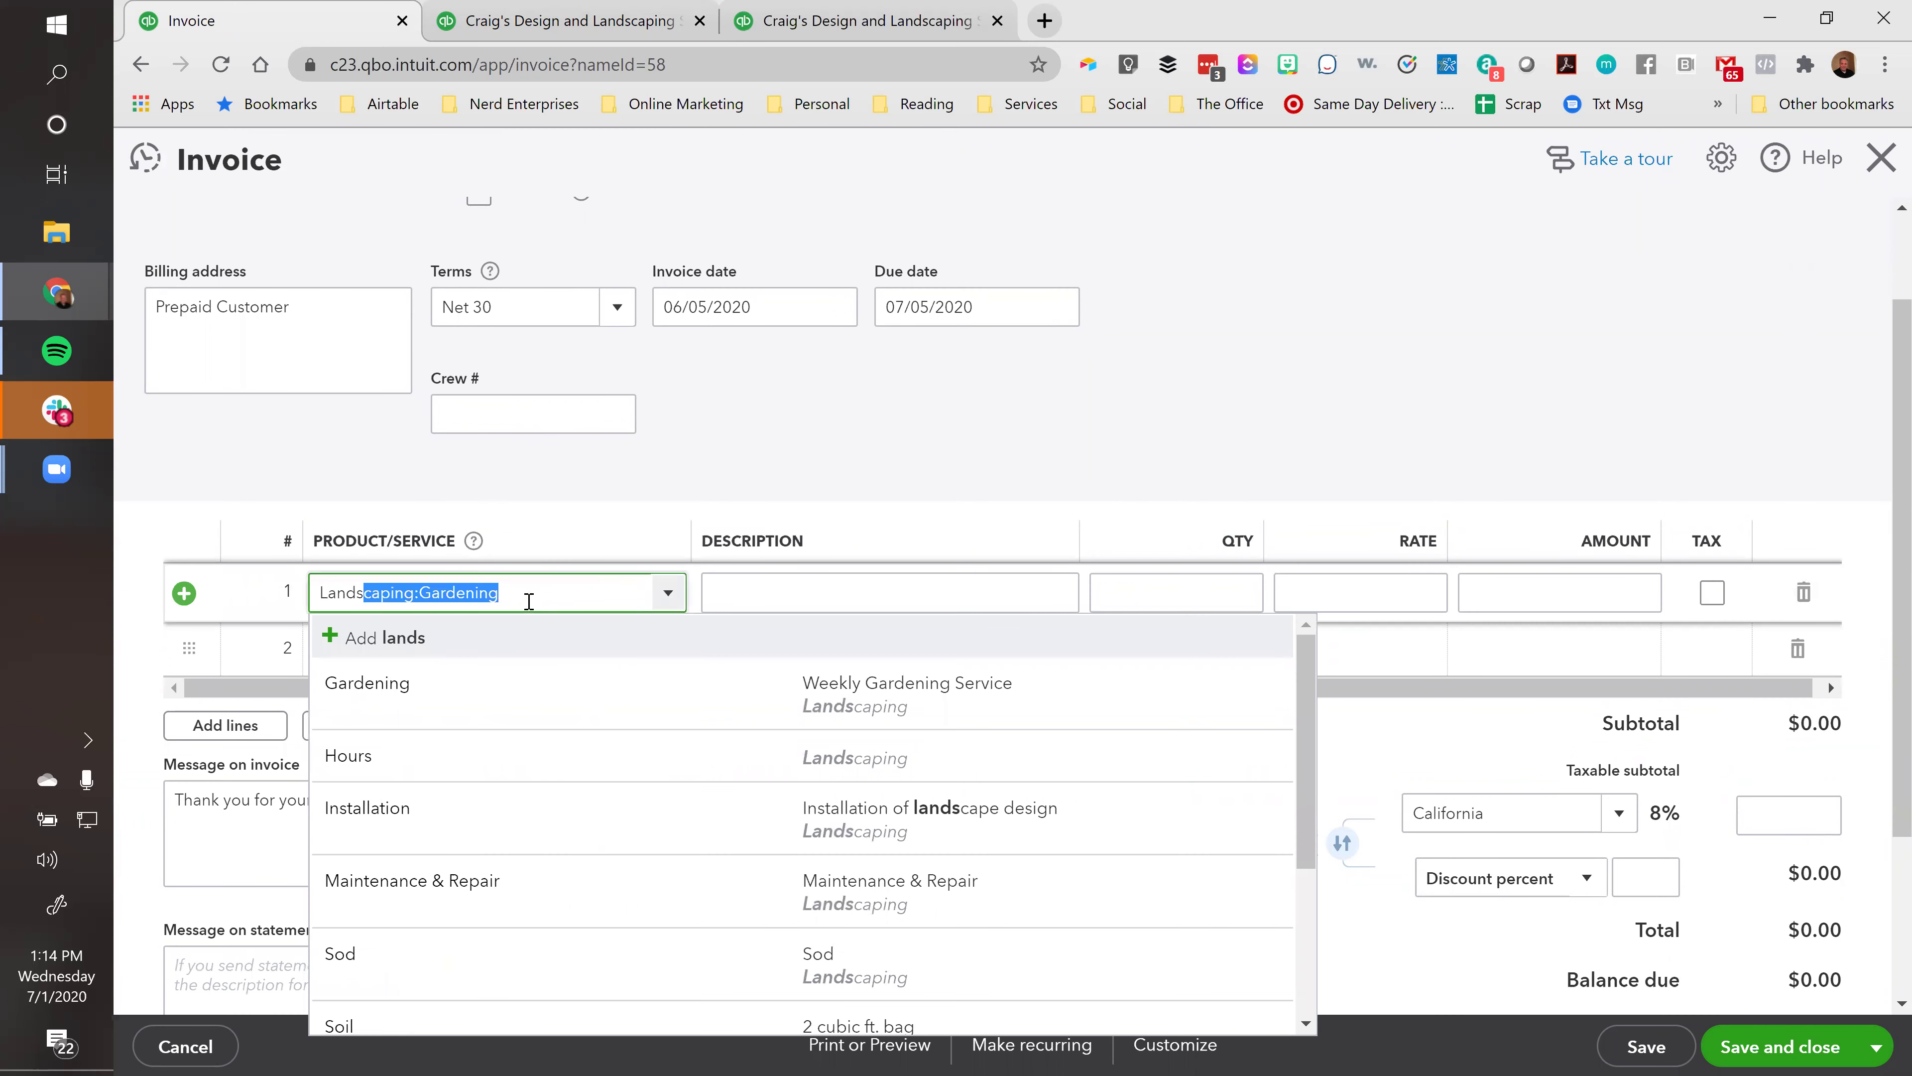
{"action": "scroll", "coordinate": [524, 855], "scroll_direction": "down", "scroll_amount": 3}
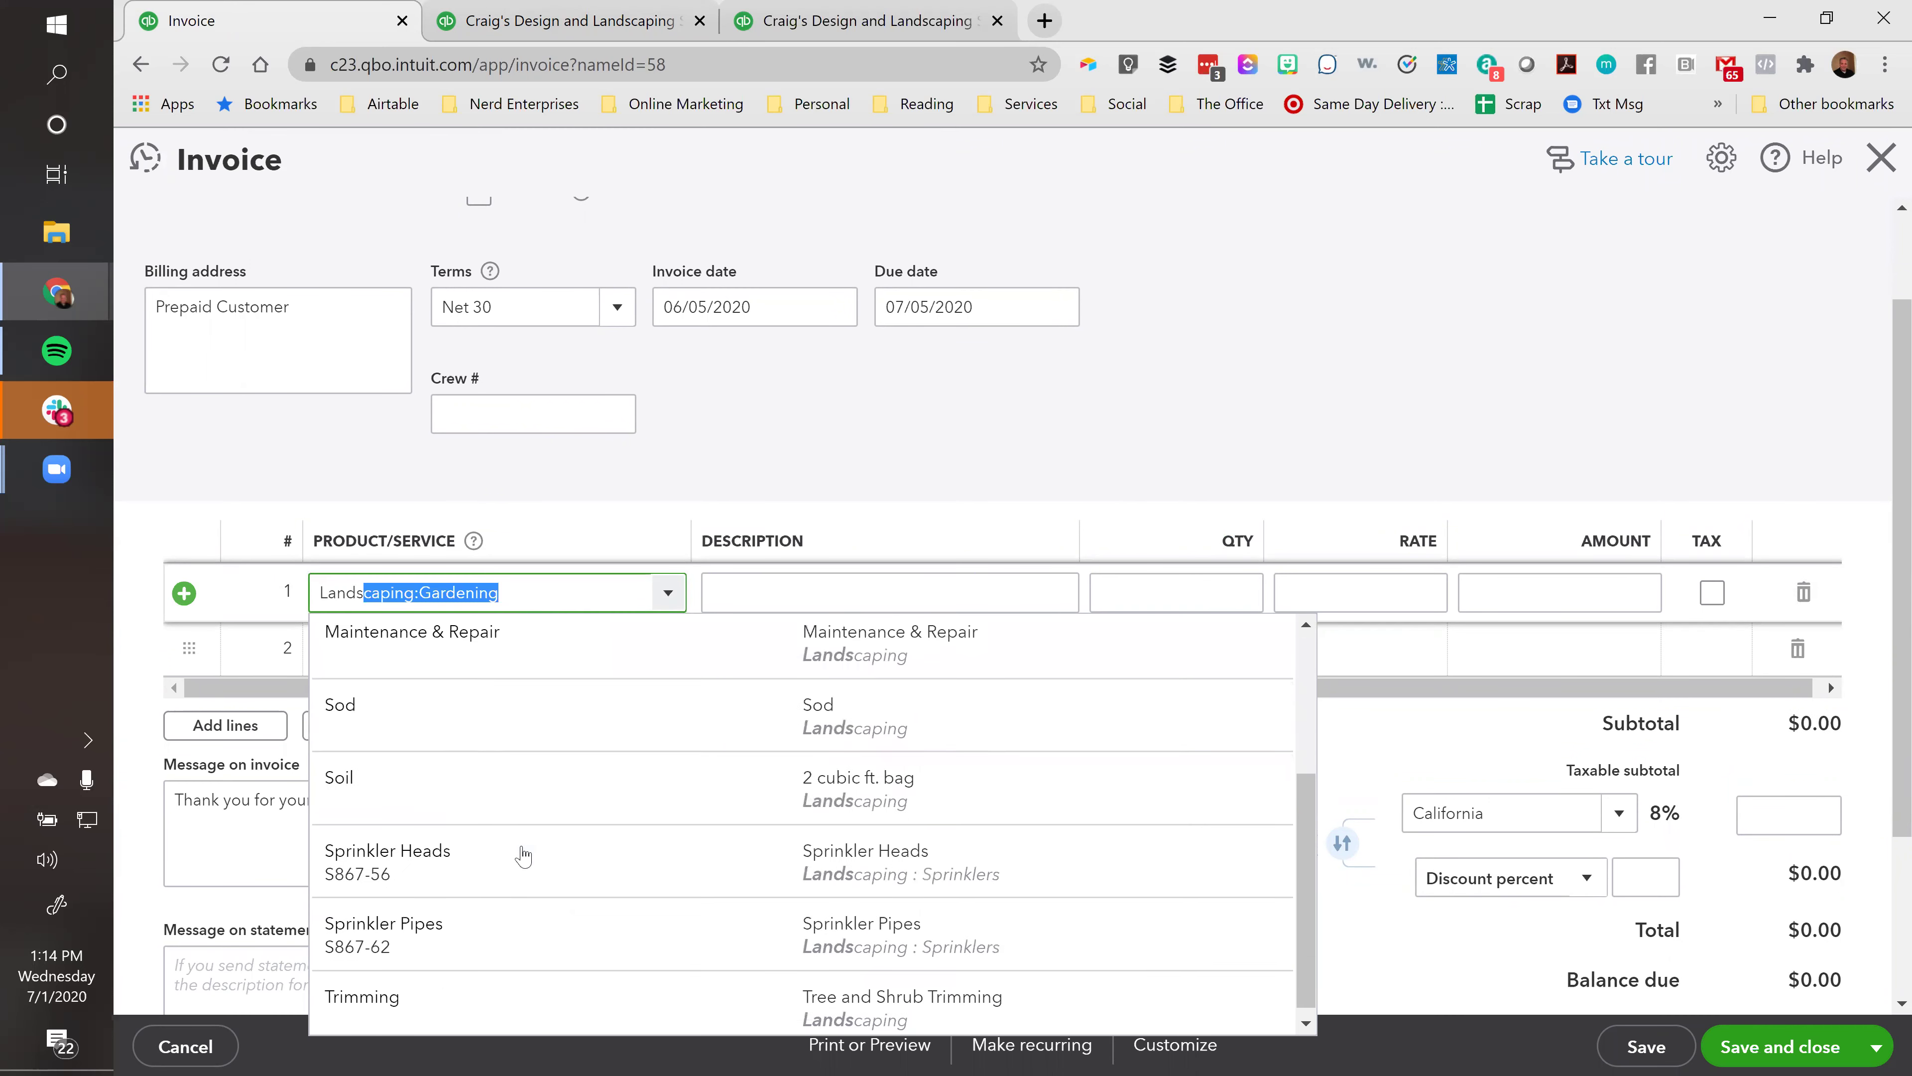
{"action": "scroll", "coordinate": [531, 860], "scroll_direction": "up", "scroll_amount": 3}
{"action": "key", "text": "ctrl+a"}
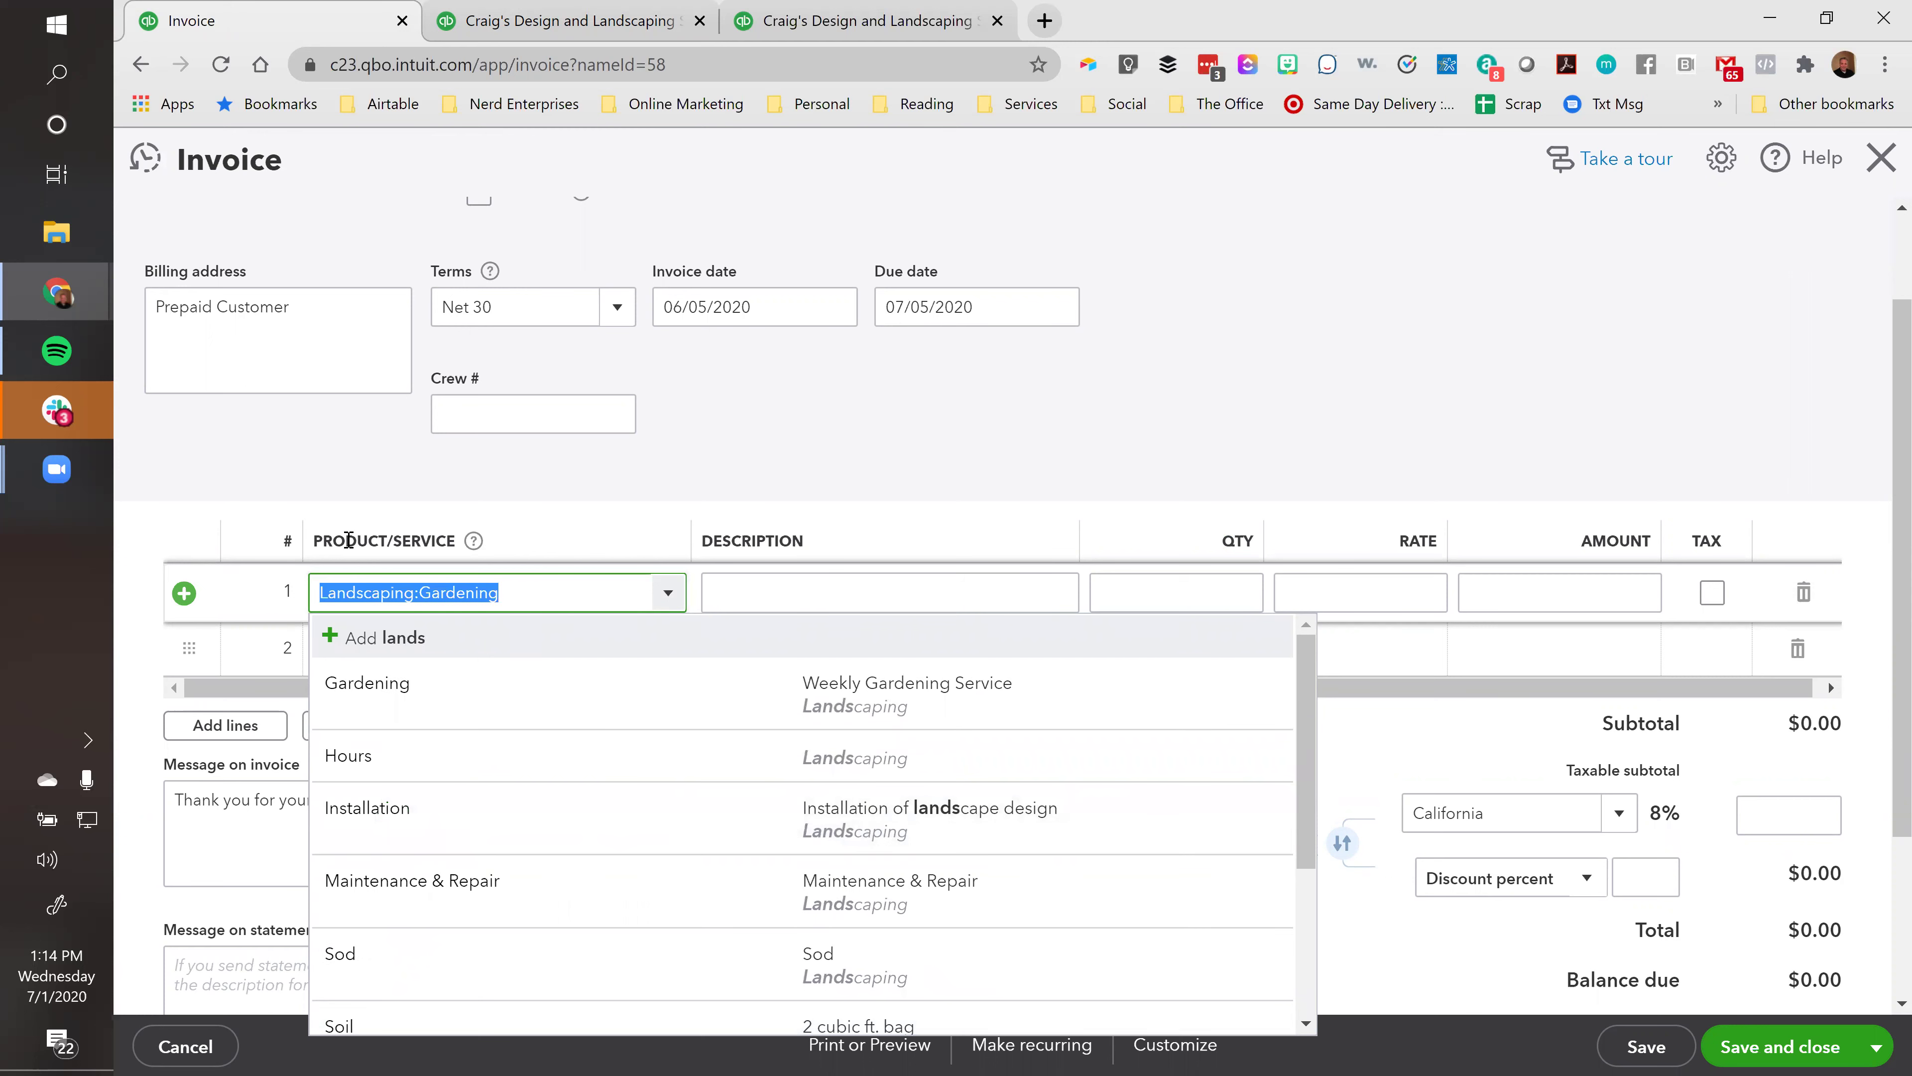
{"action": "type", "text": "des"}
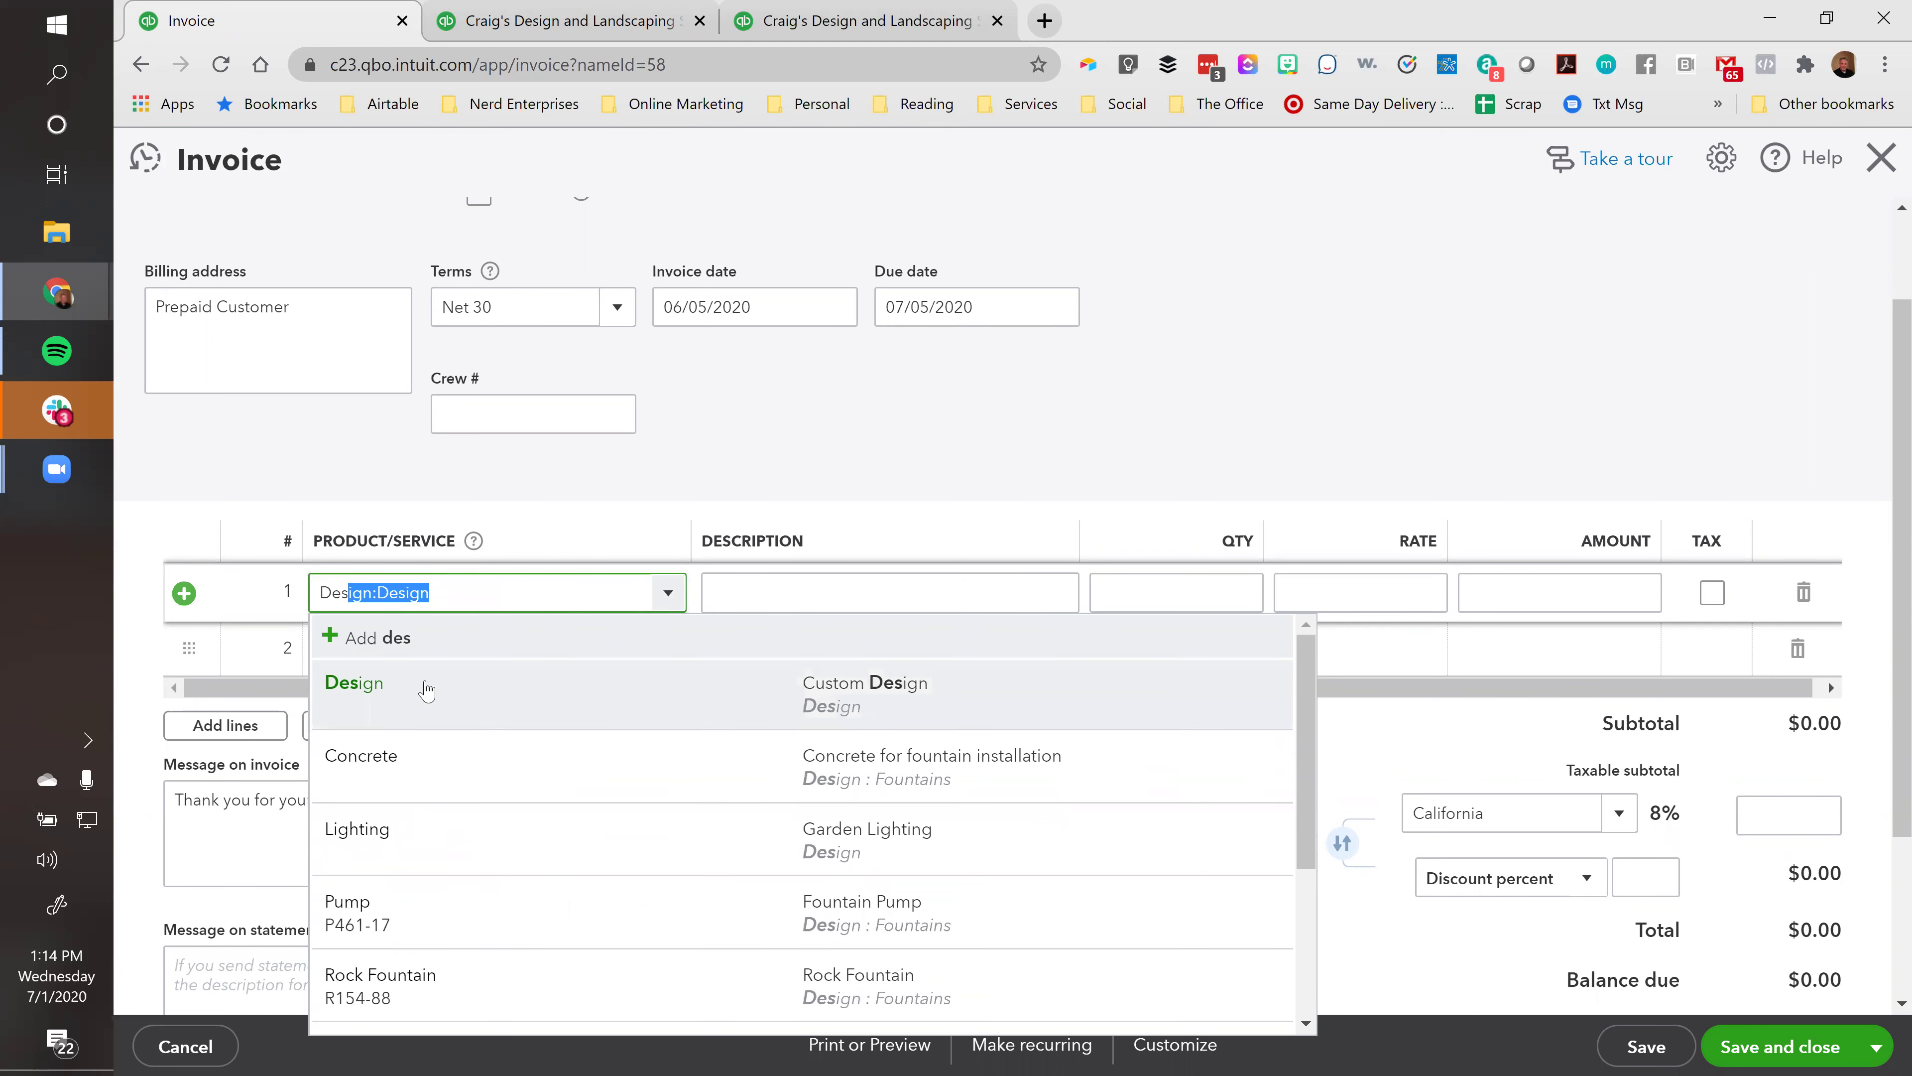
{"action": "left_click", "coordinate": [425, 686]}
{"action": "left_click", "coordinate": [1097, 608]}
{"action": "key", "text": "Tab"}
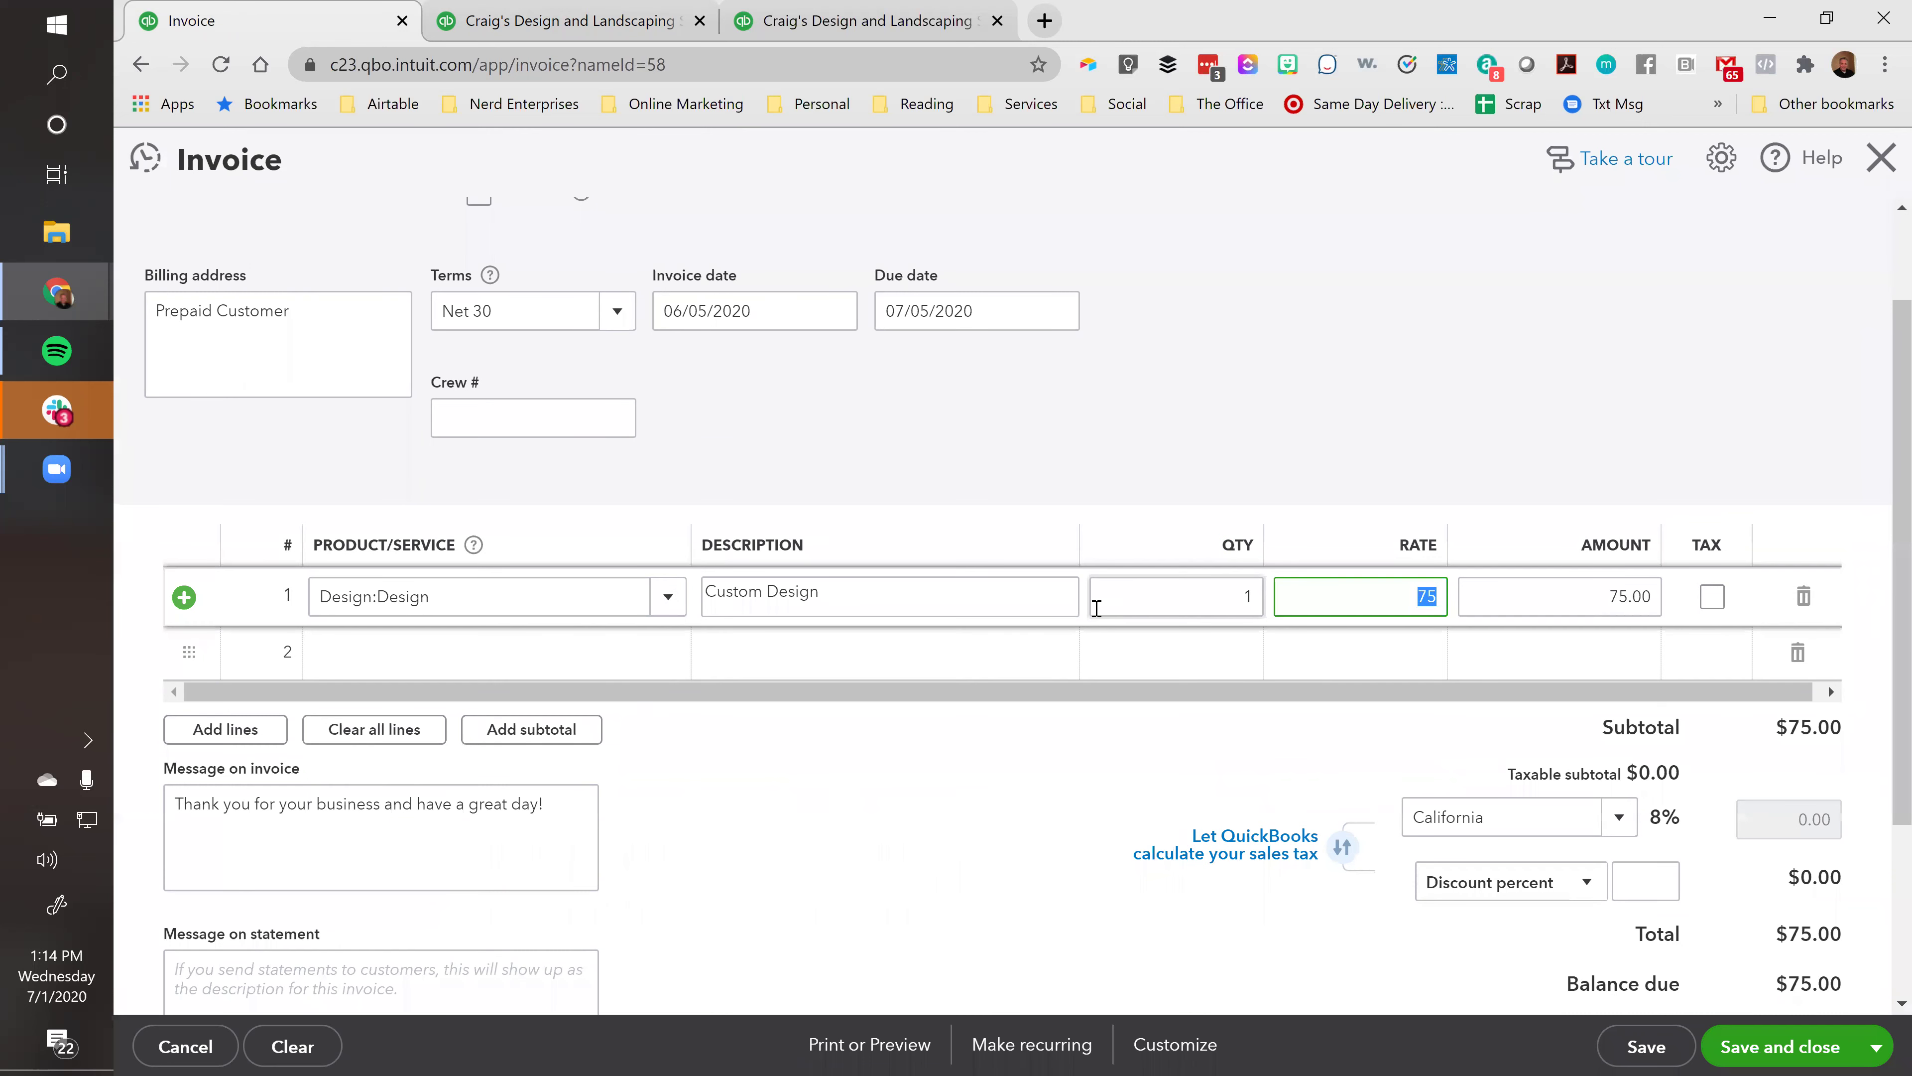
{"action": "type", "text": "1,0"}
{"action": "type", "text": "000"}
{"action": "key", "text": "Tab"}
{"action": "key", "text": "Tab"}
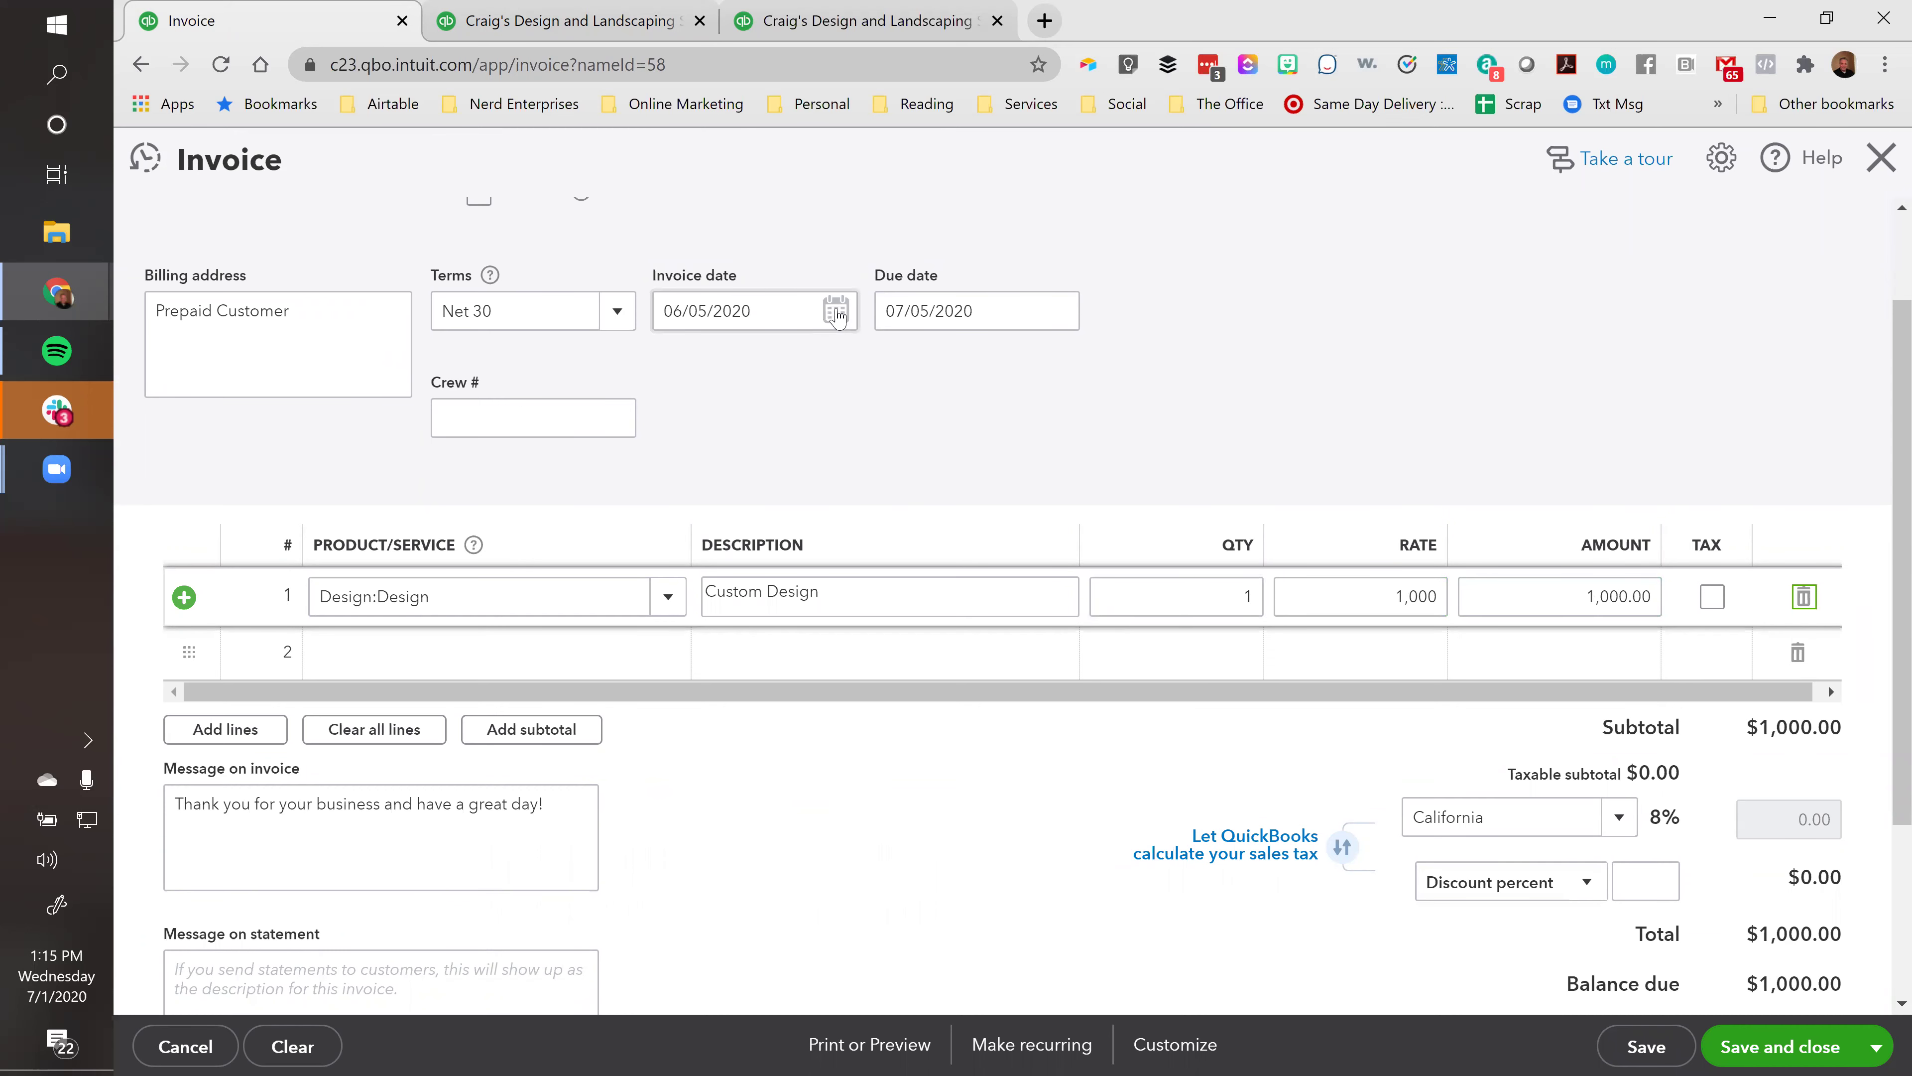
- Date the invoice 07/01/2020, due 07/31/2020, and save and close it
{"action": "left_click", "coordinate": [835, 314]}
{"action": "left_click", "coordinate": [886, 373]}
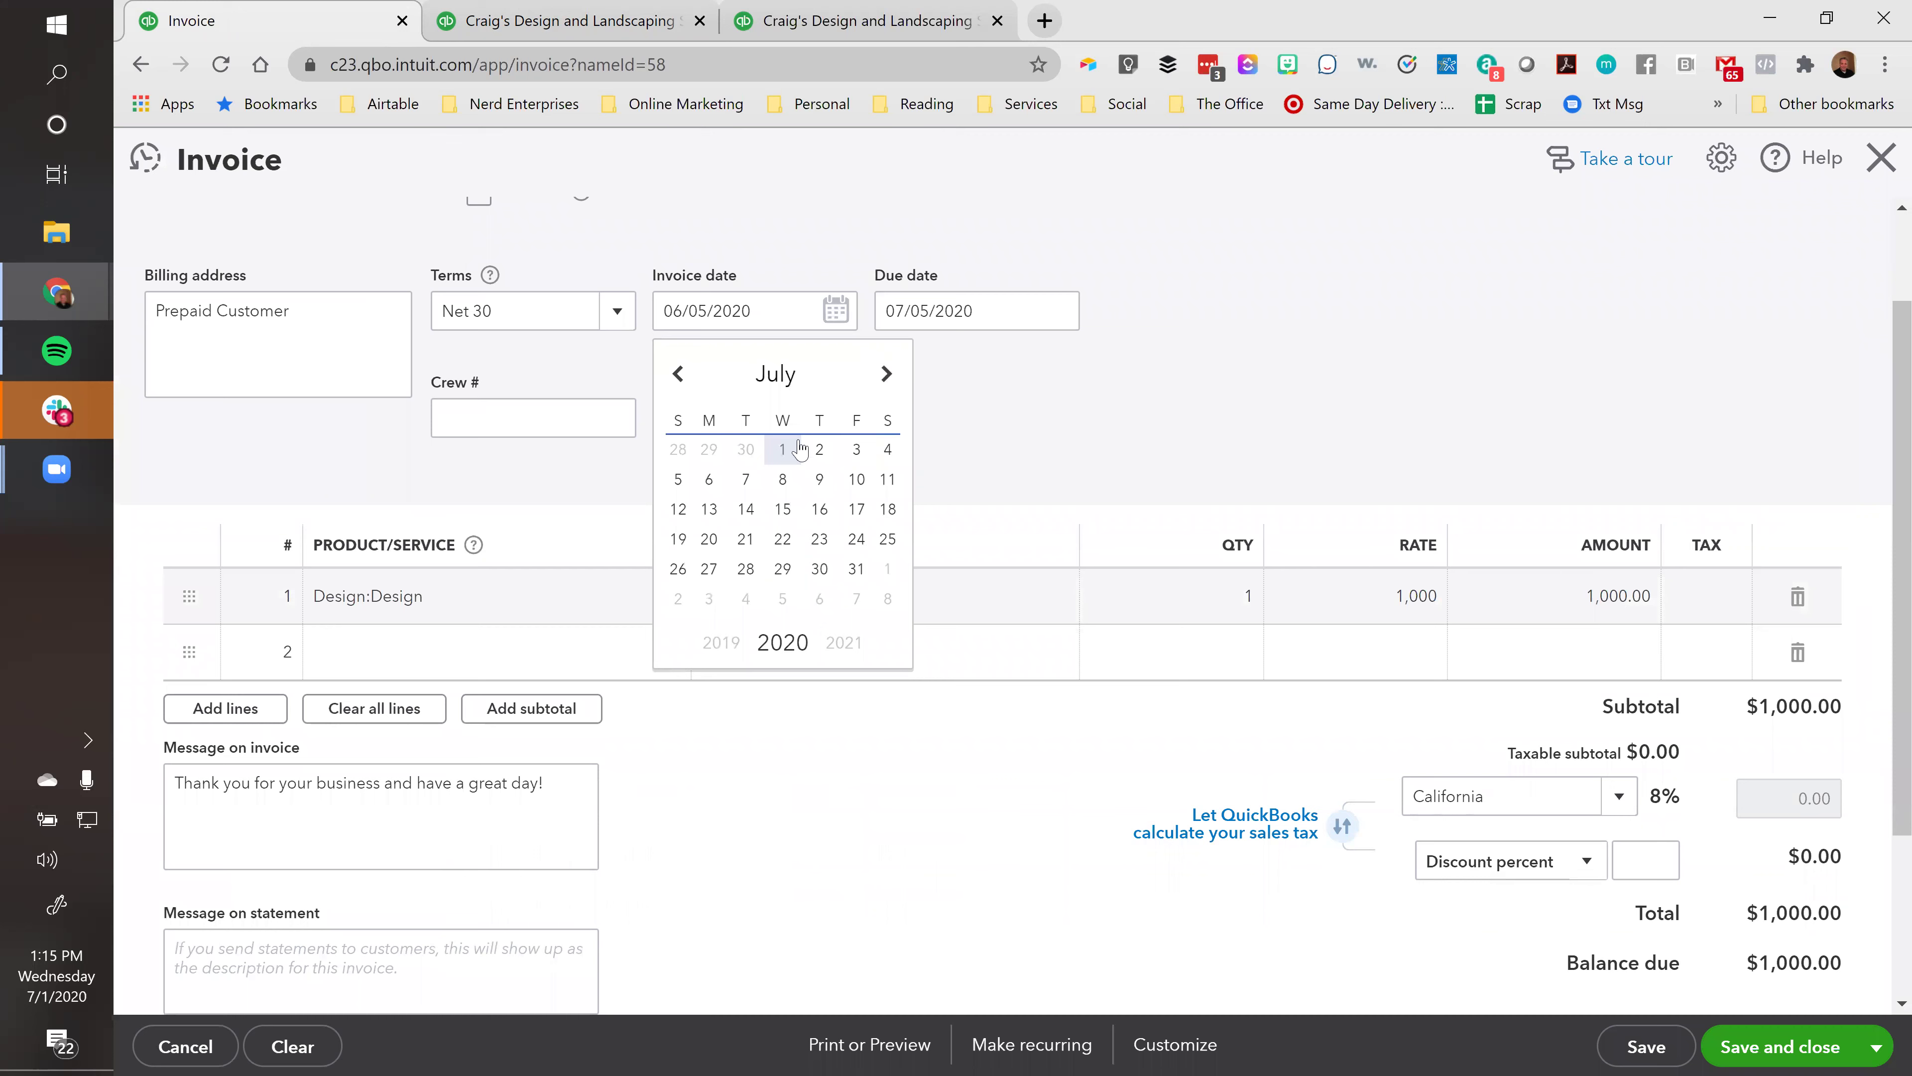
{"action": "left_click", "coordinate": [782, 449]}
{"action": "key", "text": "Tab"}
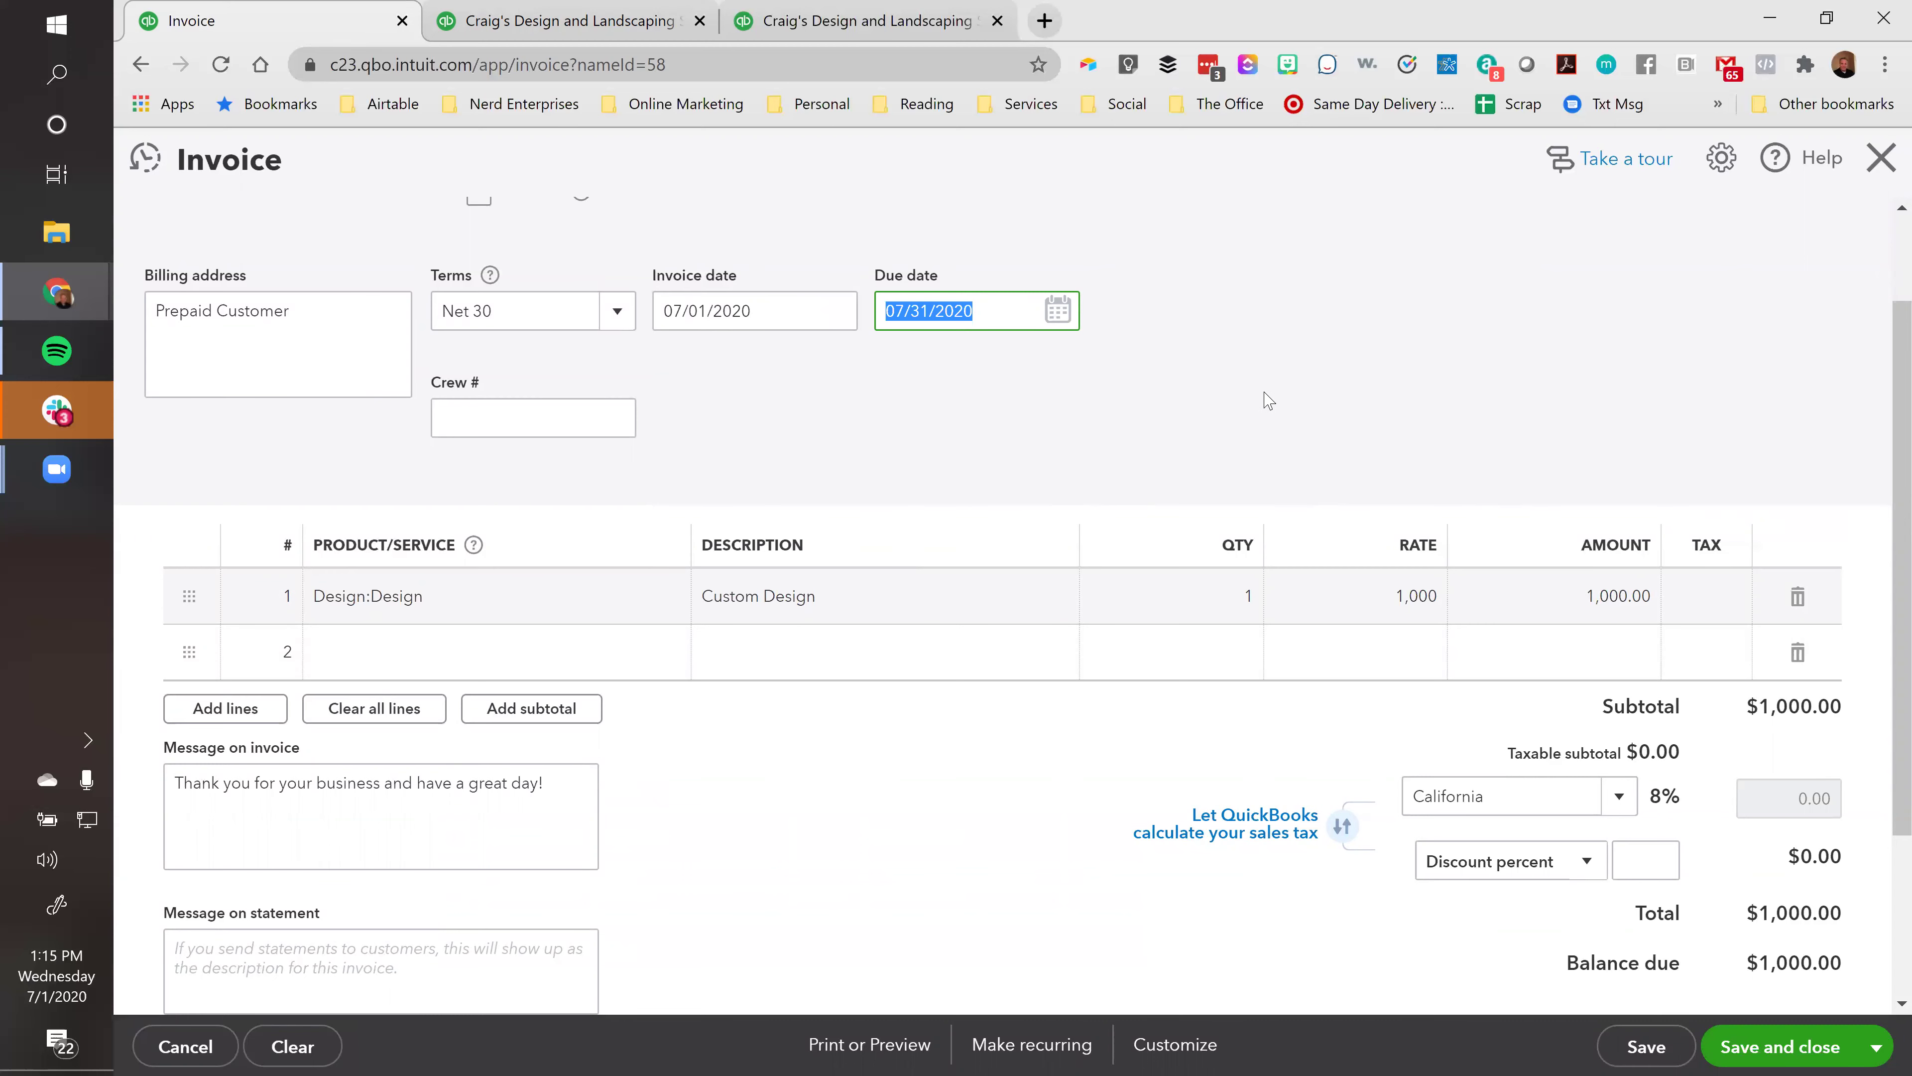
{"action": "scroll", "coordinate": [1301, 491], "scroll_direction": "up", "scroll_amount": 2}
{"action": "scroll", "coordinate": [1490, 888], "scroll_direction": "down", "scroll_amount": 5}
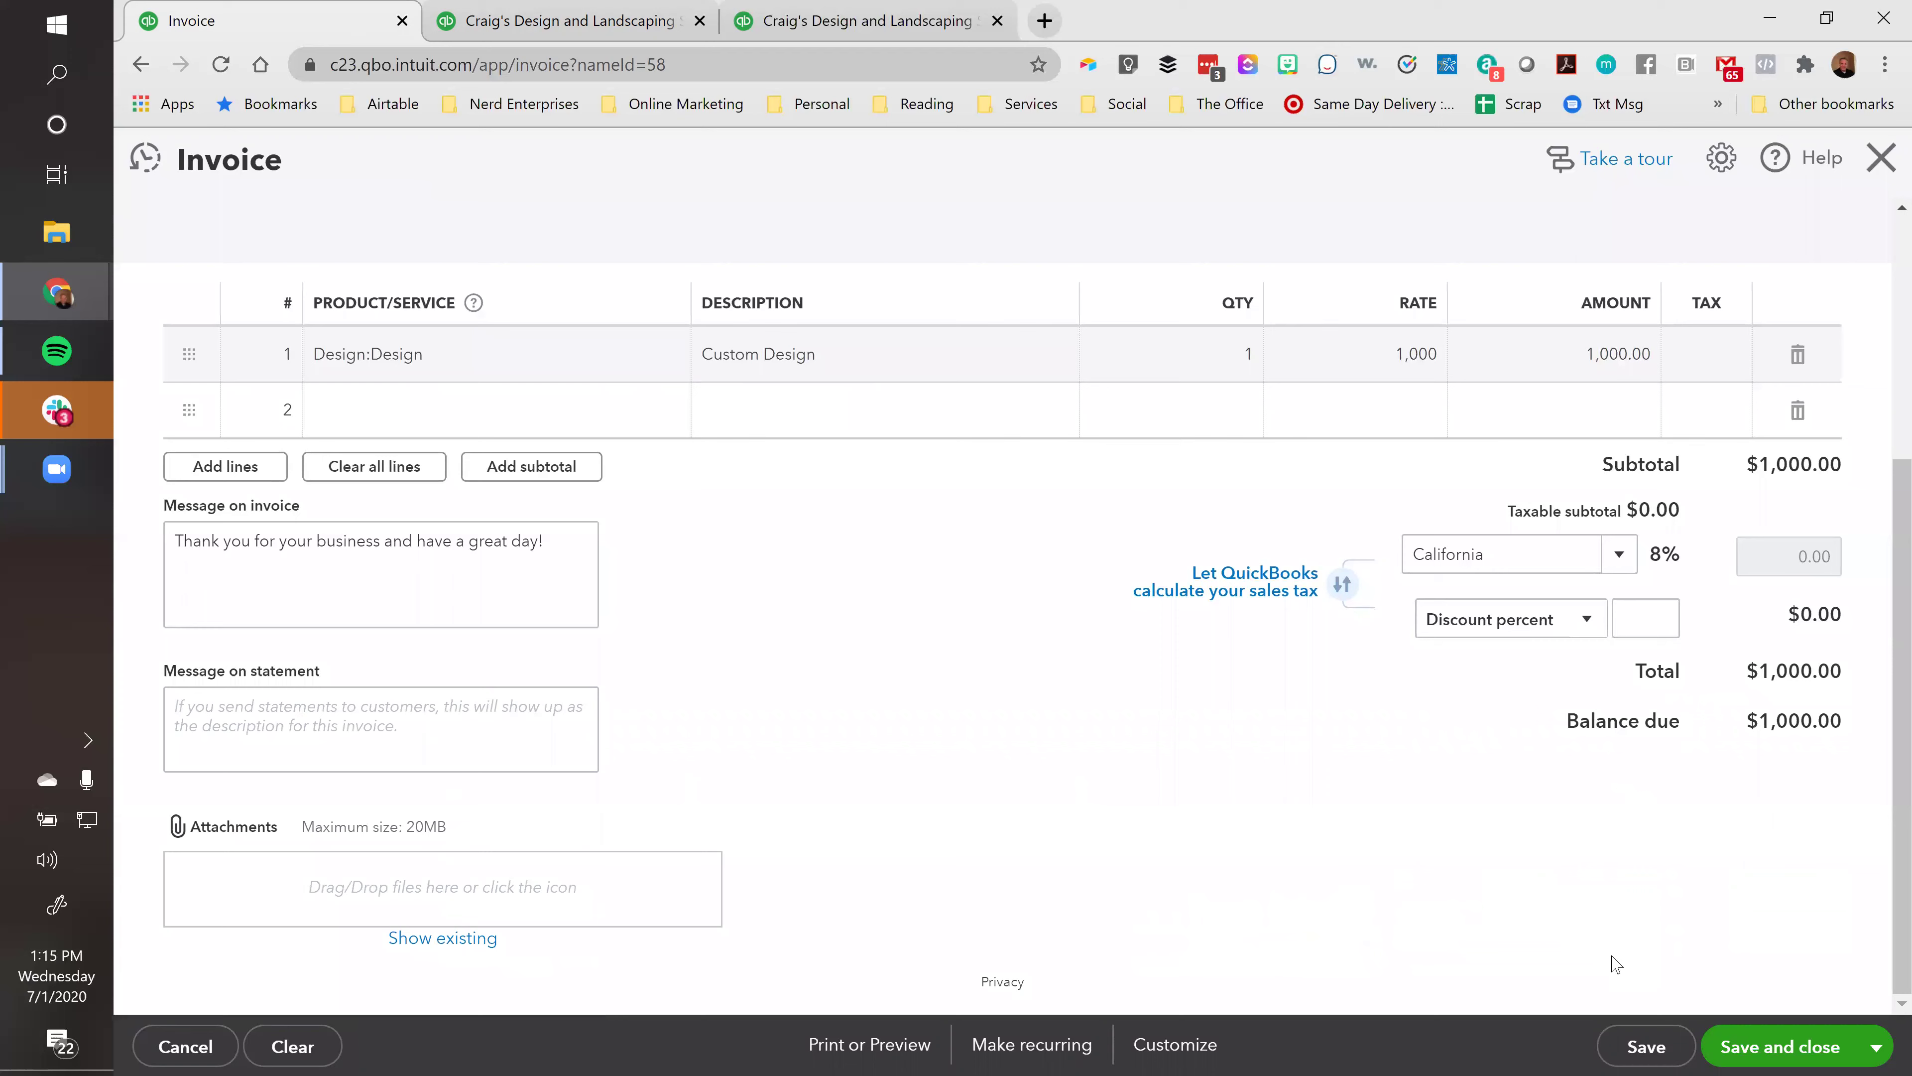
{"action": "left_click", "coordinate": [1827, 1049]}
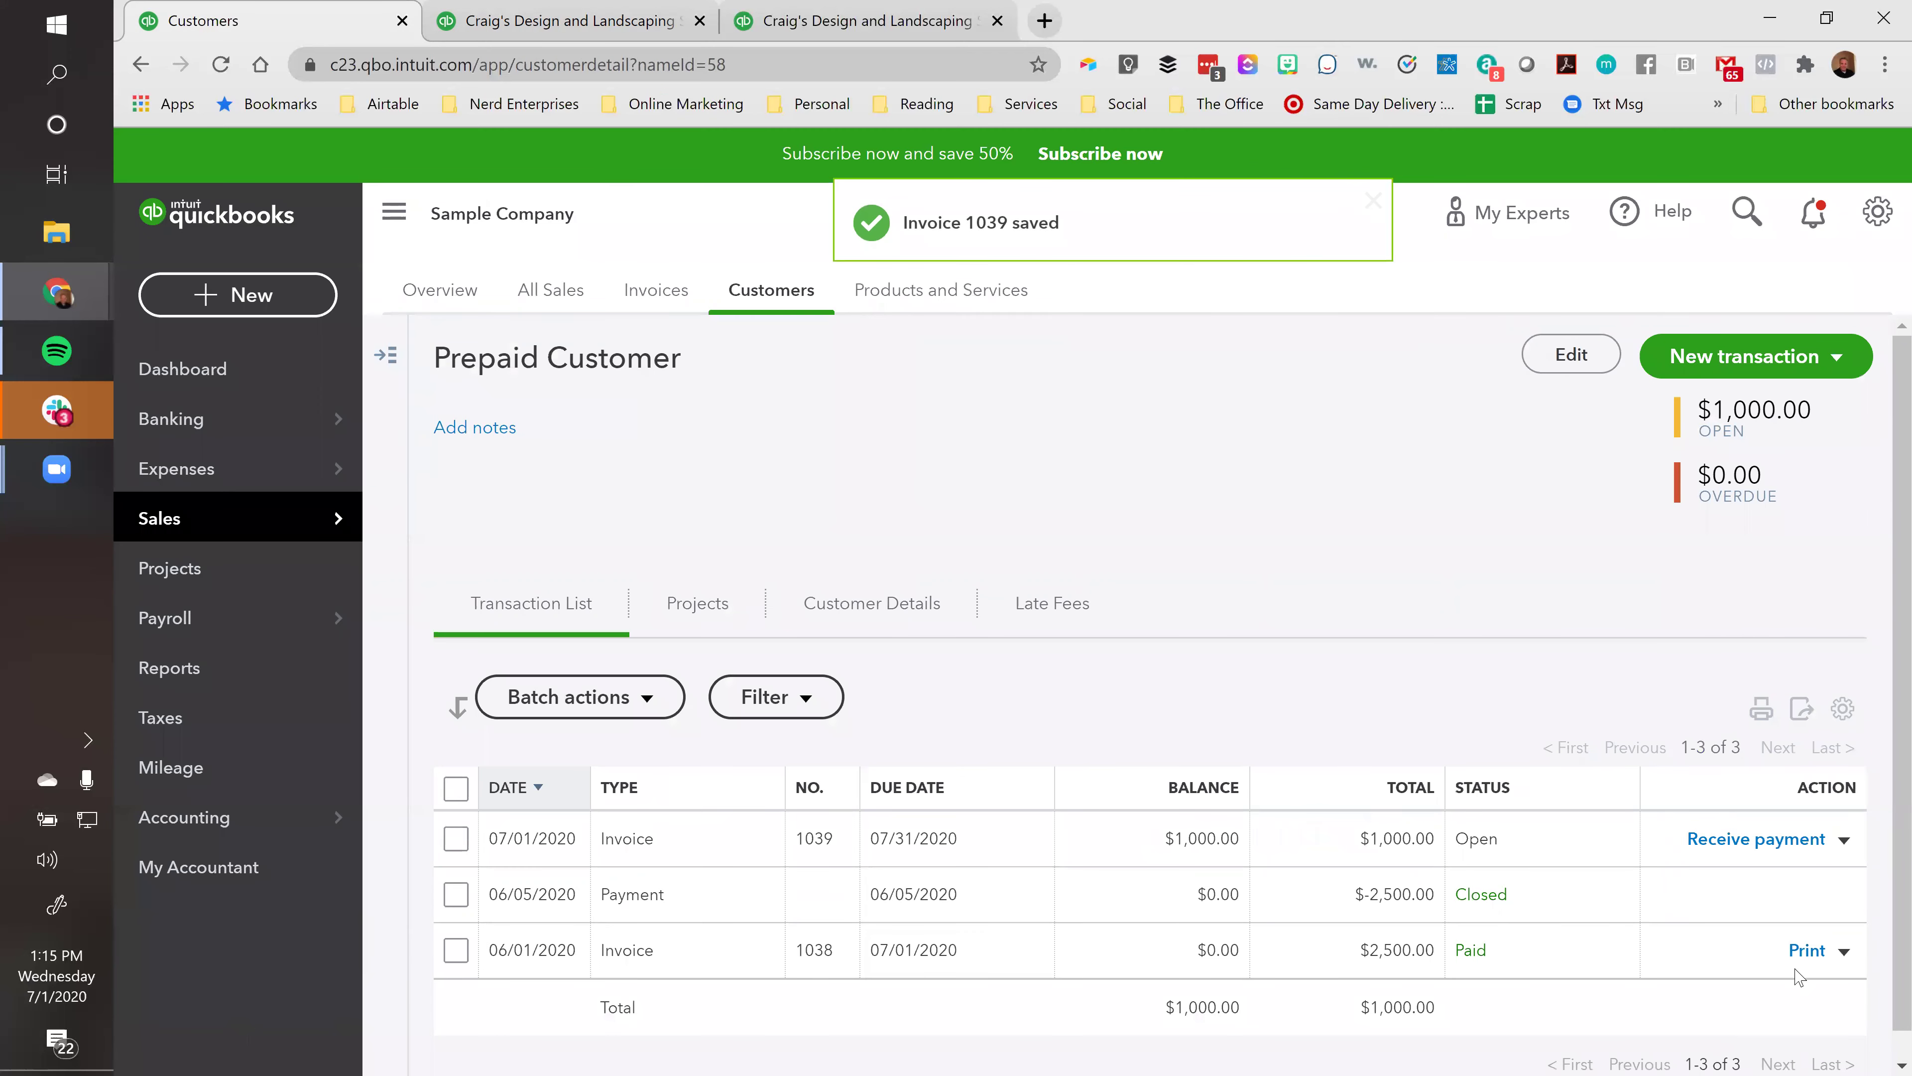
- Rerun Profit and Loss and drill into Design income, now 3,250.00 including invoice 1039
{"action": "left_click", "coordinate": [866, 20]}
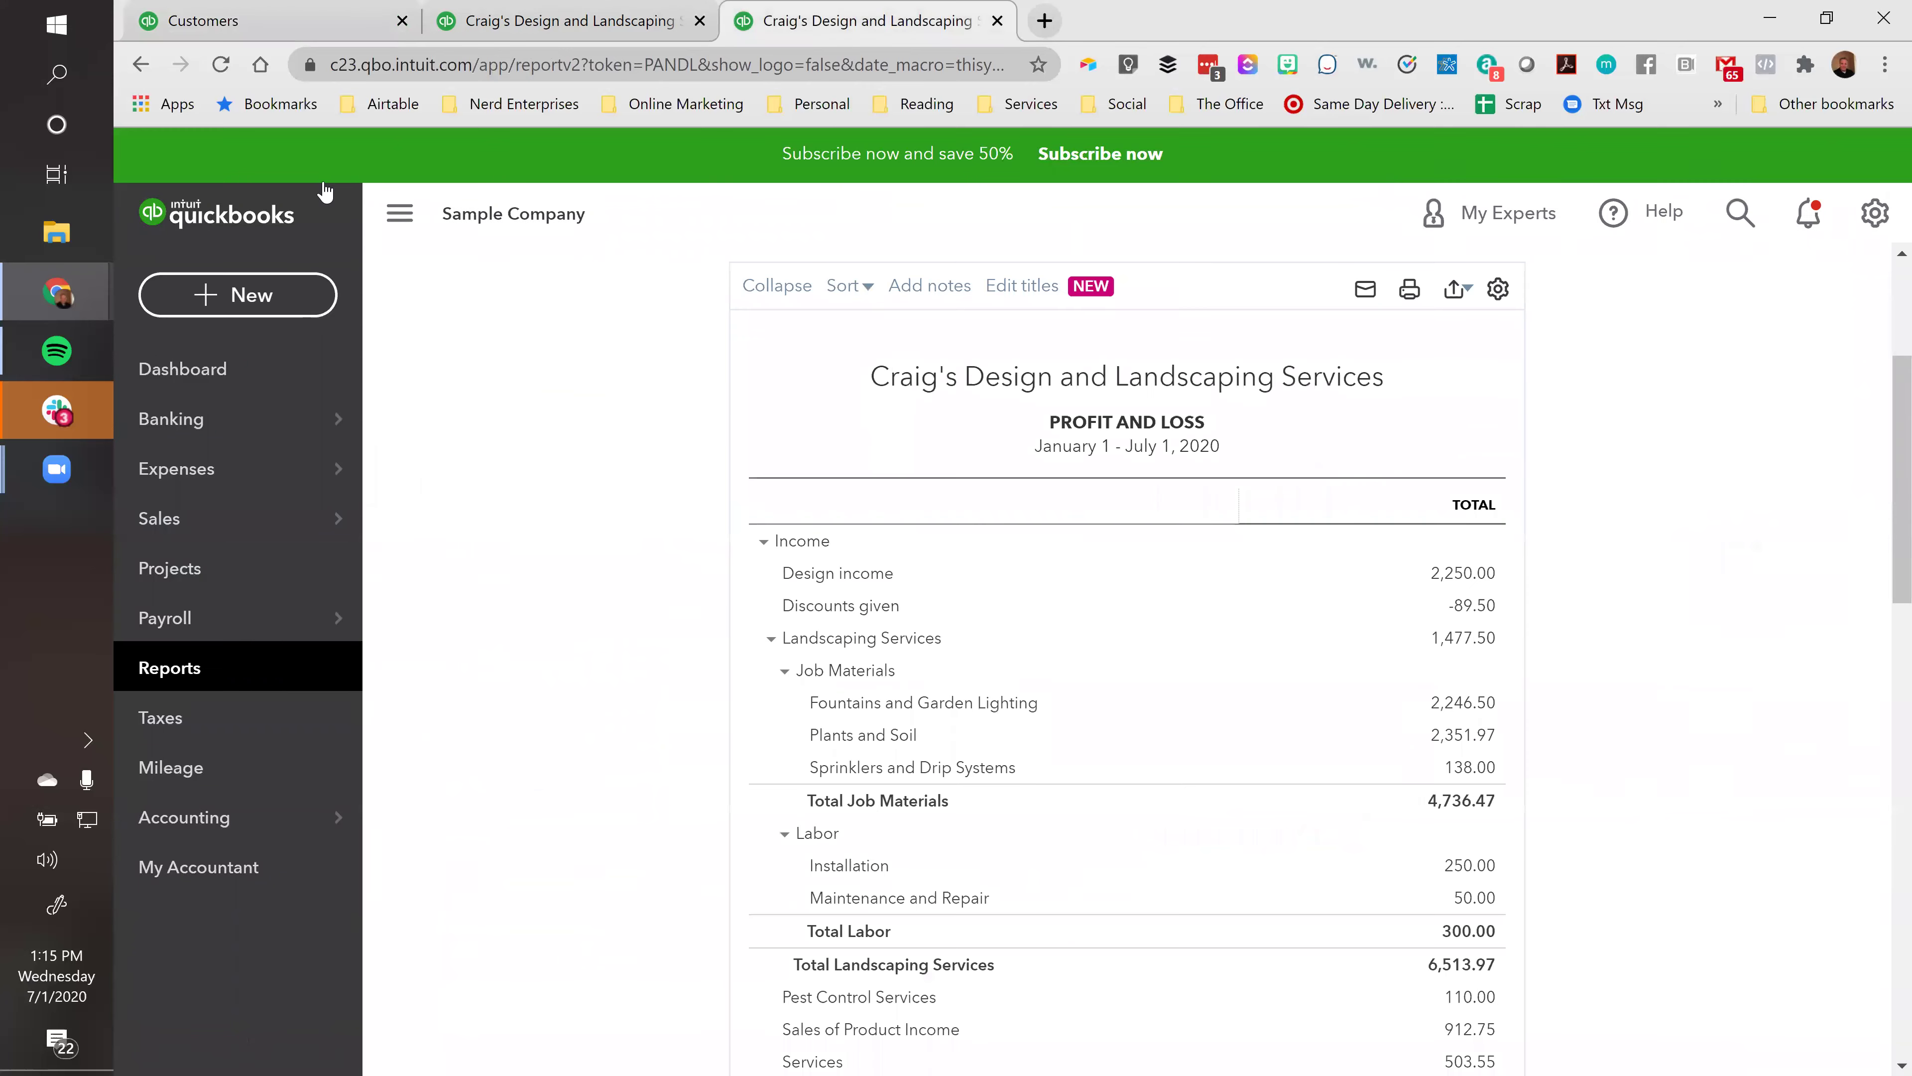
{"action": "left_click", "coordinate": [1525, 488]}
{"action": "left_click", "coordinate": [1464, 574]}
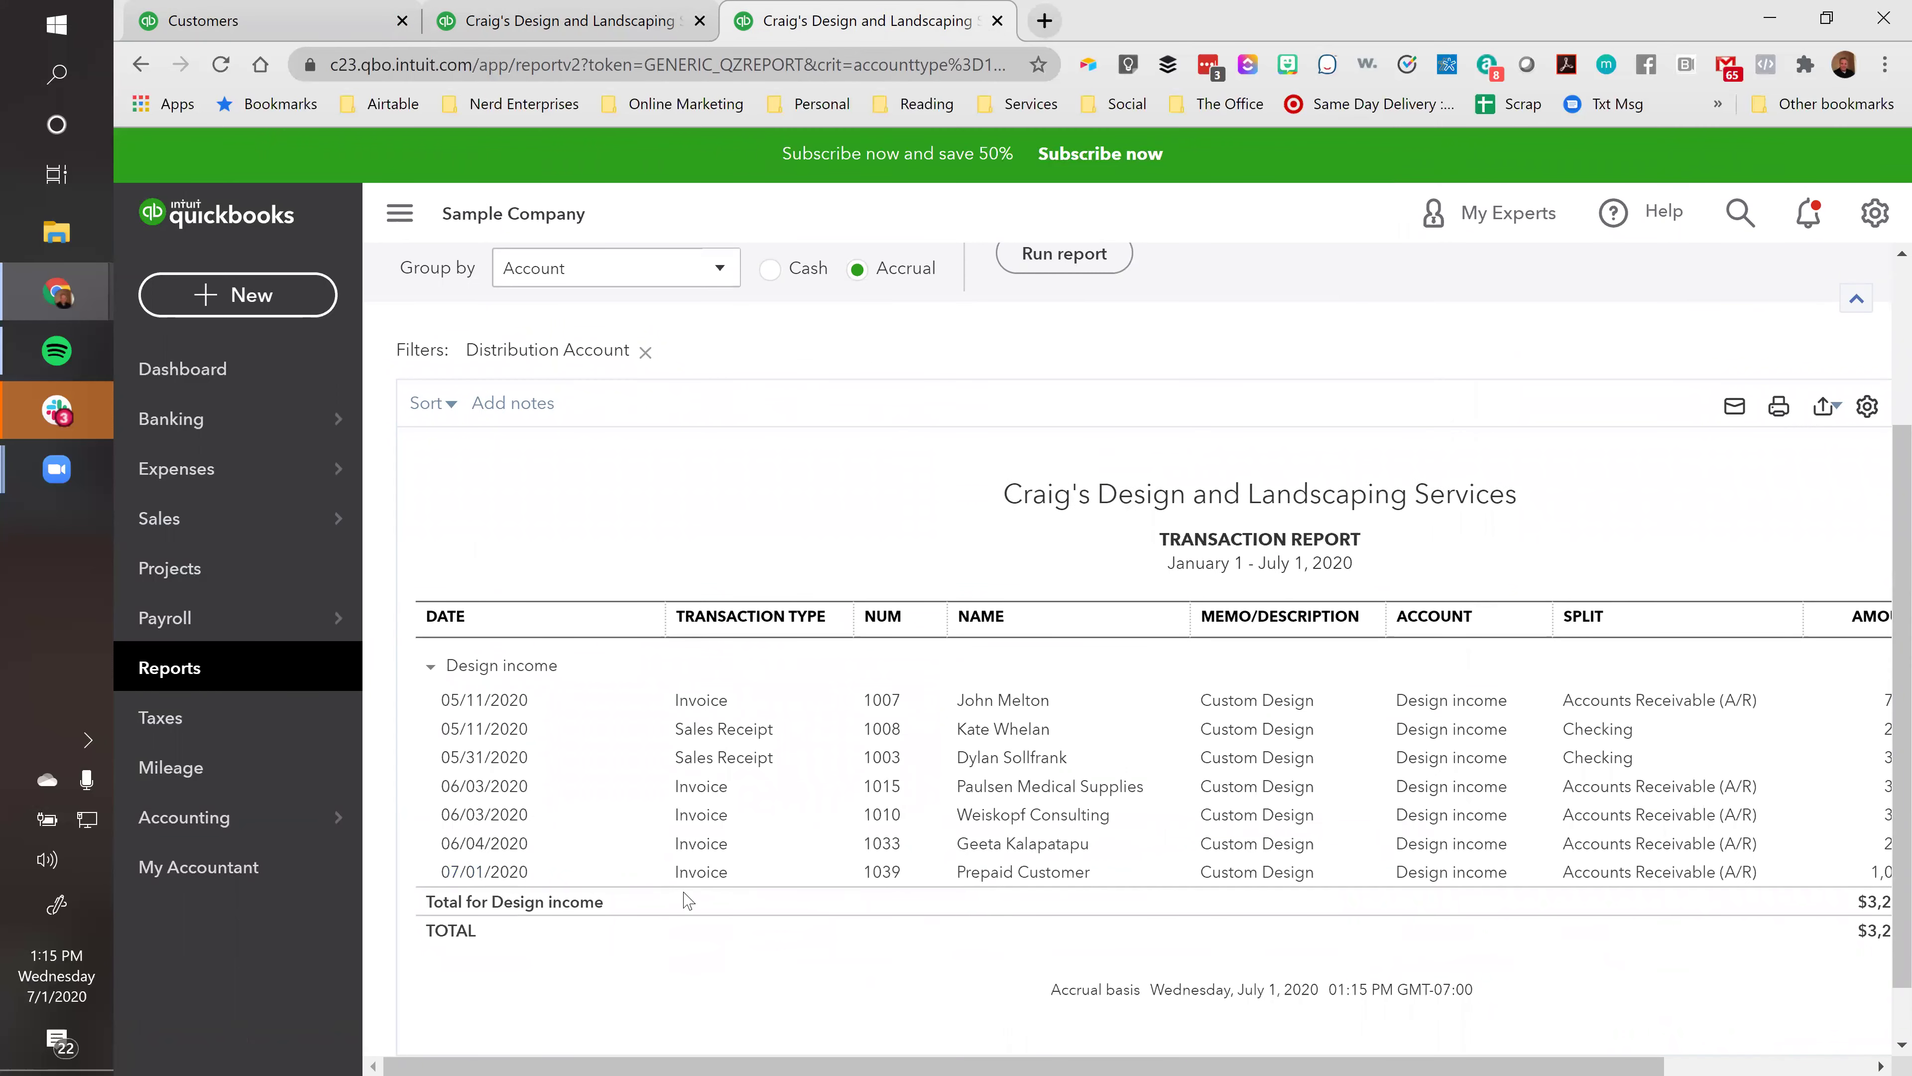
{"action": "scroll", "coordinate": [687, 900], "scroll_direction": "right", "scroll_amount": 3}
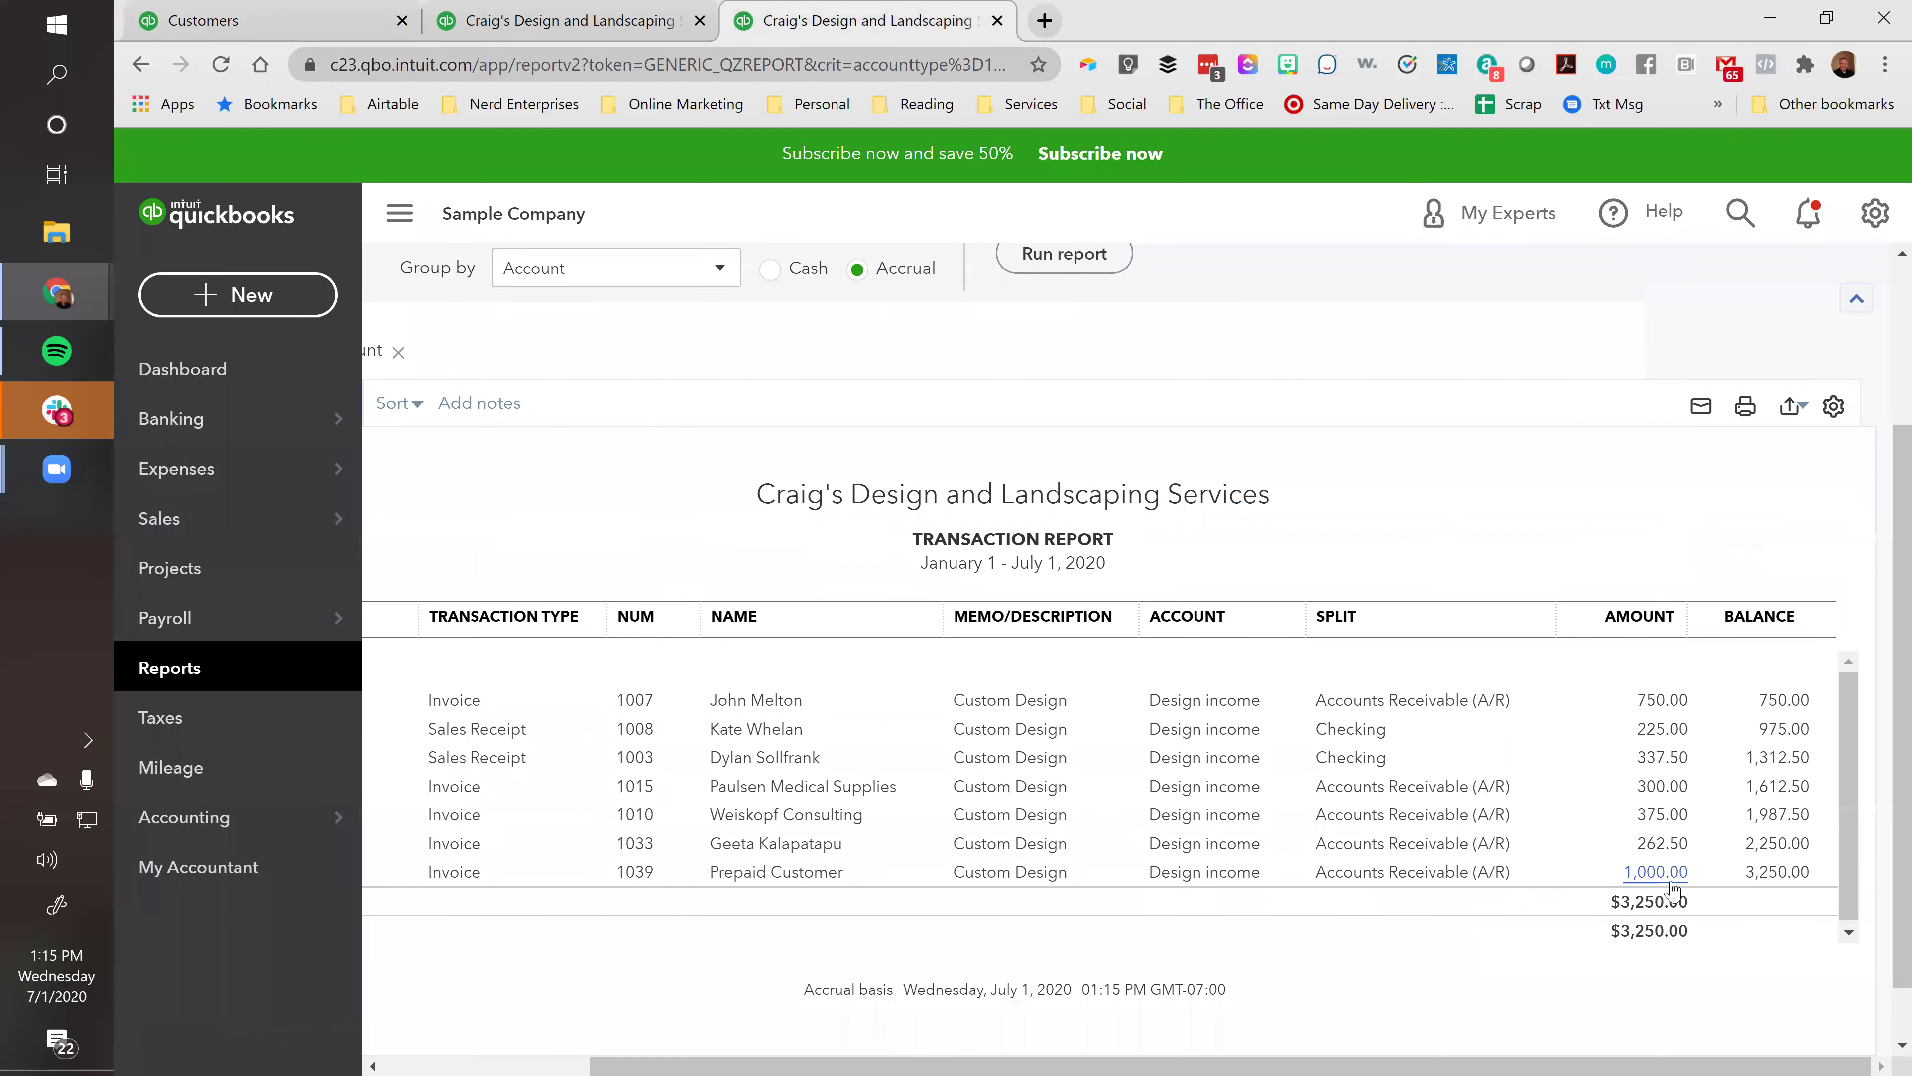
{"action": "scroll", "coordinate": [1469, 814], "scroll_direction": "up", "scroll_amount": 3}
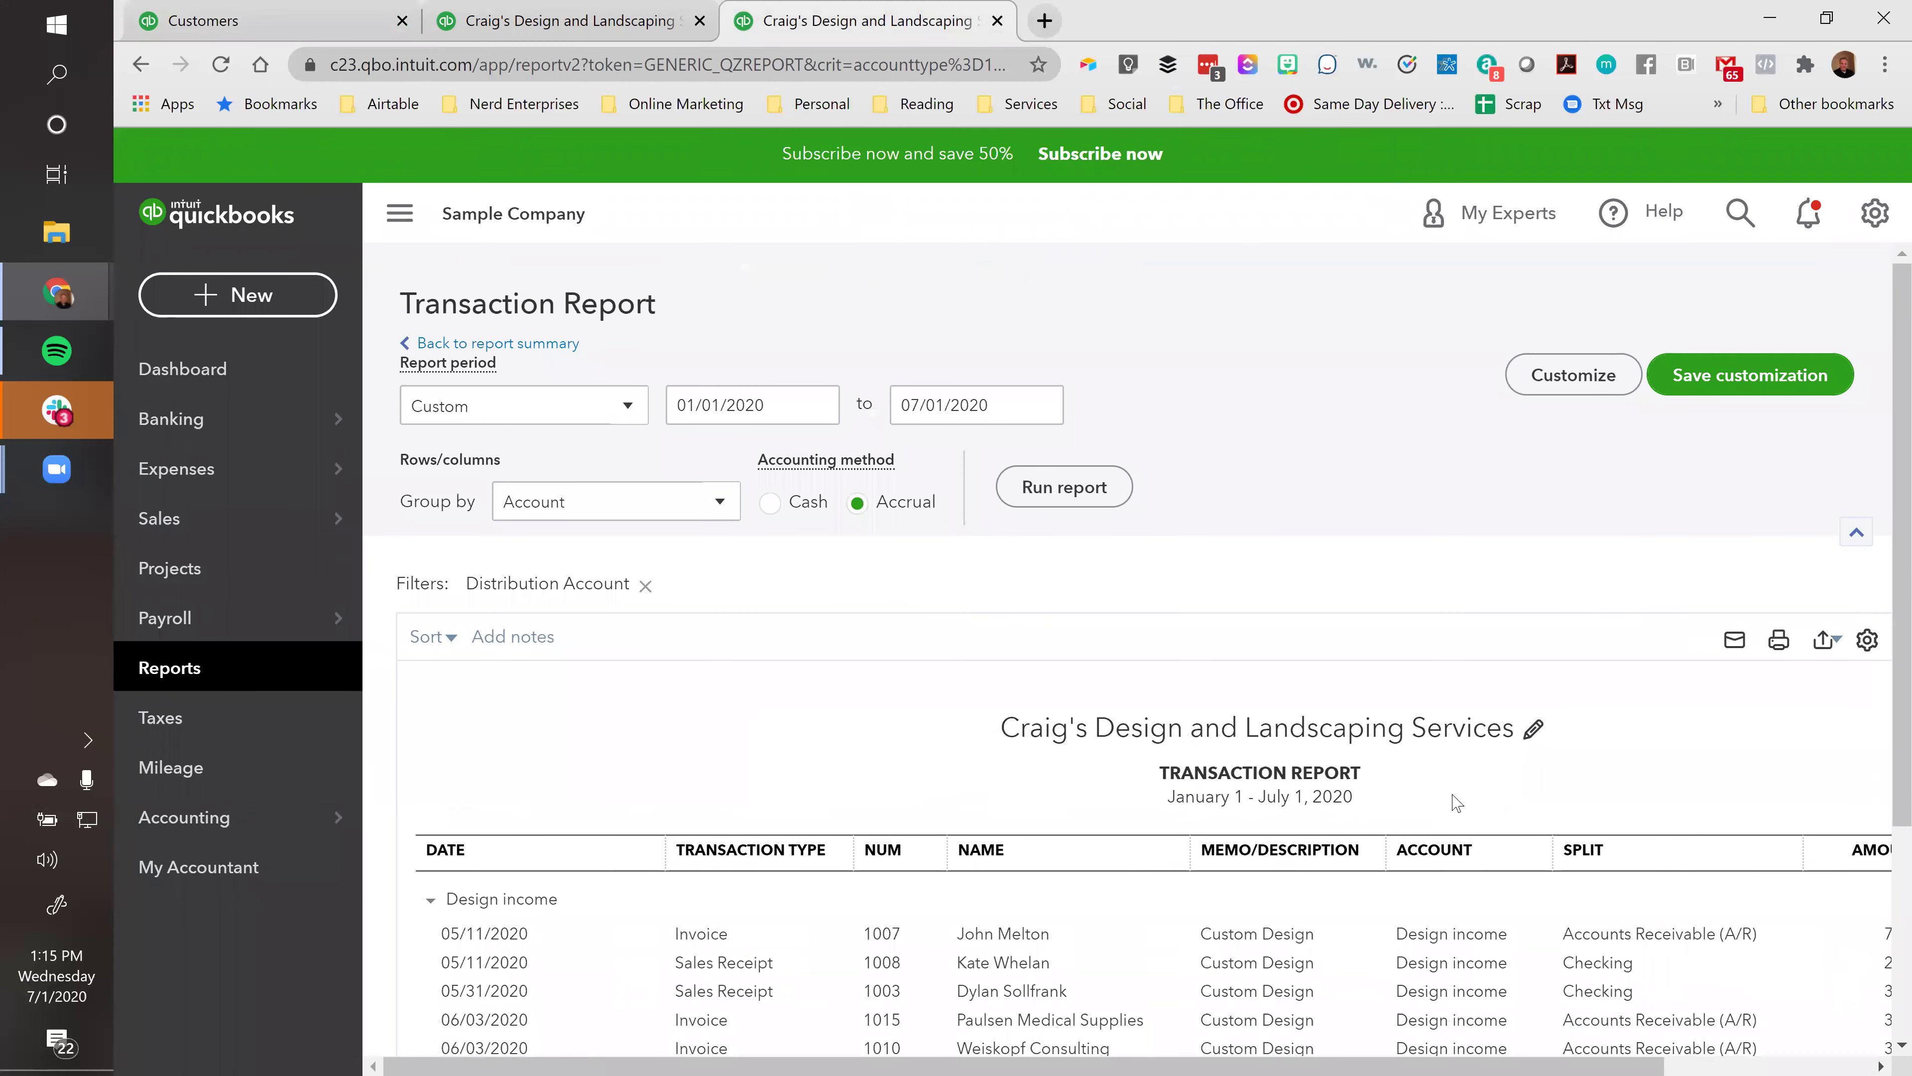
{"action": "left_click", "coordinate": [536, 345]}
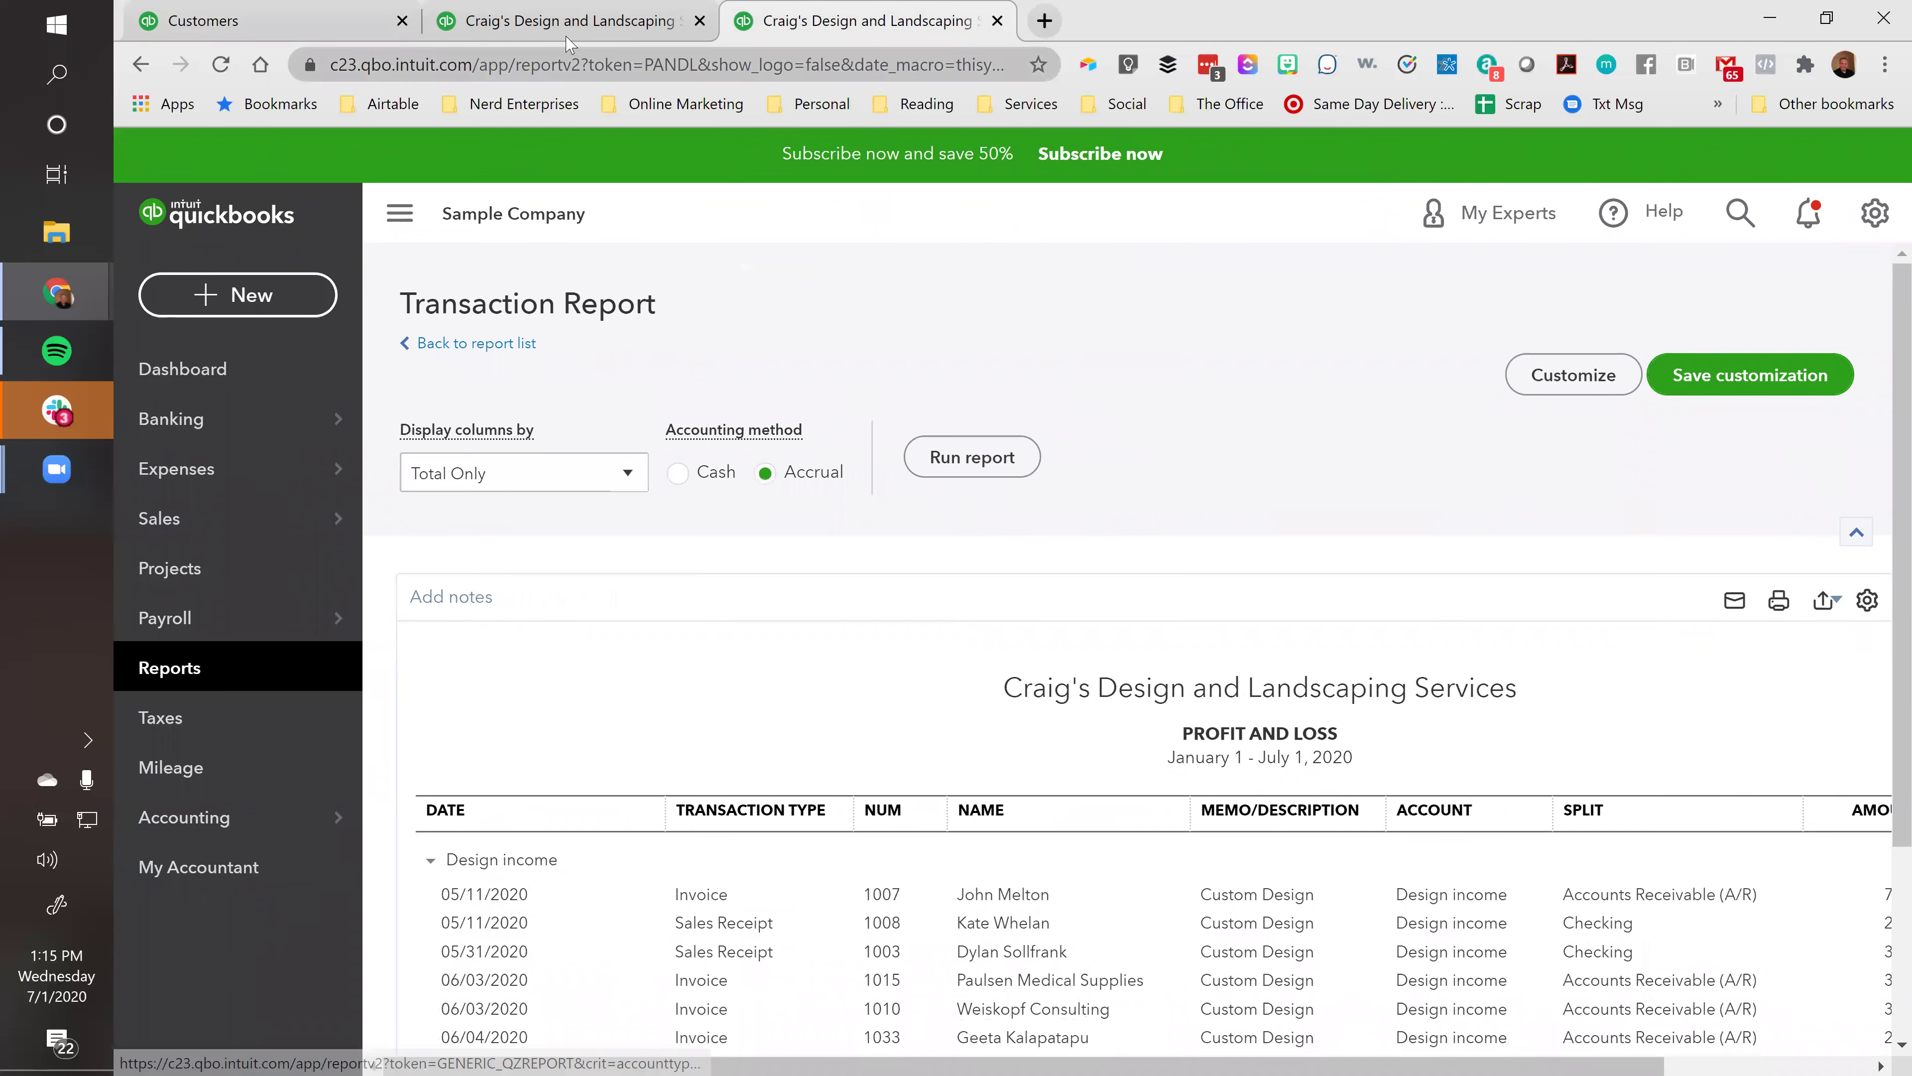
{"action": "key", "text": "alt+Left"}
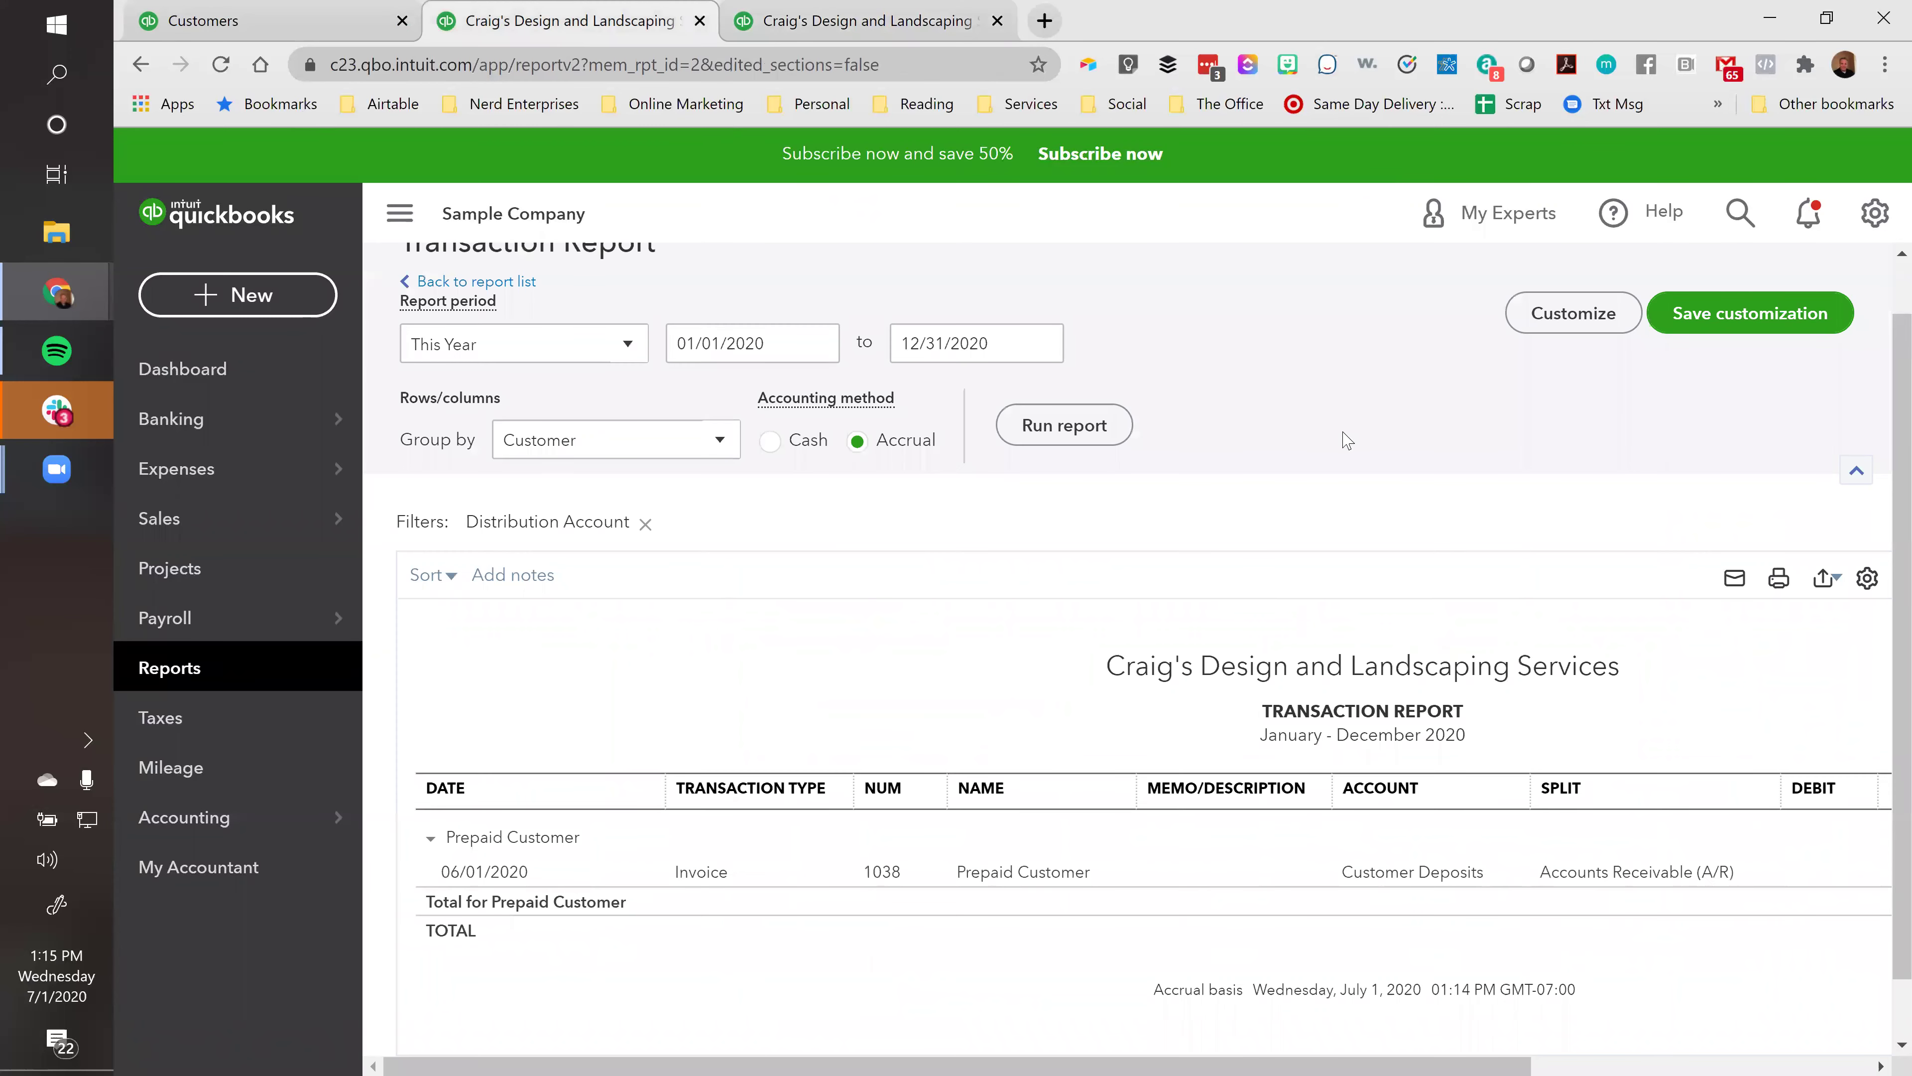
{"action": "scroll", "coordinate": [1317, 716], "scroll_direction": "down", "scroll_amount": 1}
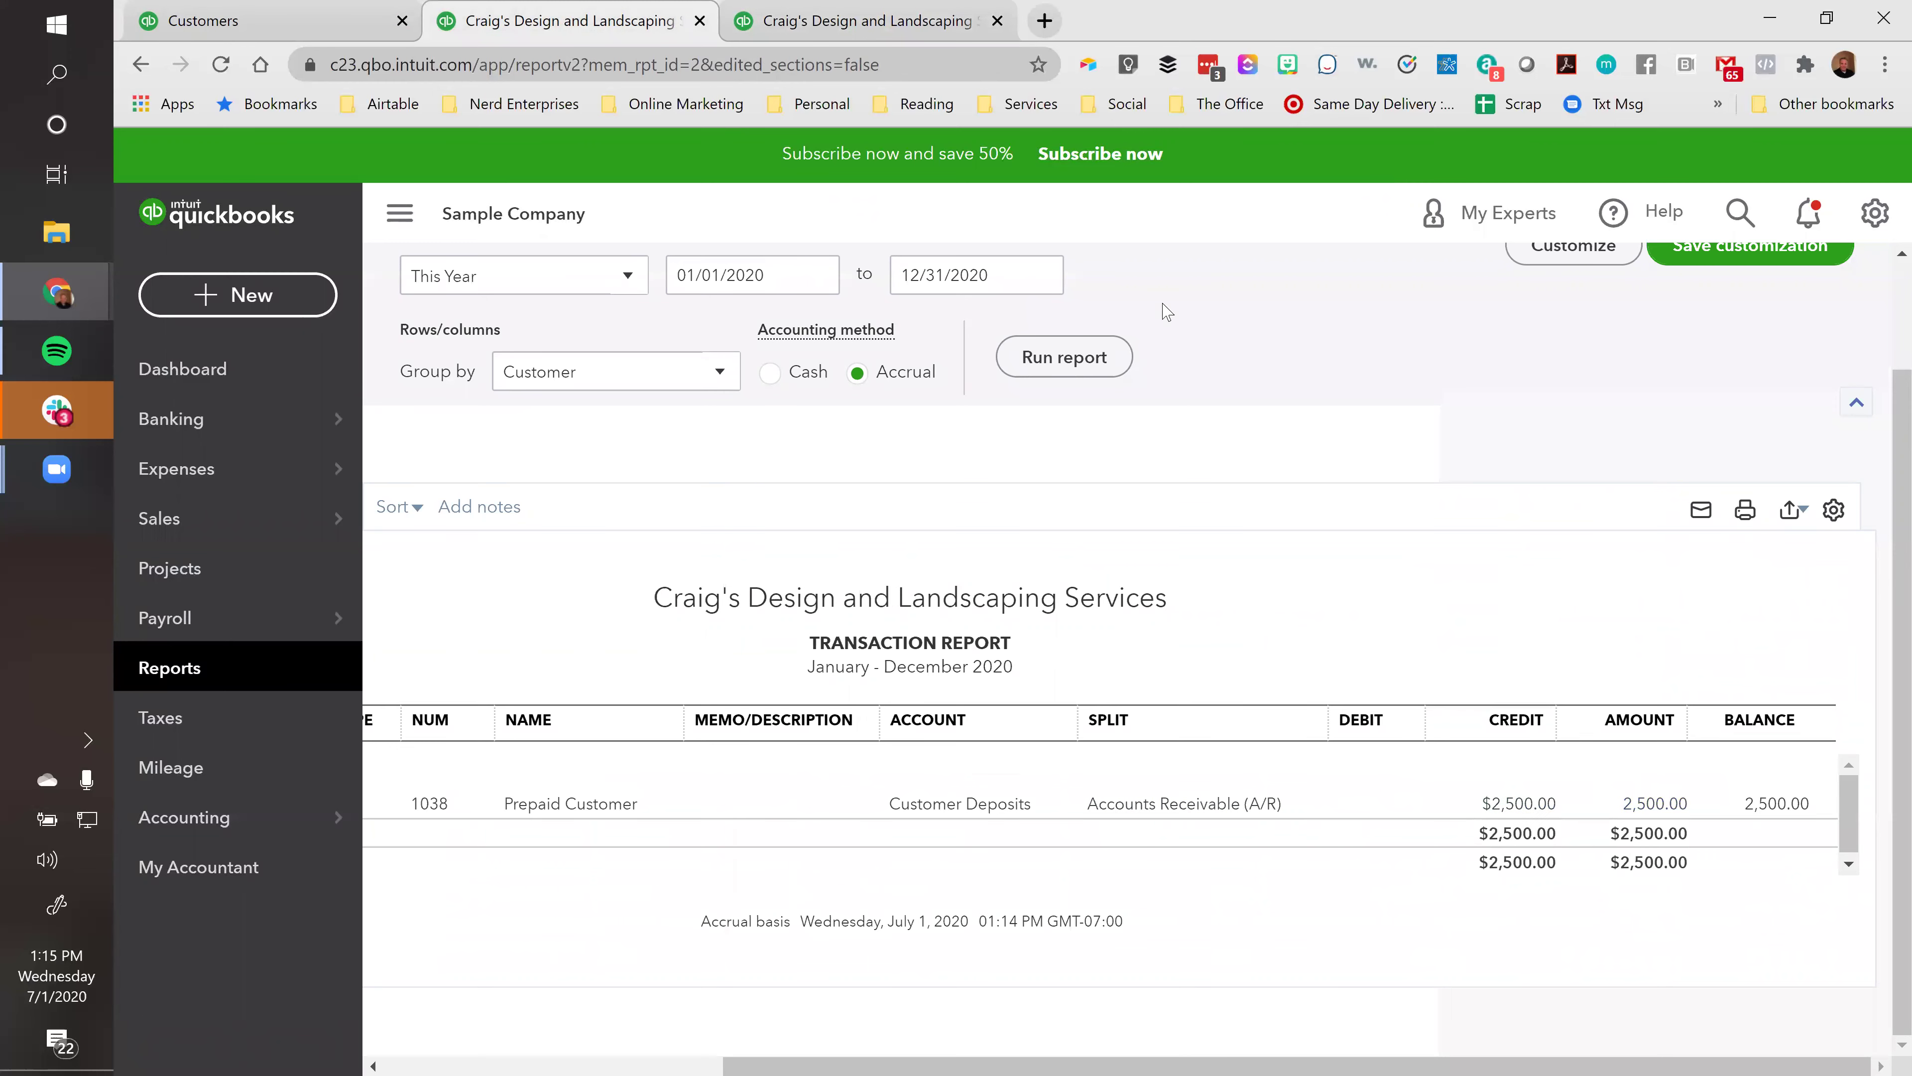
{"action": "left_click", "coordinate": [817, 34]}
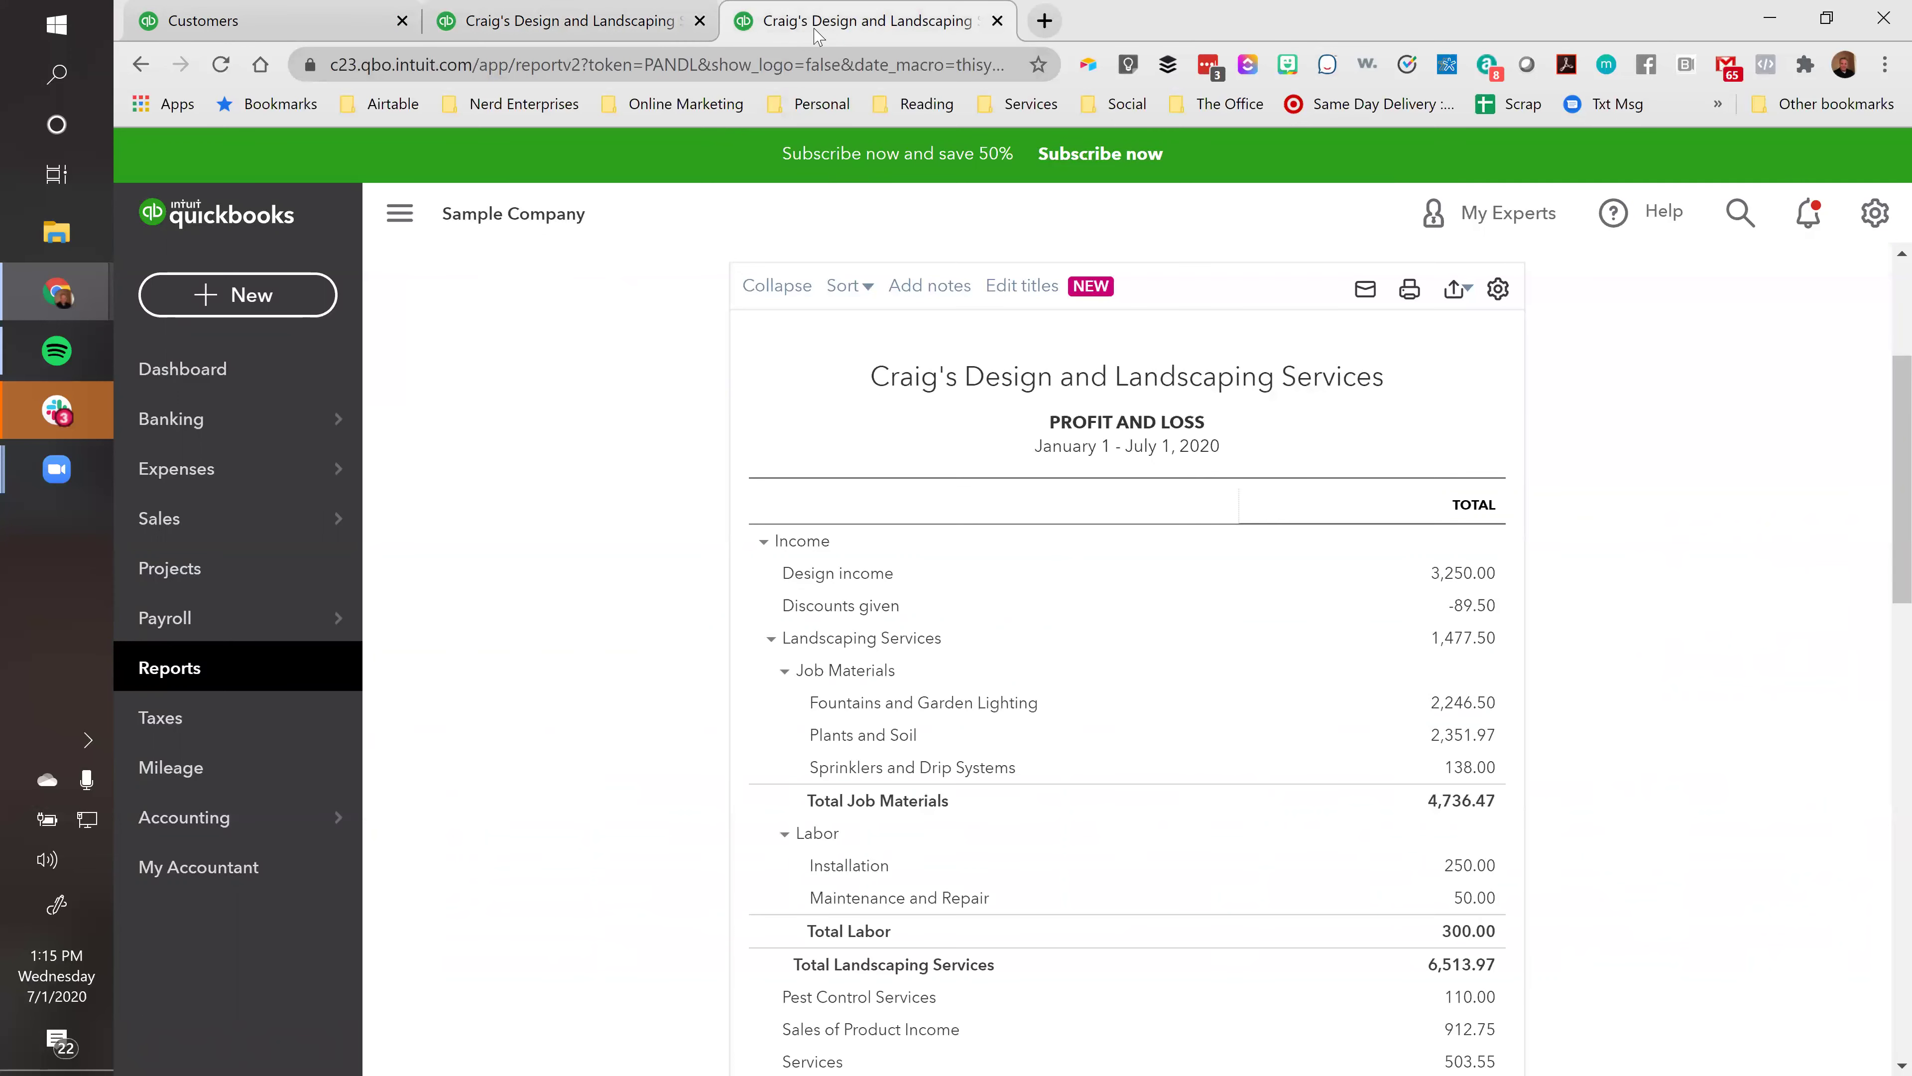
{"action": "left_click", "coordinate": [205, 30]}
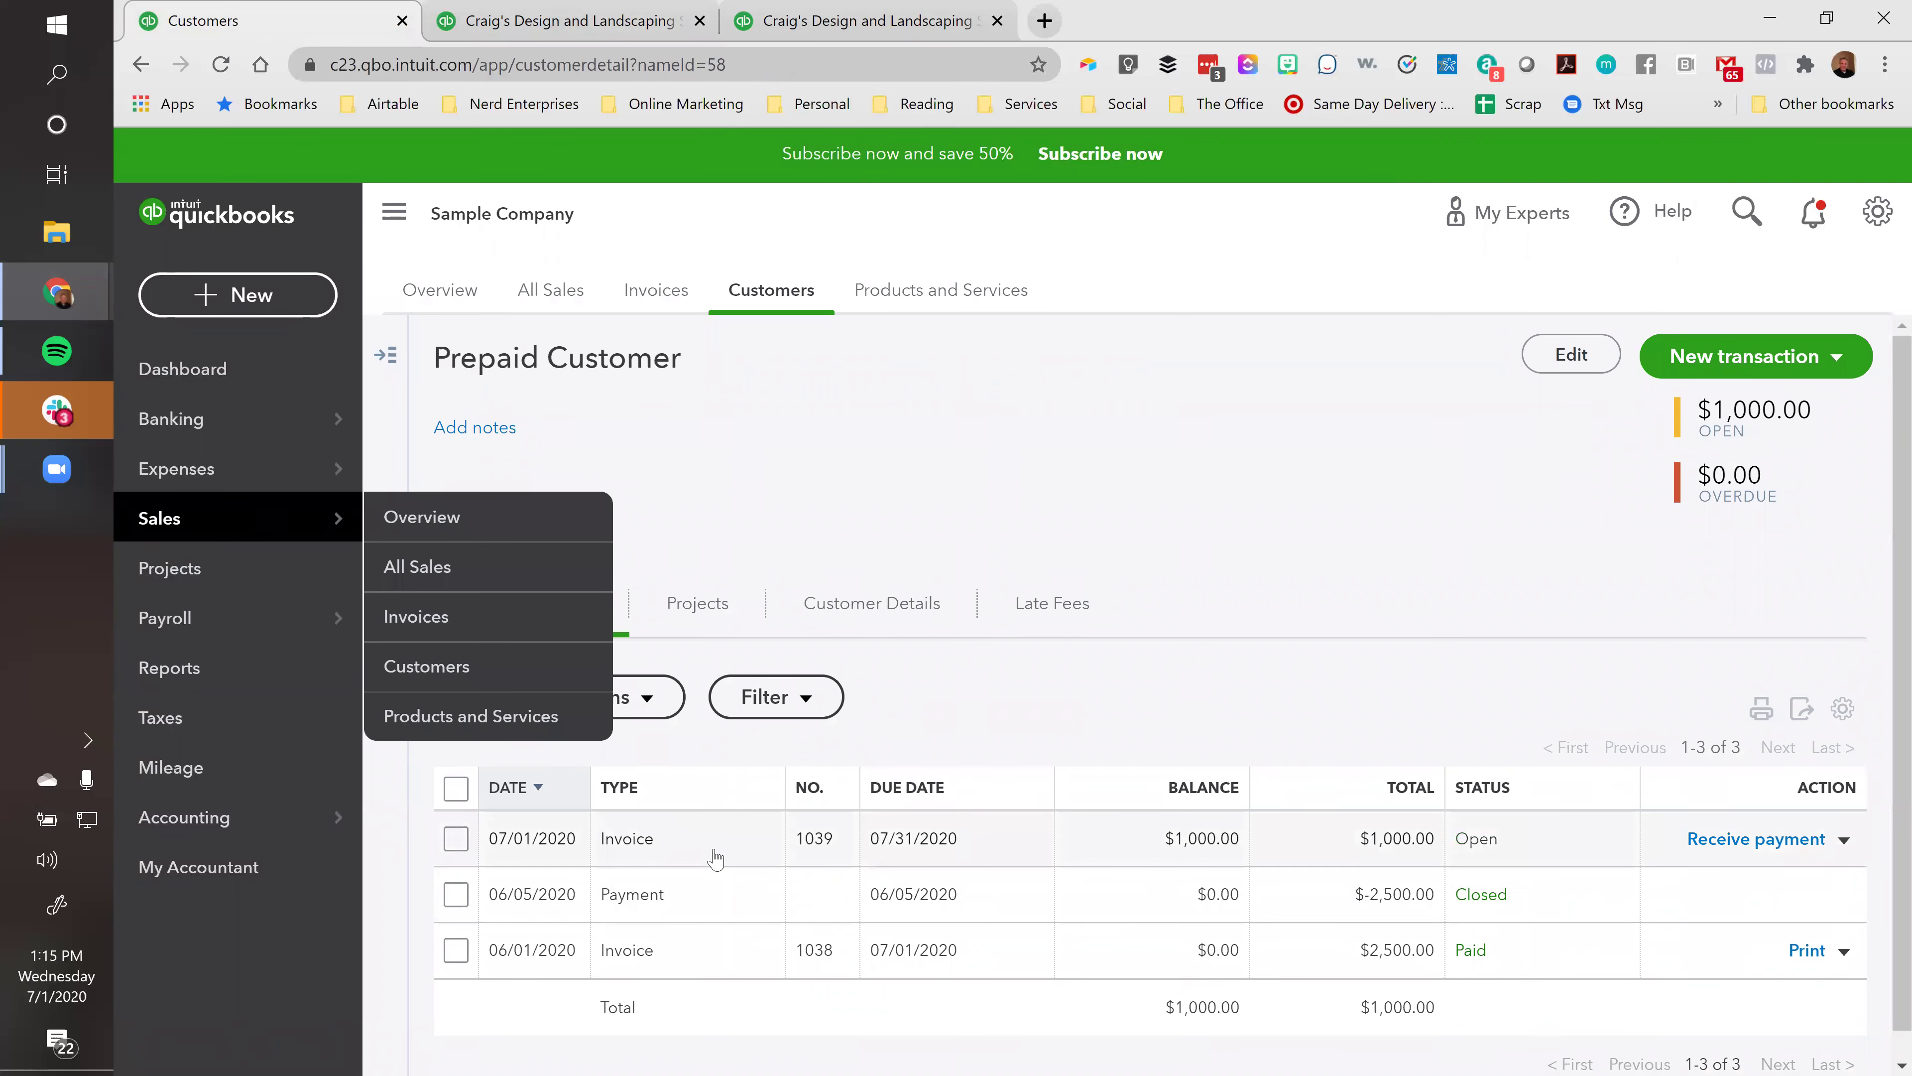
- Open invoice 1039 and choose Landscaping:Installation for line 2
{"action": "left_click", "coordinate": [627, 839]}
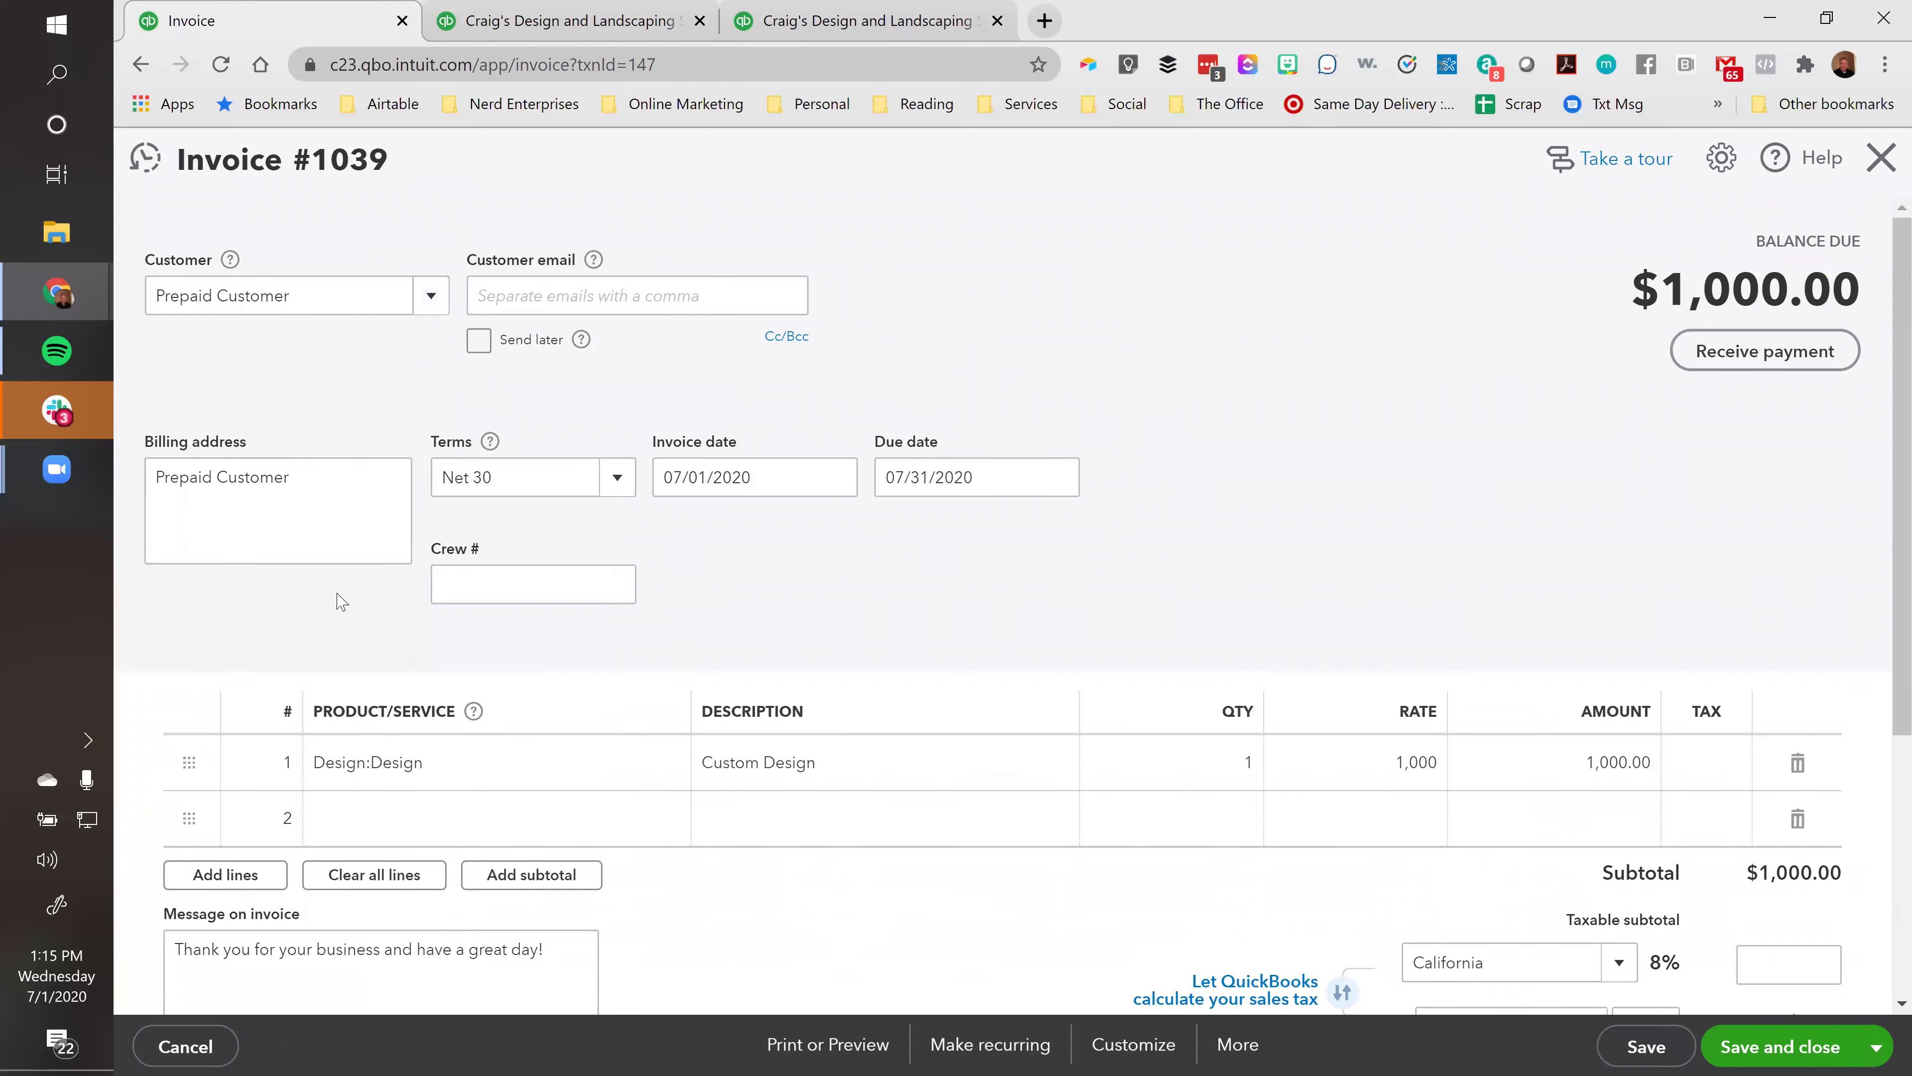
{"action": "scroll", "coordinate": [1474, 496], "scroll_direction": "down", "scroll_amount": 5}
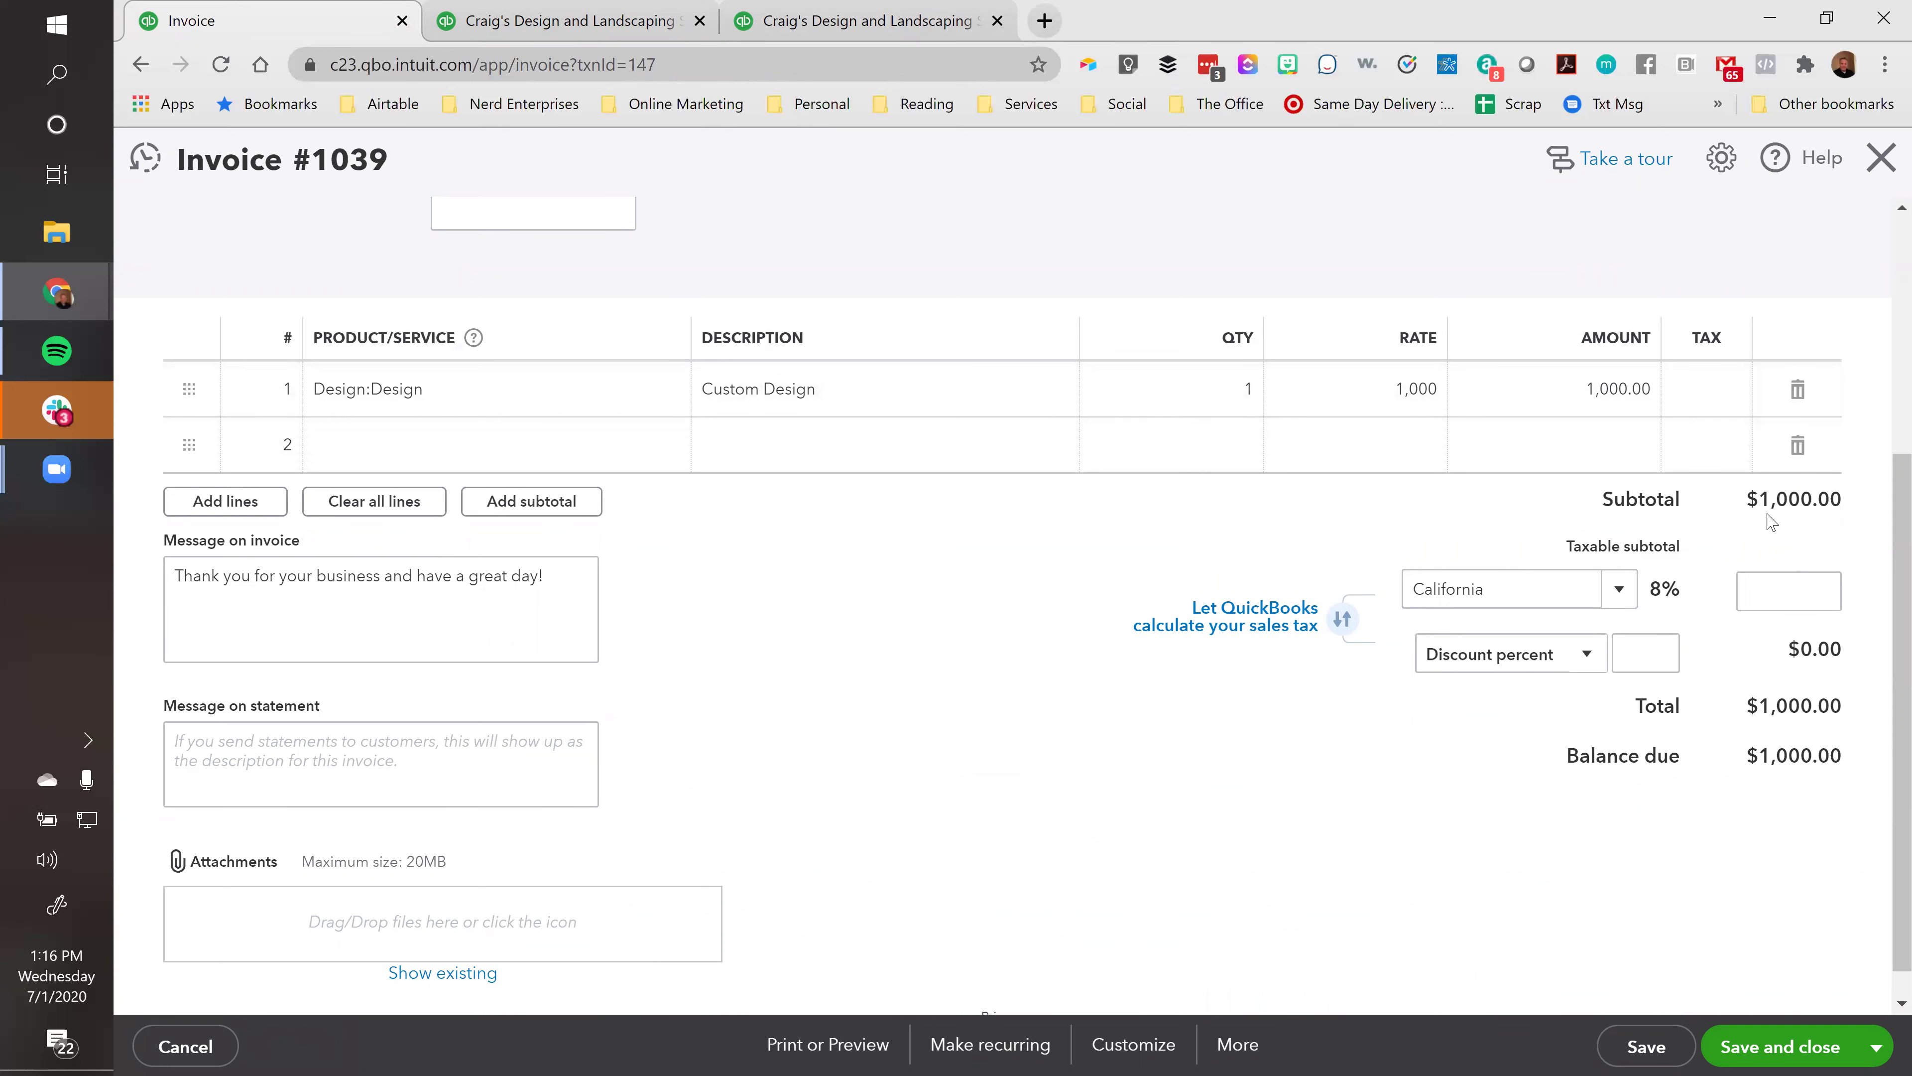
{"action": "left_click", "coordinate": [535, 452]}
{"action": "left_click", "coordinate": [667, 447]}
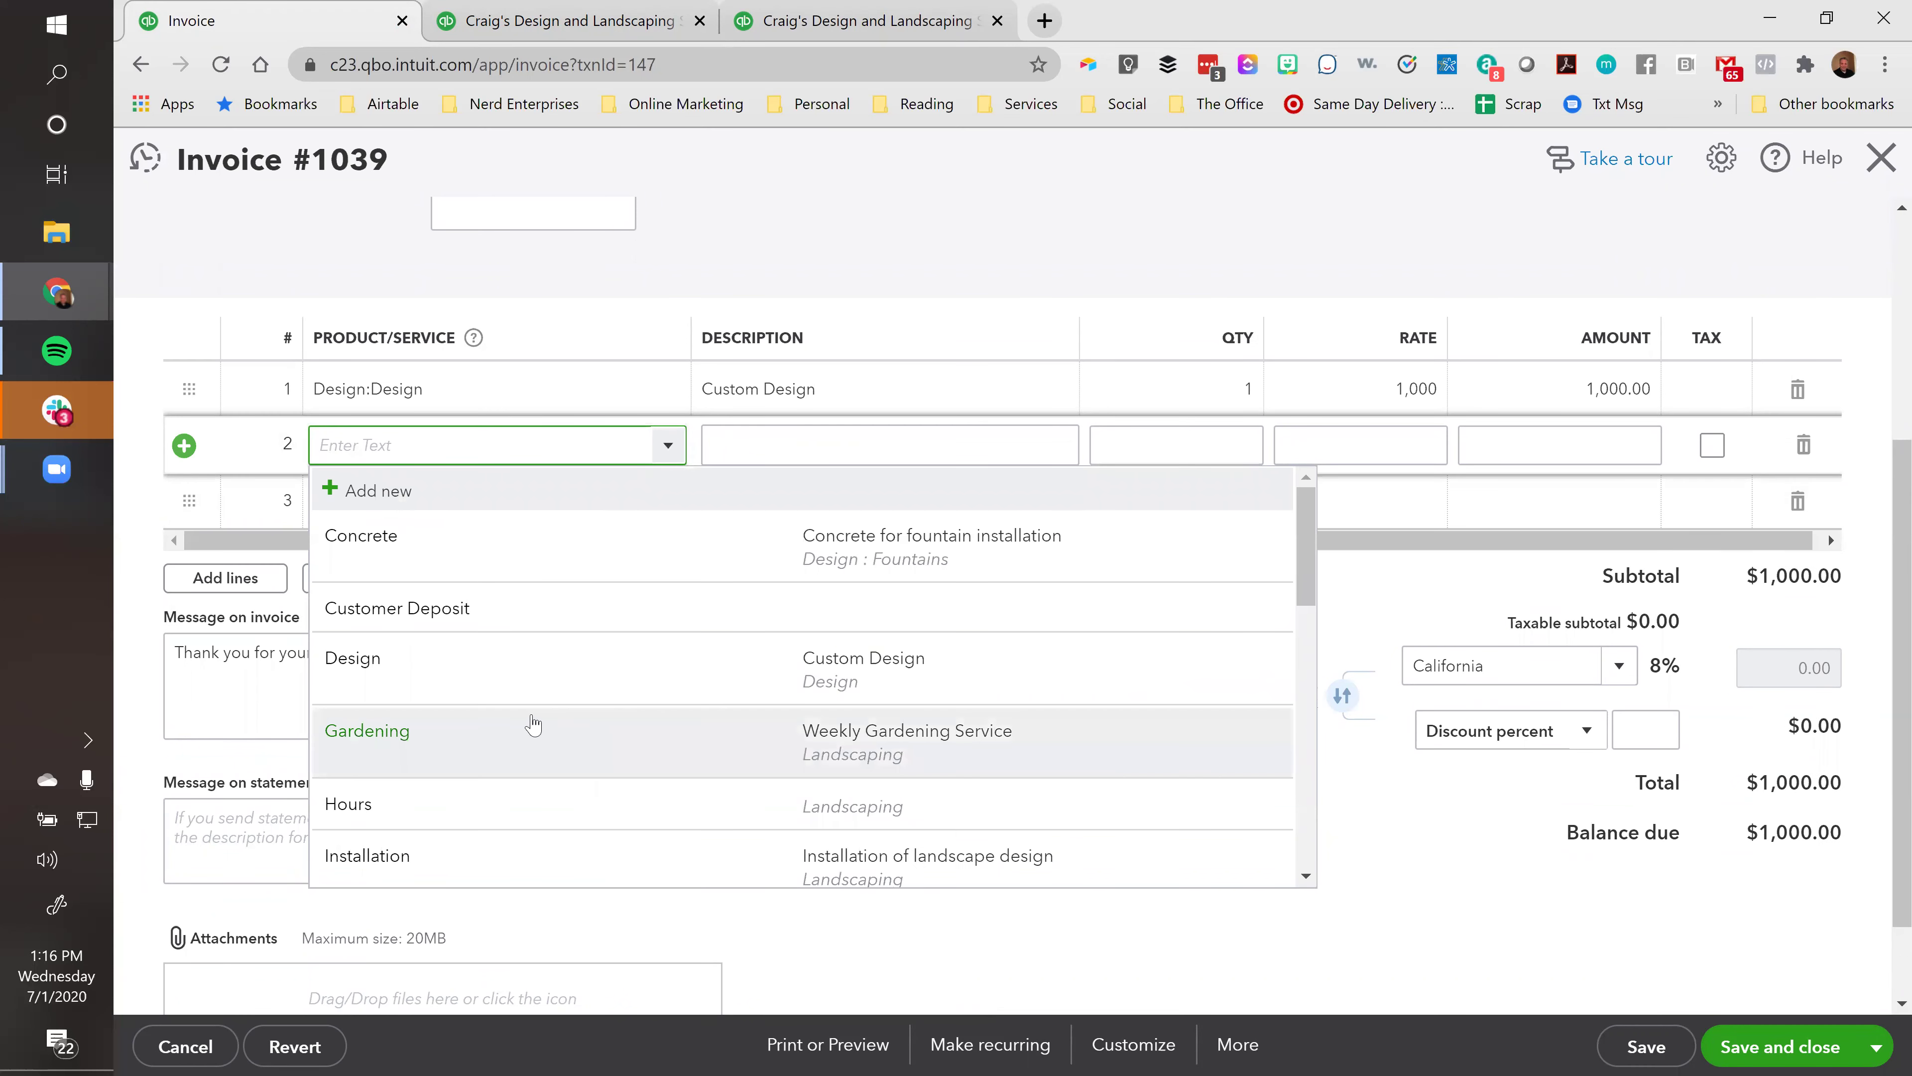
{"action": "scroll", "coordinate": [411, 727], "scroll_direction": "down", "scroll_amount": 2}
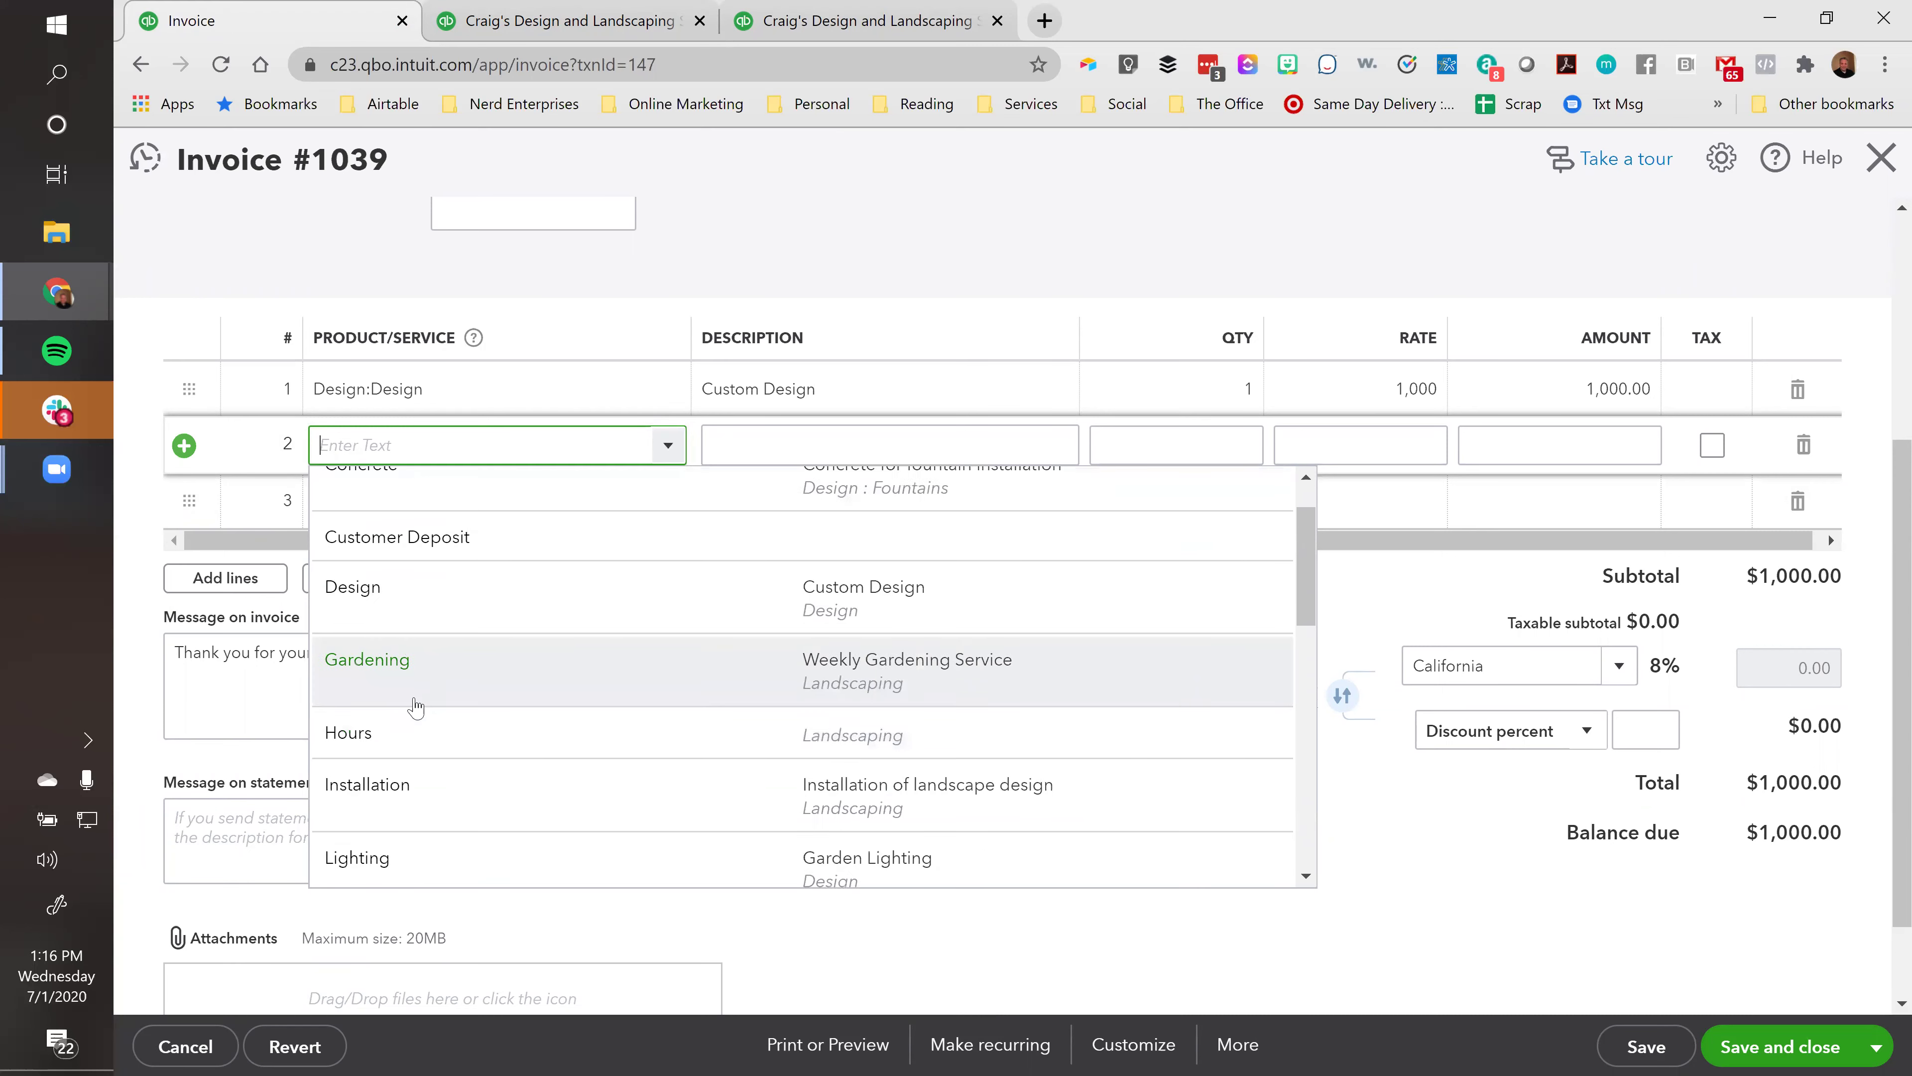
{"action": "left_click", "coordinate": [401, 735]}
- Set line 2's rate to 500, totalling $1,500.00, and add more empty lines
{"action": "left_click", "coordinate": [1007, 446]}
{"action": "key", "text": "Tab"}
{"action": "key", "text": "Tab"}
{"action": "type", "text": "0"}
{"action": "key", "text": "Tab"}
{"action": "key", "text": "Tab"}
{"action": "key", "text": "Tab"}
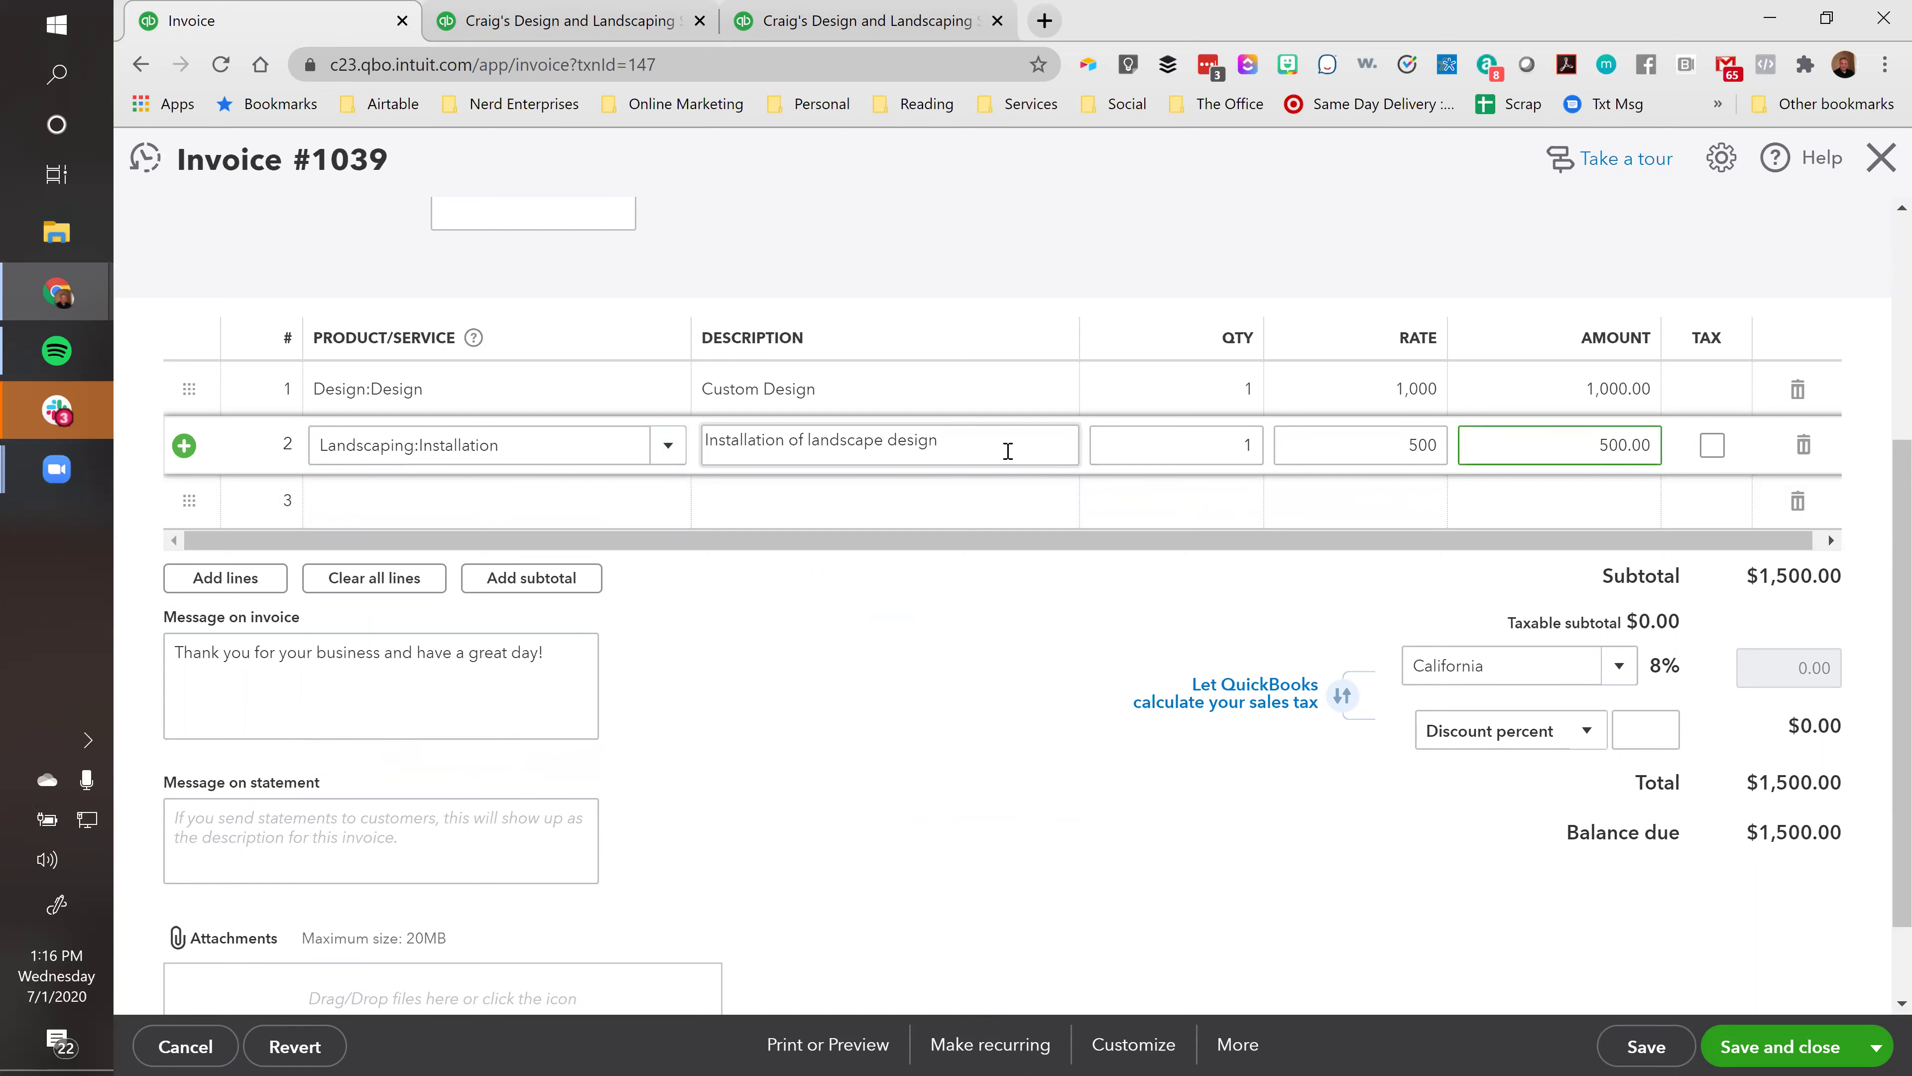
{"action": "key", "text": "Tab"}
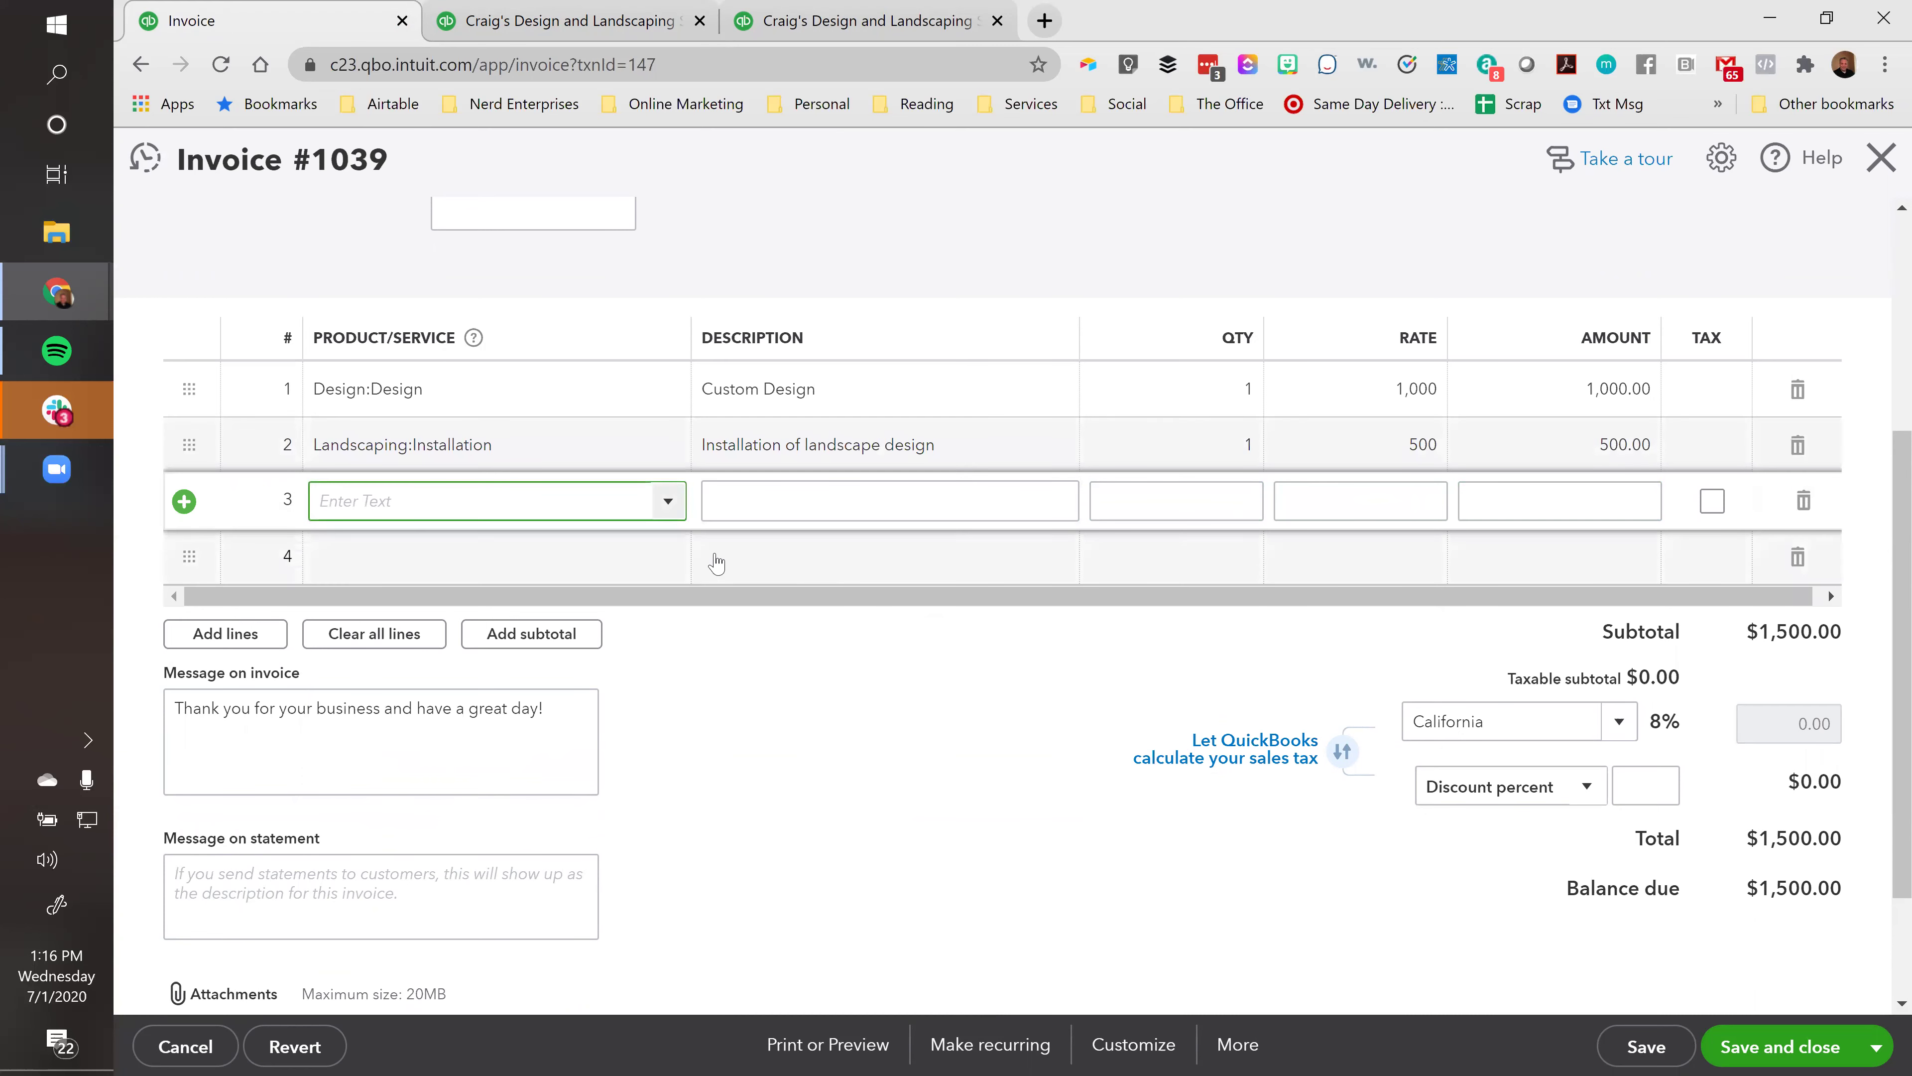
{"action": "left_click", "coordinate": [226, 632]}
{"action": "left_click", "coordinate": [225, 613]}
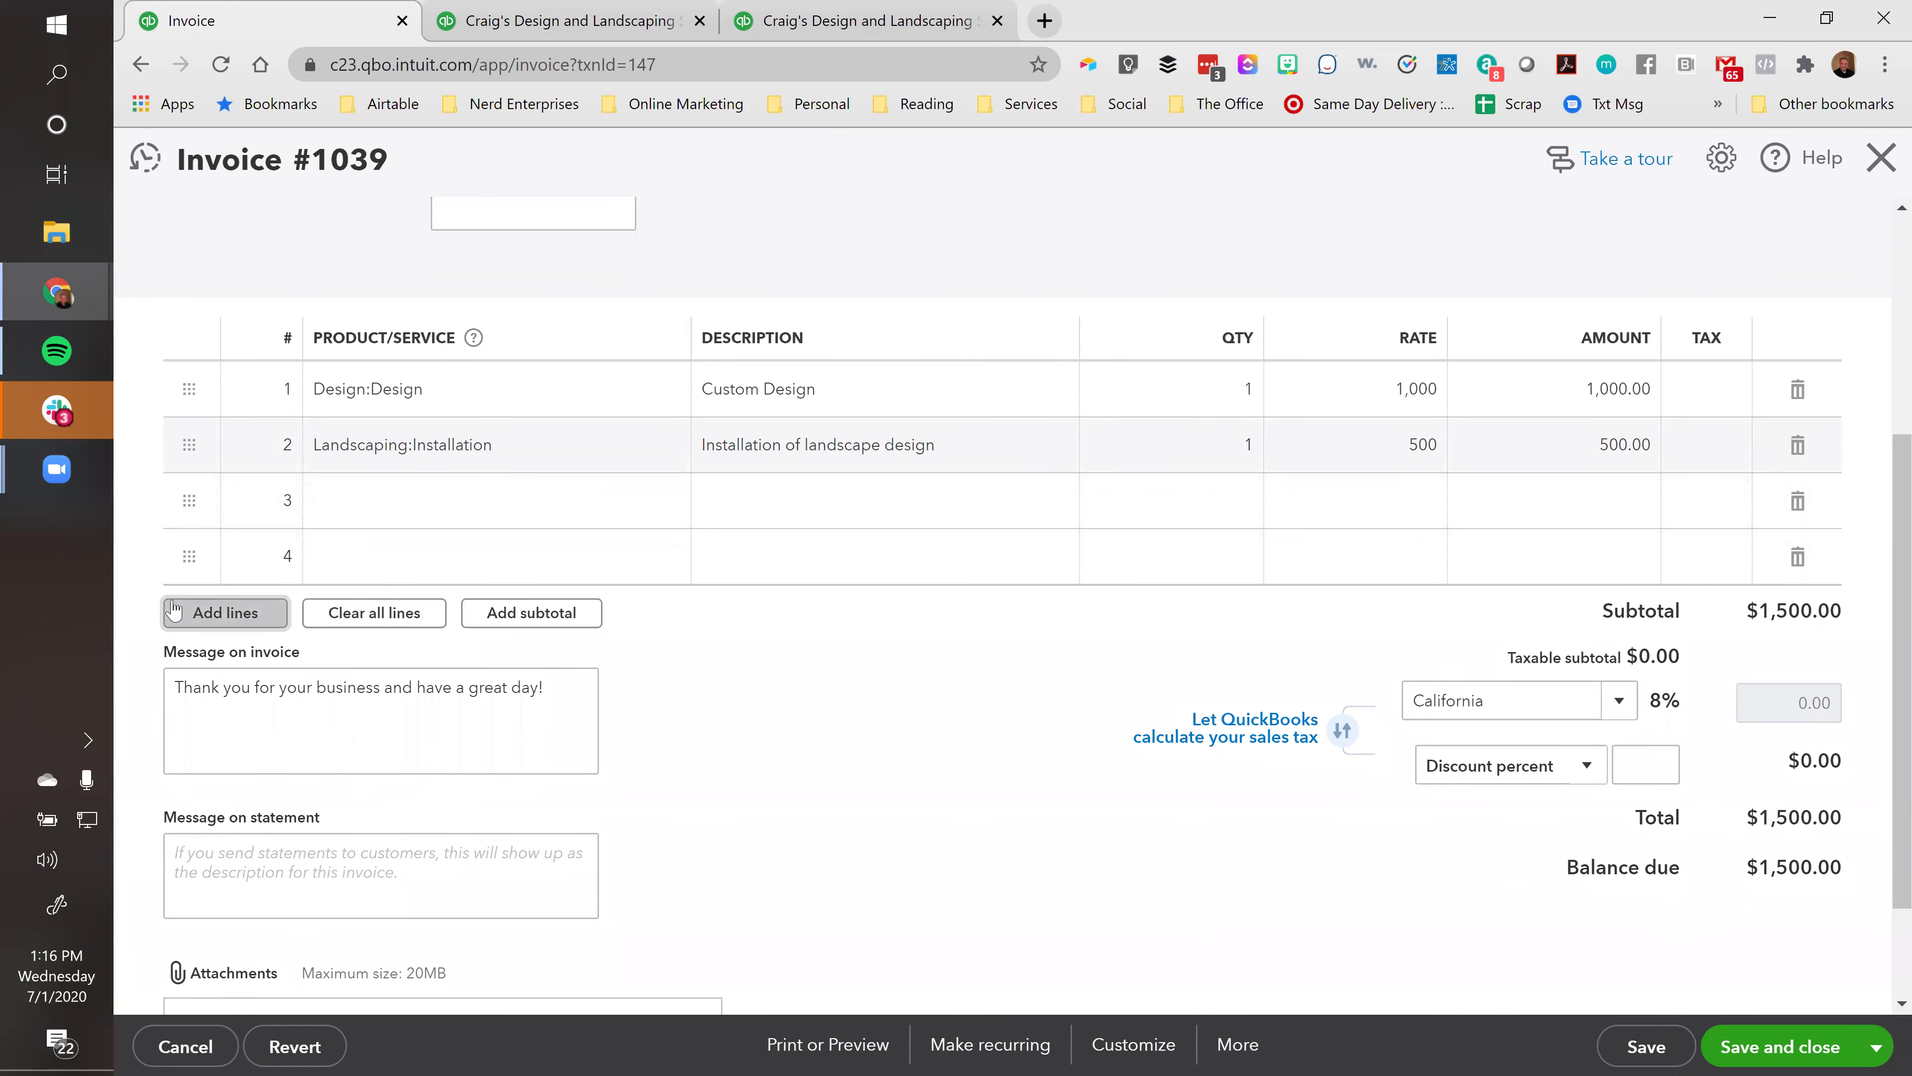
- Insert a subtotal row at line 4 showing $1,500.00 for the two items
{"action": "left_click", "coordinate": [488, 545]}
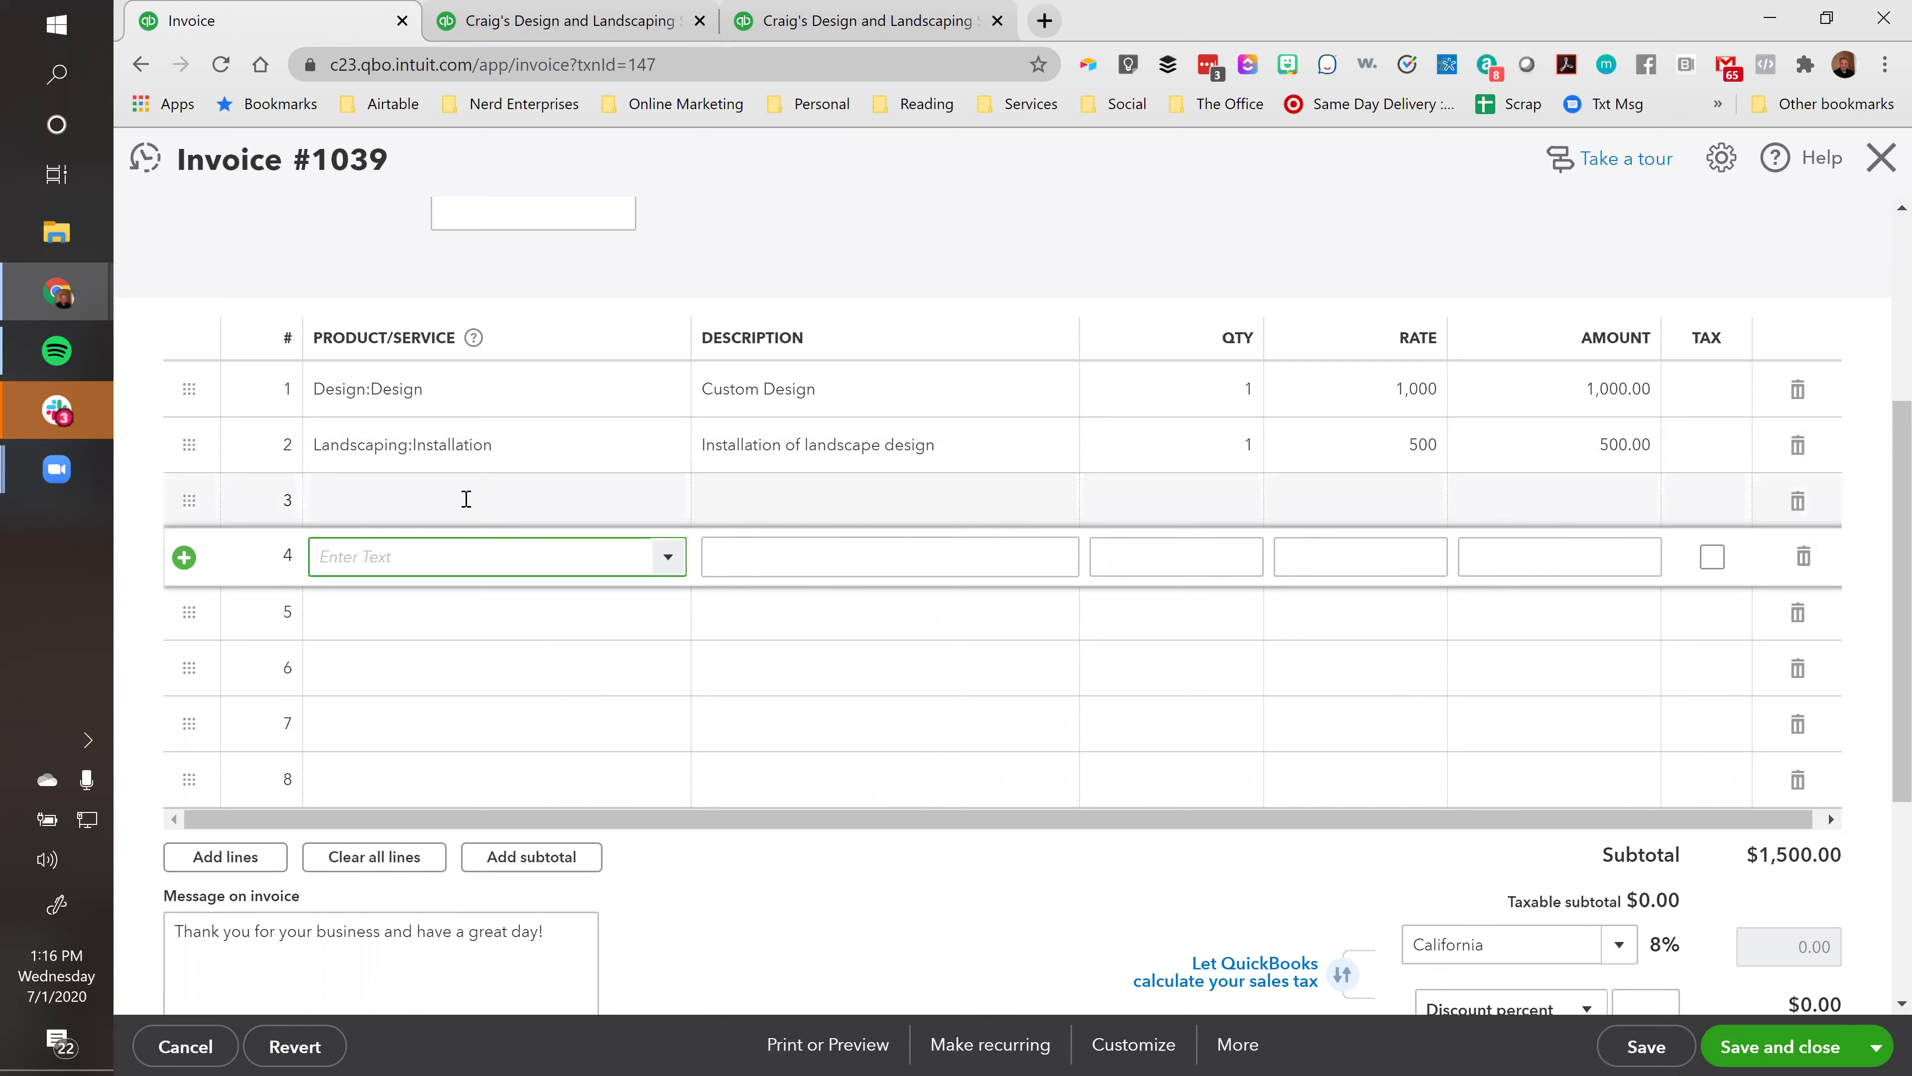
{"action": "left_click", "coordinate": [515, 859]}
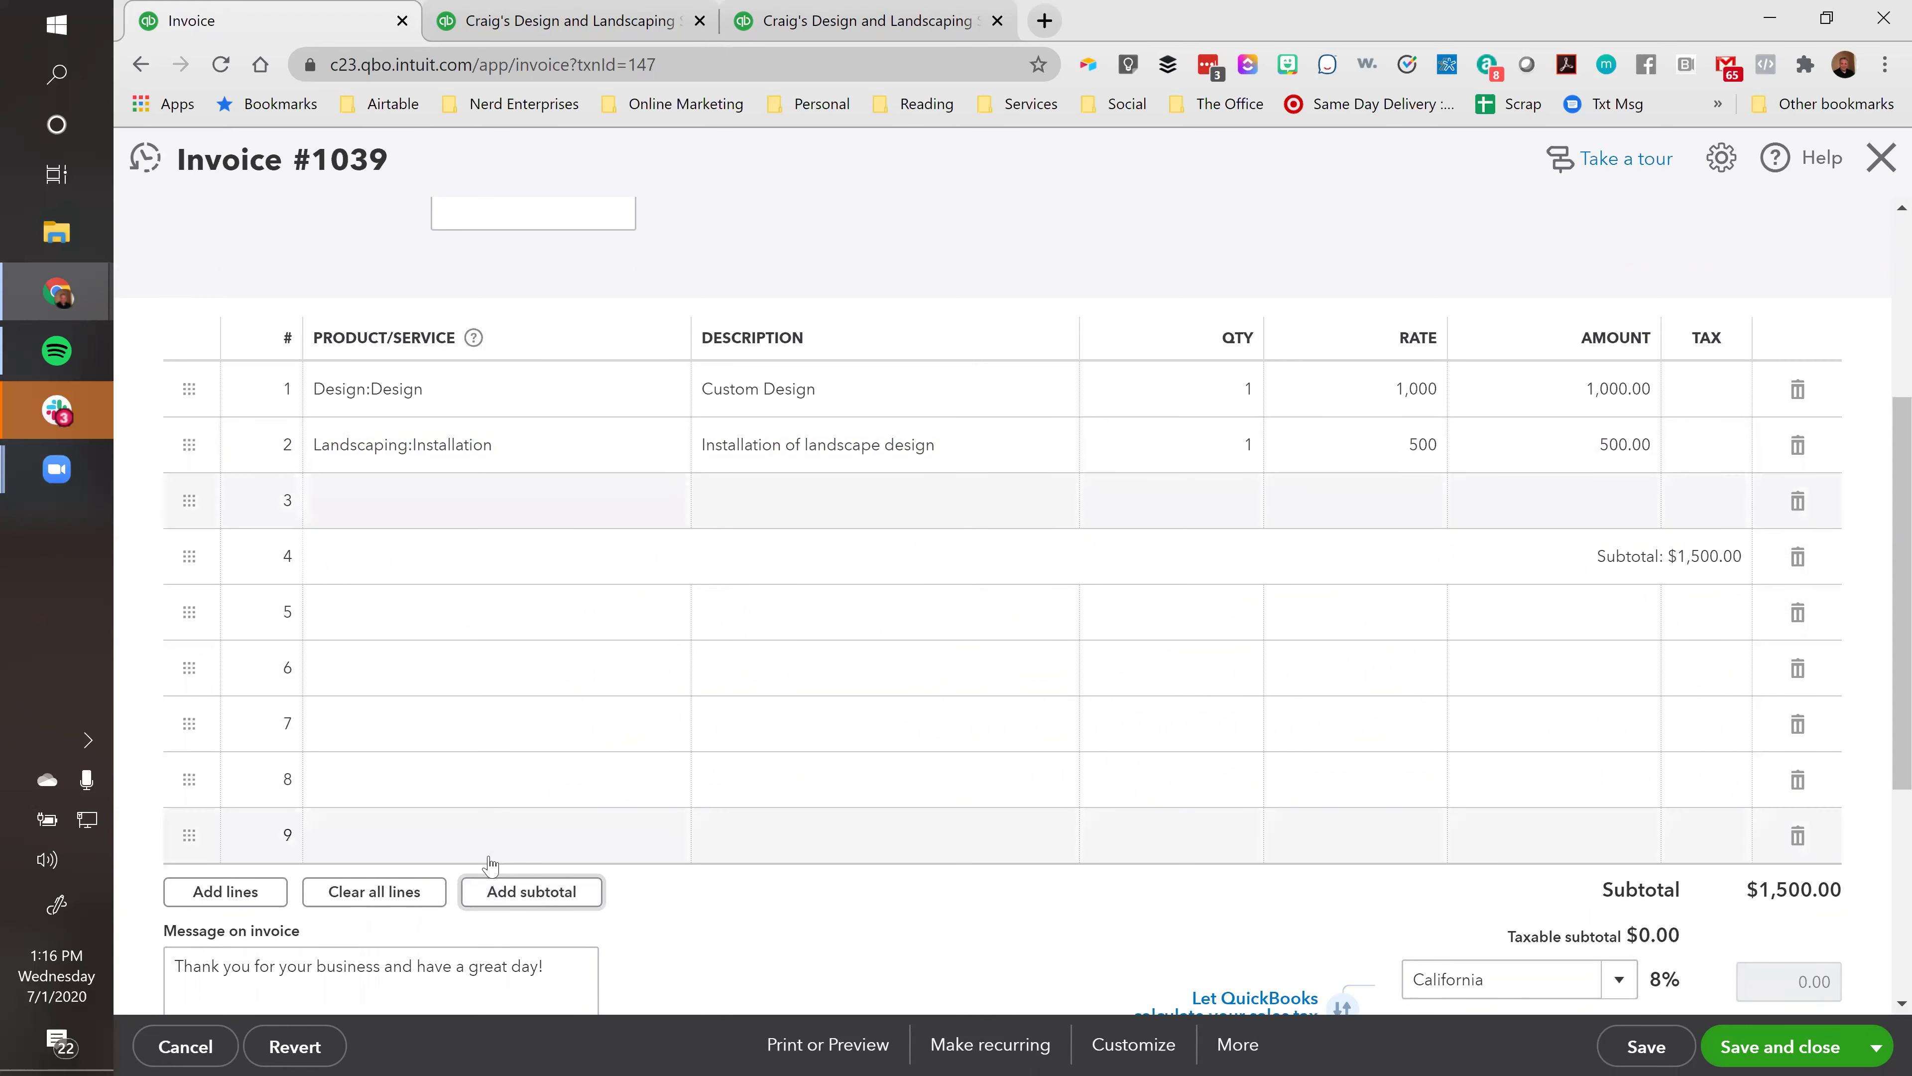
{"action": "left_click", "coordinate": [544, 619]}
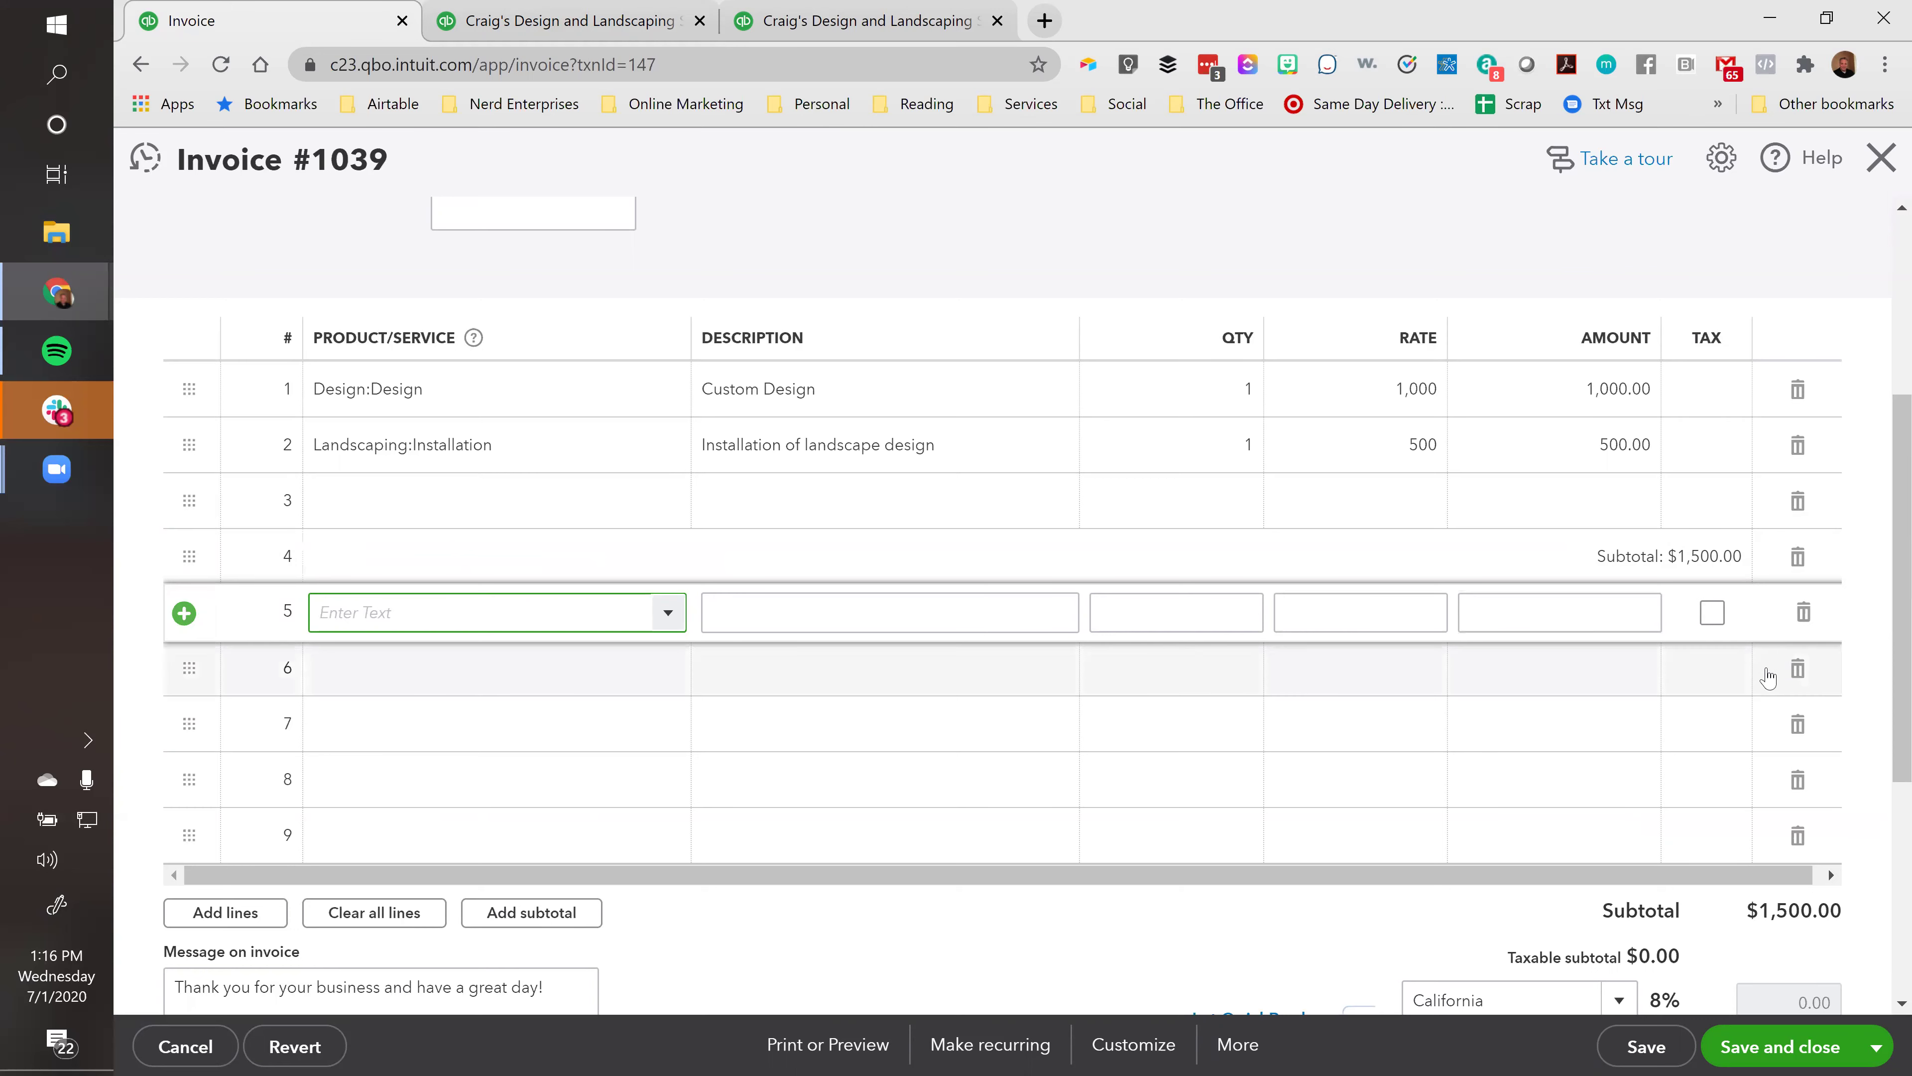
{"action": "scroll", "coordinate": [1737, 624], "scroll_direction": "down", "scroll_amount": 2}
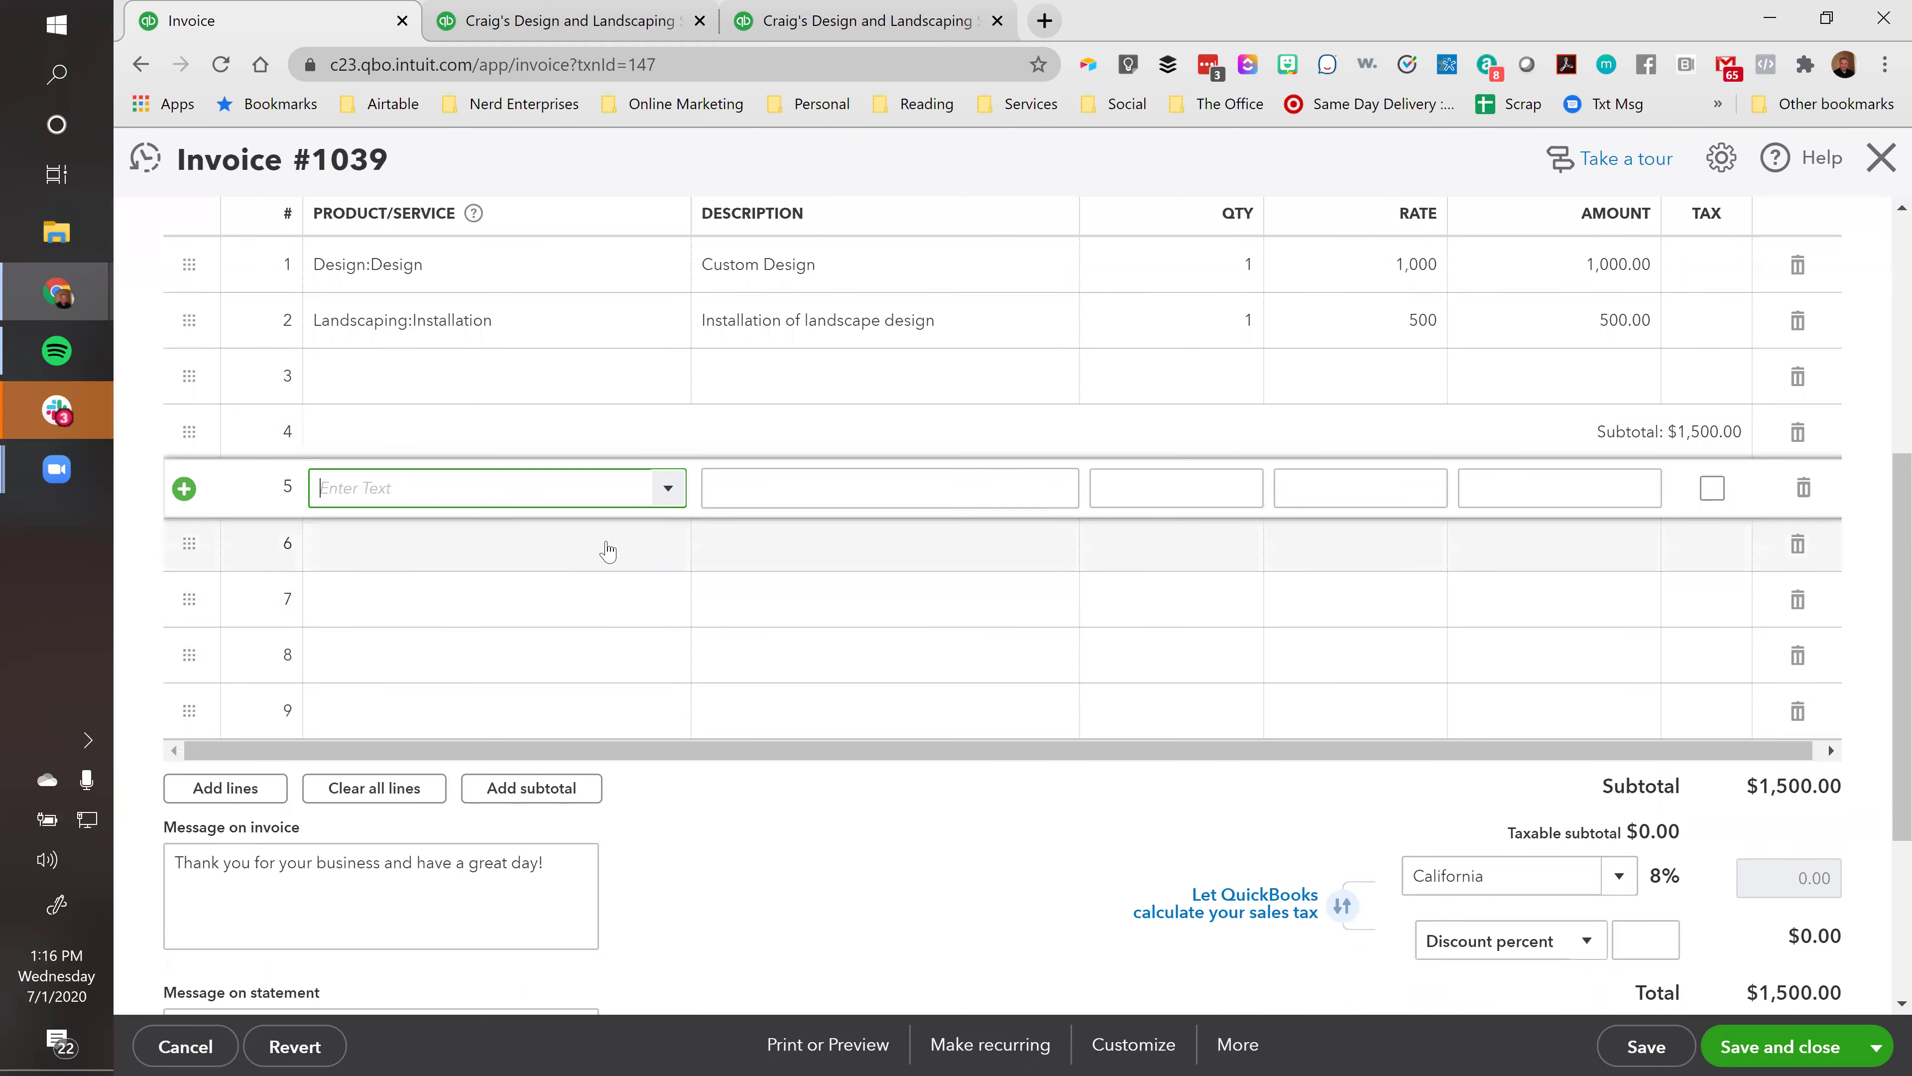
- Add a non-taxable Customer Deposit line at -1500 as line 6
{"action": "left_click", "coordinate": [565, 554]}
{"action": "type", "text": "Customer Deposit"}
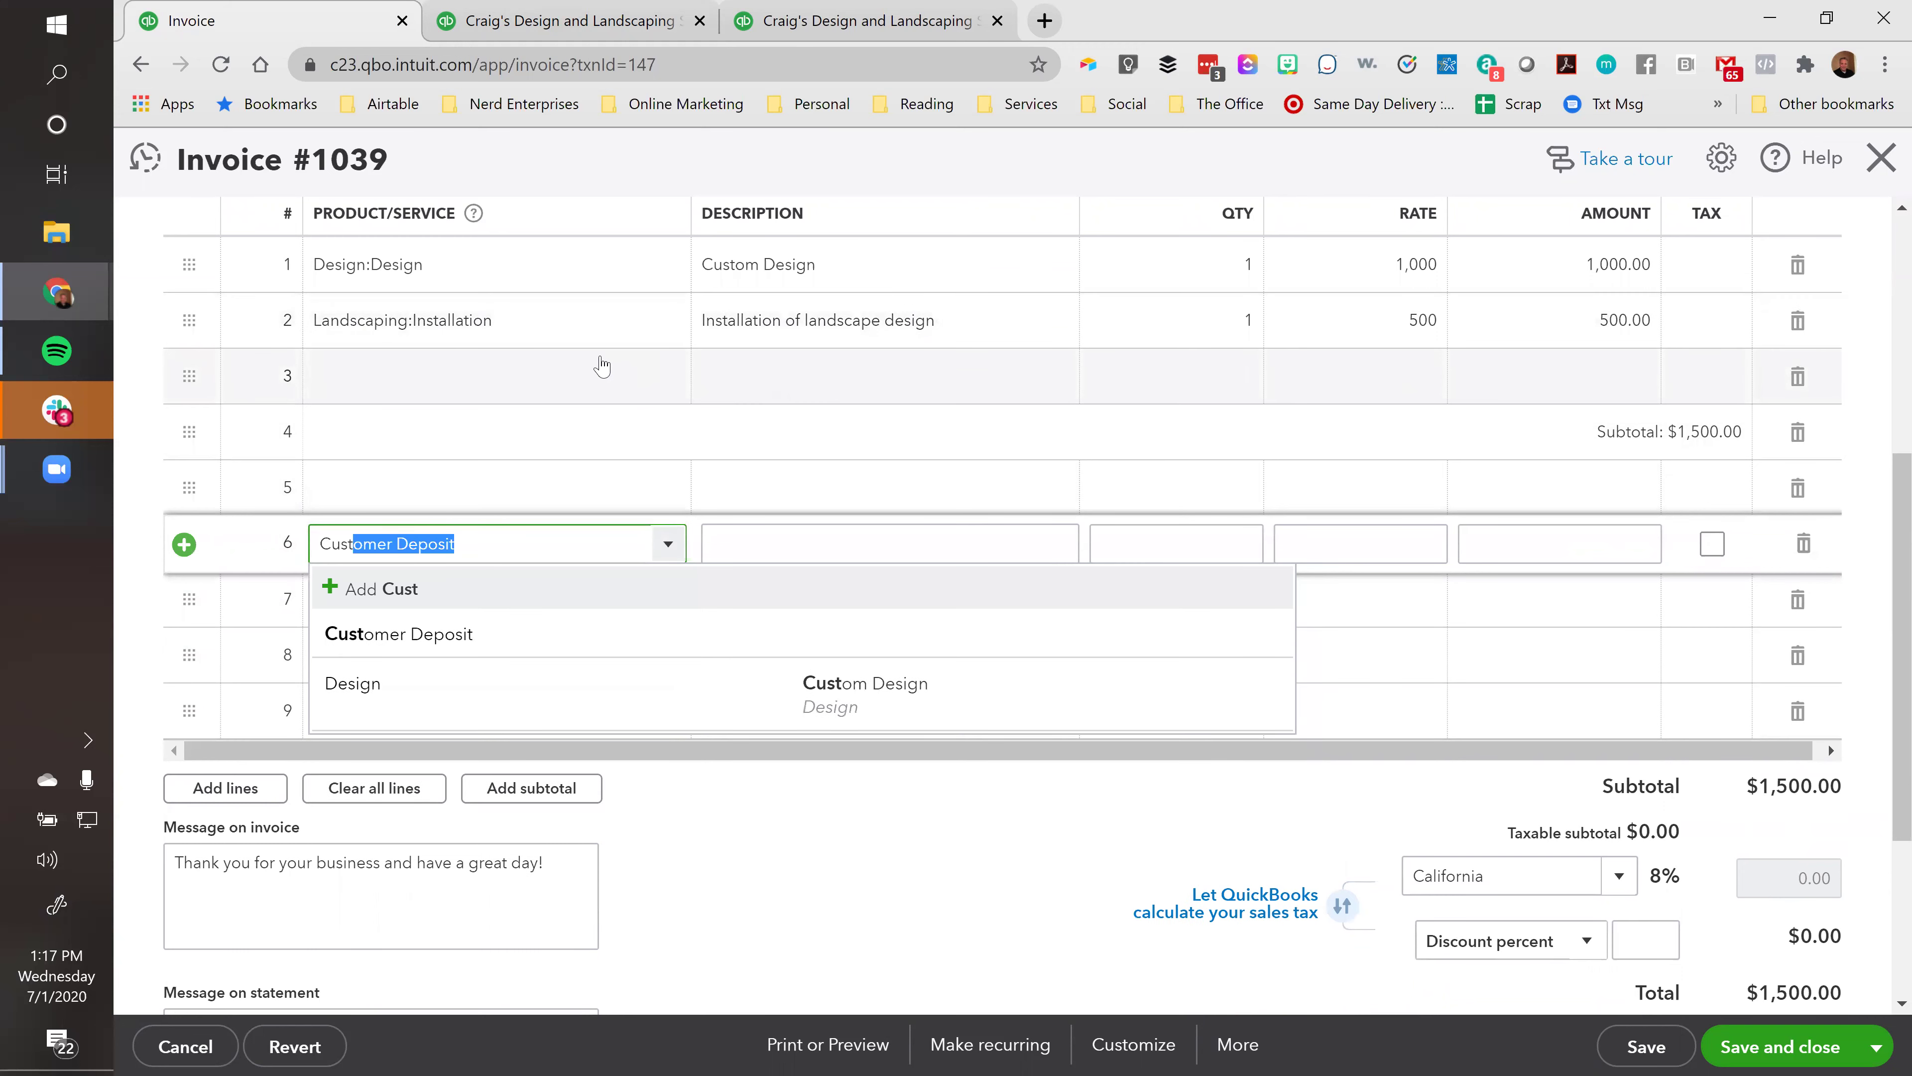
{"action": "key", "text": "Tab"}
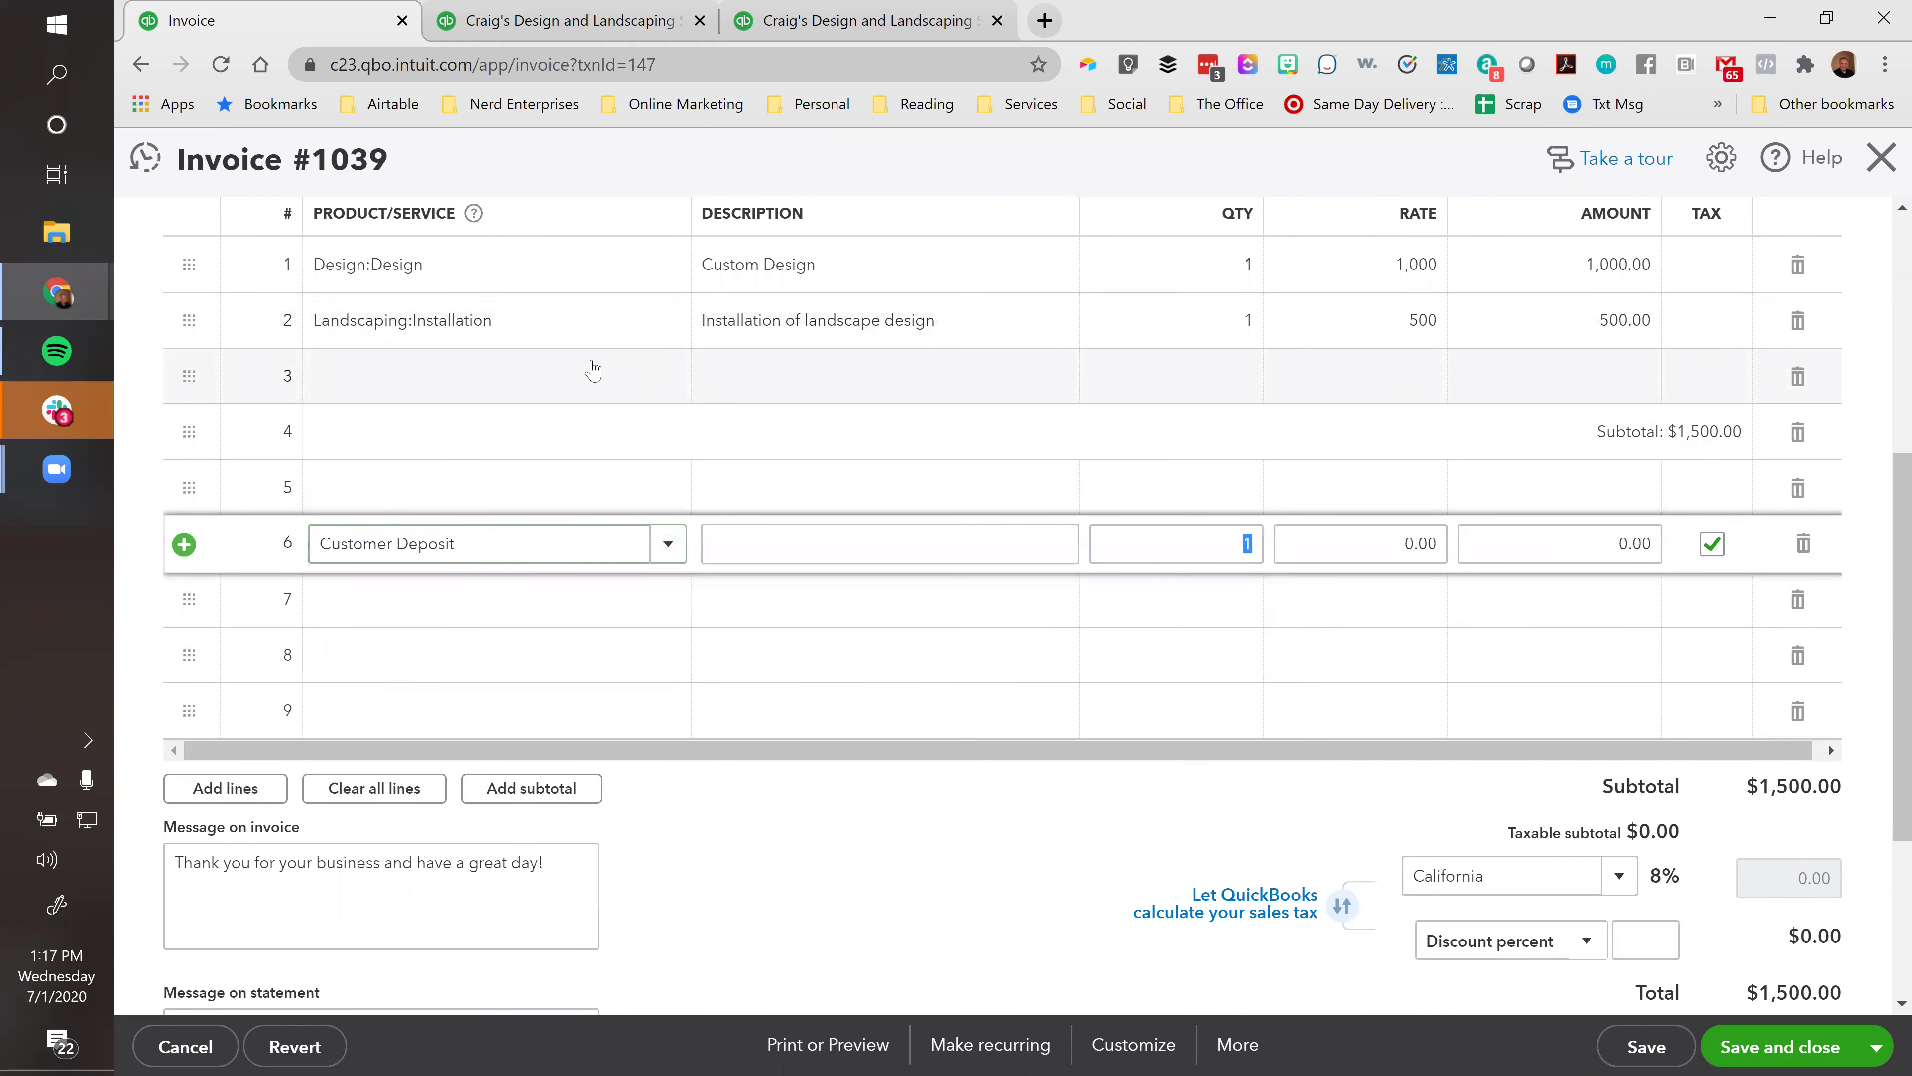
{"action": "left_click", "coordinate": [456, 544]}
{"action": "key", "text": "Tab"}
{"action": "key", "text": "Tab"}
{"action": "key", "text": "Tab"}
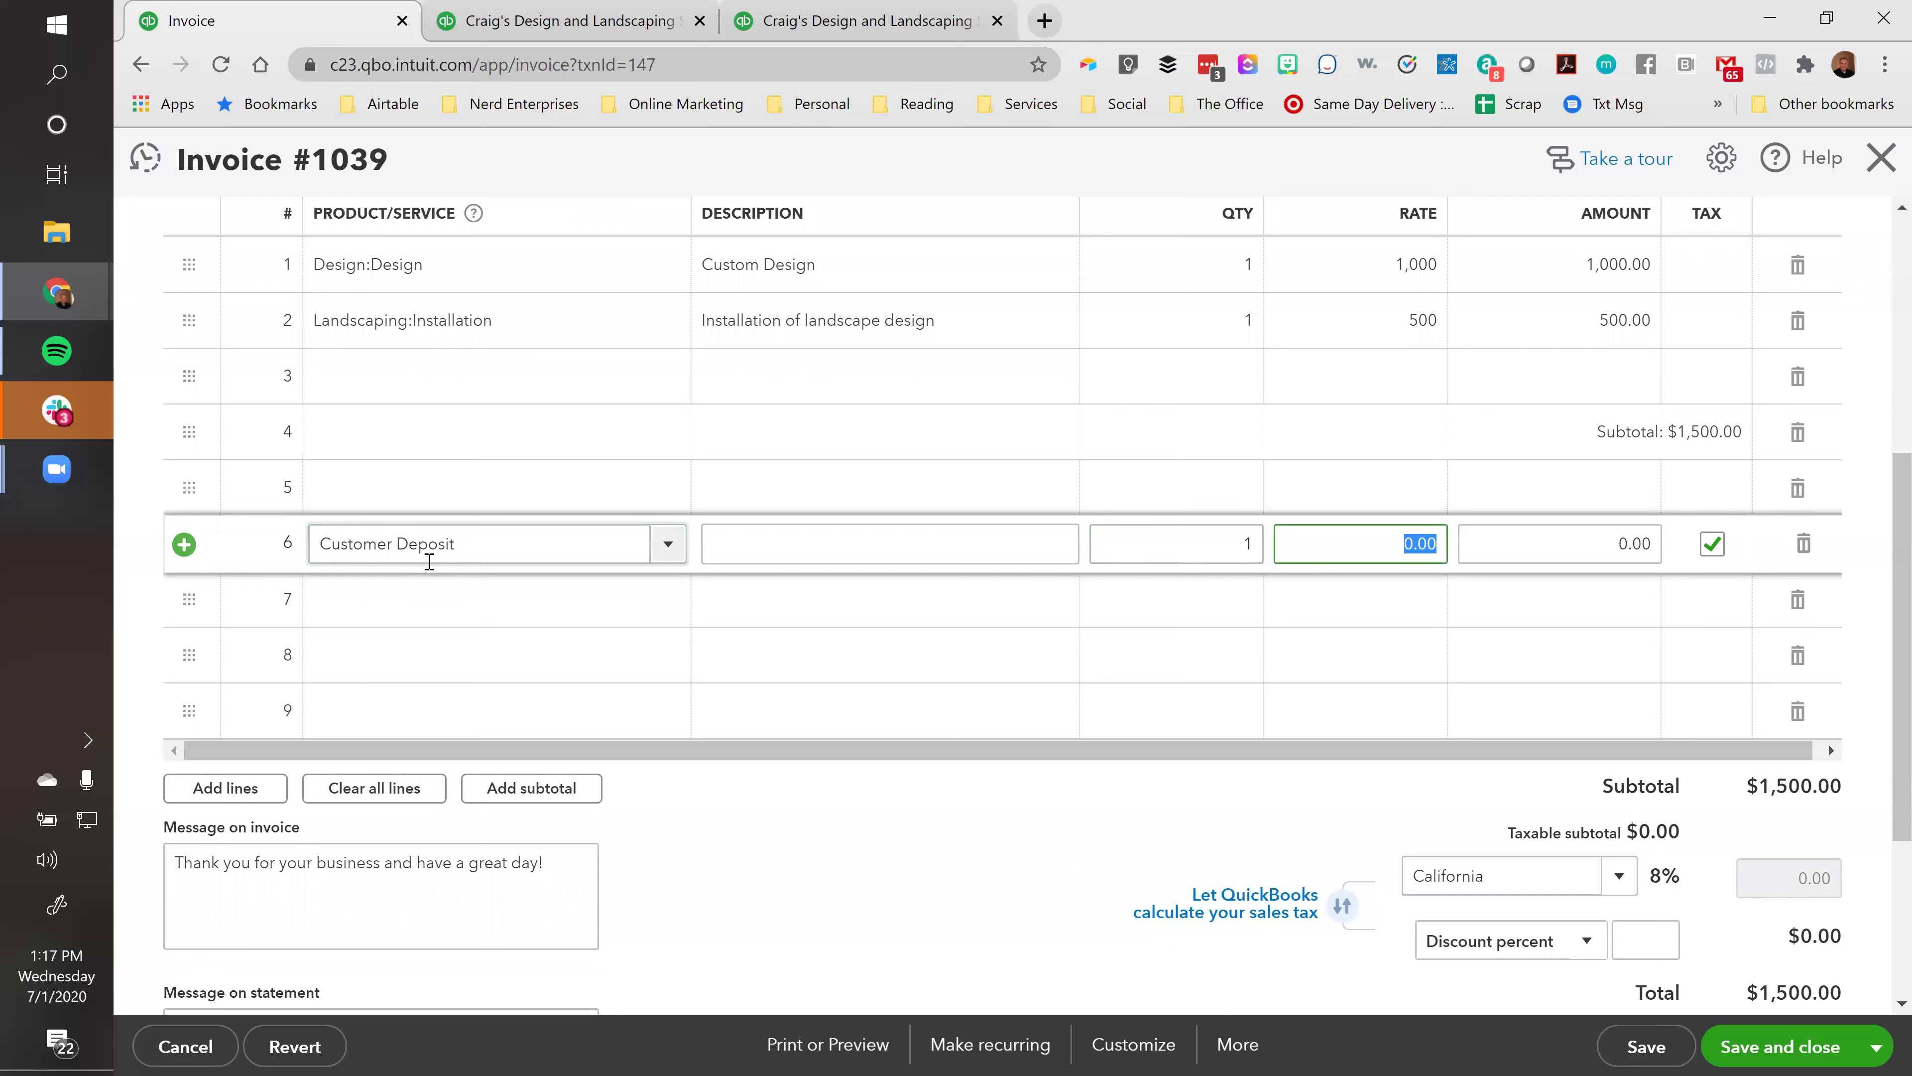
{"action": "type", "text": "-1500"}
{"action": "key", "text": "Tab"}
{"action": "key", "text": "Tab"}
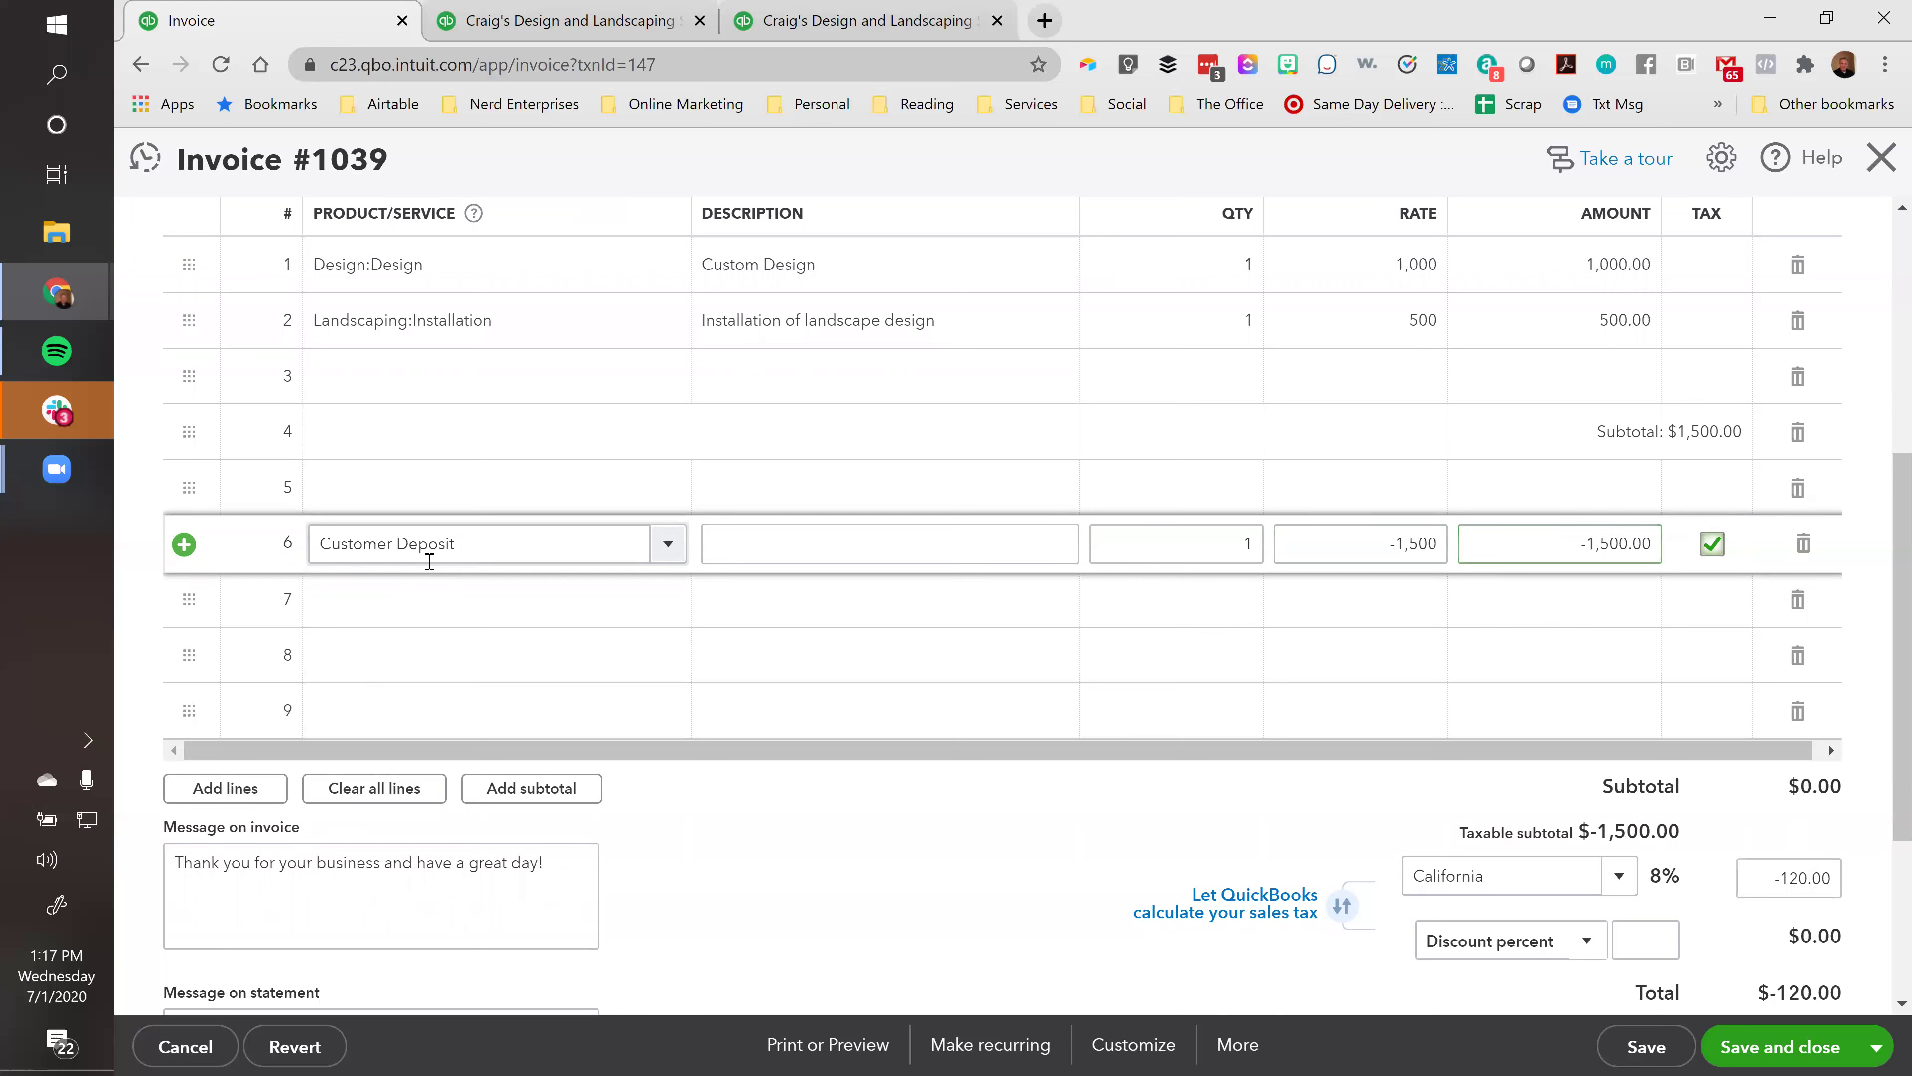
{"action": "left_click", "coordinate": [1711, 544]}
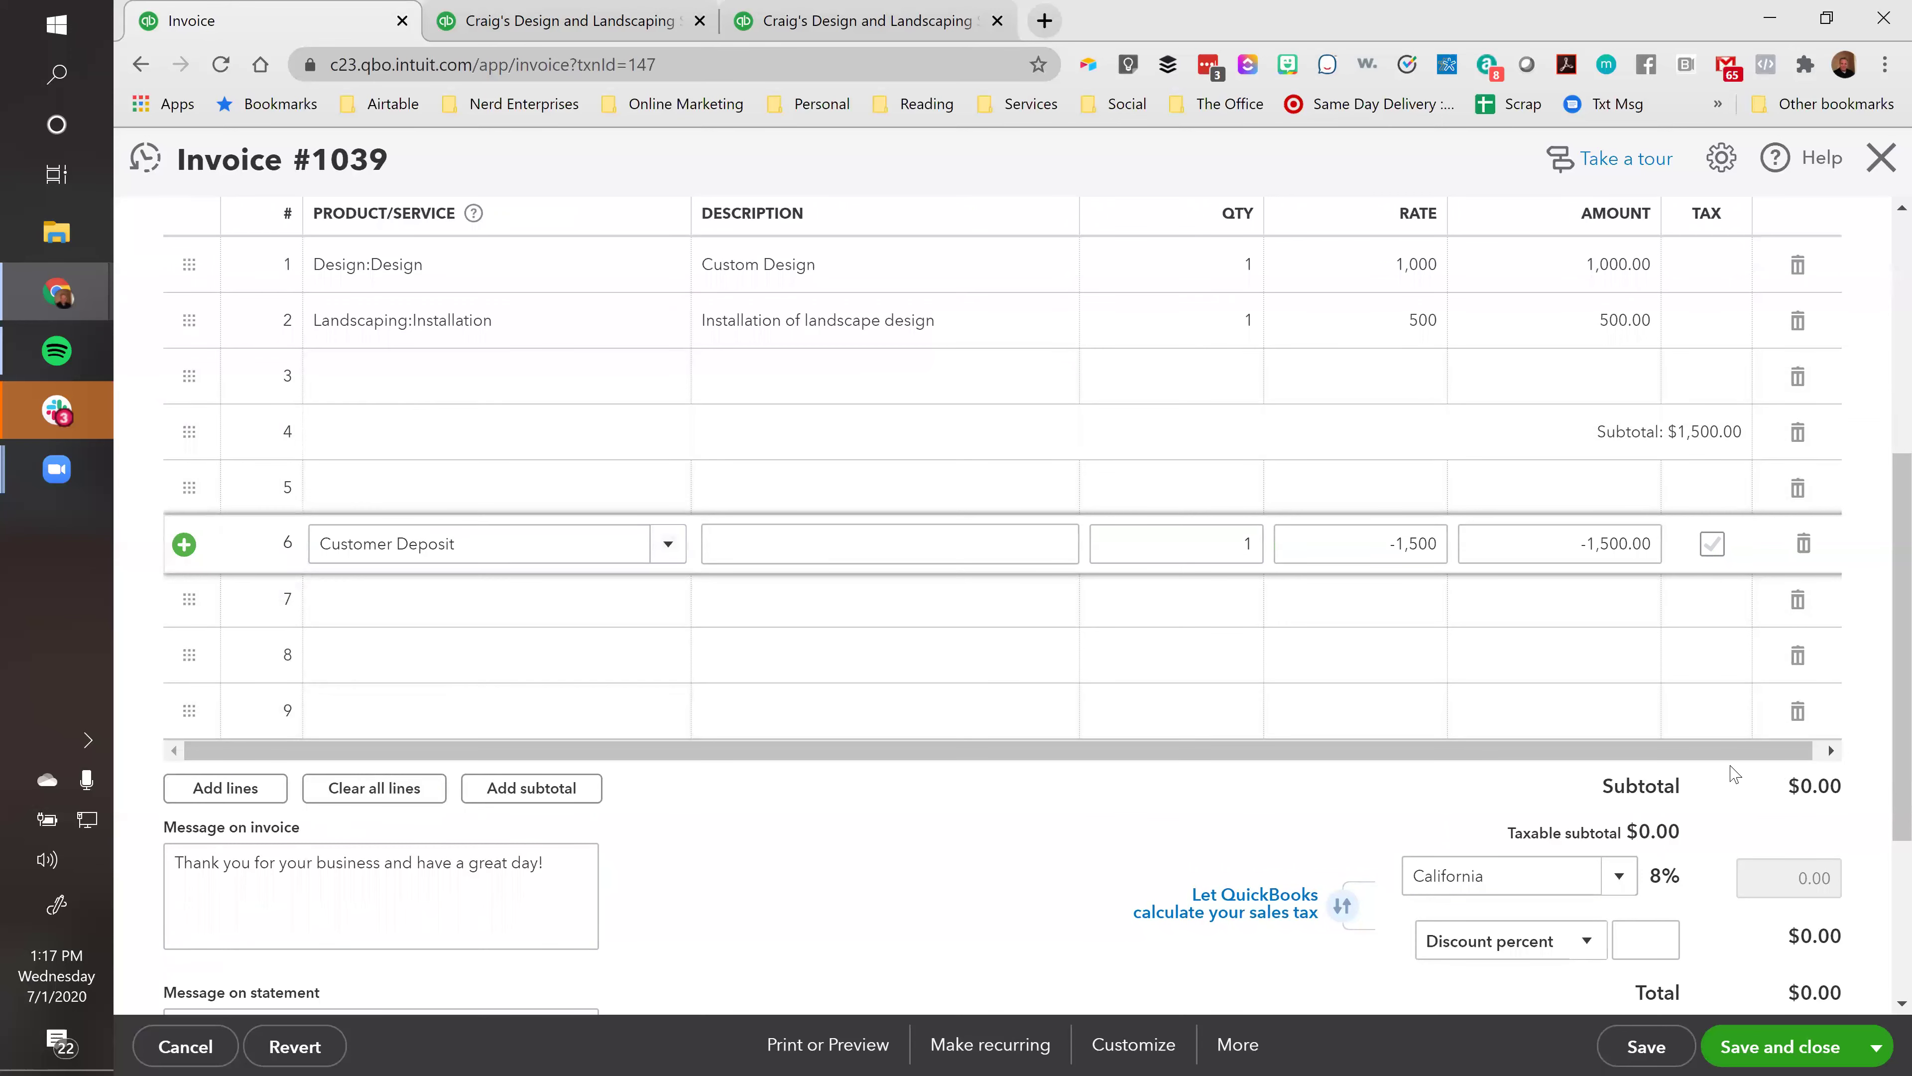
- Save and close invoice 1039, now totalling $0.00 and marked Paid
{"action": "scroll", "coordinate": [1711, 544], "scroll_direction": "down", "scroll_amount": 3}
{"action": "left_click", "coordinate": [632, 20]}
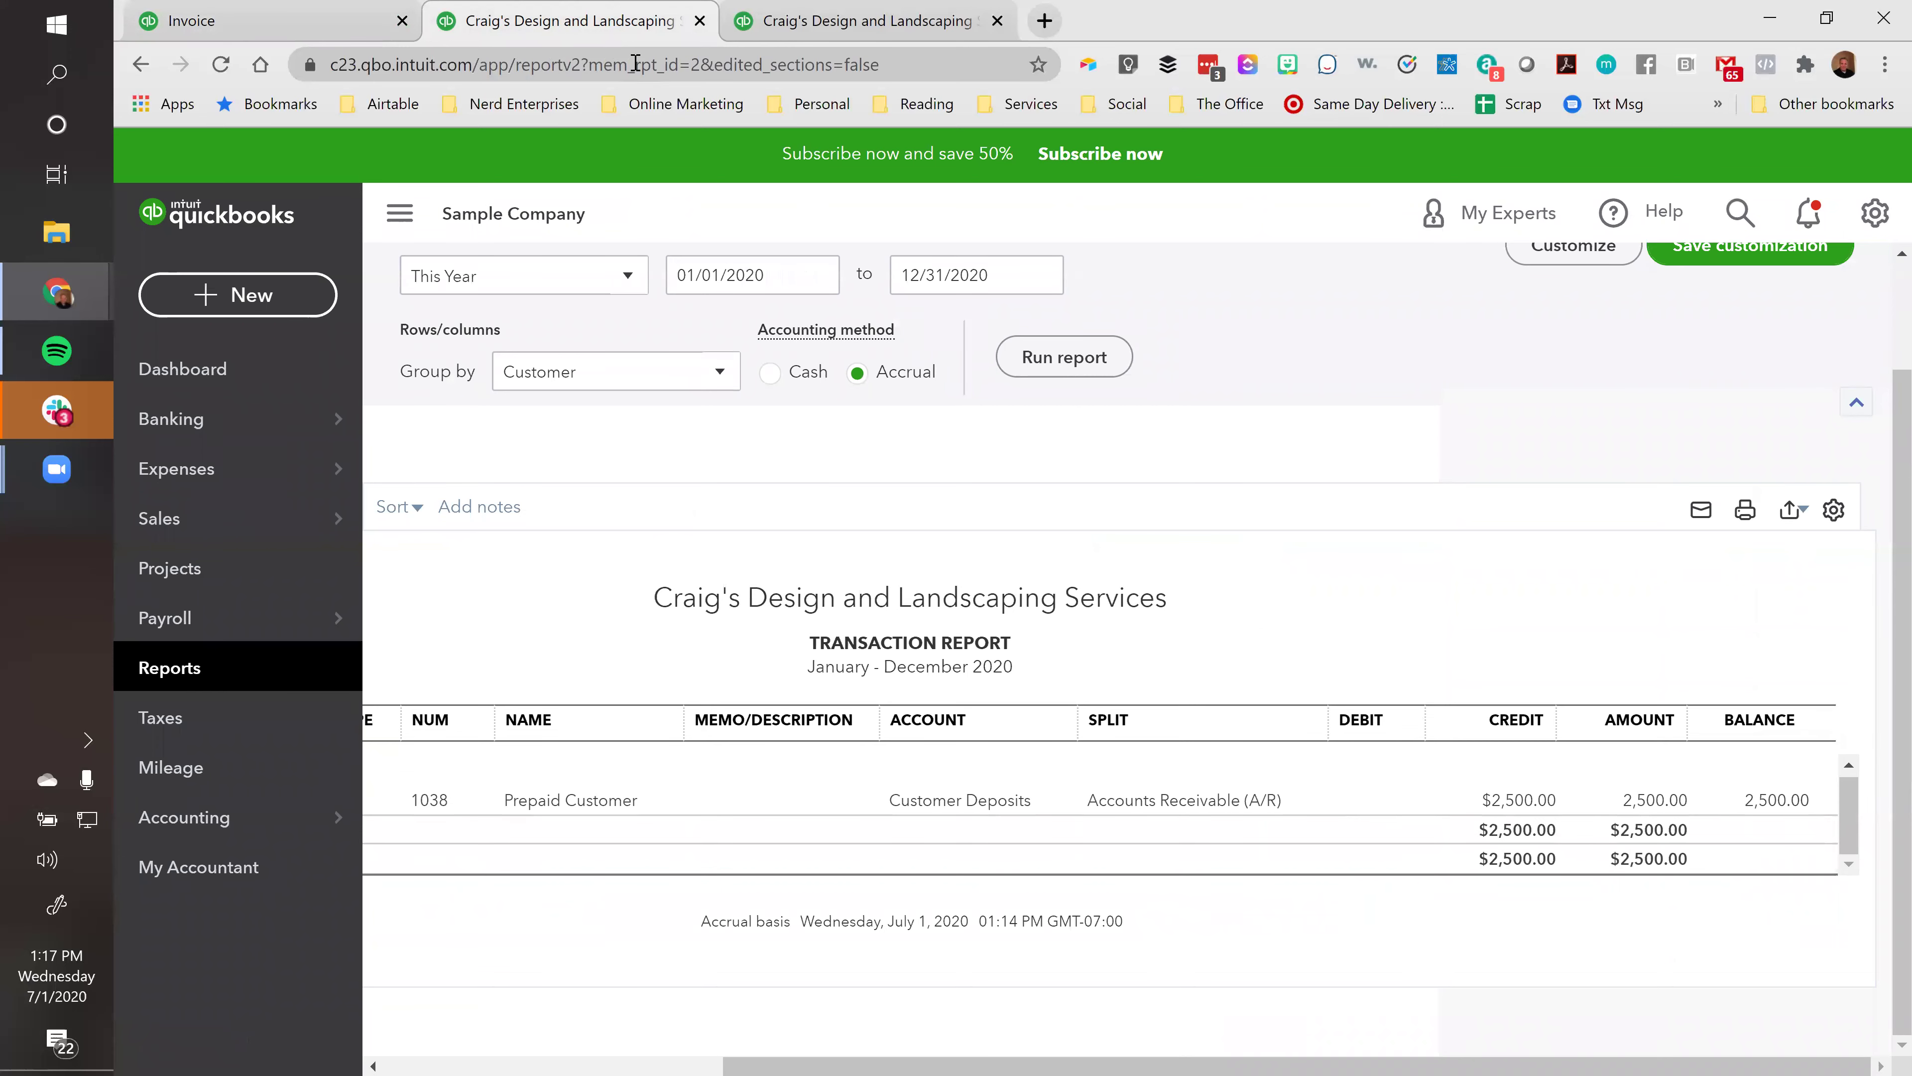
{"action": "left_click", "coordinate": [341, 25]}
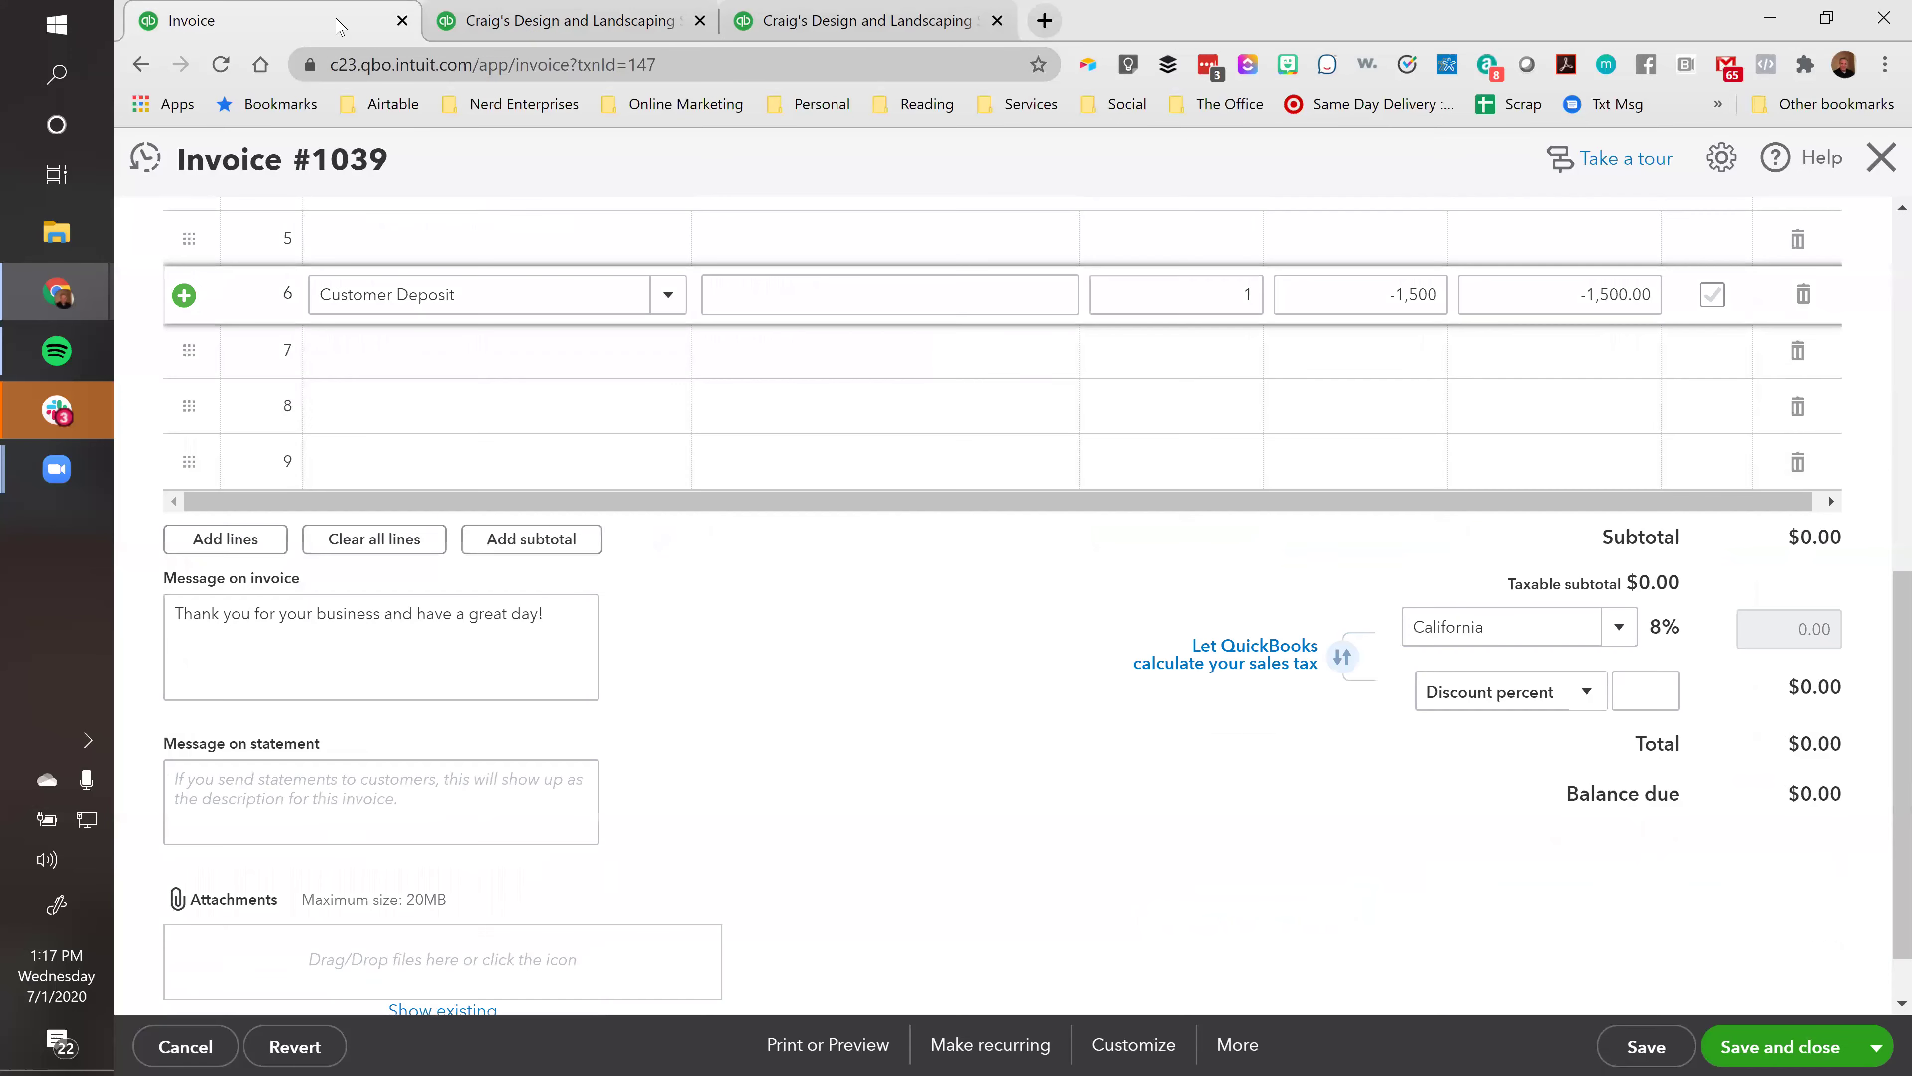
{"action": "left_click", "coordinate": [1748, 1050]}
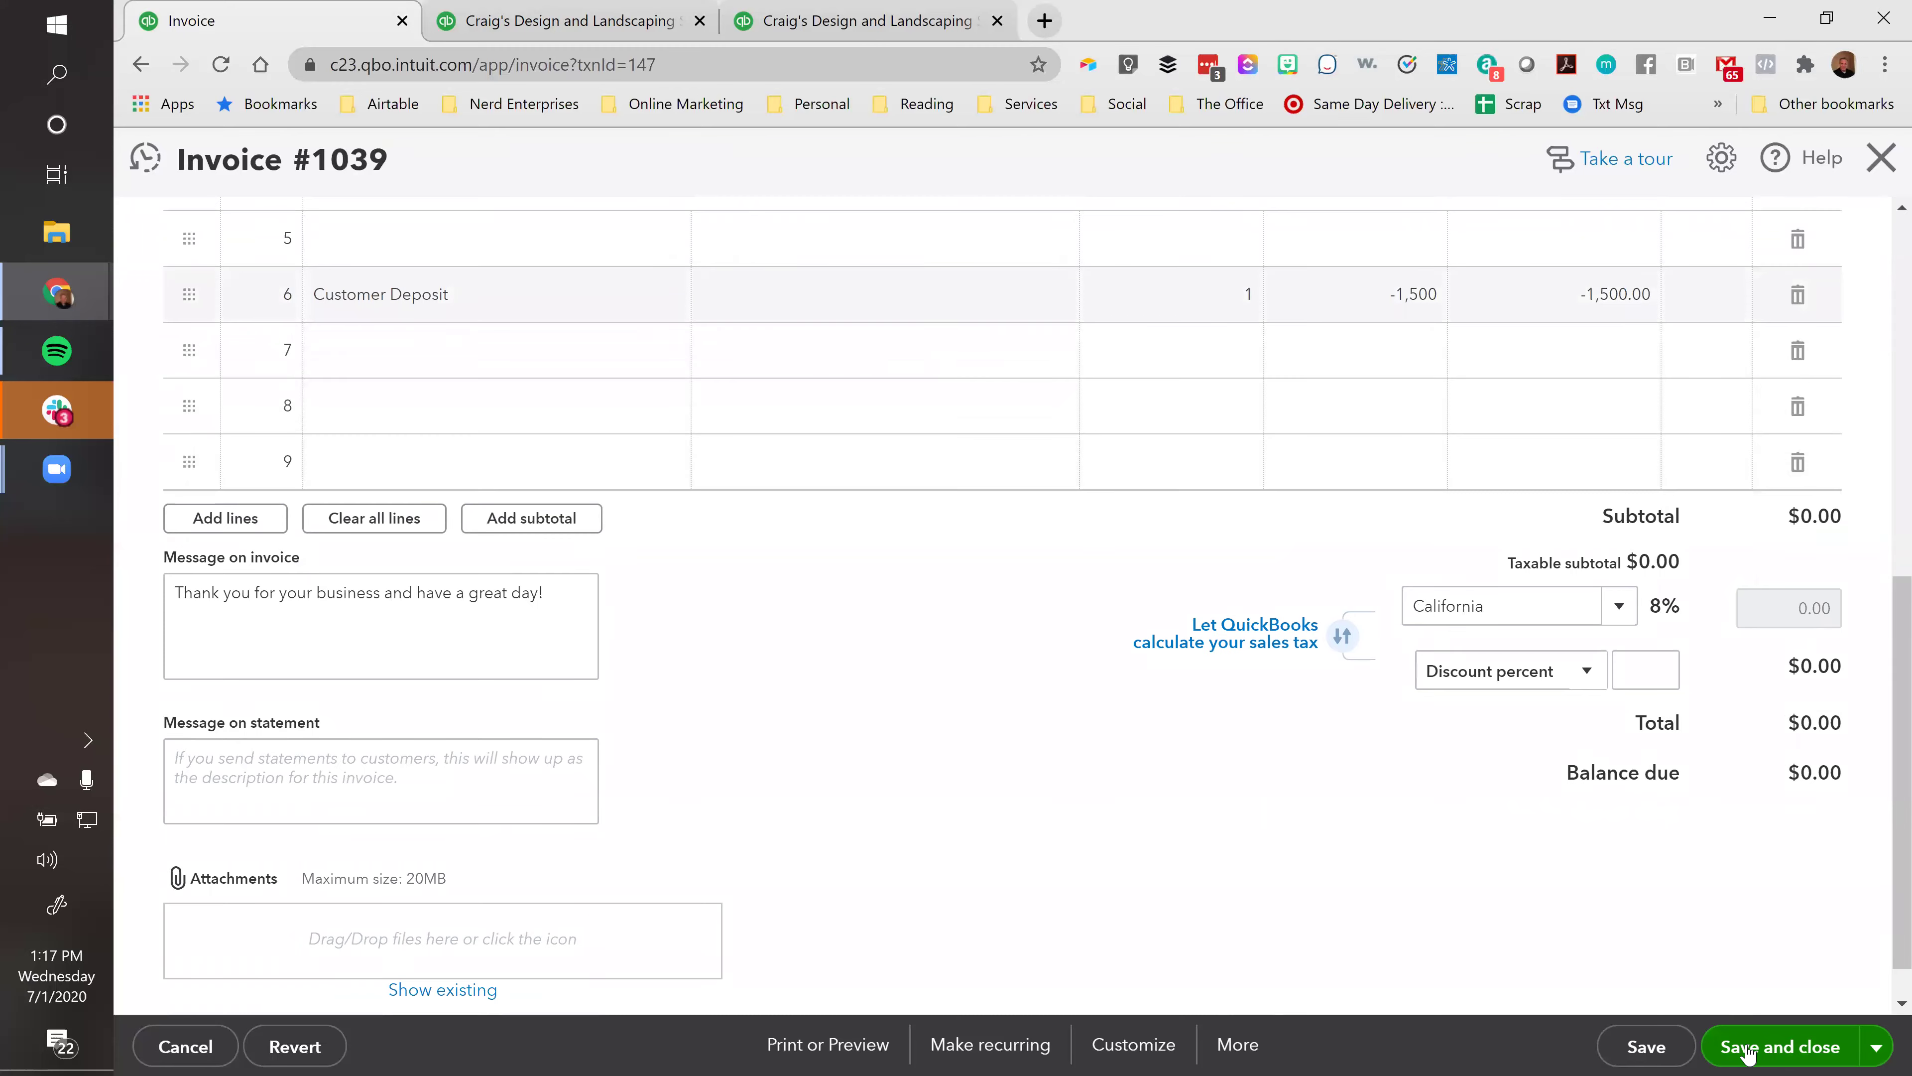
{"action": "left_click", "coordinate": [478, 15]}
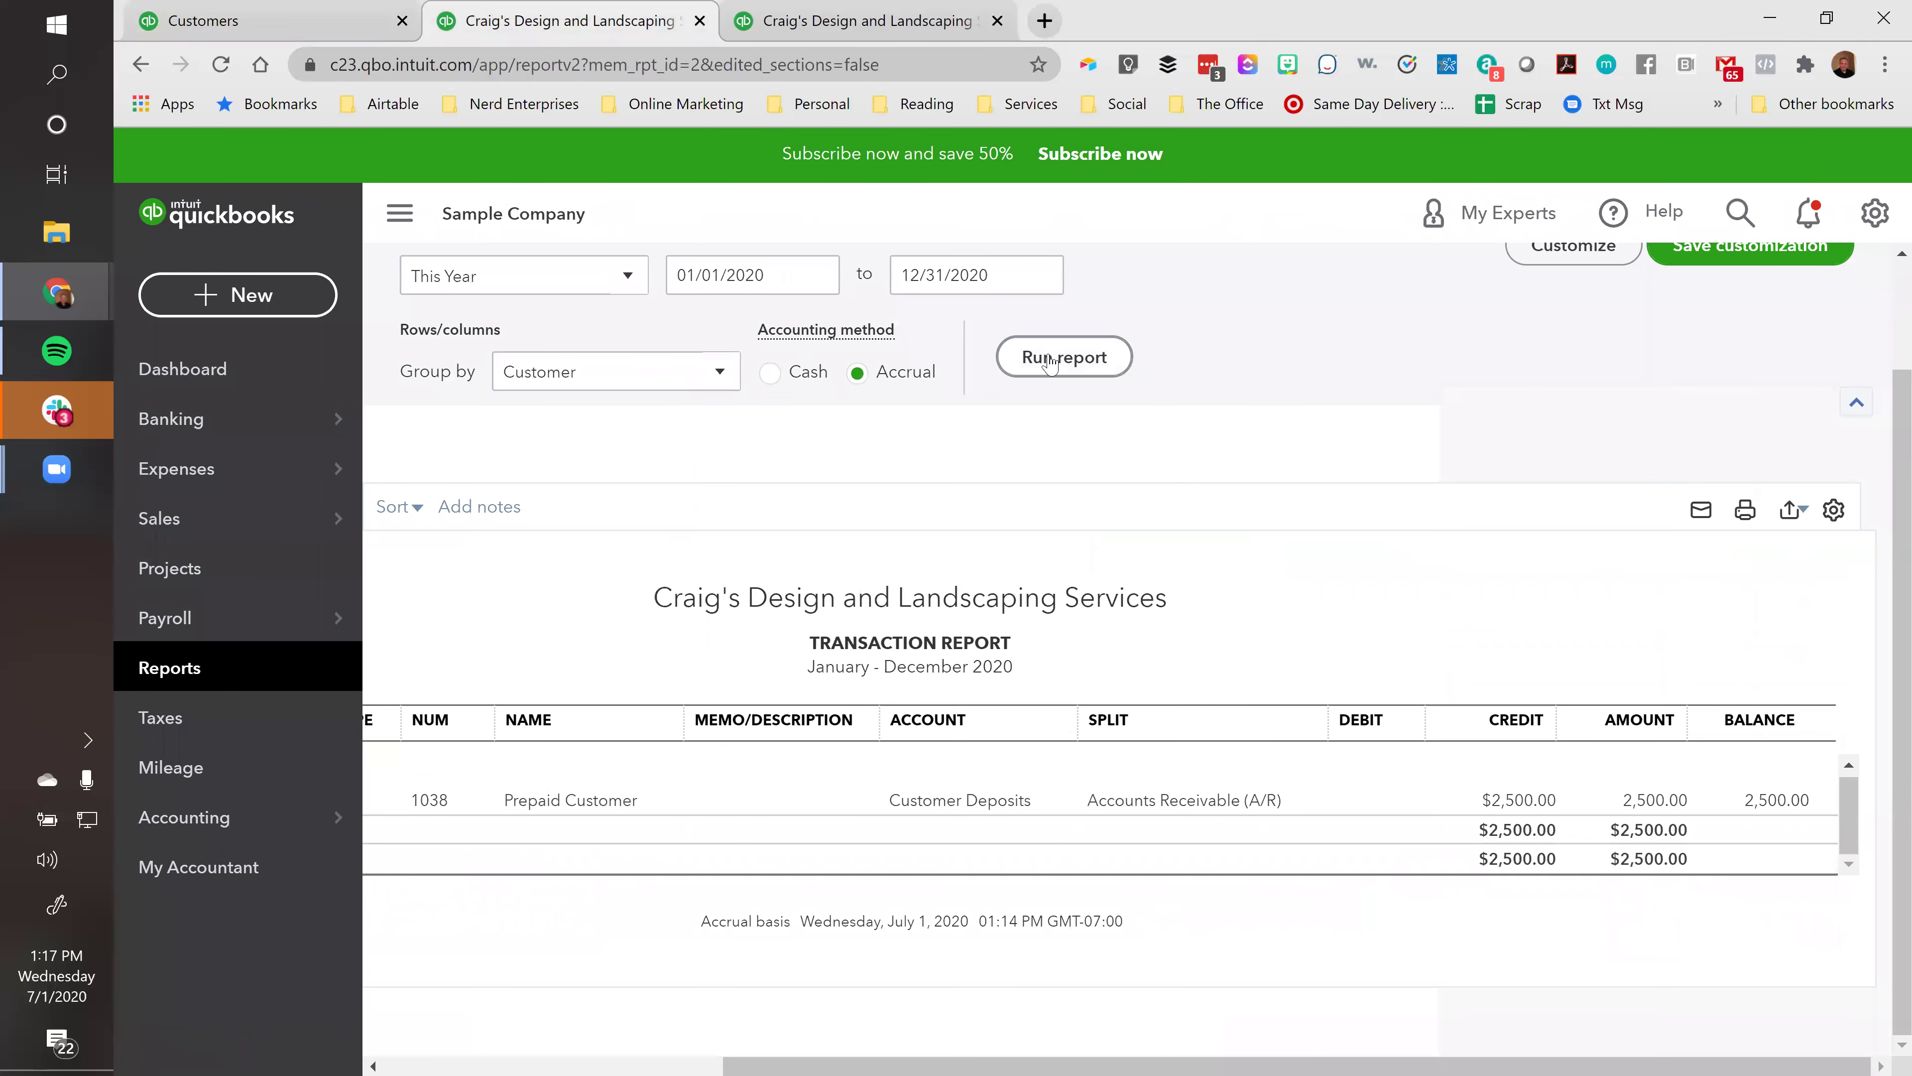
- Rerun the report to show invoice 1039's $1,500.00 debit, leaving a $1,000.00 balance
{"action": "left_click", "coordinate": [1050, 364]}
{"action": "scroll", "coordinate": [1581, 573], "scroll_direction": "down", "scroll_amount": 1}
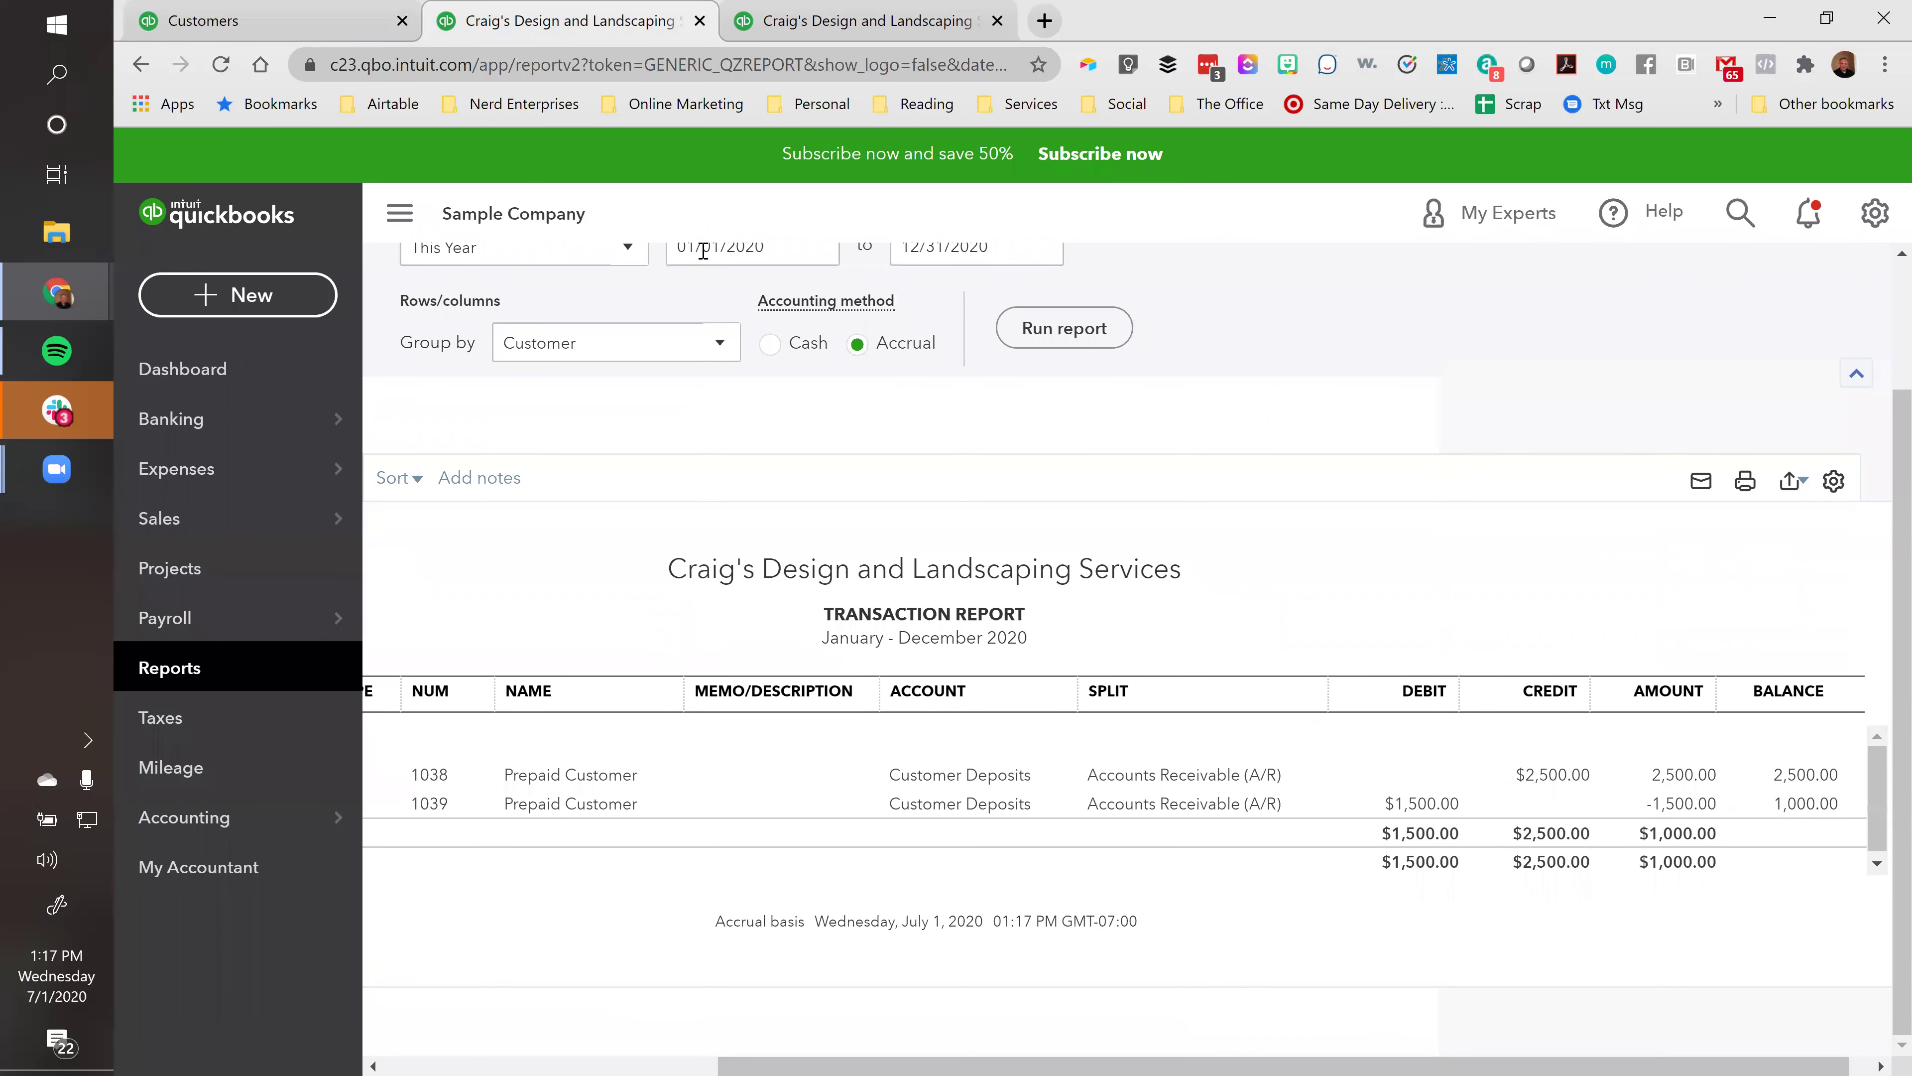
{"action": "left_click", "coordinate": [400, 213]}
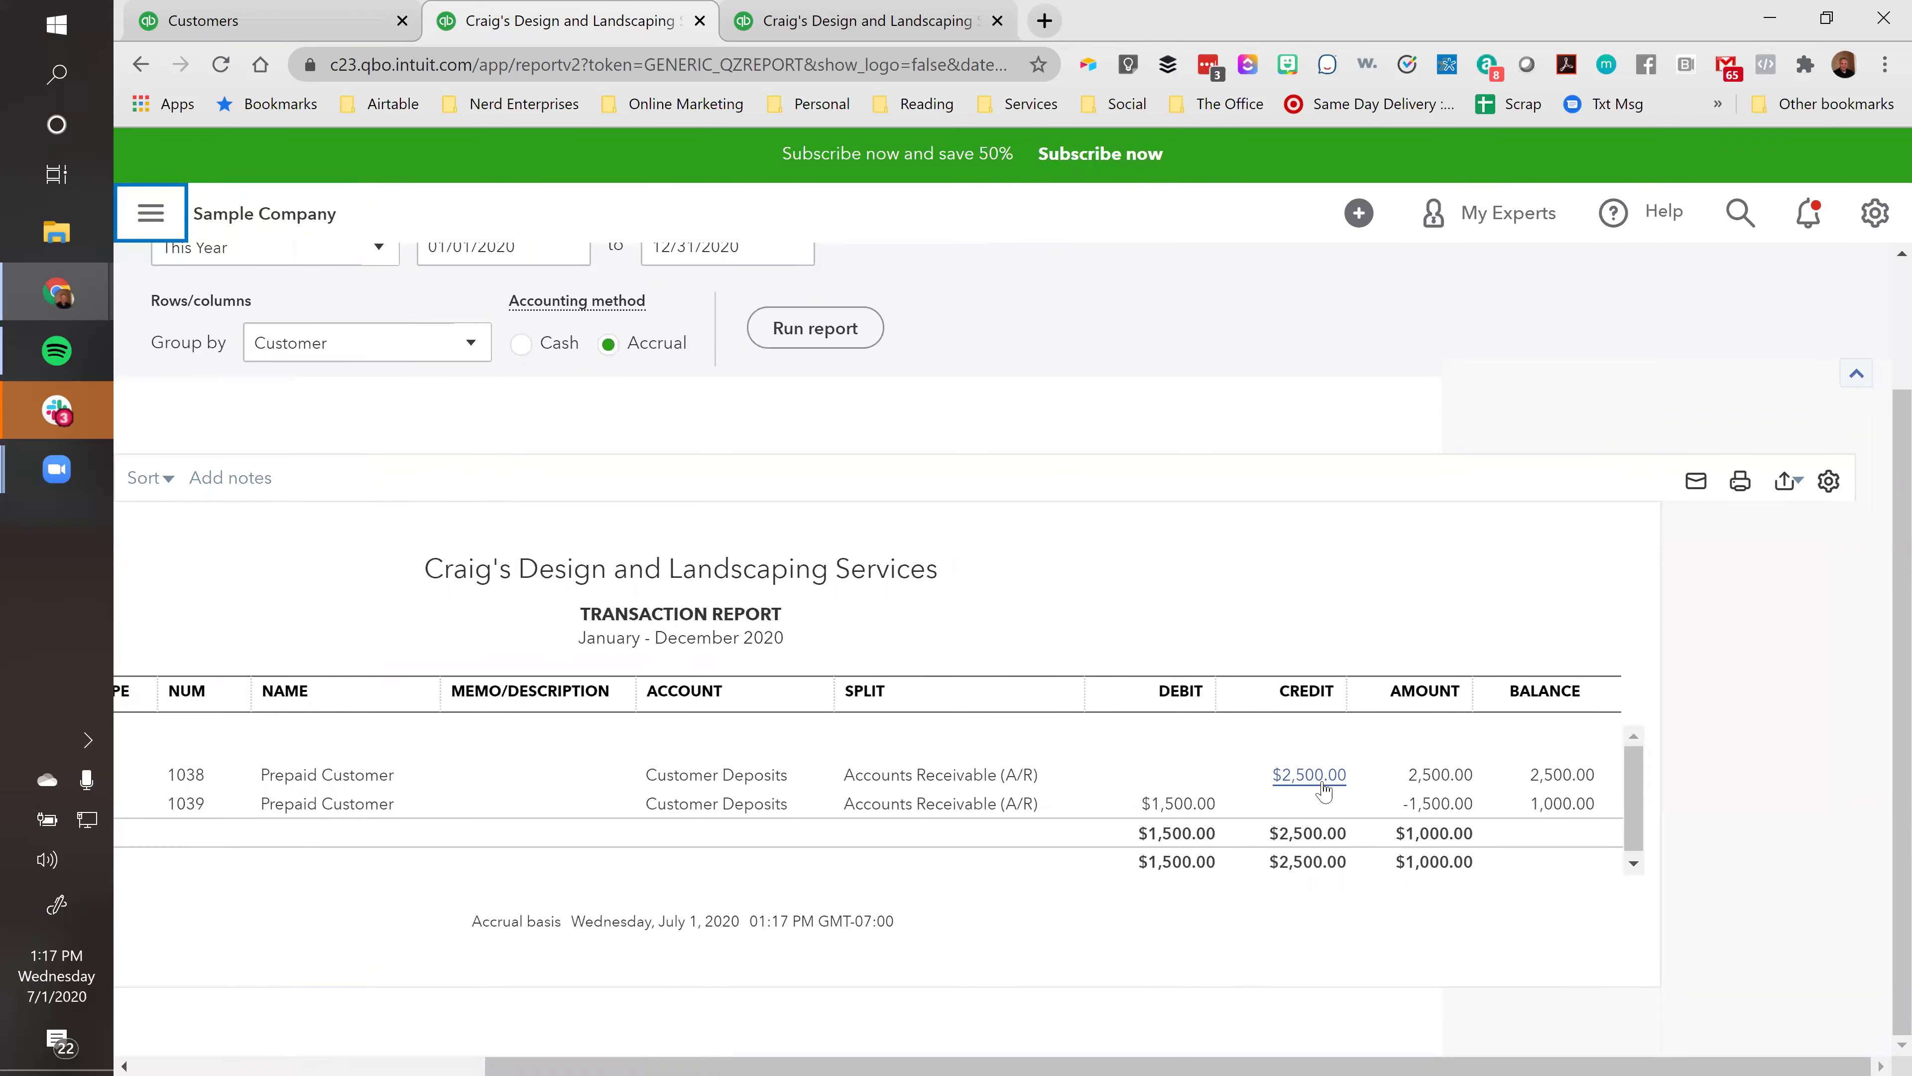
{"action": "scroll", "coordinate": [1030, 810], "scroll_direction": "right", "scroll_amount": 3}
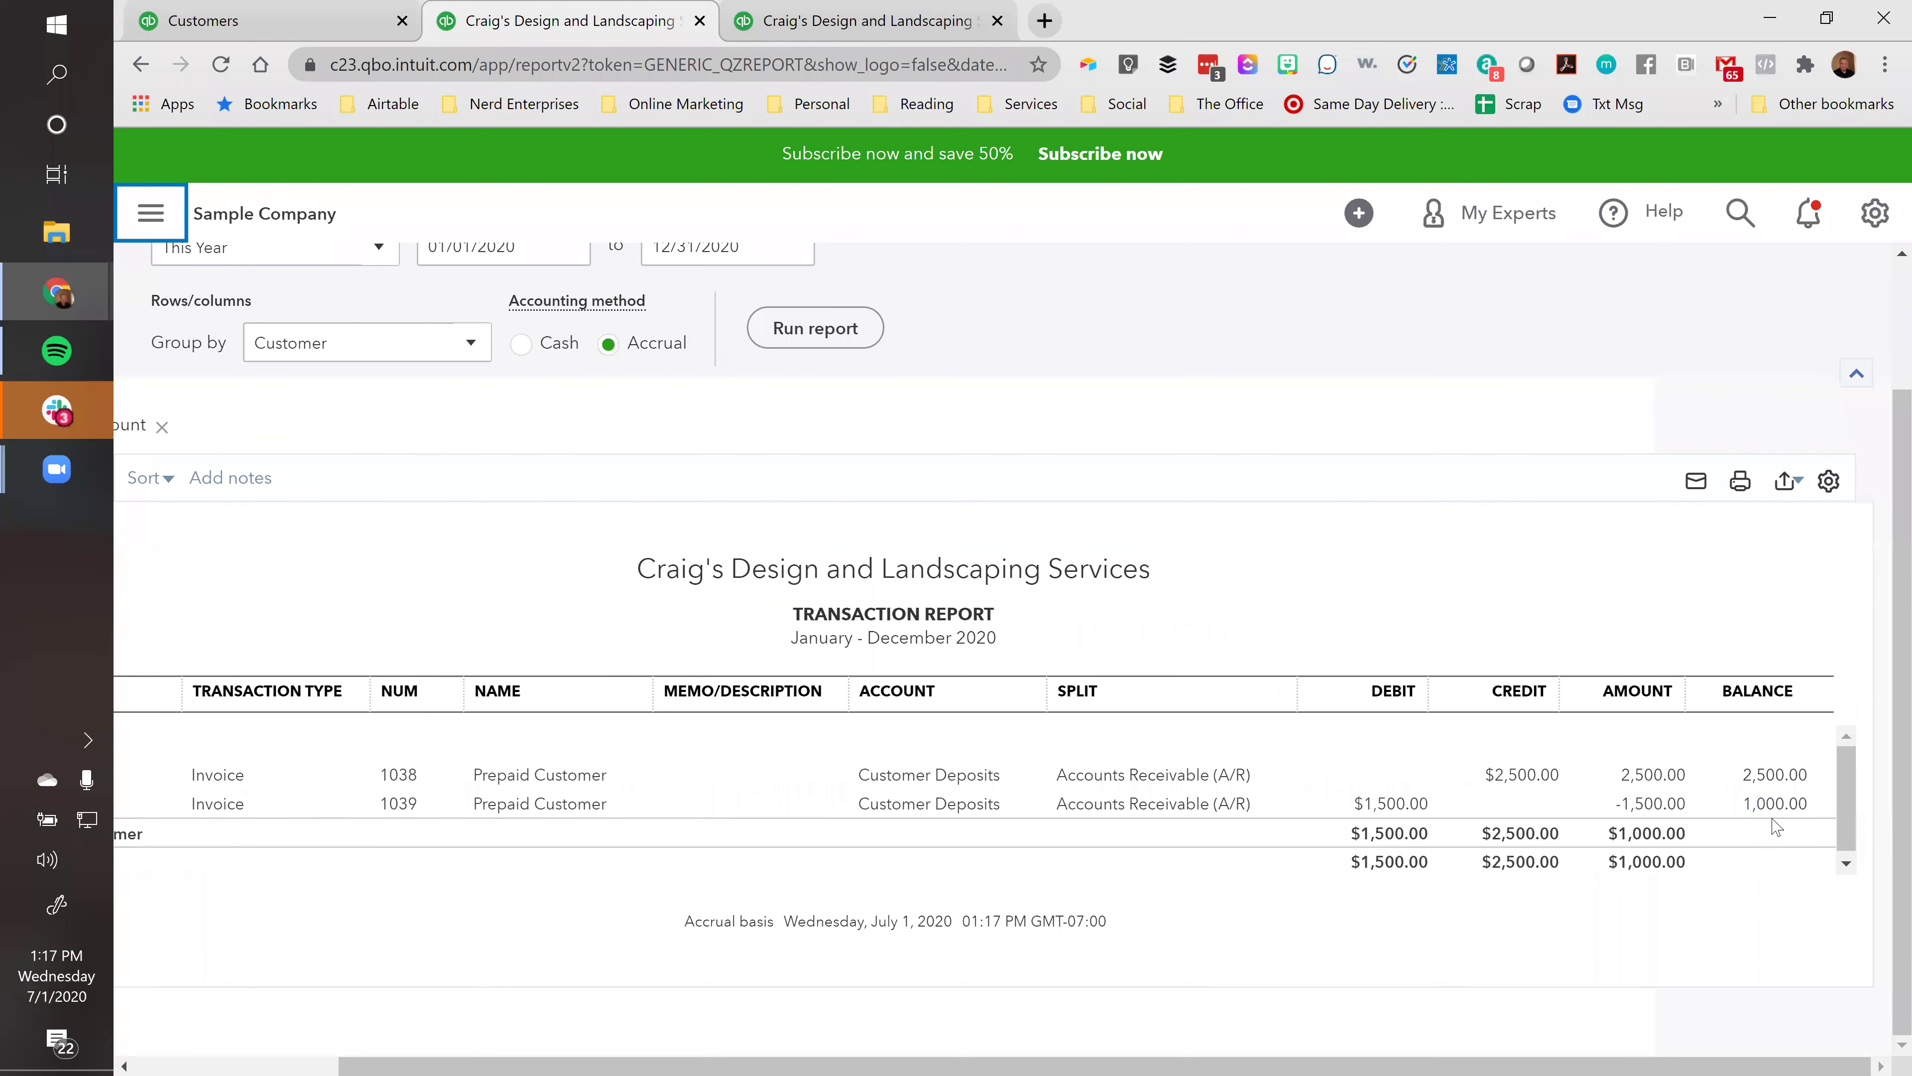
{"action": "scroll", "coordinate": [1009, 798], "scroll_direction": "left", "scroll_amount": 3}
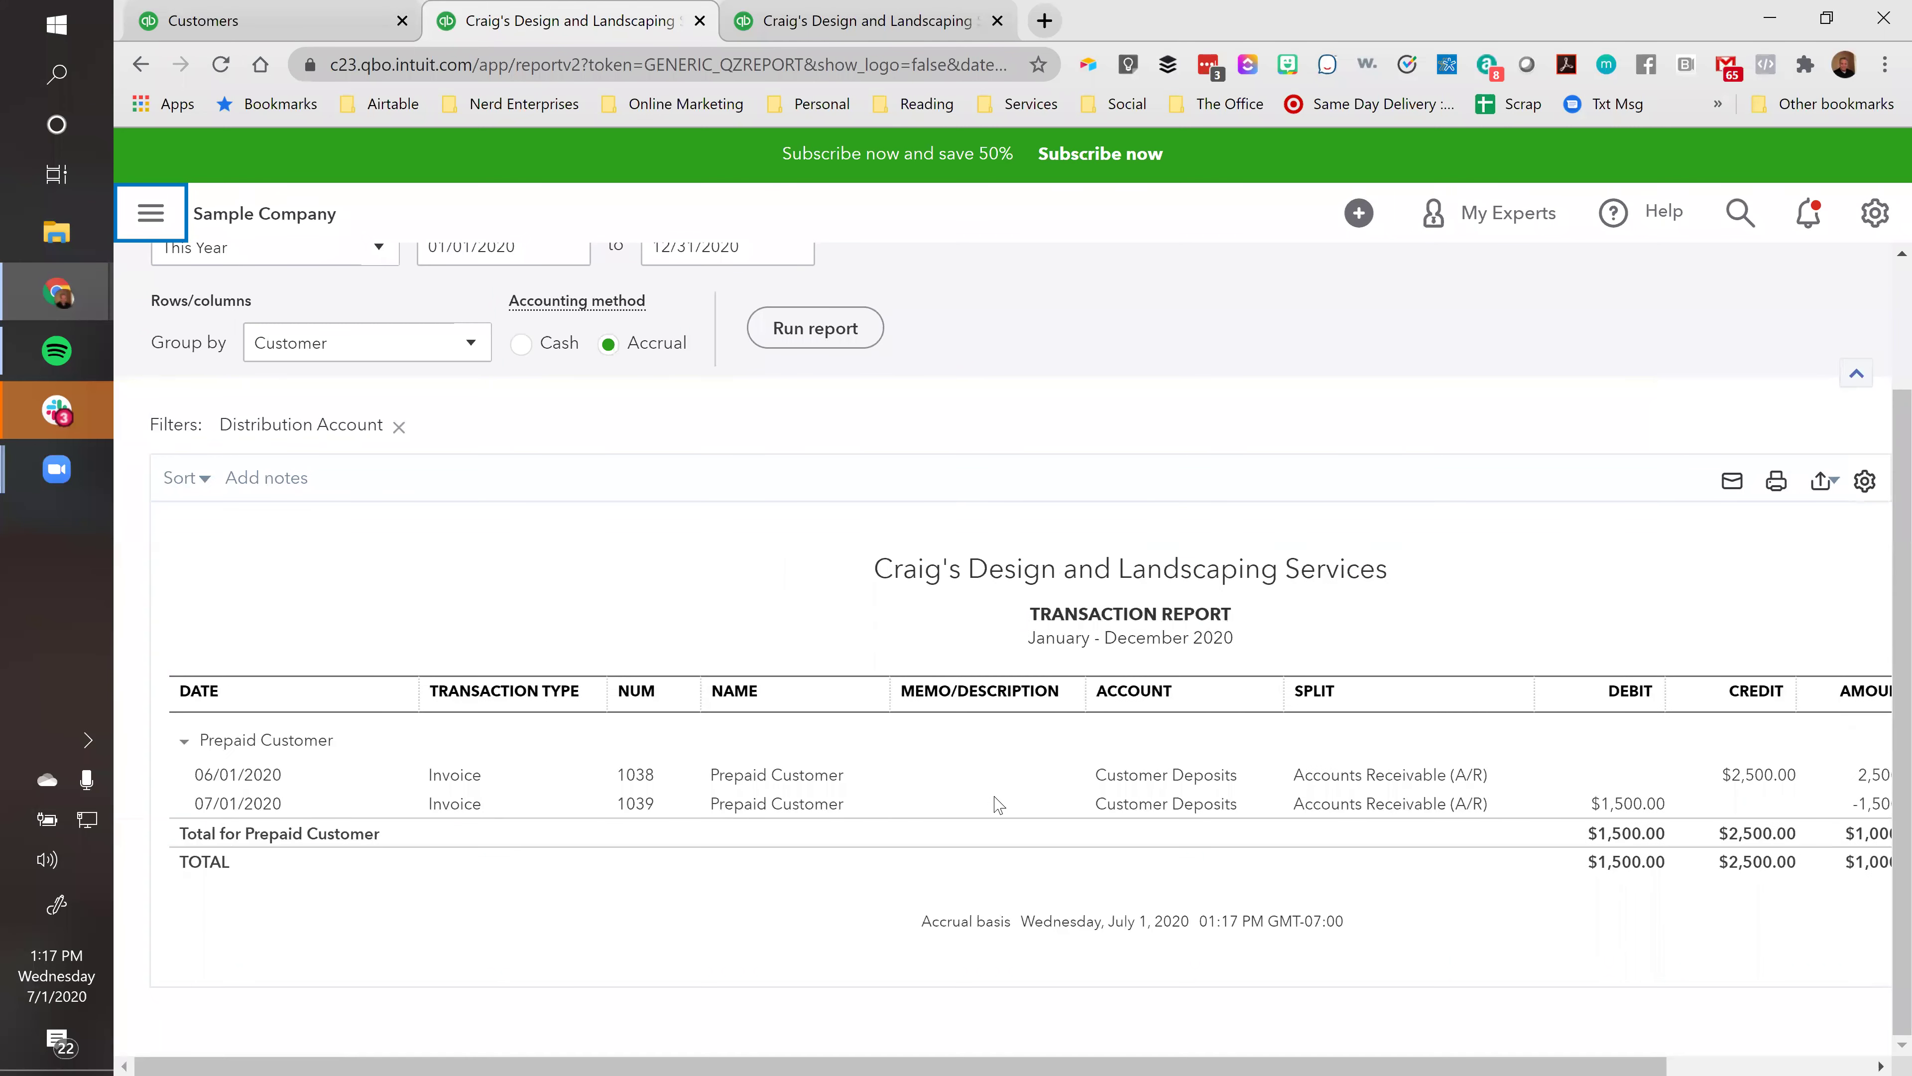
{"action": "left_click", "coordinate": [243, 27]}
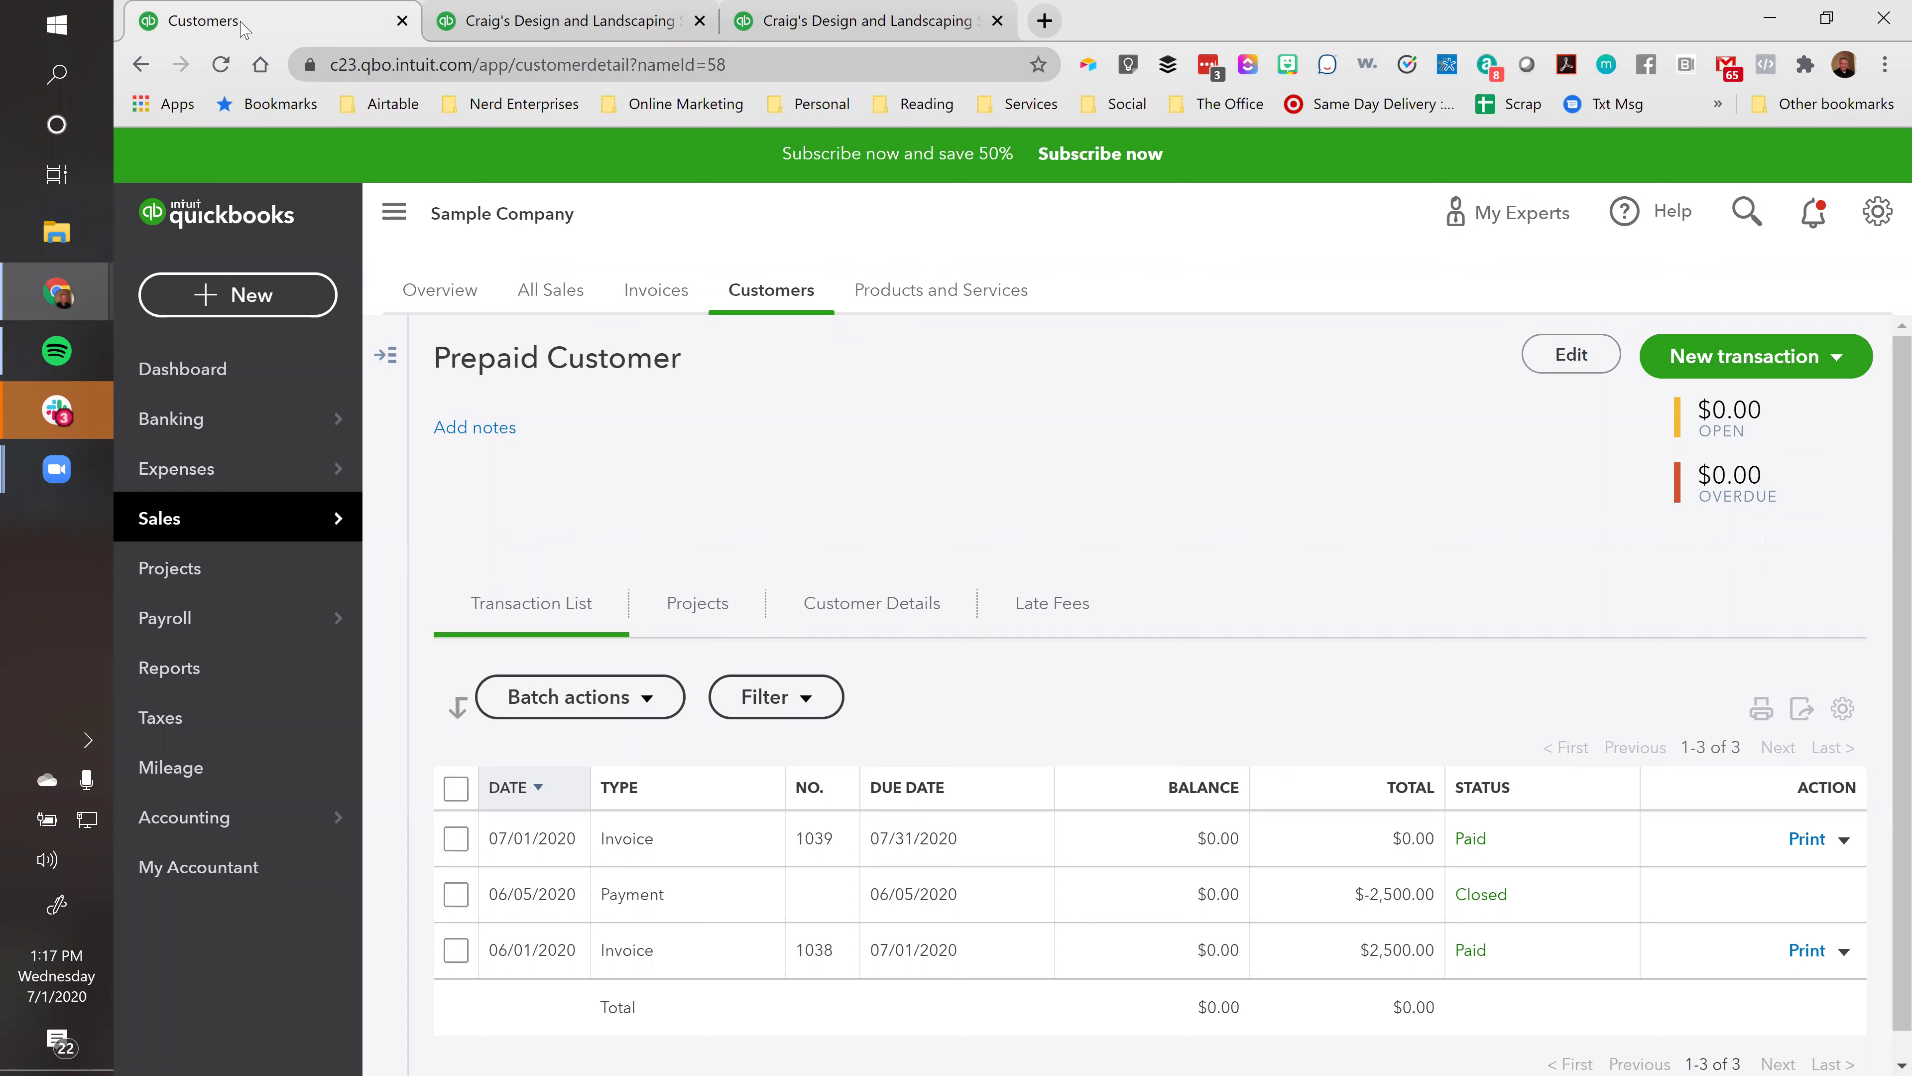
- Add and save a new customer from the Customers list with only a display name
{"action": "left_click", "coordinate": [756, 295]}
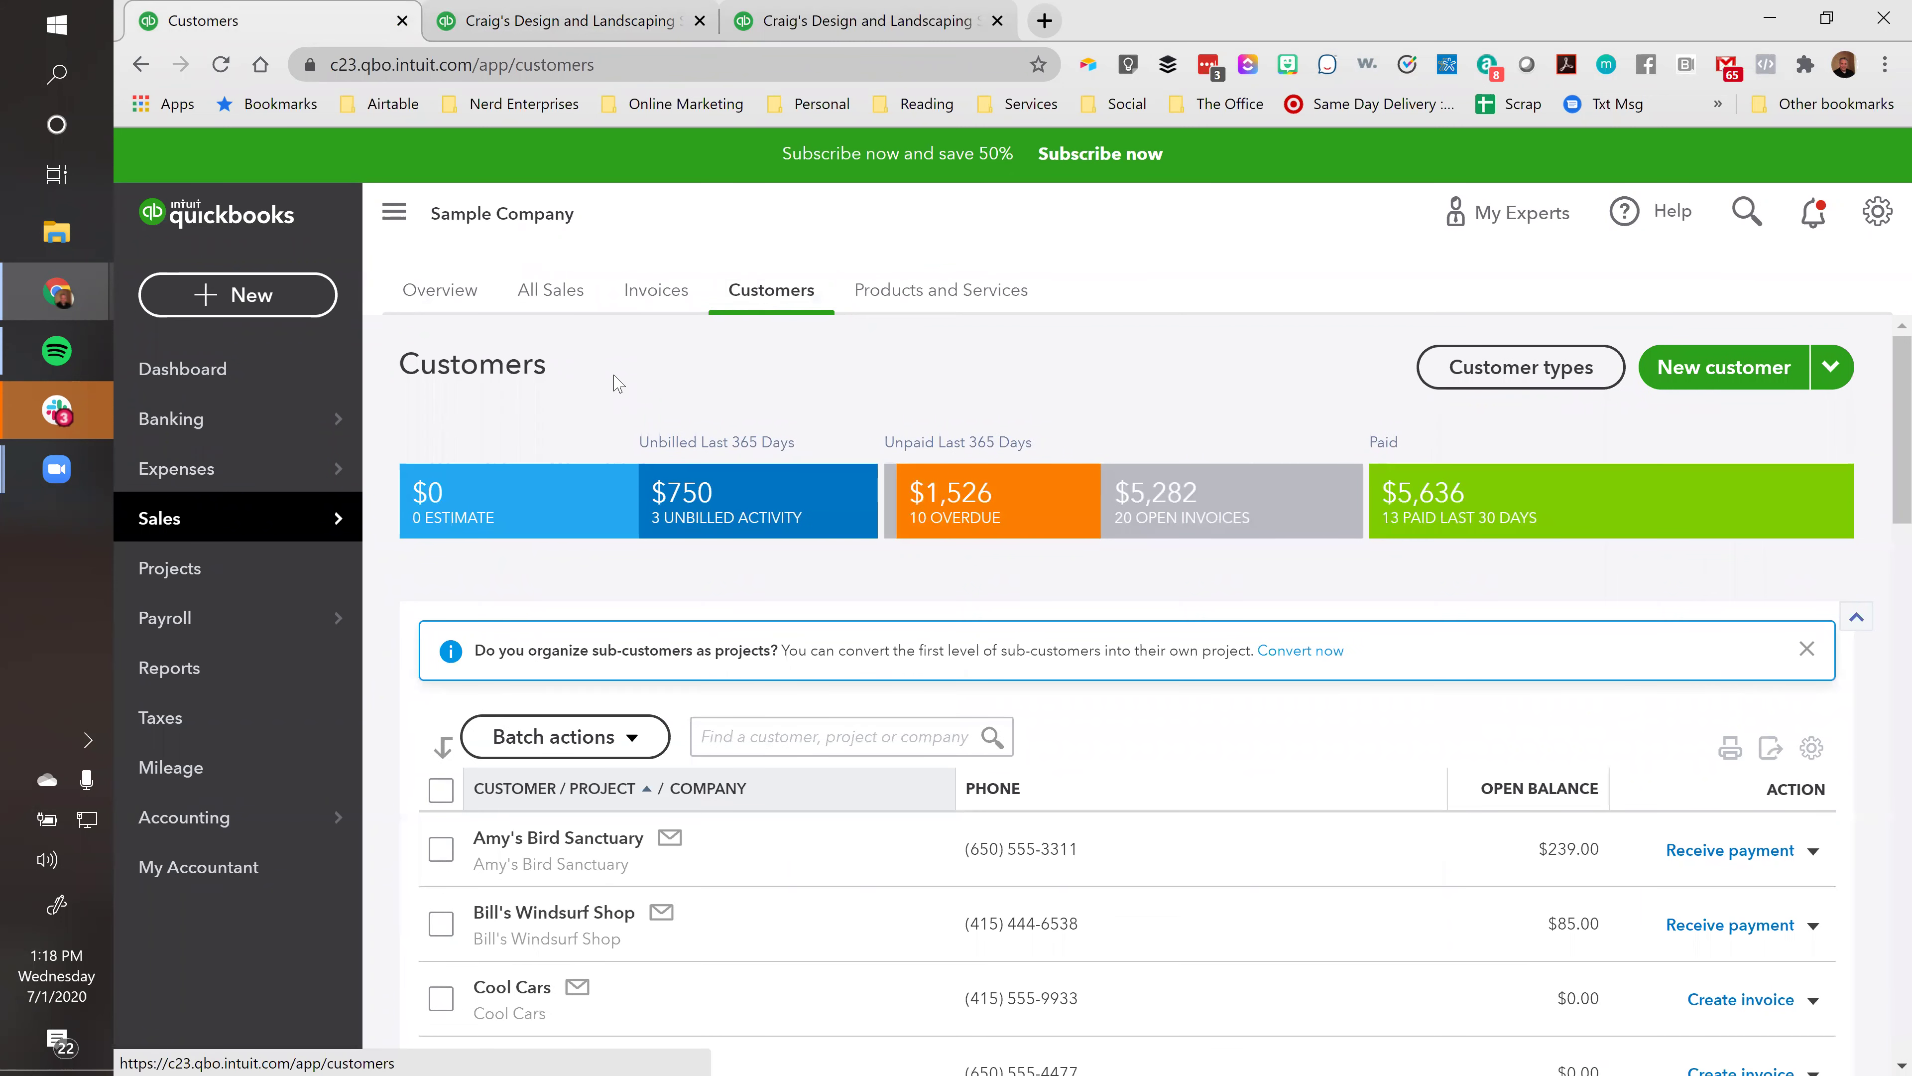
{"action": "left_click", "coordinate": [1716, 373]}
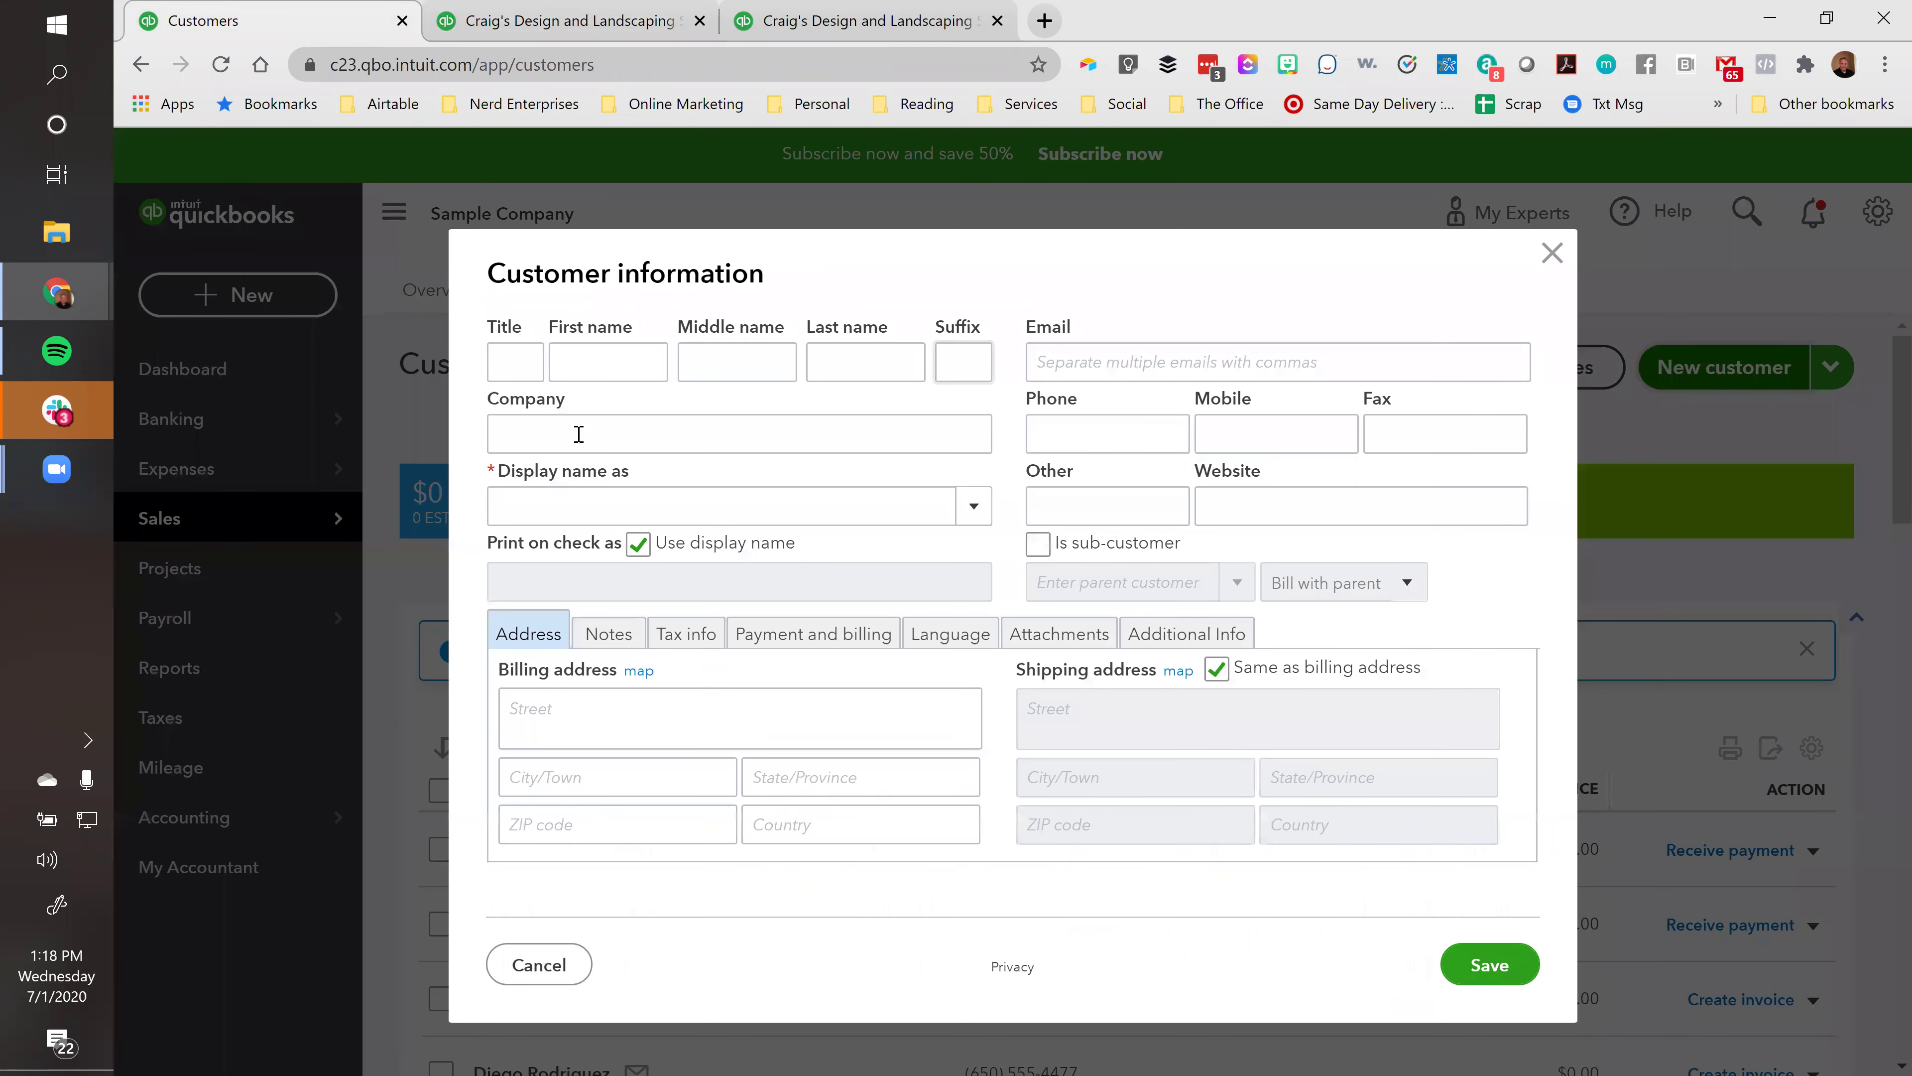
{"action": "left_click", "coordinate": [512, 501]}
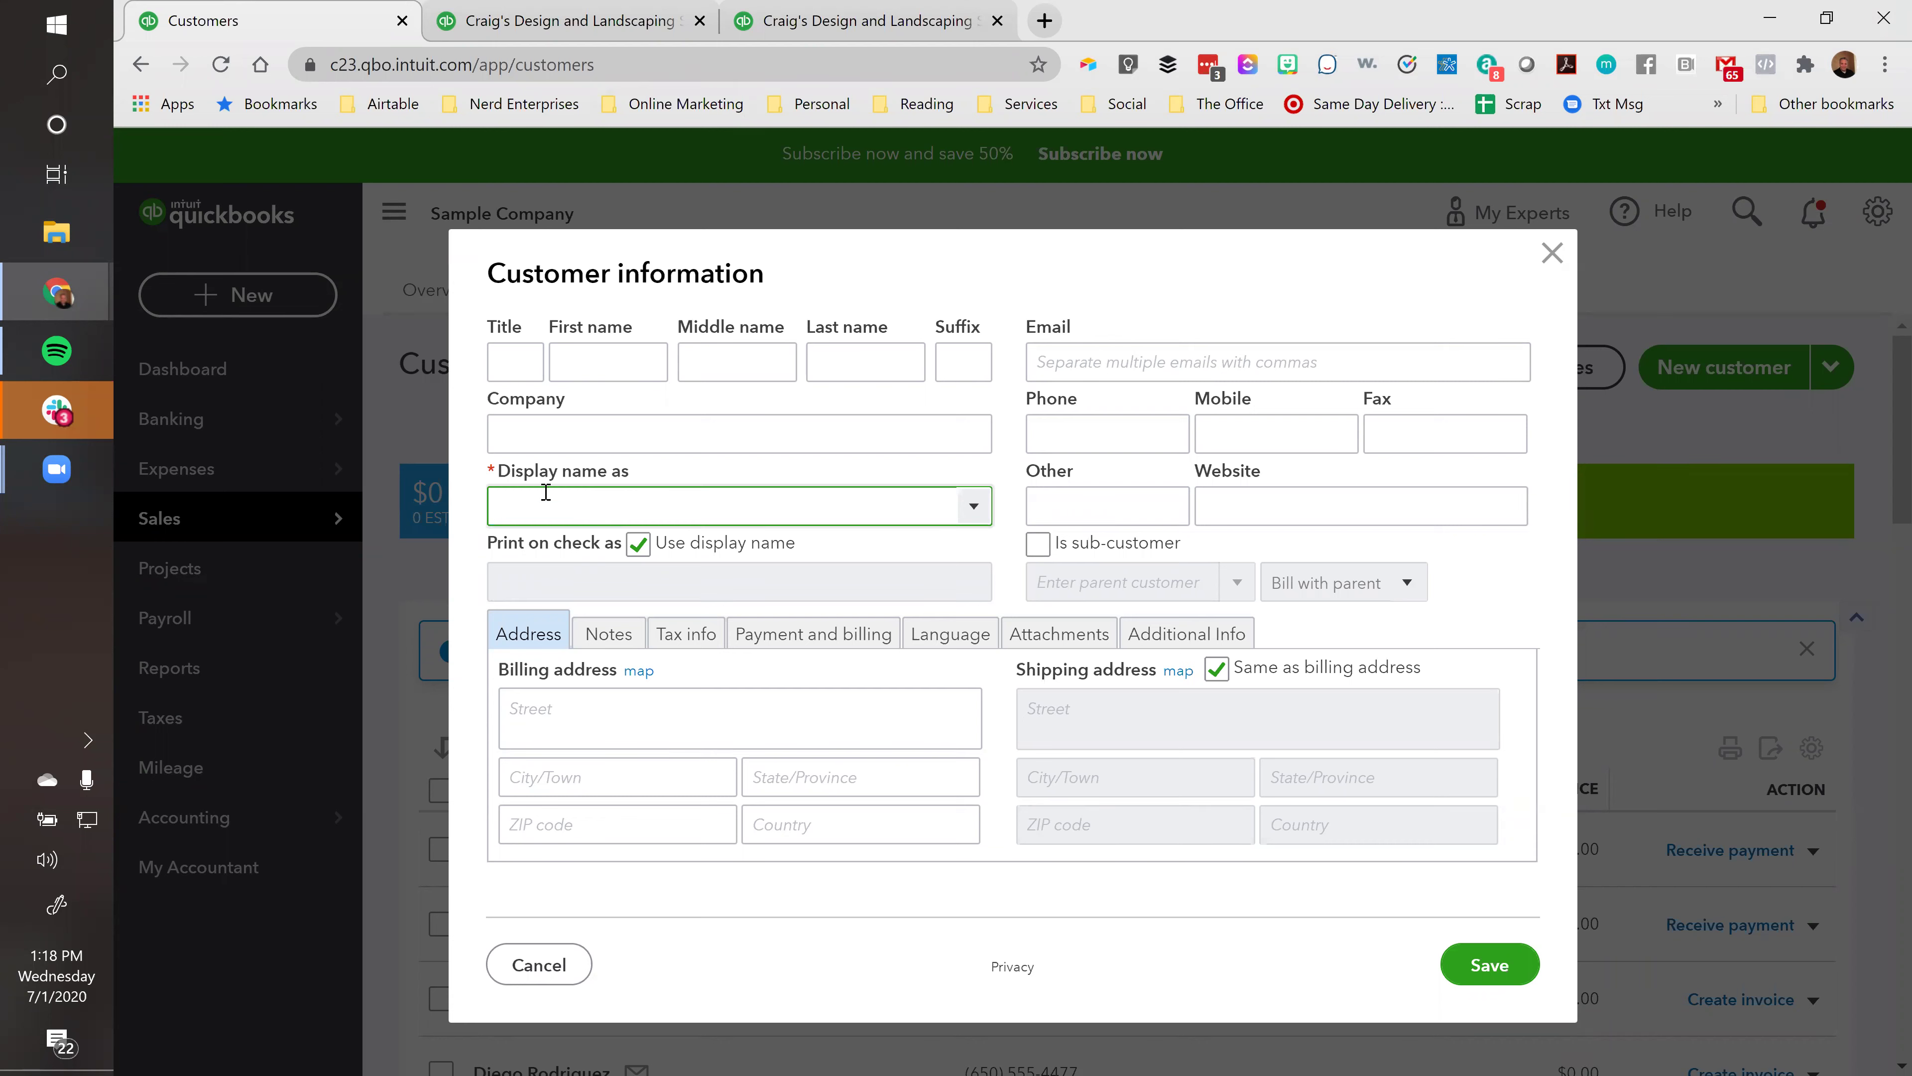
{"action": "type", "text": "ourtney's Services"}
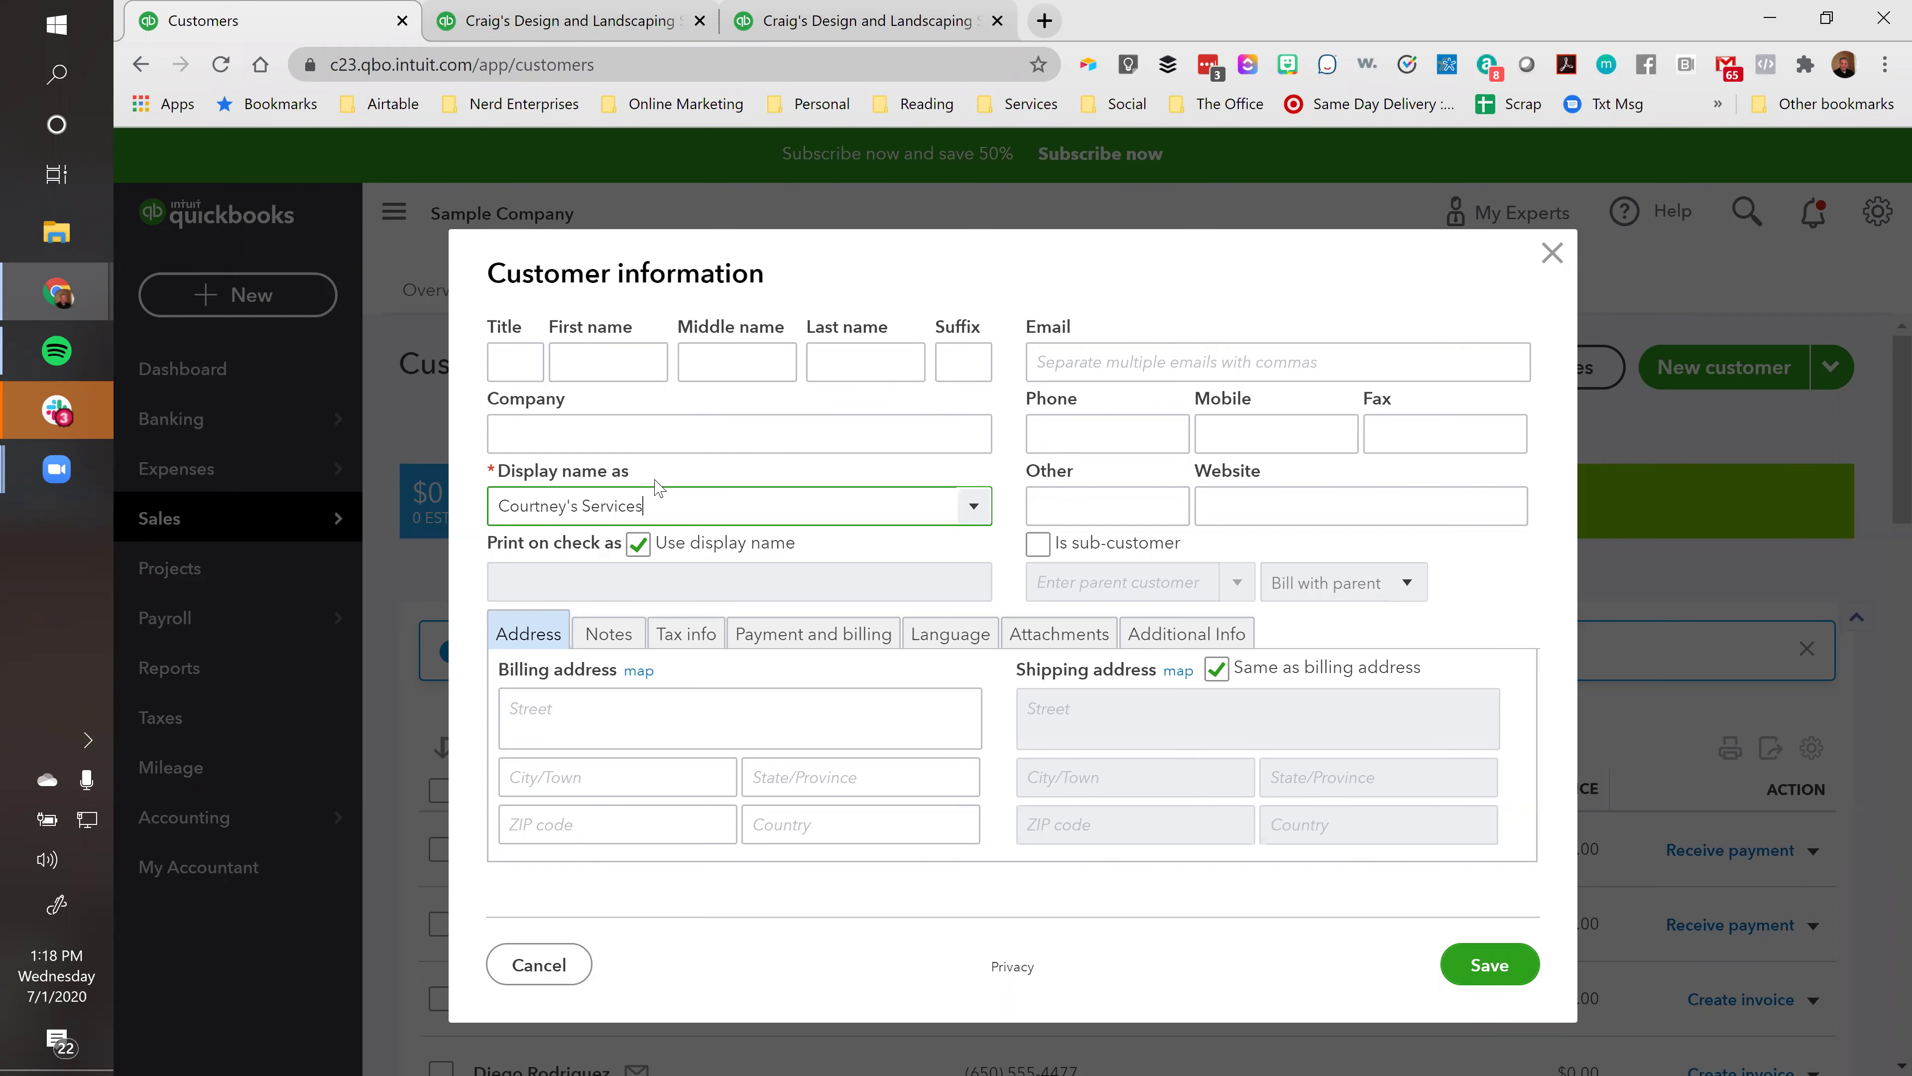
{"action": "left_click", "coordinate": [1487, 965]}
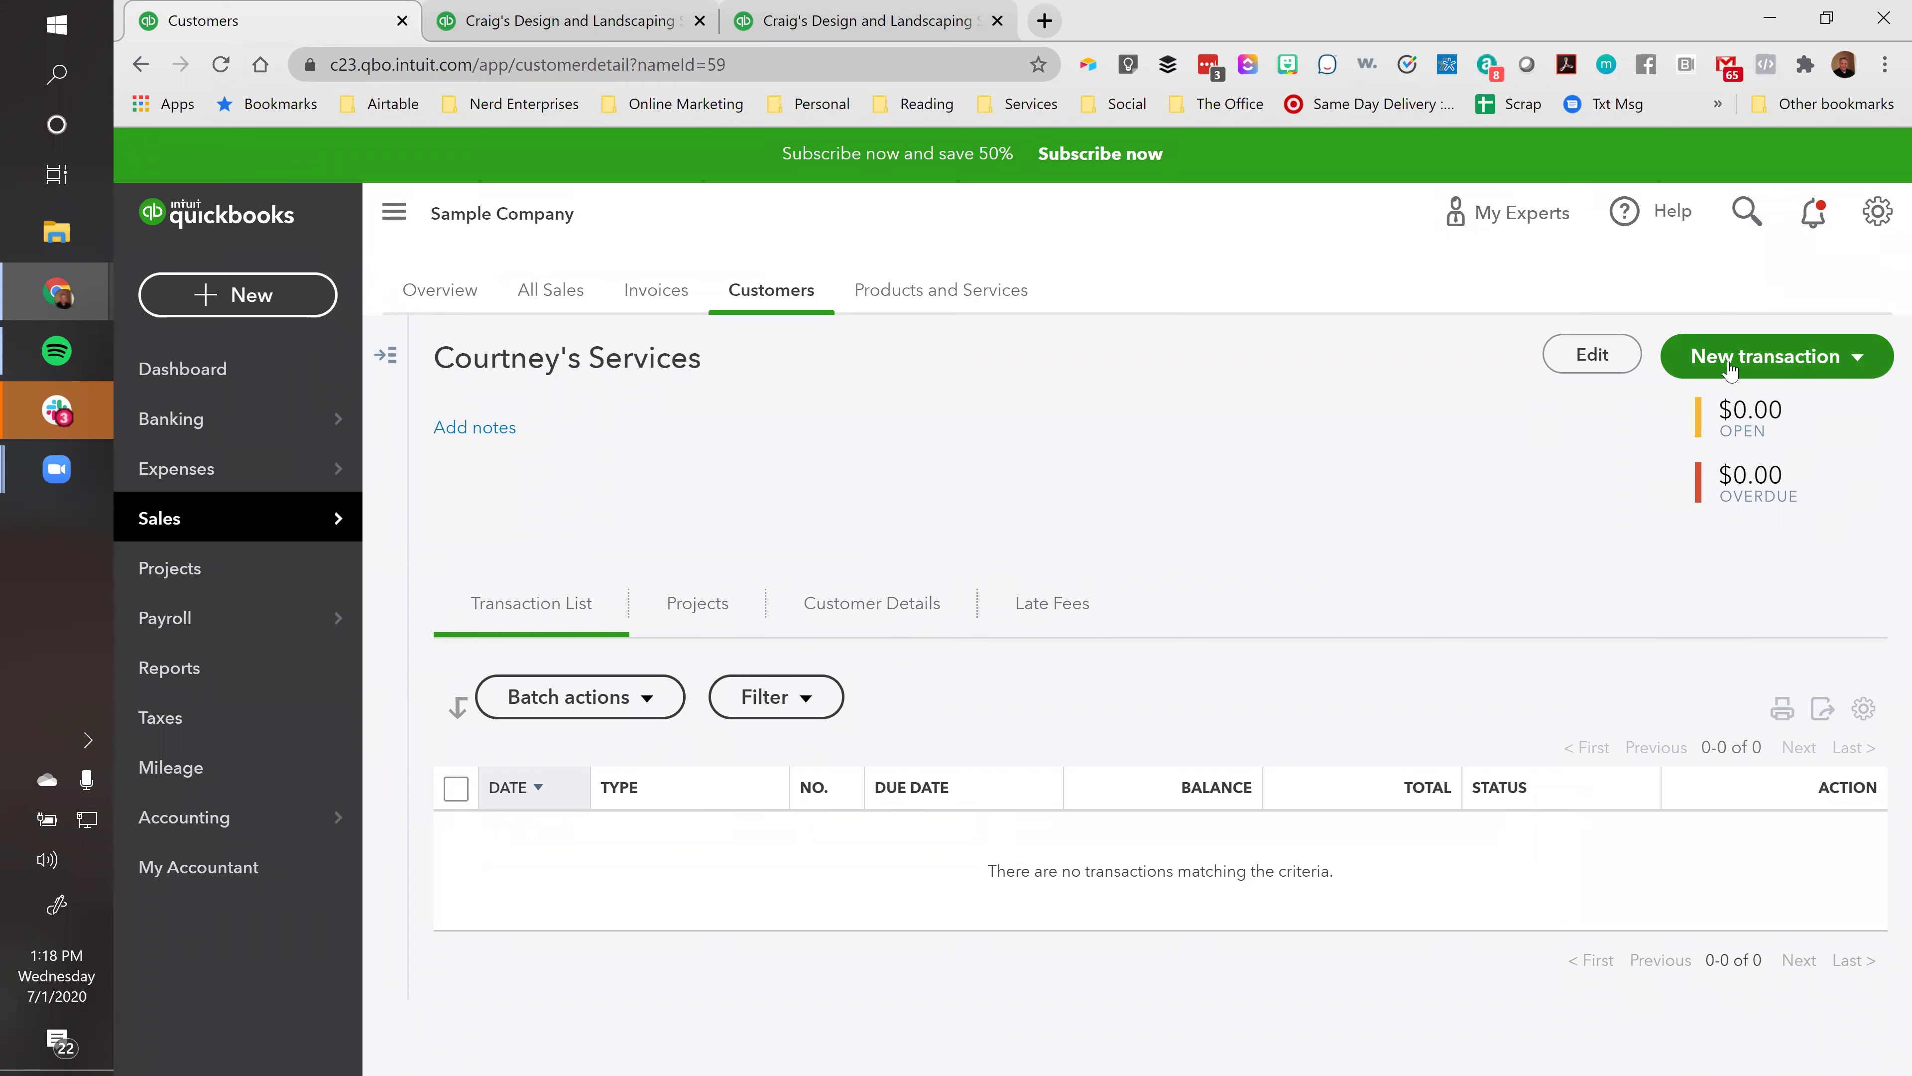
{"action": "left_click", "coordinate": [1730, 369]}
- Create invoice 1040 with one non-taxable Customer Deposit line at rate 1000 and save it
{"action": "left_click", "coordinate": [1723, 411]}
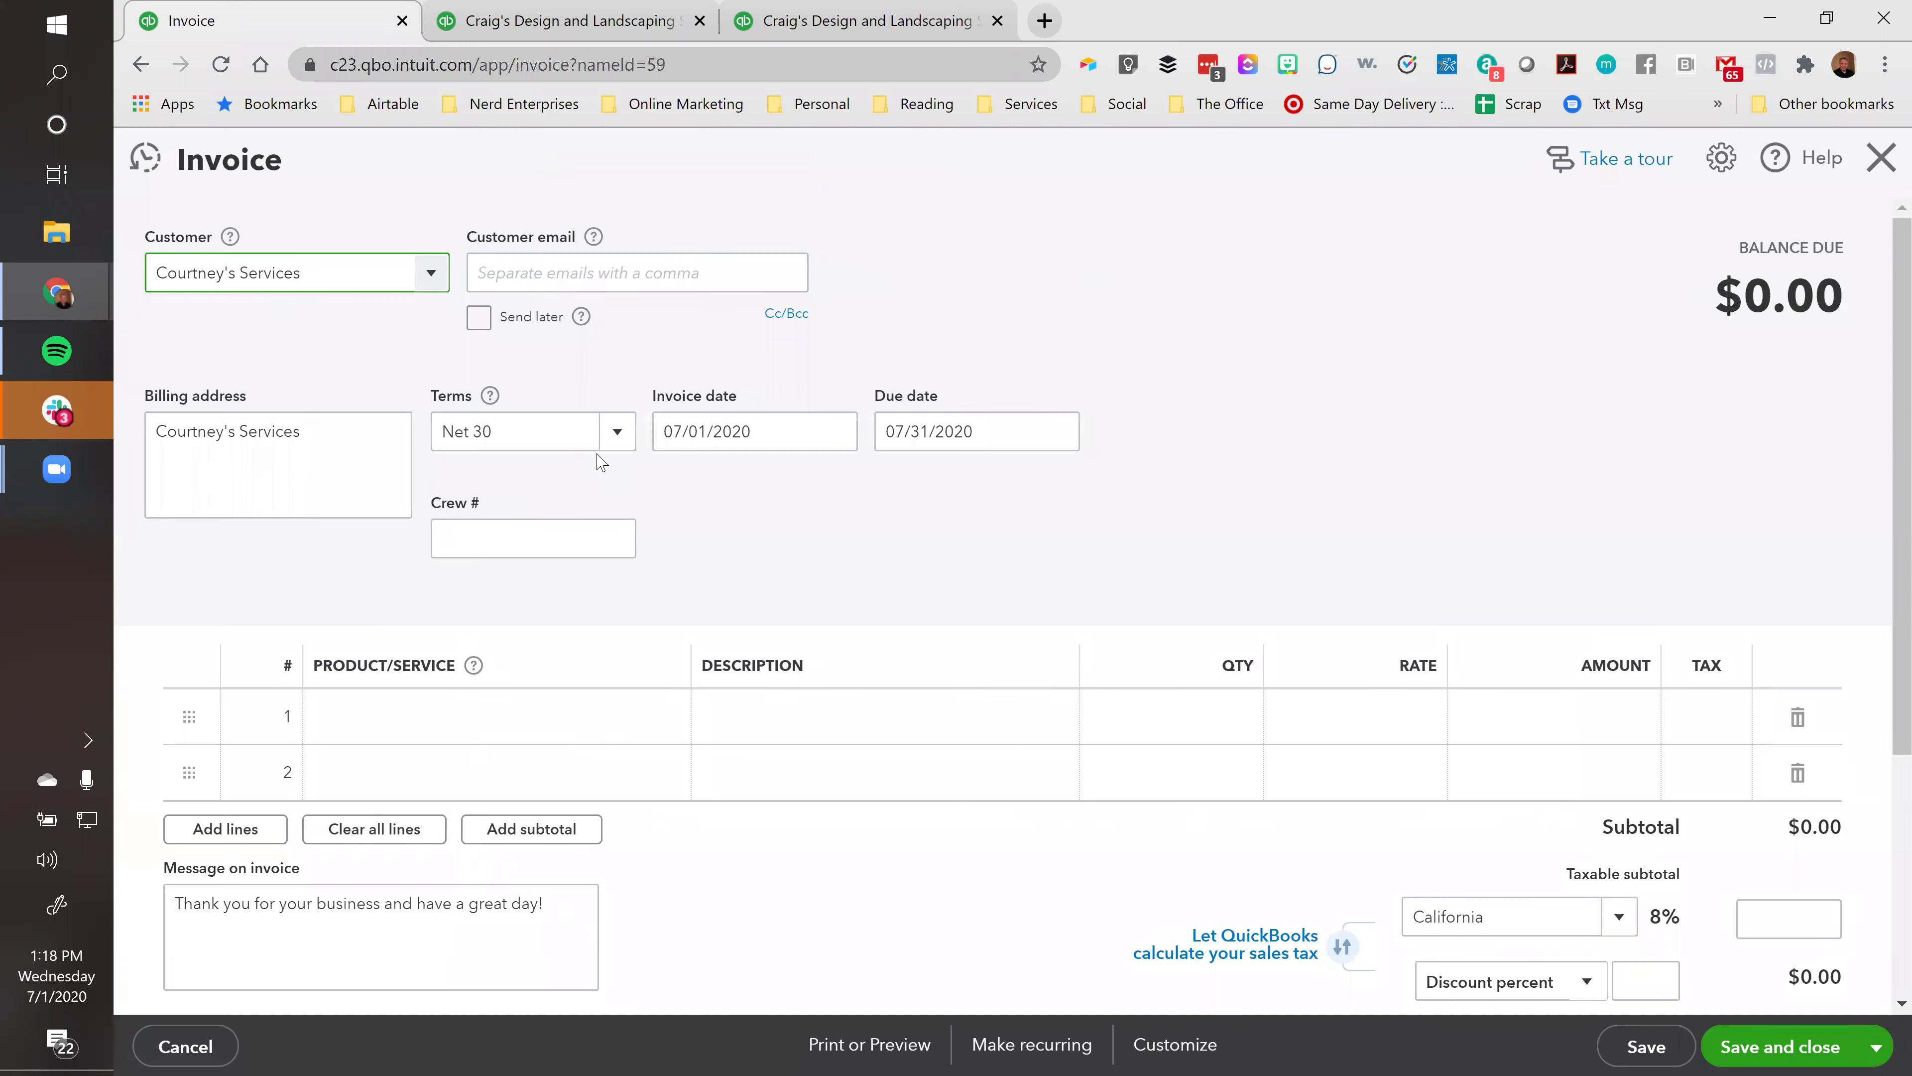
{"action": "scroll", "coordinate": [482, 482], "scroll_direction": "down", "scroll_amount": 3}
{"action": "left_click", "coordinate": [871, 517]}
{"action": "type", "text": "custom"}
{"action": "key", "text": "Tab"}
{"action": "key", "text": "Tab"}
{"action": "key", "text": "Tab"}
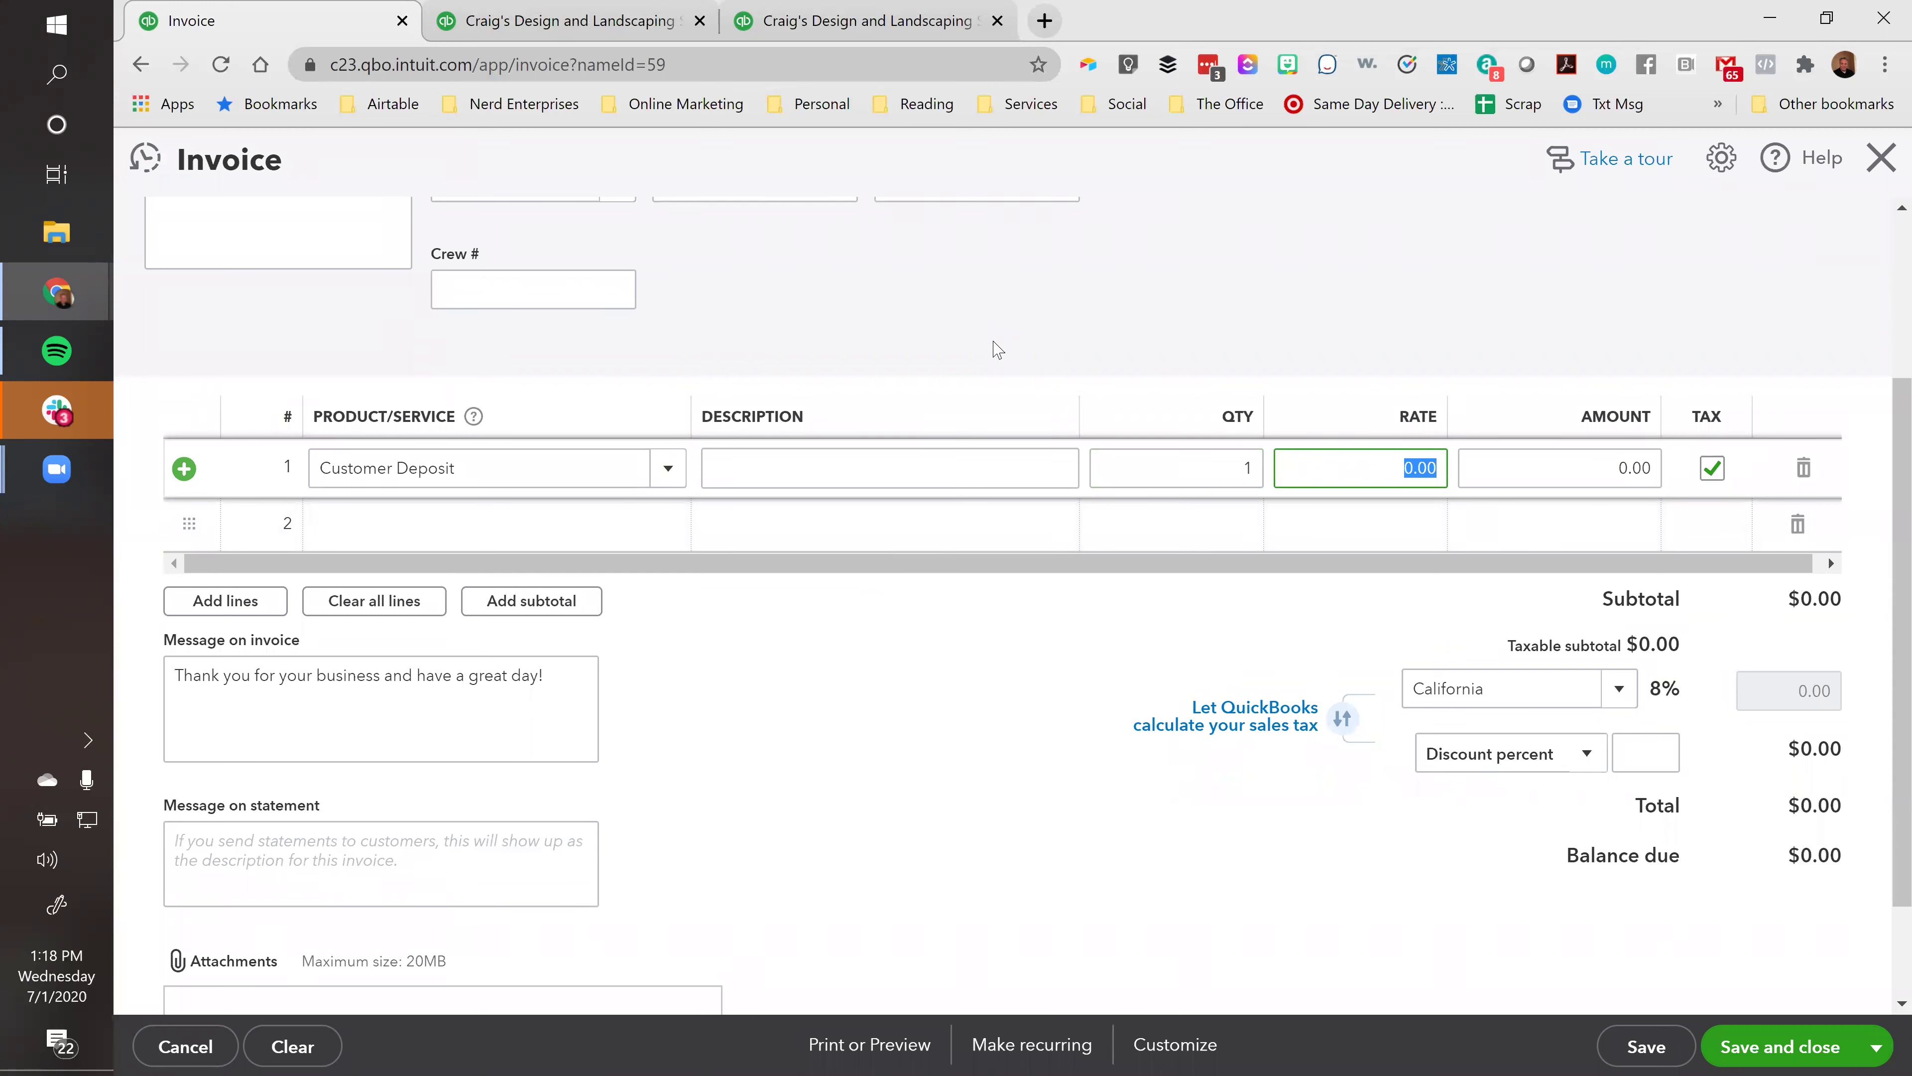
{"action": "type", "text": "1000"}
{"action": "key", "text": "Tab"}
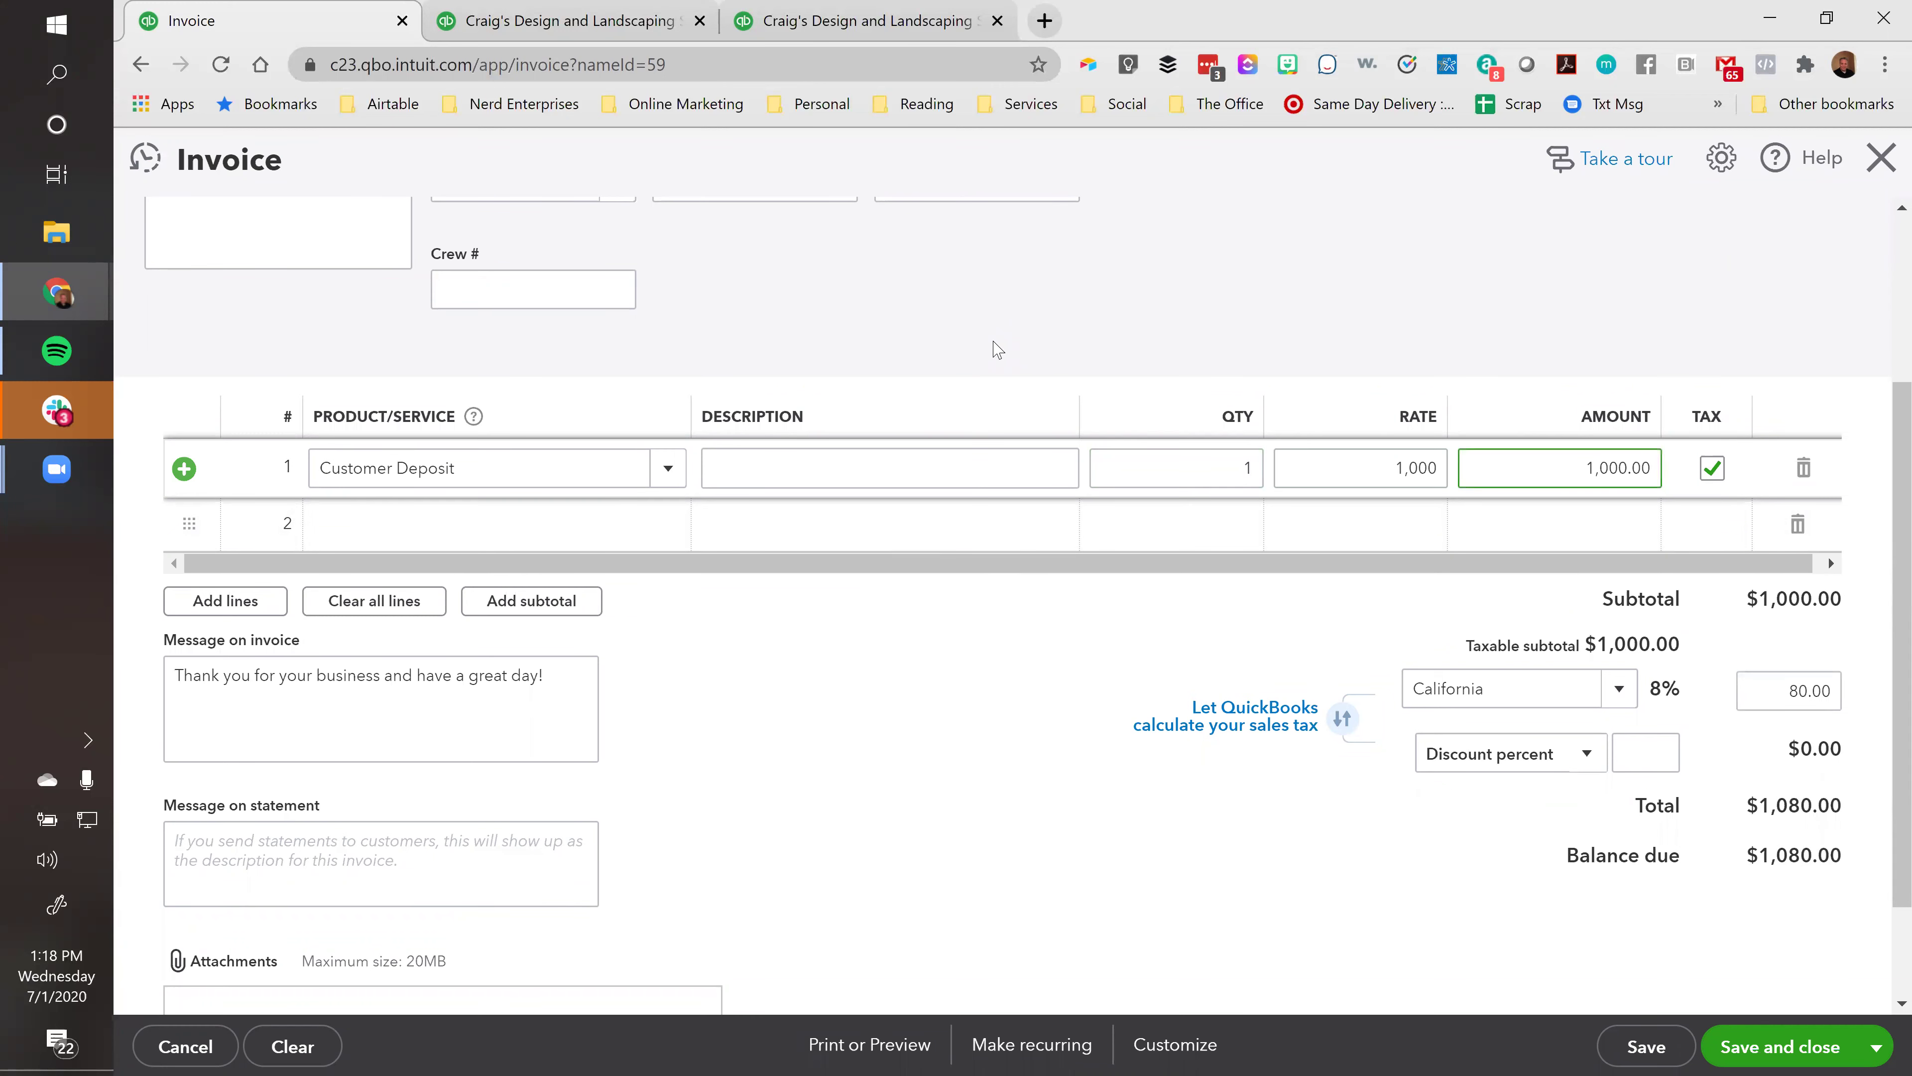
{"action": "left_click", "coordinate": [1713, 469]}
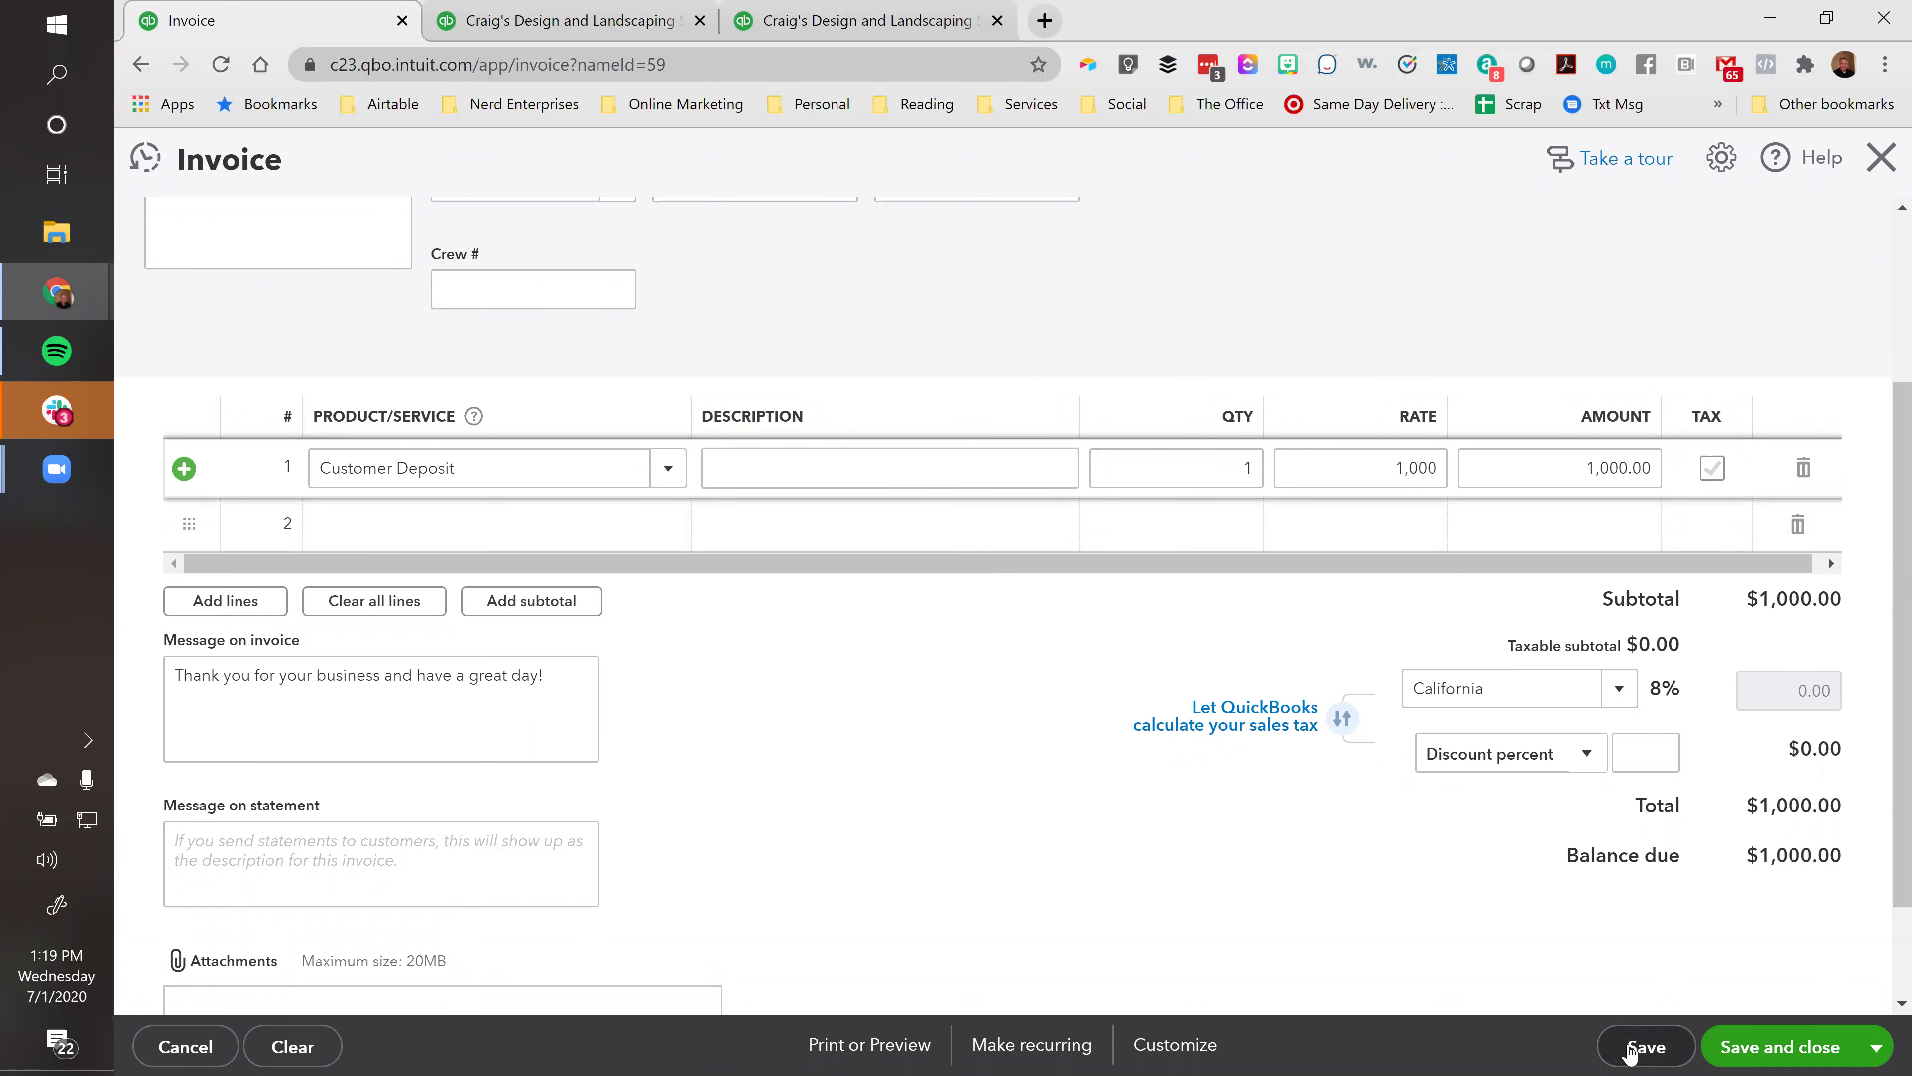
{"action": "left_click", "coordinate": [1784, 1053]}
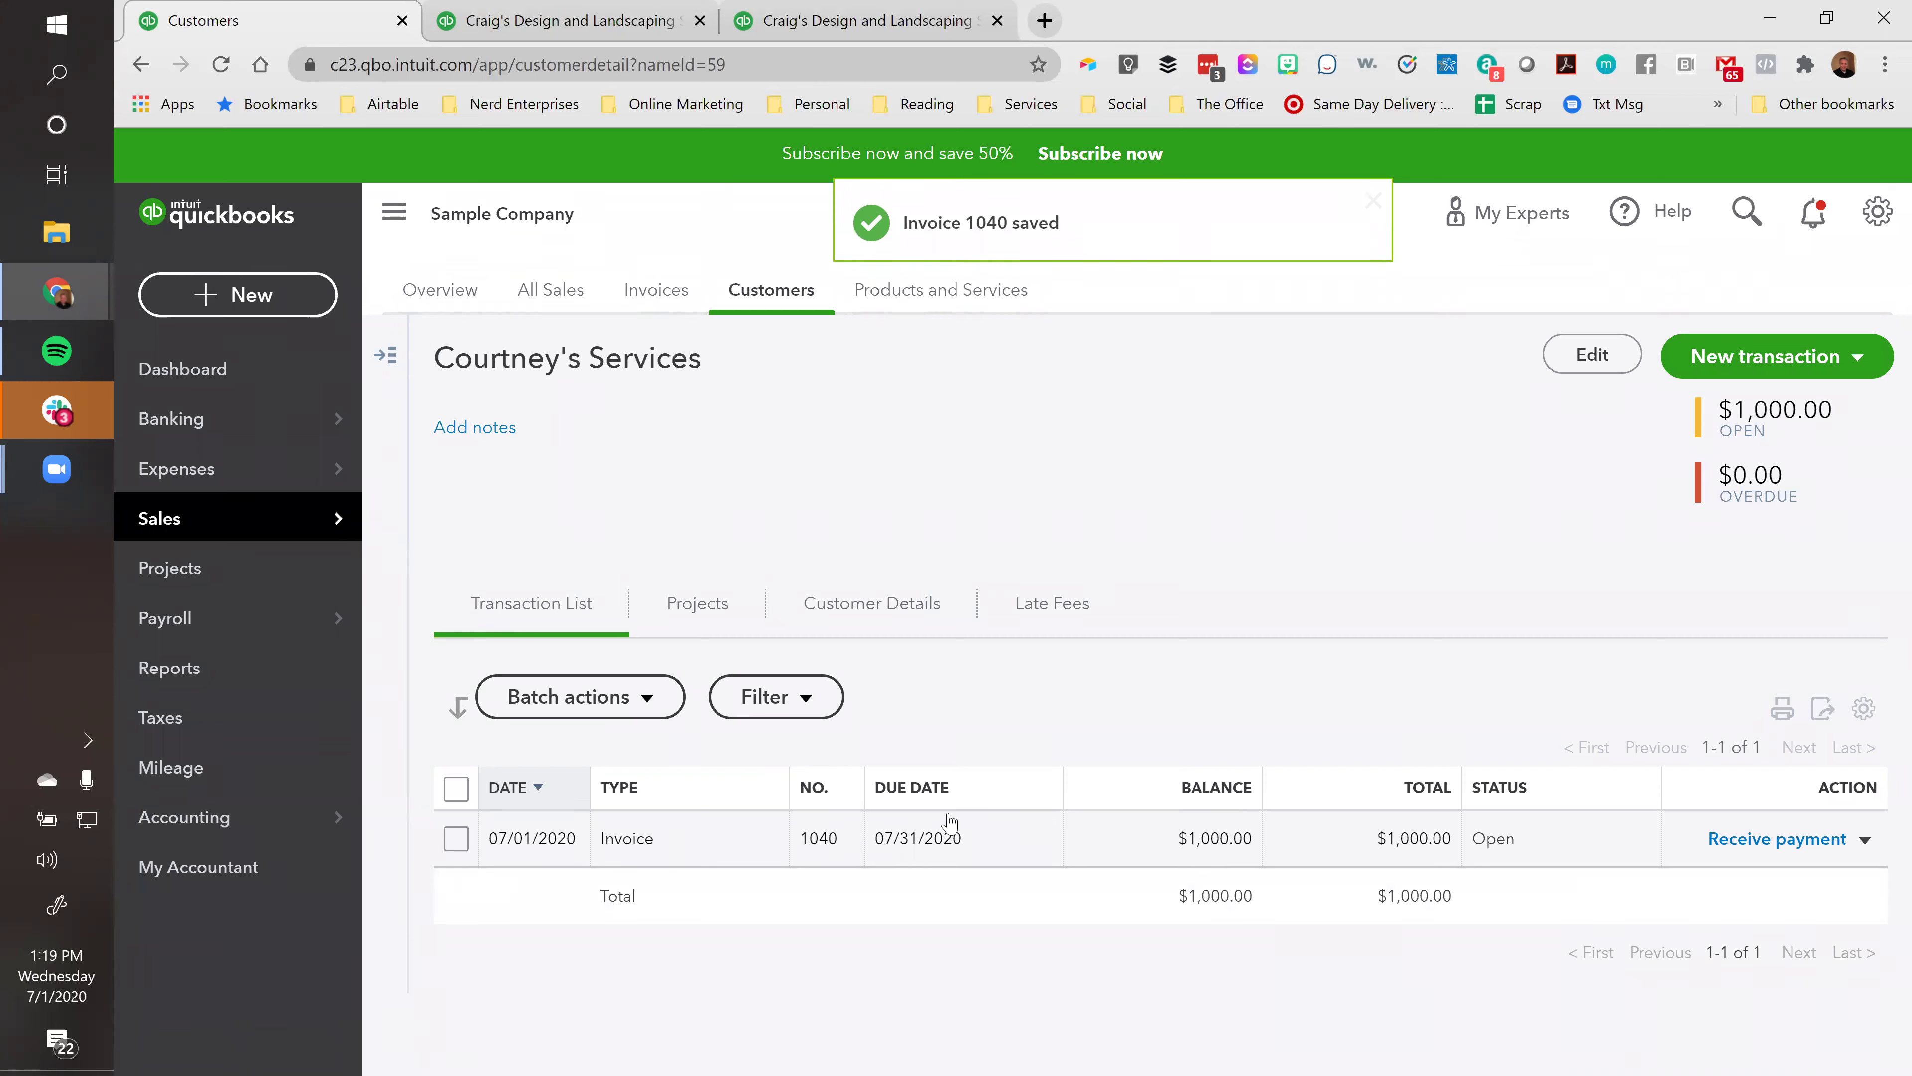
- Close the new Receive Payment form without saving and reopen invoice 1040 from the transaction list
{"action": "left_click", "coordinate": [1762, 359]}
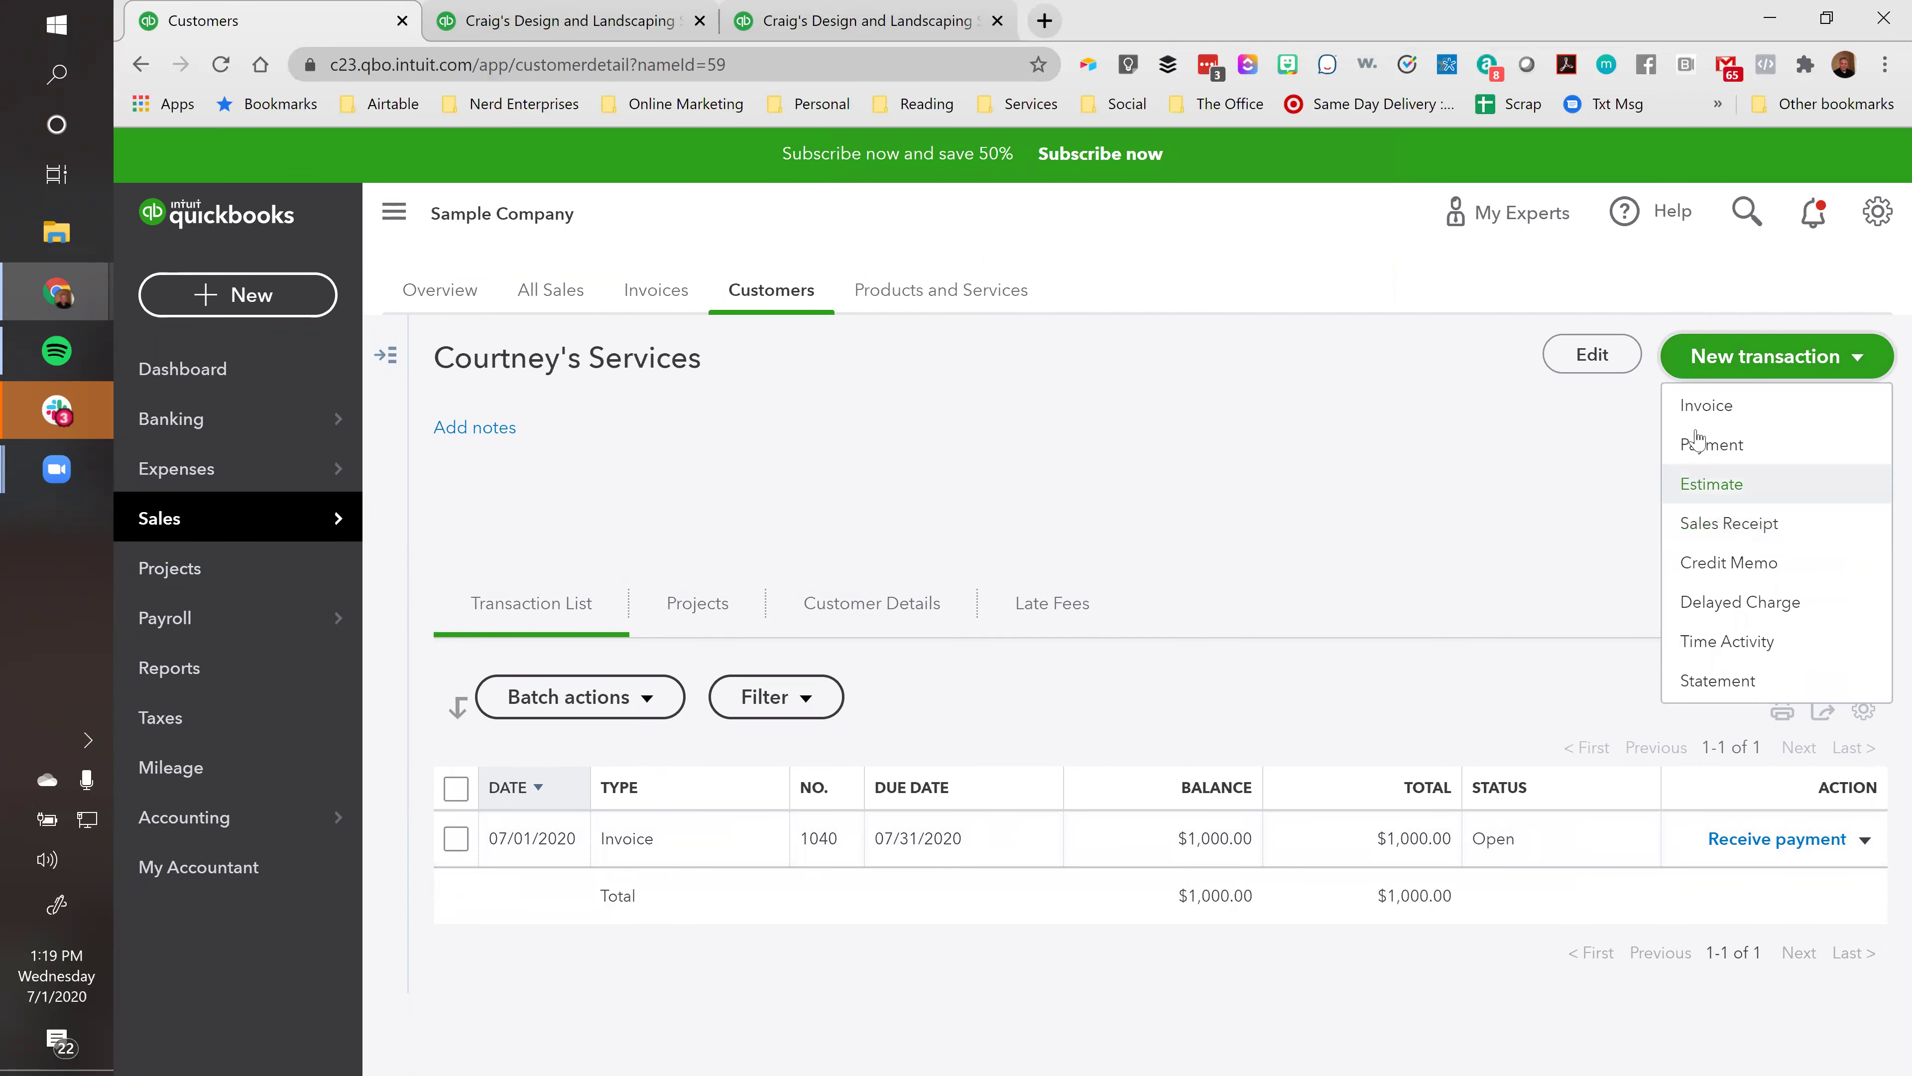
{"action": "left_click", "coordinate": [1702, 444]}
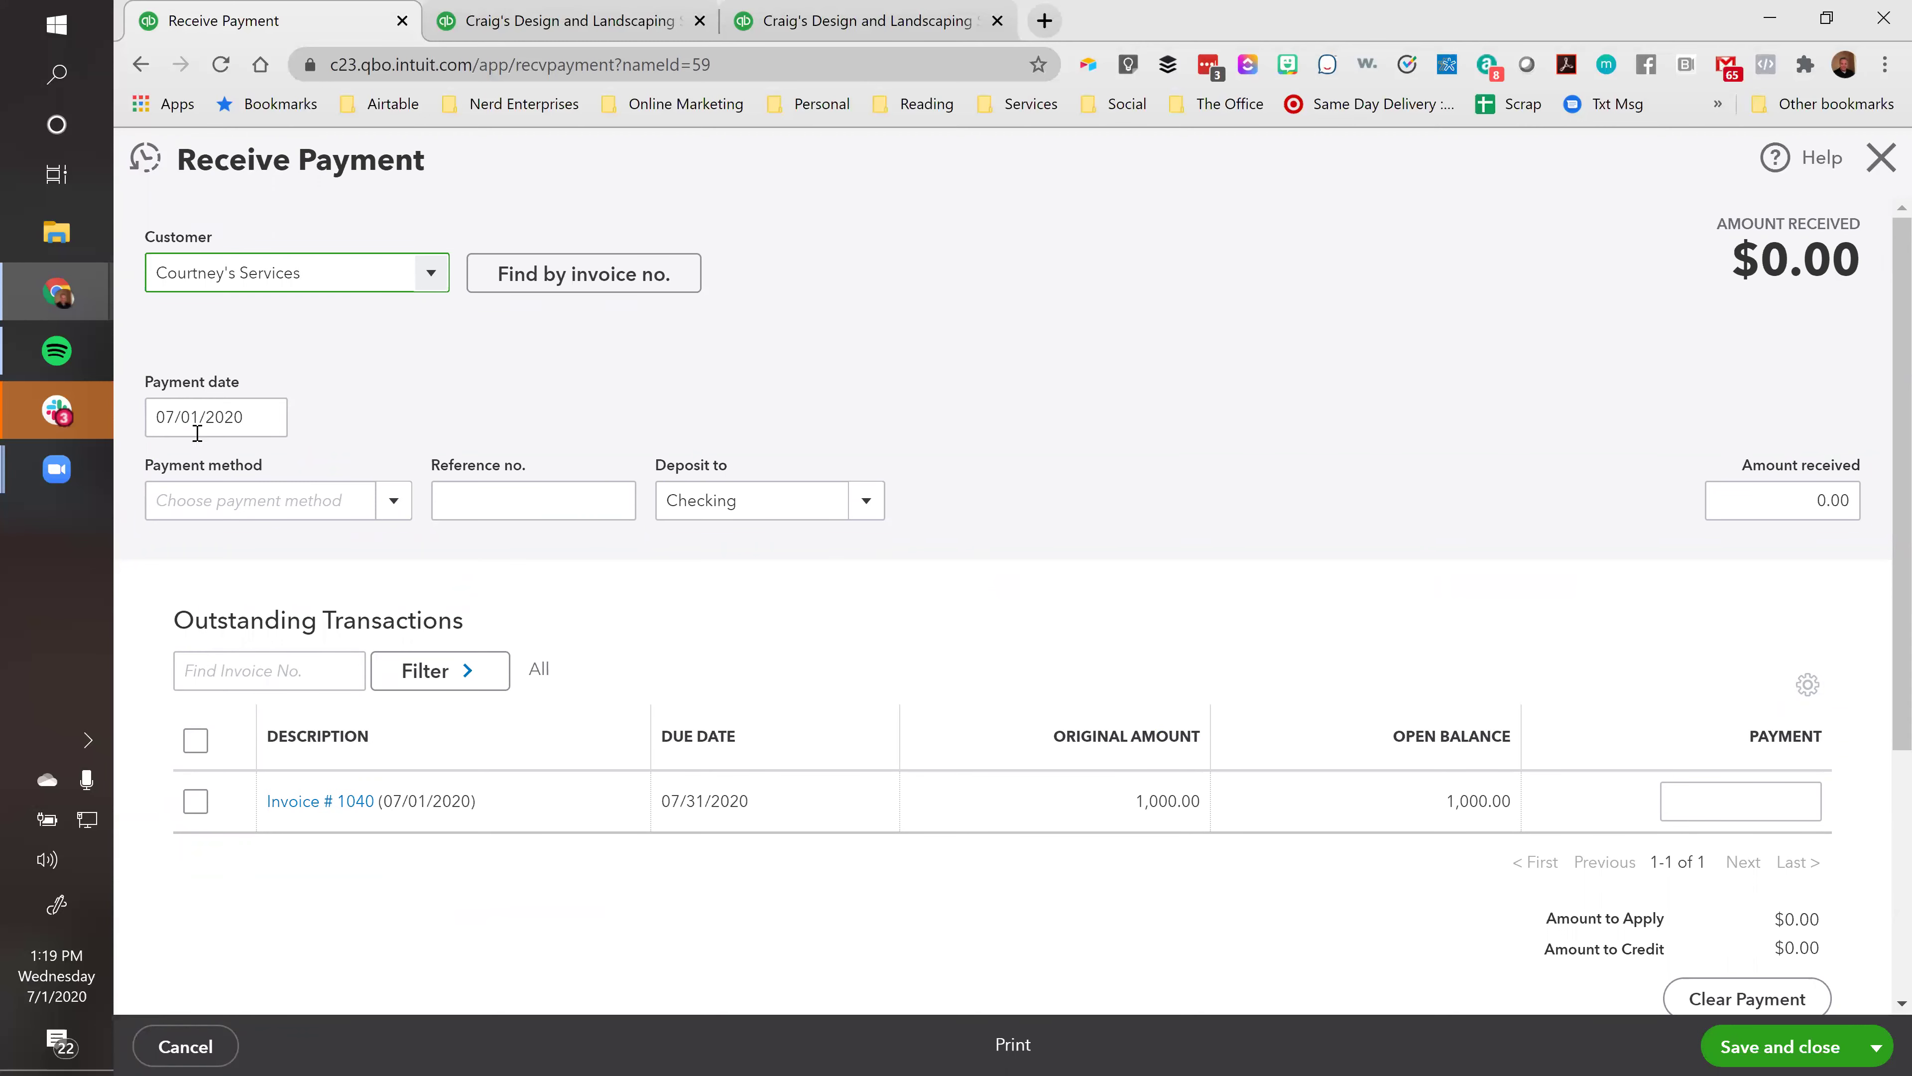
{"action": "left_click", "coordinate": [1881, 157]}
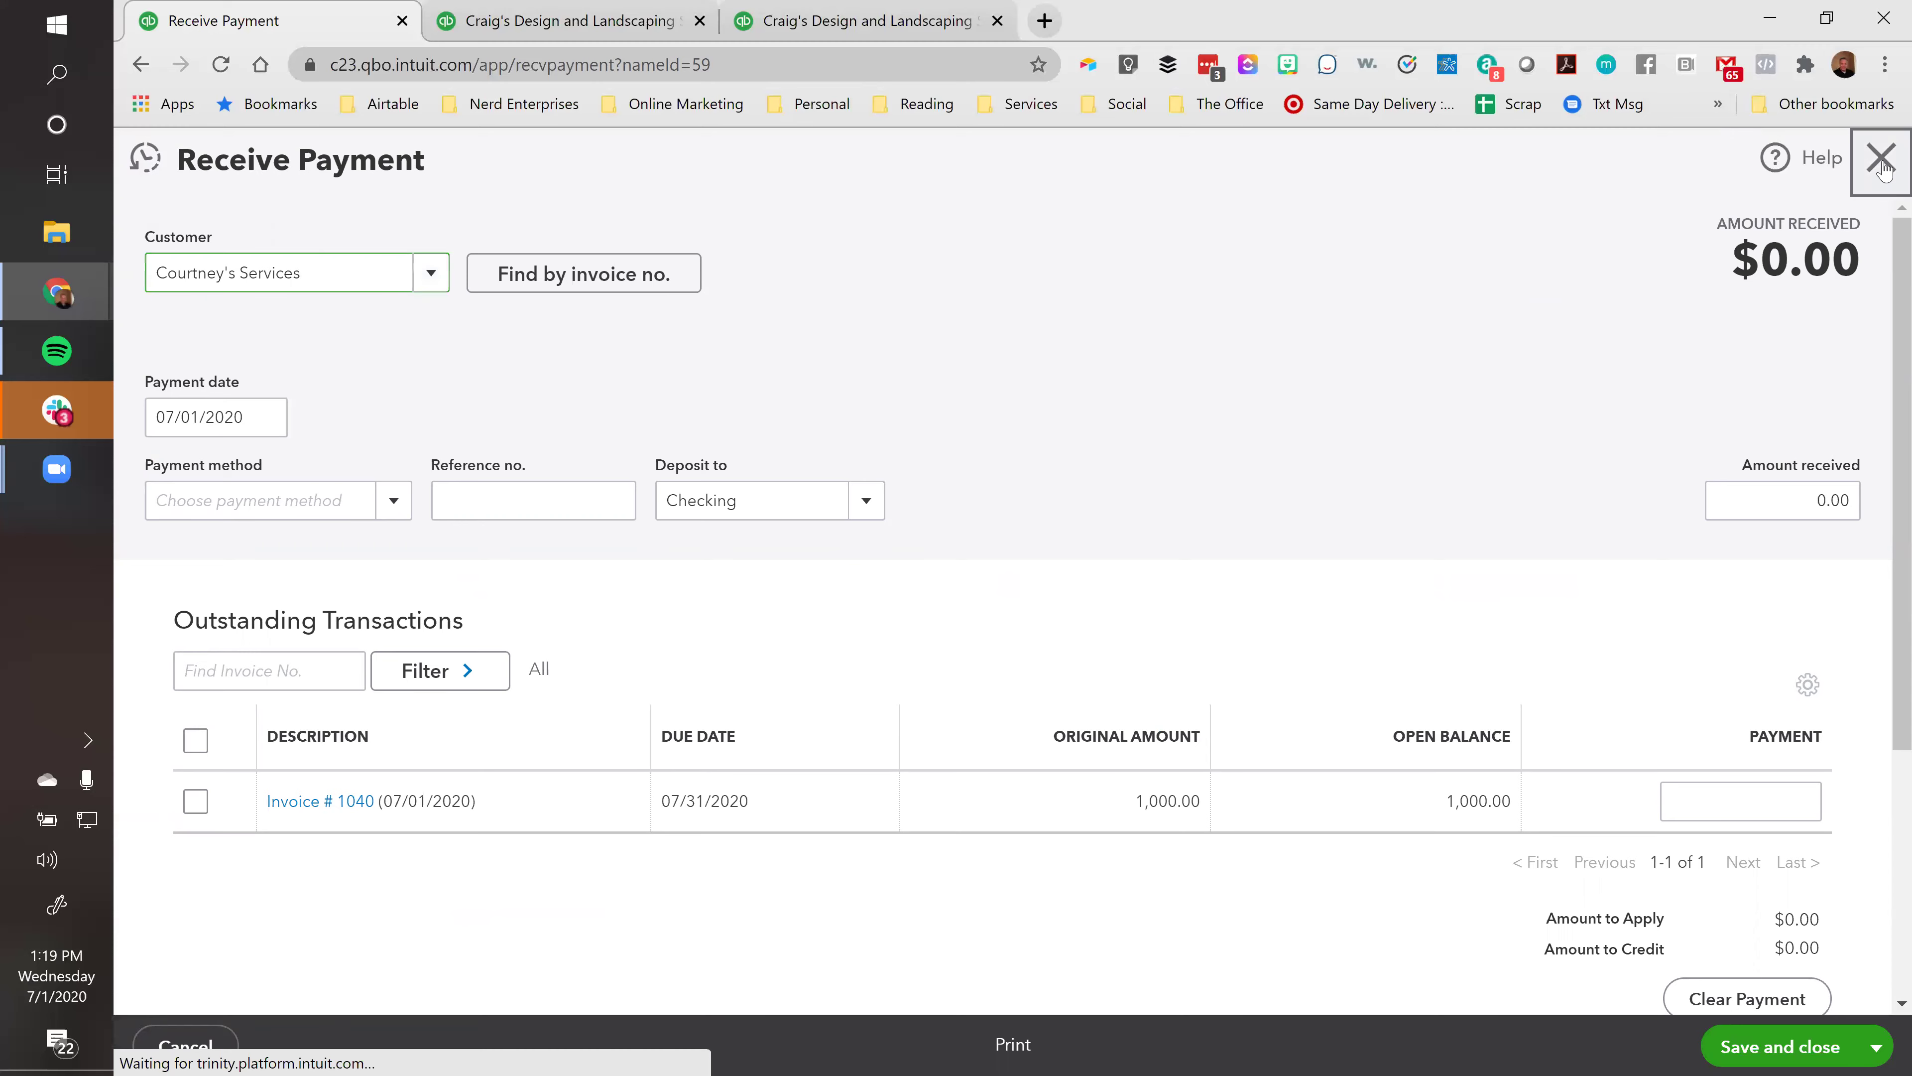
{"action": "left_click", "coordinate": [635, 855]}
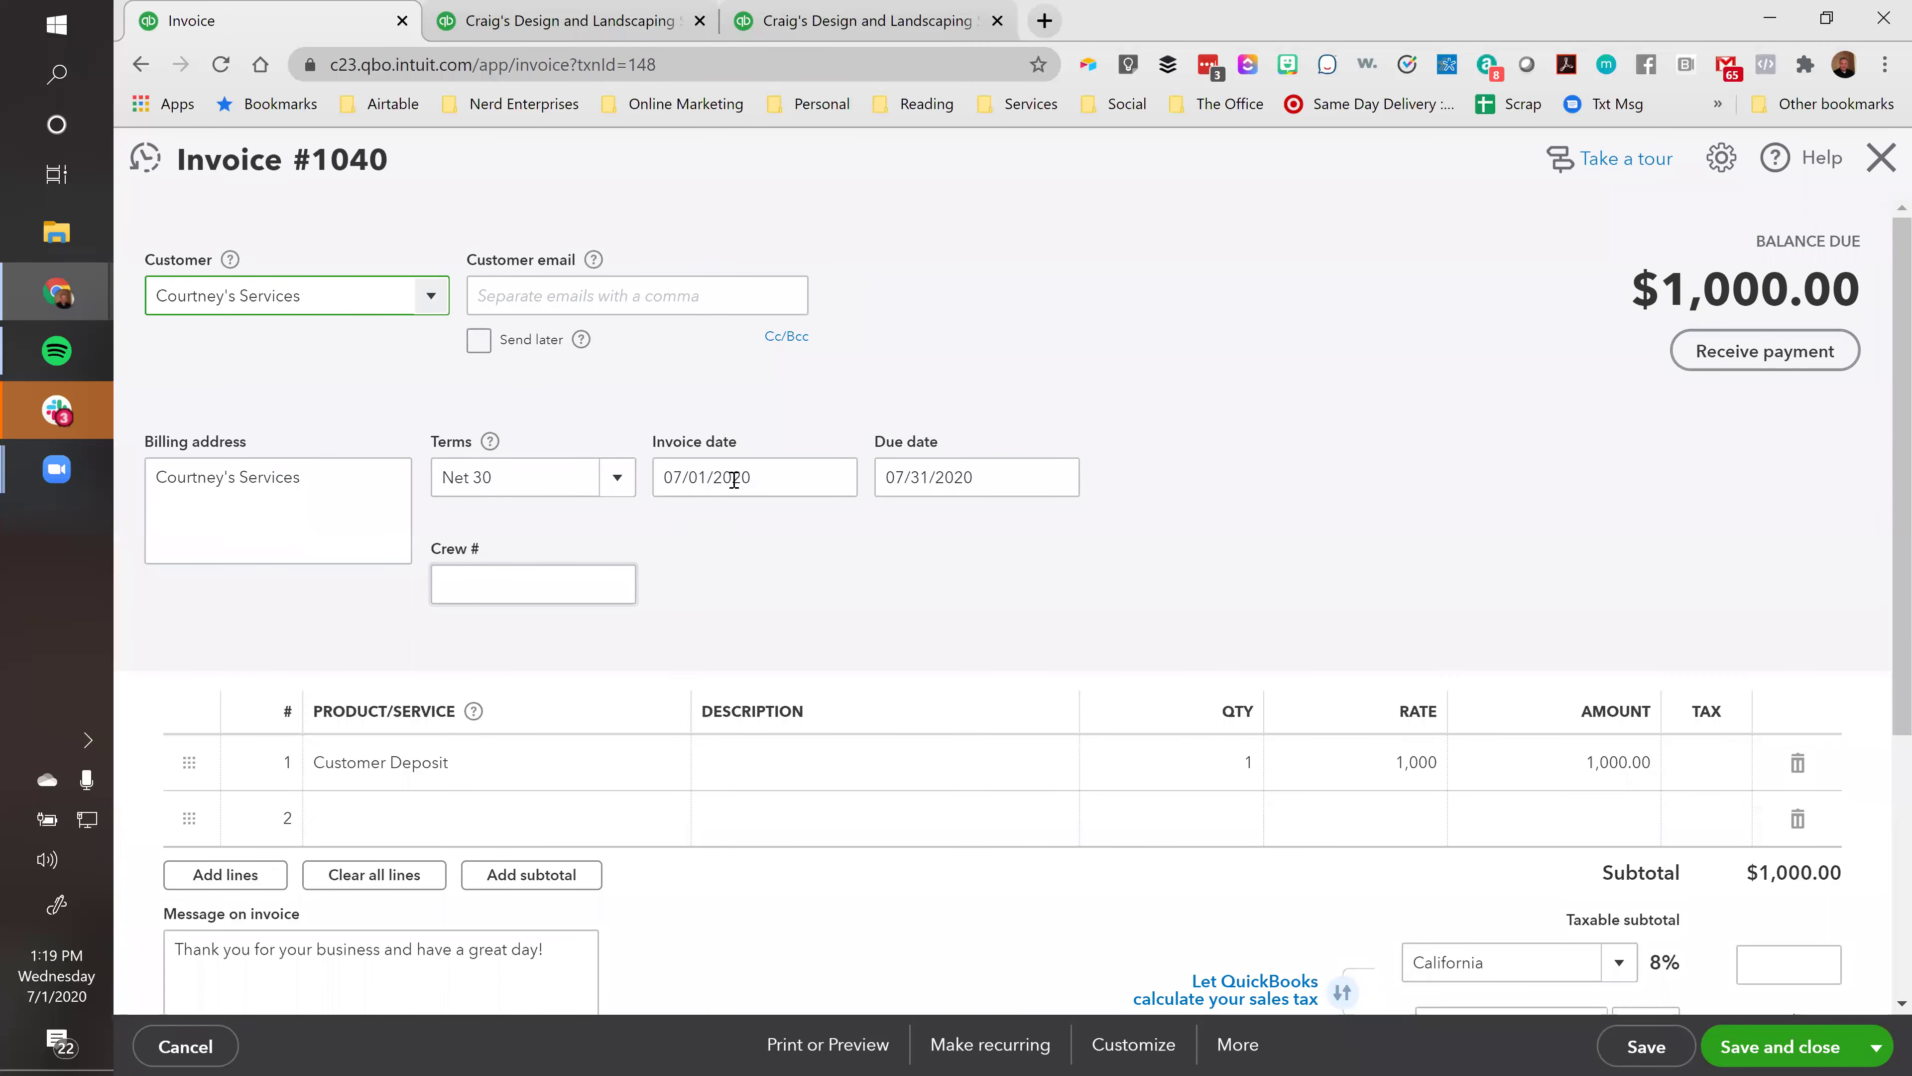
- Change invoice 1040's date to 06/17/2020 and save it
{"action": "left_click", "coordinate": [835, 475]}
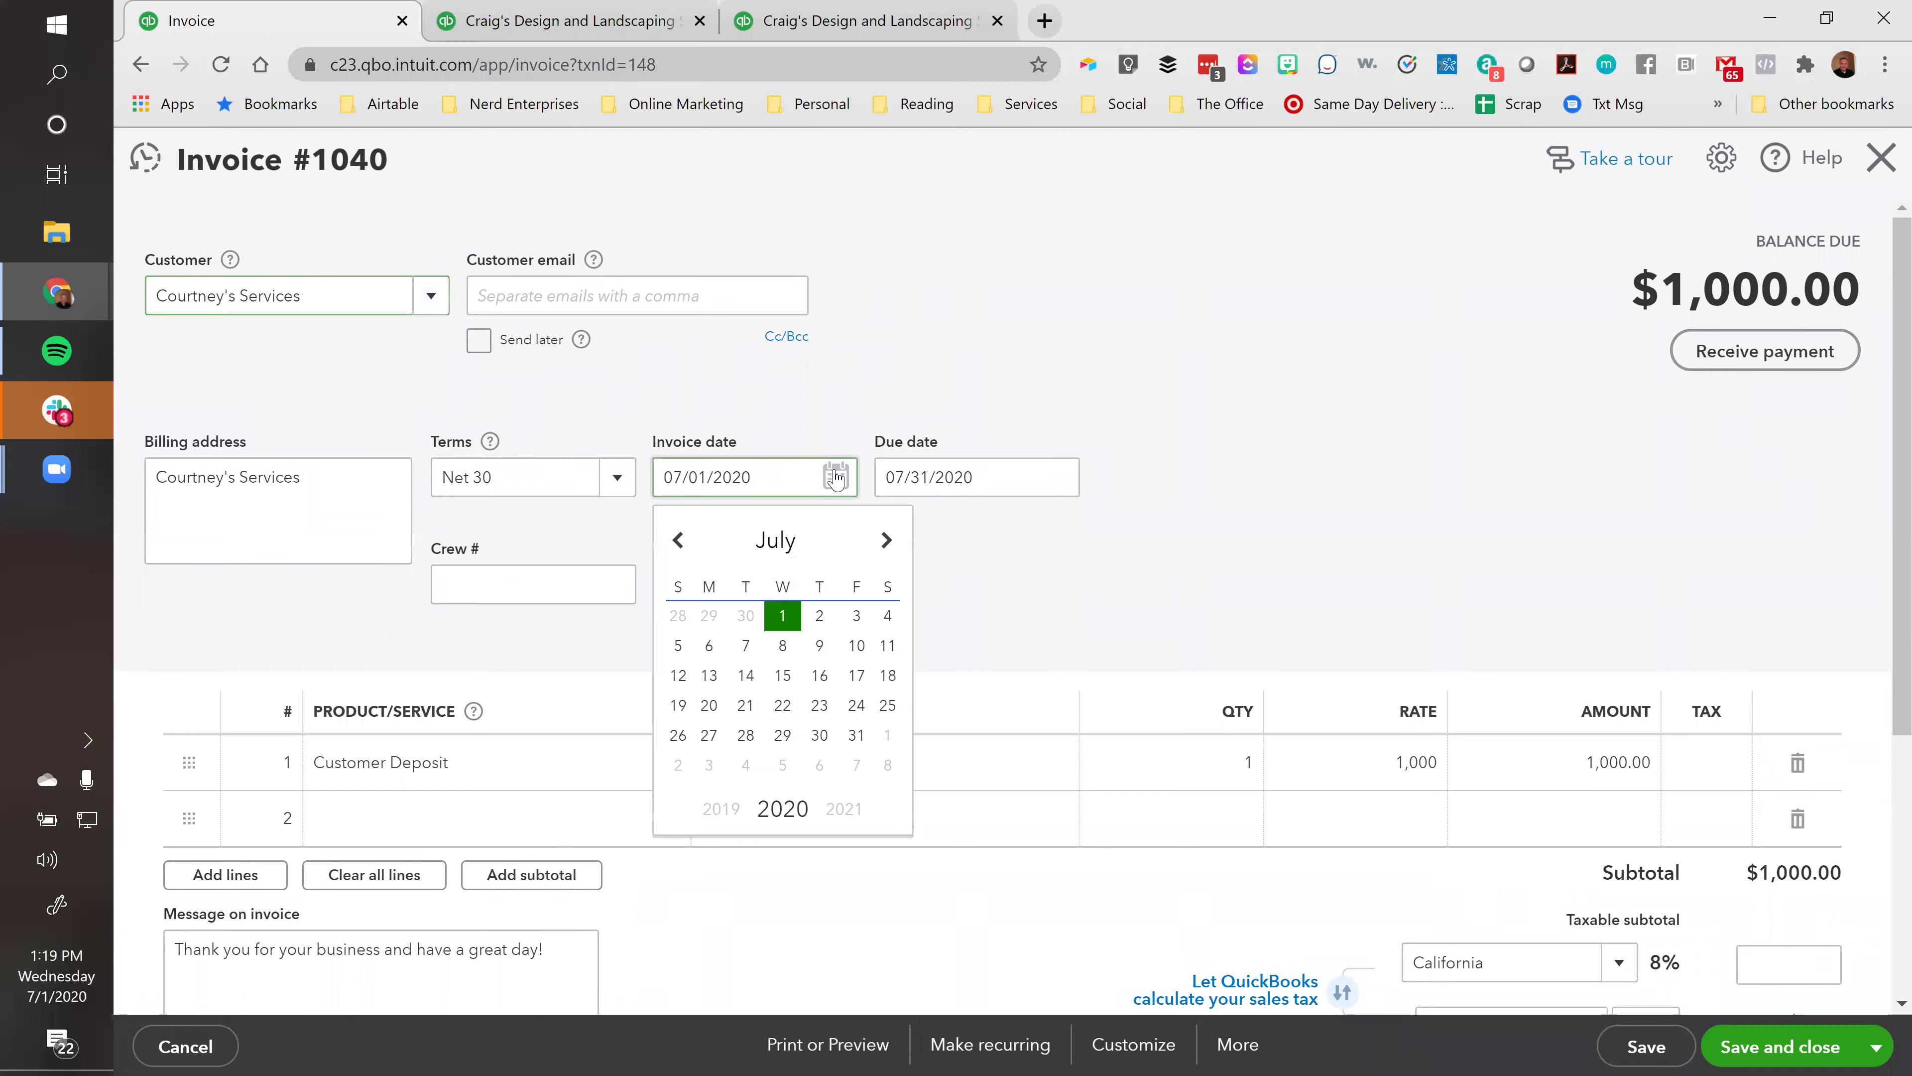
{"action": "left_click", "coordinate": [678, 539]}
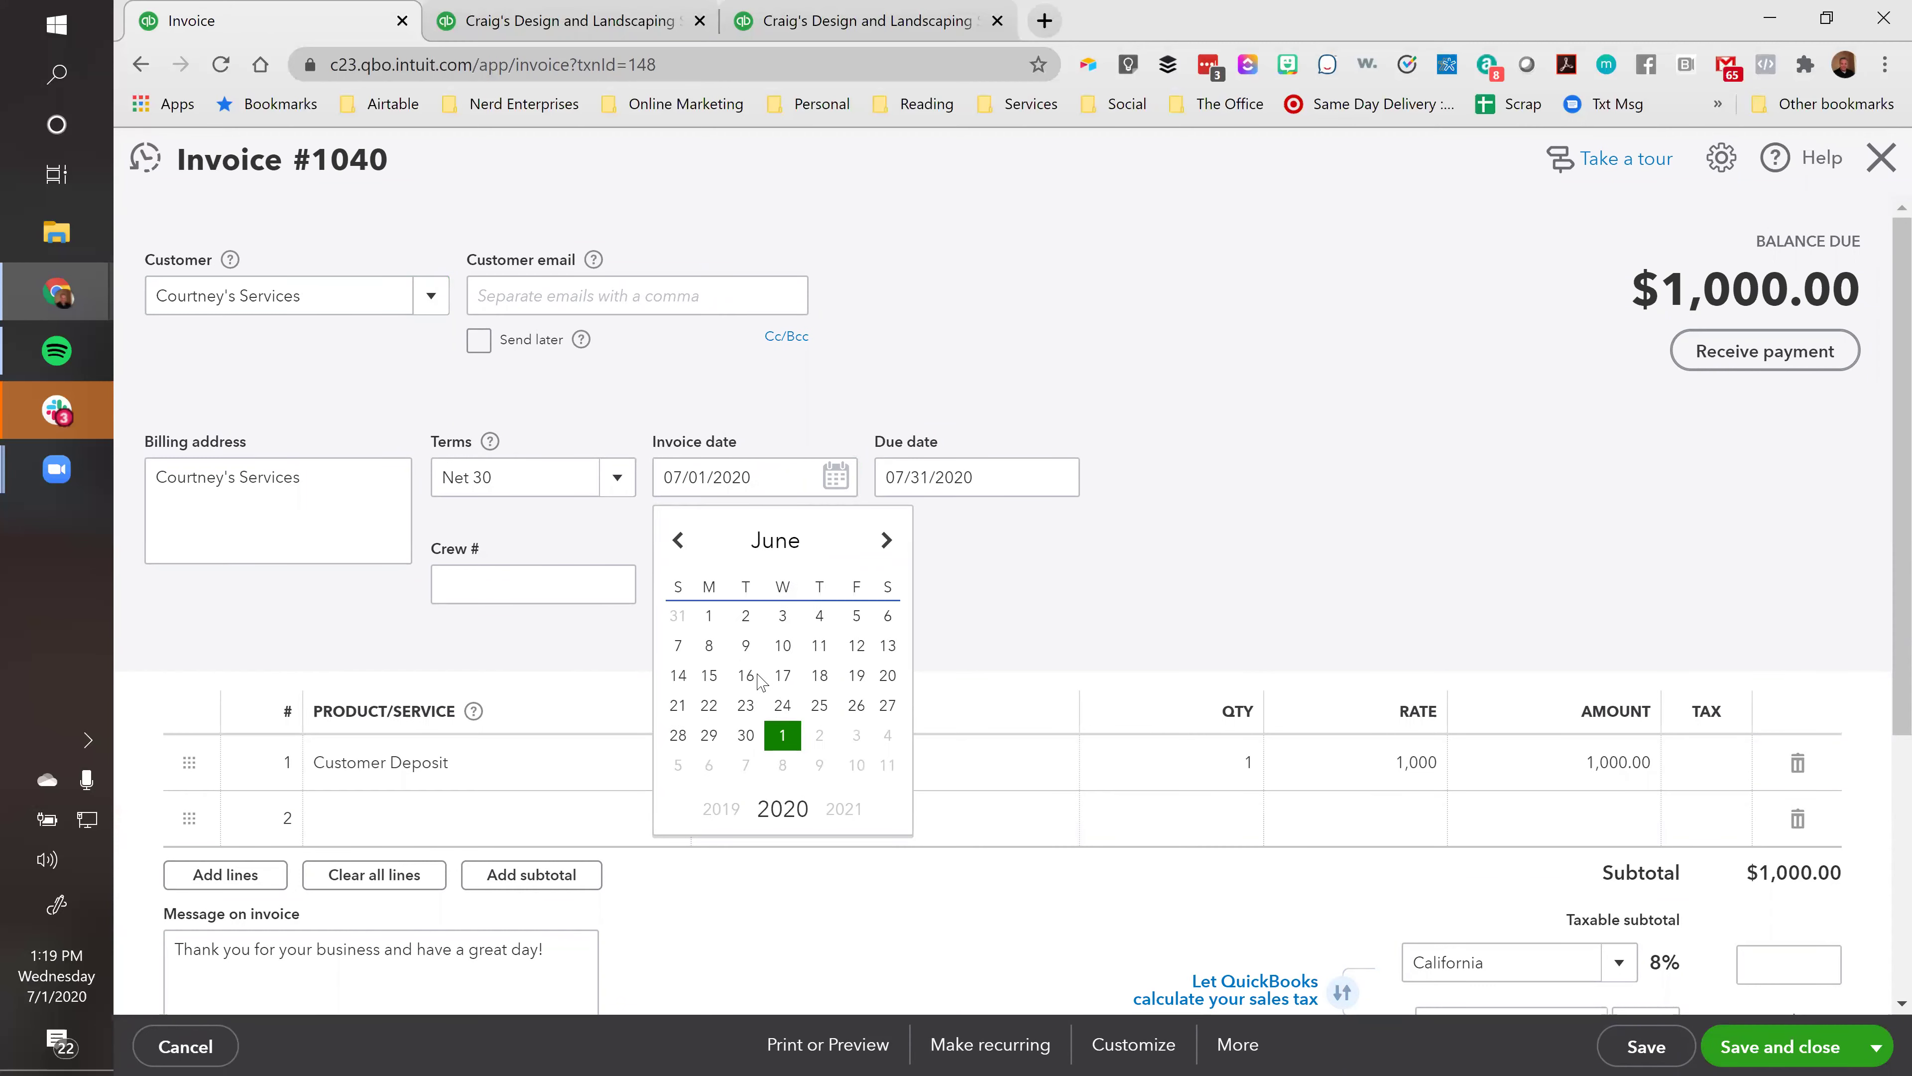
{"action": "left_click", "coordinate": [783, 675]}
{"action": "left_click", "coordinate": [1806, 1046]}
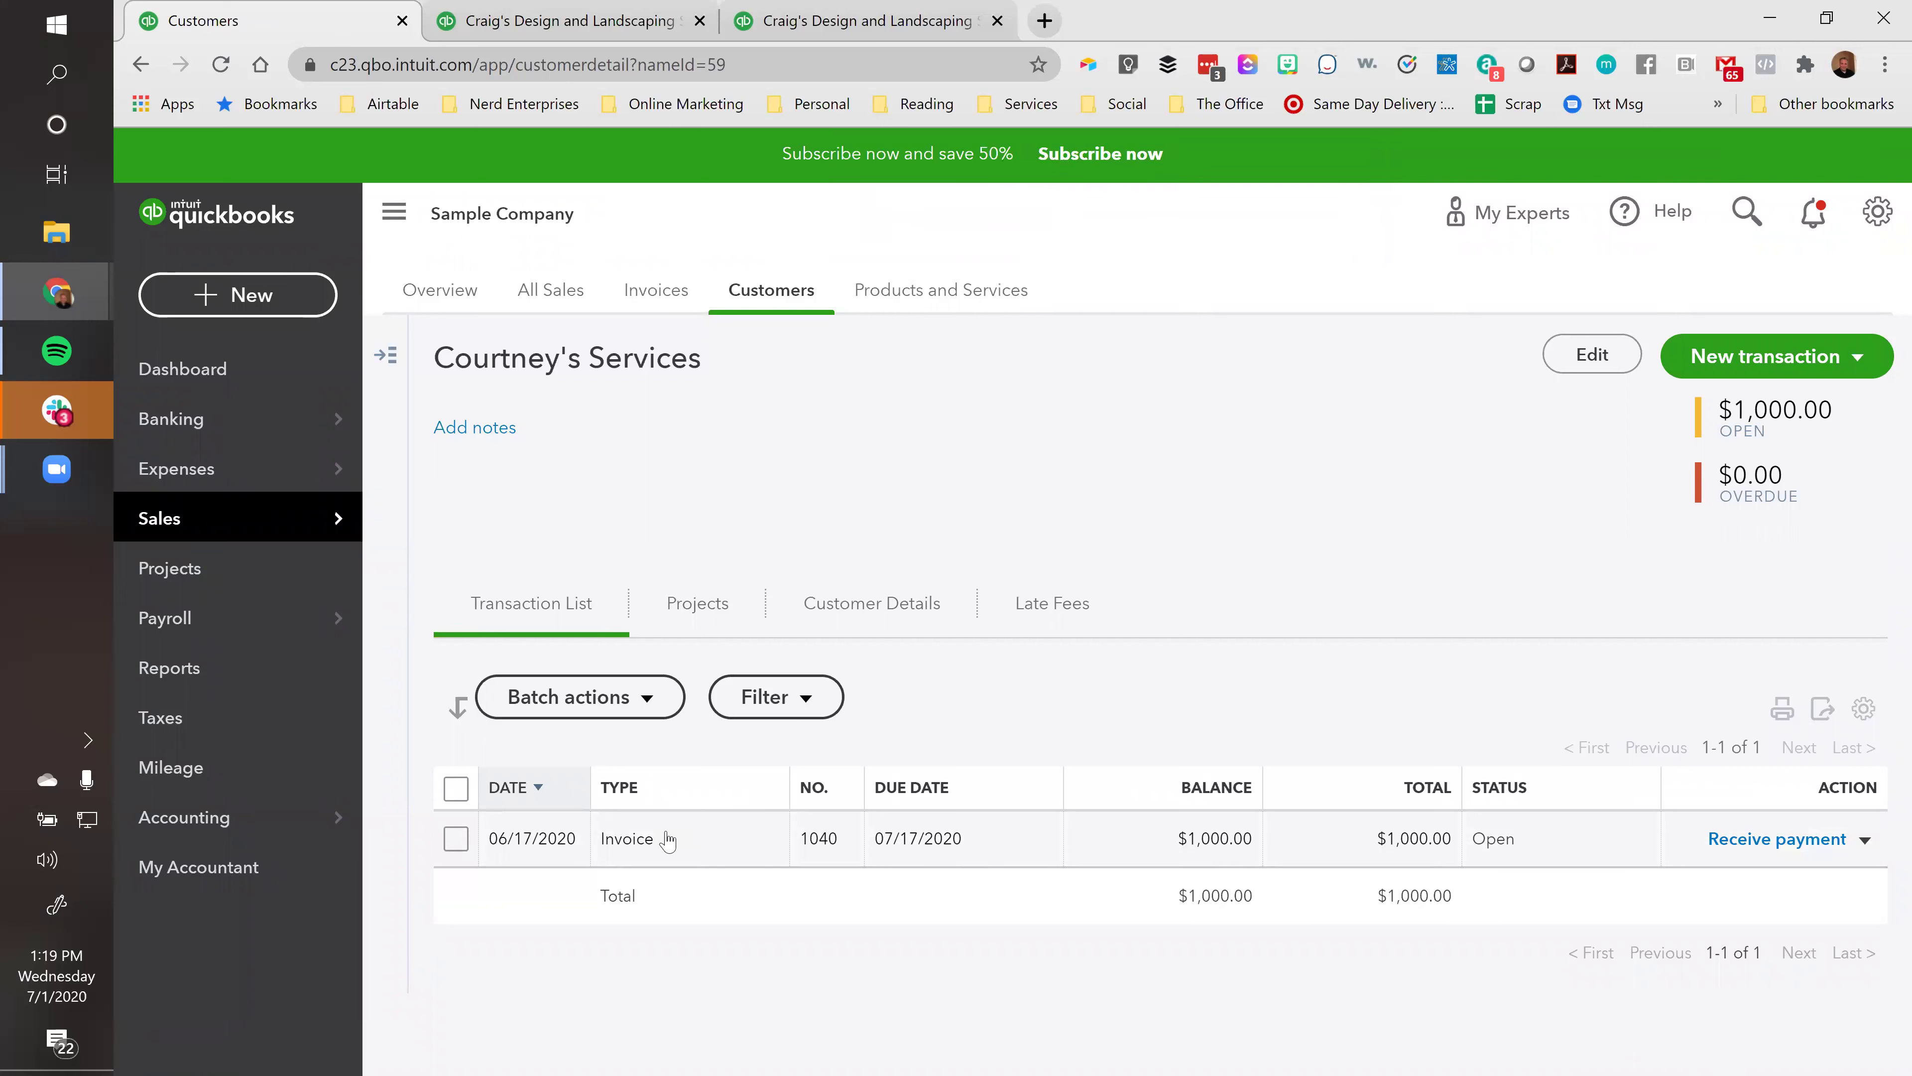
{"action": "left_click", "coordinate": [1739, 354]}
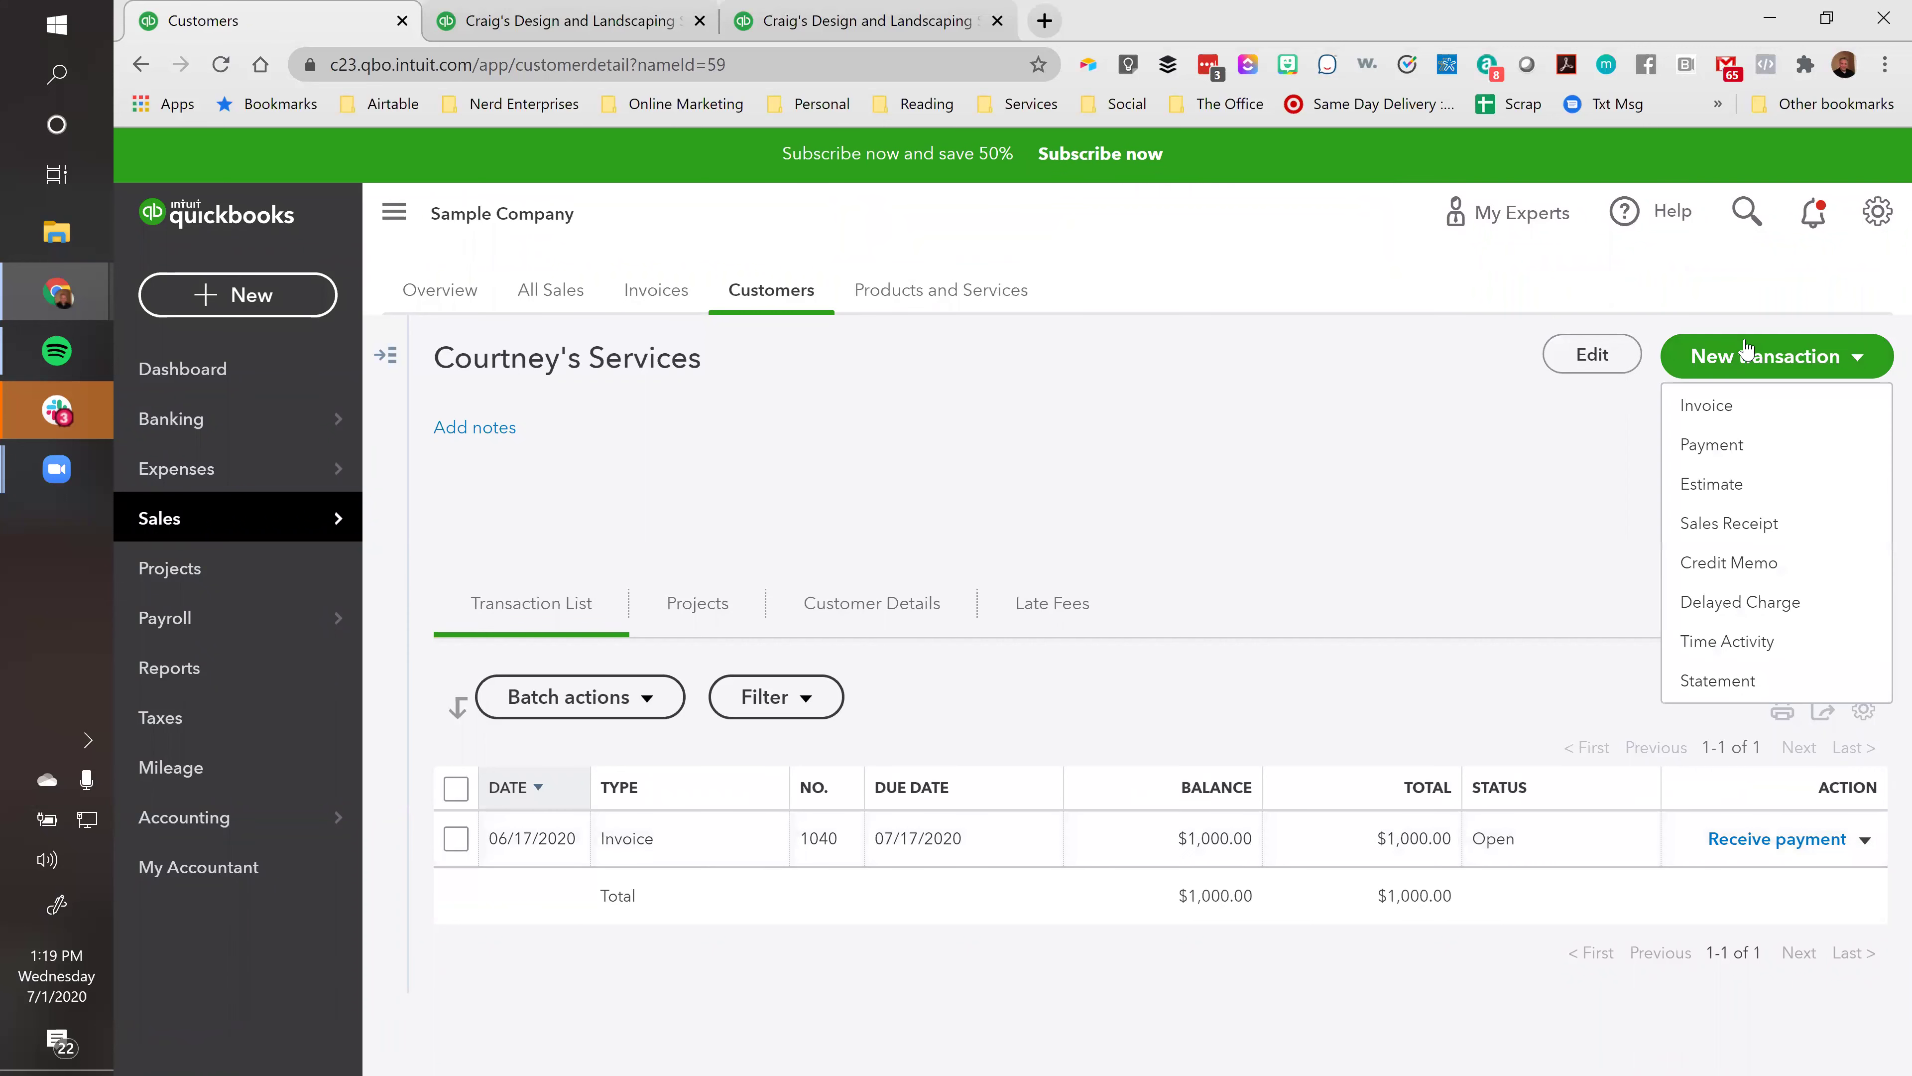
- Record a $1,000 payment dated 06/19/2020 applied to invoice #1040 and save it
{"action": "left_click", "coordinate": [1694, 445]}
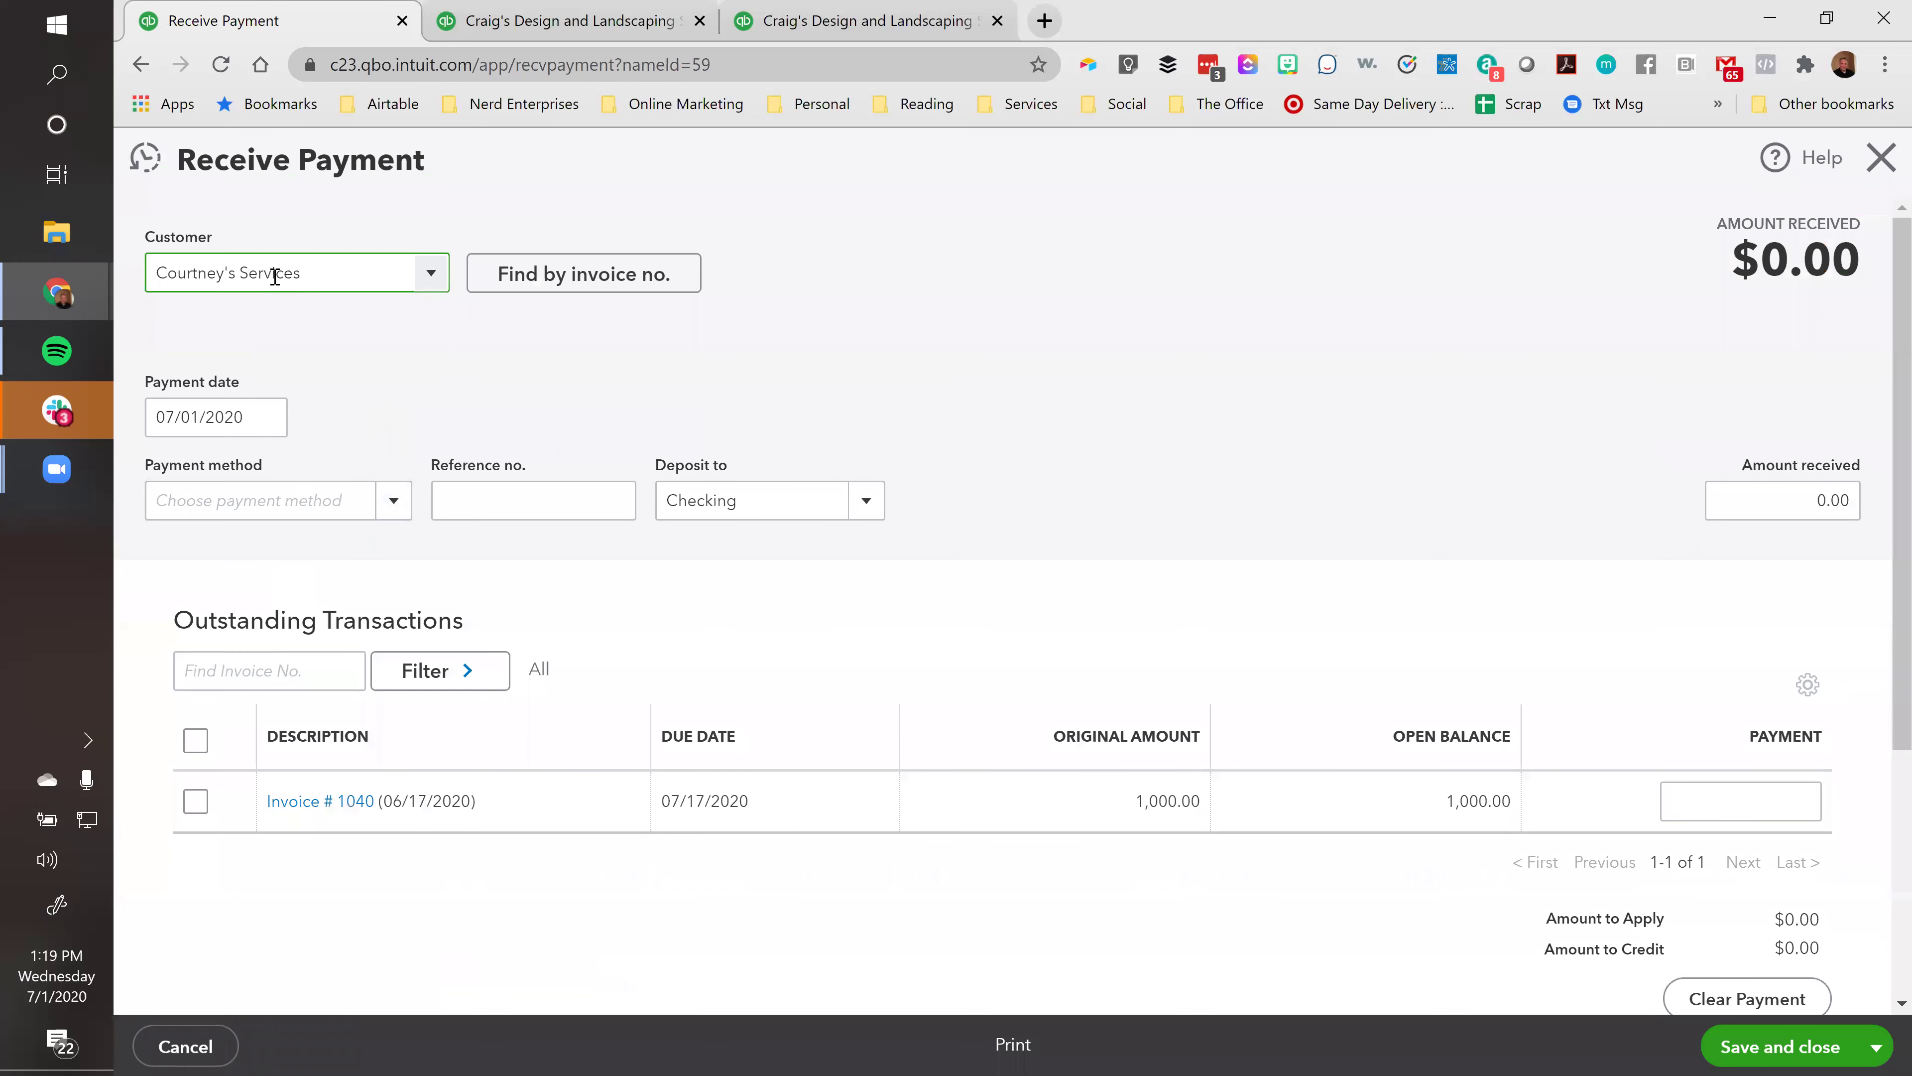
{"action": "left_click", "coordinate": [265, 416]}
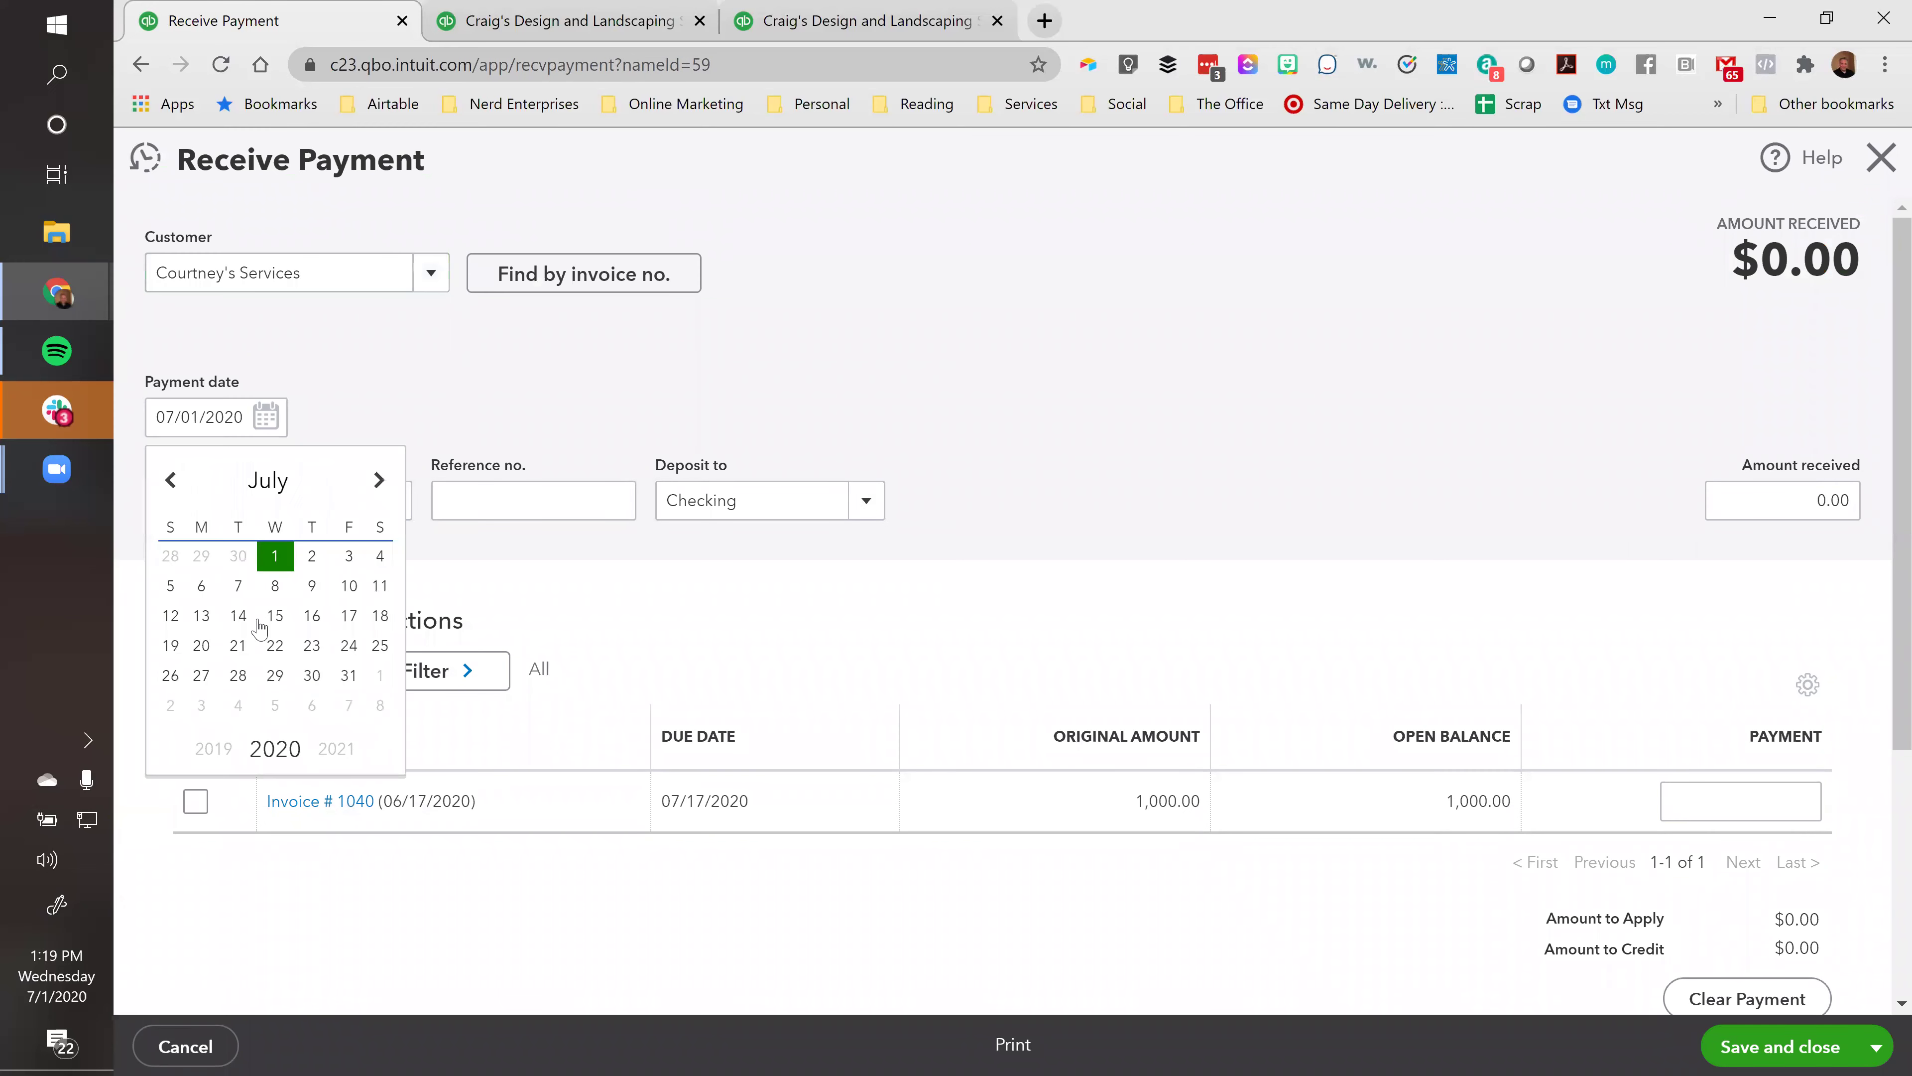
{"action": "left_click", "coordinate": [170, 480]}
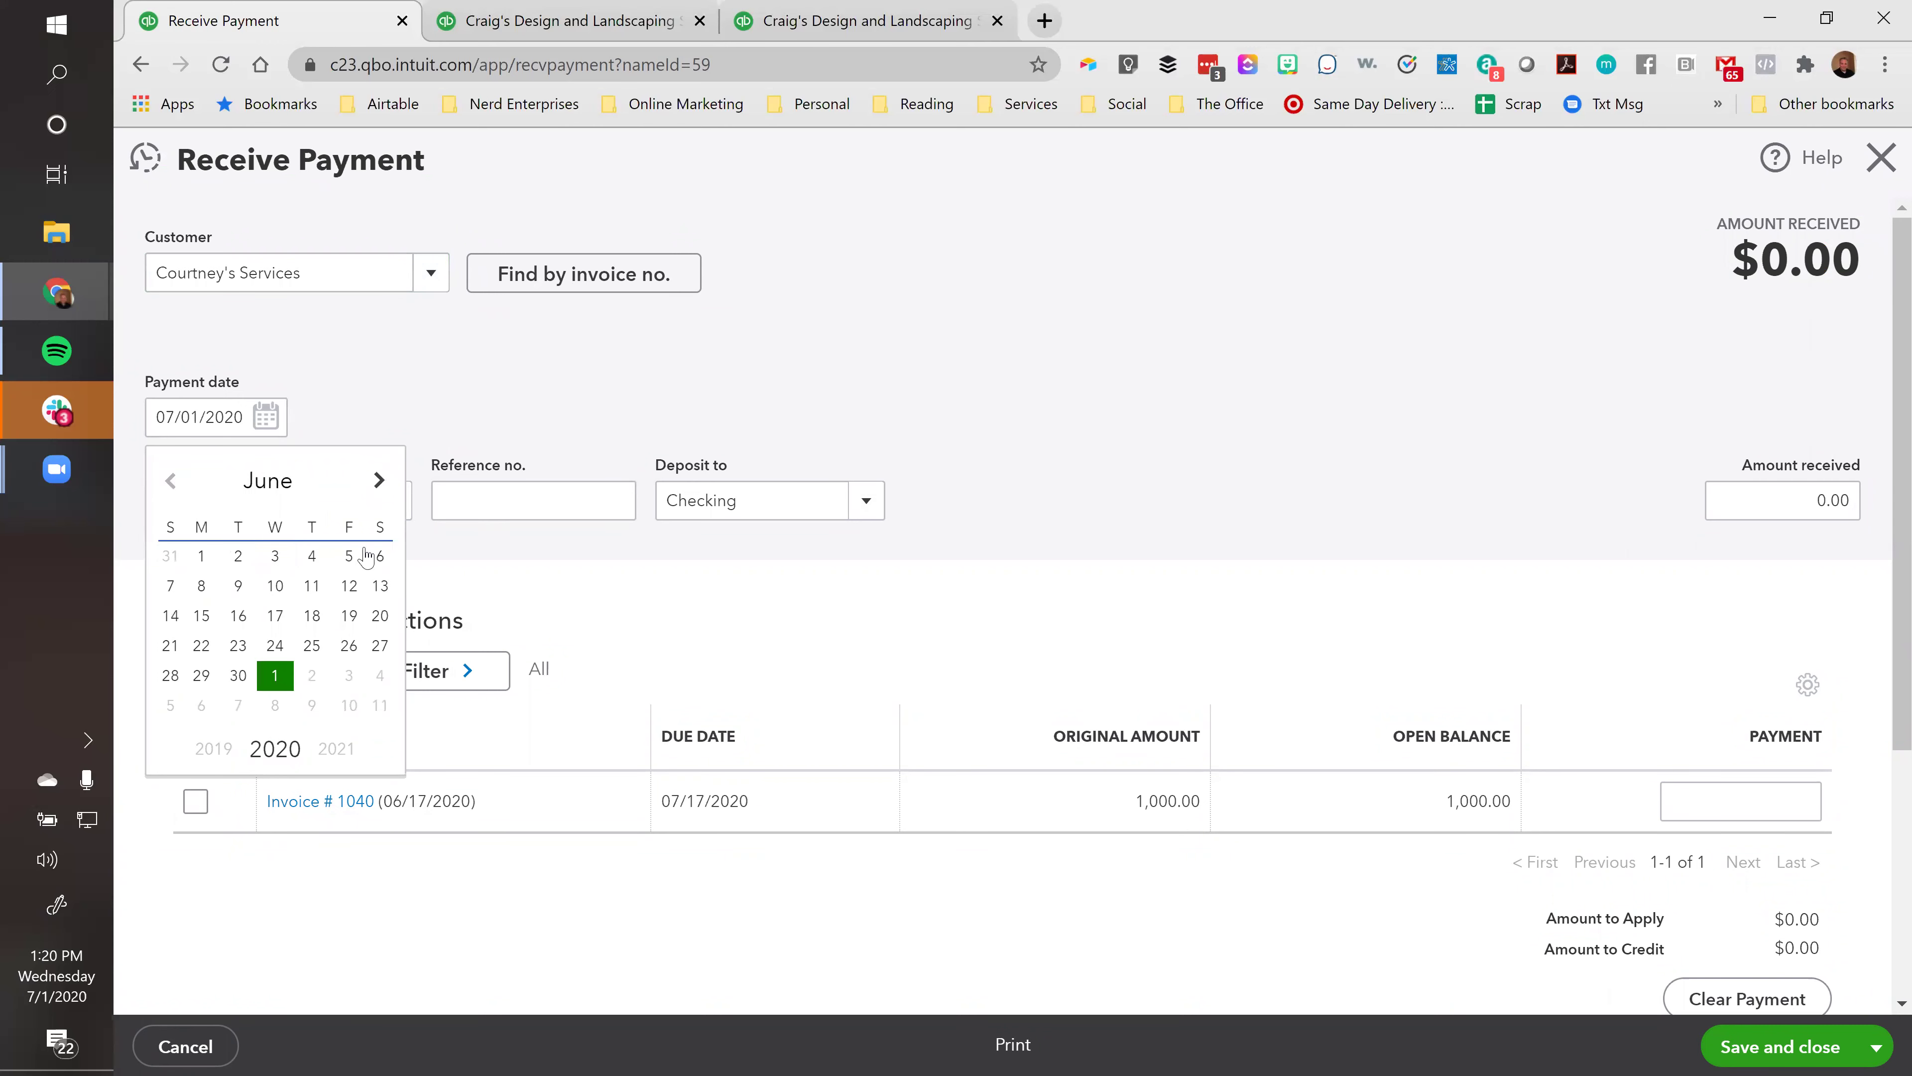
{"action": "left_click", "coordinate": [354, 618]}
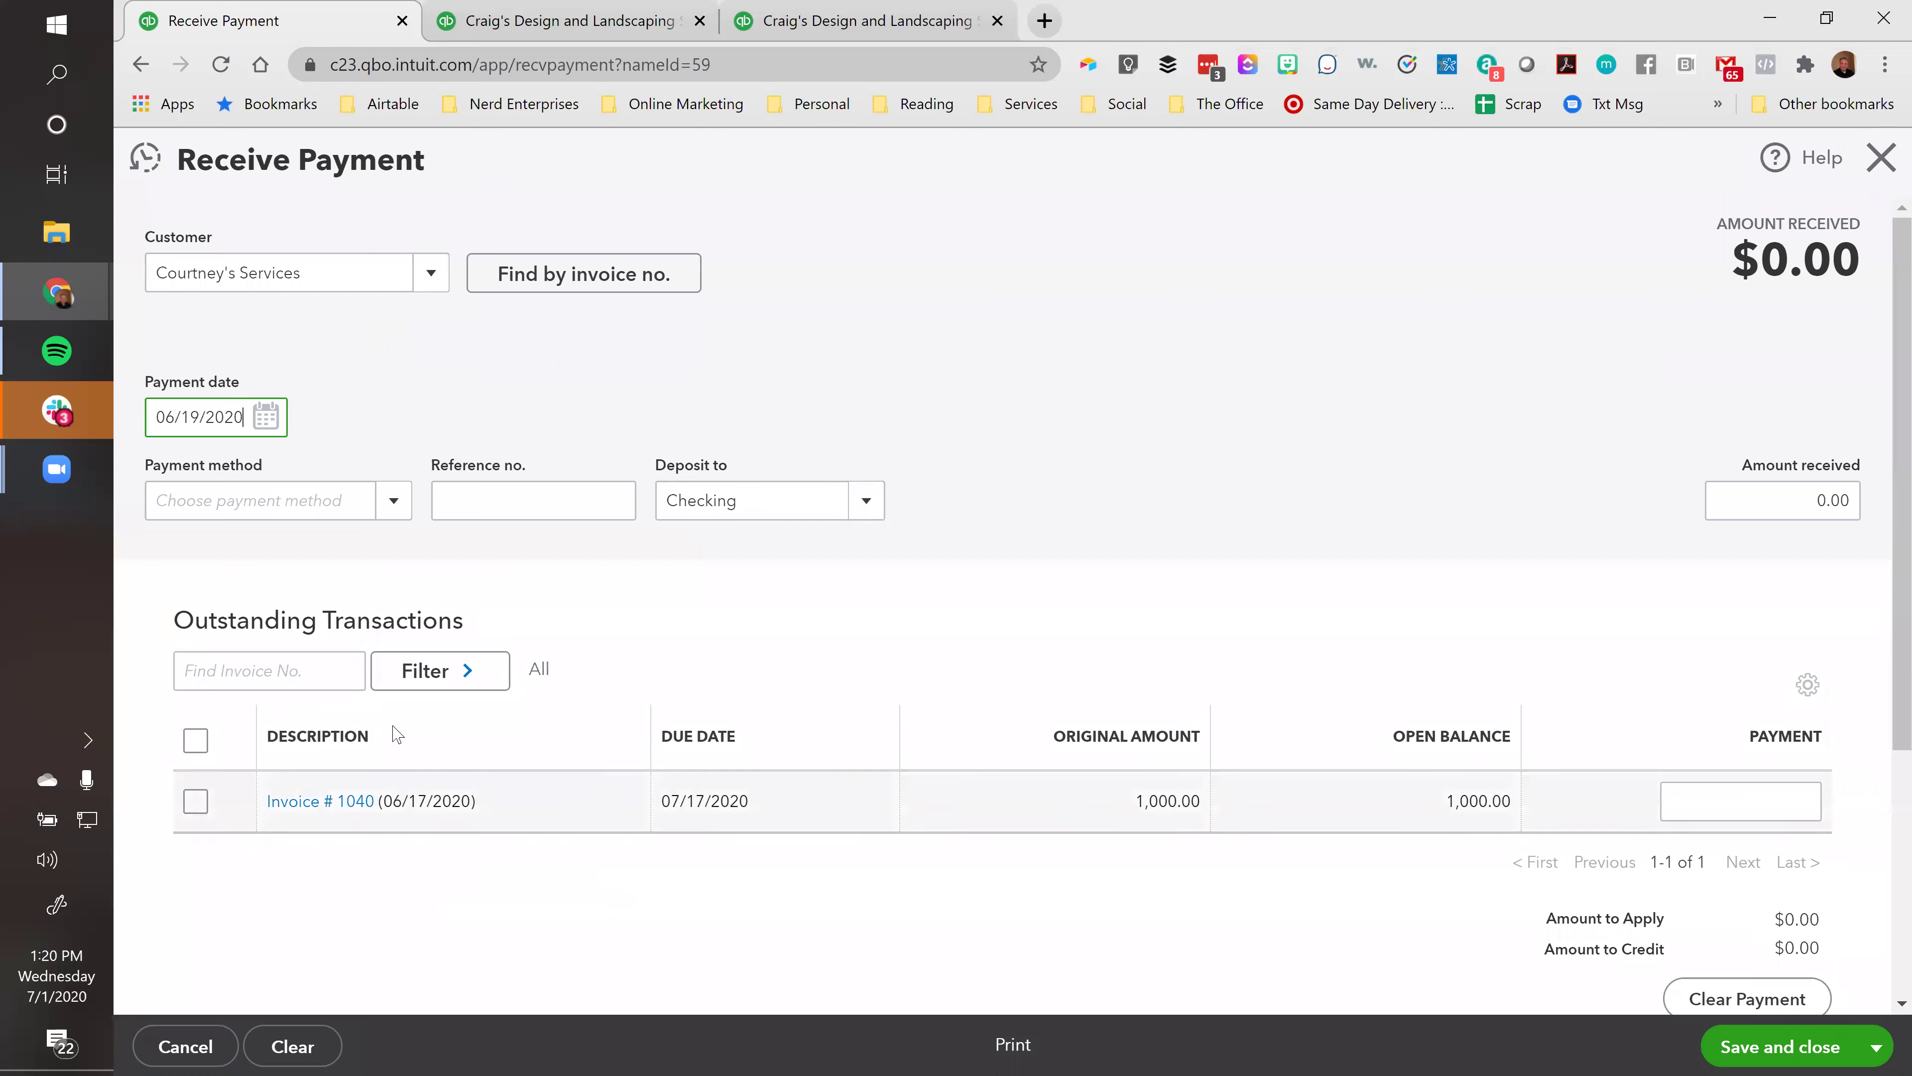
{"action": "left_click", "coordinate": [196, 800]}
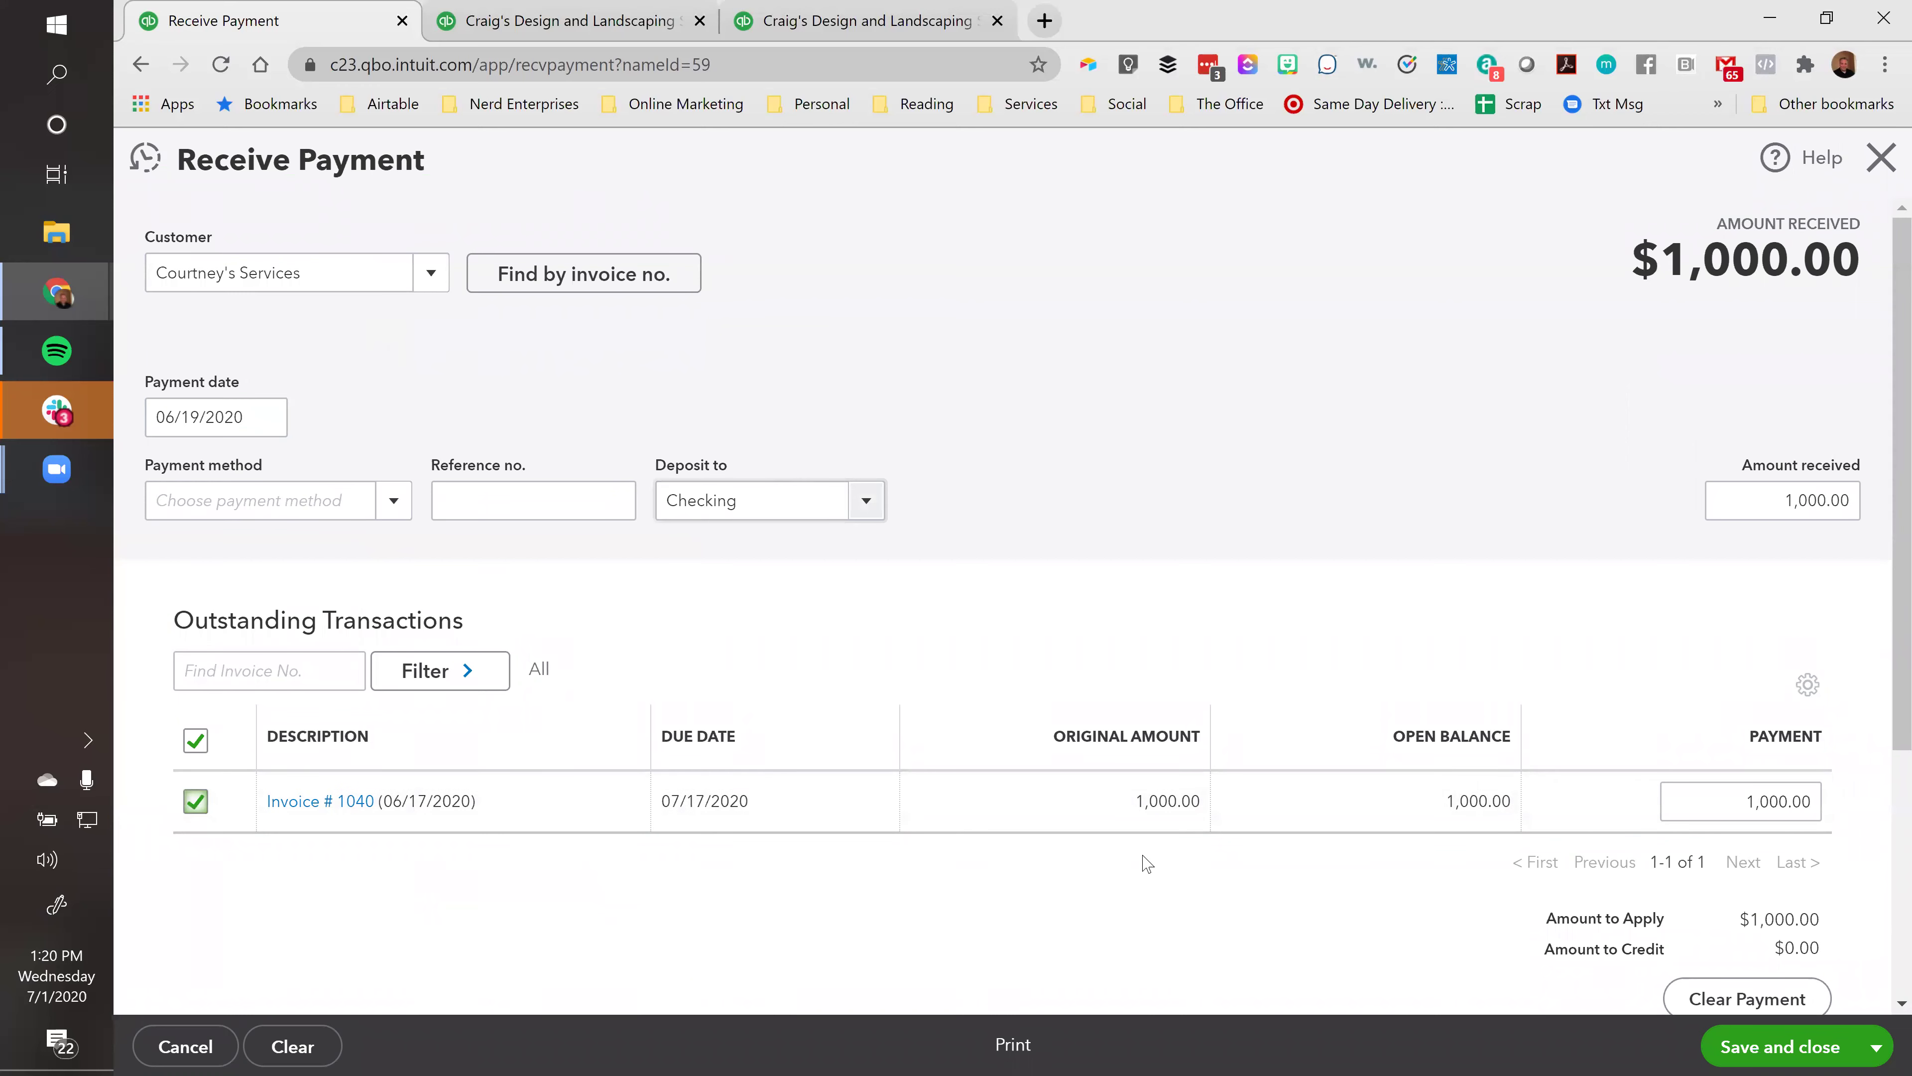
{"action": "left_click", "coordinate": [1758, 1047]}
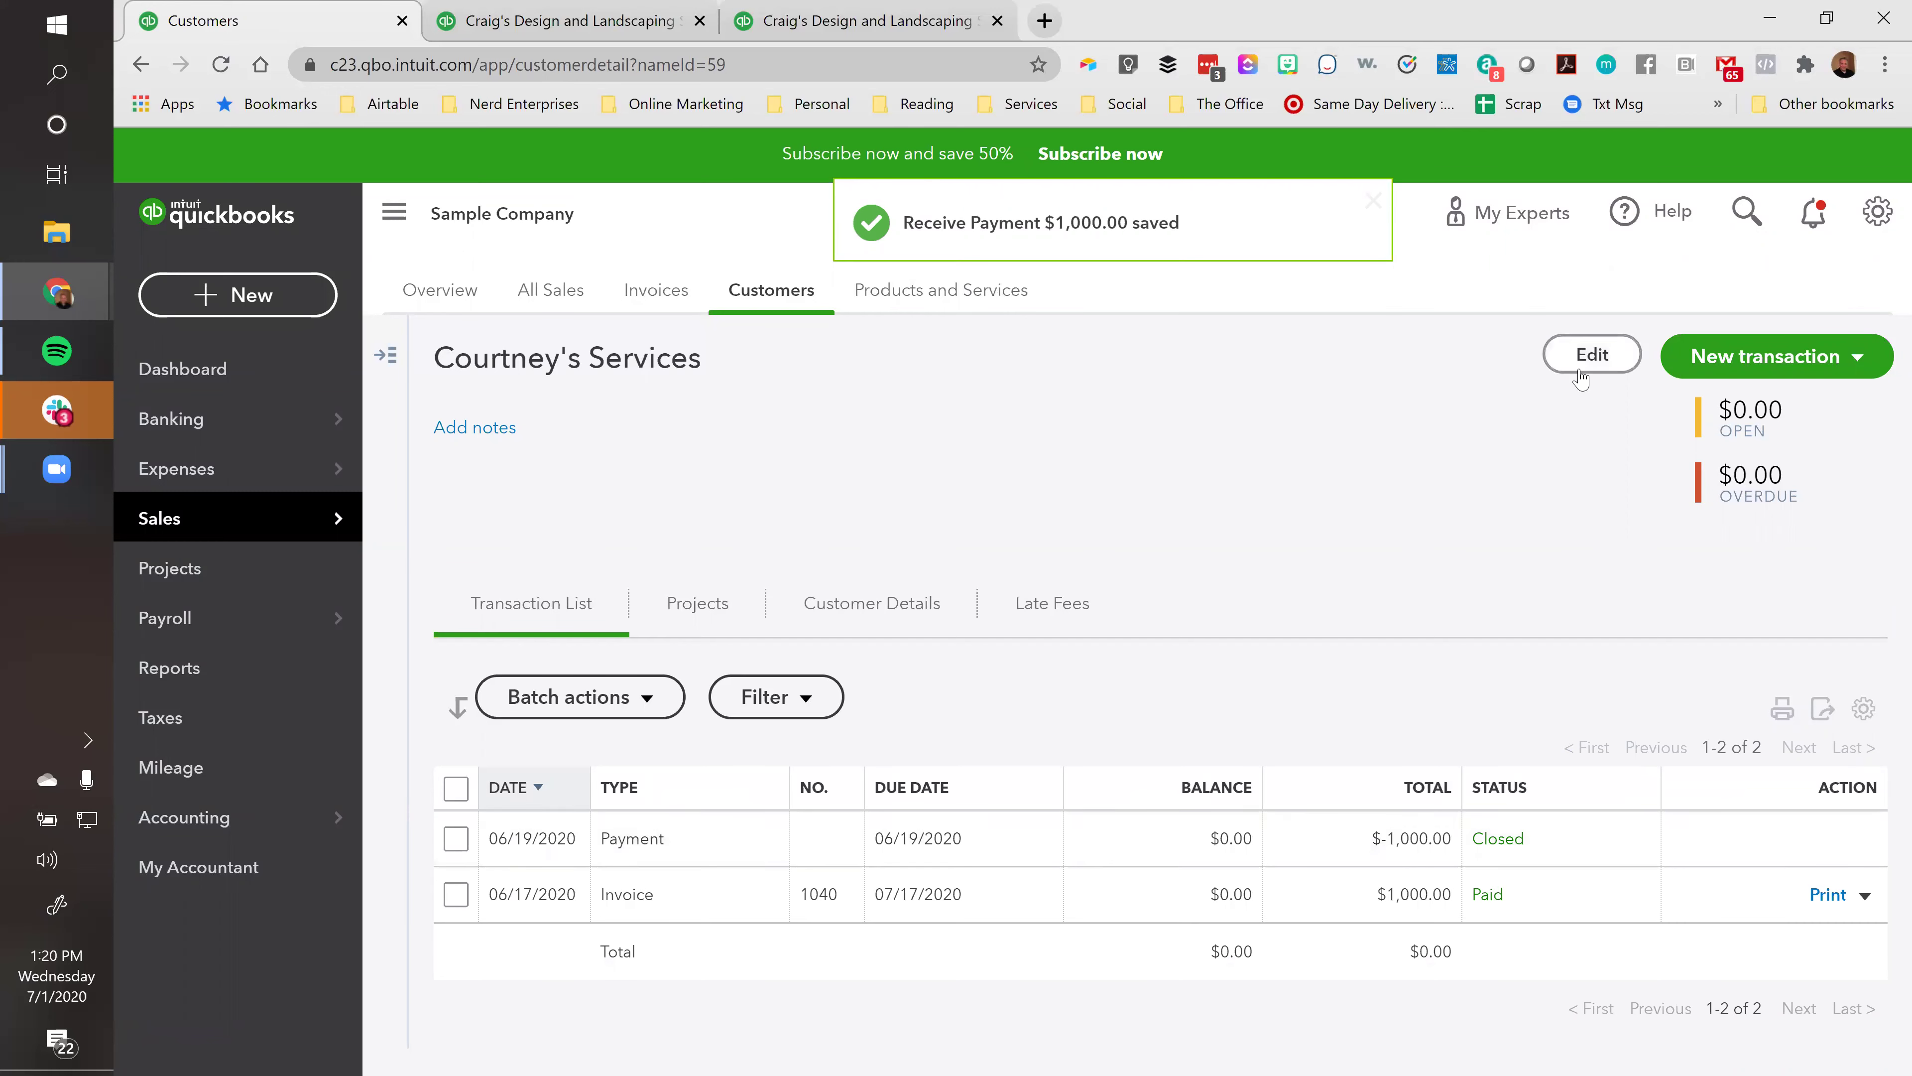
{"action": "left_click", "coordinate": [1708, 362]}
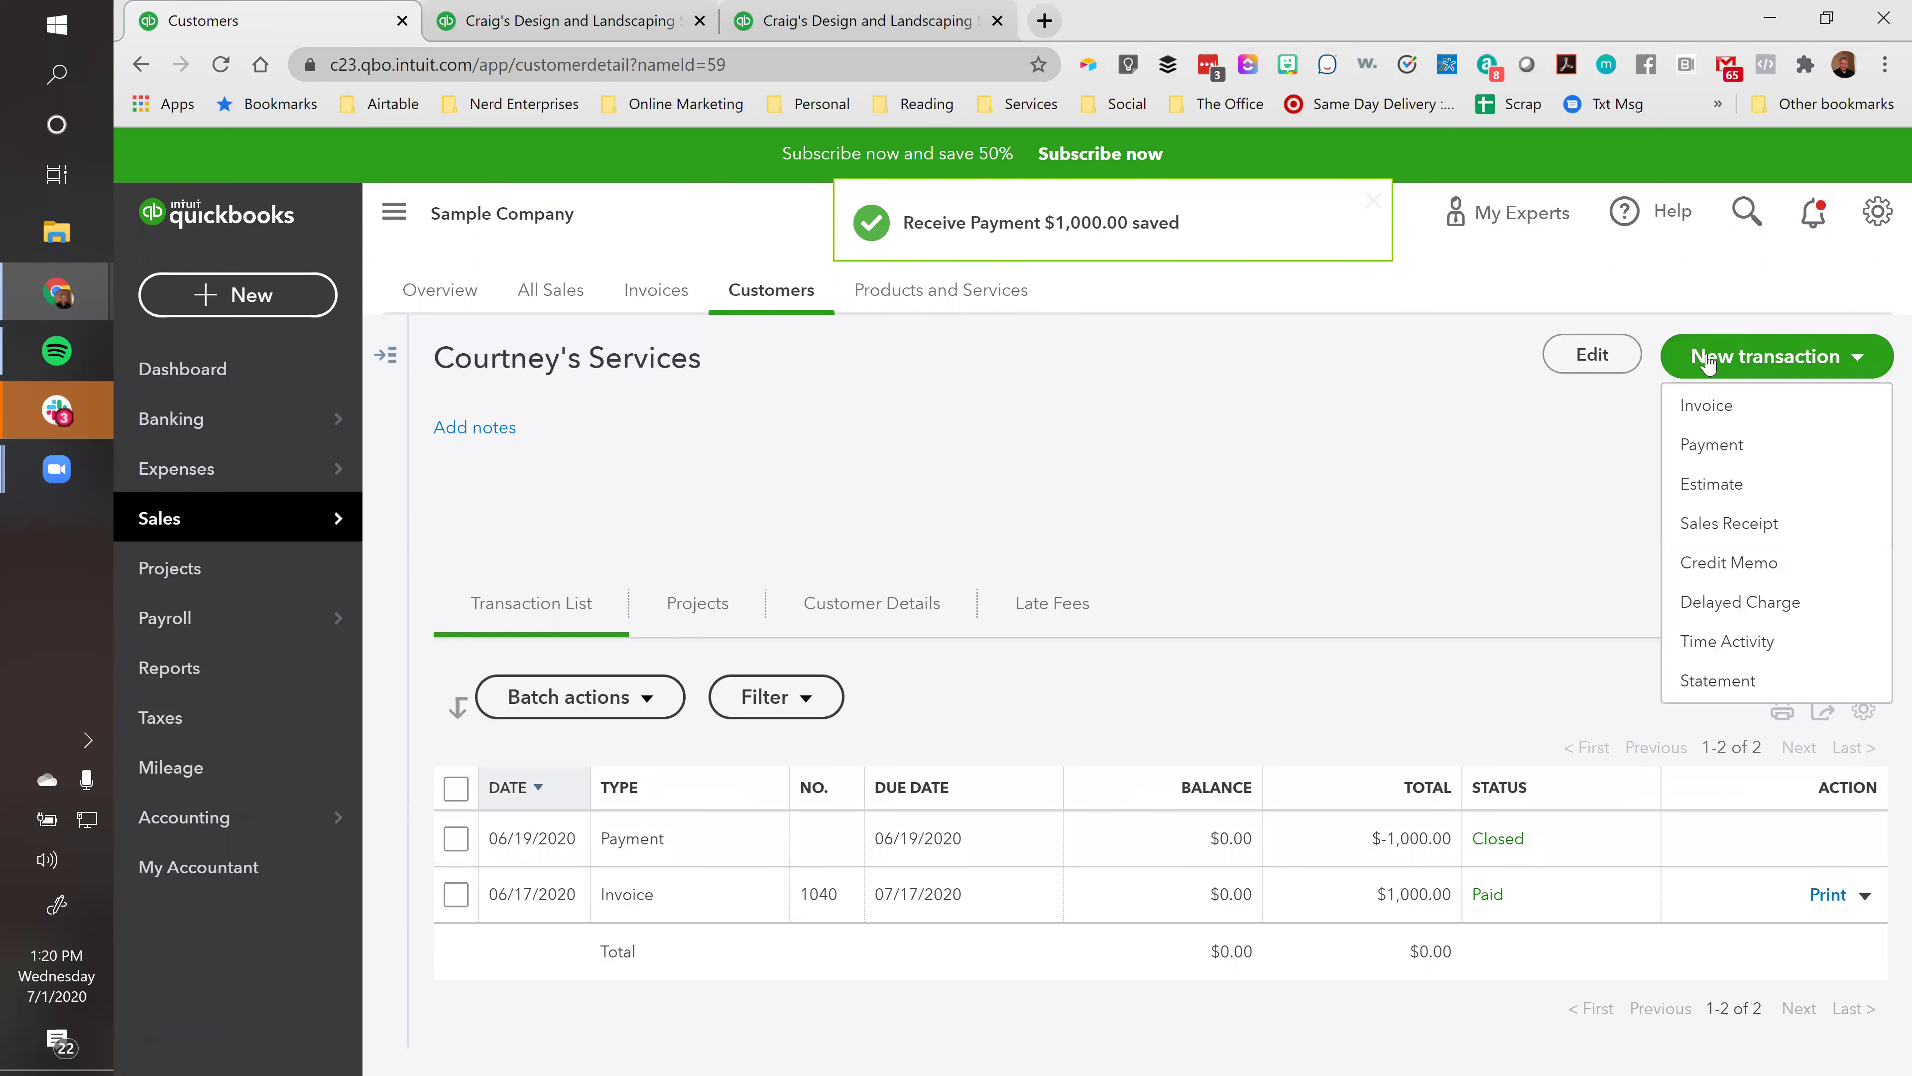
- Start invoice 1041 with a Design:Design line at rate 1000 followed by a subtotal
{"action": "left_click", "coordinate": [1706, 405]}
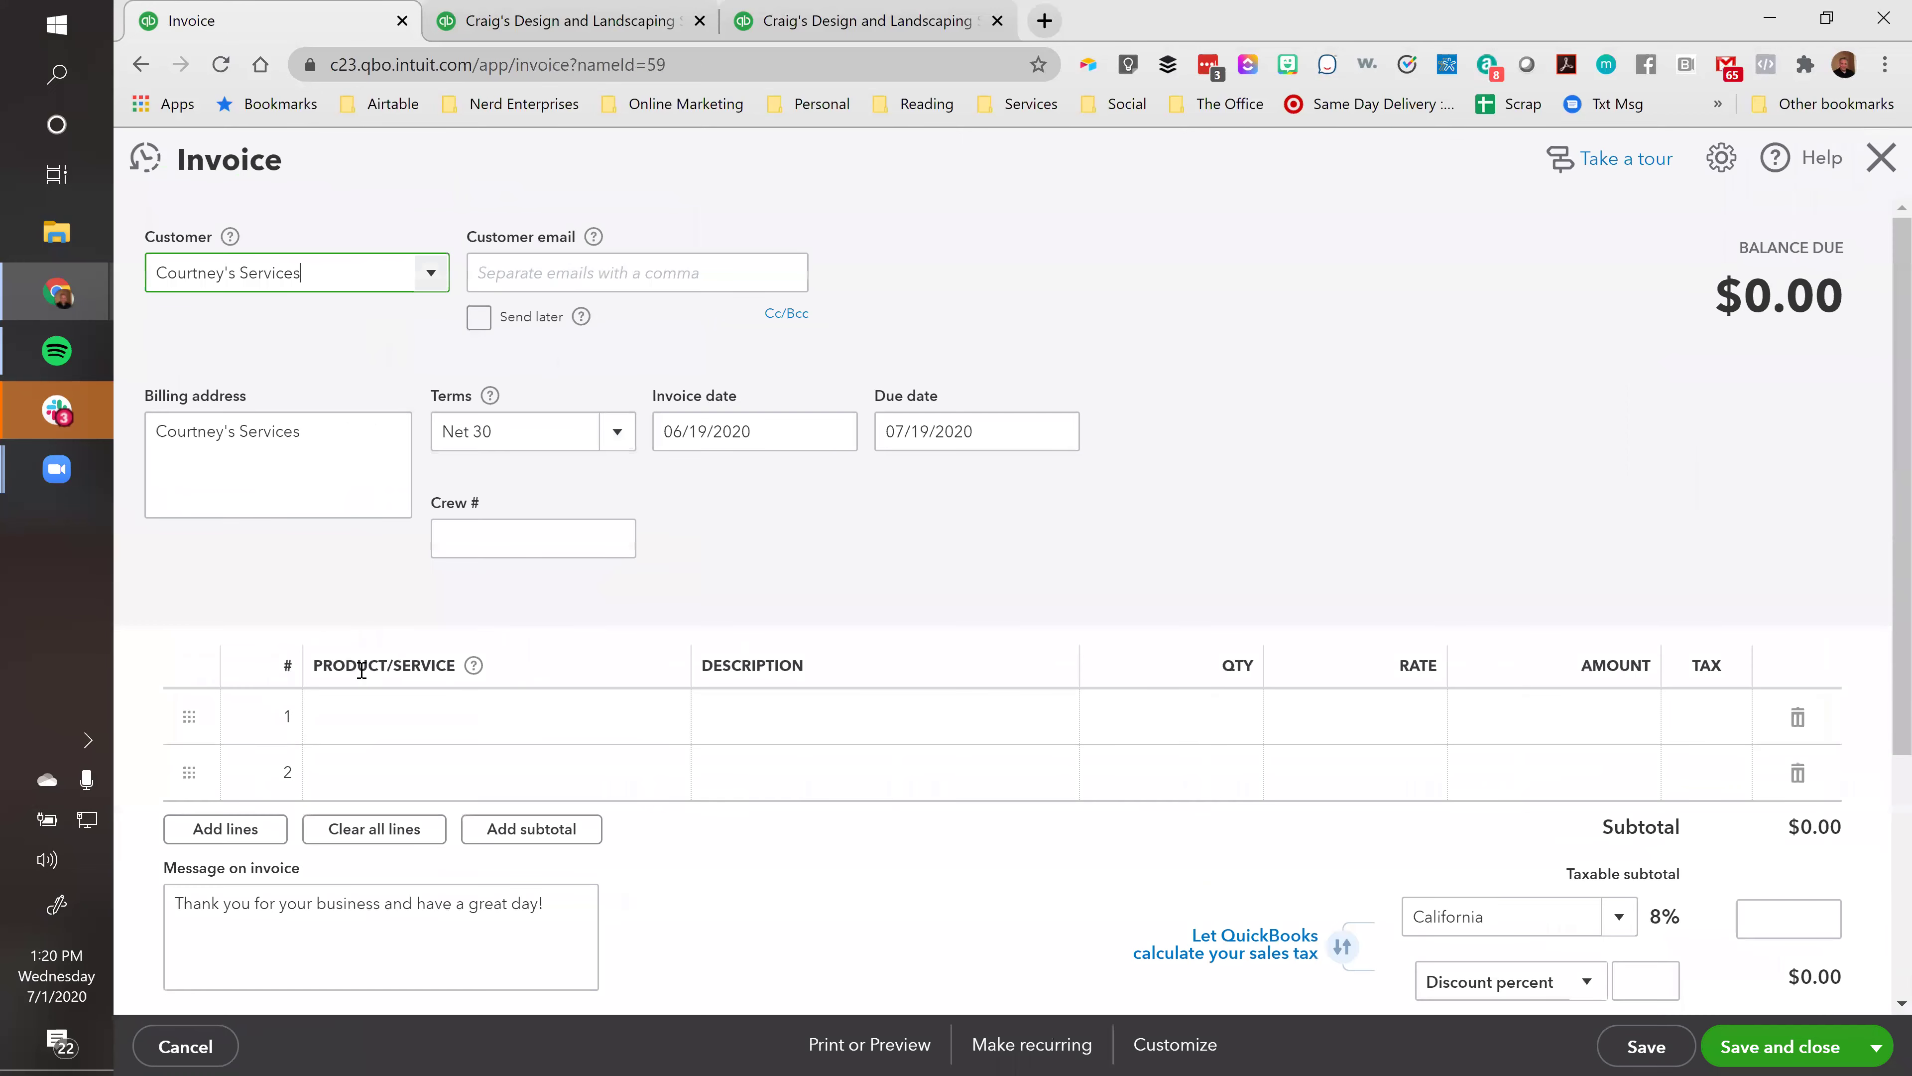
{"action": "left_click", "coordinate": [418, 722]}
{"action": "scroll", "coordinate": [655, 639], "scroll_direction": "down", "scroll_amount": 2}
{"action": "type", "text": "des"}
{"action": "key", "text": "Tab"}
{"action": "key", "text": "Tab"}
{"action": "key", "text": "Tab"}
{"action": "type", "text": "1000"}
{"action": "key", "text": "Tab"}
{"action": "key", "text": "Tab"}
{"action": "key", "text": "Tab"}
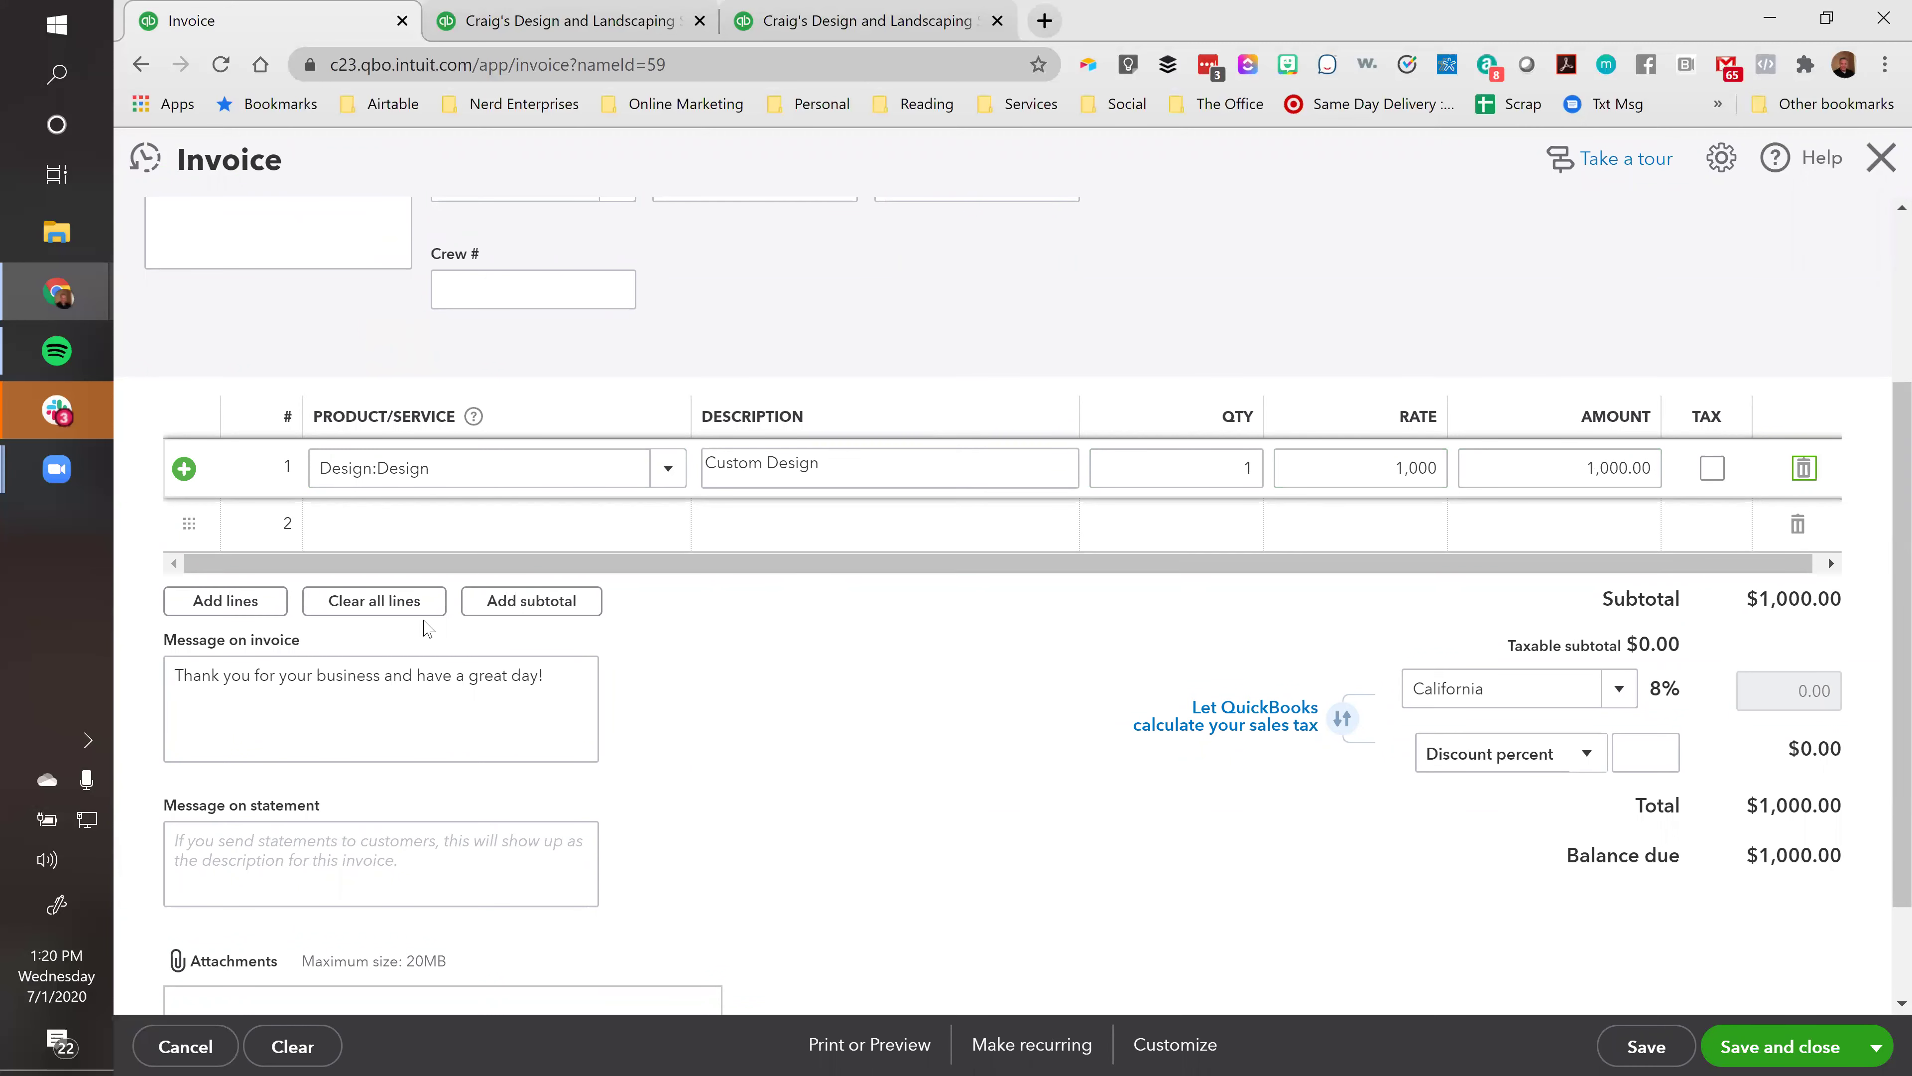
{"action": "left_click", "coordinate": [194, 603]}
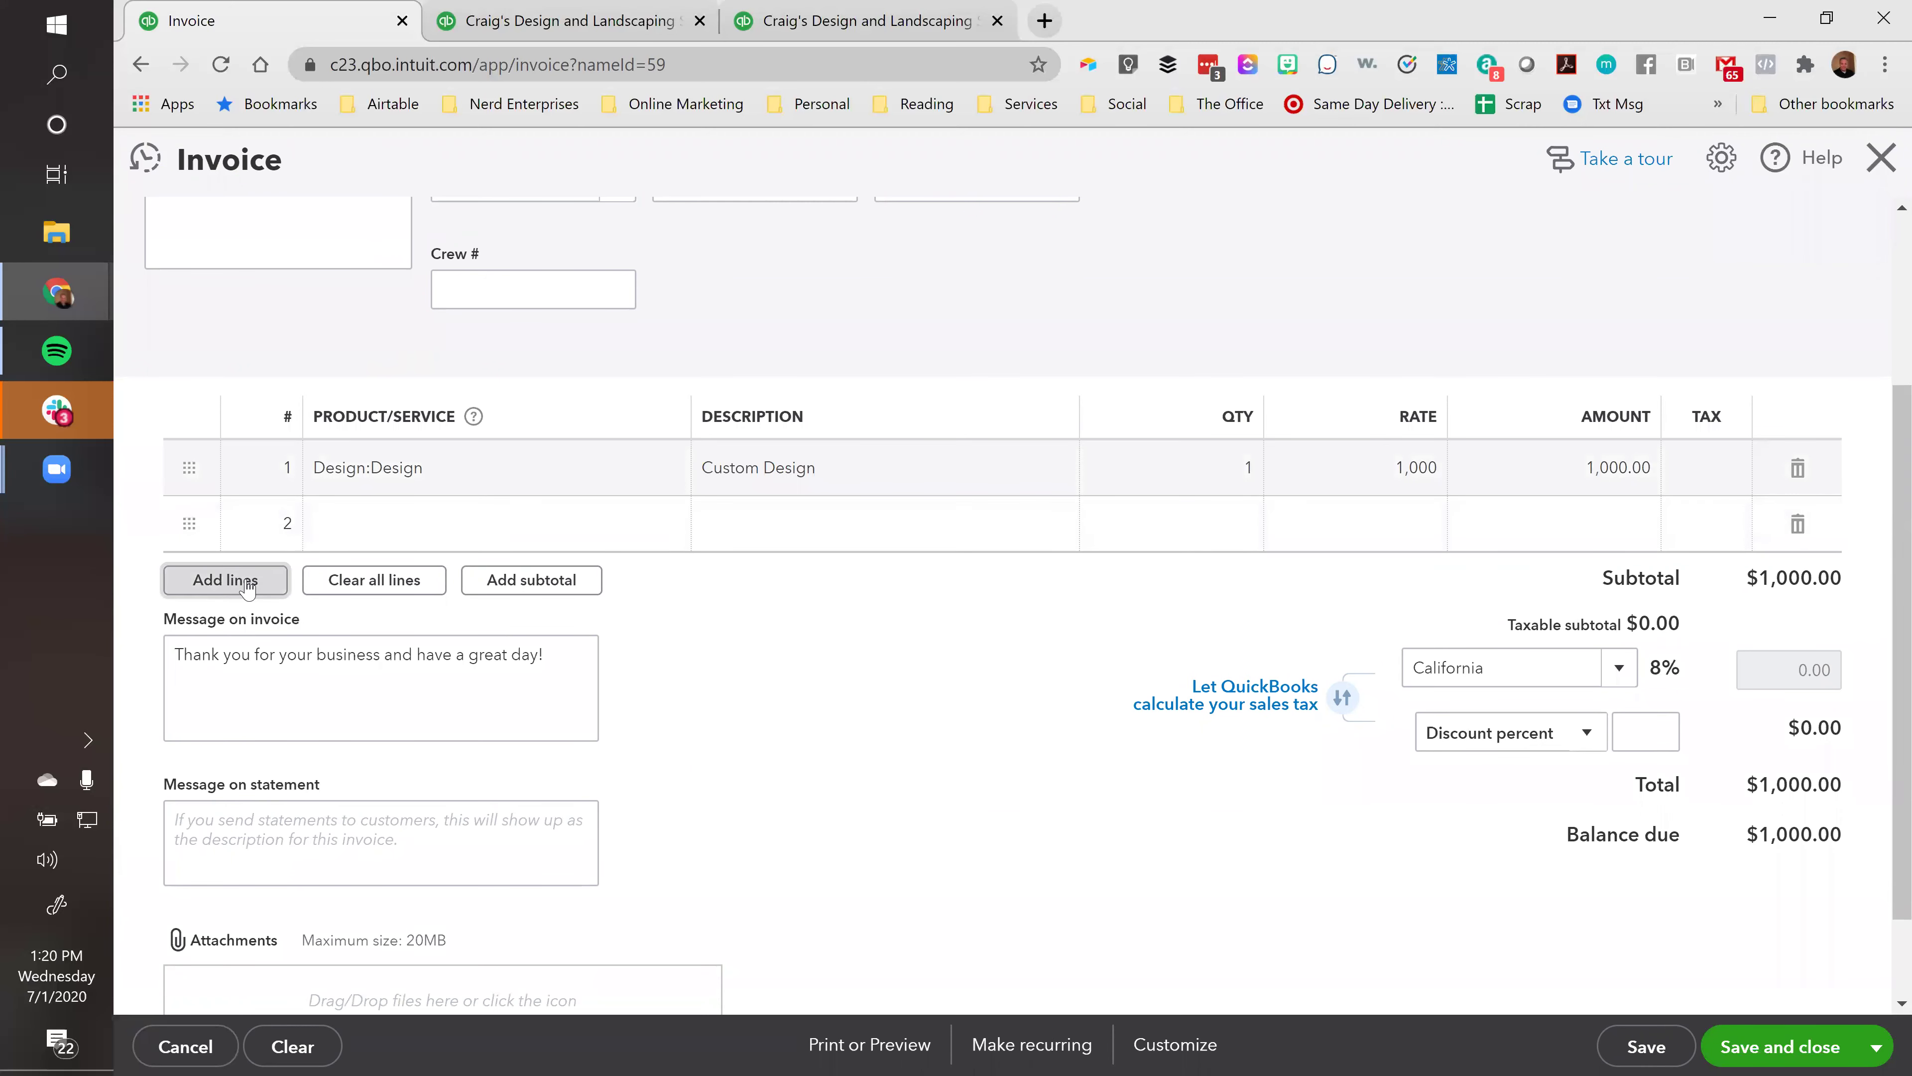
{"action": "left_click", "coordinate": [493, 582]}
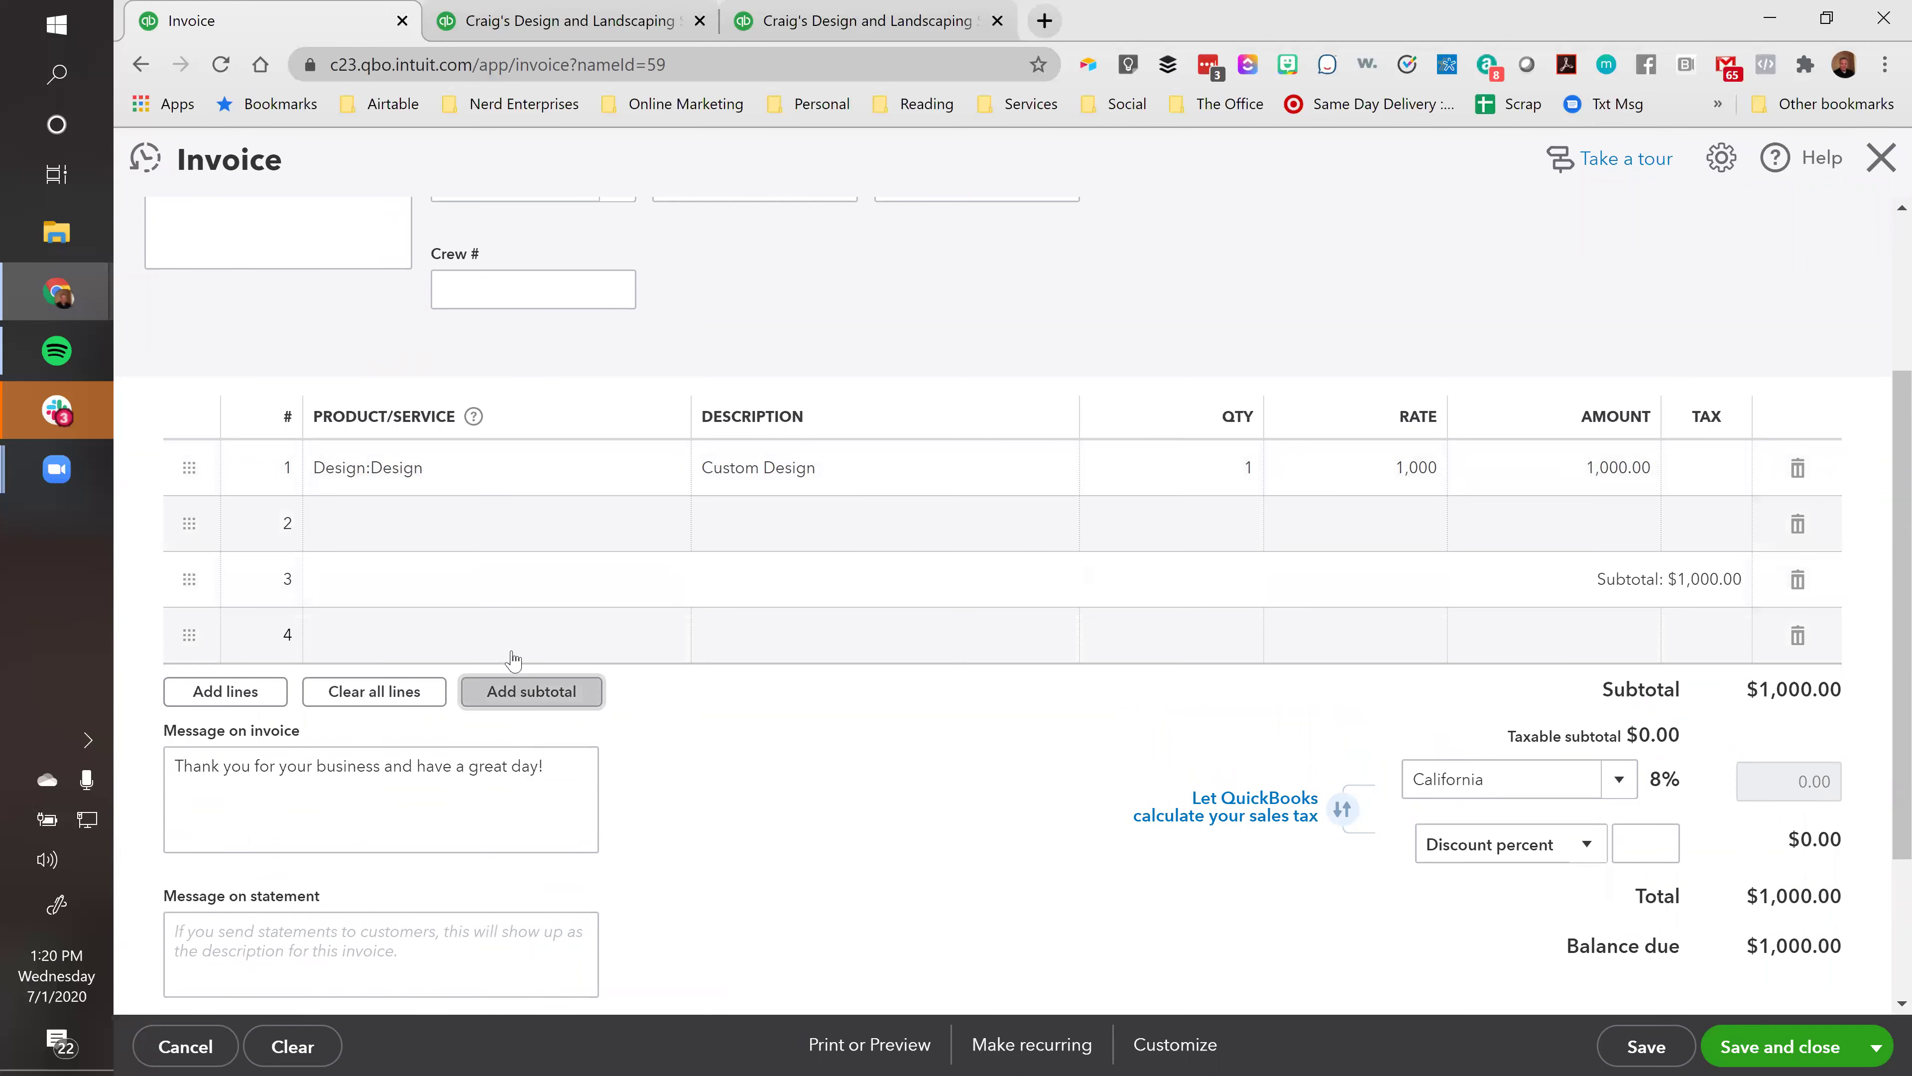
- Add a non-taxable Customer Deposit line at -1000 and save invoice 1041
{"action": "left_click", "coordinate": [1025, 638]}
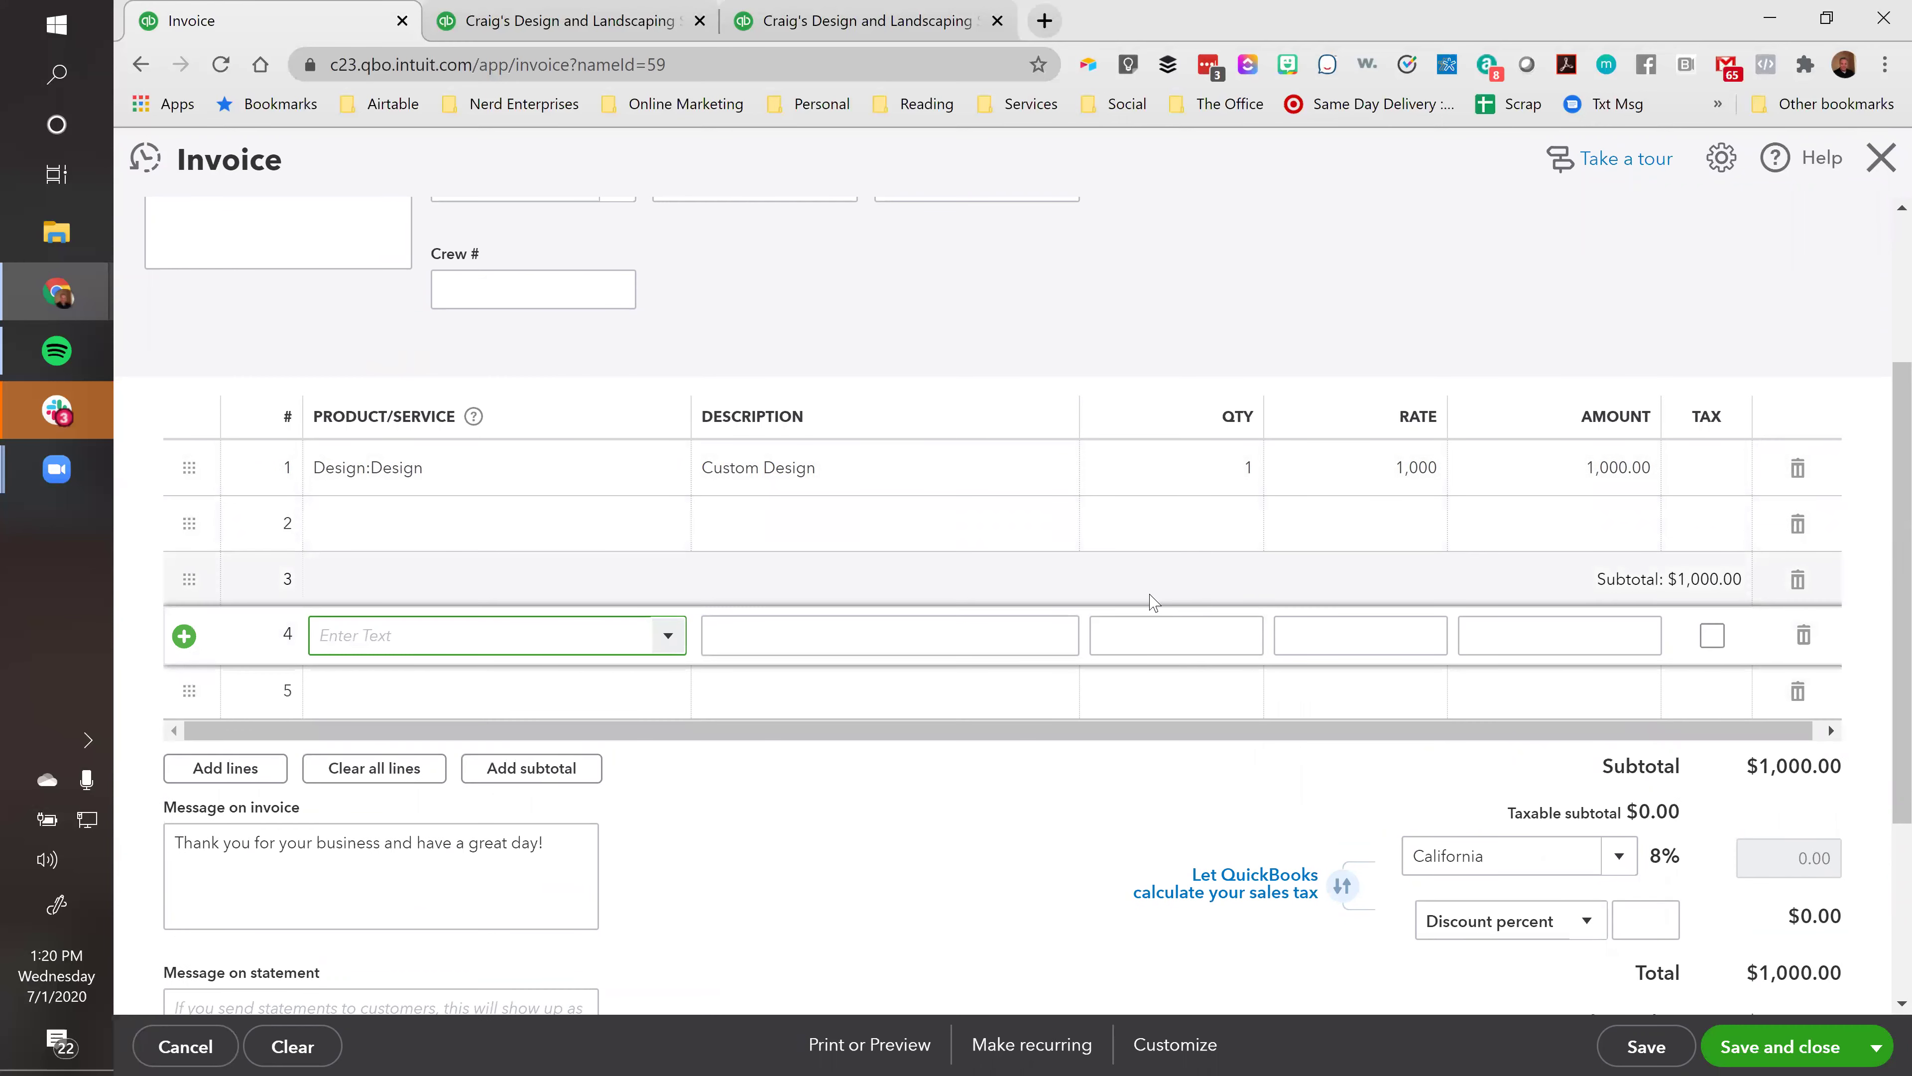
{"action": "scroll", "coordinate": [625, 527], "scroll_direction": "down", "scroll_amount": 1}
{"action": "type", "text": "Depos"}
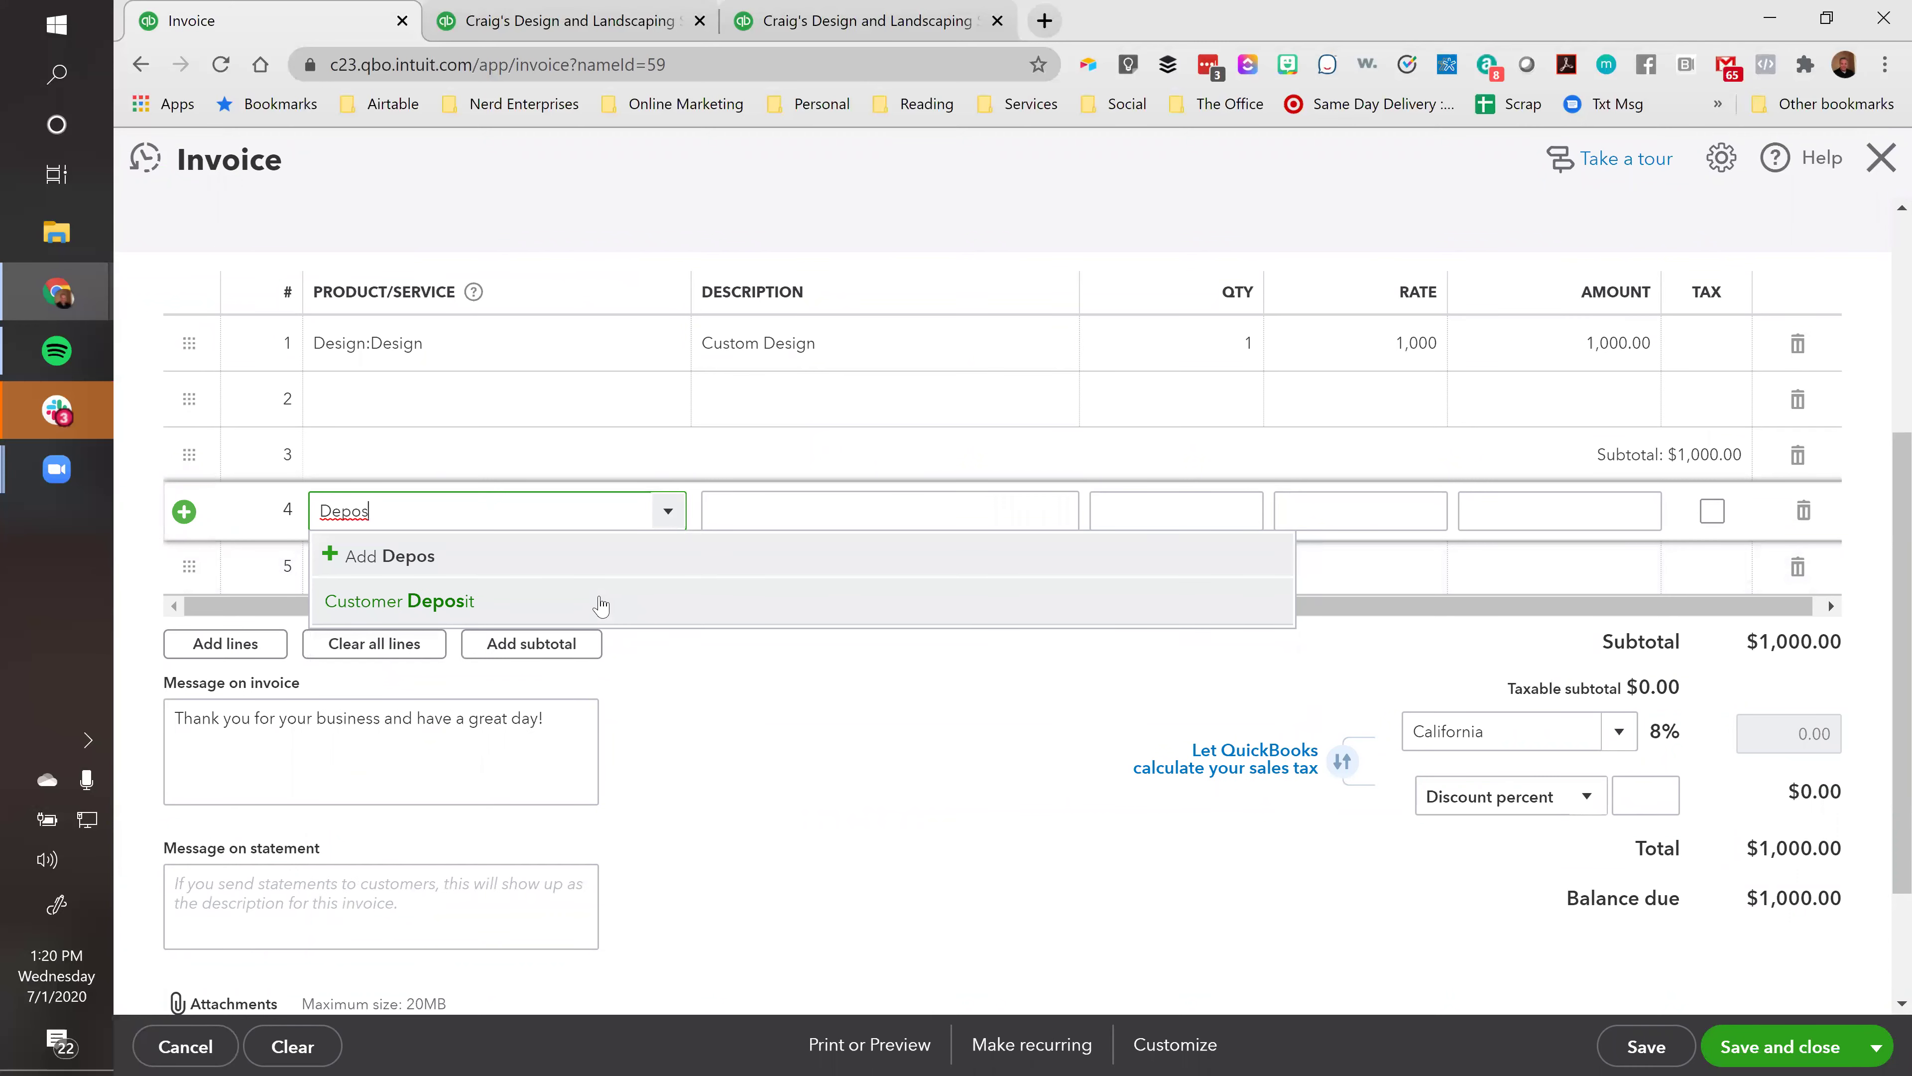
{"action": "left_click", "coordinate": [527, 606]}
{"action": "key", "text": "Tab"}
{"action": "key", "text": "Tab"}
{"action": "type", "text": "-1000"}
{"action": "key", "text": "Tab"}
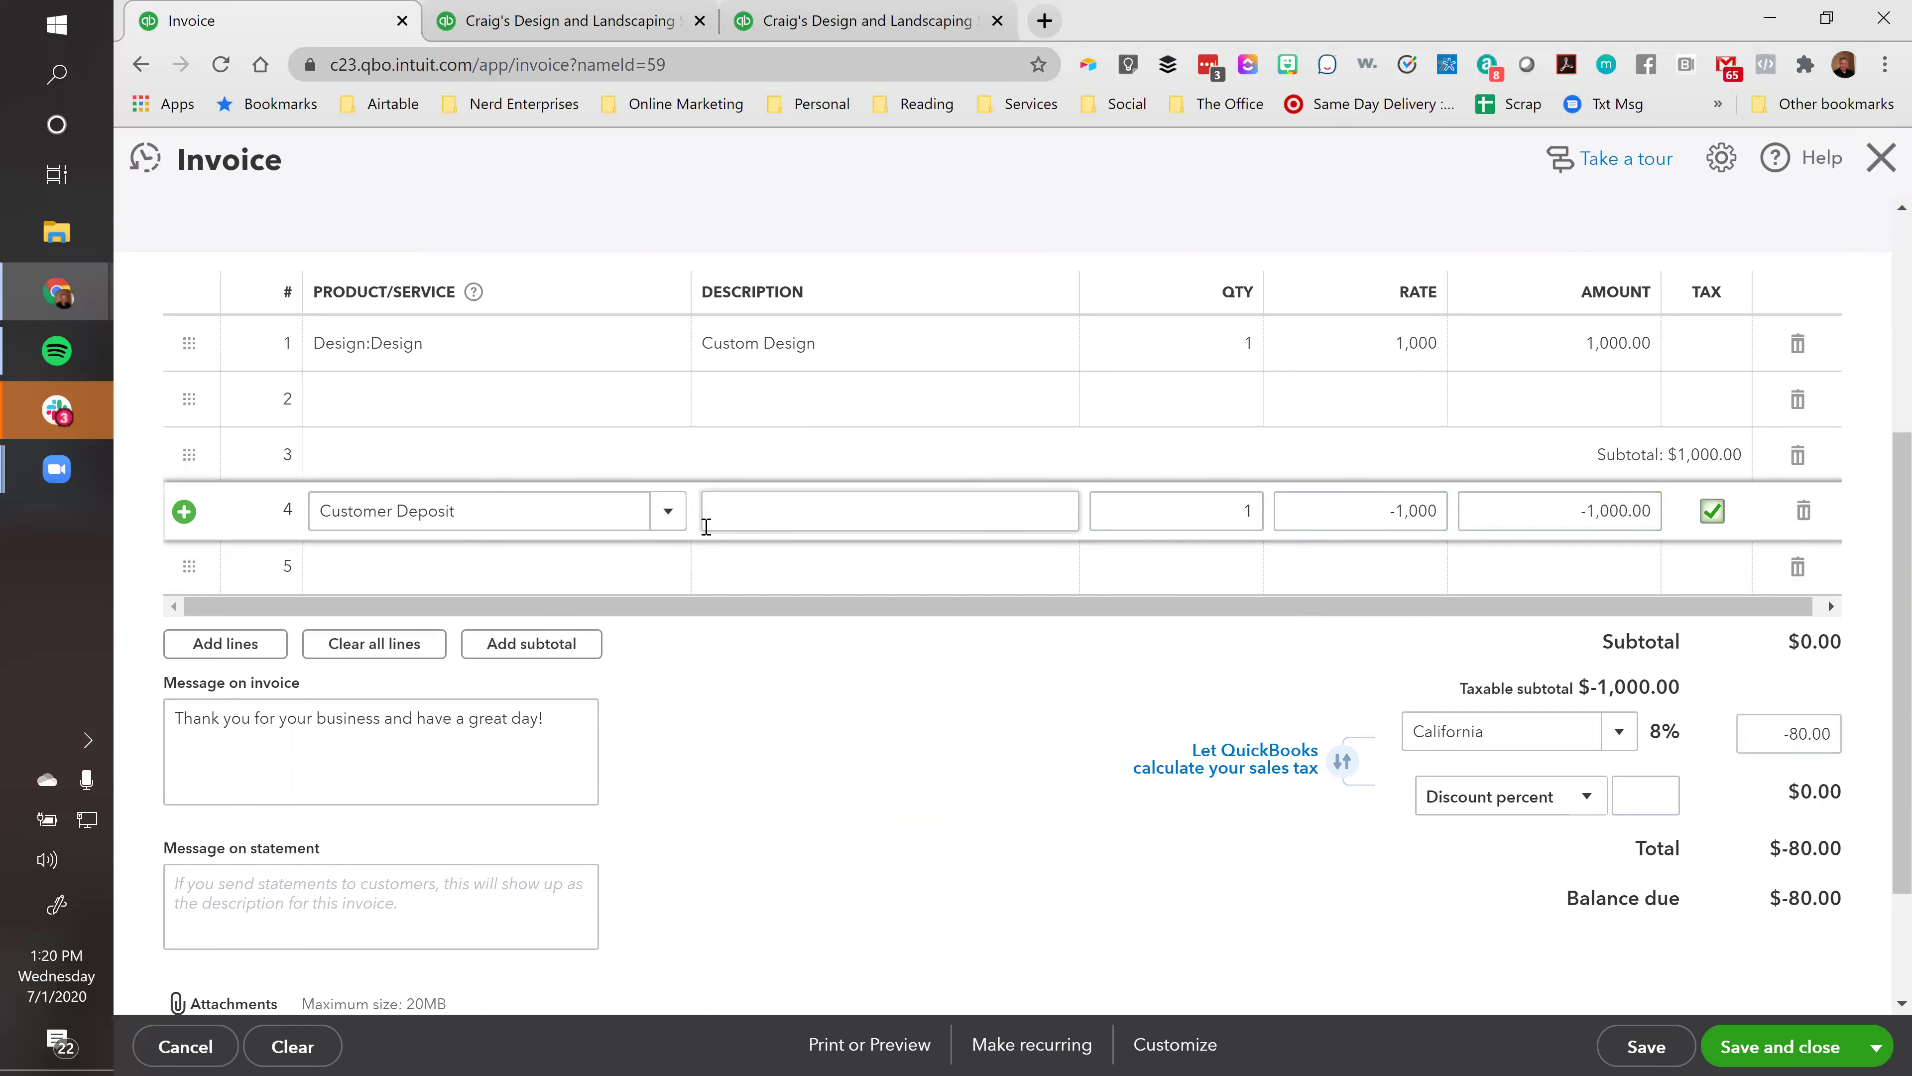
{"action": "left_click", "coordinate": [1713, 512]}
{"action": "left_click", "coordinate": [1712, 512]}
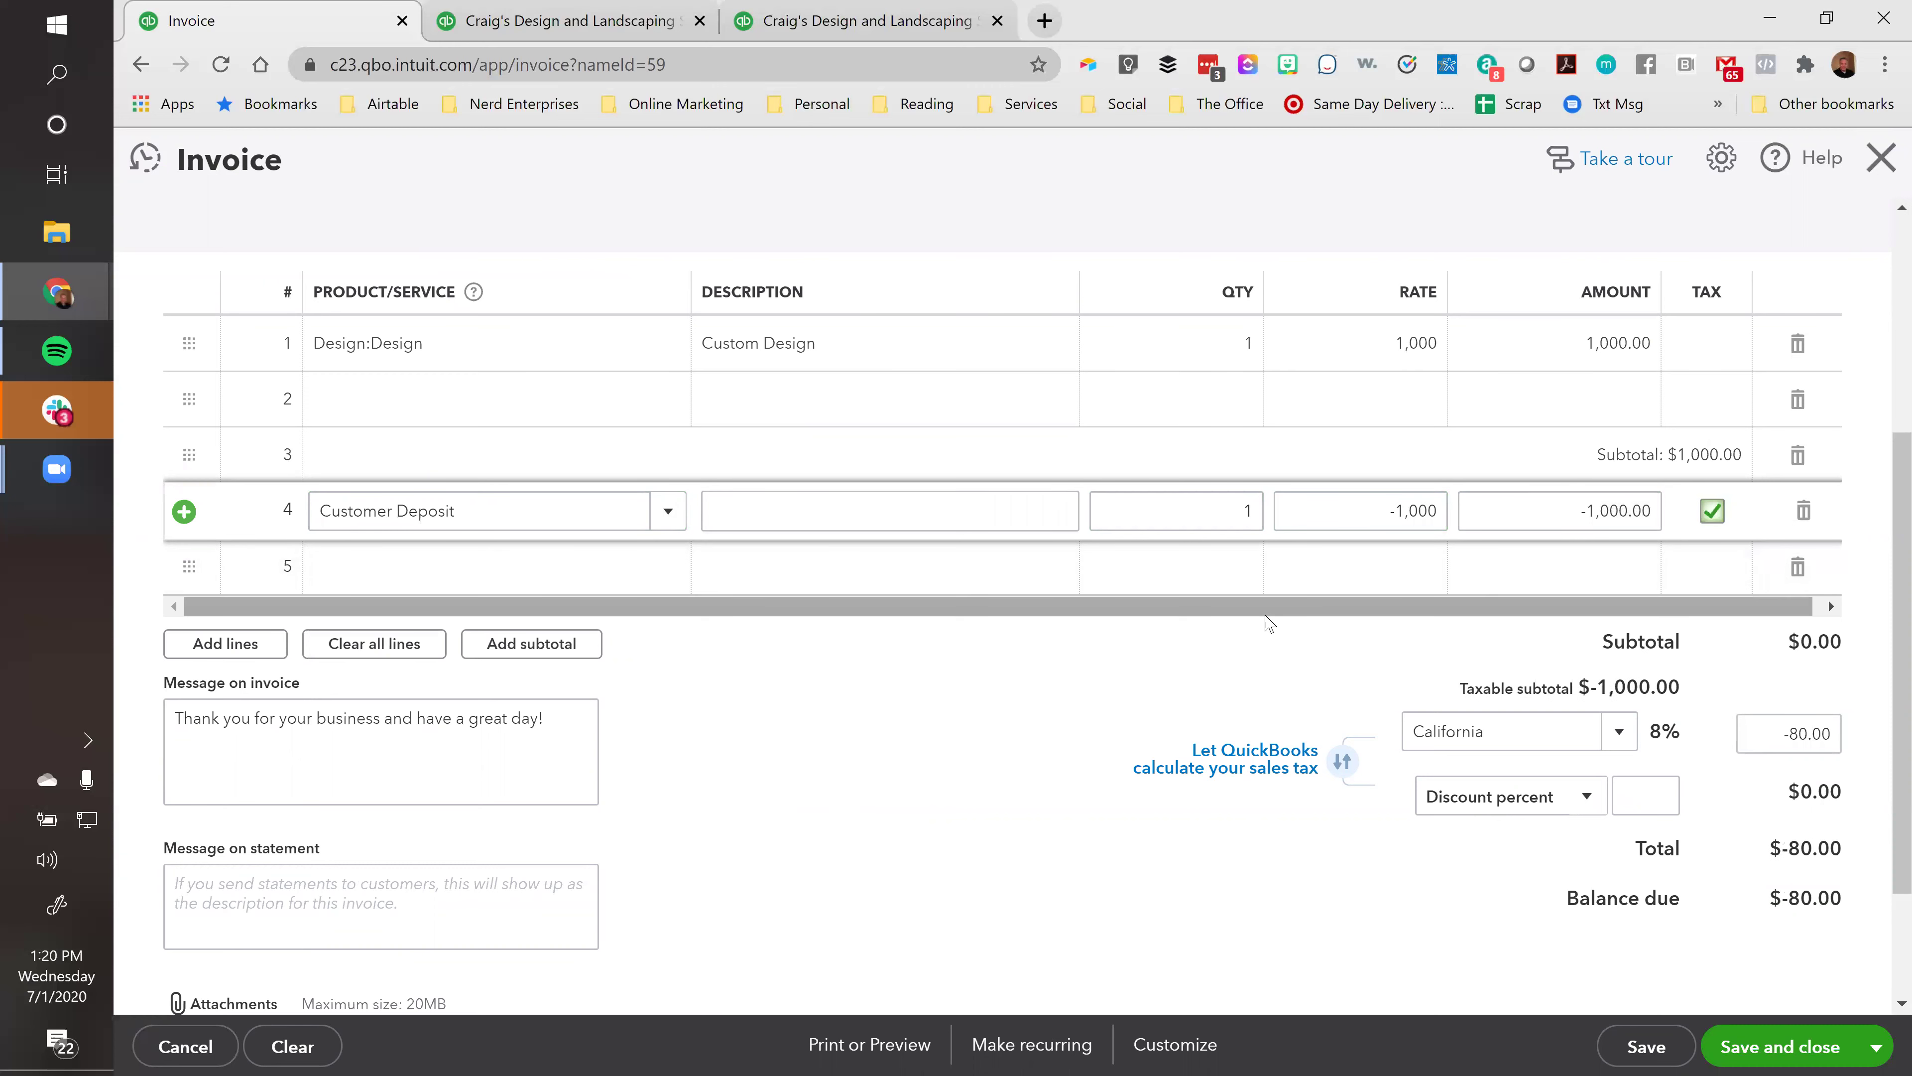
{"action": "left_click", "coordinate": [1709, 516]}
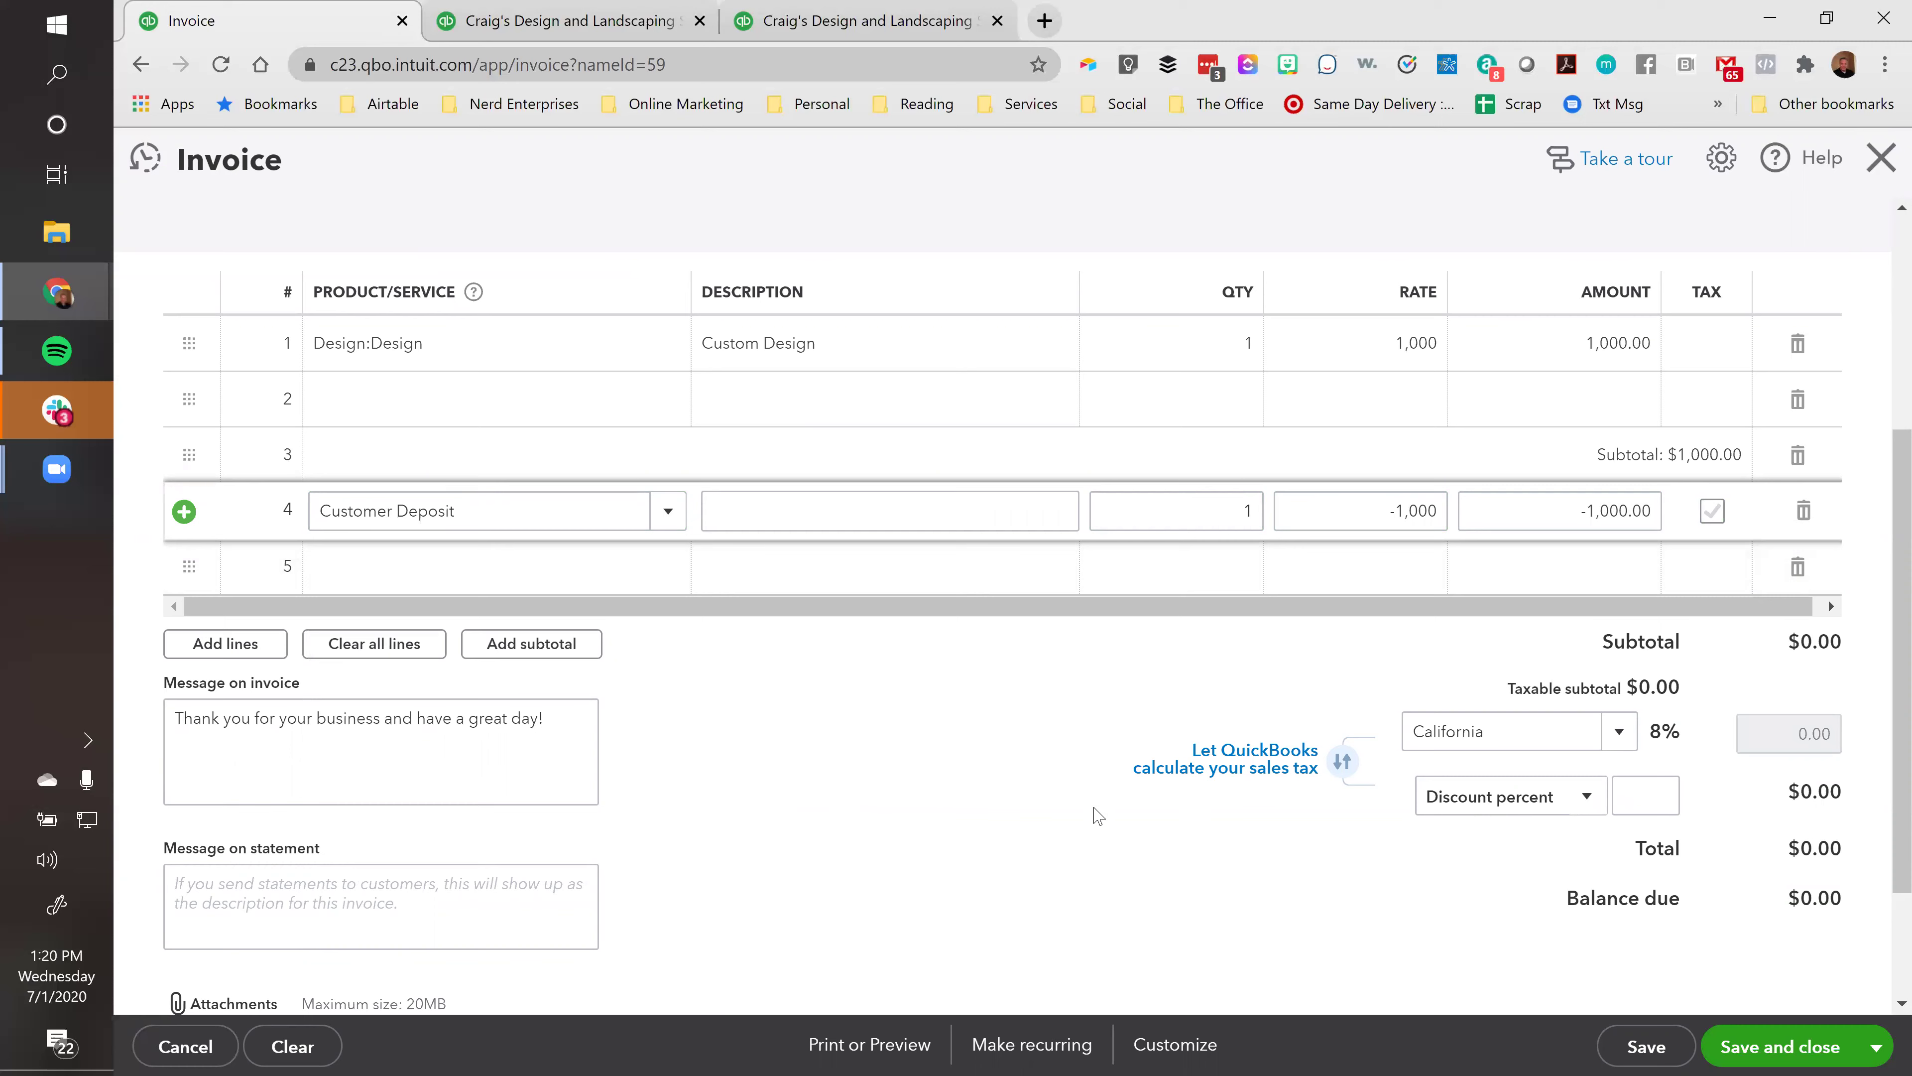
{"action": "left_click", "coordinate": [1773, 1048]}
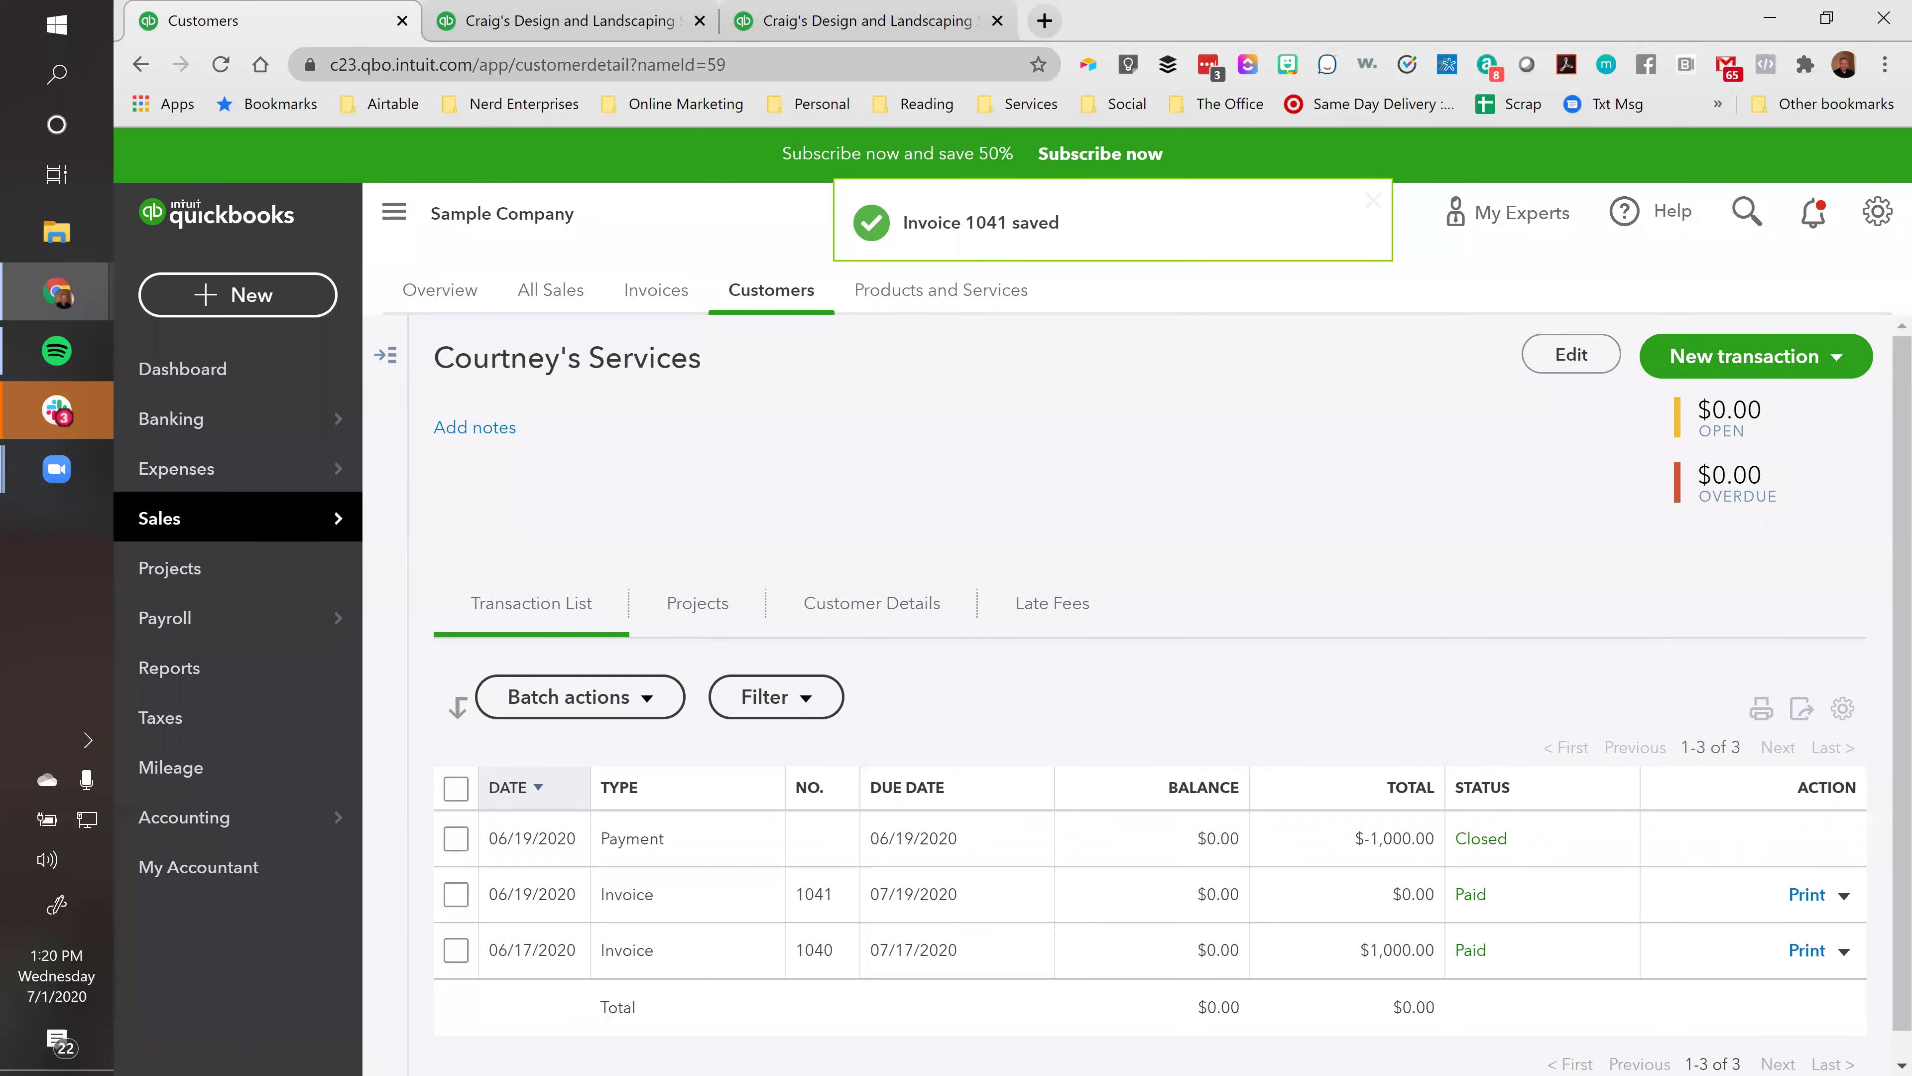
{"action": "left_click", "coordinate": [539, 23]}
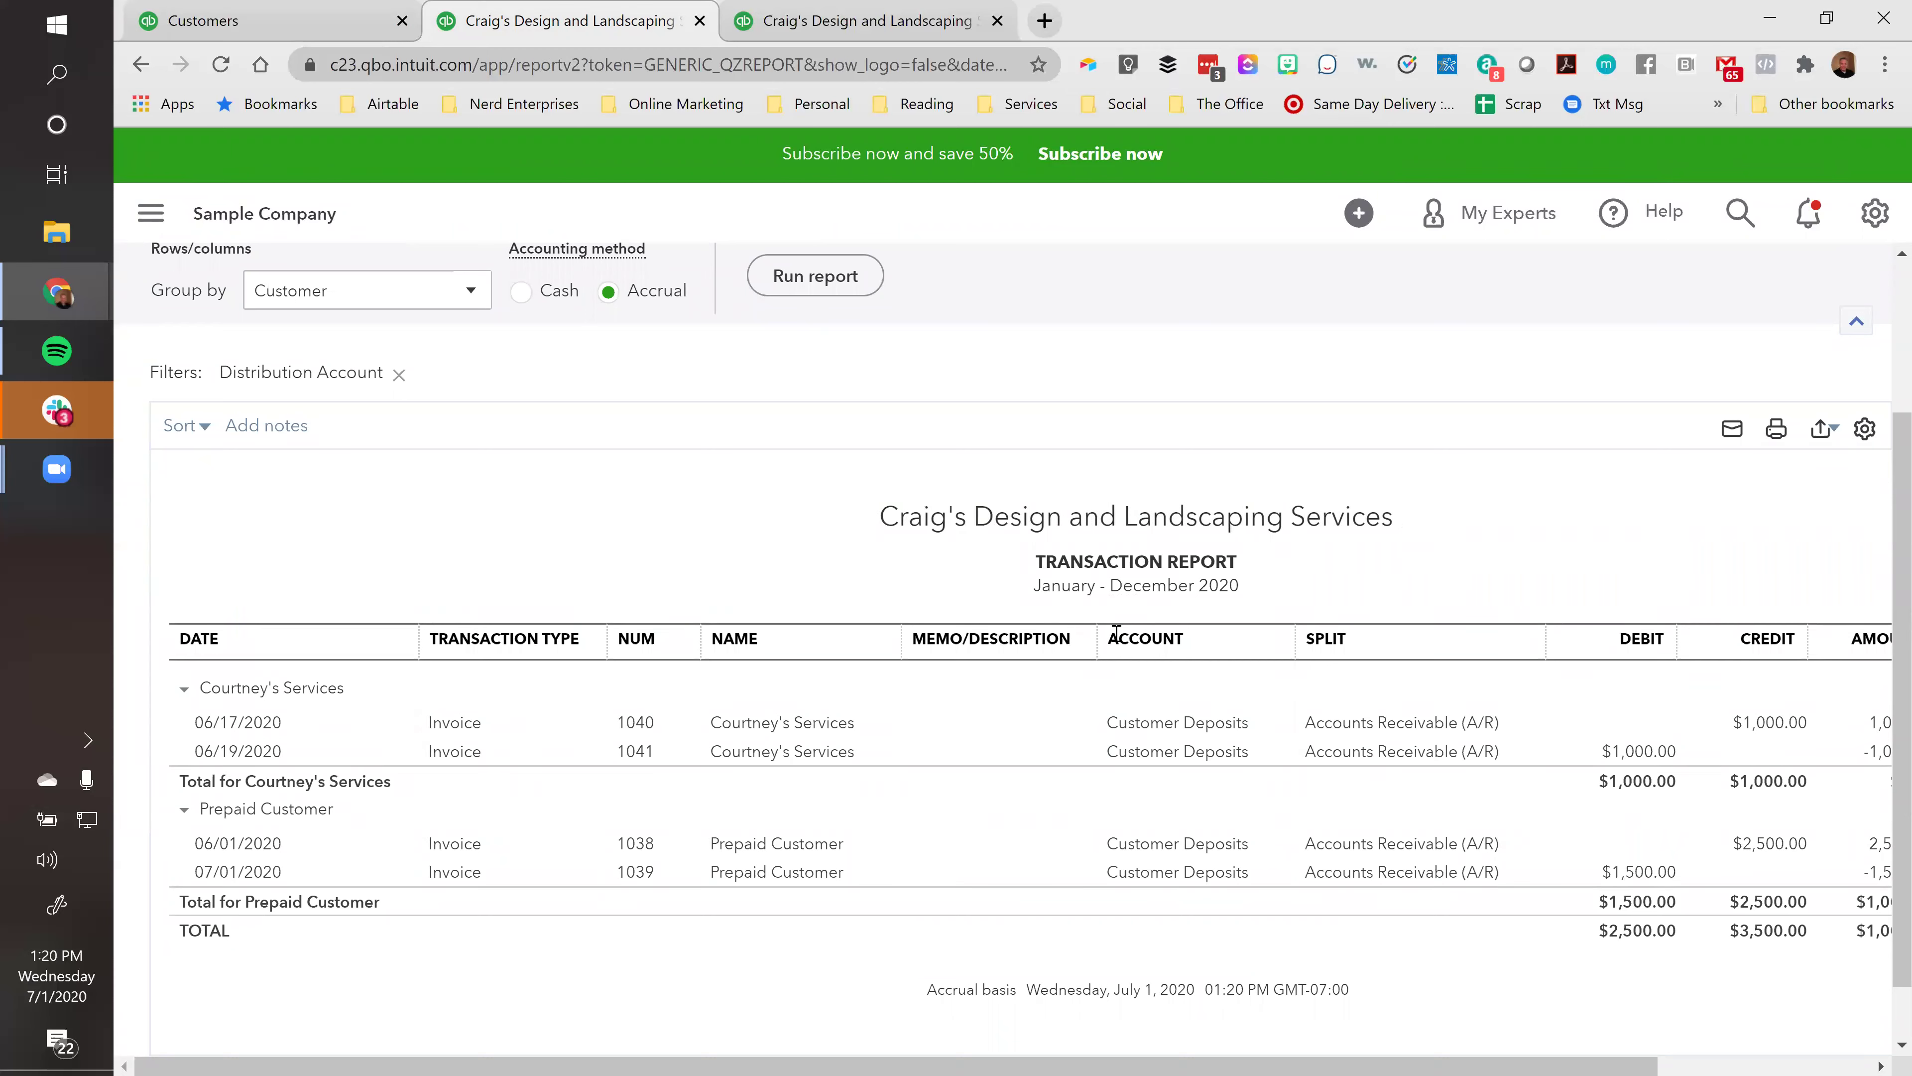
- Hide the Num and Memo/Description columns on the Customer Deposits transaction report
{"action": "left_click", "coordinate": [1865, 428]}
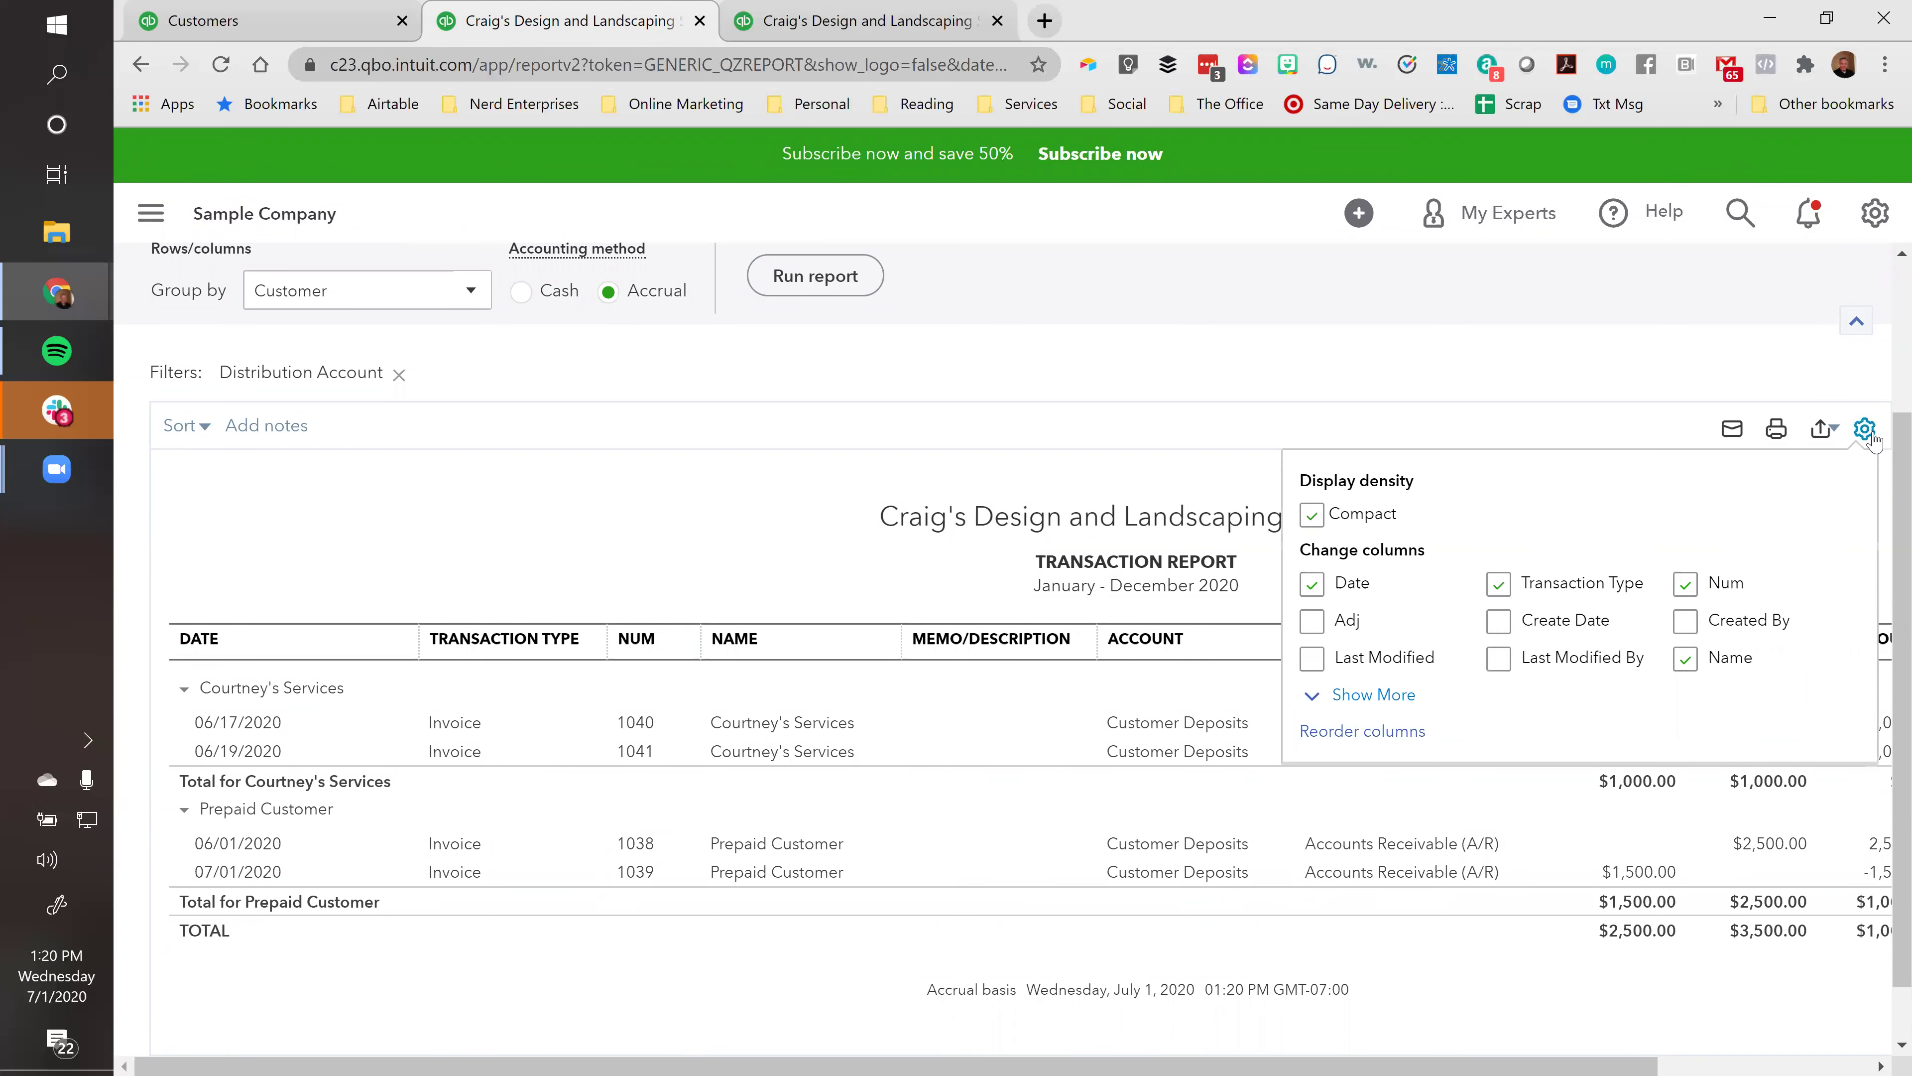
{"action": "left_click", "coordinate": [1686, 584]}
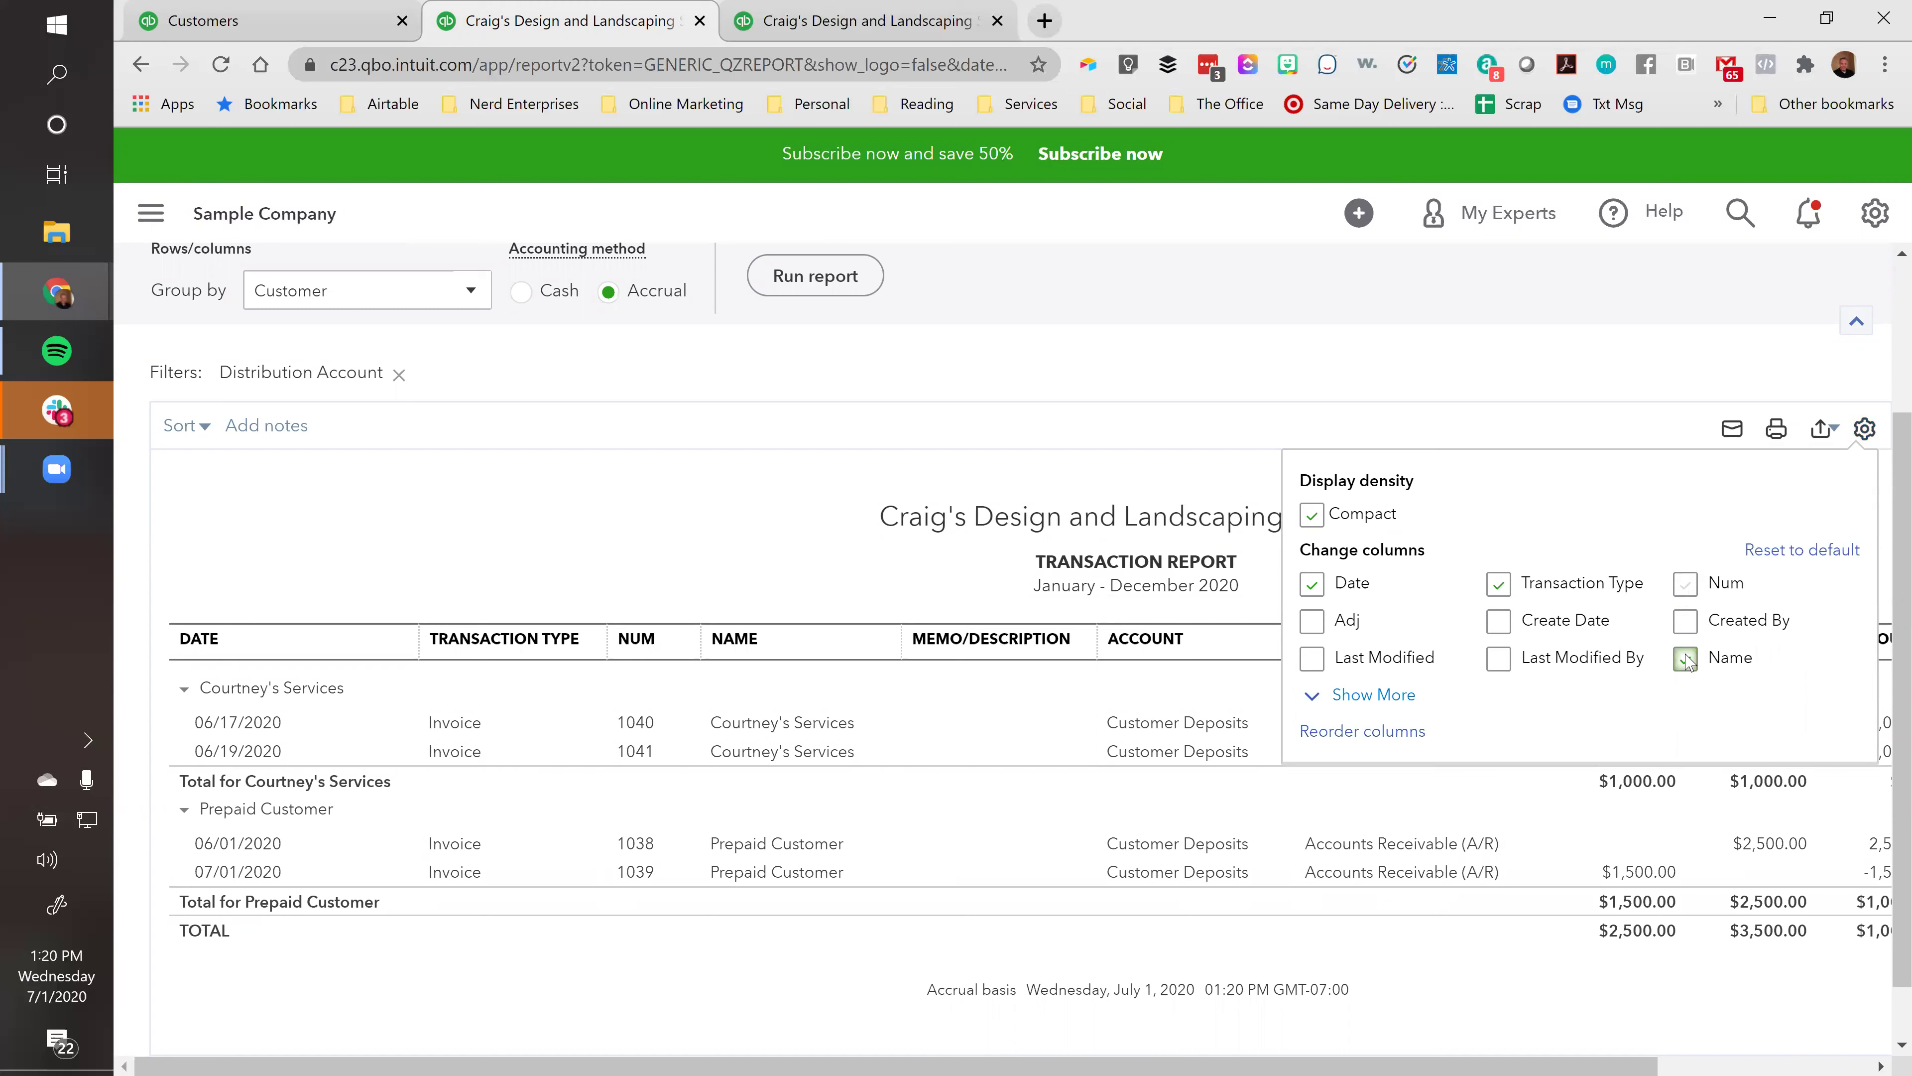
{"action": "left_click", "coordinate": [1401, 695]}
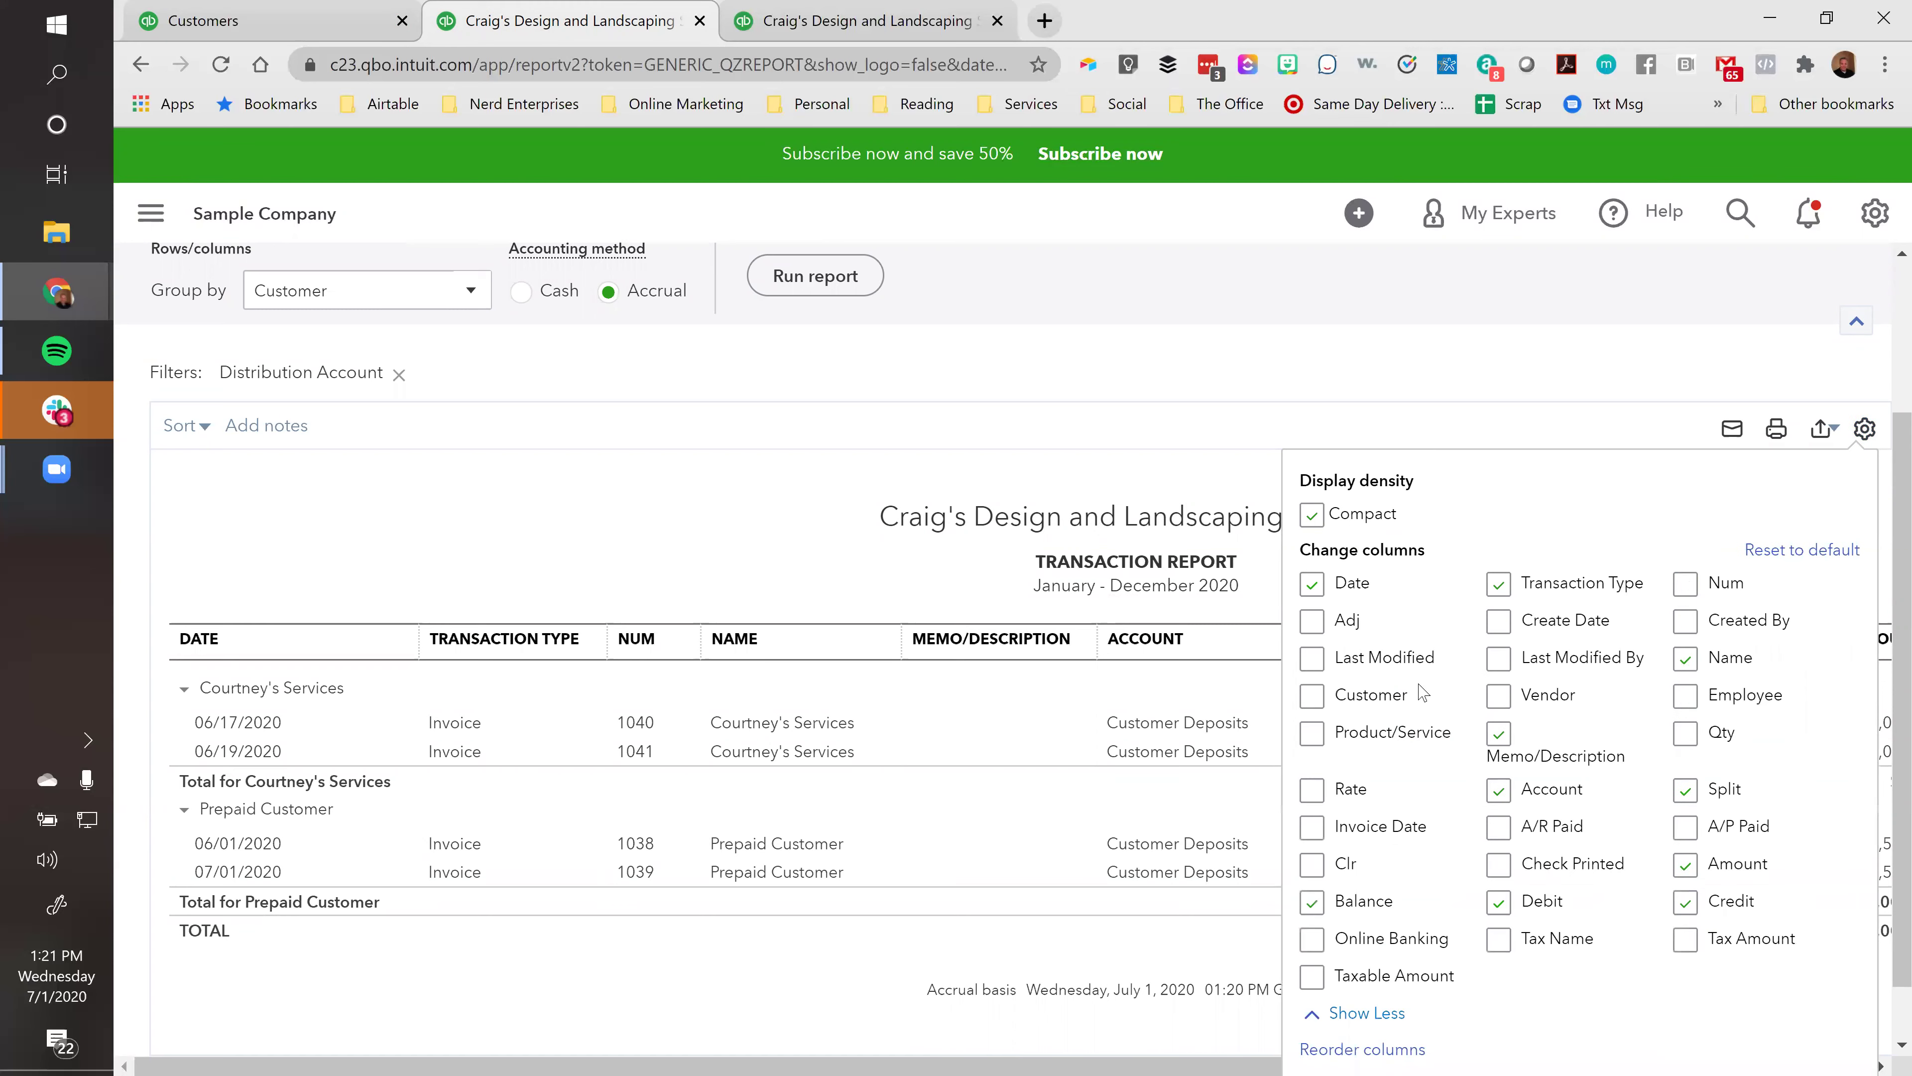
{"action": "left_click", "coordinate": [1515, 748]}
{"action": "left_click", "coordinate": [1126, 354]}
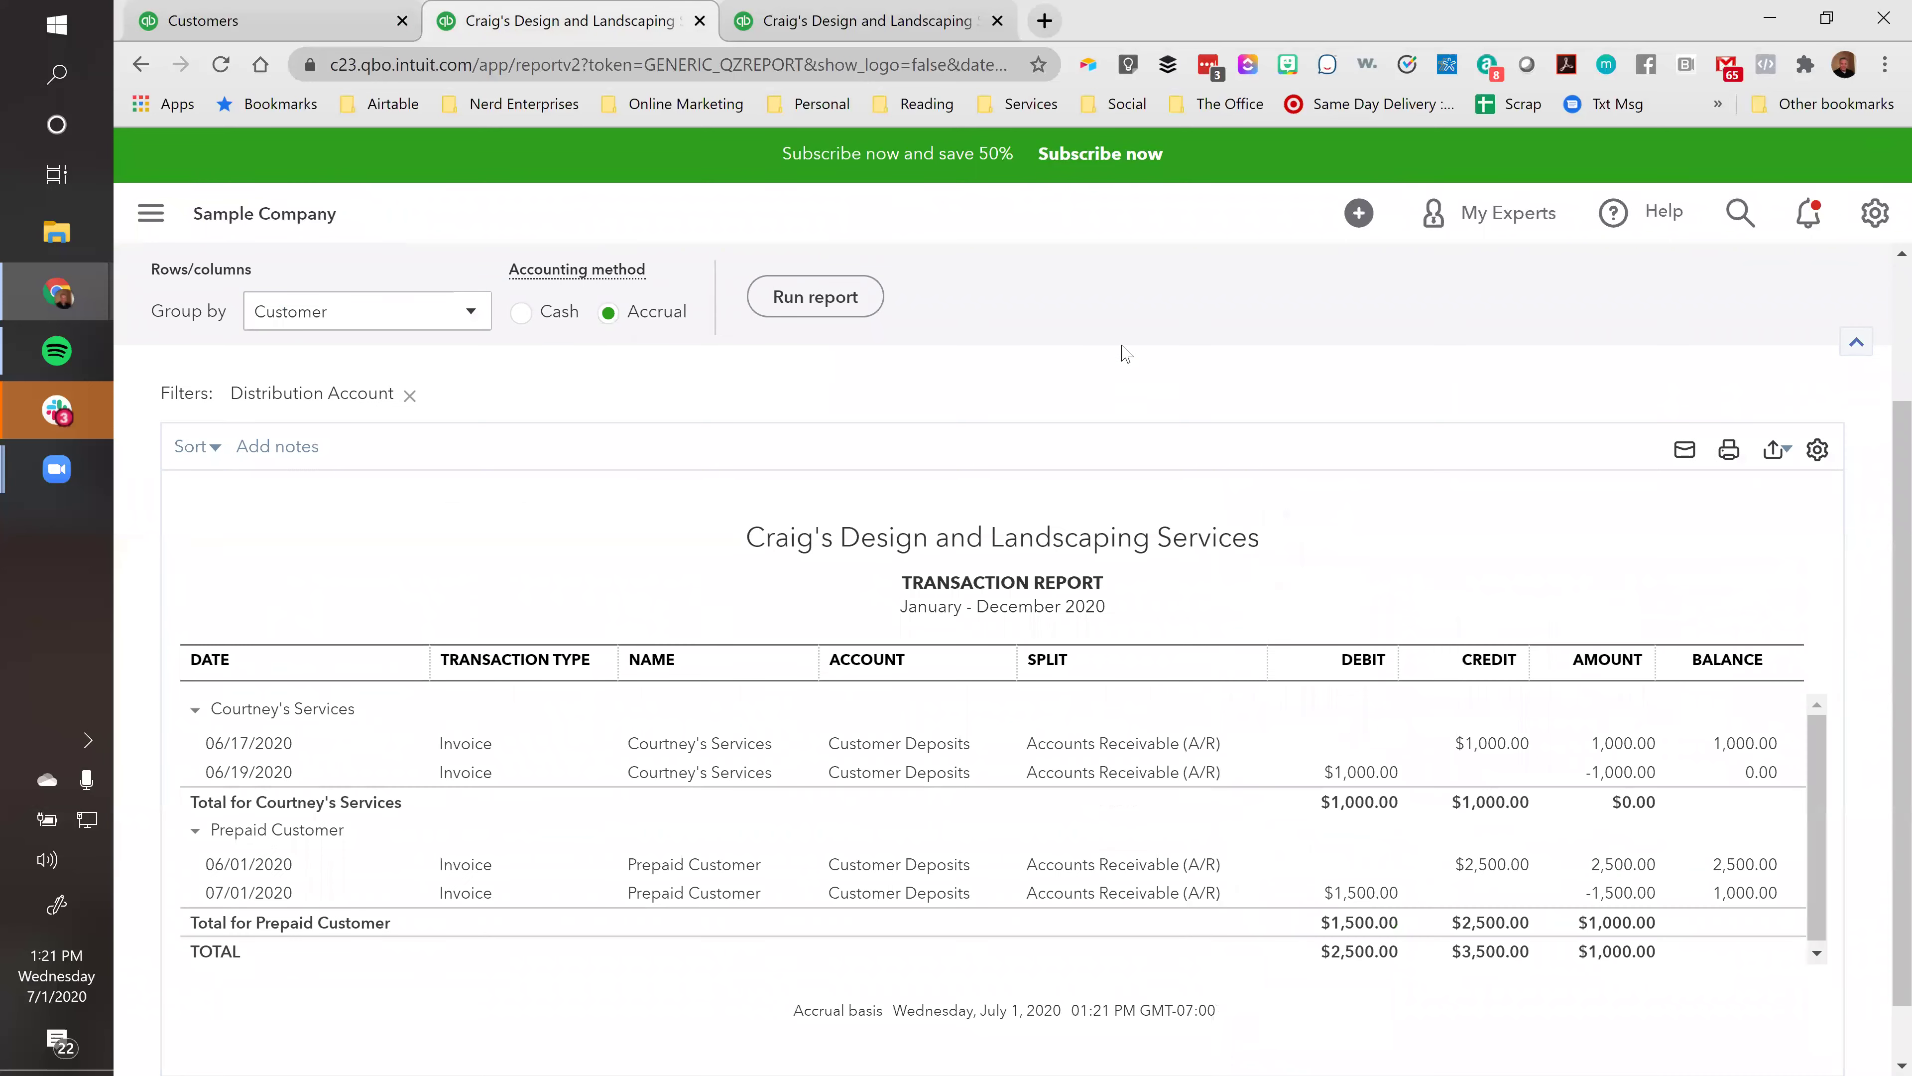
{"action": "scroll", "coordinate": [594, 746], "scroll_direction": "down", "scroll_amount": 1}
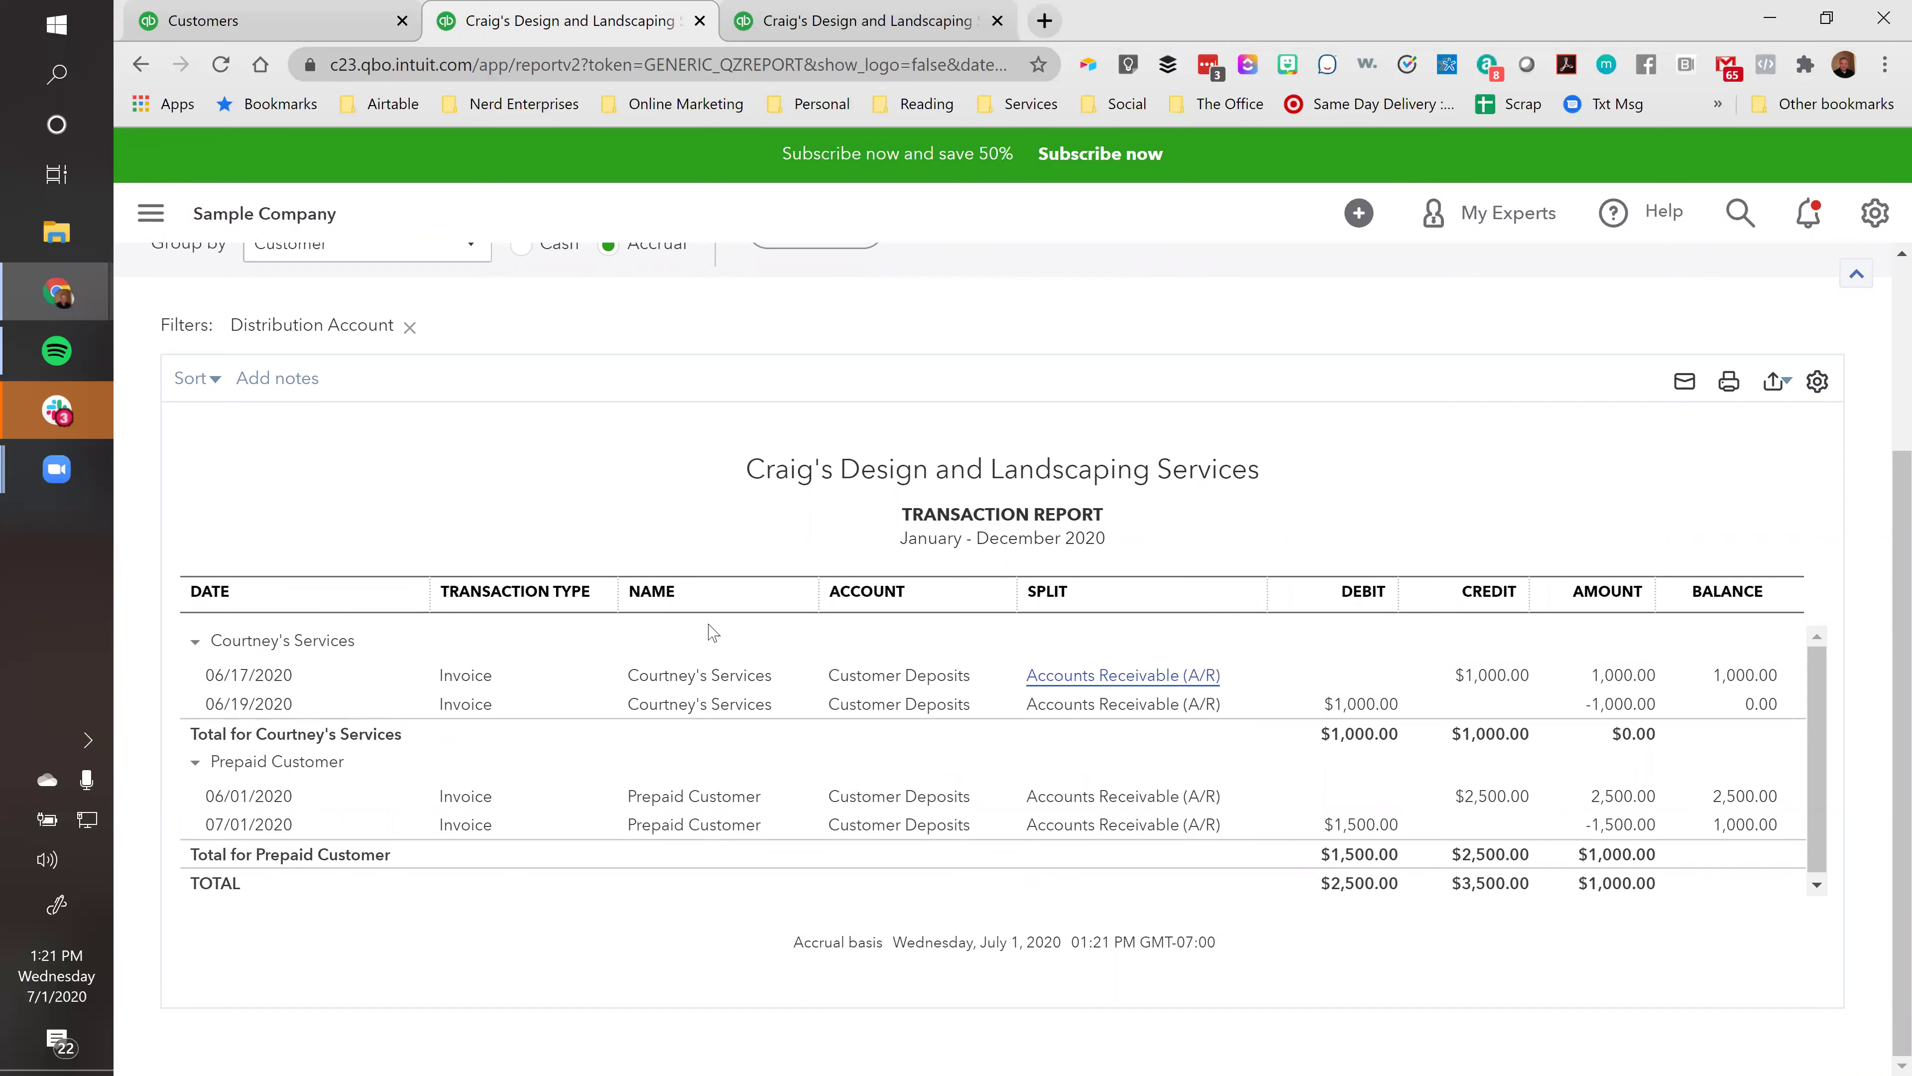
{"action": "scroll", "coordinate": [704, 628], "scroll_direction": "up", "scroll_amount": 3}
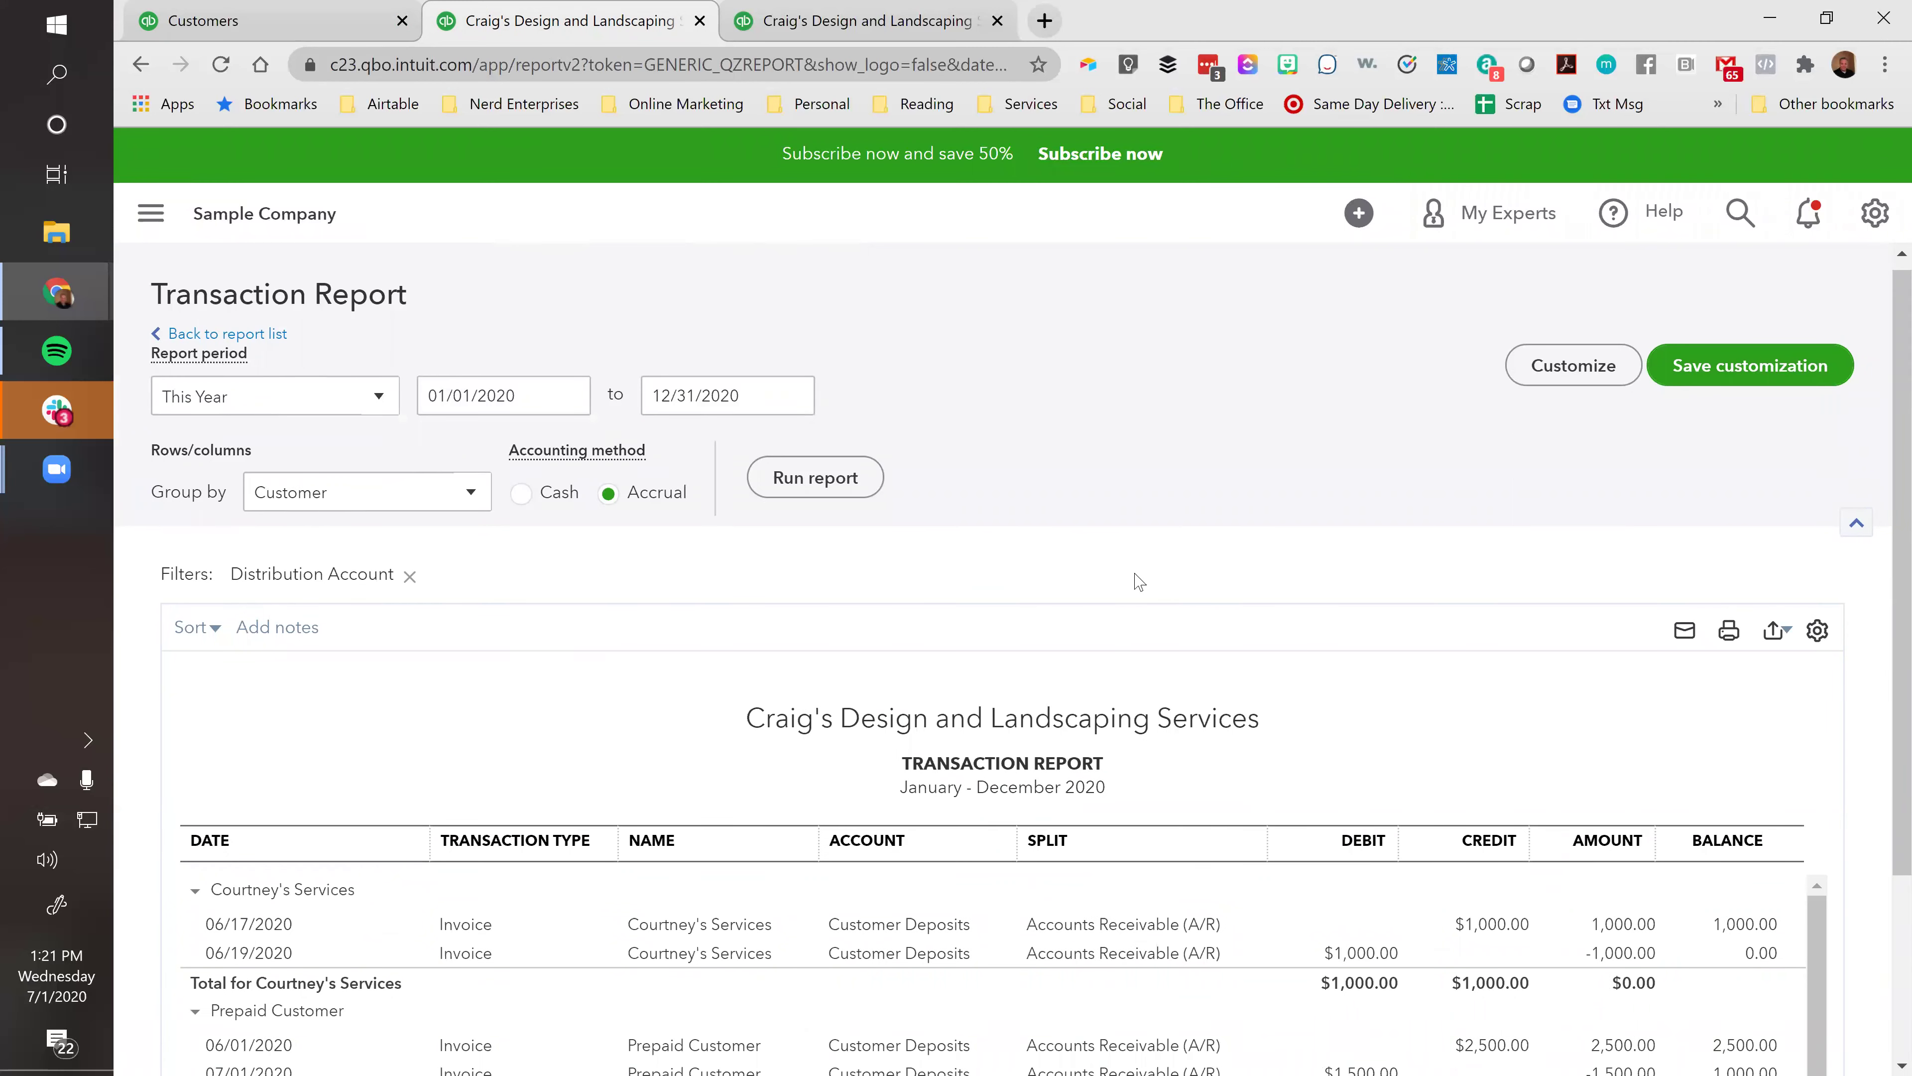
{"action": "scroll", "coordinate": [1132, 581], "scroll_direction": "down", "scroll_amount": 3}
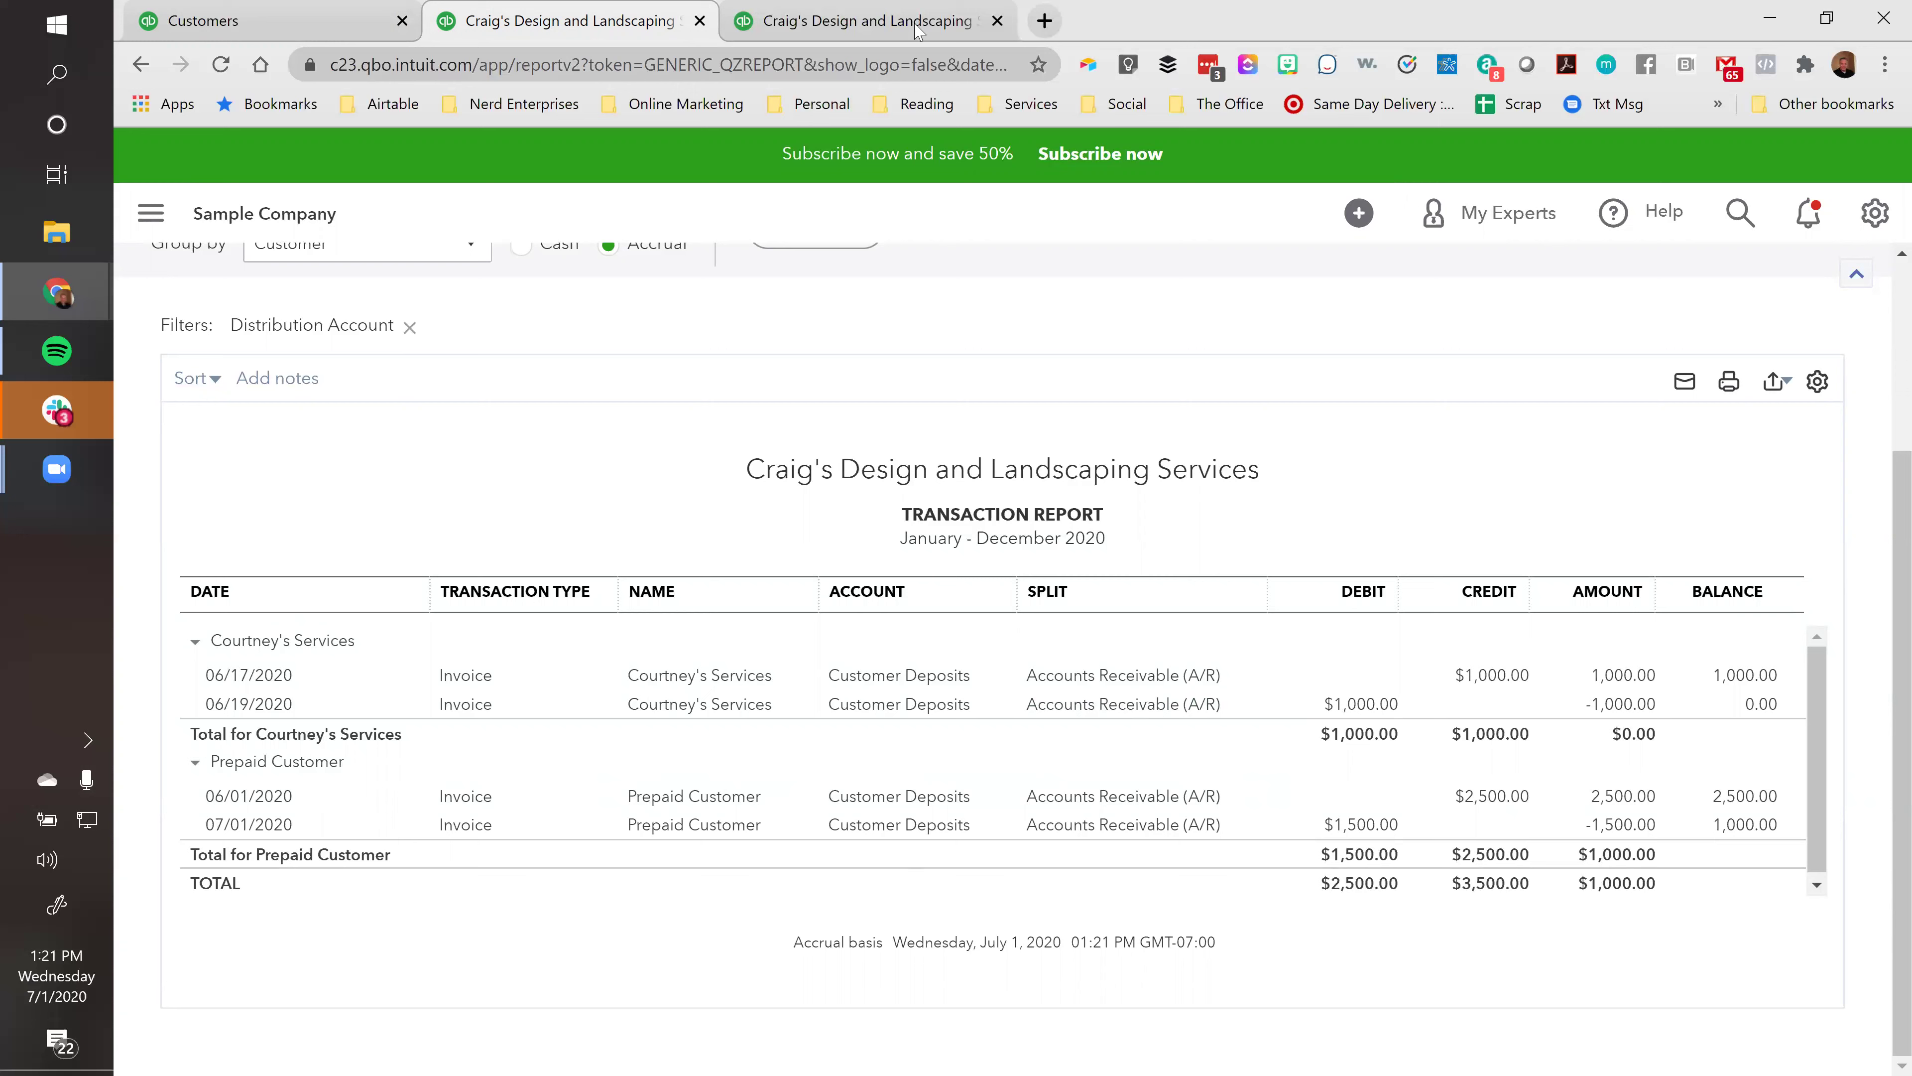
- Go to Reports and open the Customer Deposits custom report's settings
{"action": "left_click", "coordinate": [150, 213]}
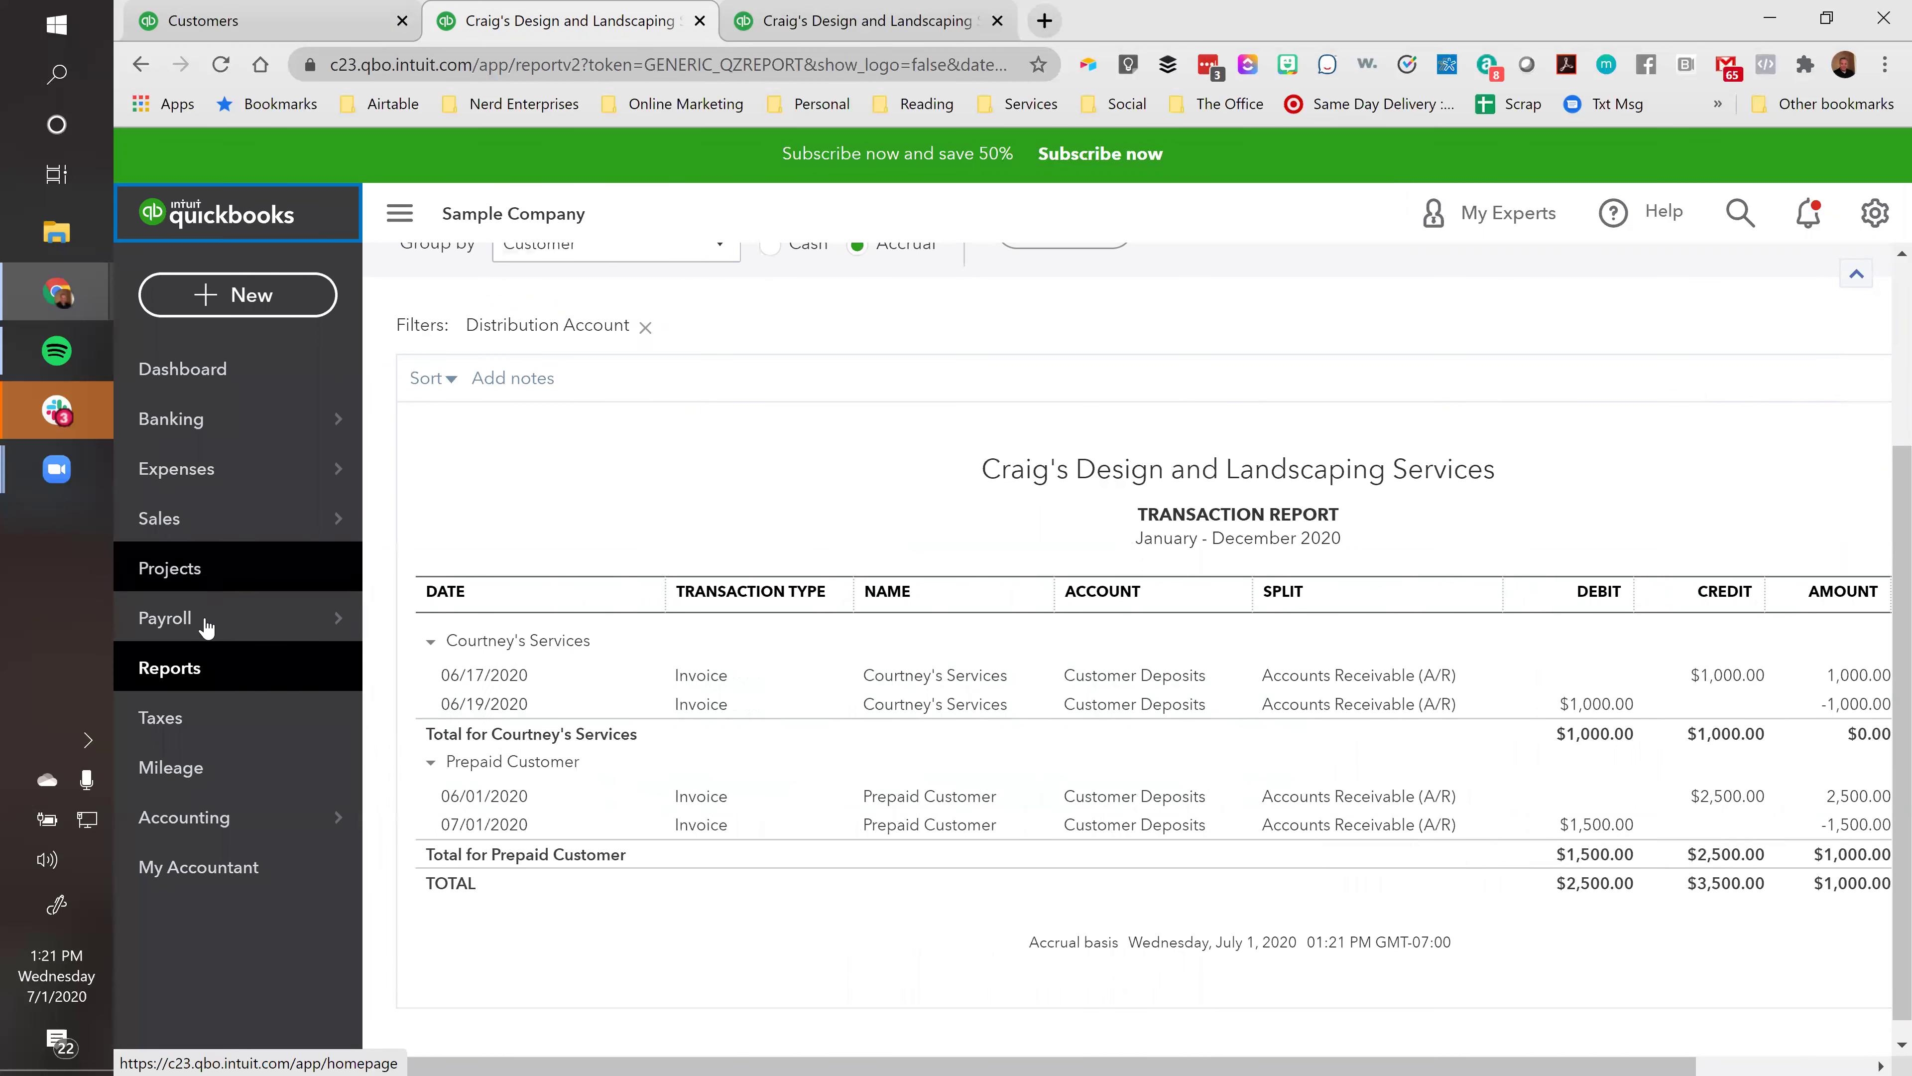
{"action": "left_click", "coordinate": [169, 668]}
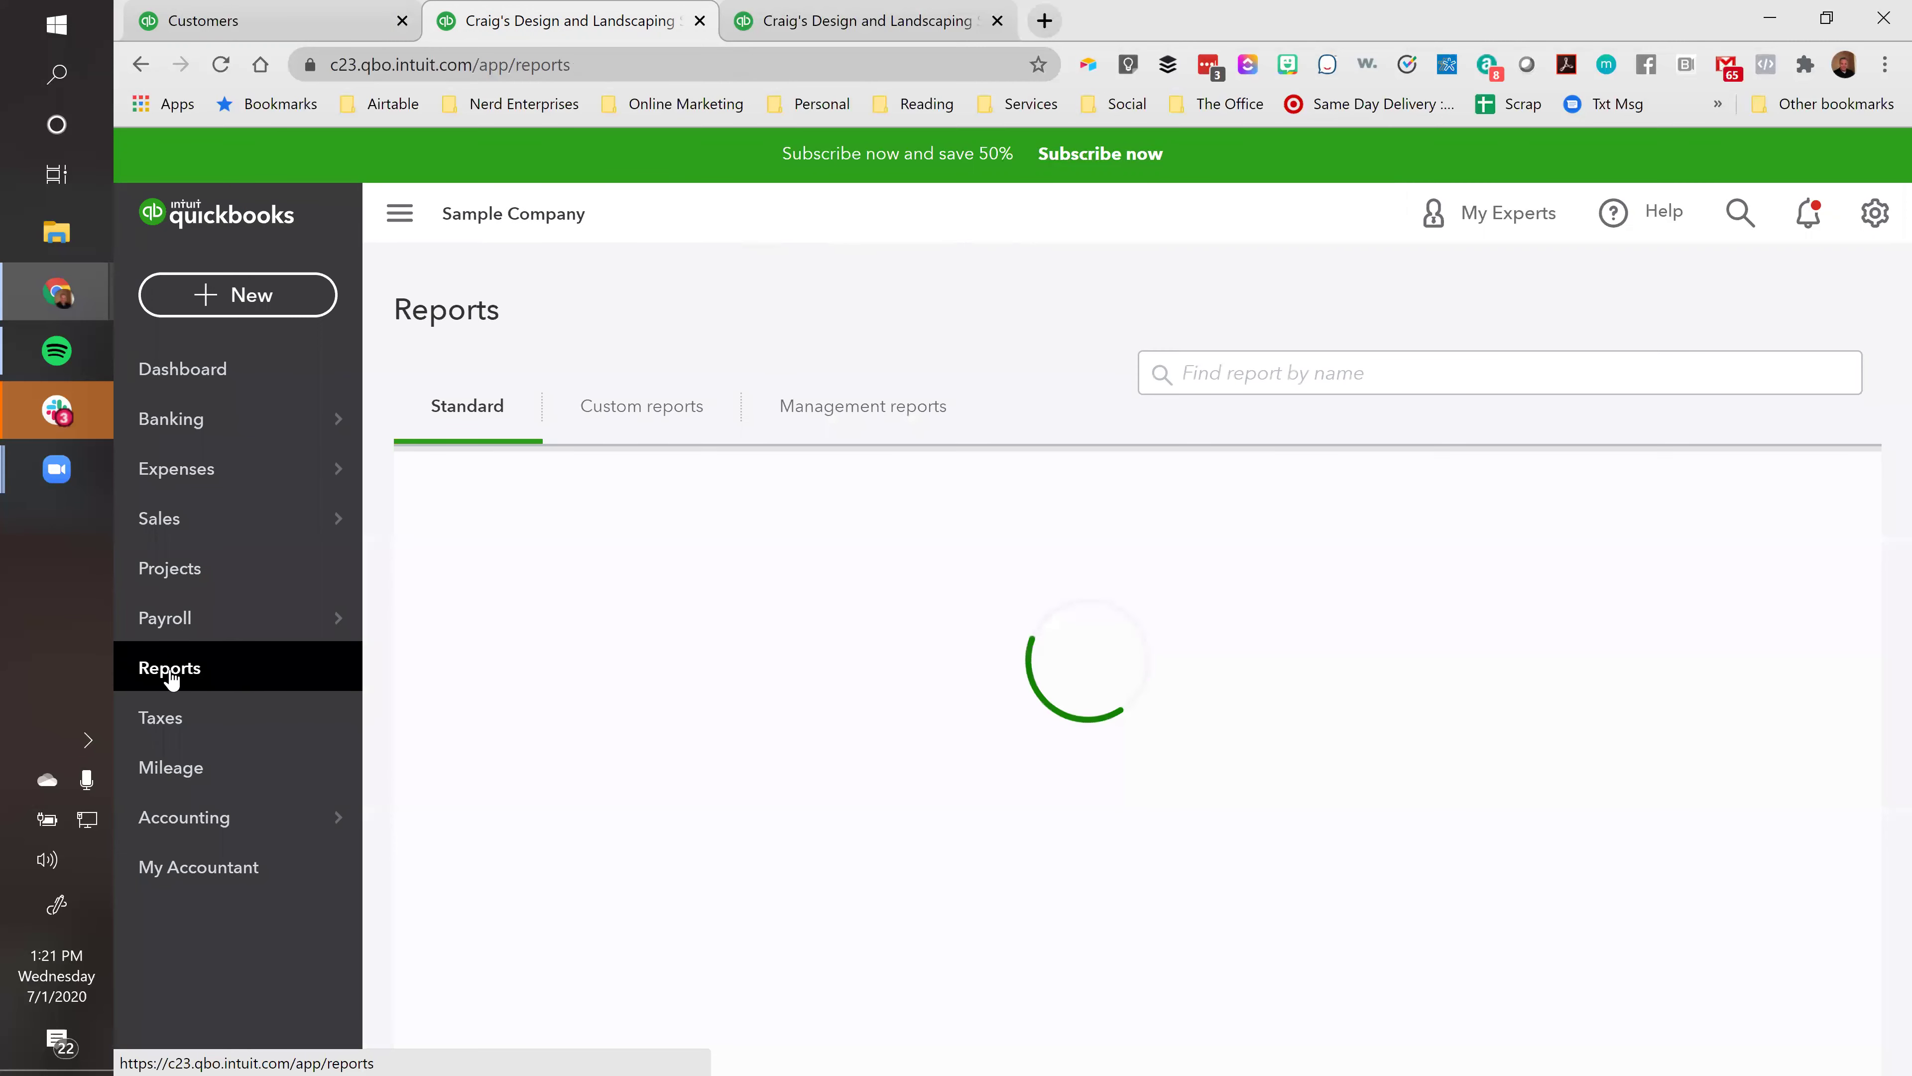
{"action": "left_click", "coordinate": [658, 421]}
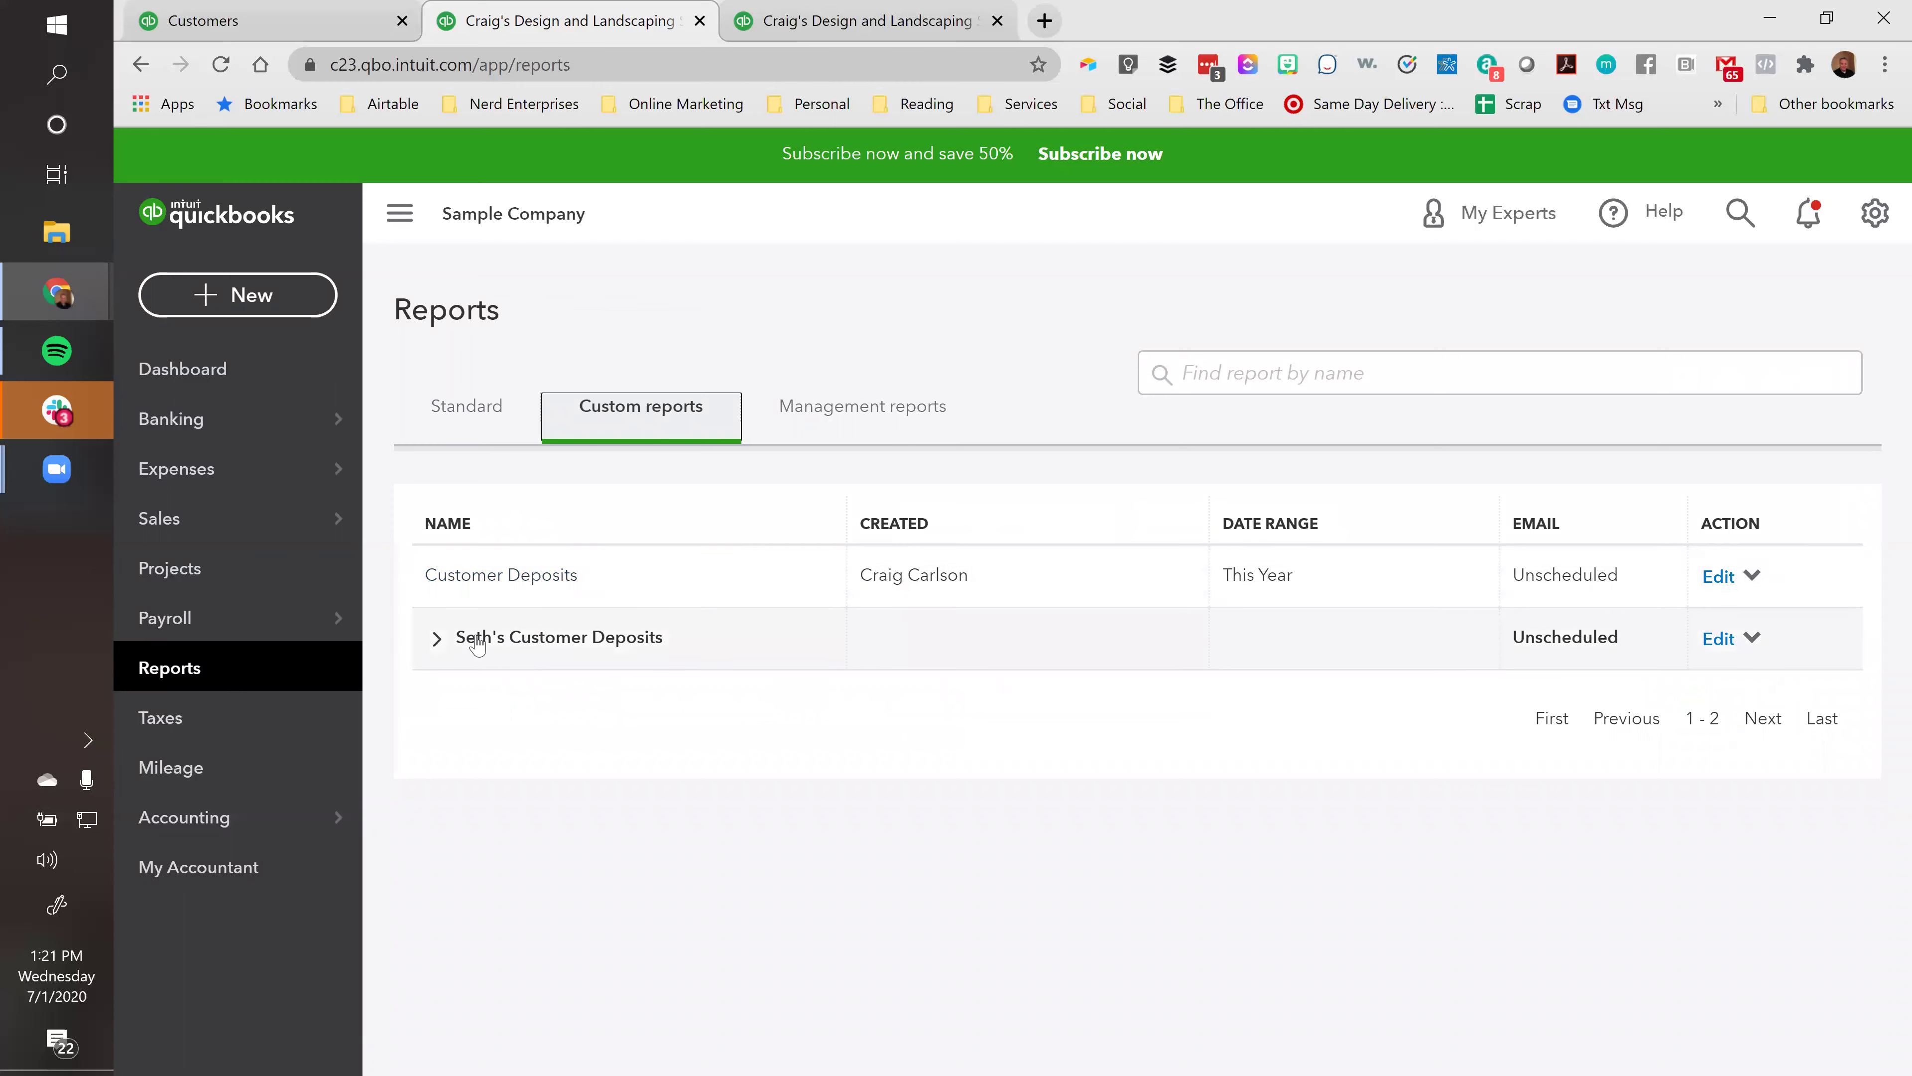
{"action": "left_click", "coordinate": [1720, 577]}
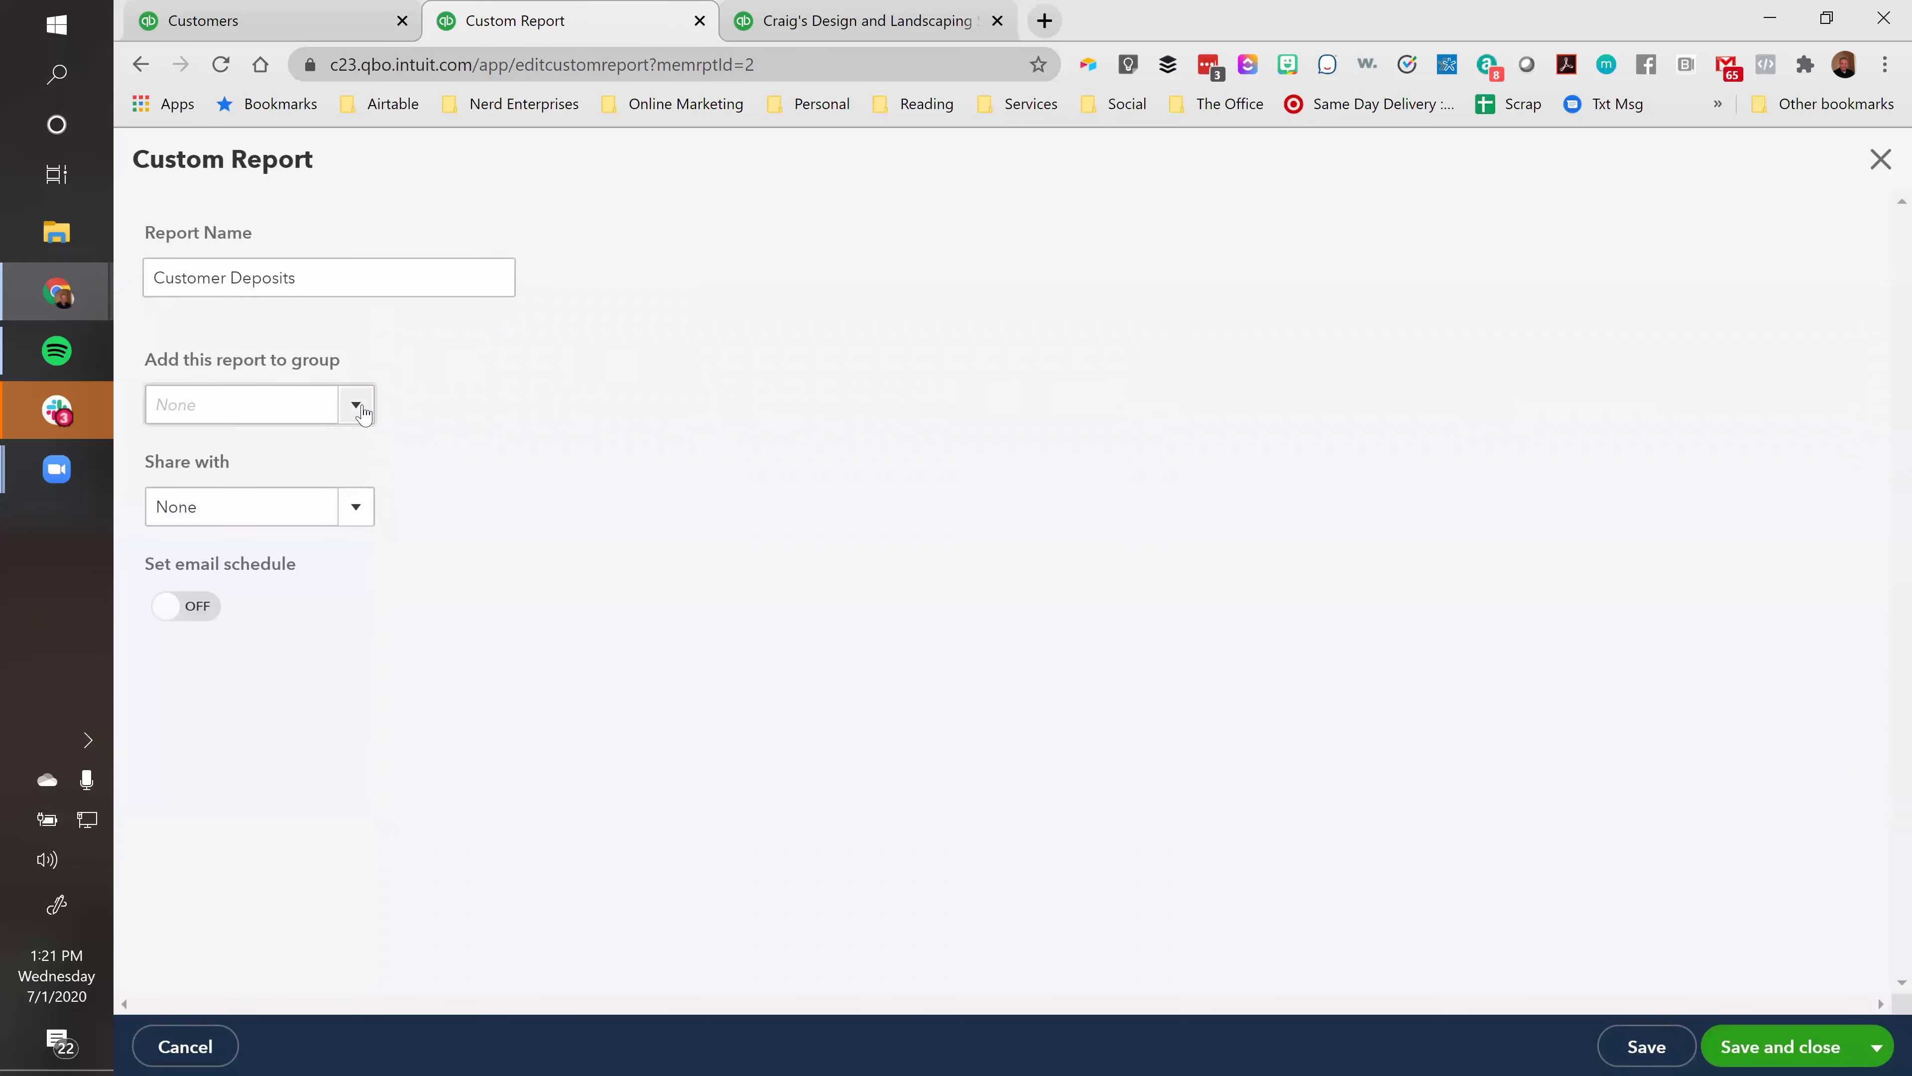
- Add the report to the existing report group, save, and reopen Customer Deposits
{"action": "left_click", "coordinate": [357, 406]}
{"action": "left_click", "coordinate": [268, 490]}
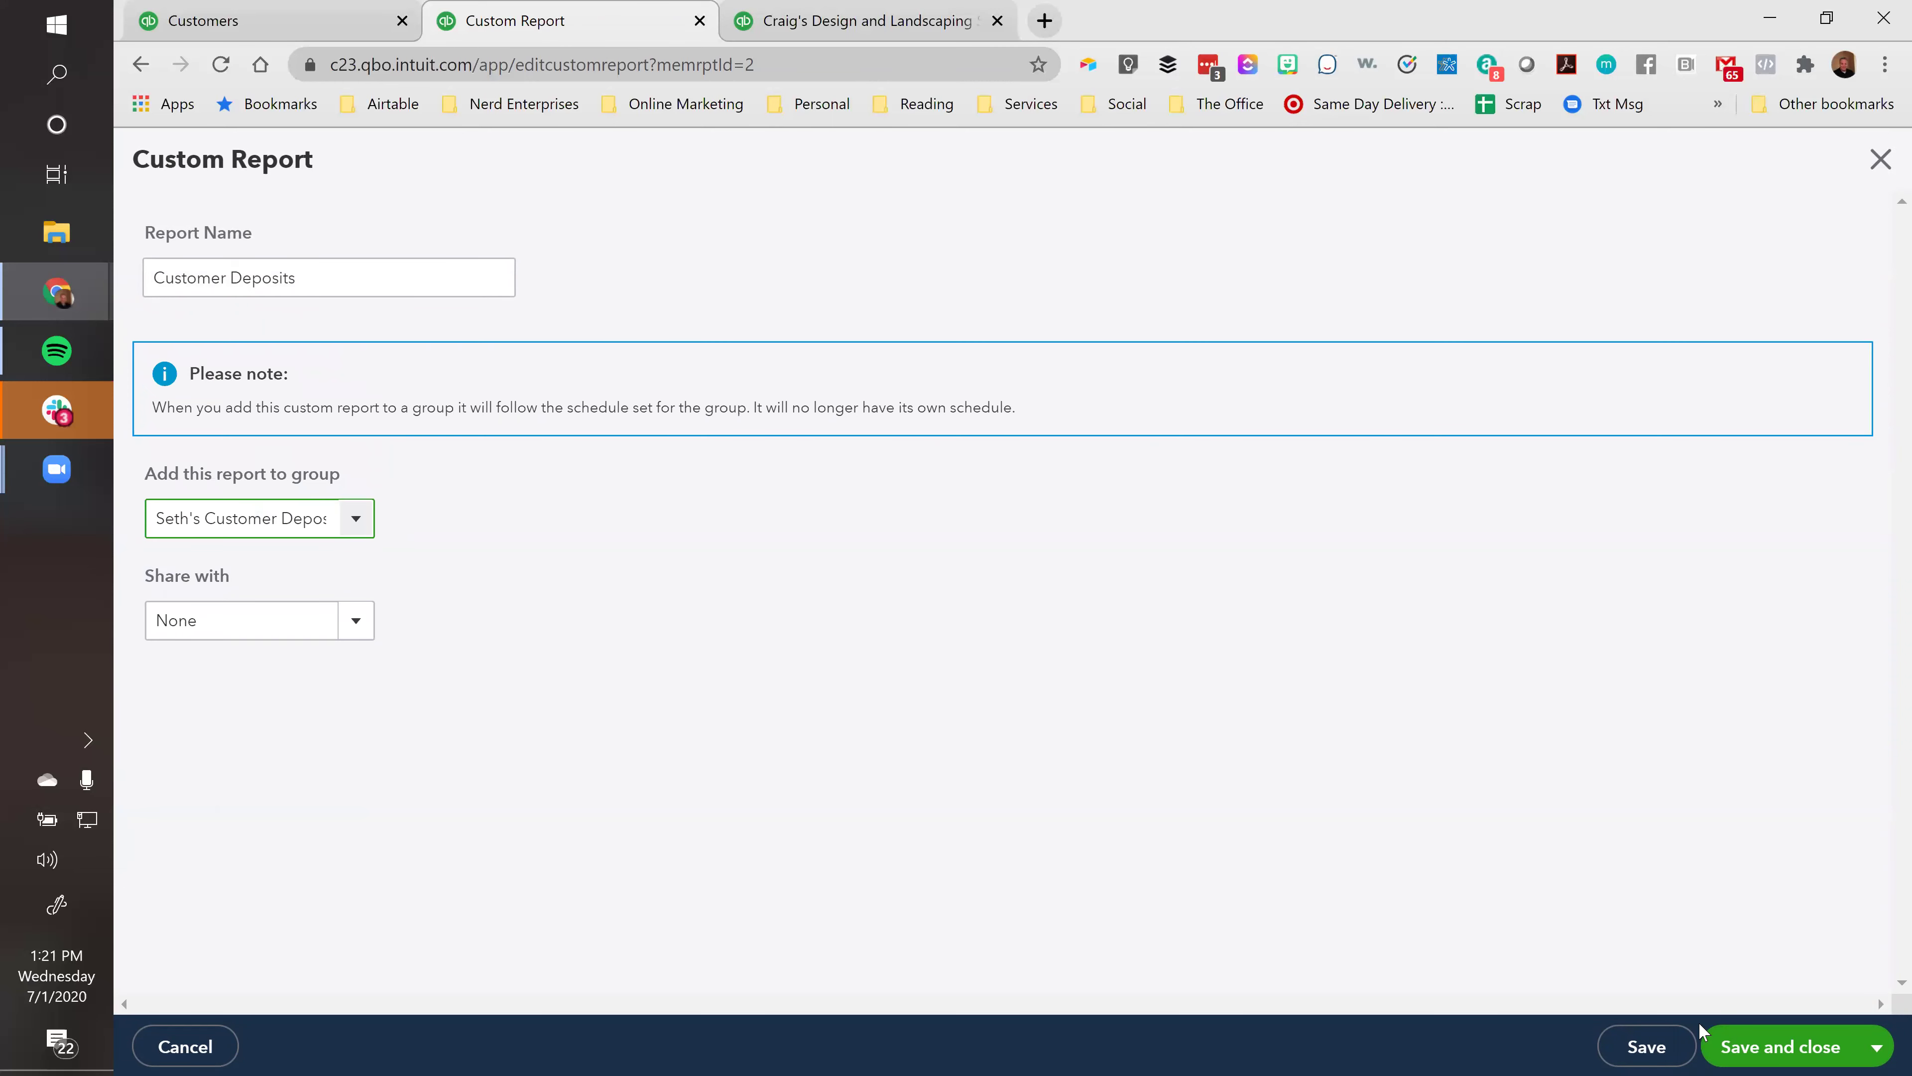
{"action": "left_click", "coordinate": [1752, 1050]}
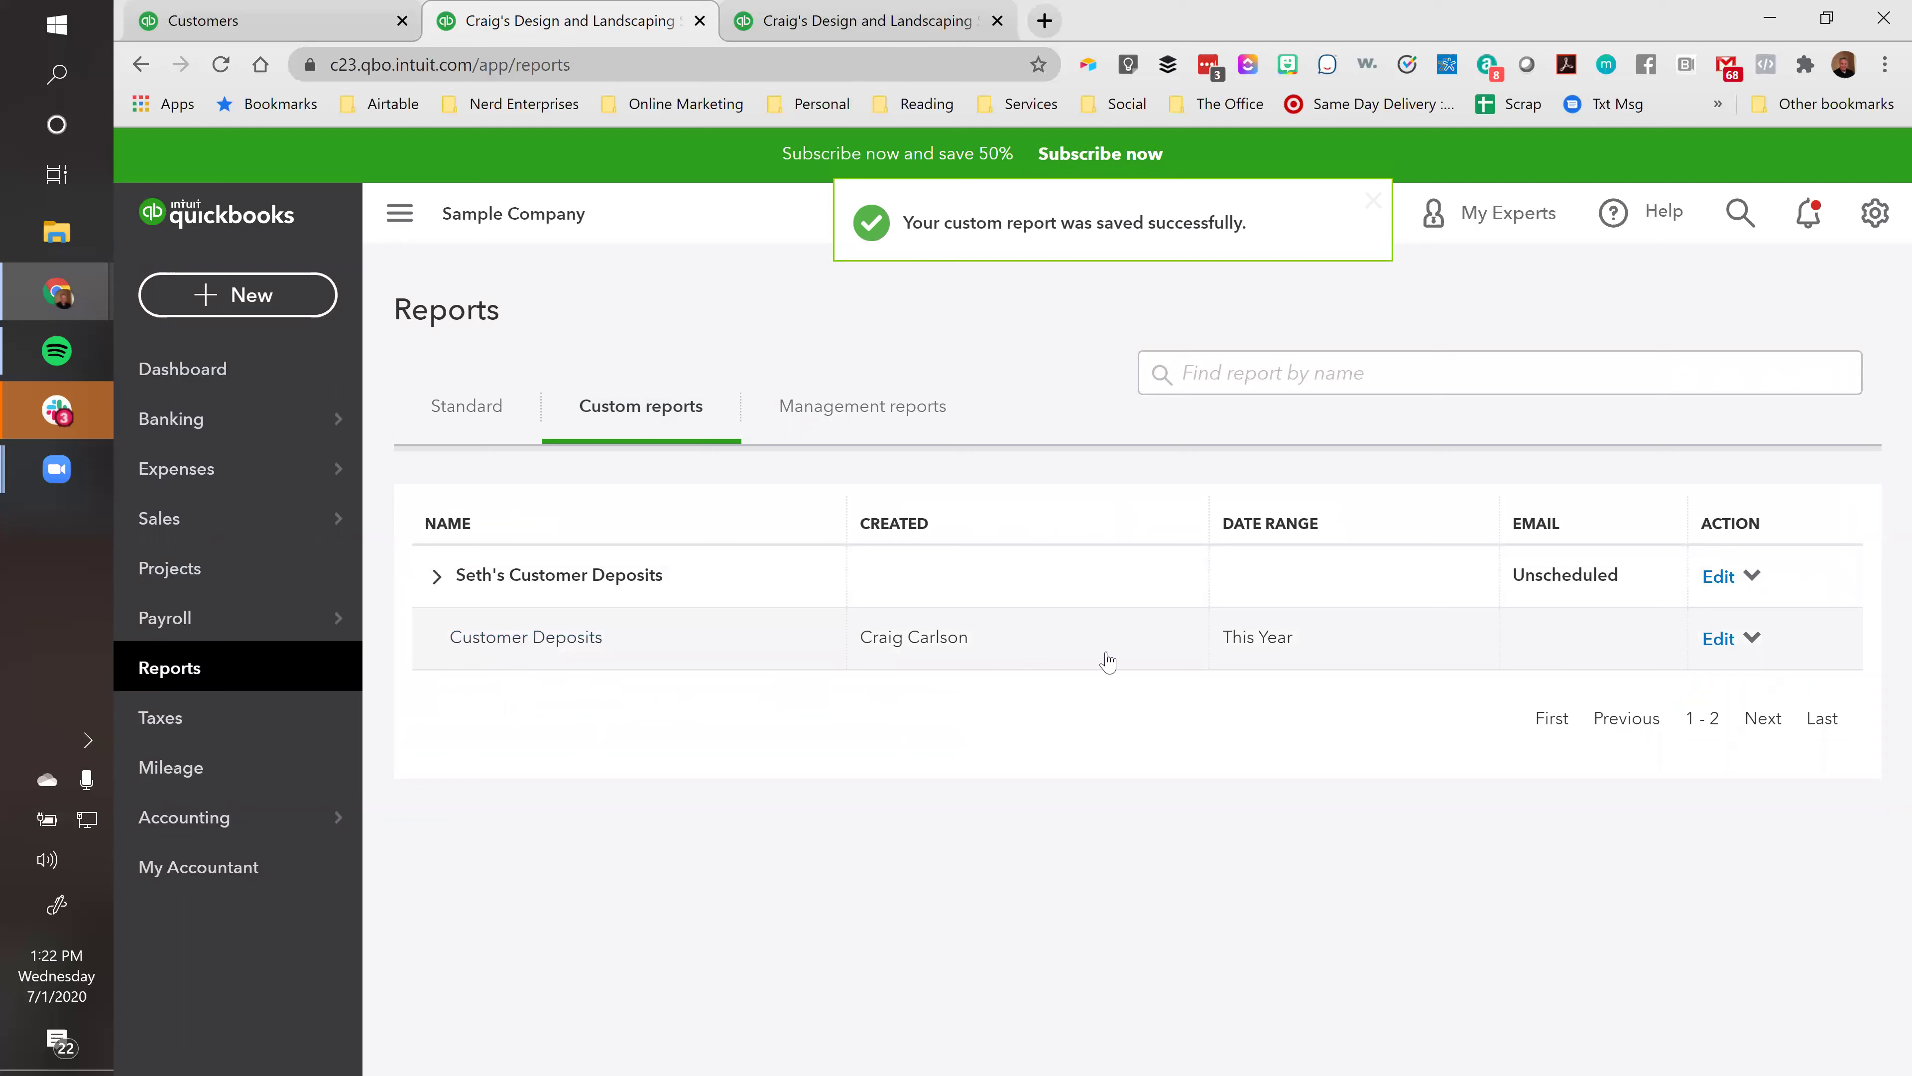
{"action": "left_click", "coordinate": [549, 640]}
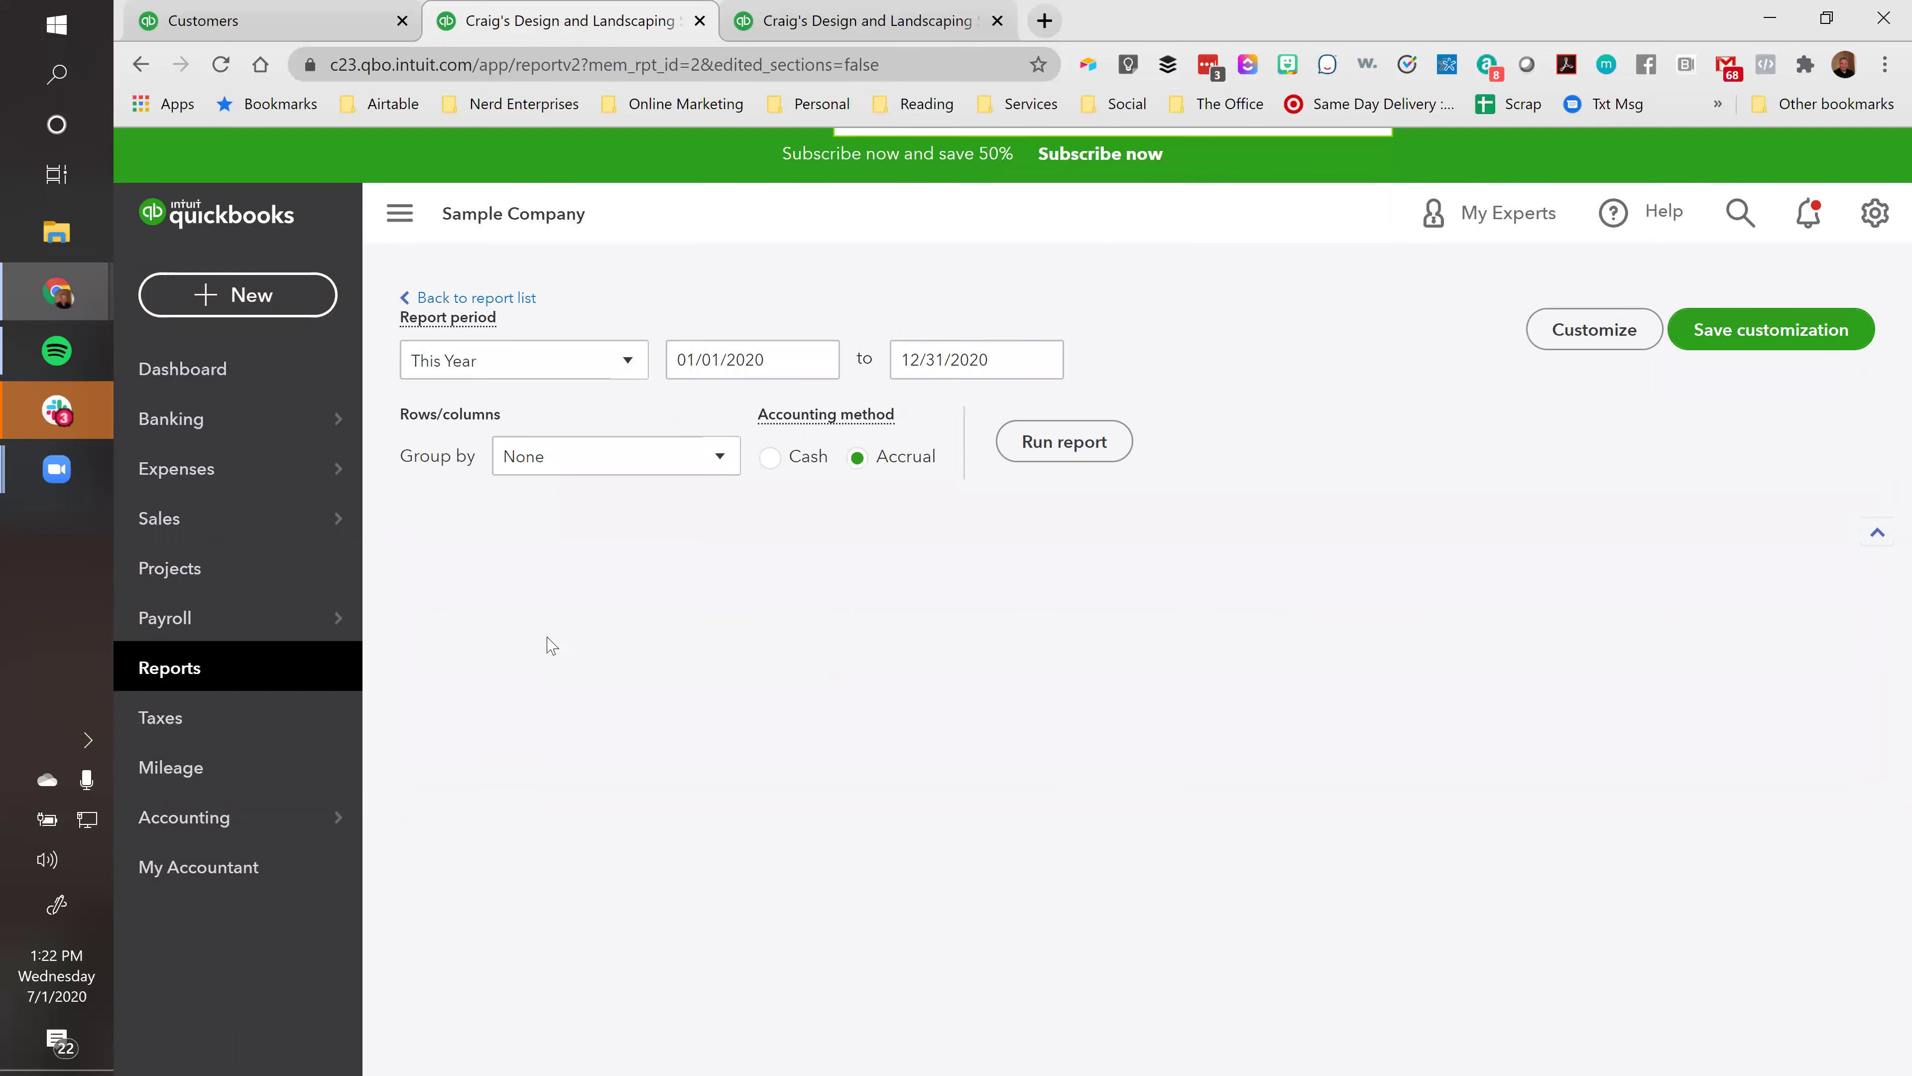
- Filter the Customer Deposits report to customer Courtney's Services and rerun it
{"action": "left_click", "coordinate": [401, 214]}
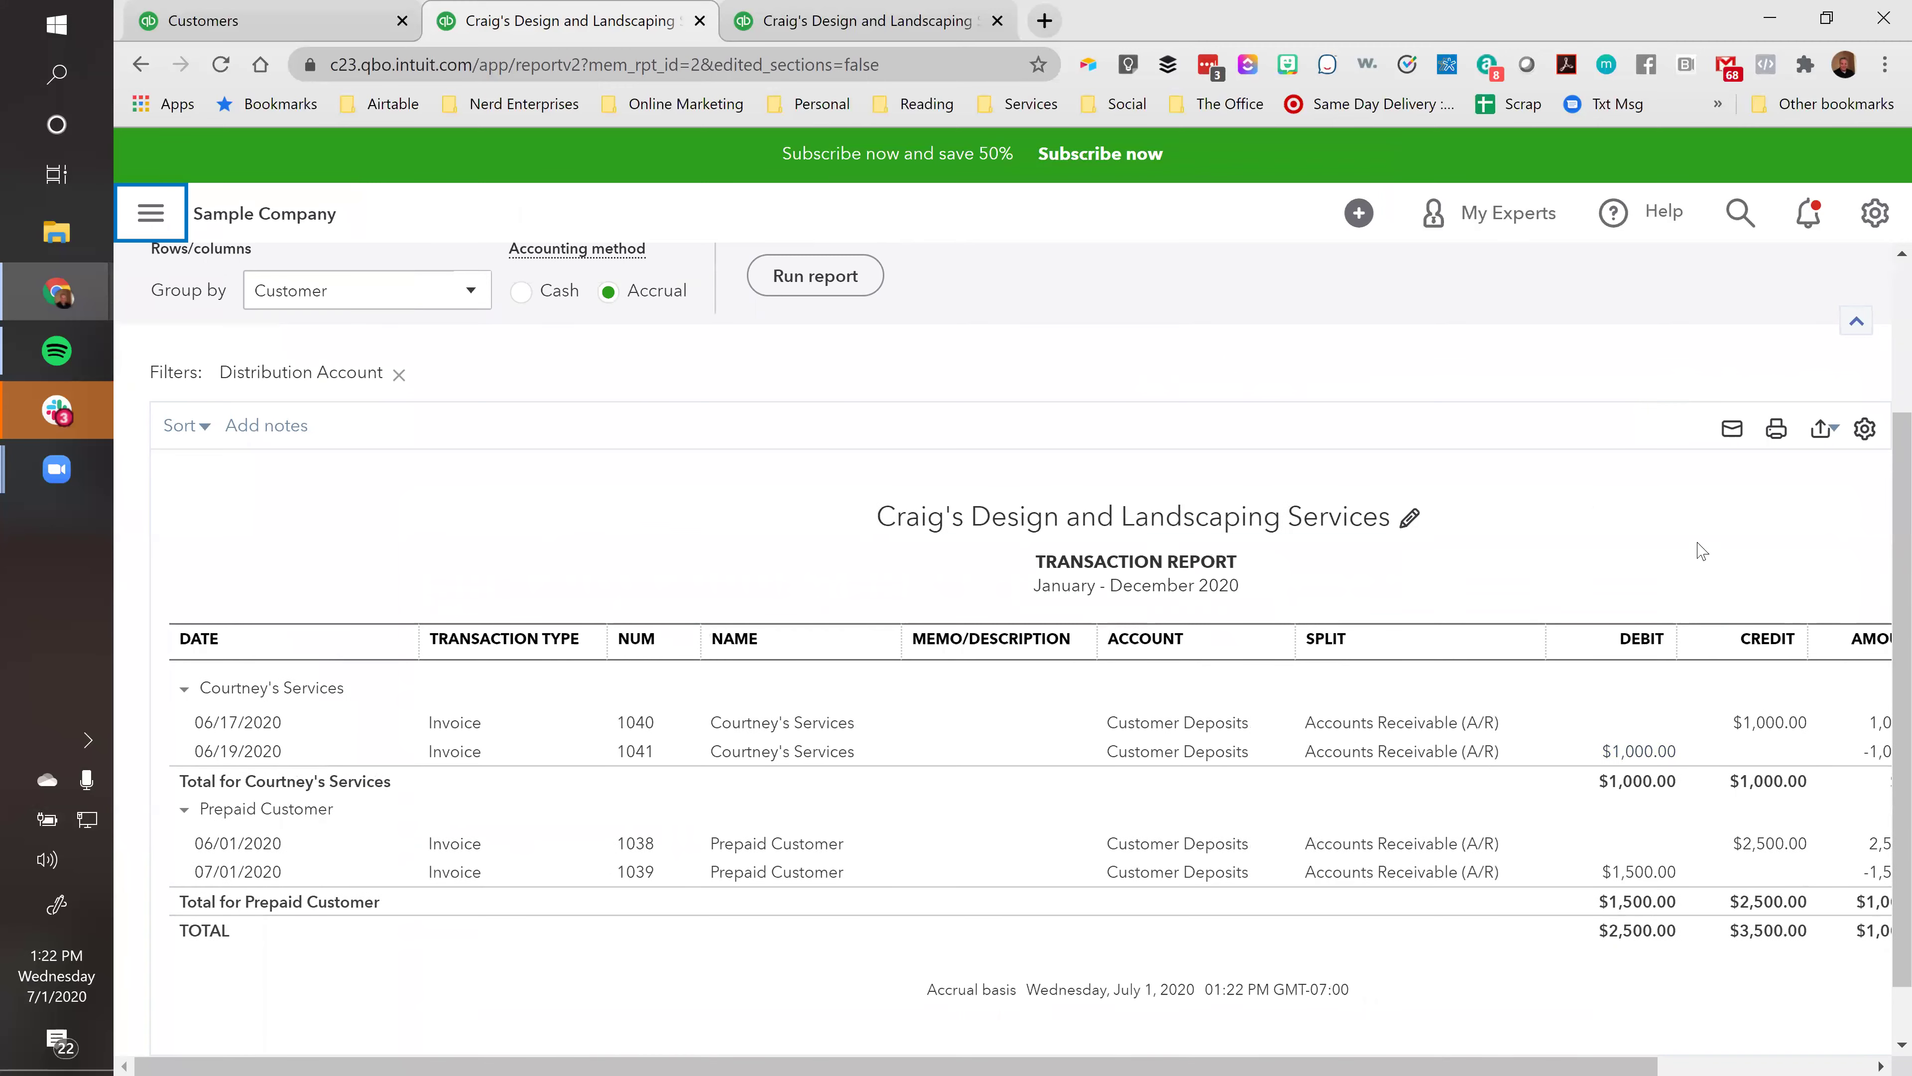
{"action": "scroll", "coordinate": [1699, 548], "scroll_direction": "up", "scroll_amount": 3}
{"action": "left_click", "coordinate": [1579, 381]}
{"action": "left_click", "coordinate": [1268, 770]}
{"action": "scroll", "coordinate": [1280, 790], "scroll_direction": "down", "scroll_amount": 3}
{"action": "left_click", "coordinate": [1262, 845]}
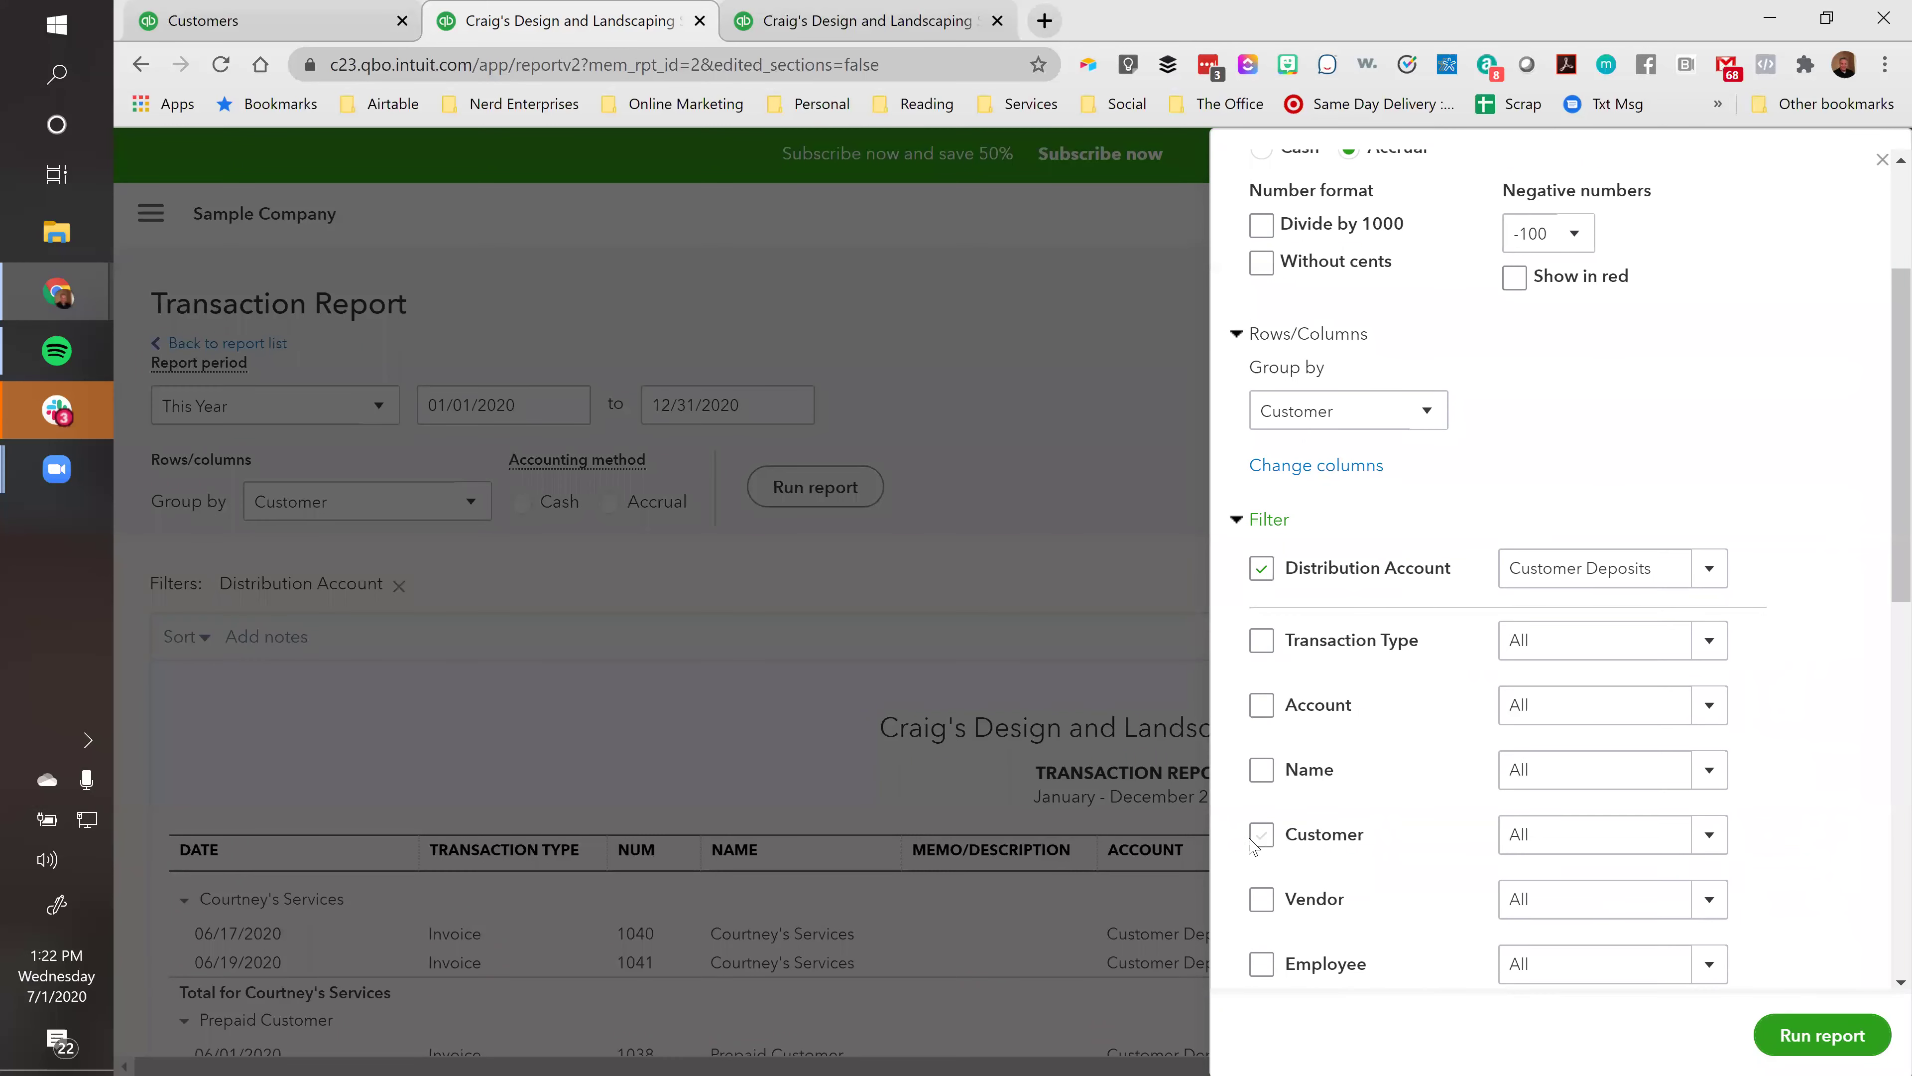
{"action": "left_click", "coordinate": [1596, 626]}
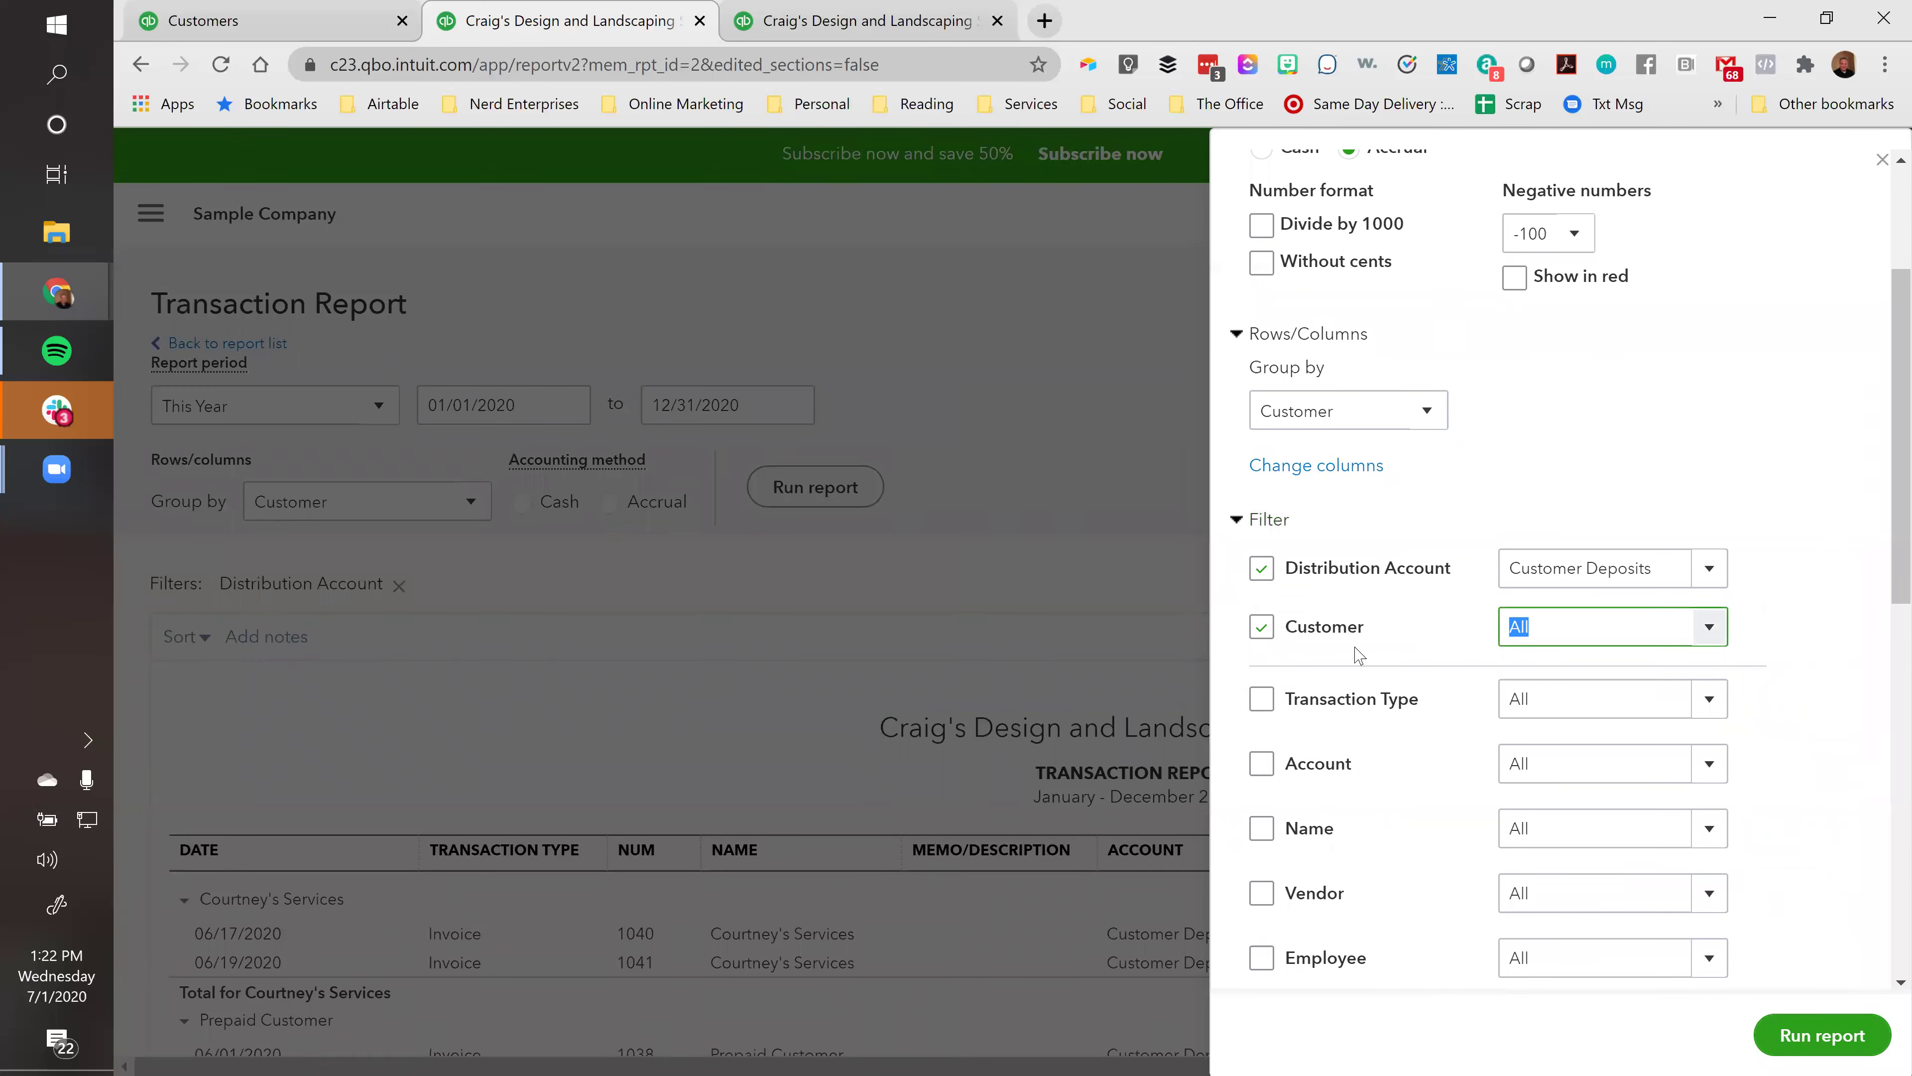
{"action": "type", "text": "Courtney's Services"}
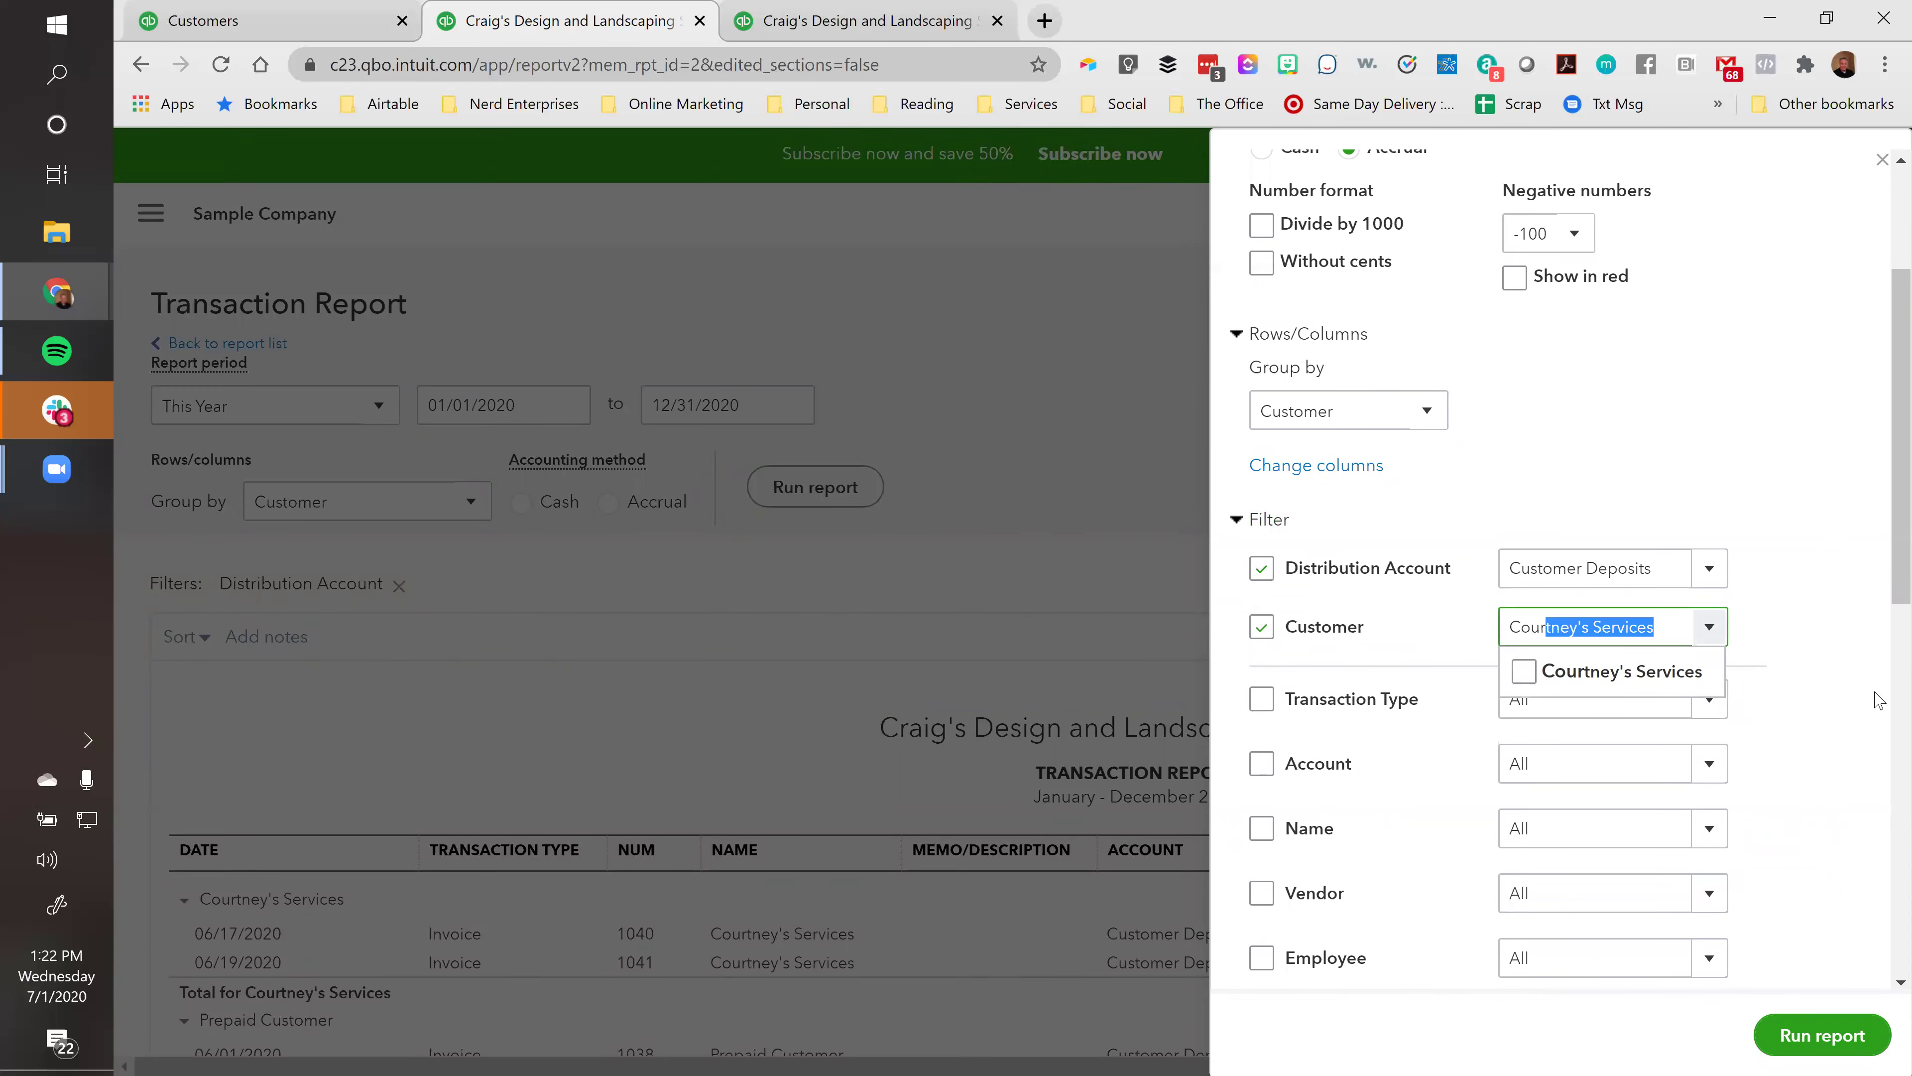
{"action": "left_click", "coordinate": [1619, 672]}
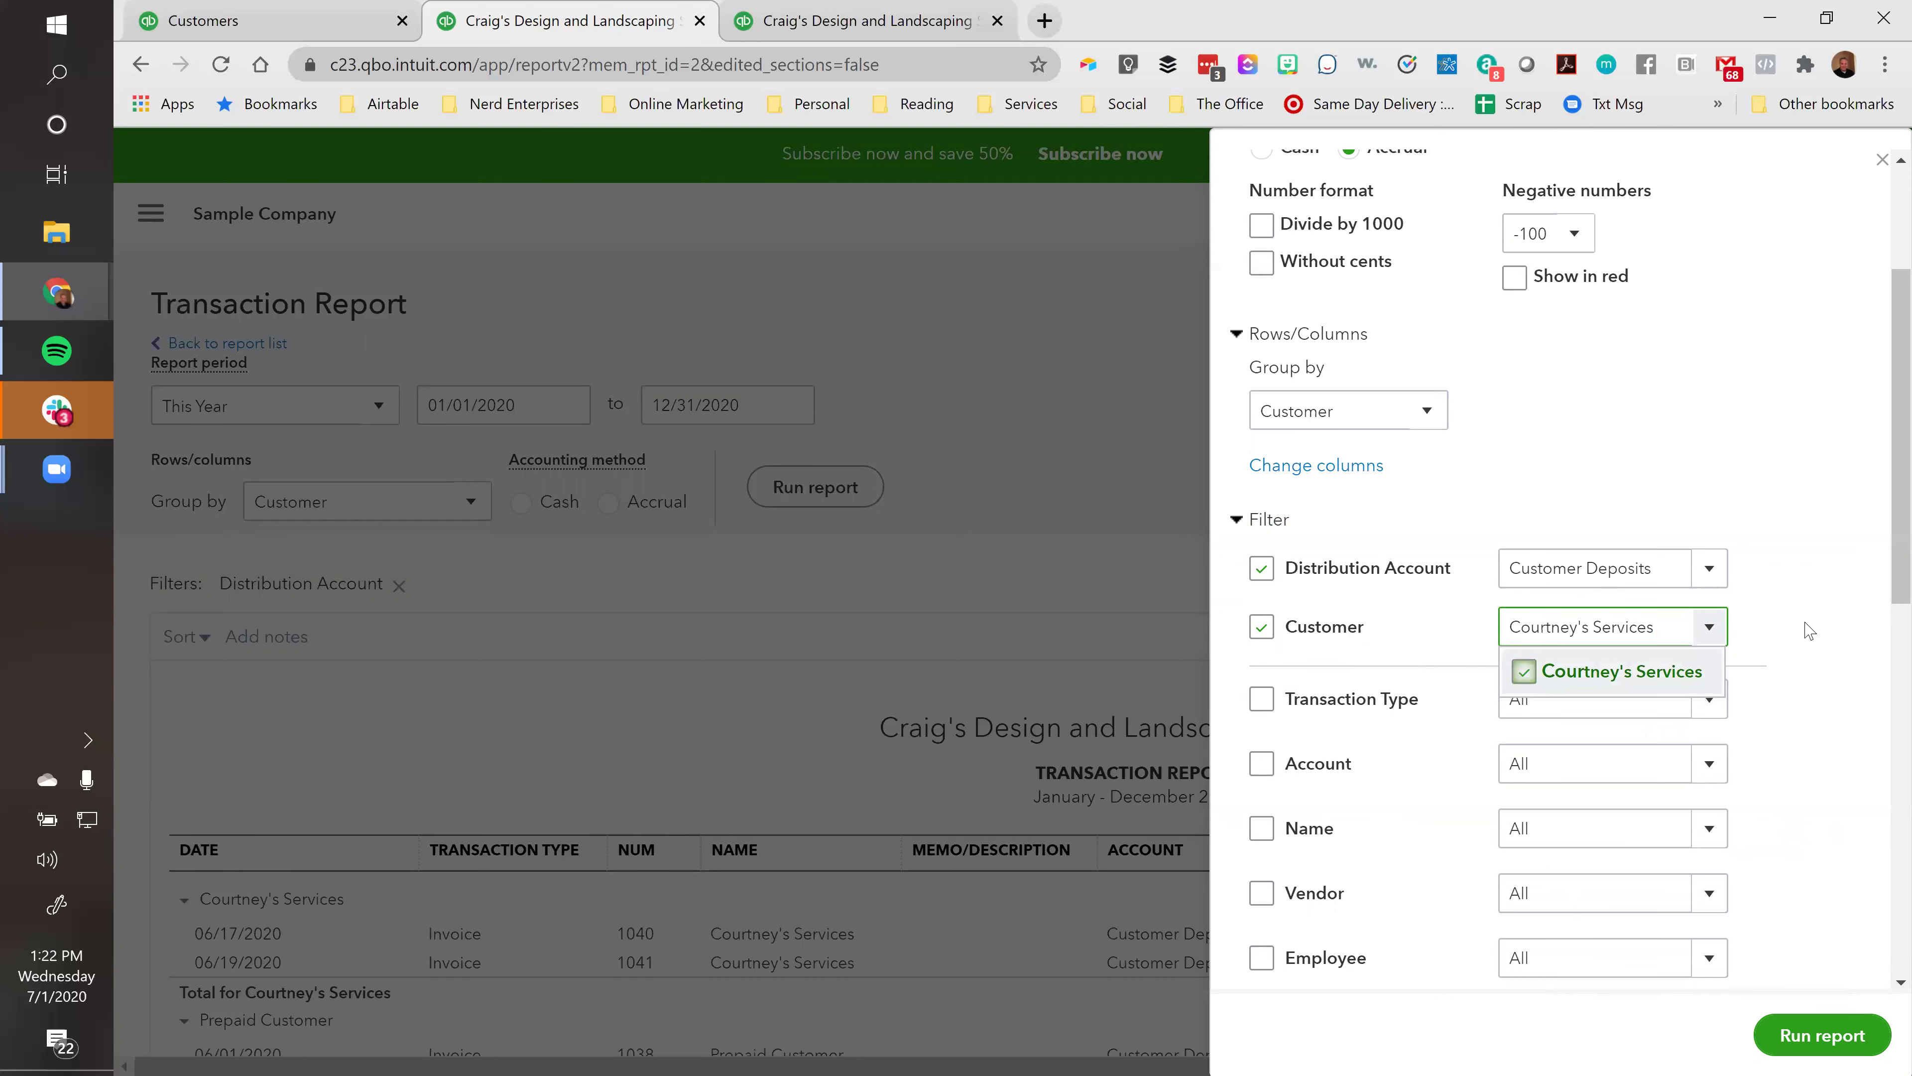
{"action": "left_click", "coordinate": [1796, 1043]}
{"action": "scroll", "coordinate": [1796, 1043], "scroll_direction": "down", "scroll_amount": 1}
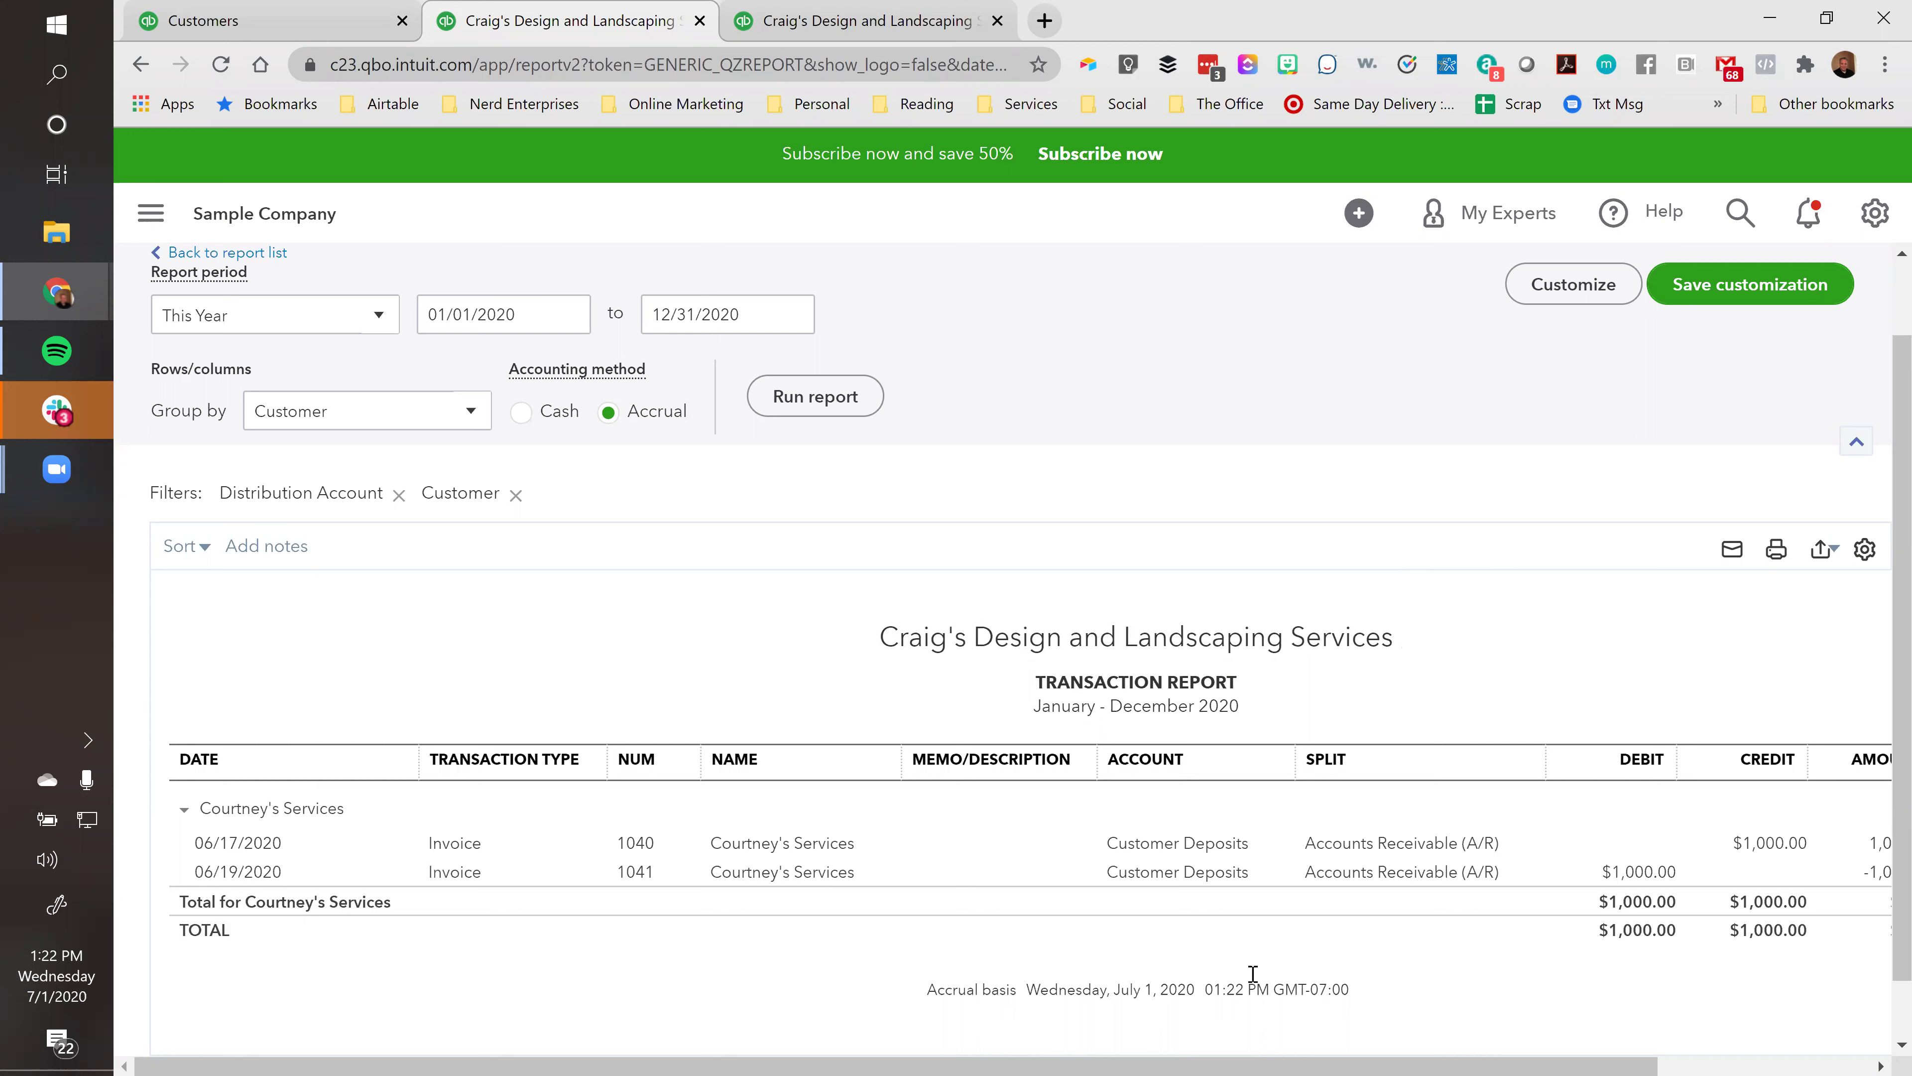
- Set the report period to All Dates and rerun the report
{"action": "left_click", "coordinate": [272, 315]}
{"action": "left_click", "coordinate": [194, 358]}
{"action": "left_click", "coordinate": [805, 407]}
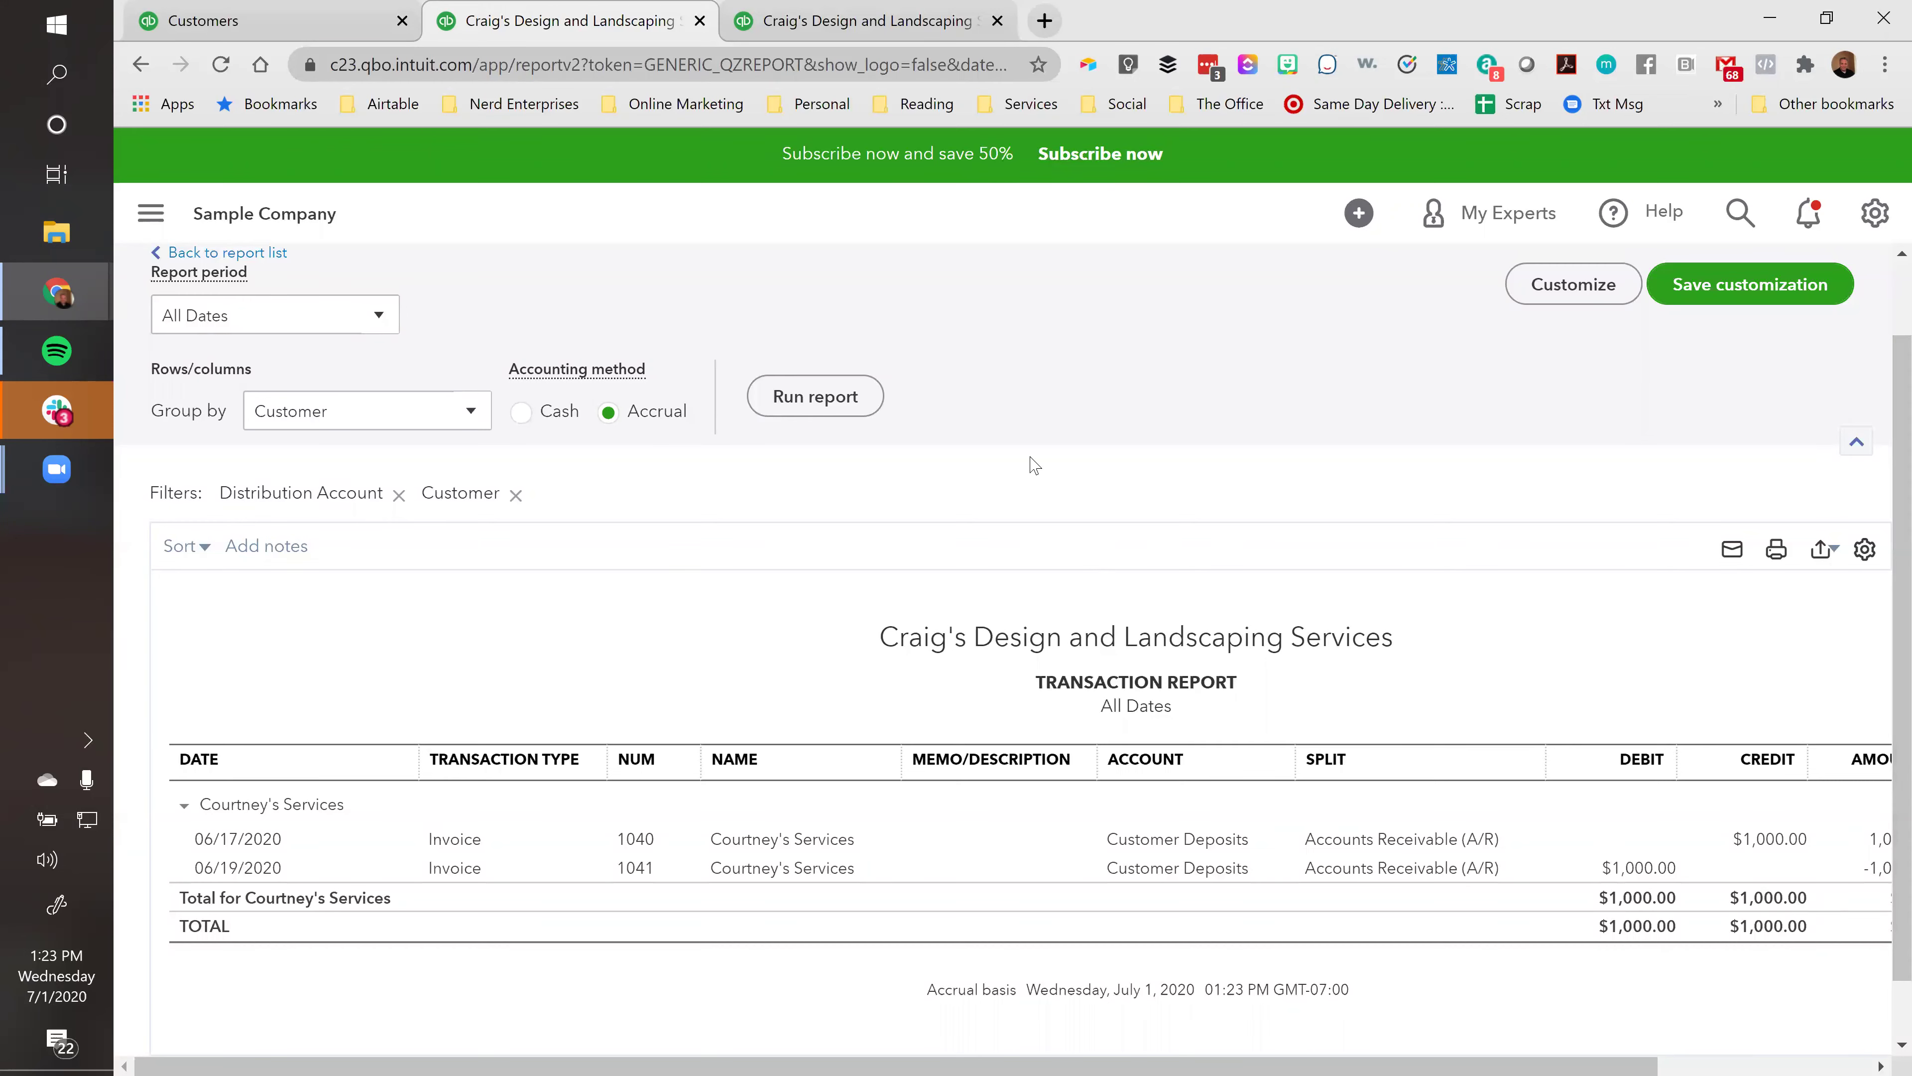
- Add a Cleared filter set to Uncleared and rerun the Customer Deposits report
{"action": "left_click", "coordinate": [1581, 295]}
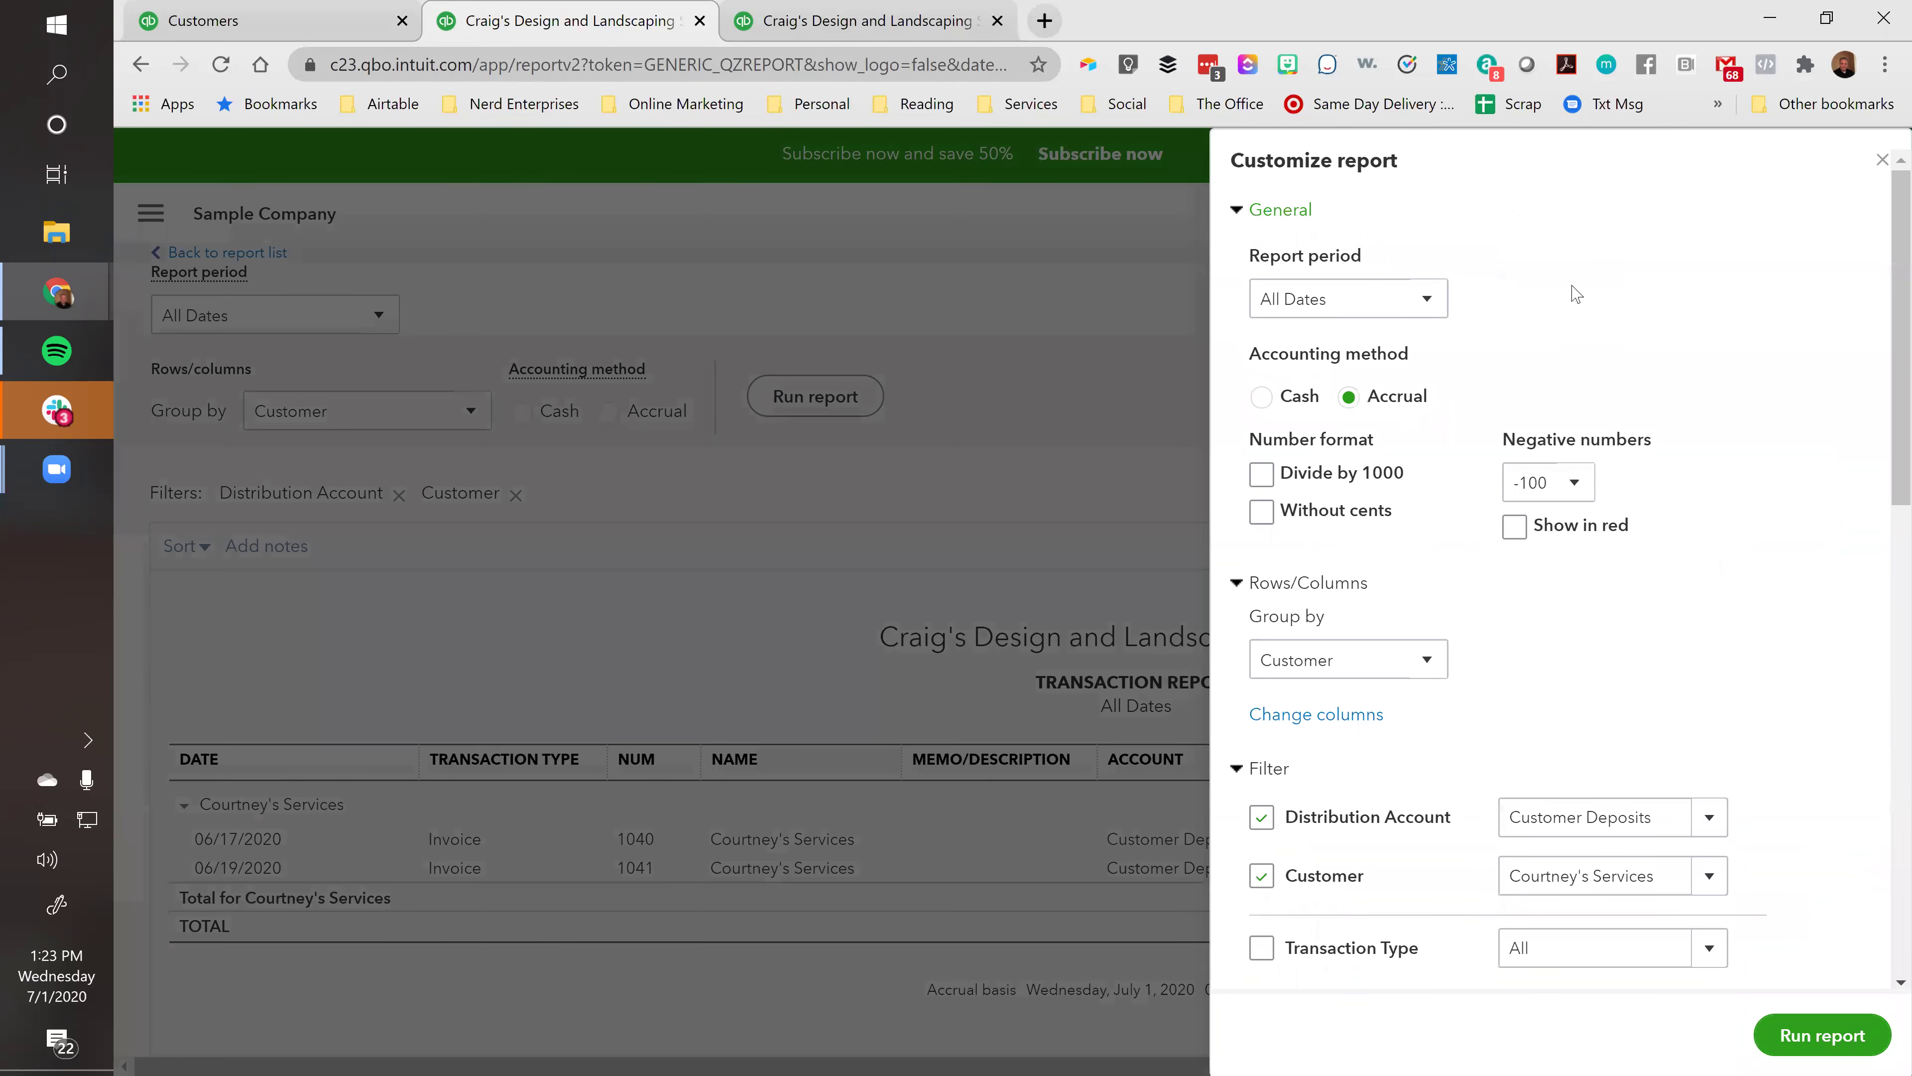
{"action": "scroll", "coordinate": [1404, 696], "scroll_direction": "down", "scroll_amount": 10}
{"action": "scroll", "coordinate": [1405, 694], "scroll_direction": "down", "scroll_amount": 1}
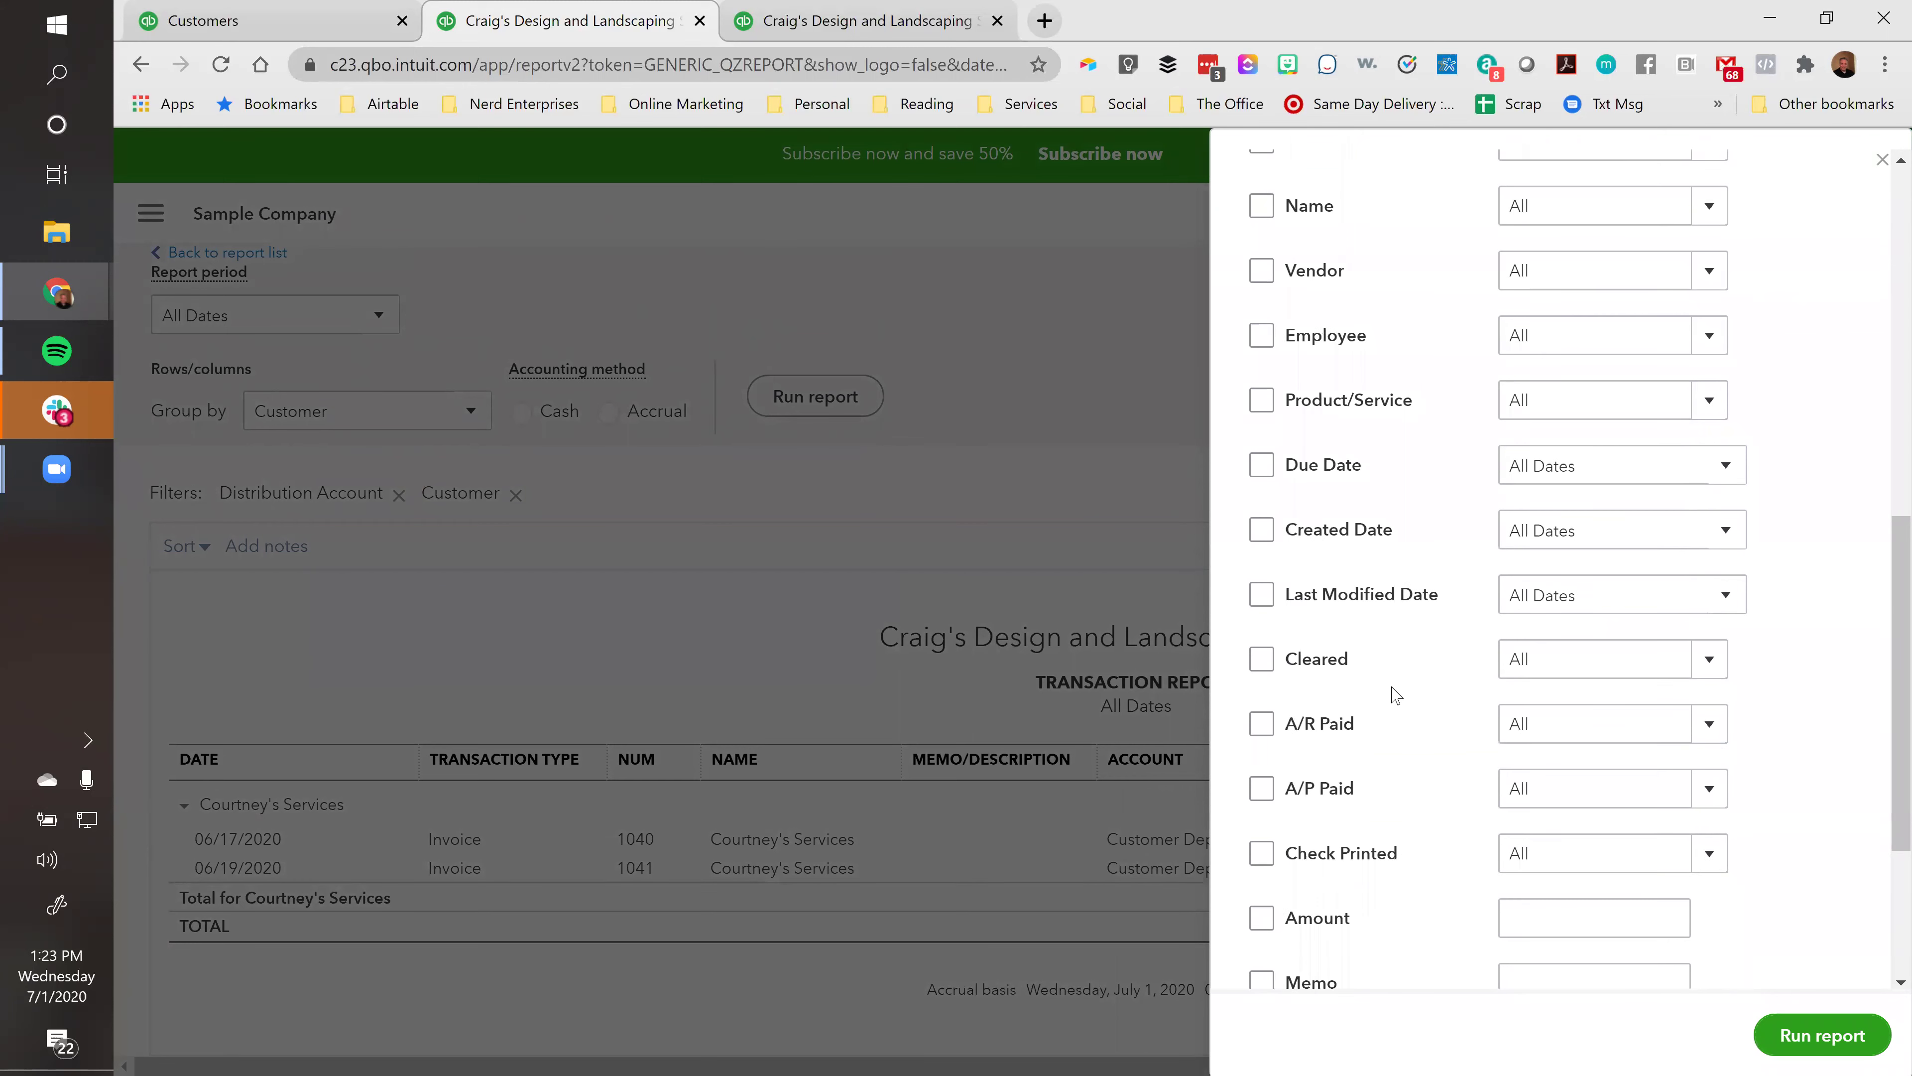
{"action": "left_click", "coordinate": [1262, 660]}
{"action": "scroll", "coordinate": [1280, 678], "scroll_direction": "up", "scroll_amount": 7}
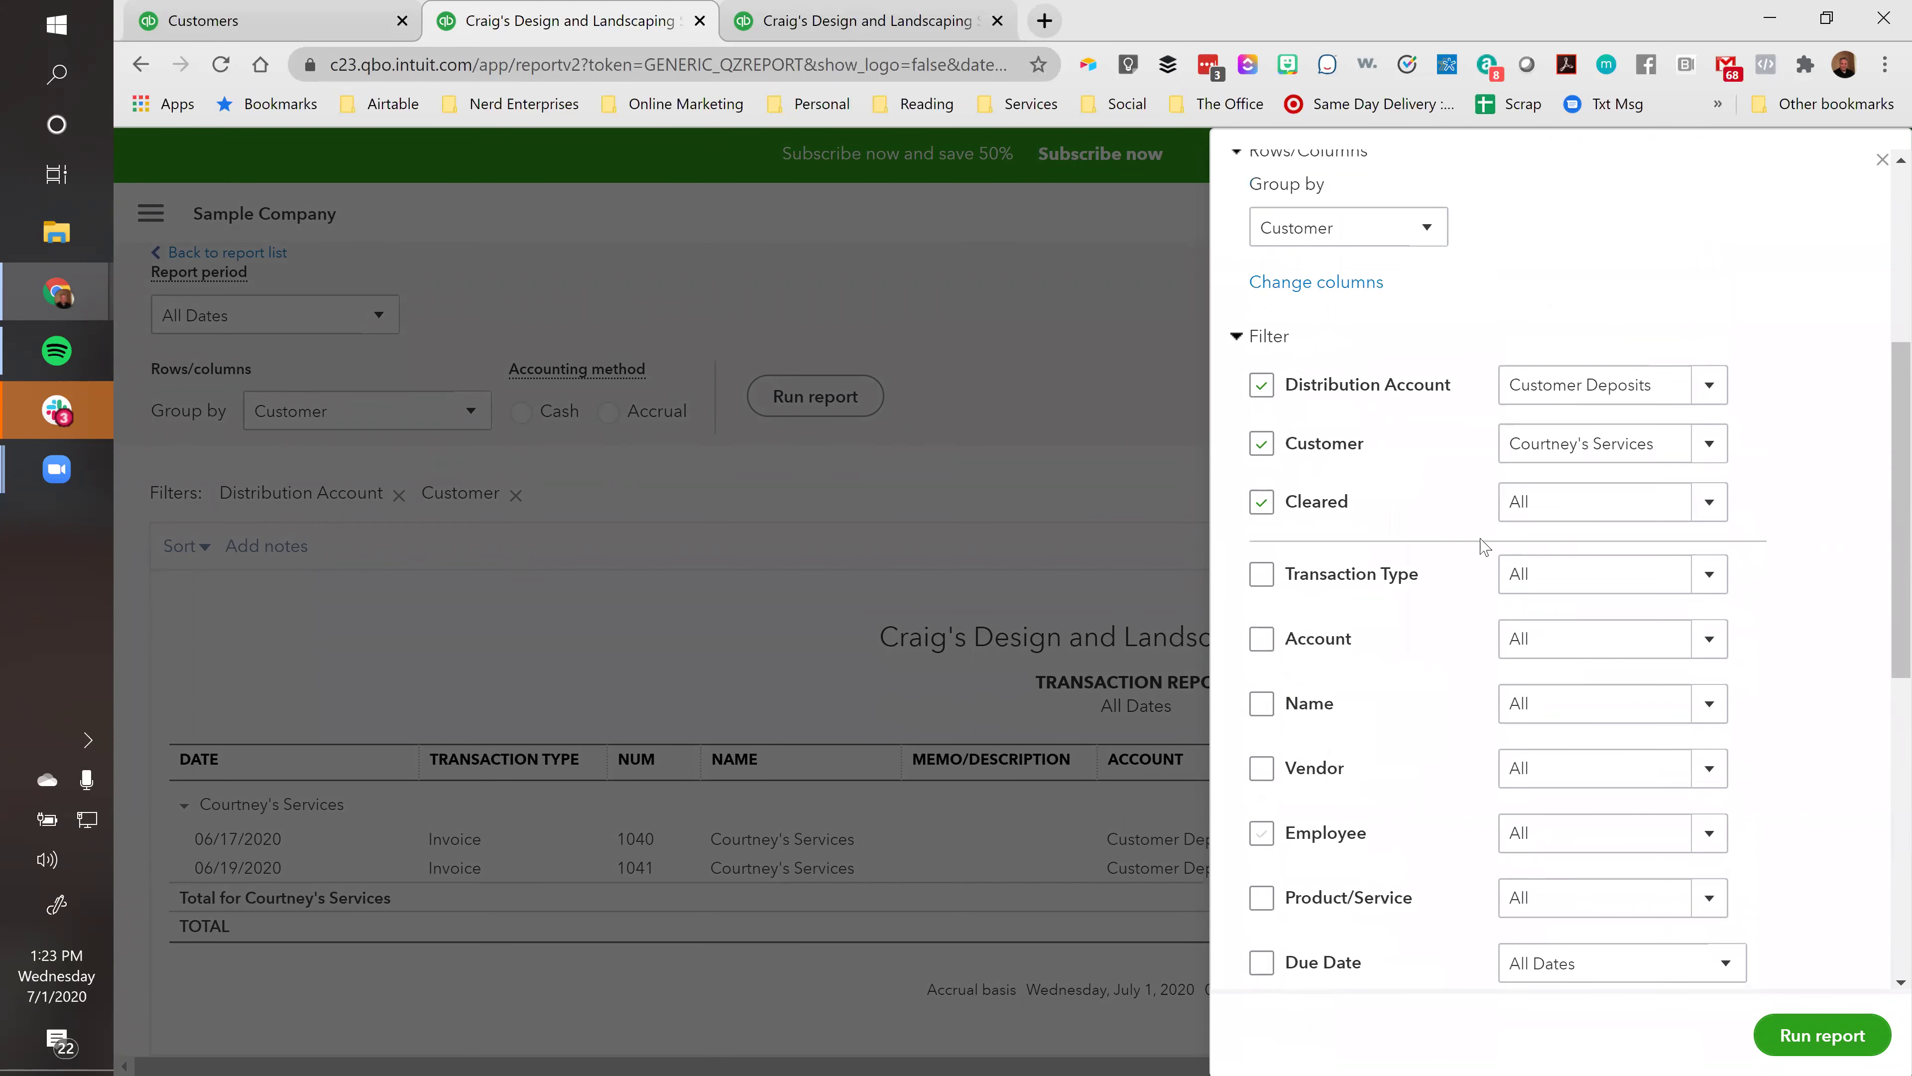
{"action": "left_click", "coordinate": [1709, 501]}
{"action": "left_click", "coordinate": [1550, 639]}
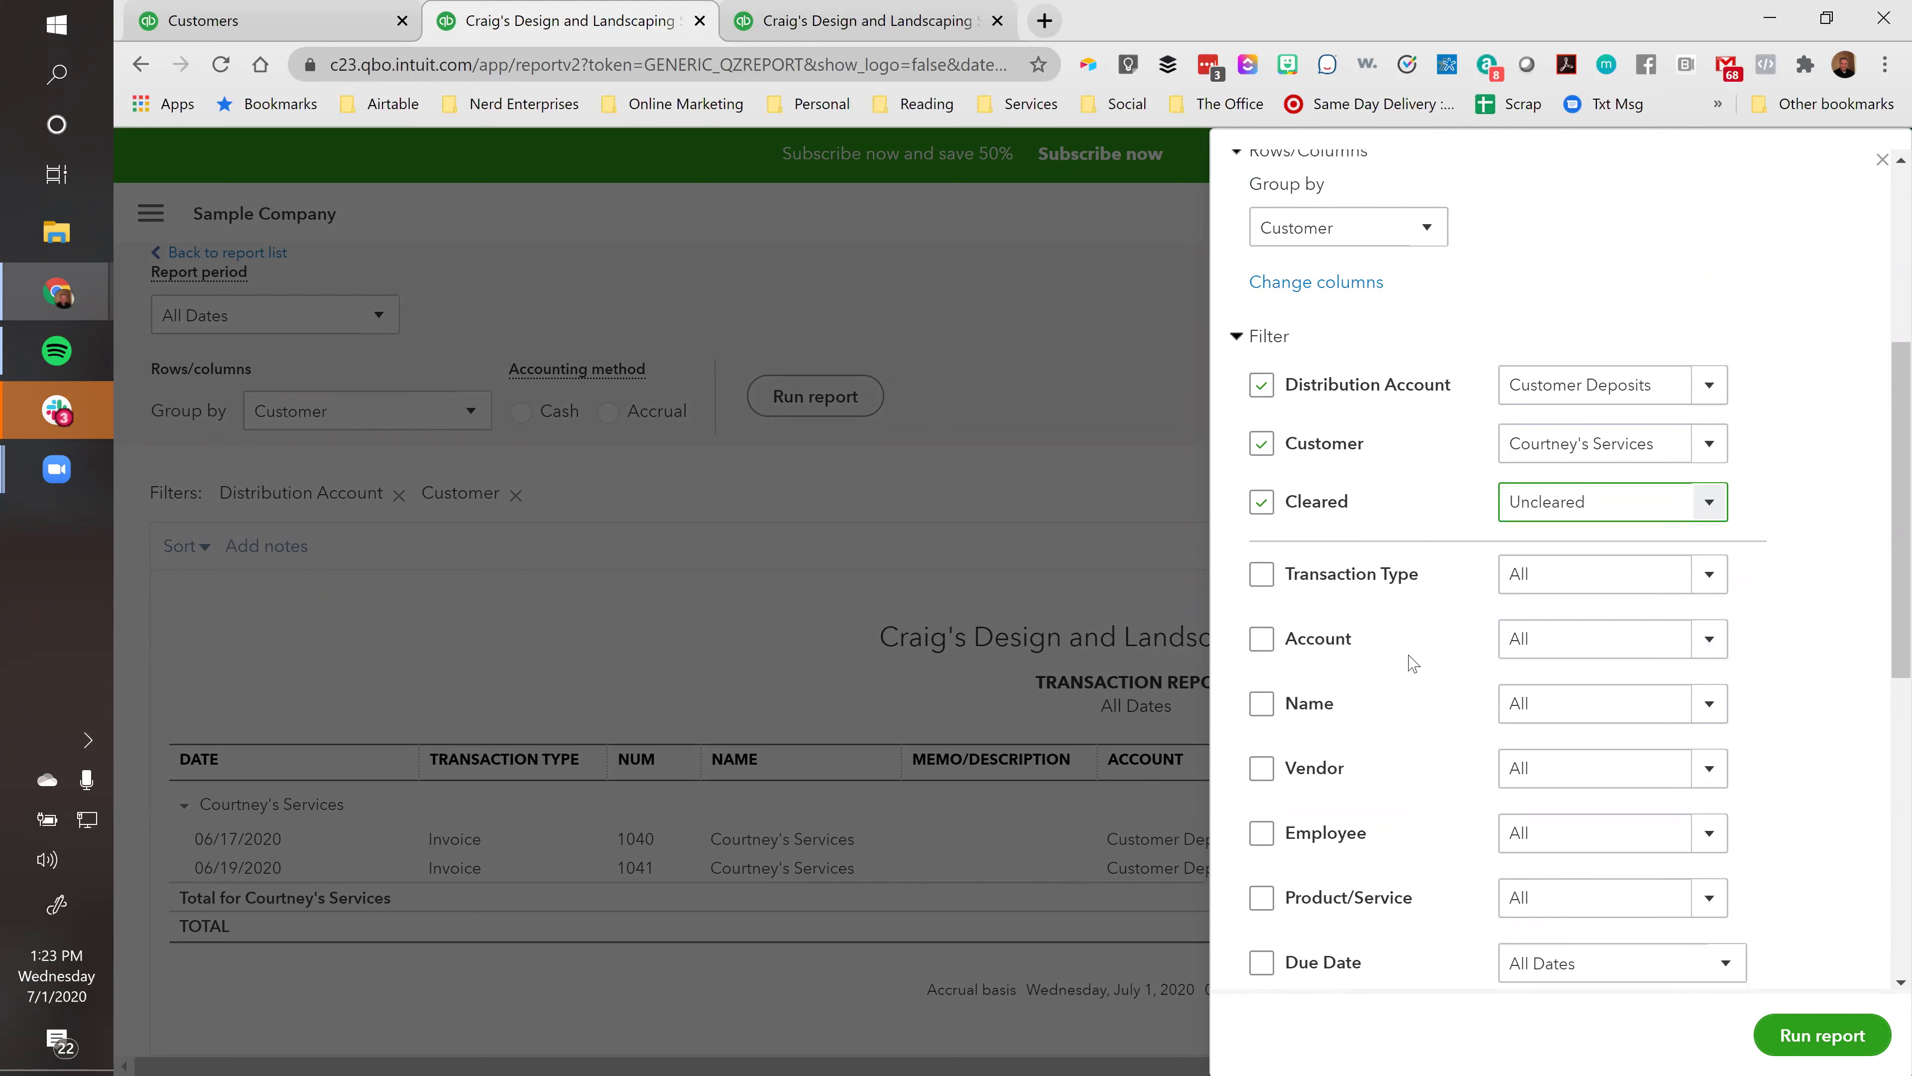
{"action": "left_click", "coordinate": [1795, 1037]}
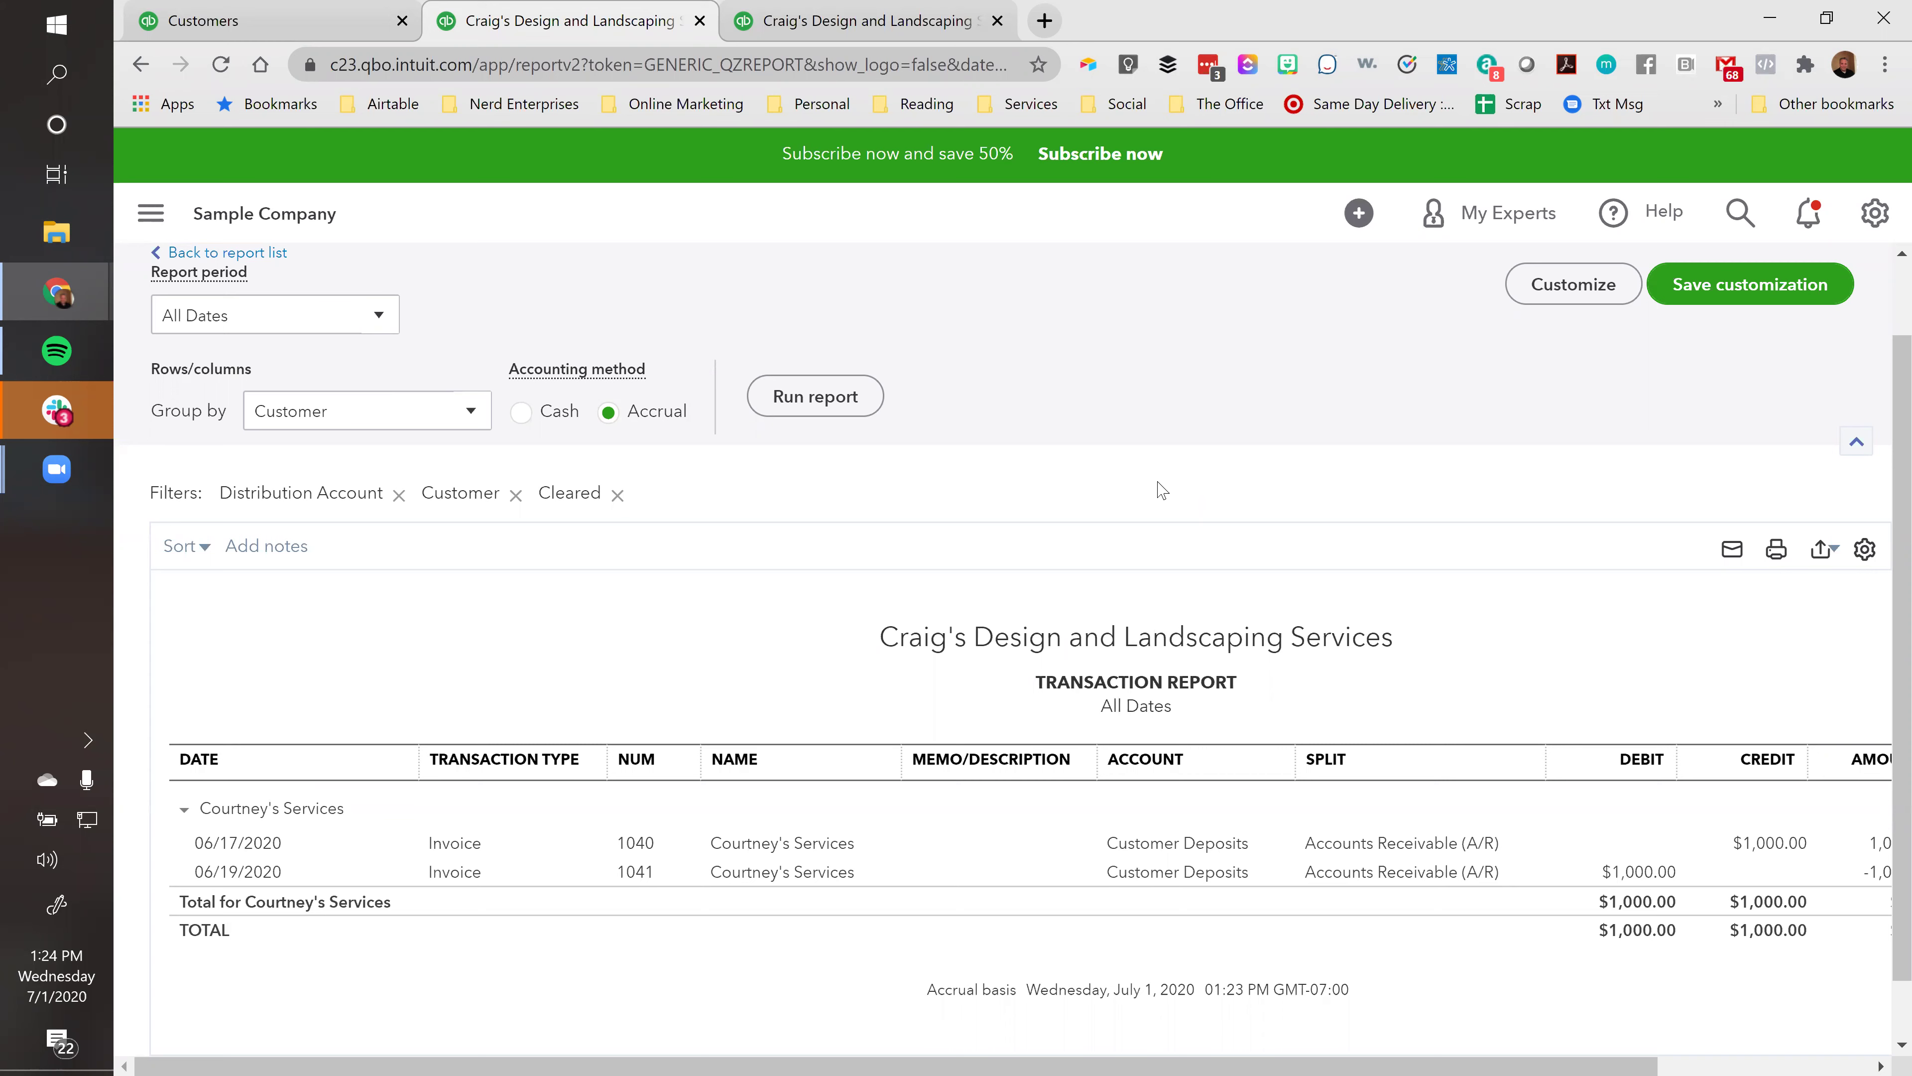
{"action": "left_click", "coordinate": [1882, 226]}
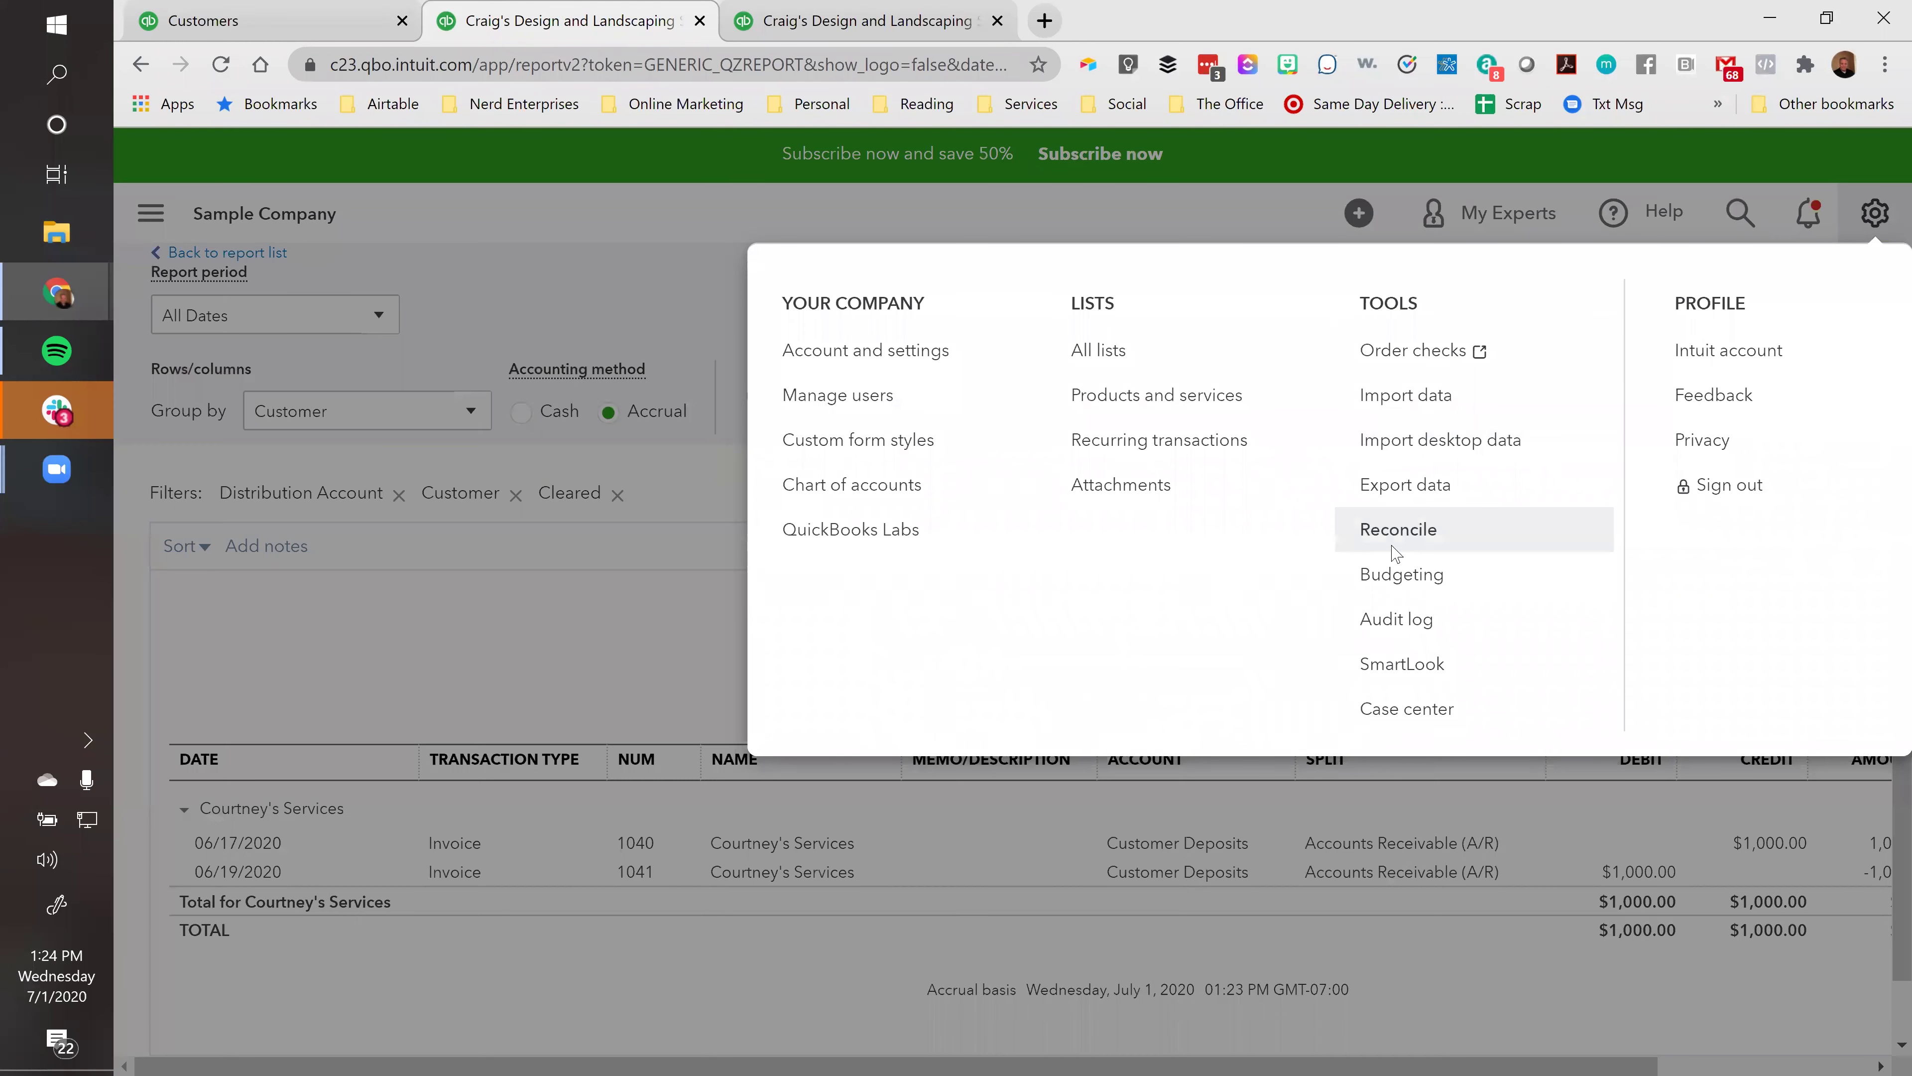
- Open the Reconcile tool, skip the introduction, and choose the Customer Deposits account
{"action": "left_click", "coordinate": [1396, 553]}
{"action": "left_click", "coordinate": [256, 840]}
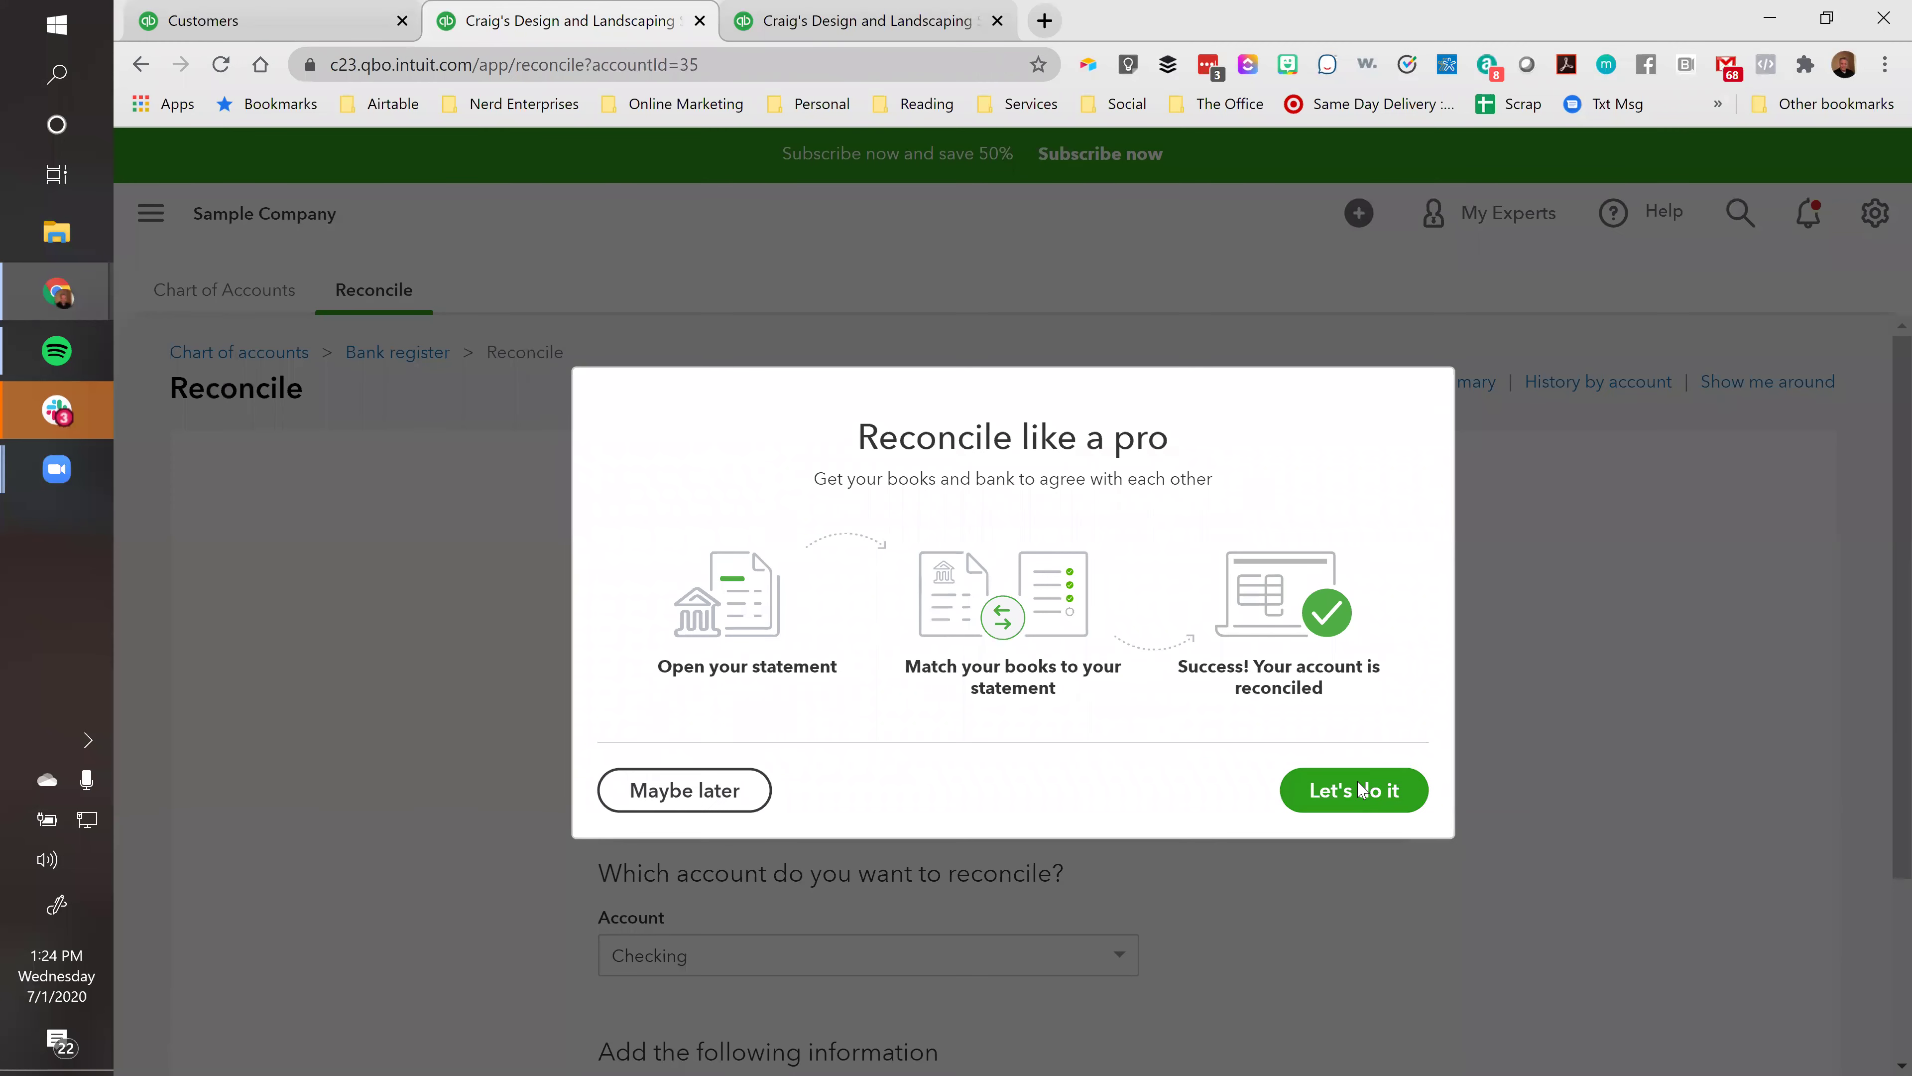
{"action": "left_click", "coordinate": [1362, 791]}
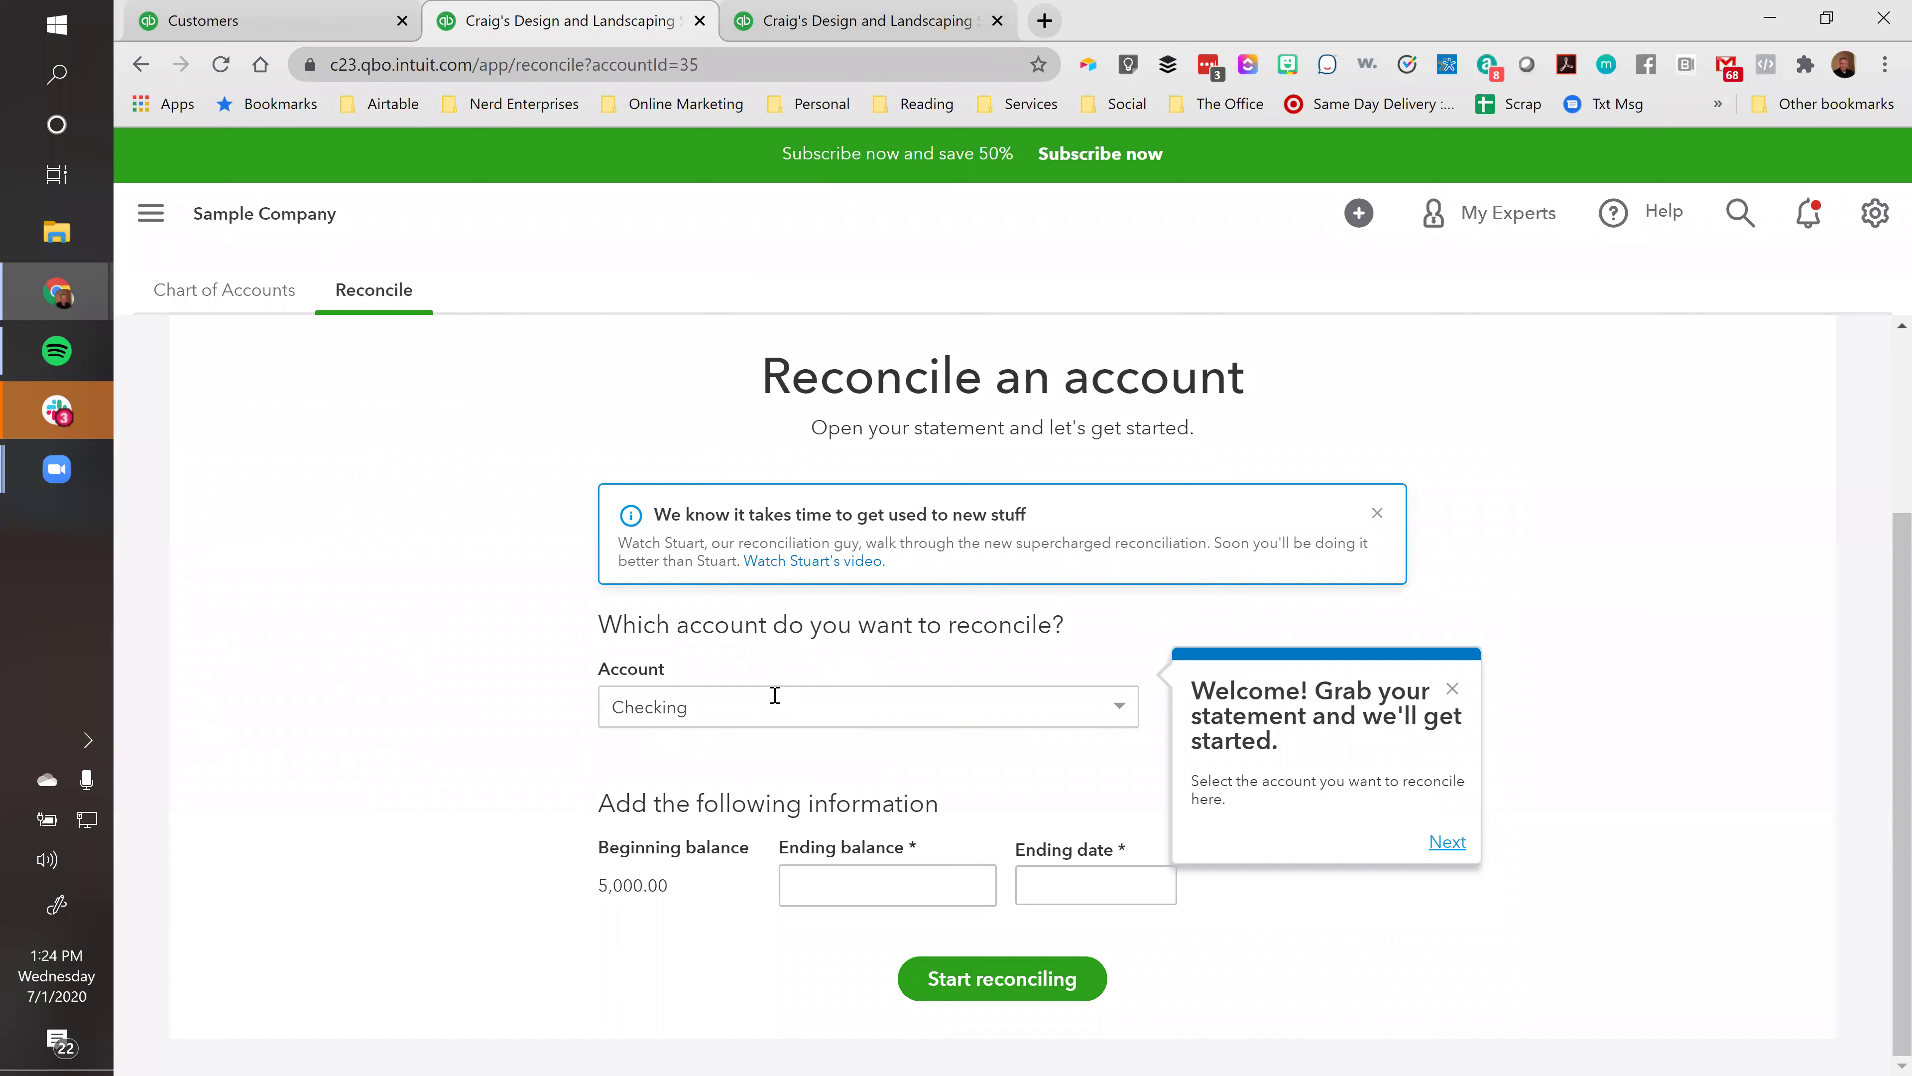
{"action": "left_click", "coordinate": [774, 694]}
{"action": "type", "text": "customer Deposits"}
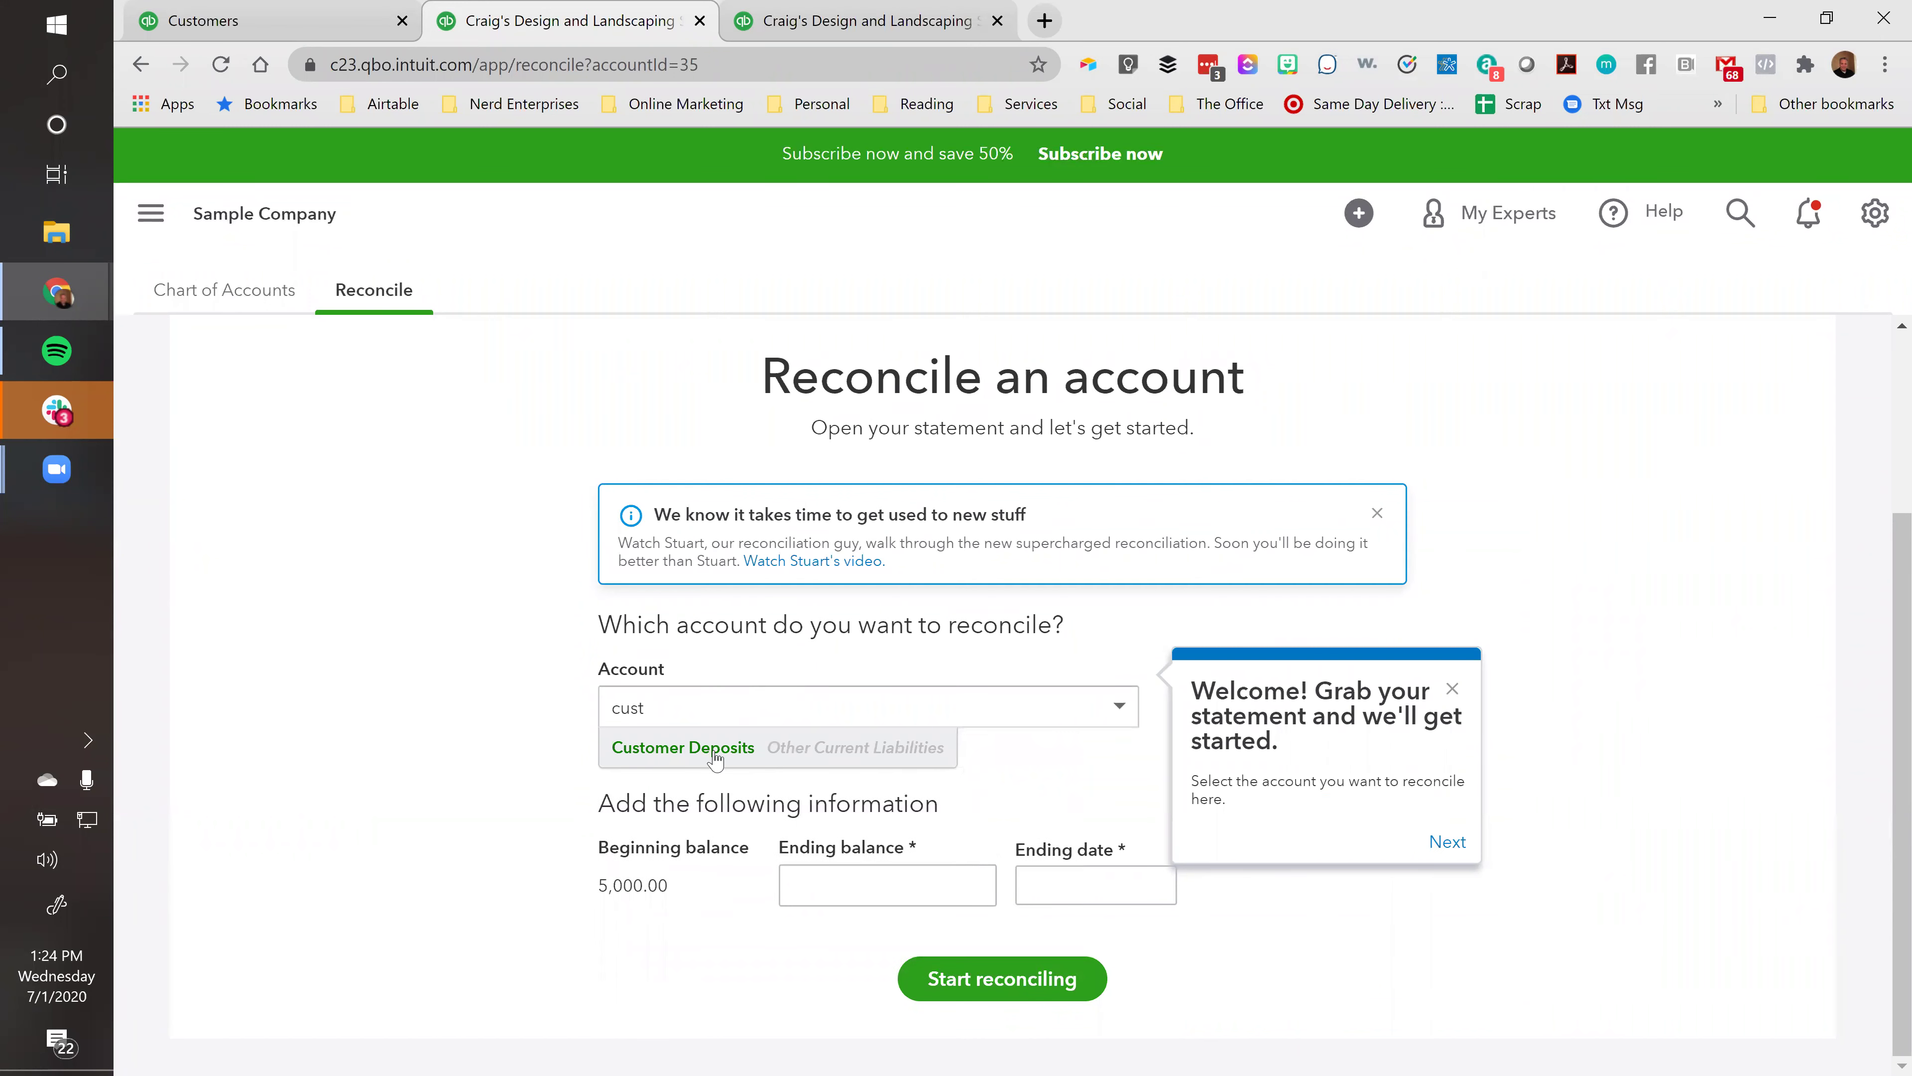
{"action": "left_click", "coordinate": [759, 761]}
- Keep the ending balance at 0.00, set the statement ending date to 07/31/2020, and start reconciling
{"action": "left_click", "coordinate": [895, 891]}
{"action": "left_click", "coordinate": [574, 832]}
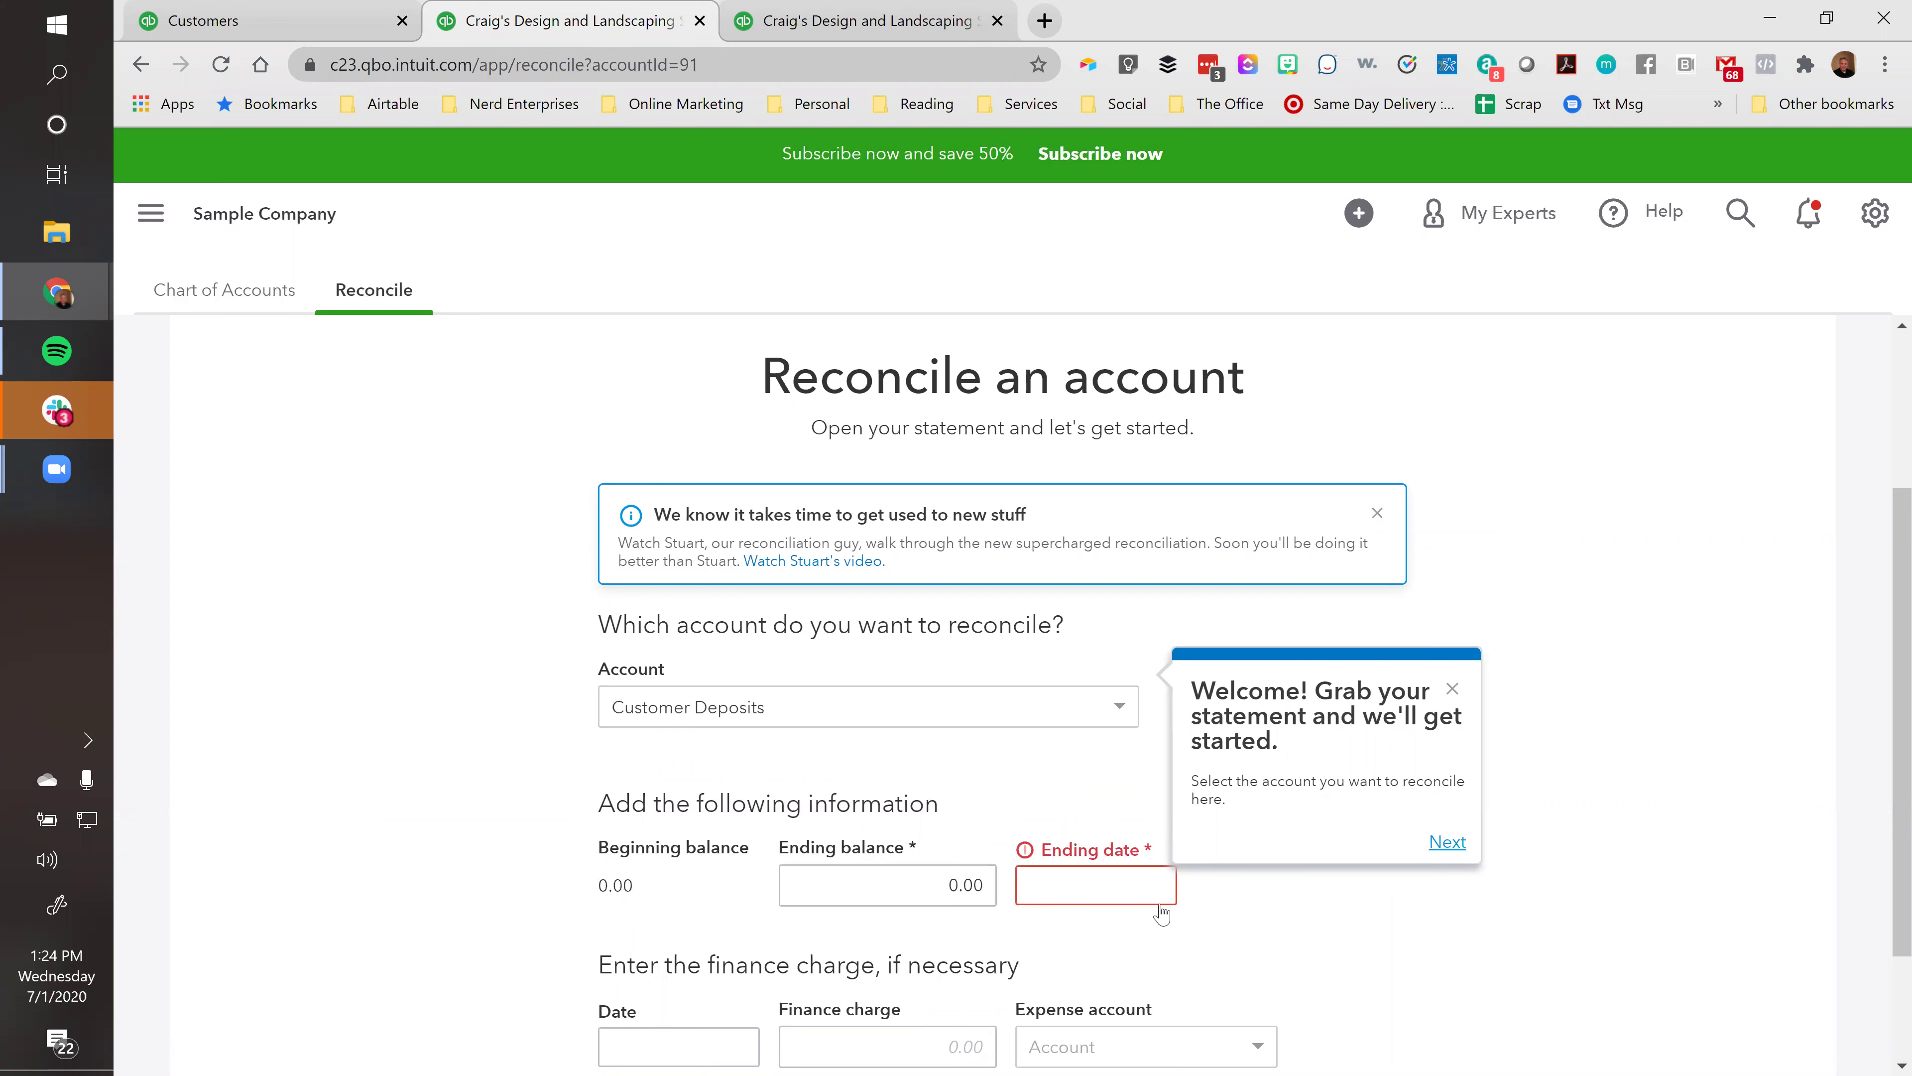
{"action": "left_click", "coordinate": [1105, 883]}
{"action": "type", "text": "07"}
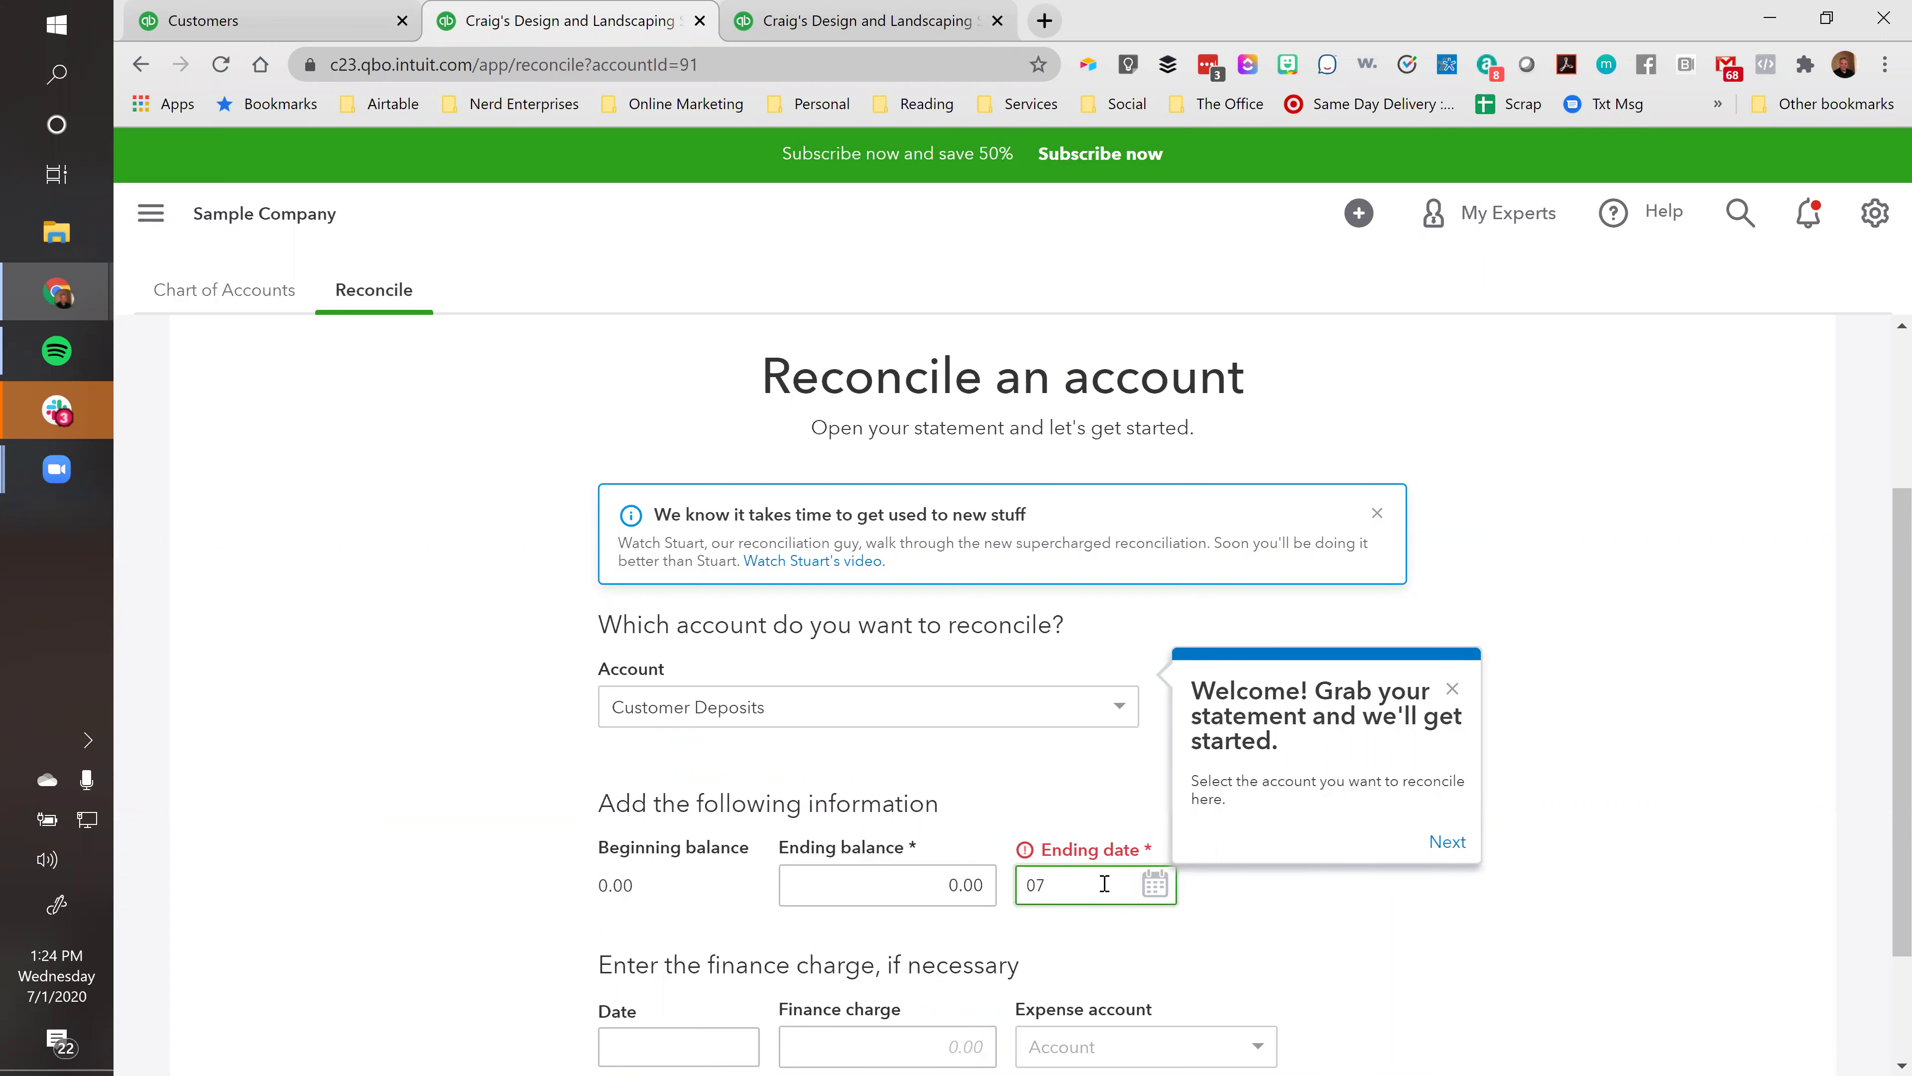
{"action": "type", "text": "31"}
{"action": "key", "text": "Tab"}
{"action": "scroll", "coordinate": [1038, 942], "scroll_direction": "down", "scroll_amount": 3}
{"action": "left_click", "coordinate": [1031, 983]}
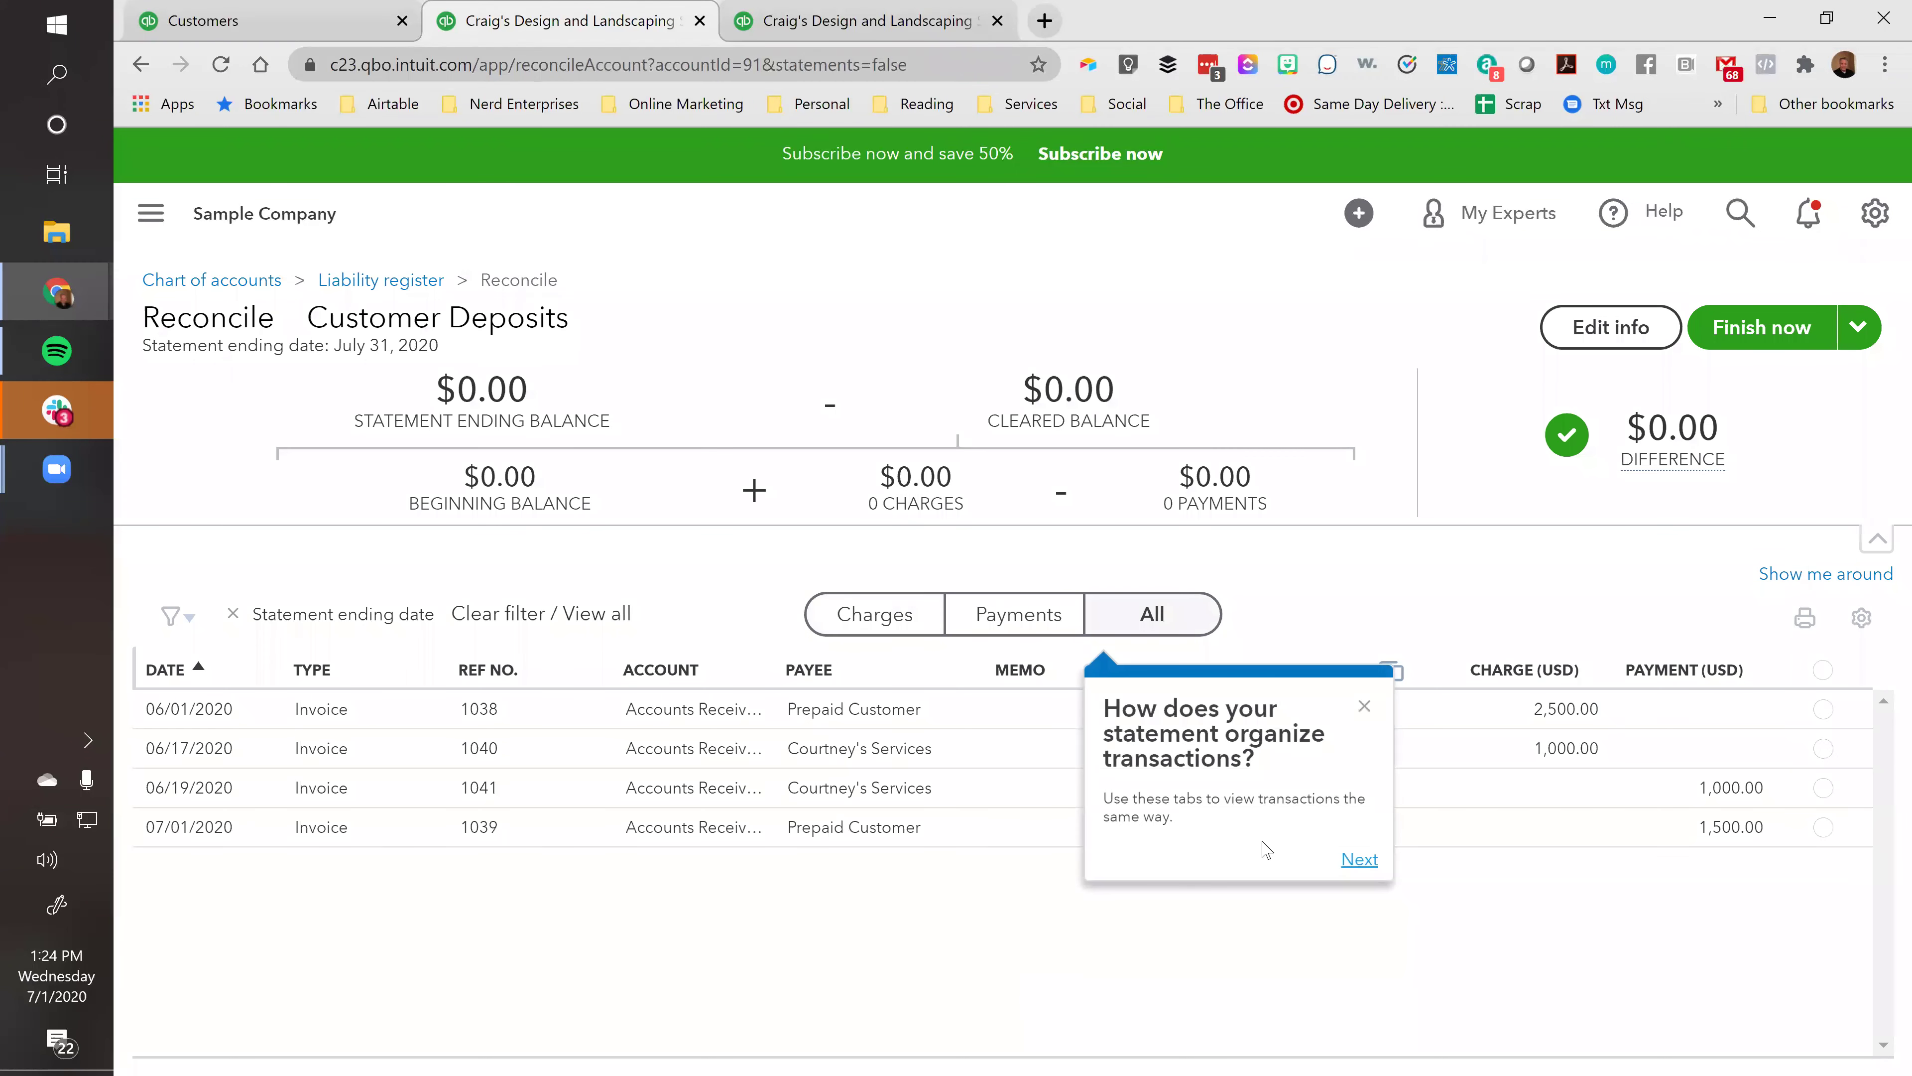
- Dismiss the reconciliation tour tips and stop them from showing again
{"action": "left_click", "coordinate": [1359, 859]}
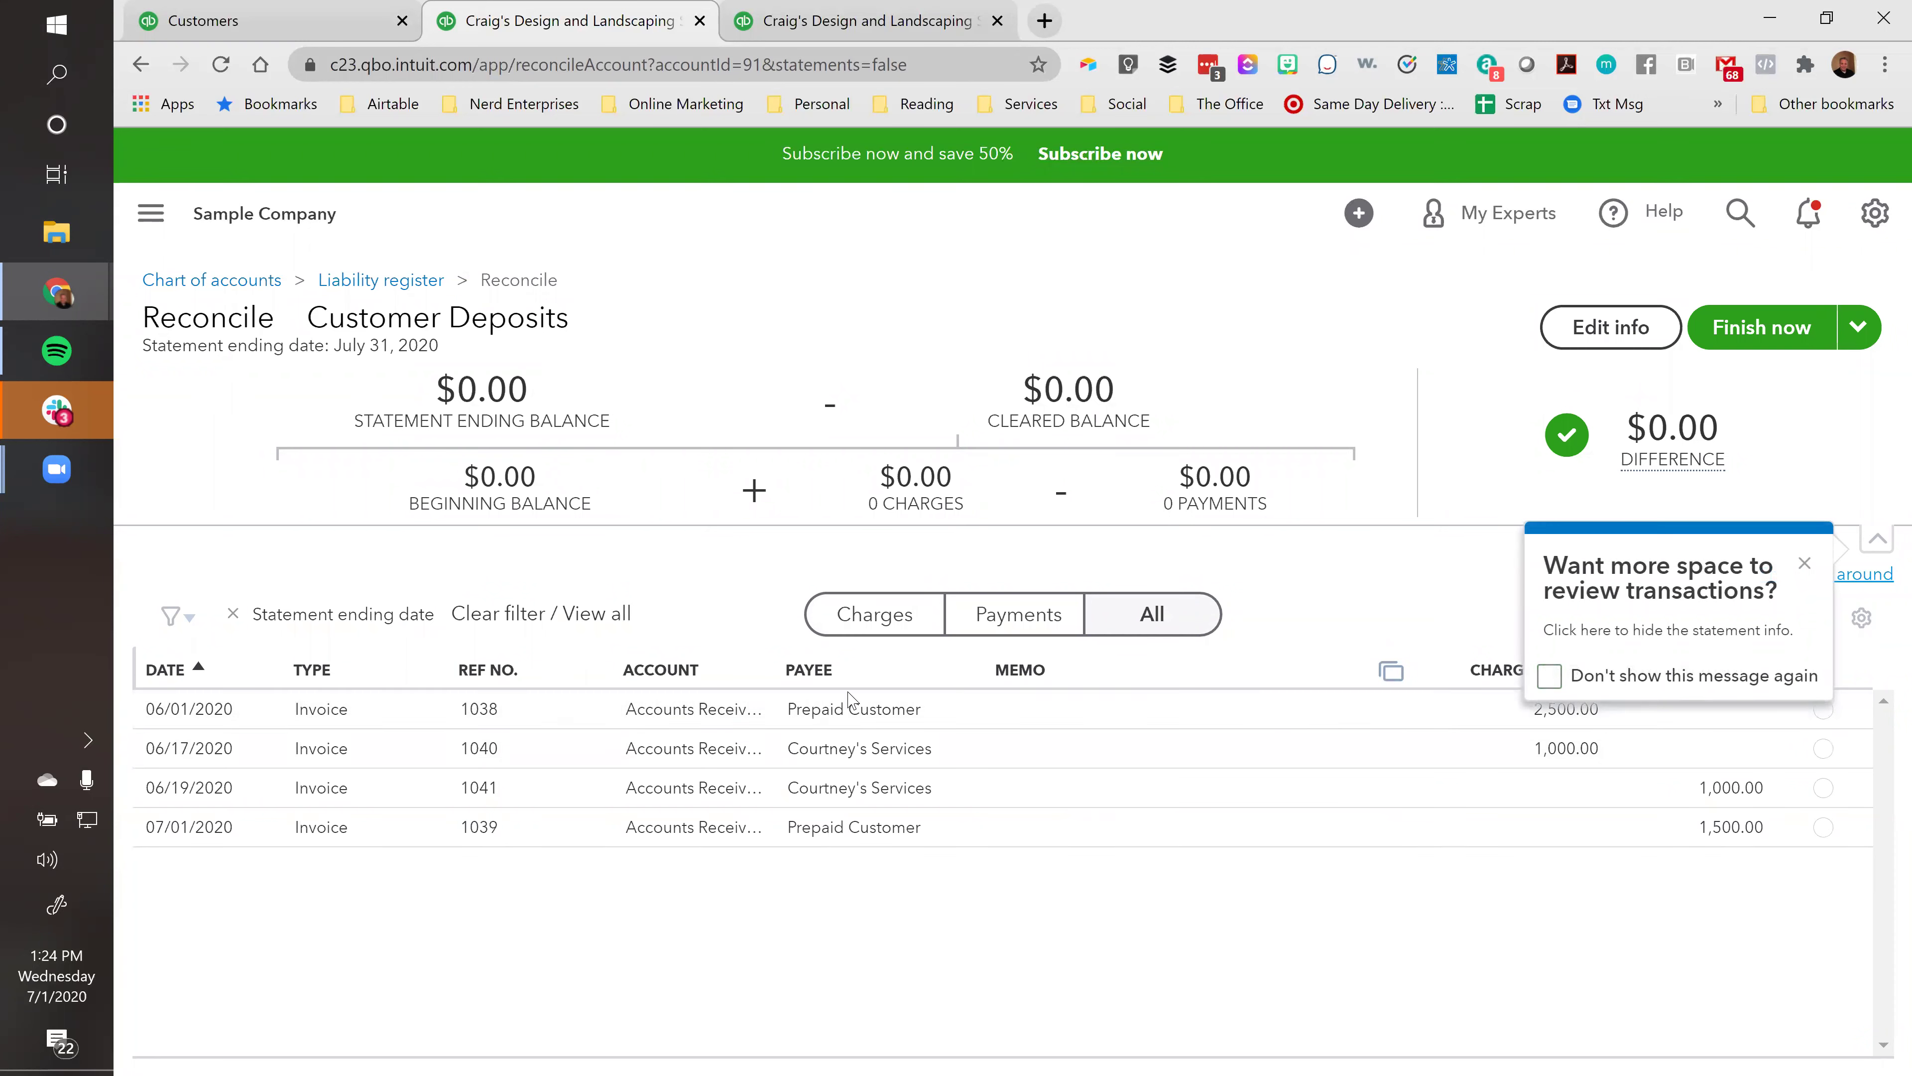
{"action": "left_click", "coordinate": [1805, 563]}
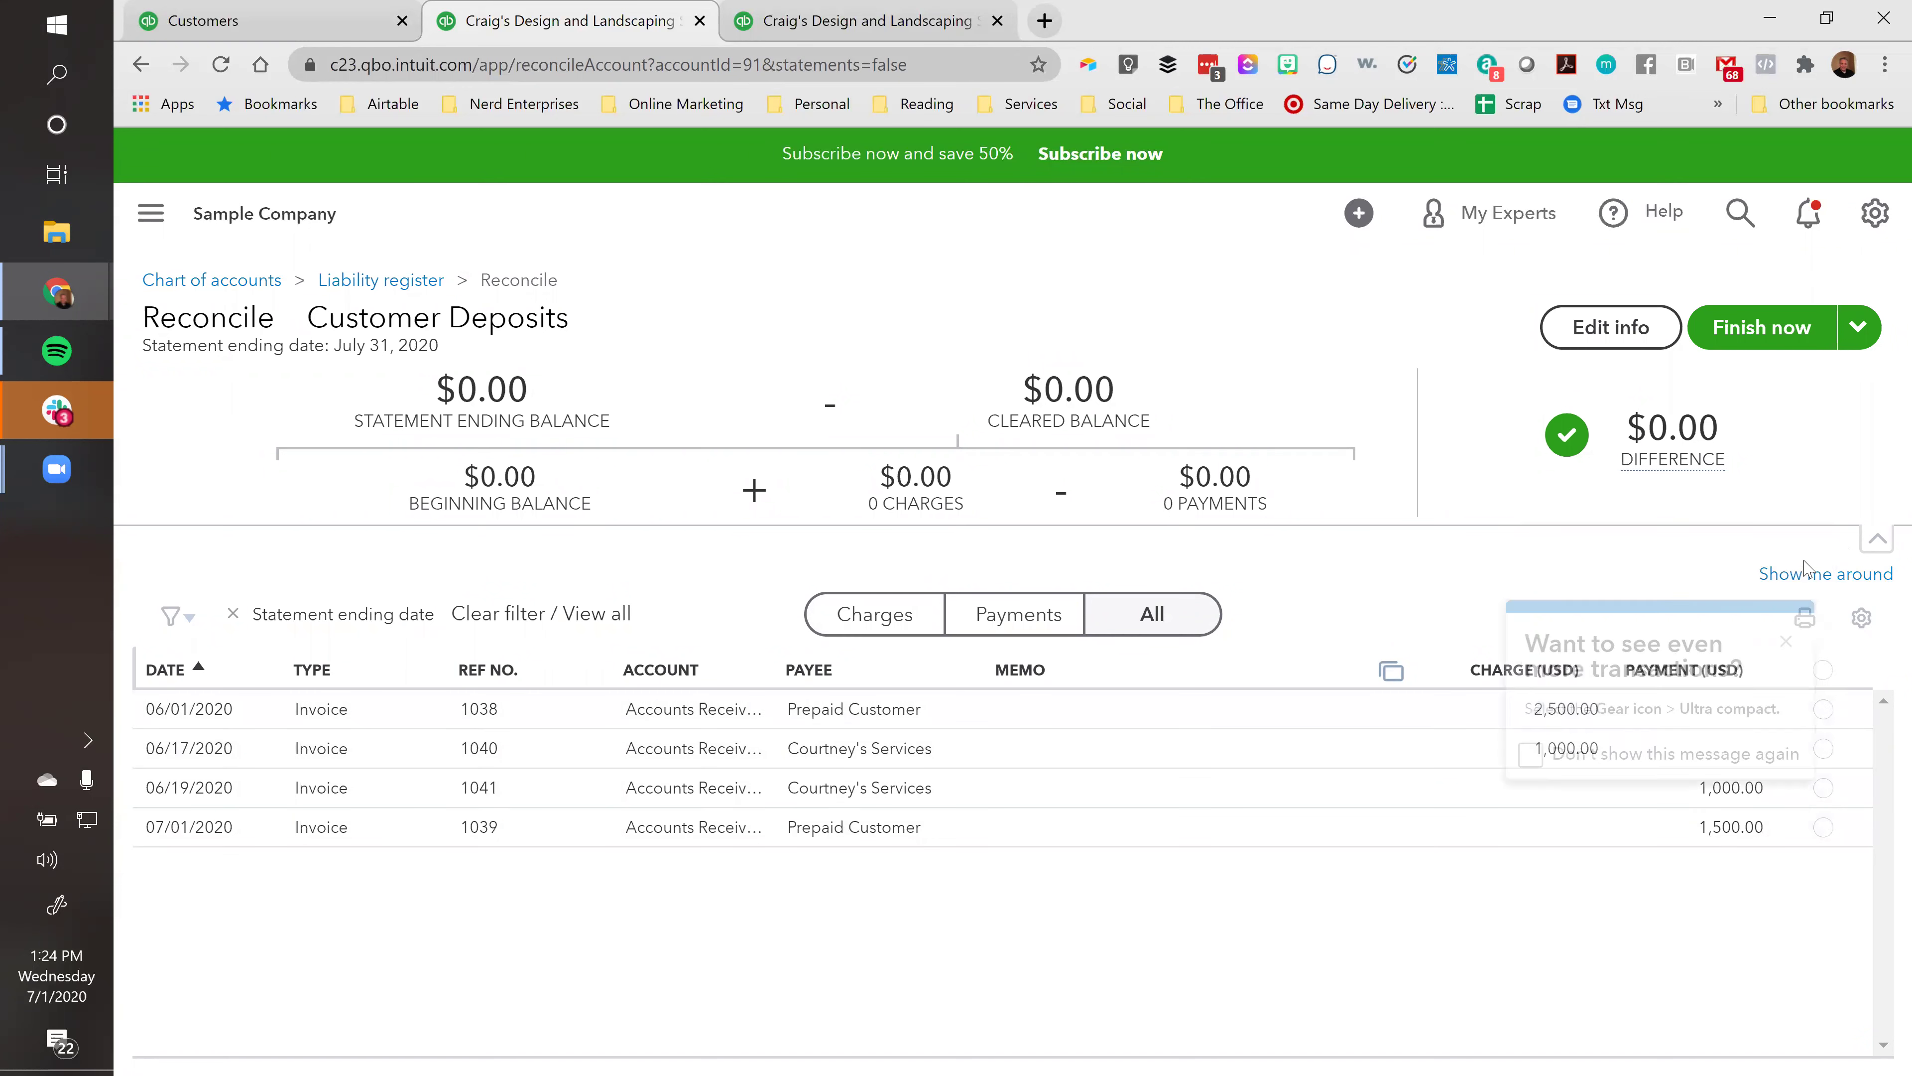
{"action": "left_click", "coordinate": [1530, 754]}
{"action": "left_click", "coordinate": [1787, 643]}
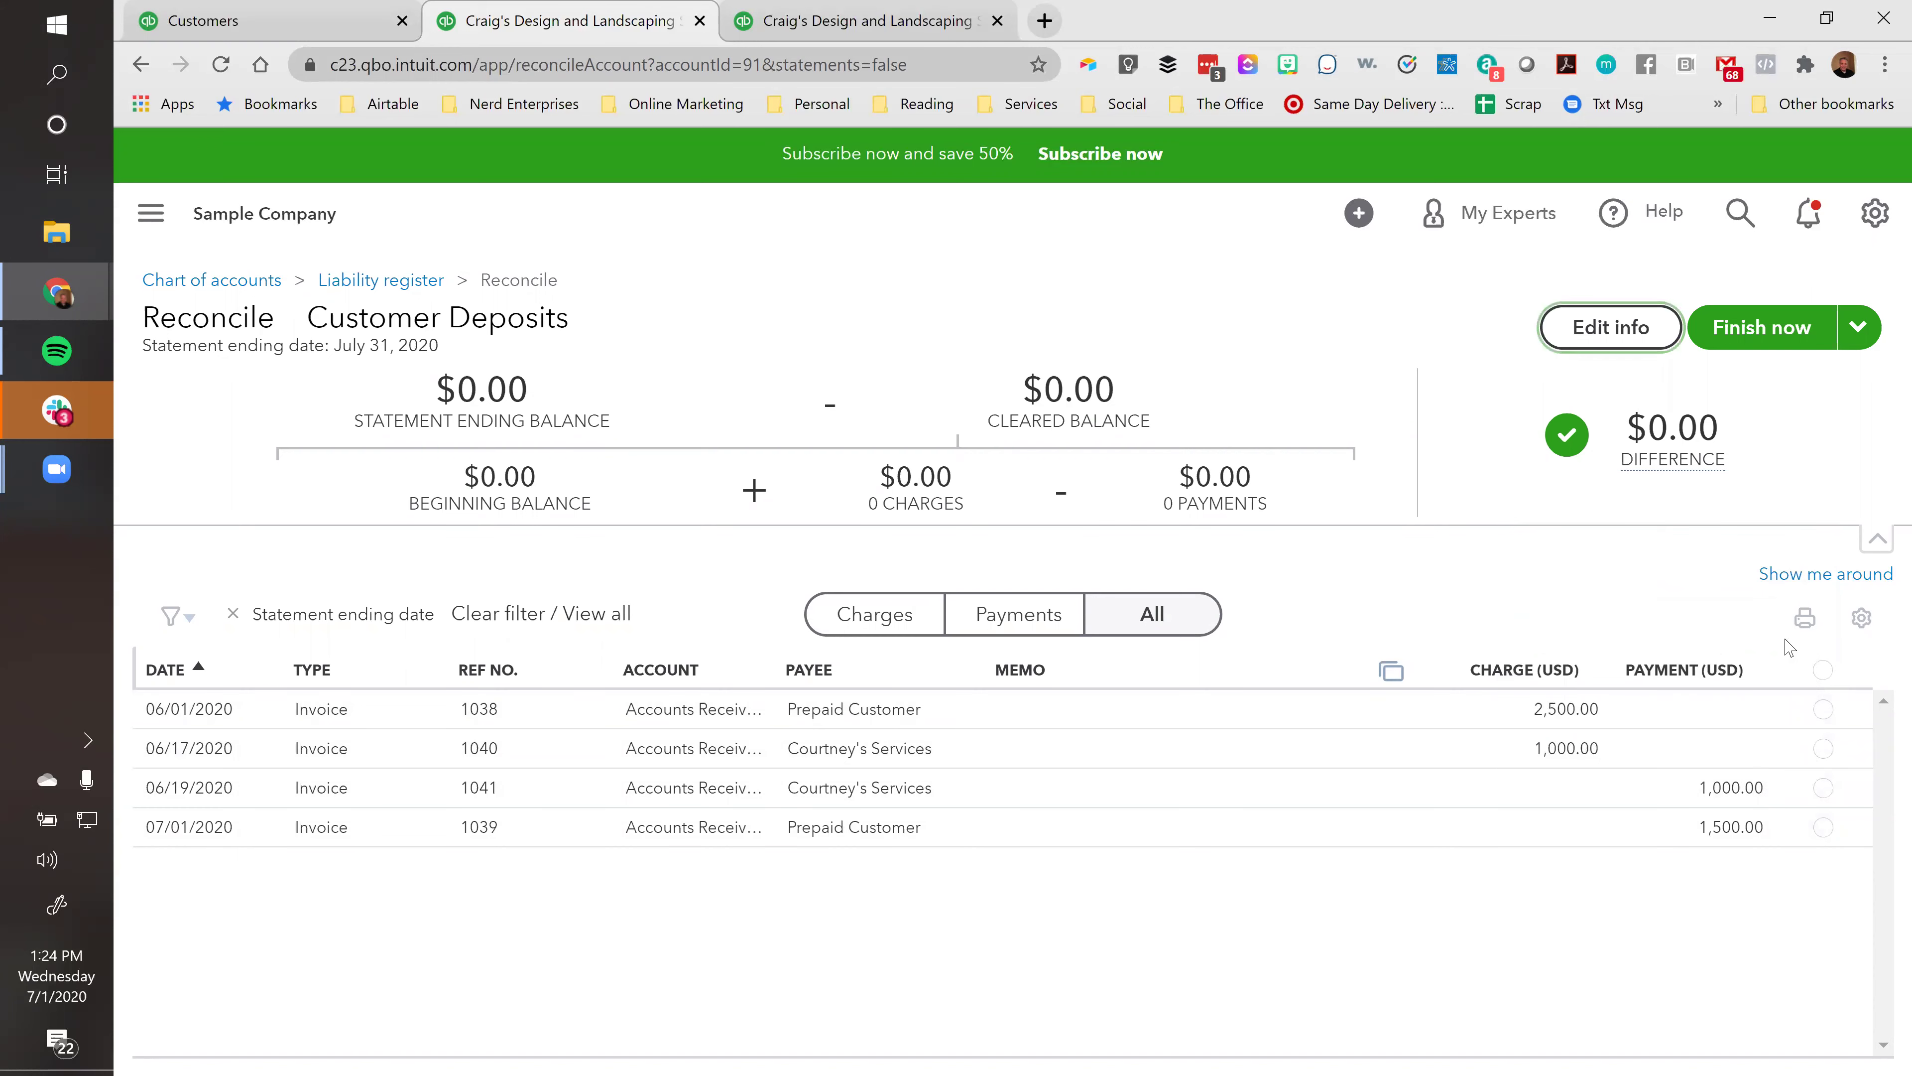
- Mark invoices 1040 and 1041 as cleared, then finish and close the reconciliation
{"action": "left_click", "coordinate": [1824, 749]}
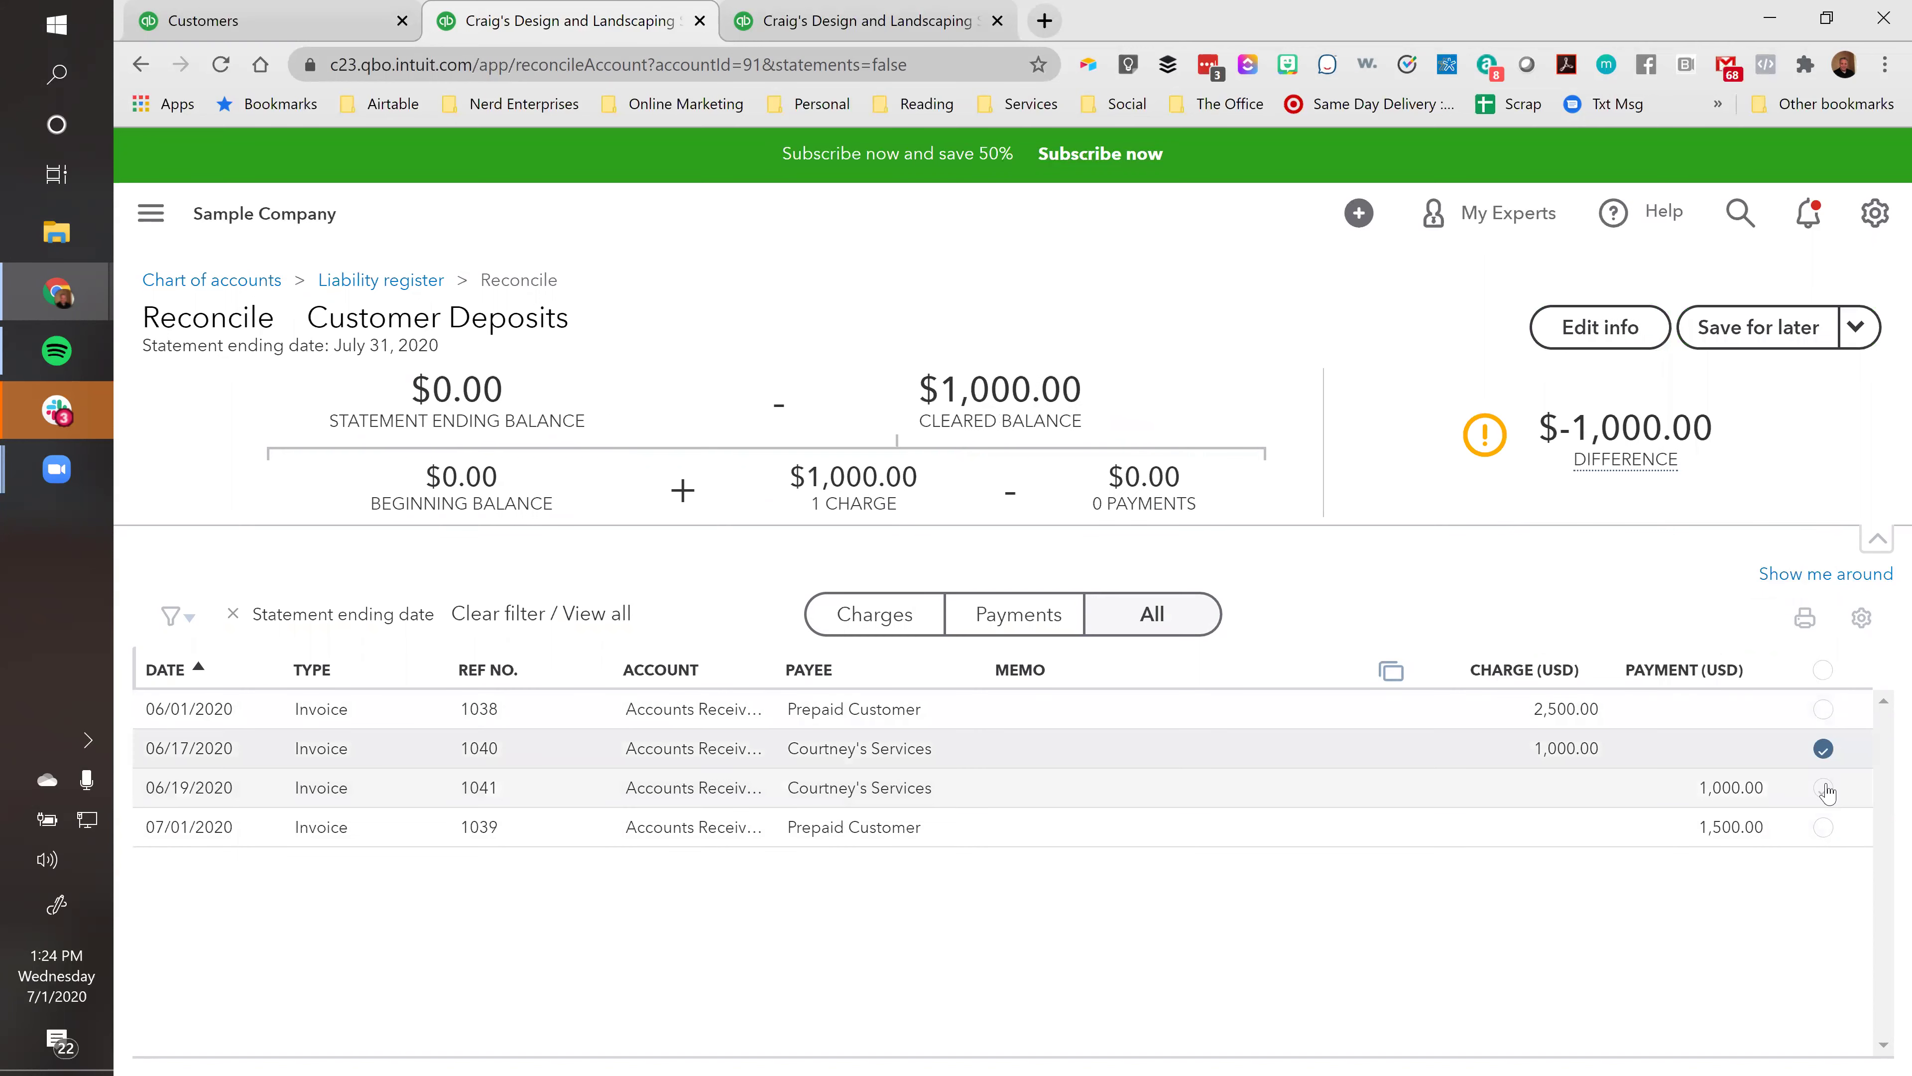
{"action": "left_click", "coordinate": [1825, 790]}
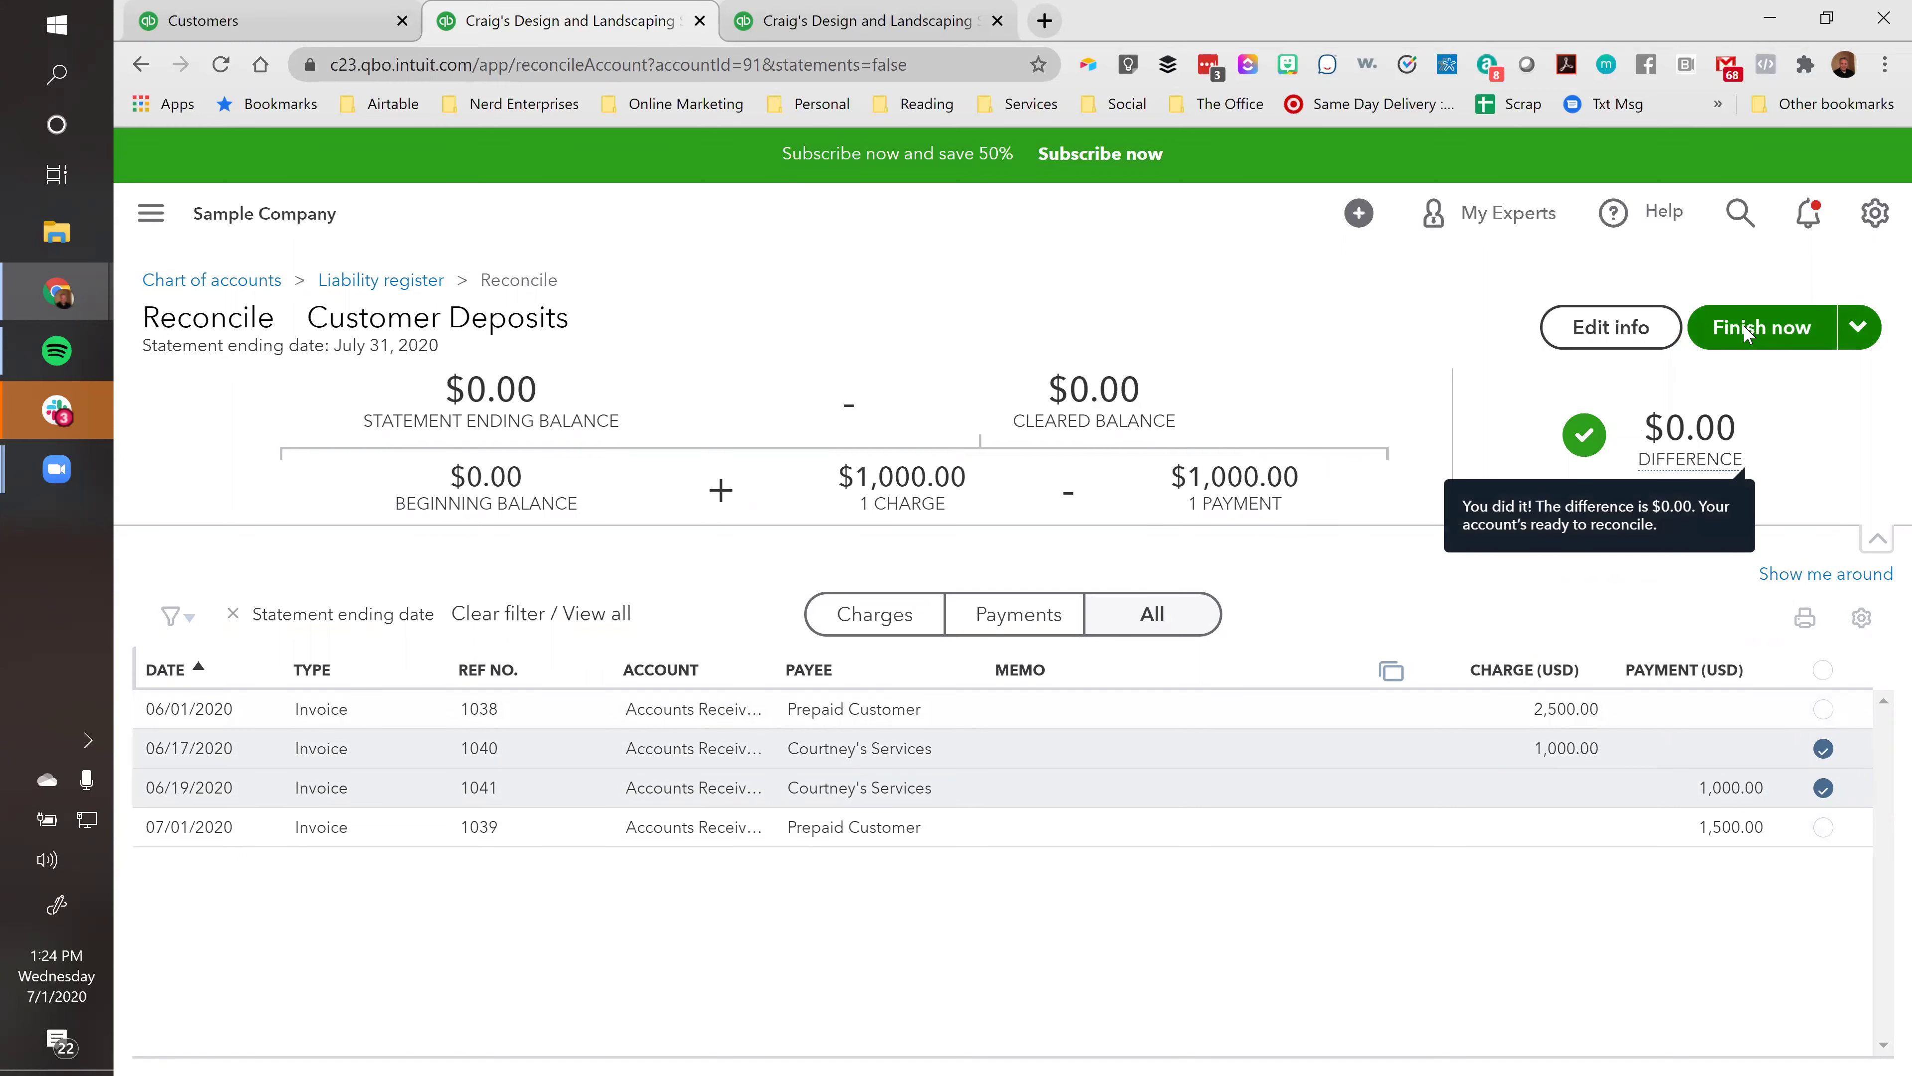
{"action": "left_click", "coordinate": [1745, 332]}
{"action": "left_click", "coordinate": [1305, 801]}
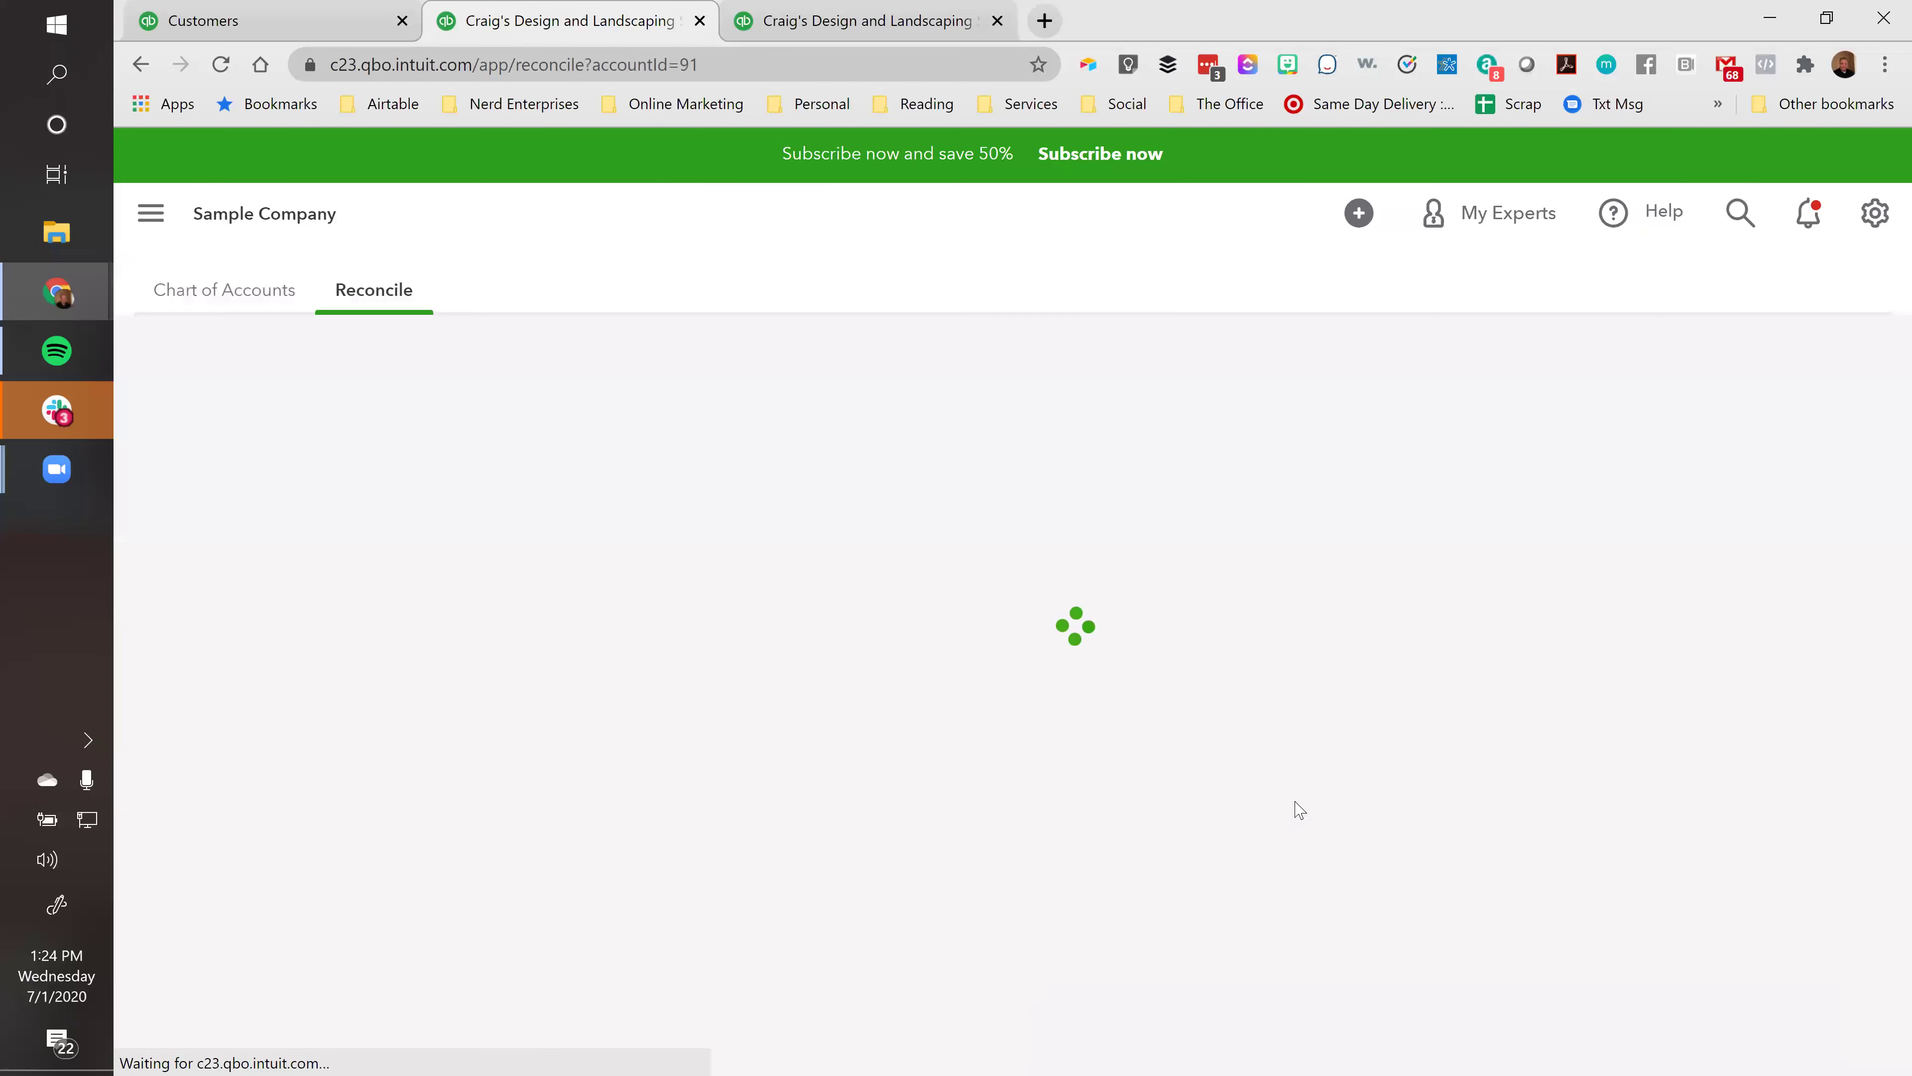
{"action": "left_click", "coordinate": [832, 26]}
- Open the Customer Deposits custom report from the Reports list
{"action": "left_click", "coordinate": [655, 21]}
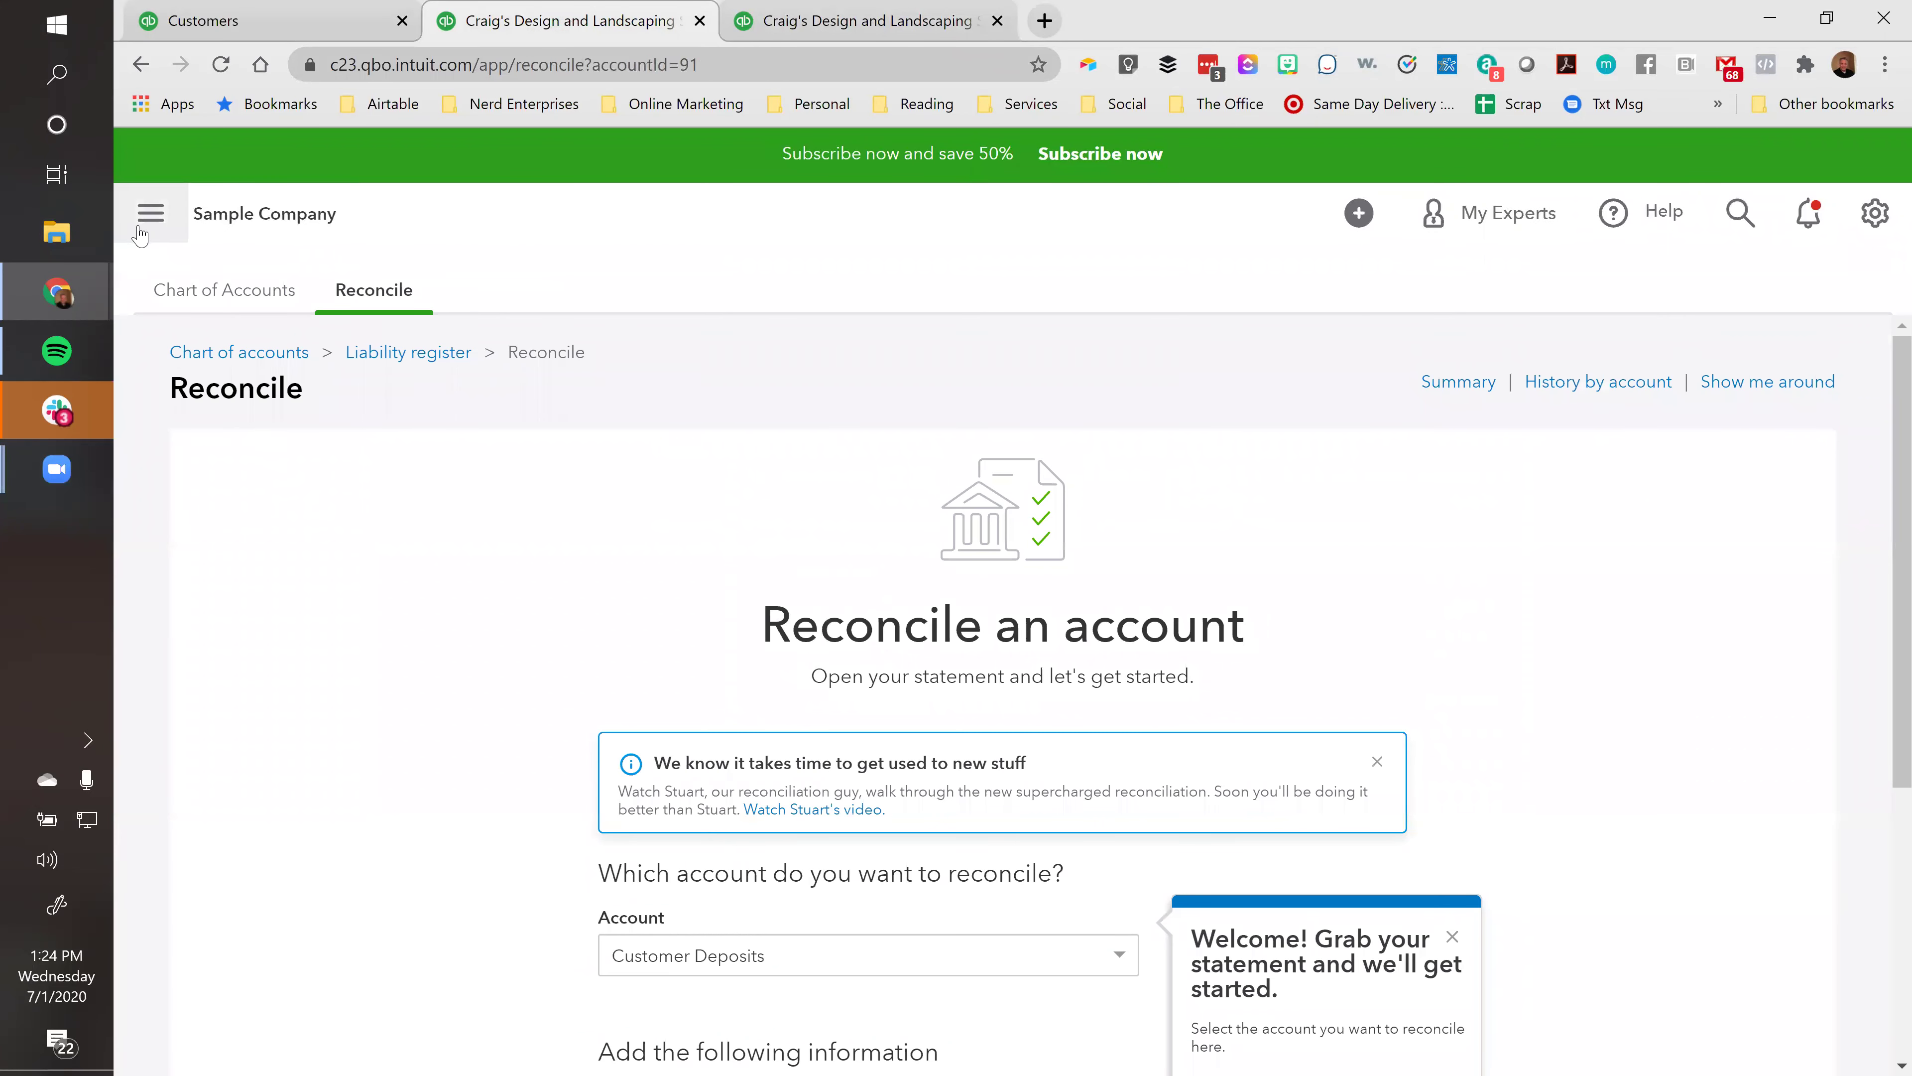
{"action": "left_click", "coordinate": [142, 229]}
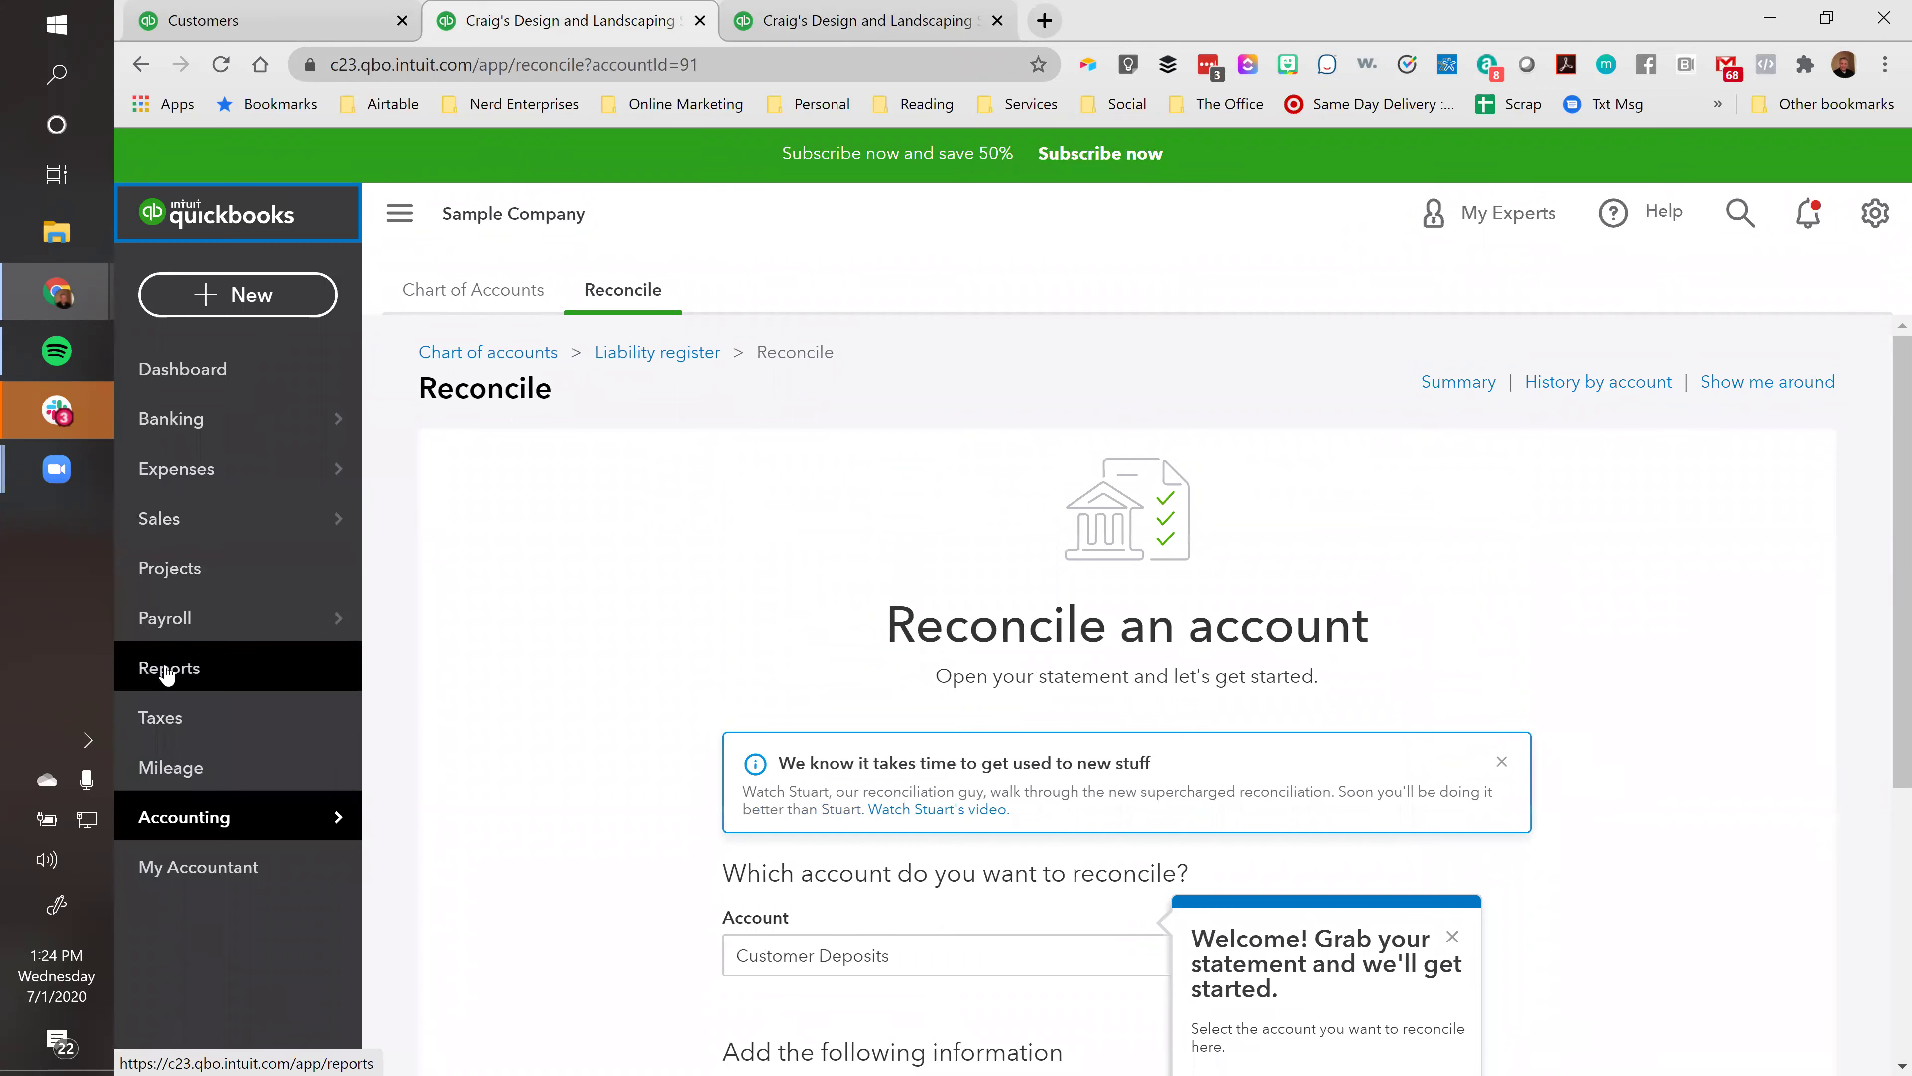
{"action": "left_click", "coordinate": [166, 670]}
{"action": "left_click", "coordinate": [544, 646]}
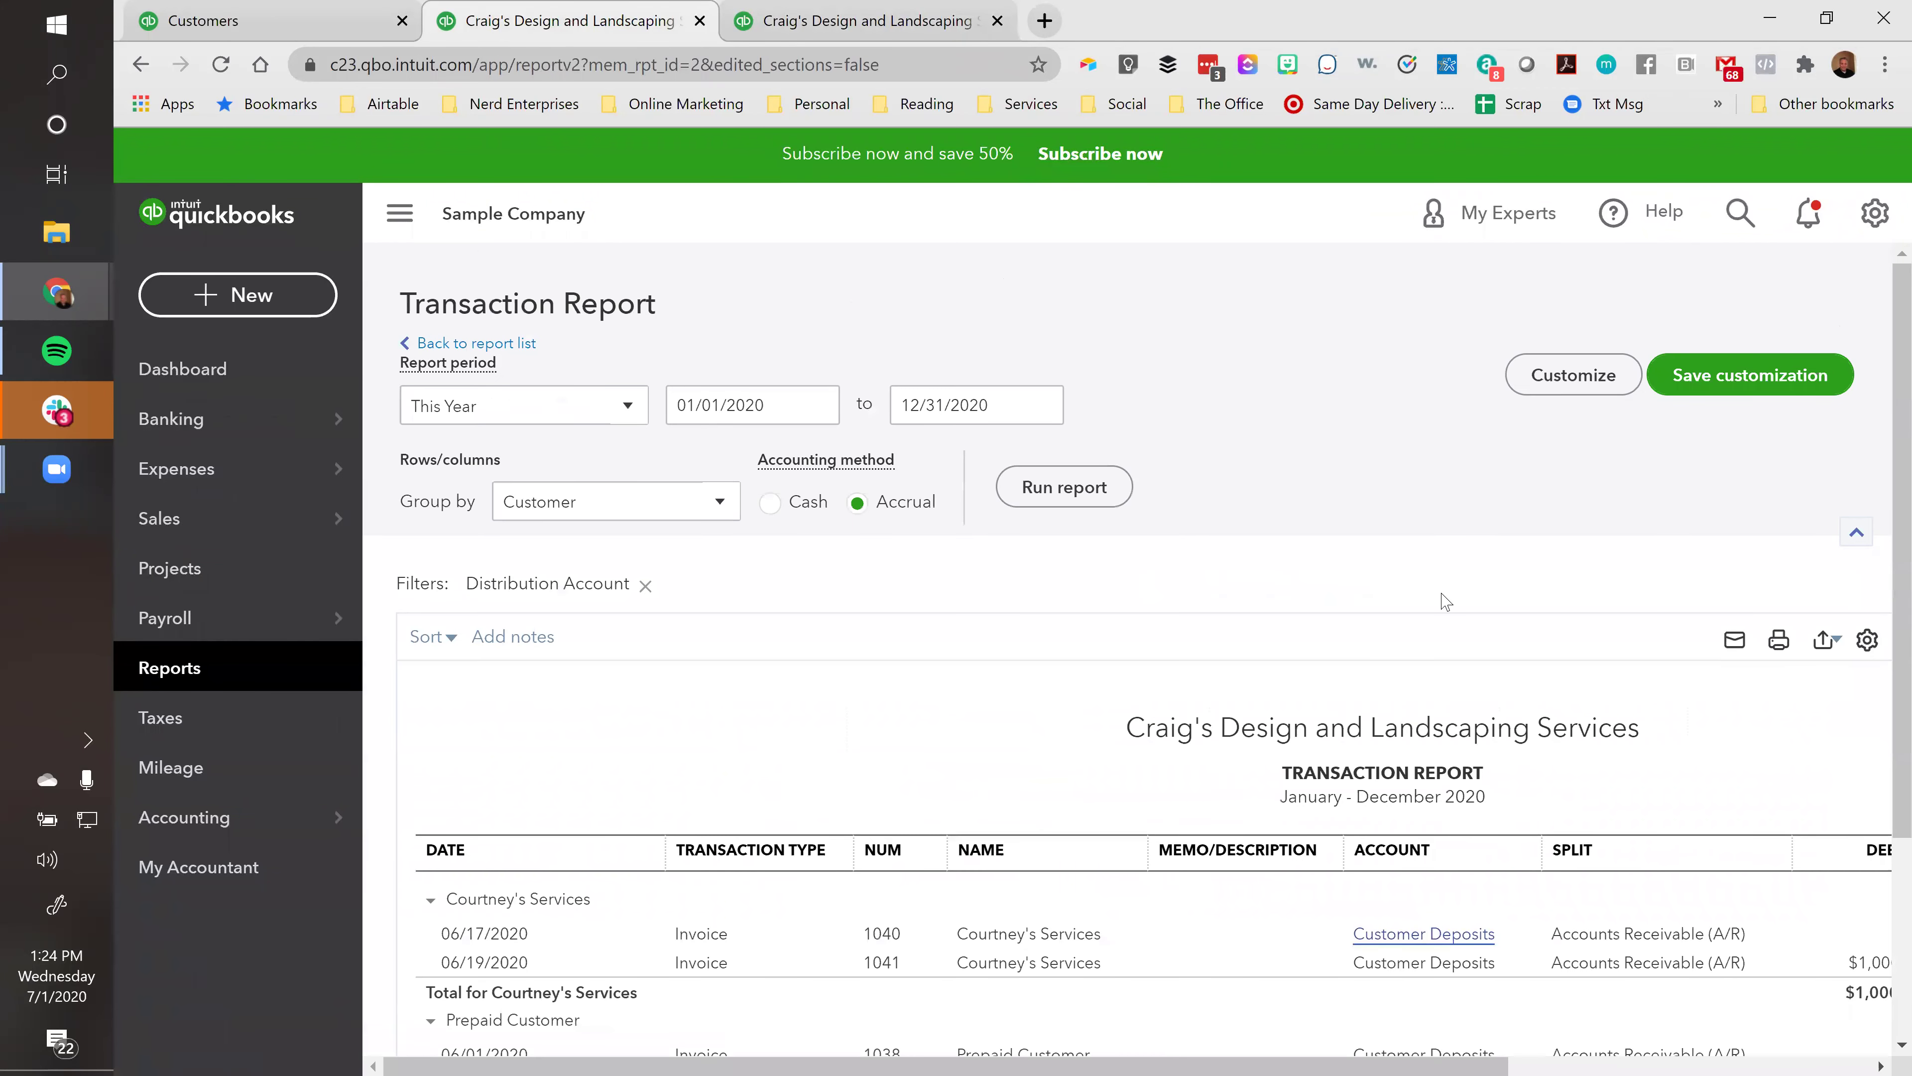
- Add a Cleared filter set to Uncleared and rerun the report
{"action": "left_click", "coordinate": [1581, 381]}
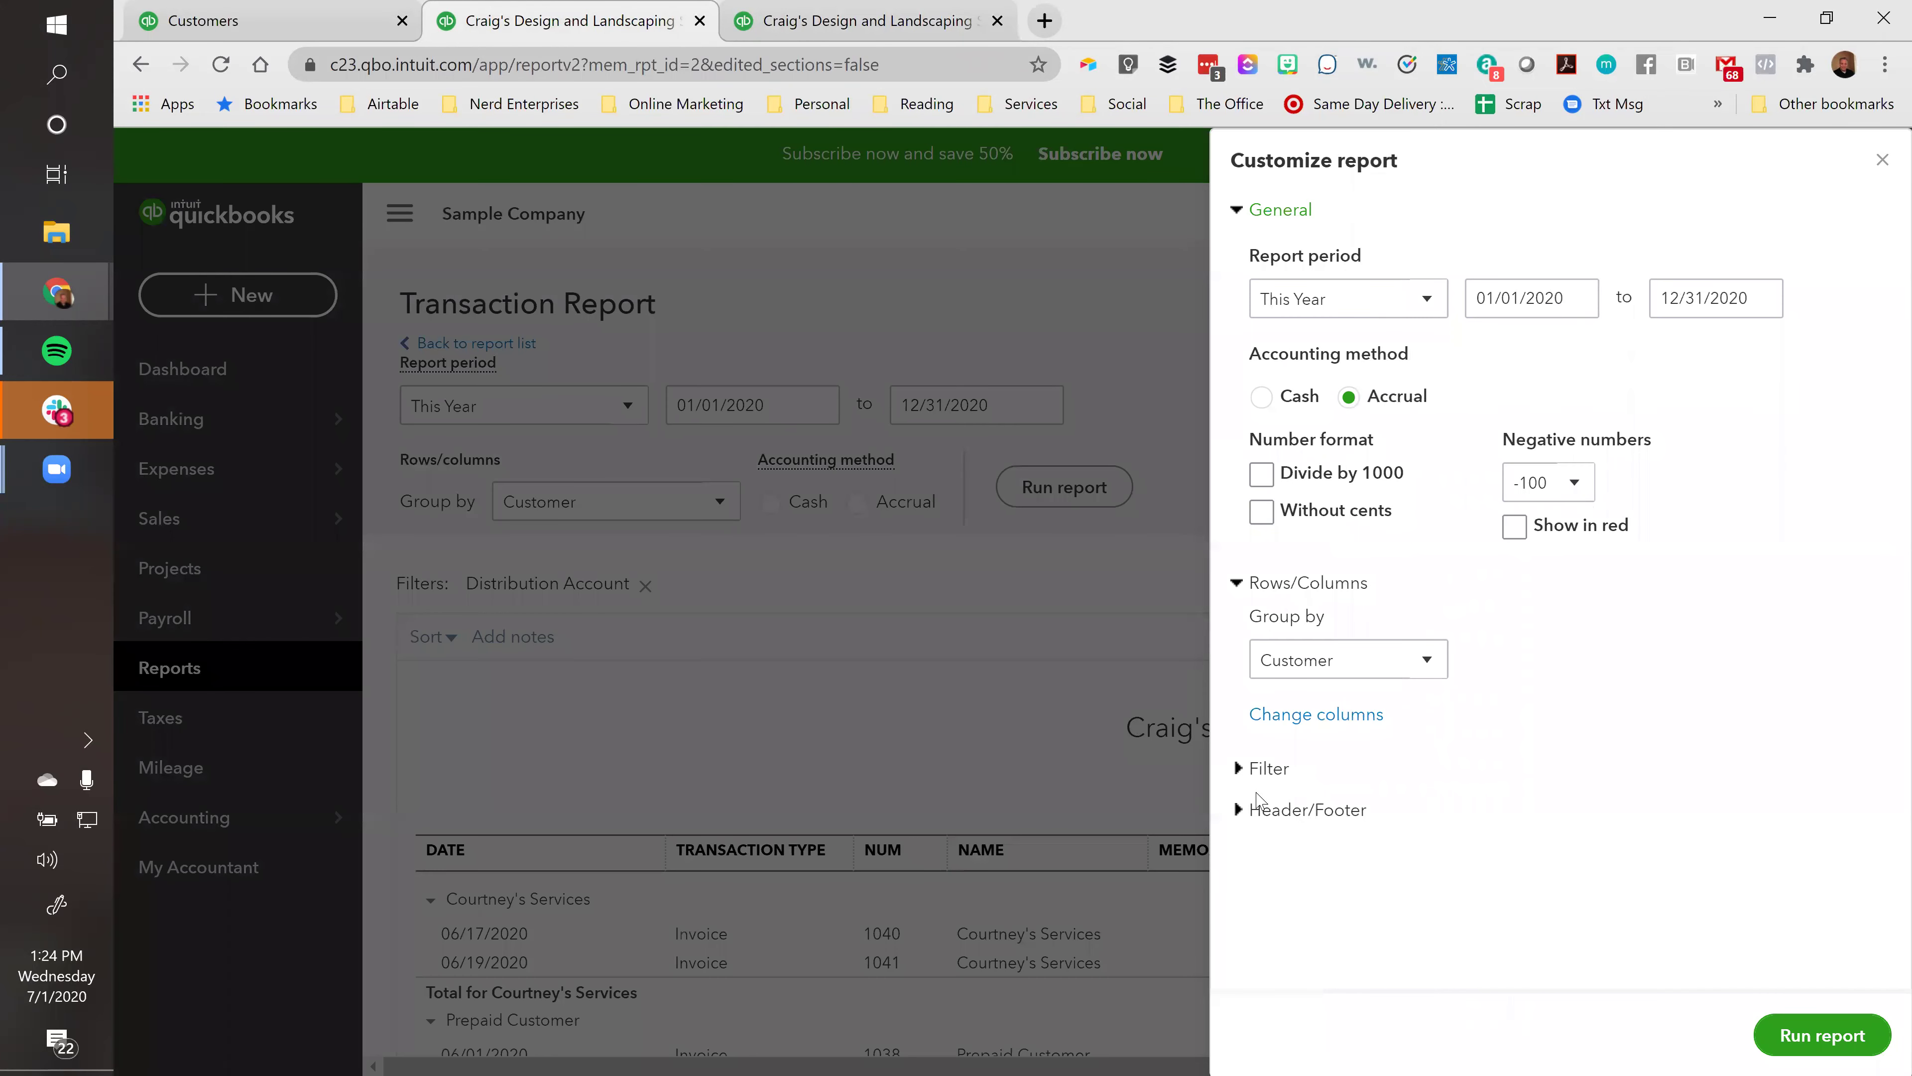
{"action": "left_click", "coordinate": [1268, 769]}
{"action": "scroll", "coordinate": [1295, 640], "scroll_direction": "down", "scroll_amount": 10}
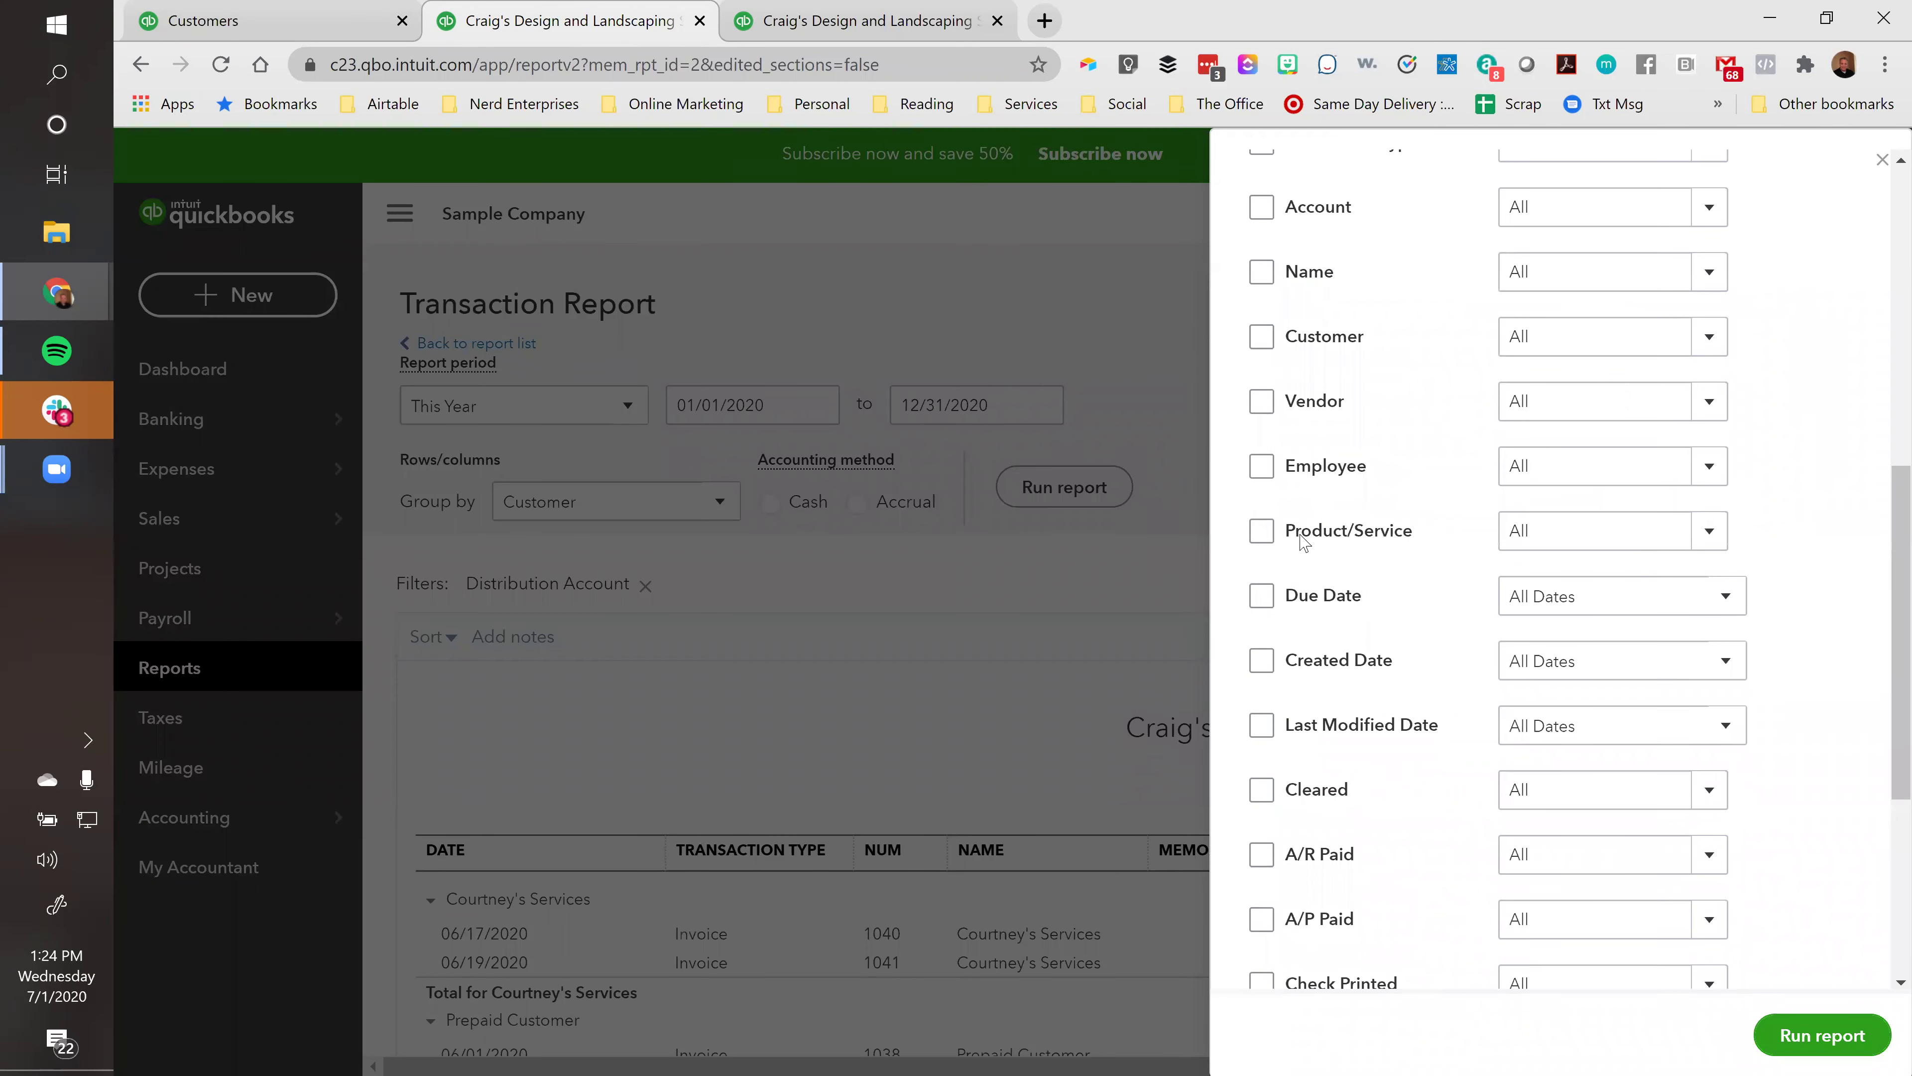
{"action": "left_click", "coordinate": [1272, 794]}
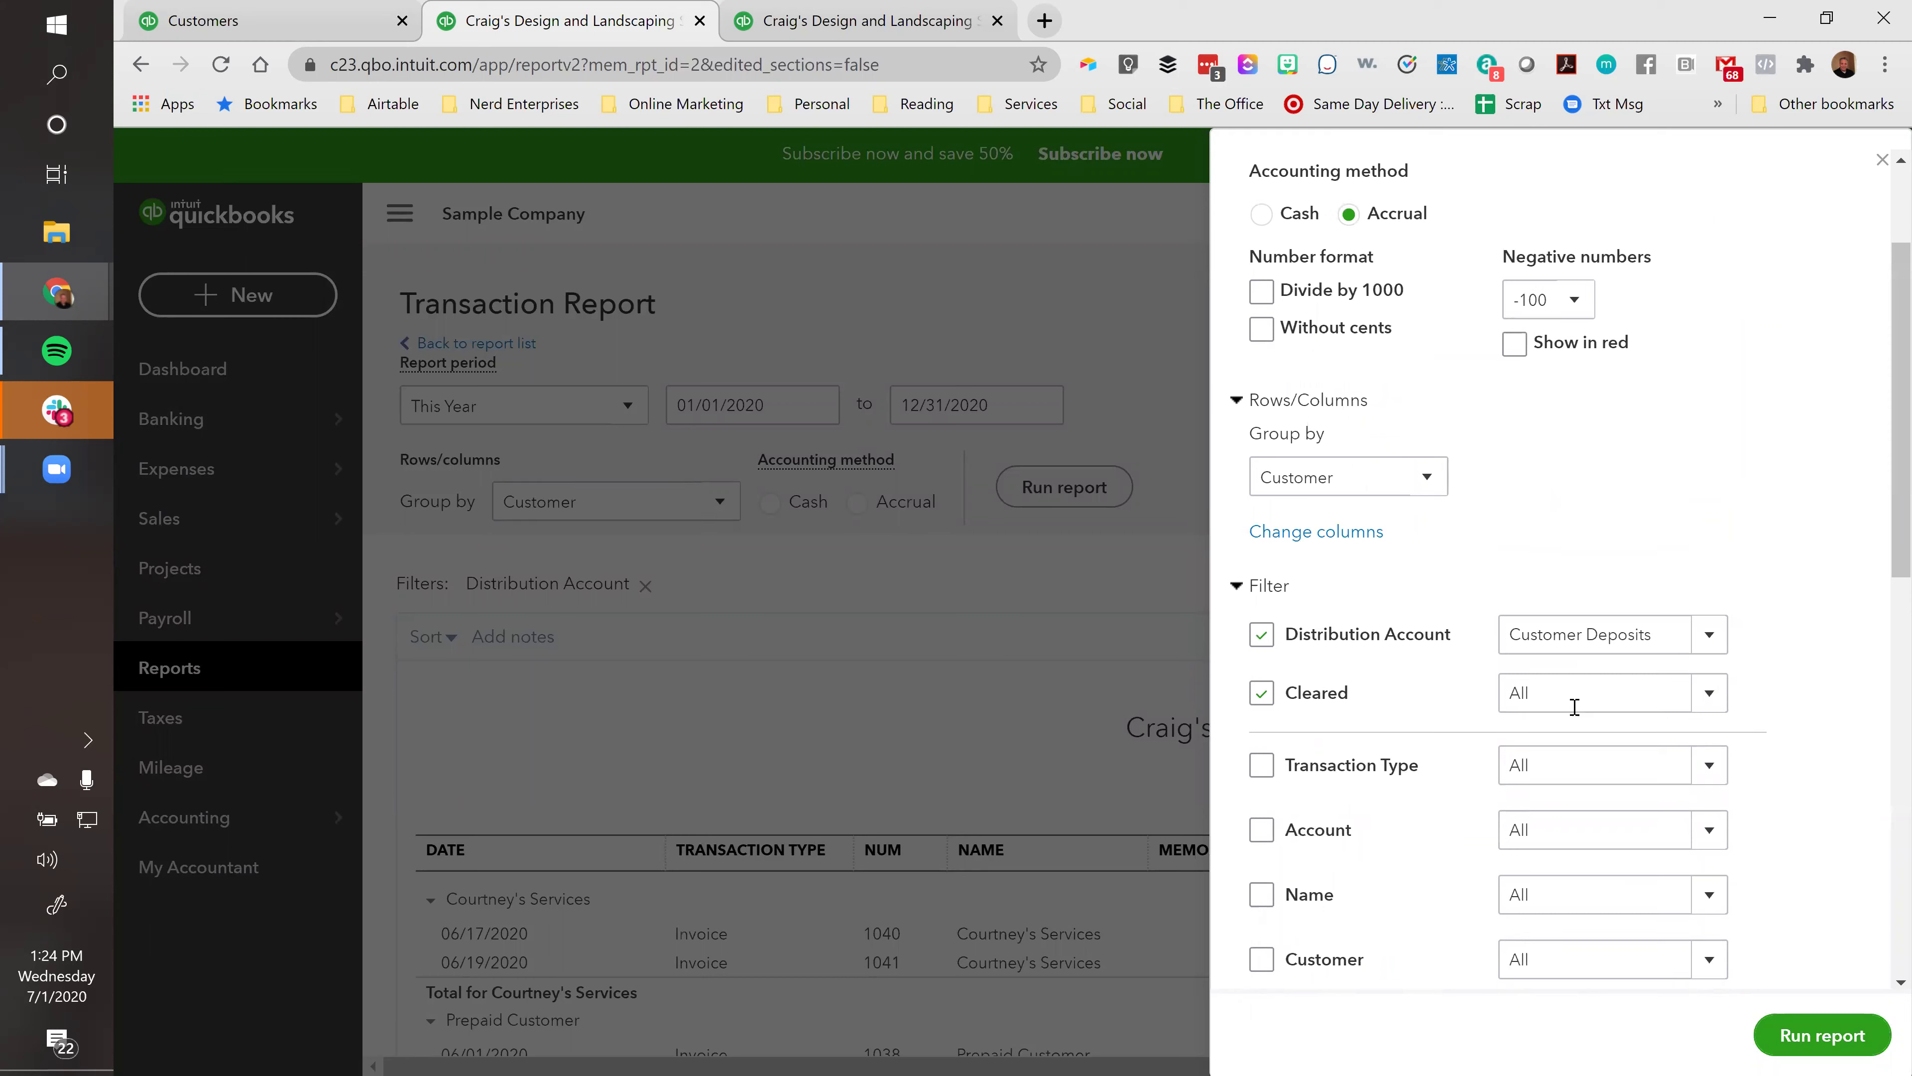
{"action": "left_click", "coordinate": [1706, 704]}
{"action": "left_click", "coordinate": [1543, 822]}
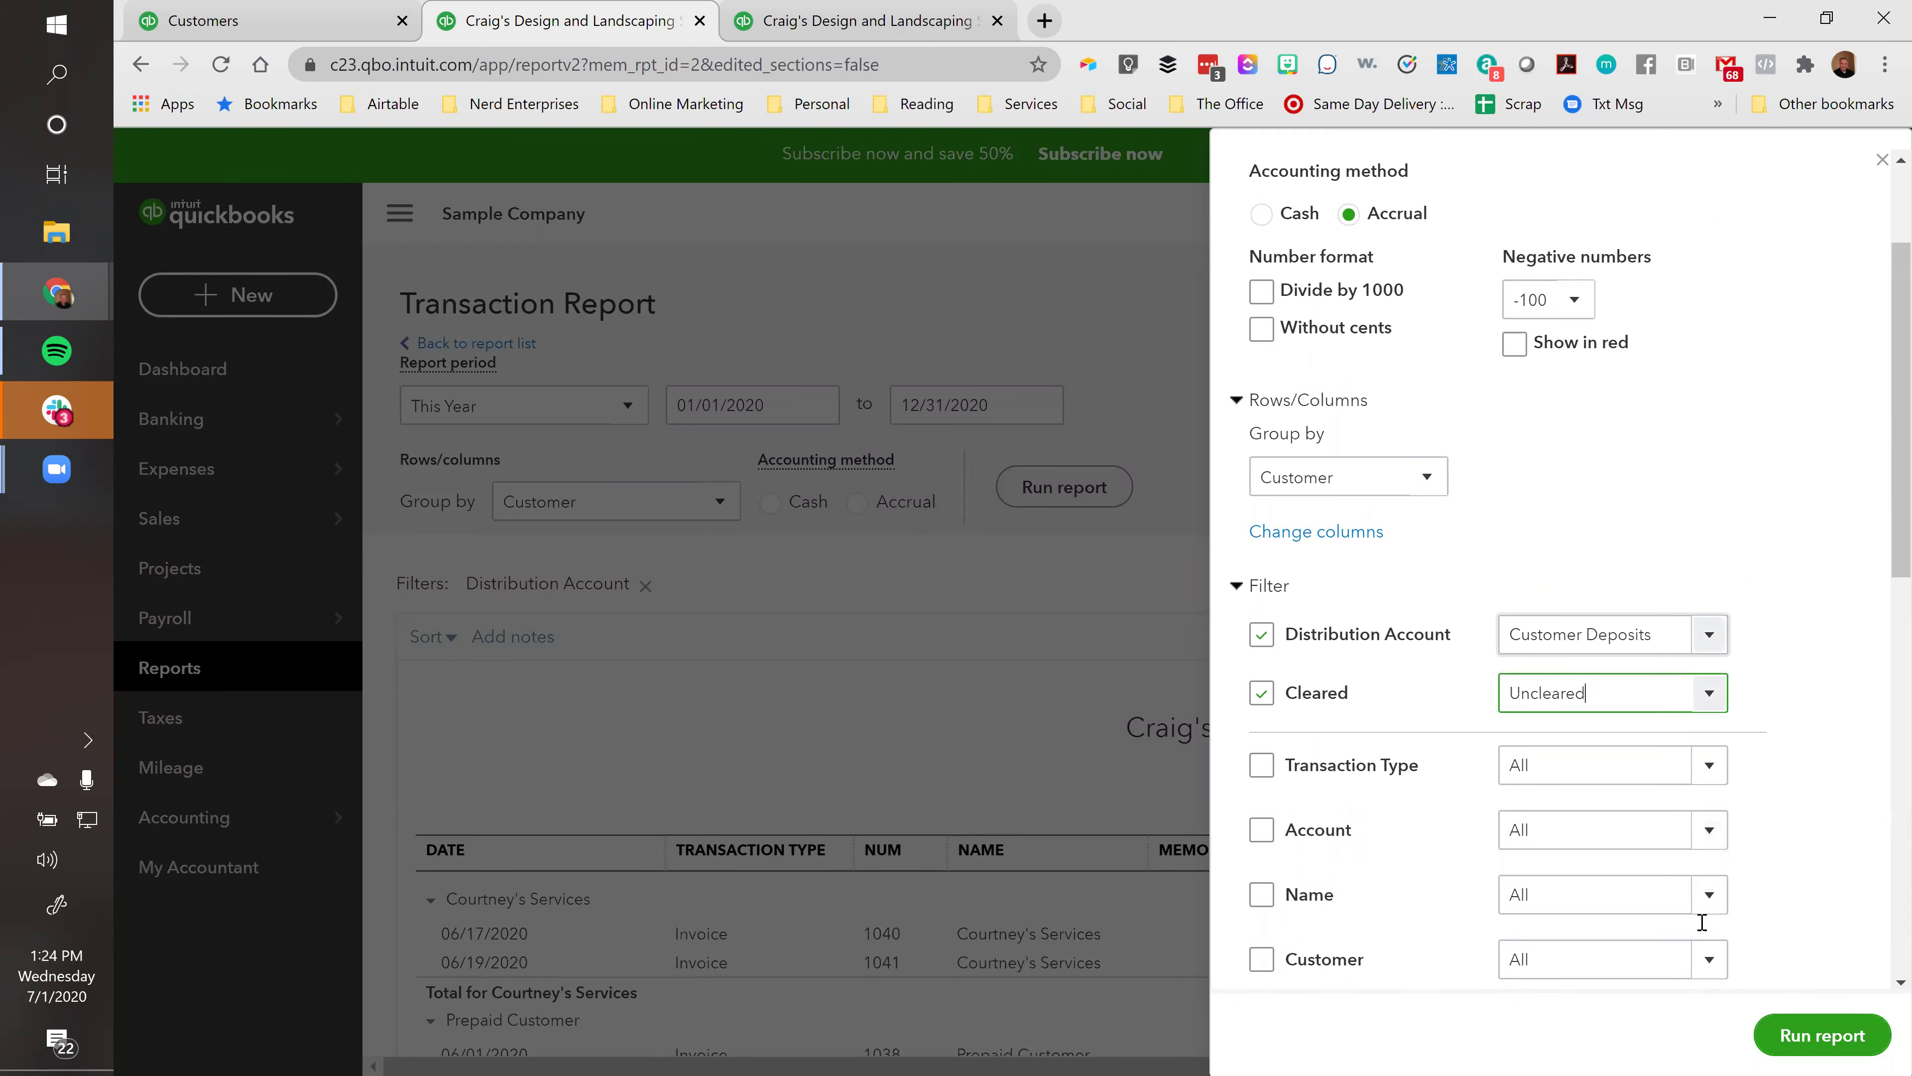
{"action": "left_click", "coordinate": [1801, 1048]}
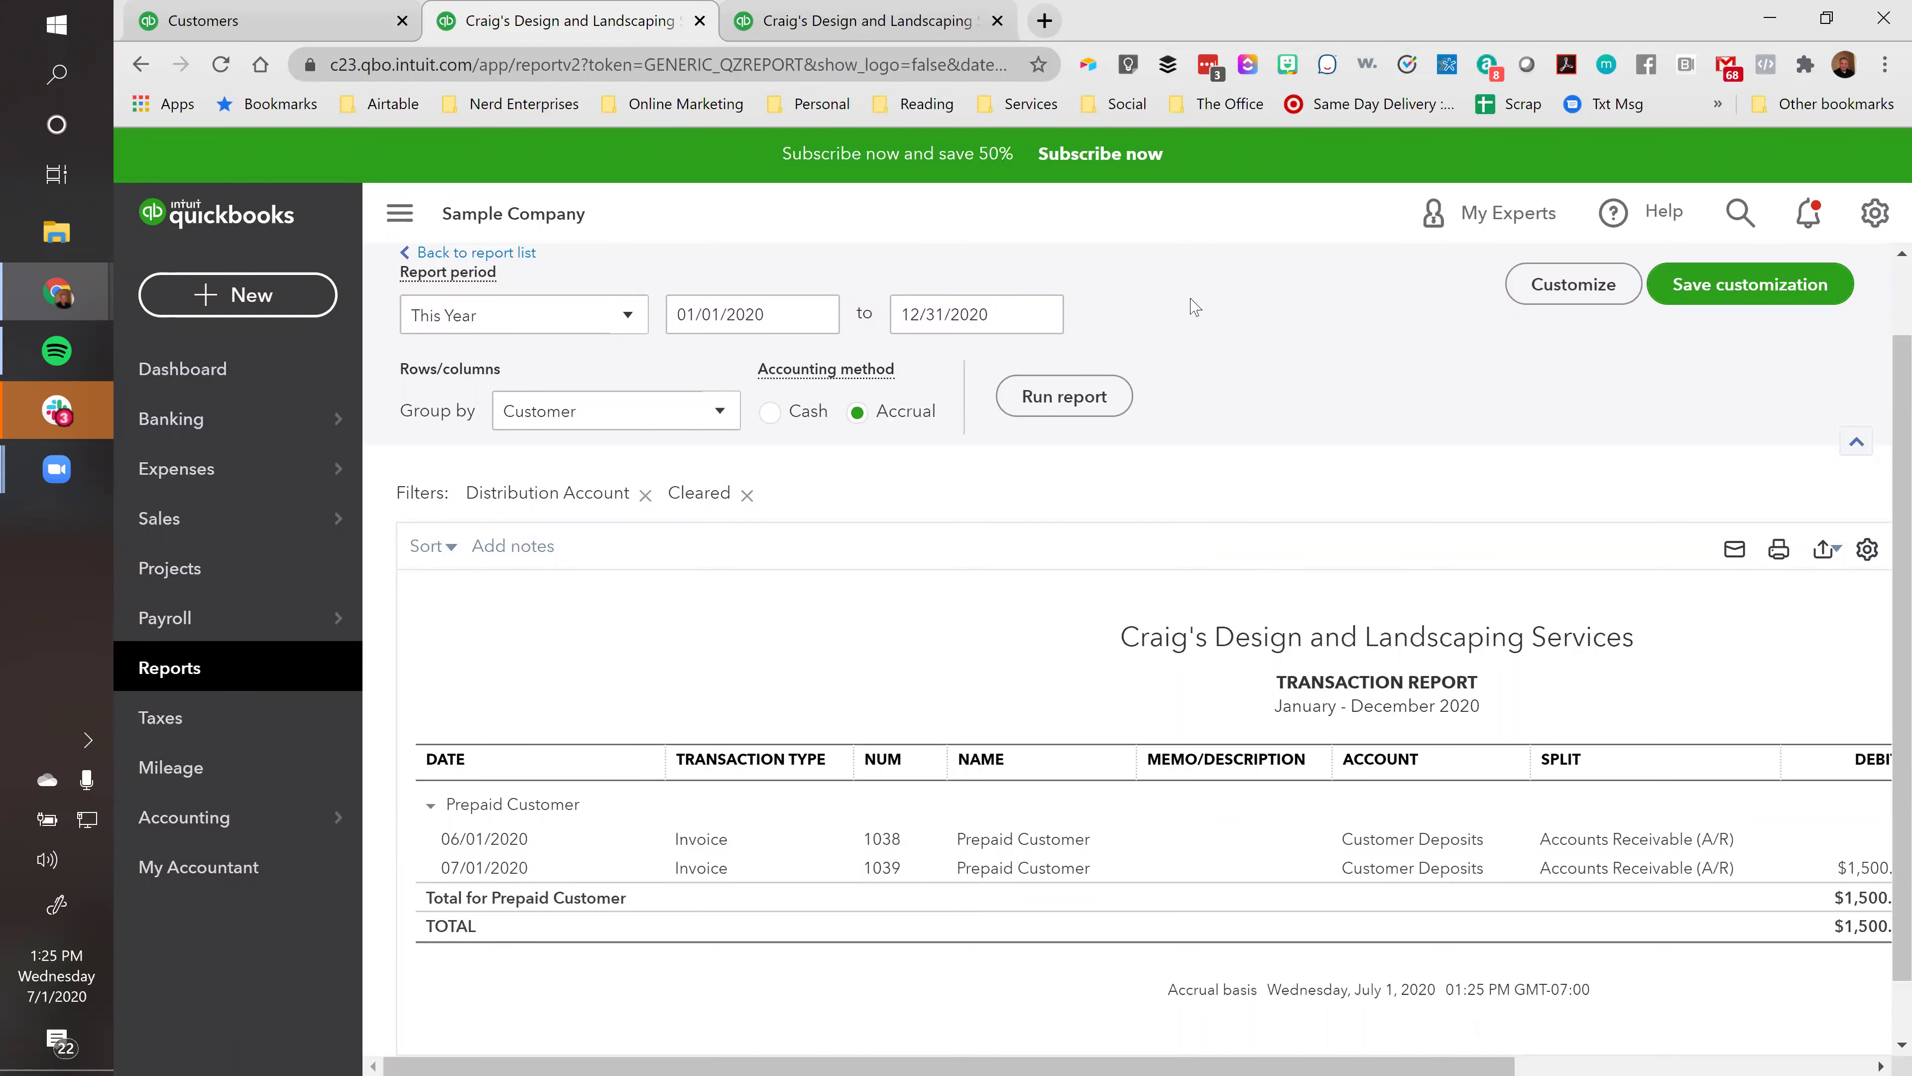
{"action": "scroll", "coordinate": [1413, 973], "scroll_direction": "right", "scroll_amount": 5}
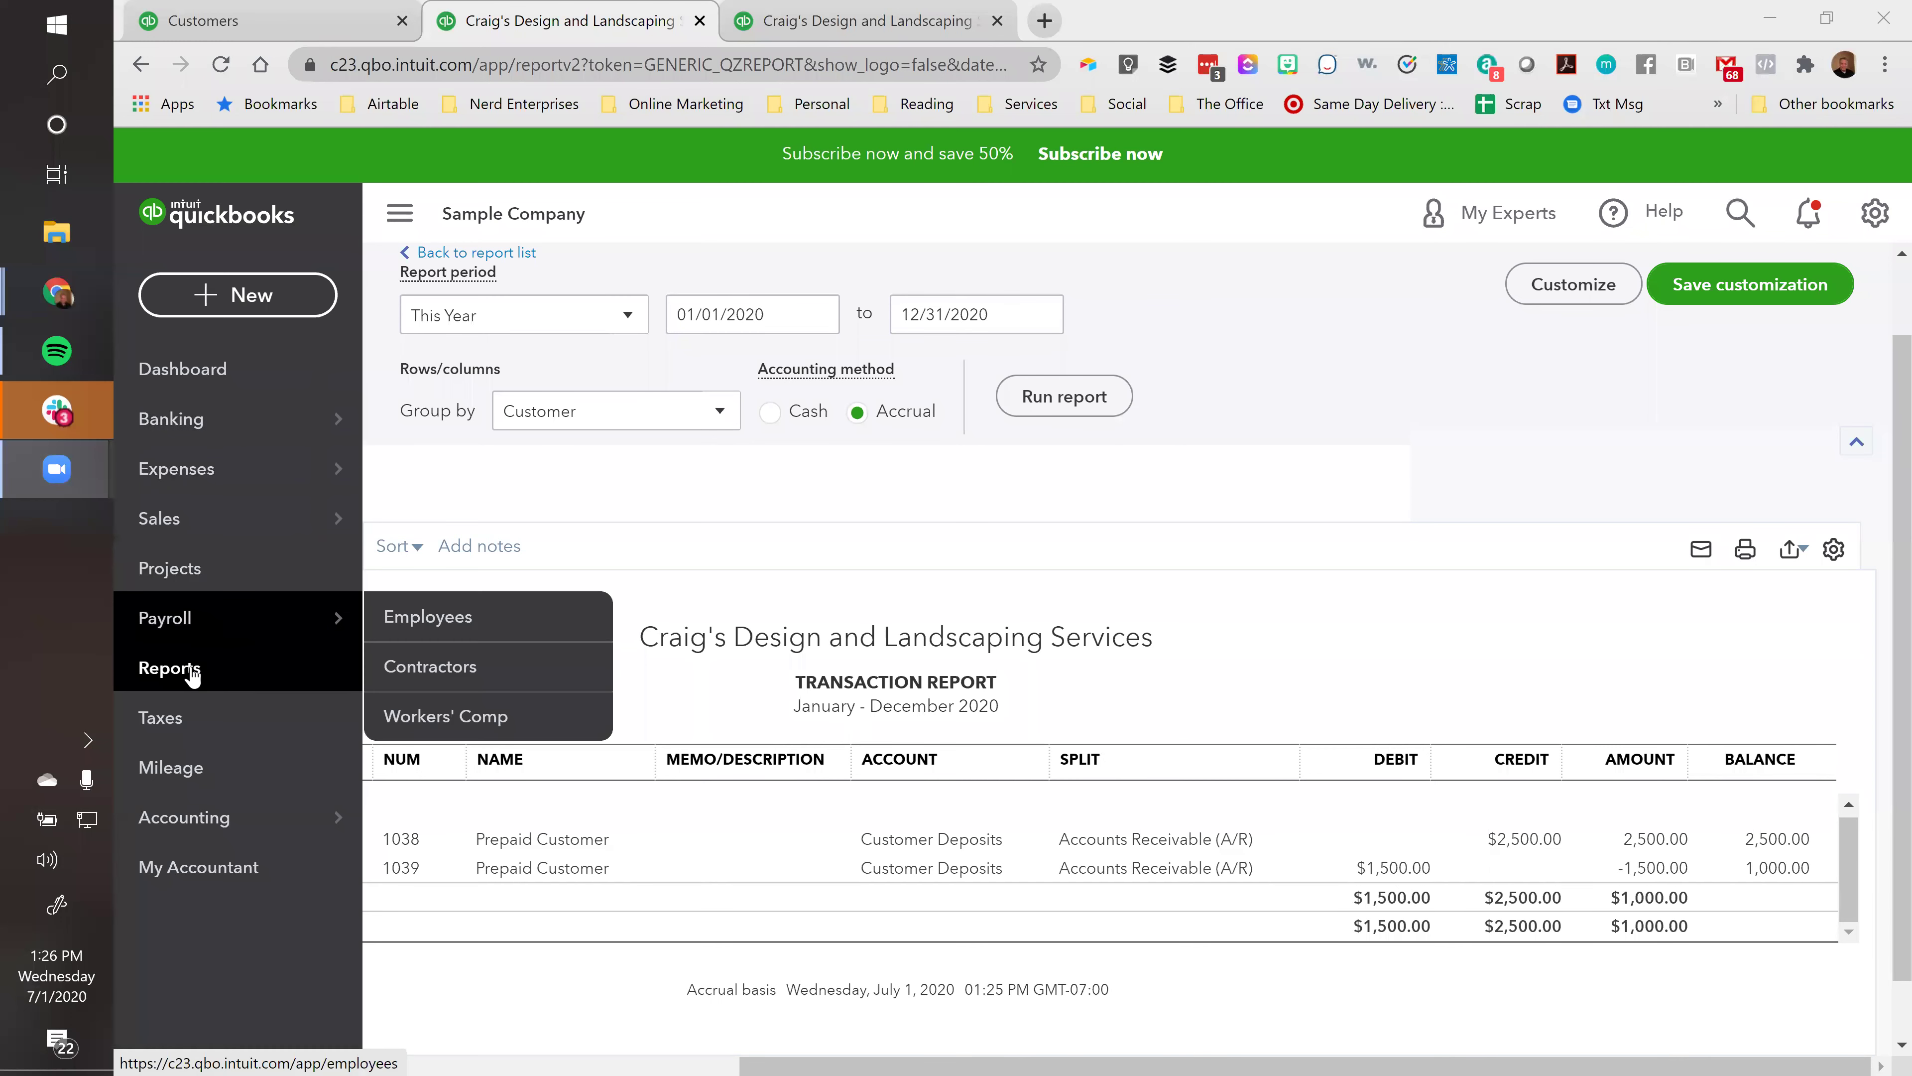
- Search customers for 'pre', open Prepaid Customer, and open its invoice 1039
{"action": "mouse_move", "coordinate": [182, 527]}
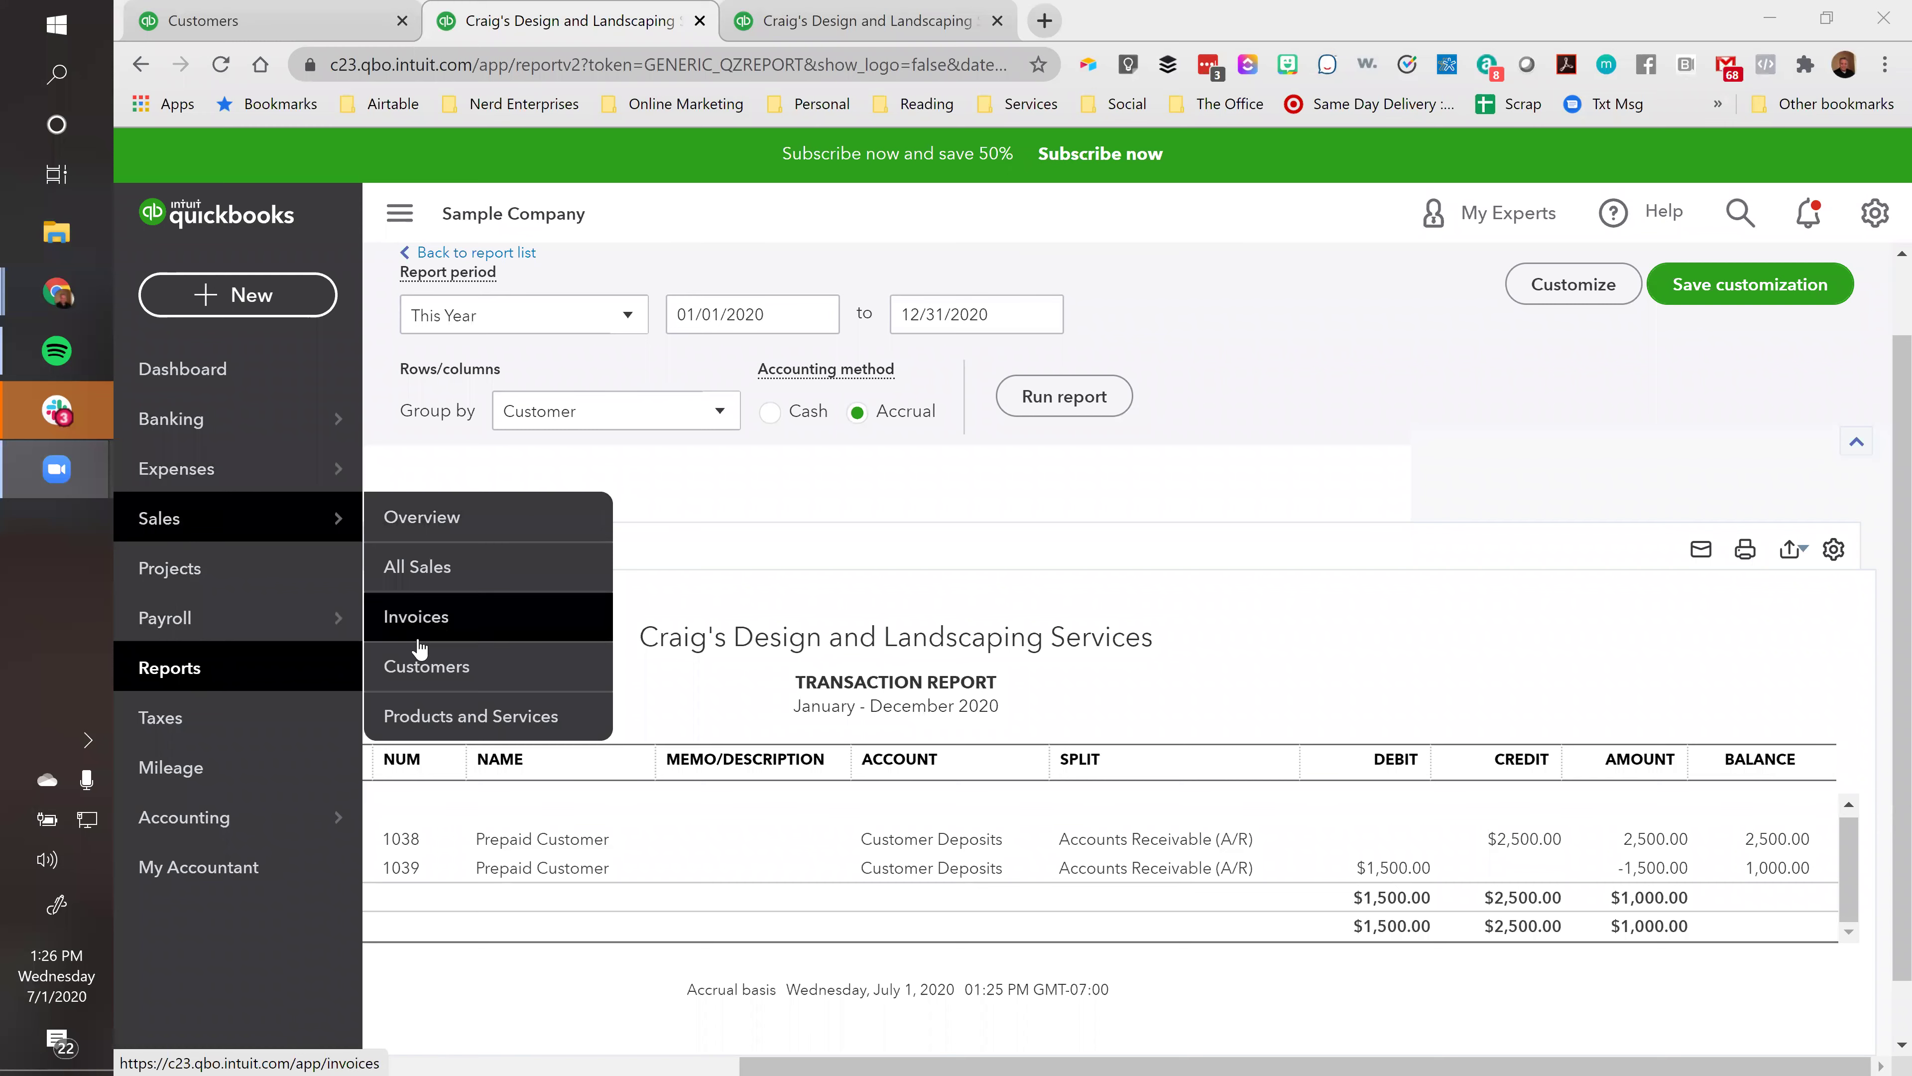
{"action": "left_click", "coordinate": [409, 663]}
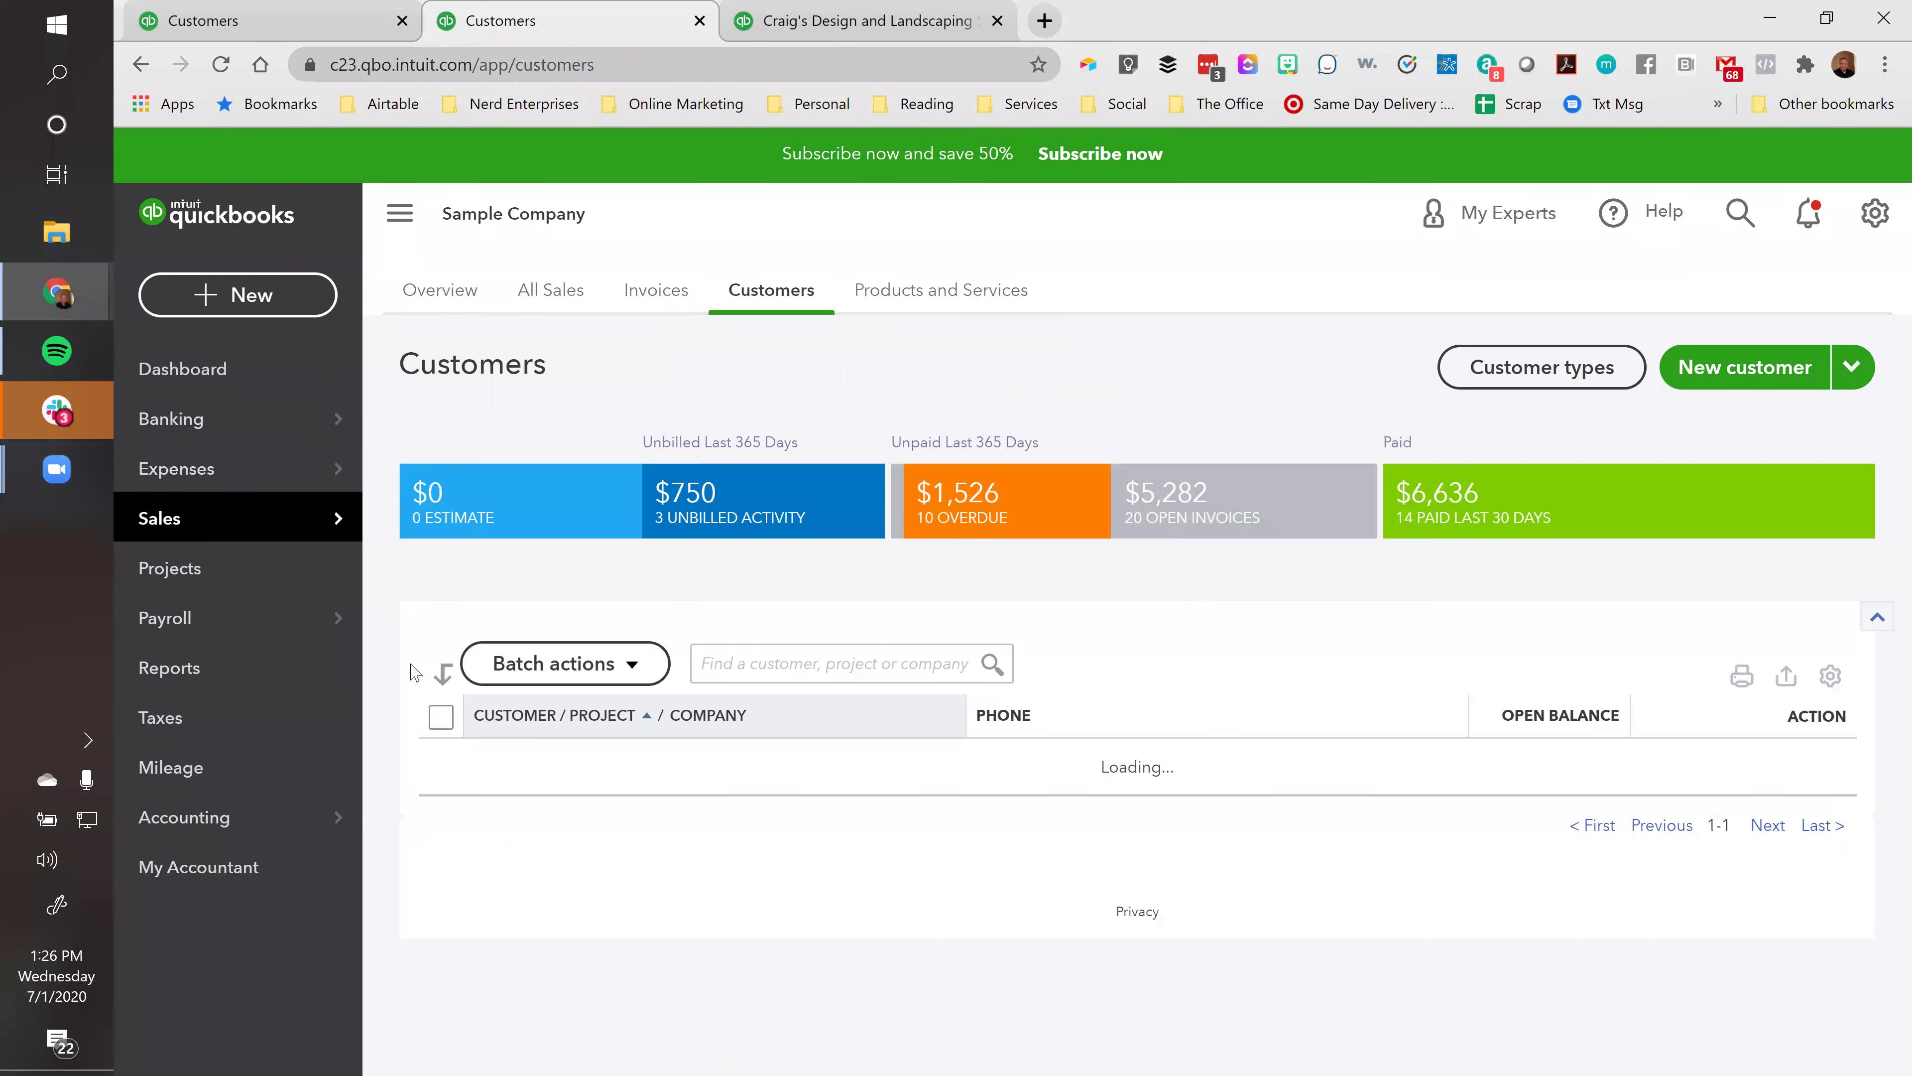
{"action": "left_click", "coordinate": [753, 738]}
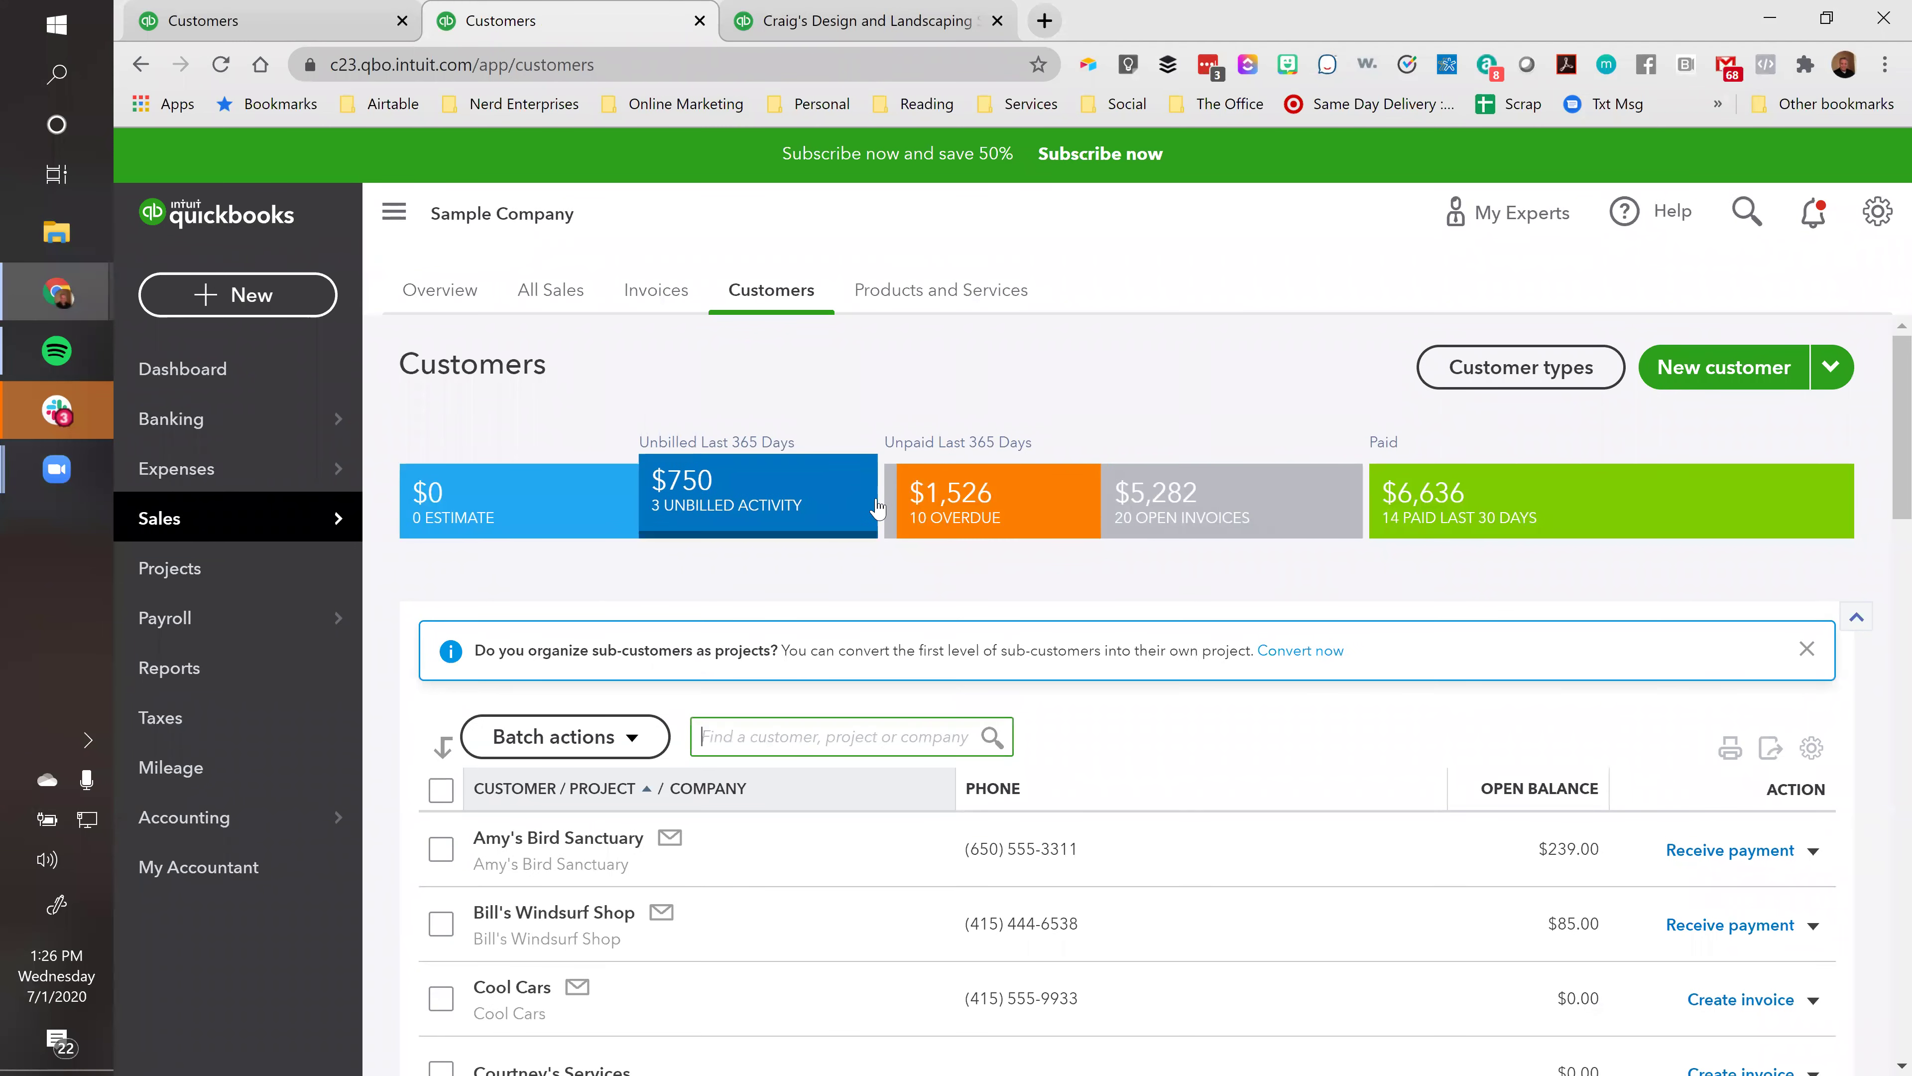
{"action": "type", "text": "pre"}
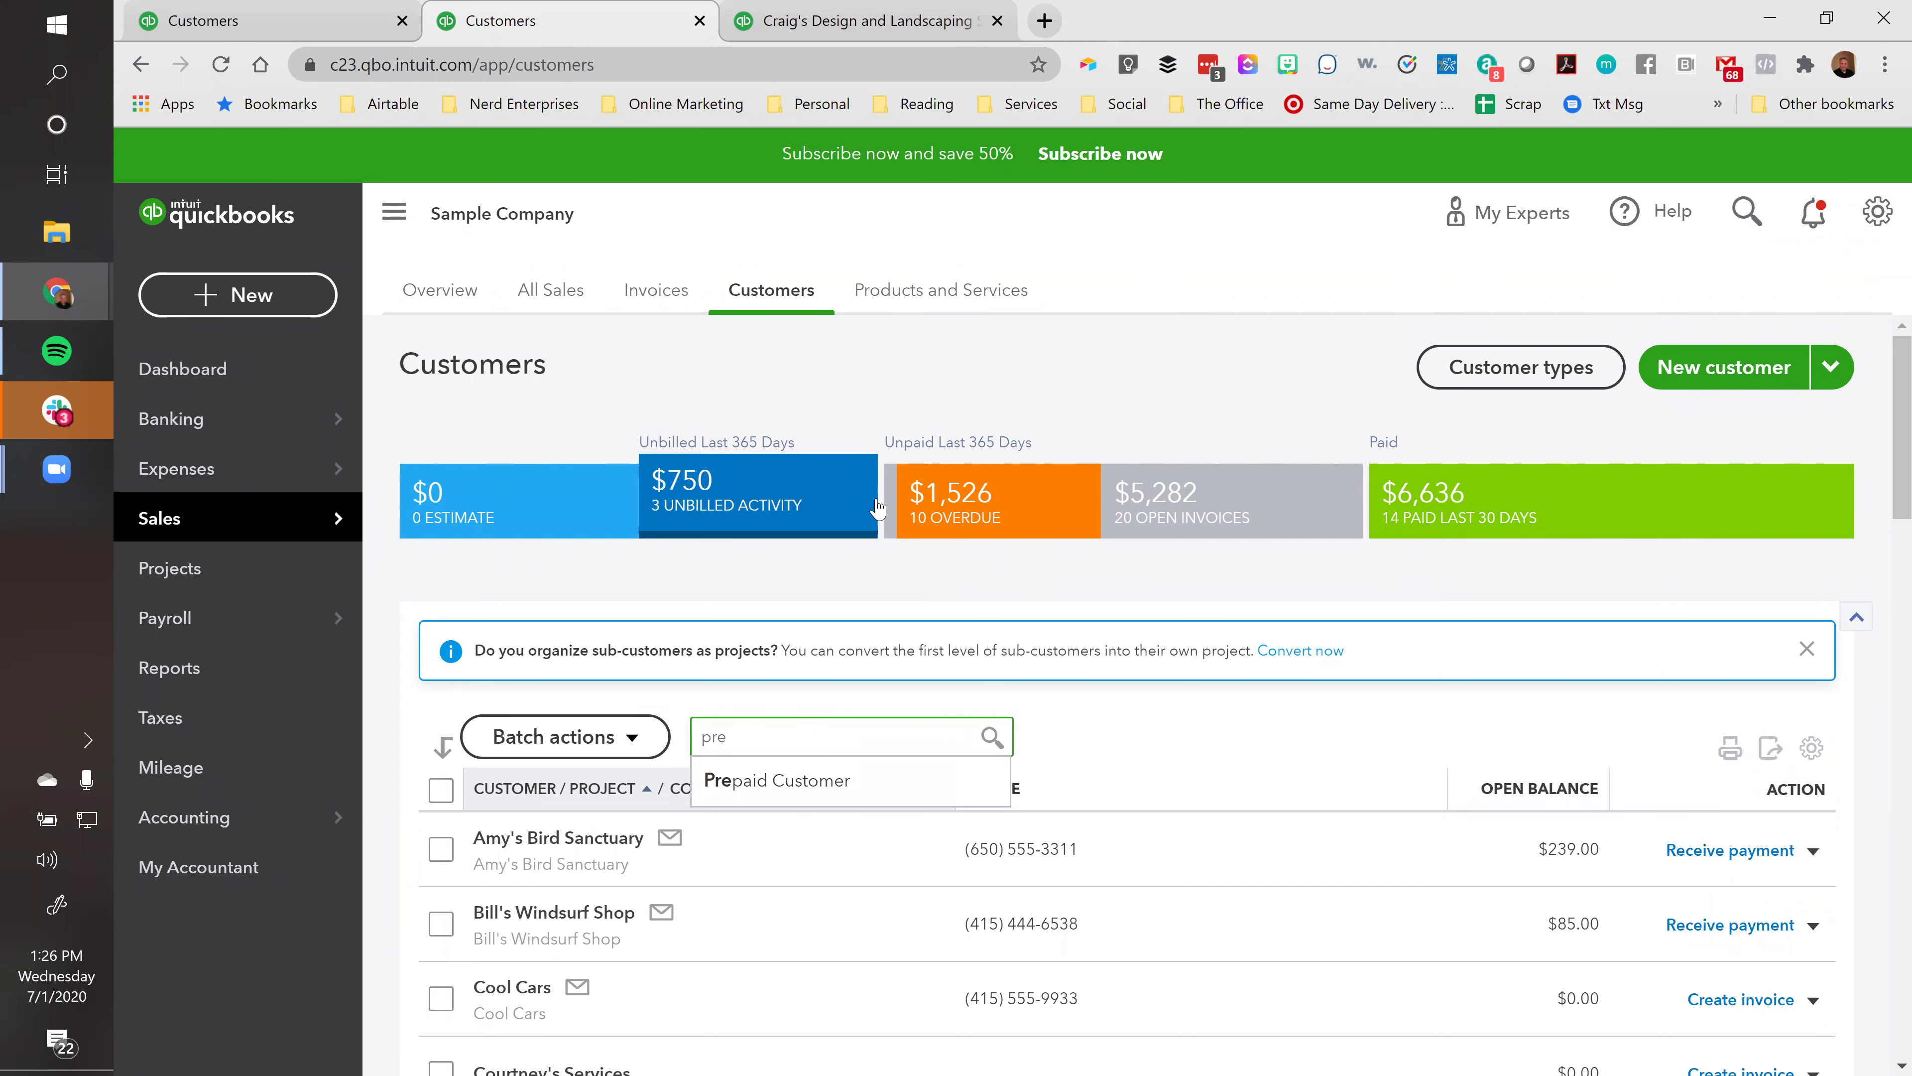
{"action": "left_click", "coordinate": [806, 782]}
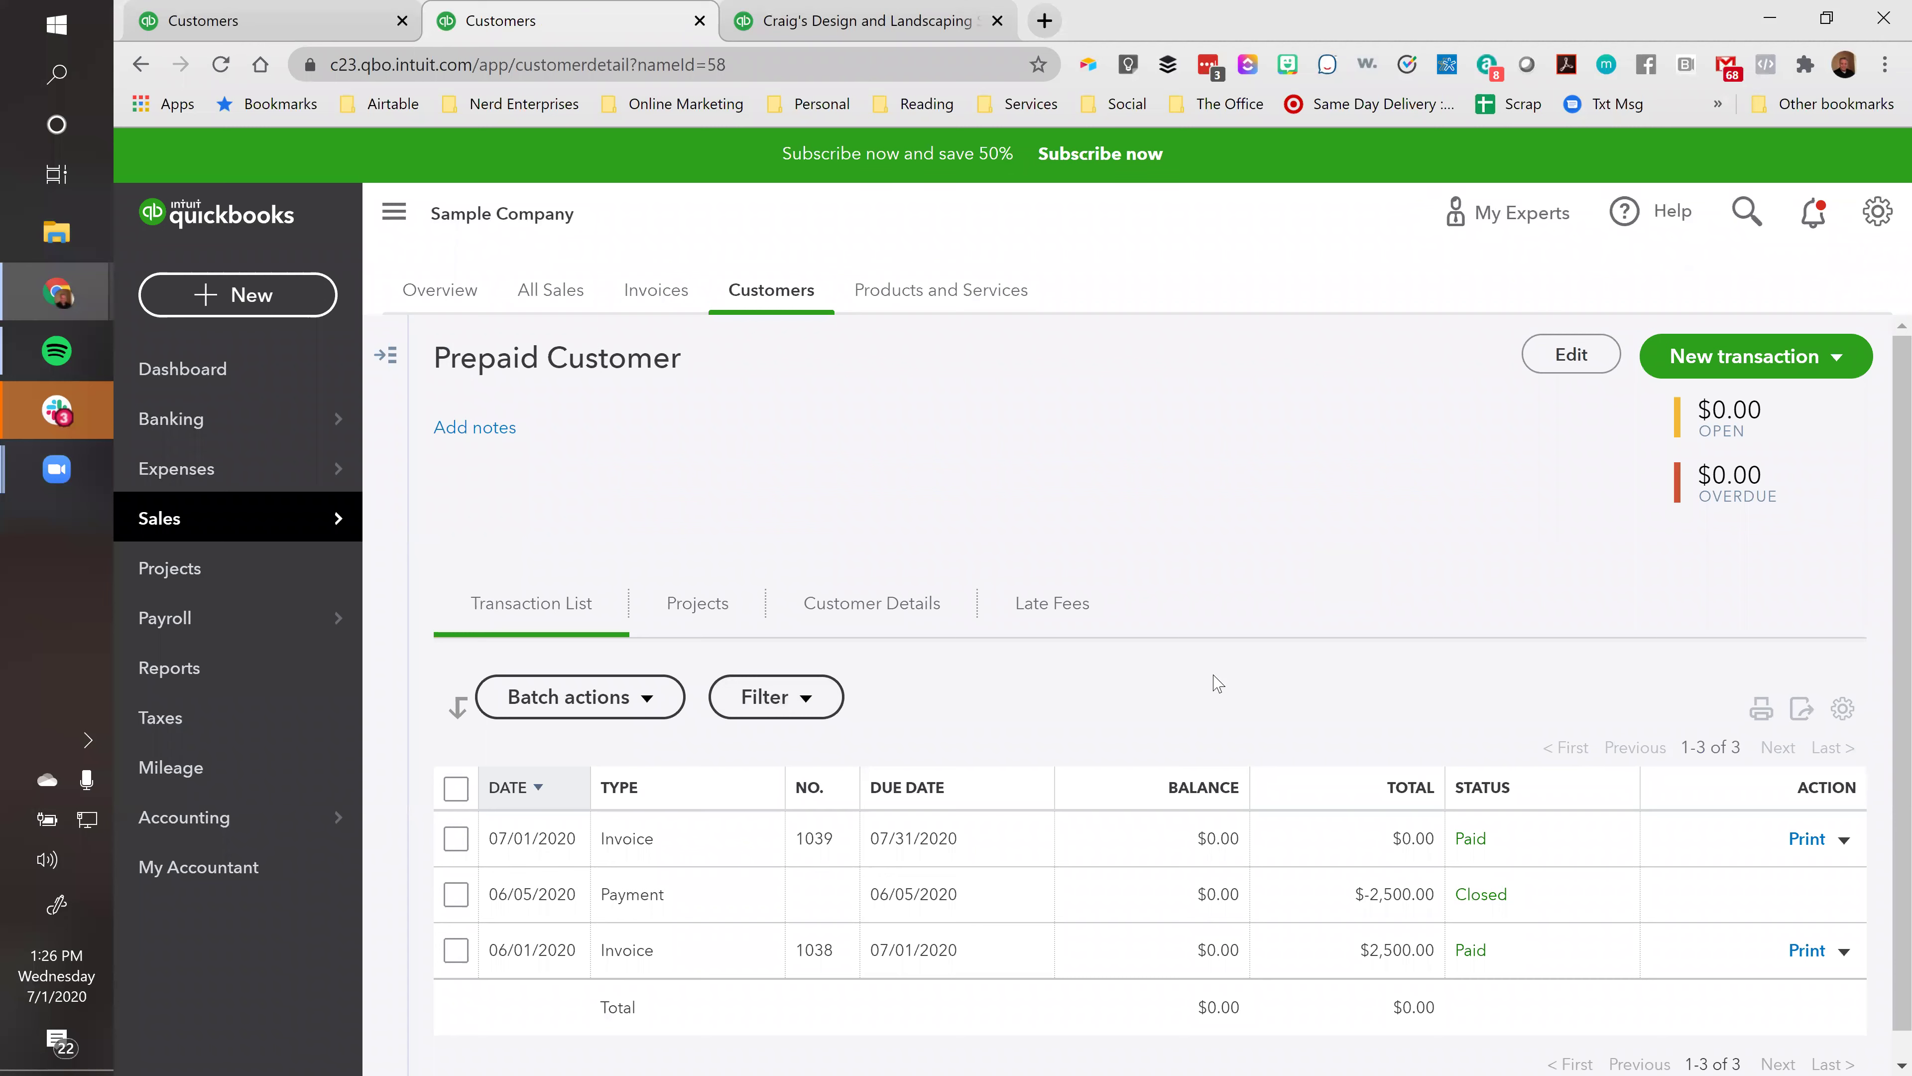
{"action": "scroll", "coordinate": [1217, 684], "scroll_direction": "down", "scroll_amount": 1}
{"action": "scroll", "coordinate": [1317, 724], "scroll_direction": "up", "scroll_amount": 1}
{"action": "left_click", "coordinate": [638, 852]}
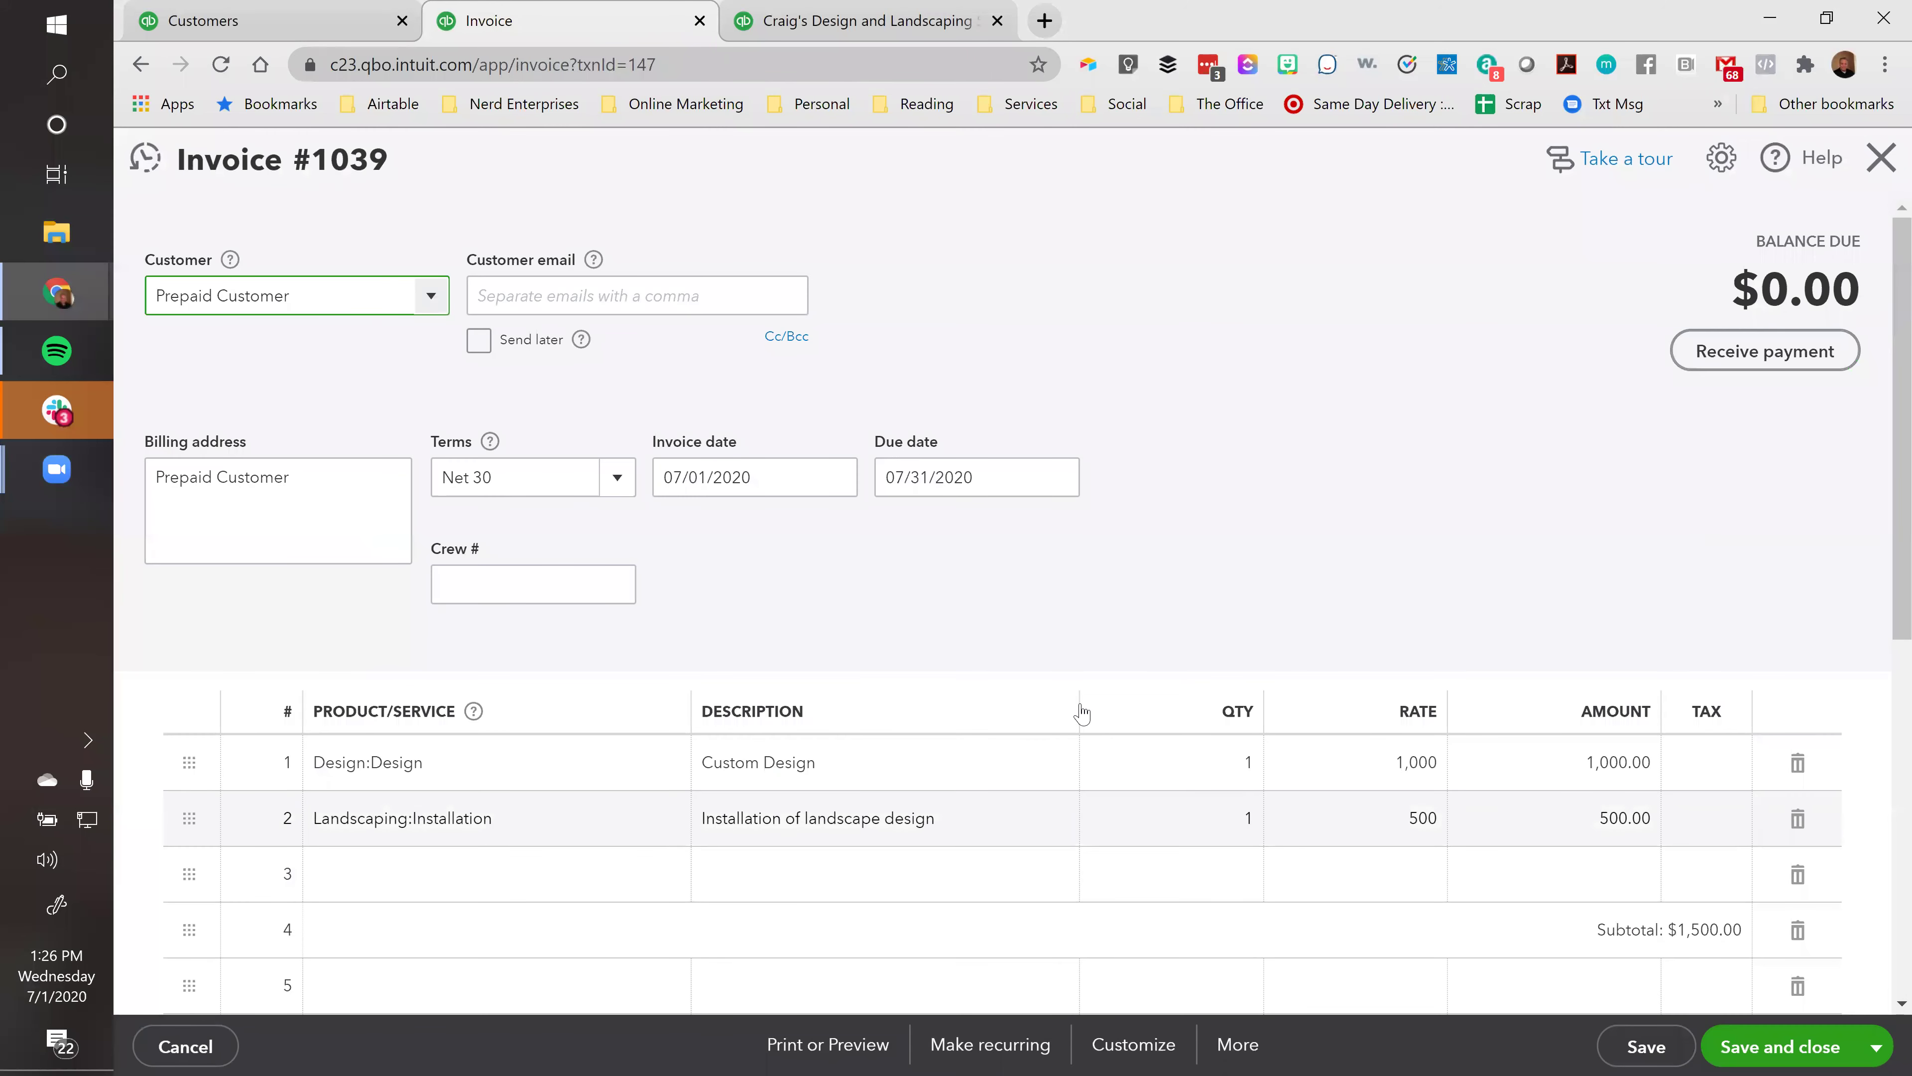
{"action": "scroll", "coordinate": [1084, 711], "scroll_direction": "down", "scroll_amount": 3}
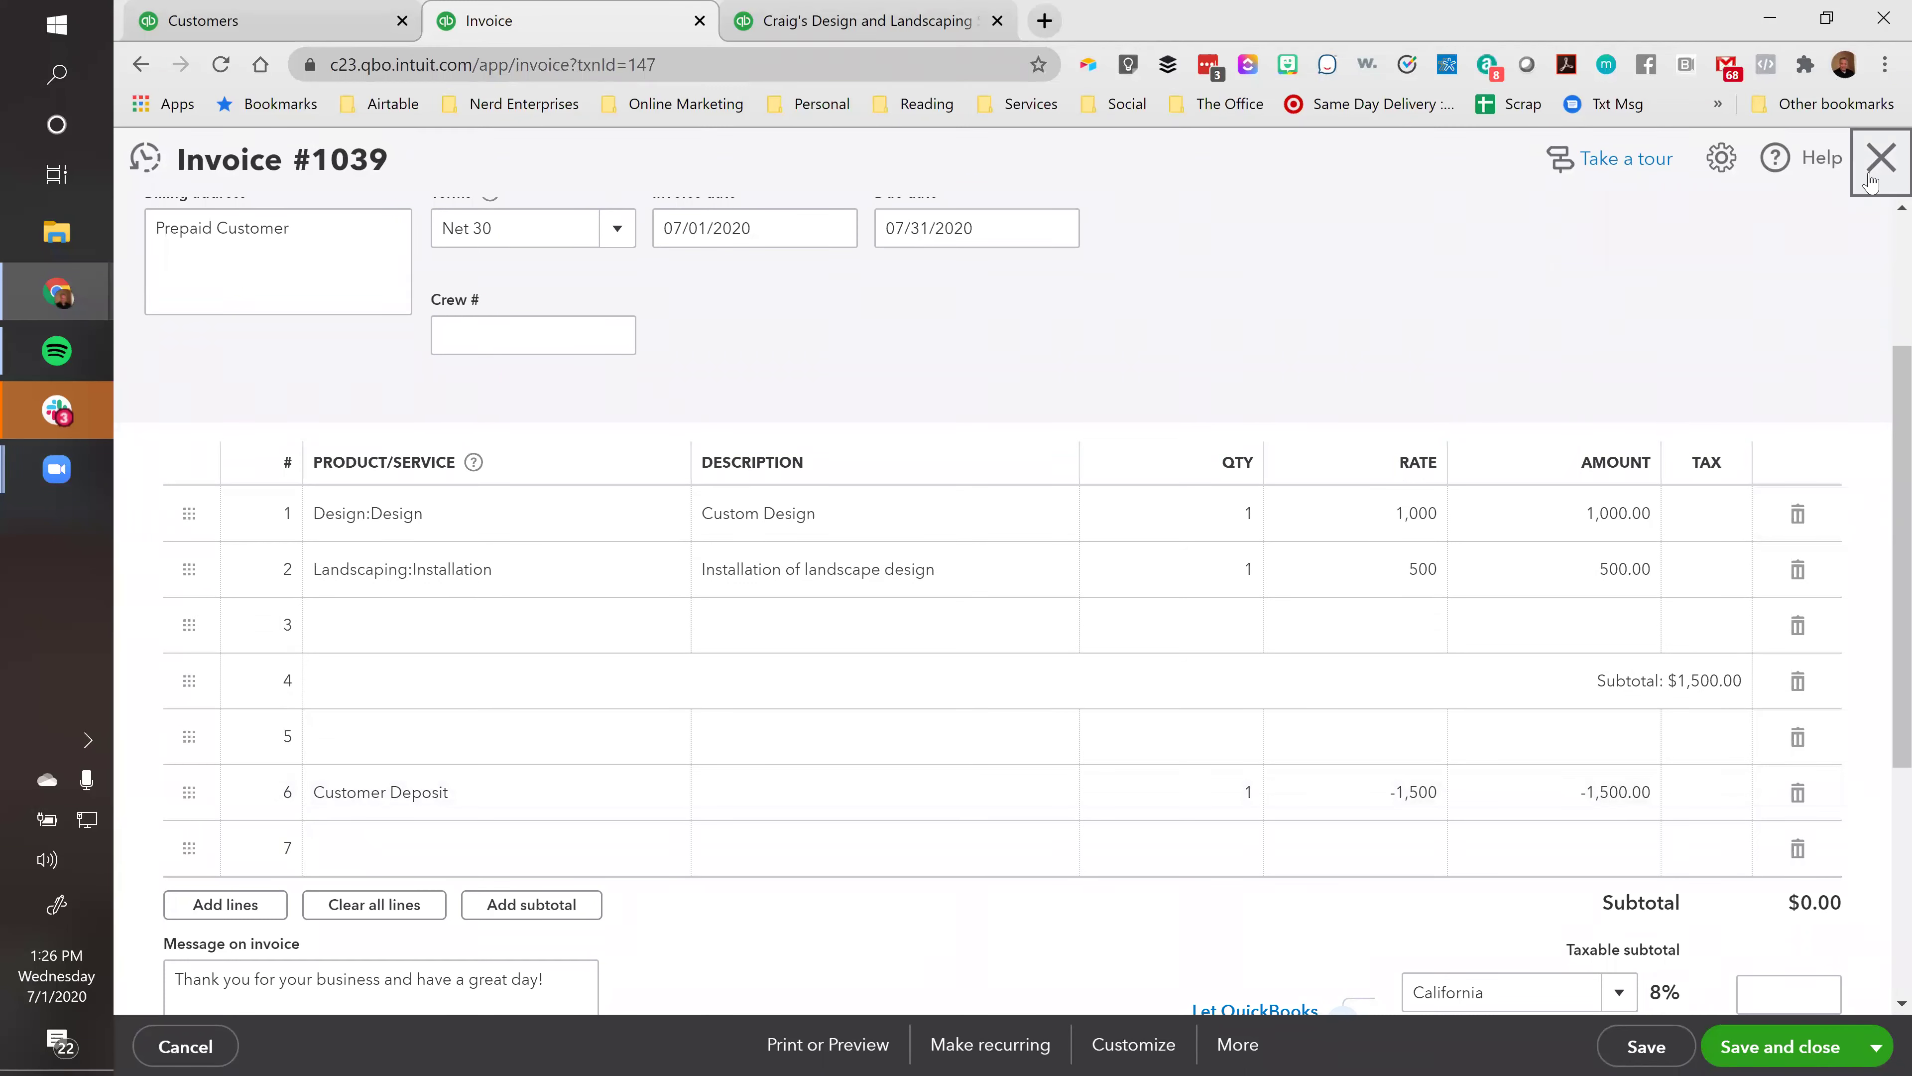
{"action": "left_click", "coordinate": [1879, 158]}
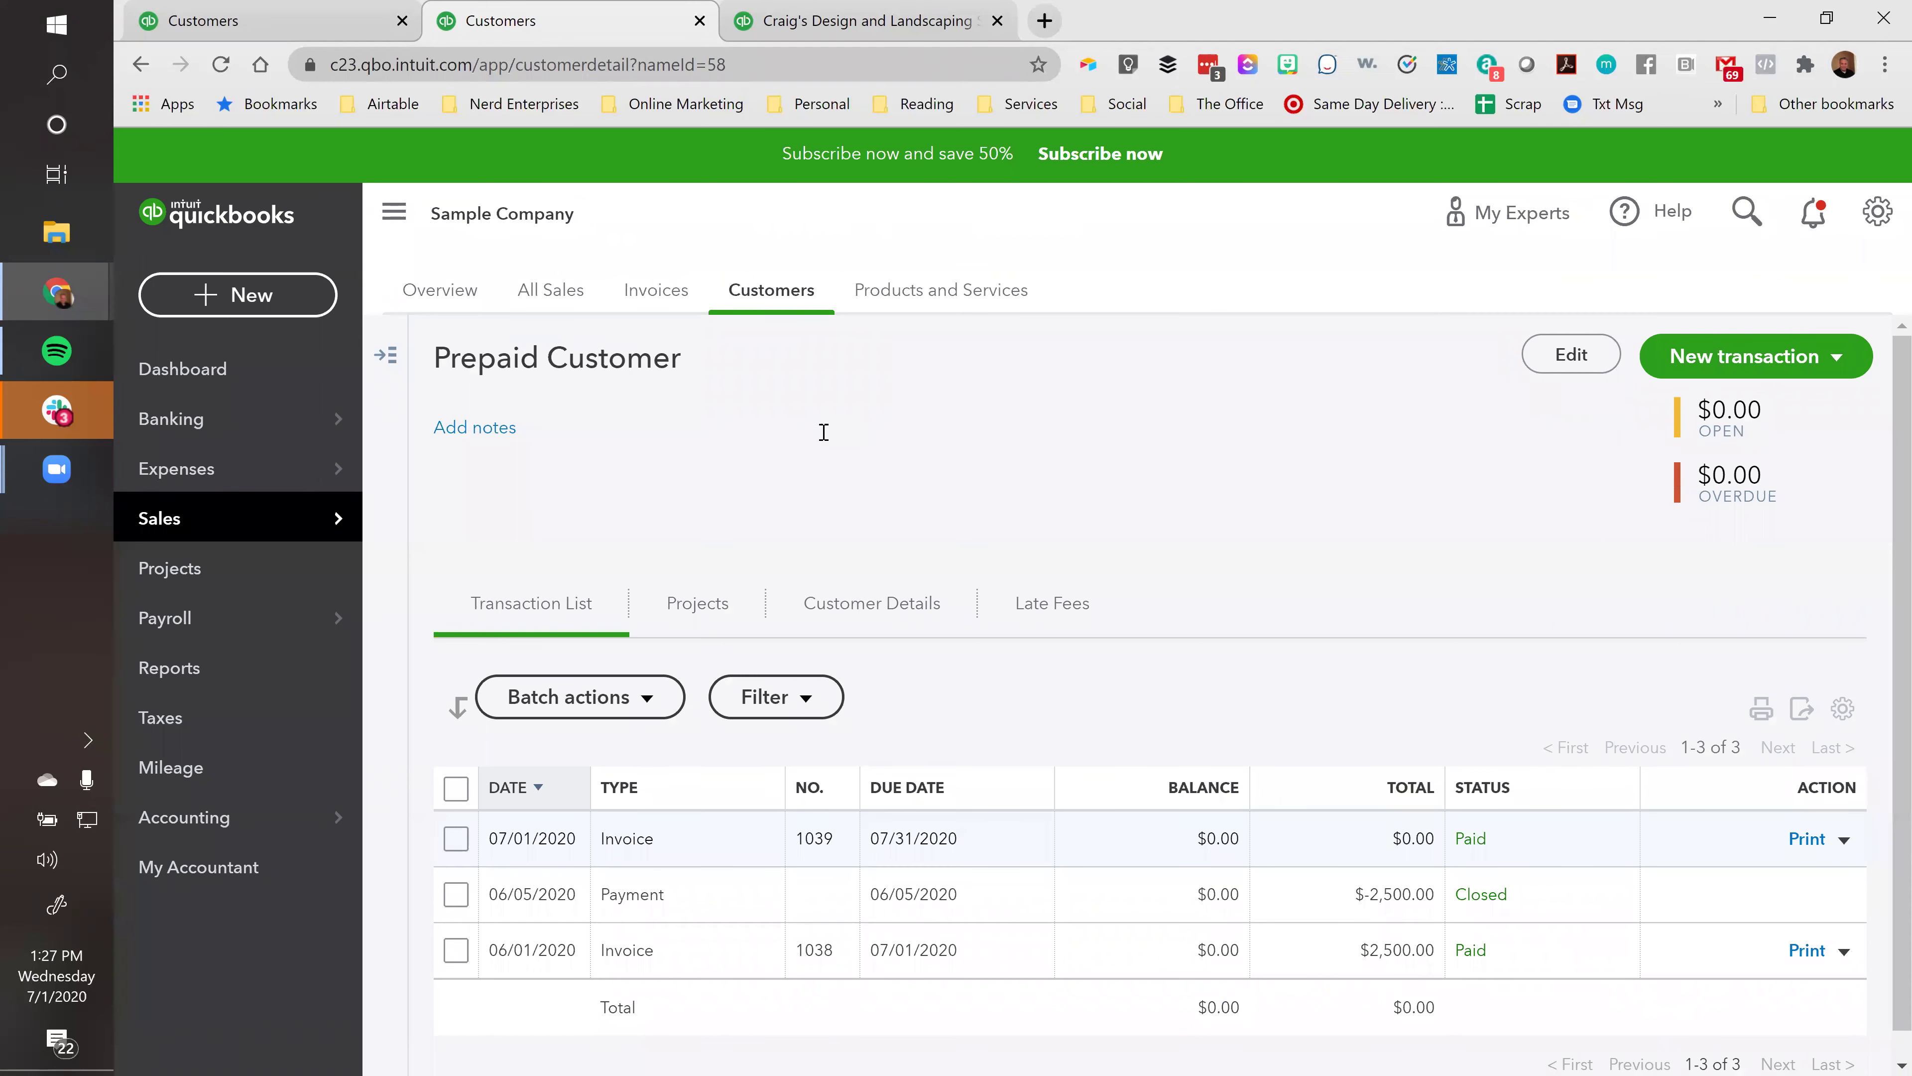
- In the other company tab, open the Customer Deposits custom report, then return to Prepaid Customer
{"action": "left_click", "coordinate": [840, 26]}
{"action": "left_click", "coordinate": [150, 669]}
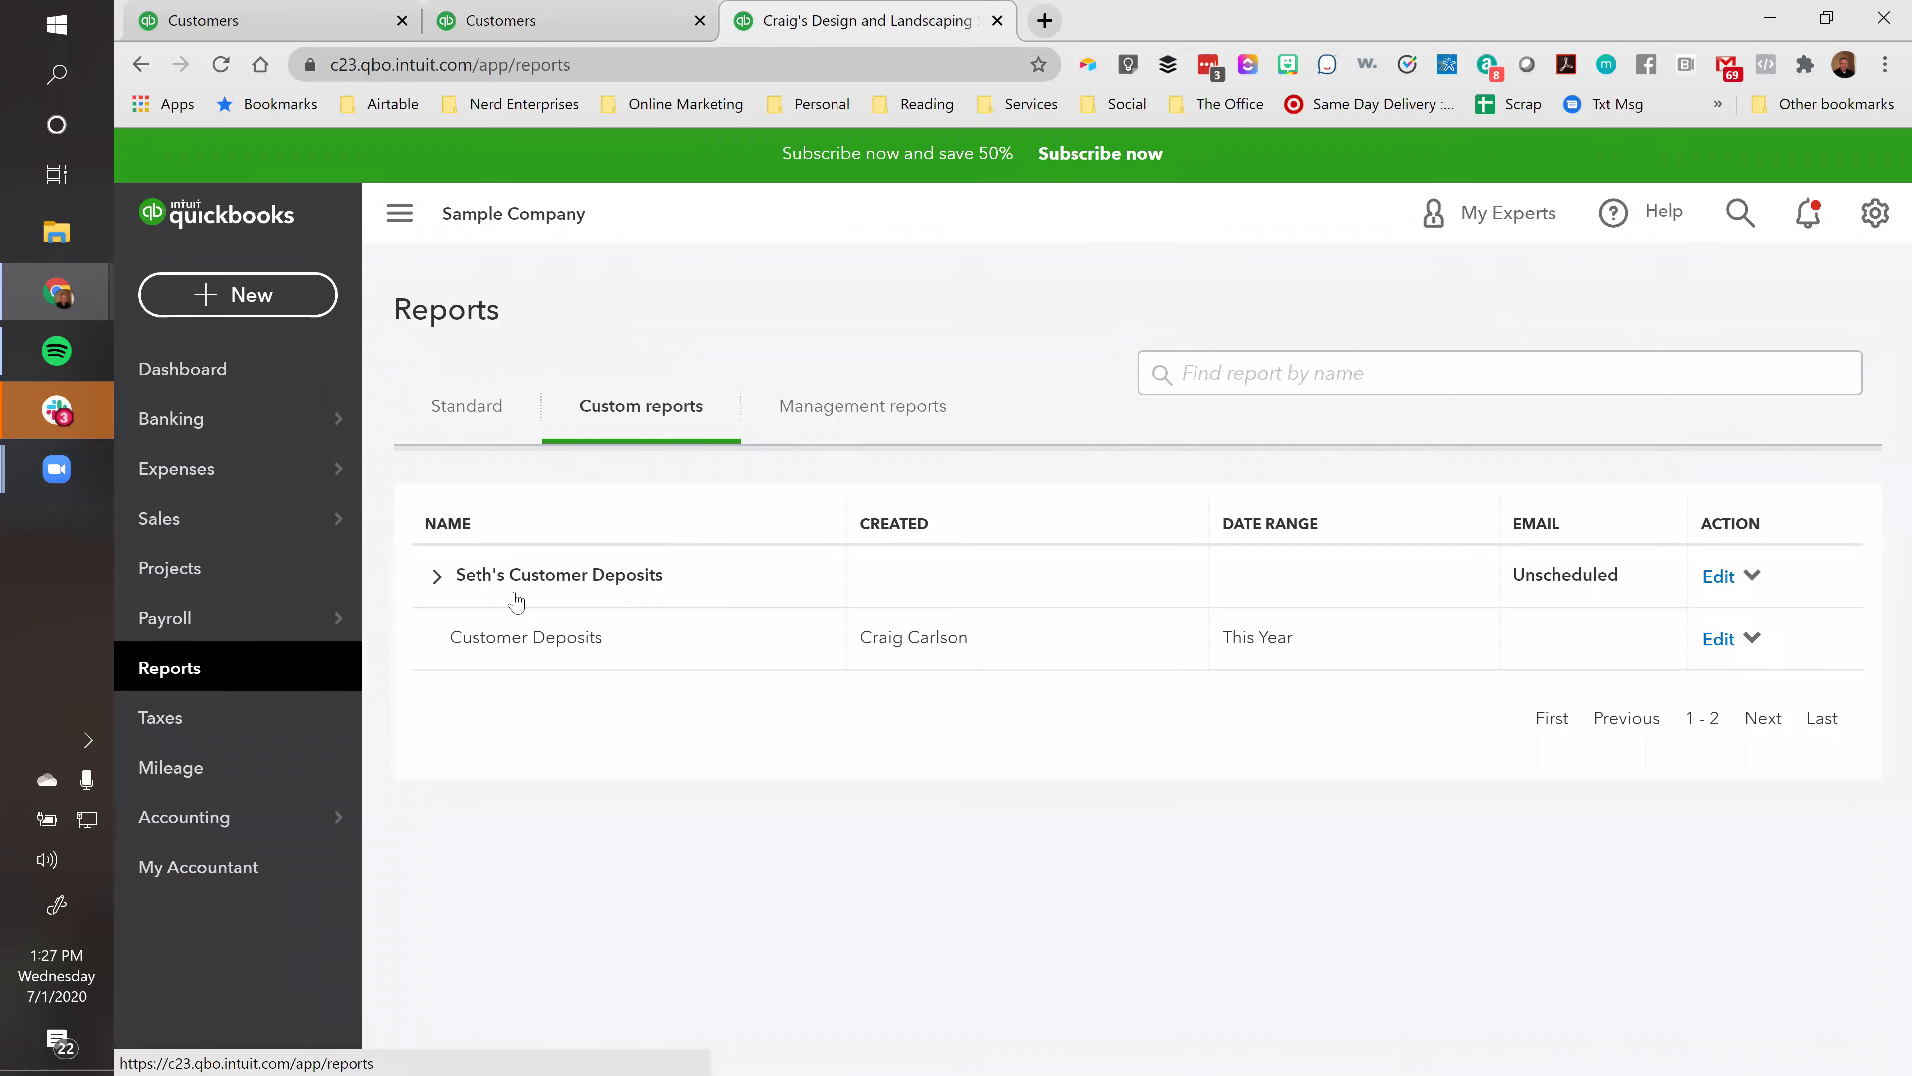
{"action": "left_click", "coordinate": [525, 638]}
{"action": "scroll", "coordinate": [1238, 845], "scroll_direction": "down", "scroll_amount": 2}
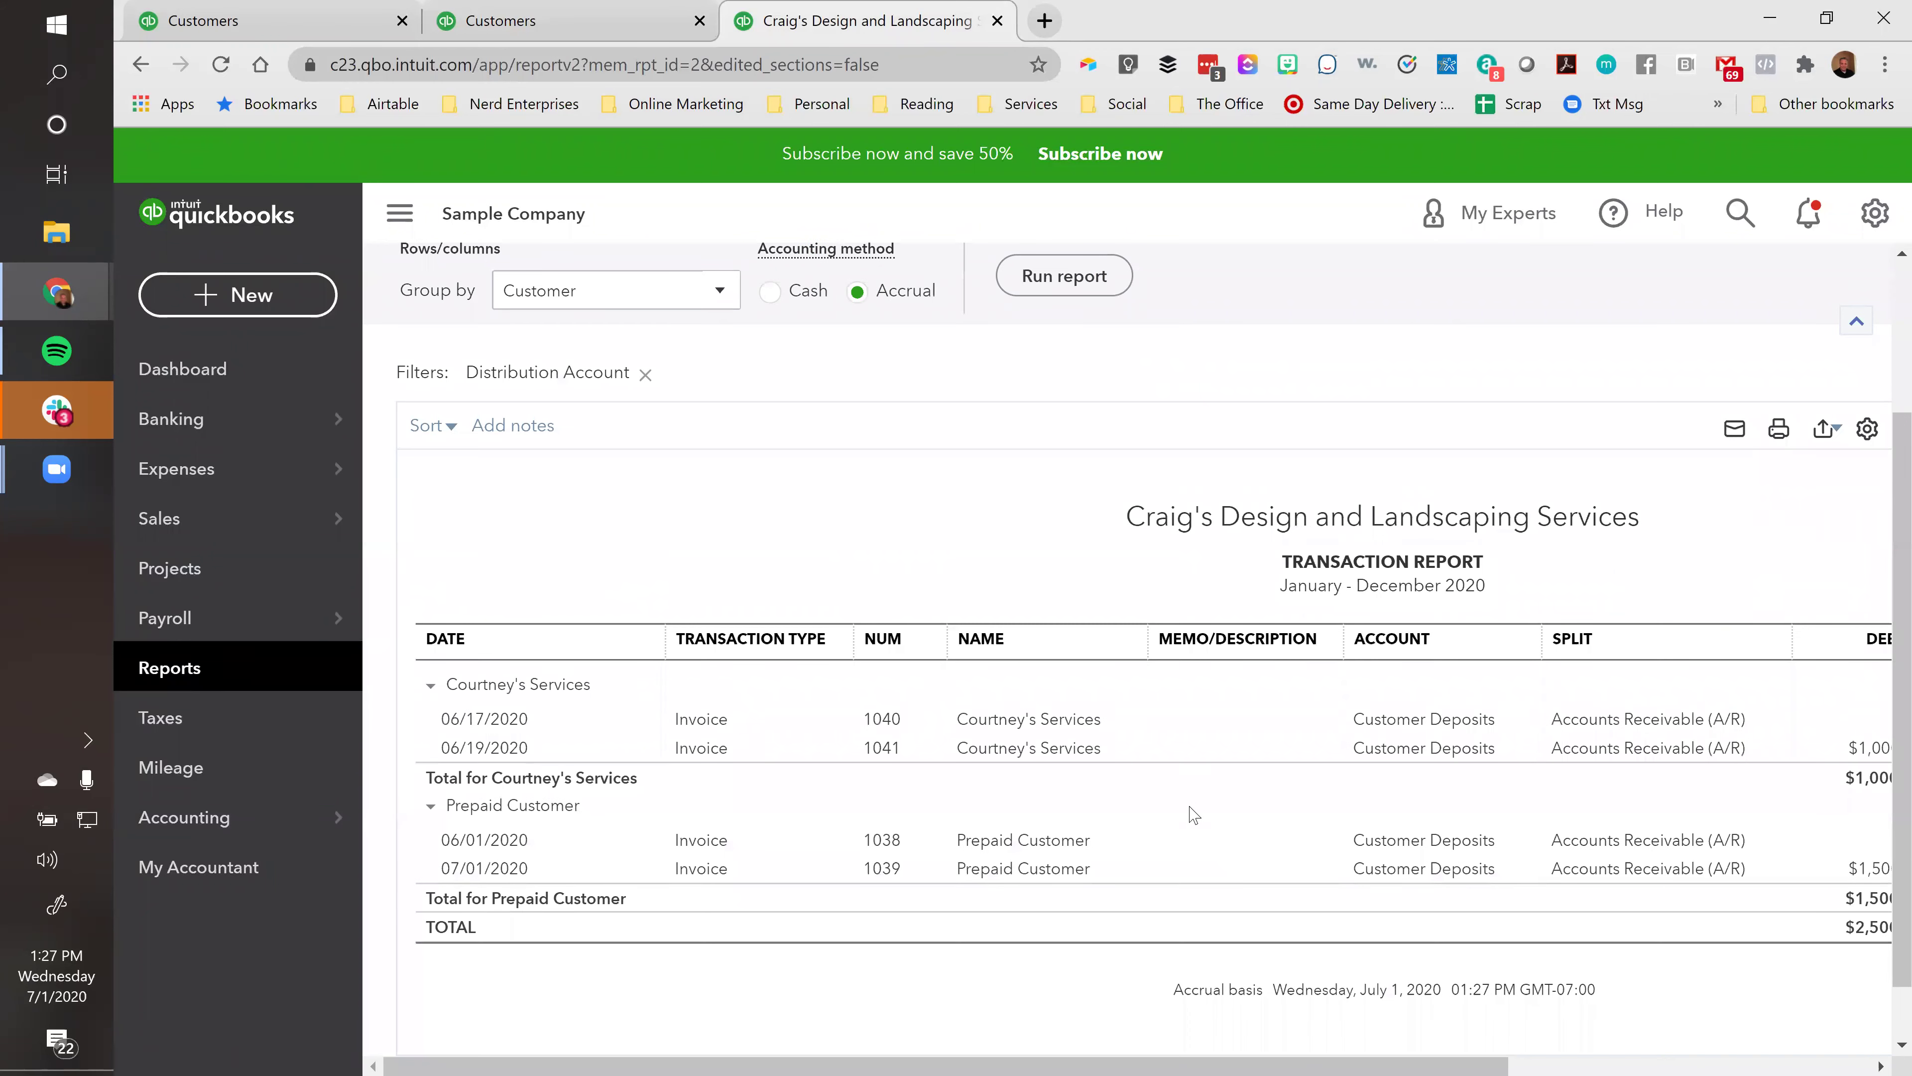
{"action": "scroll", "coordinate": [1197, 817], "scroll_direction": "right", "scroll_amount": 5}
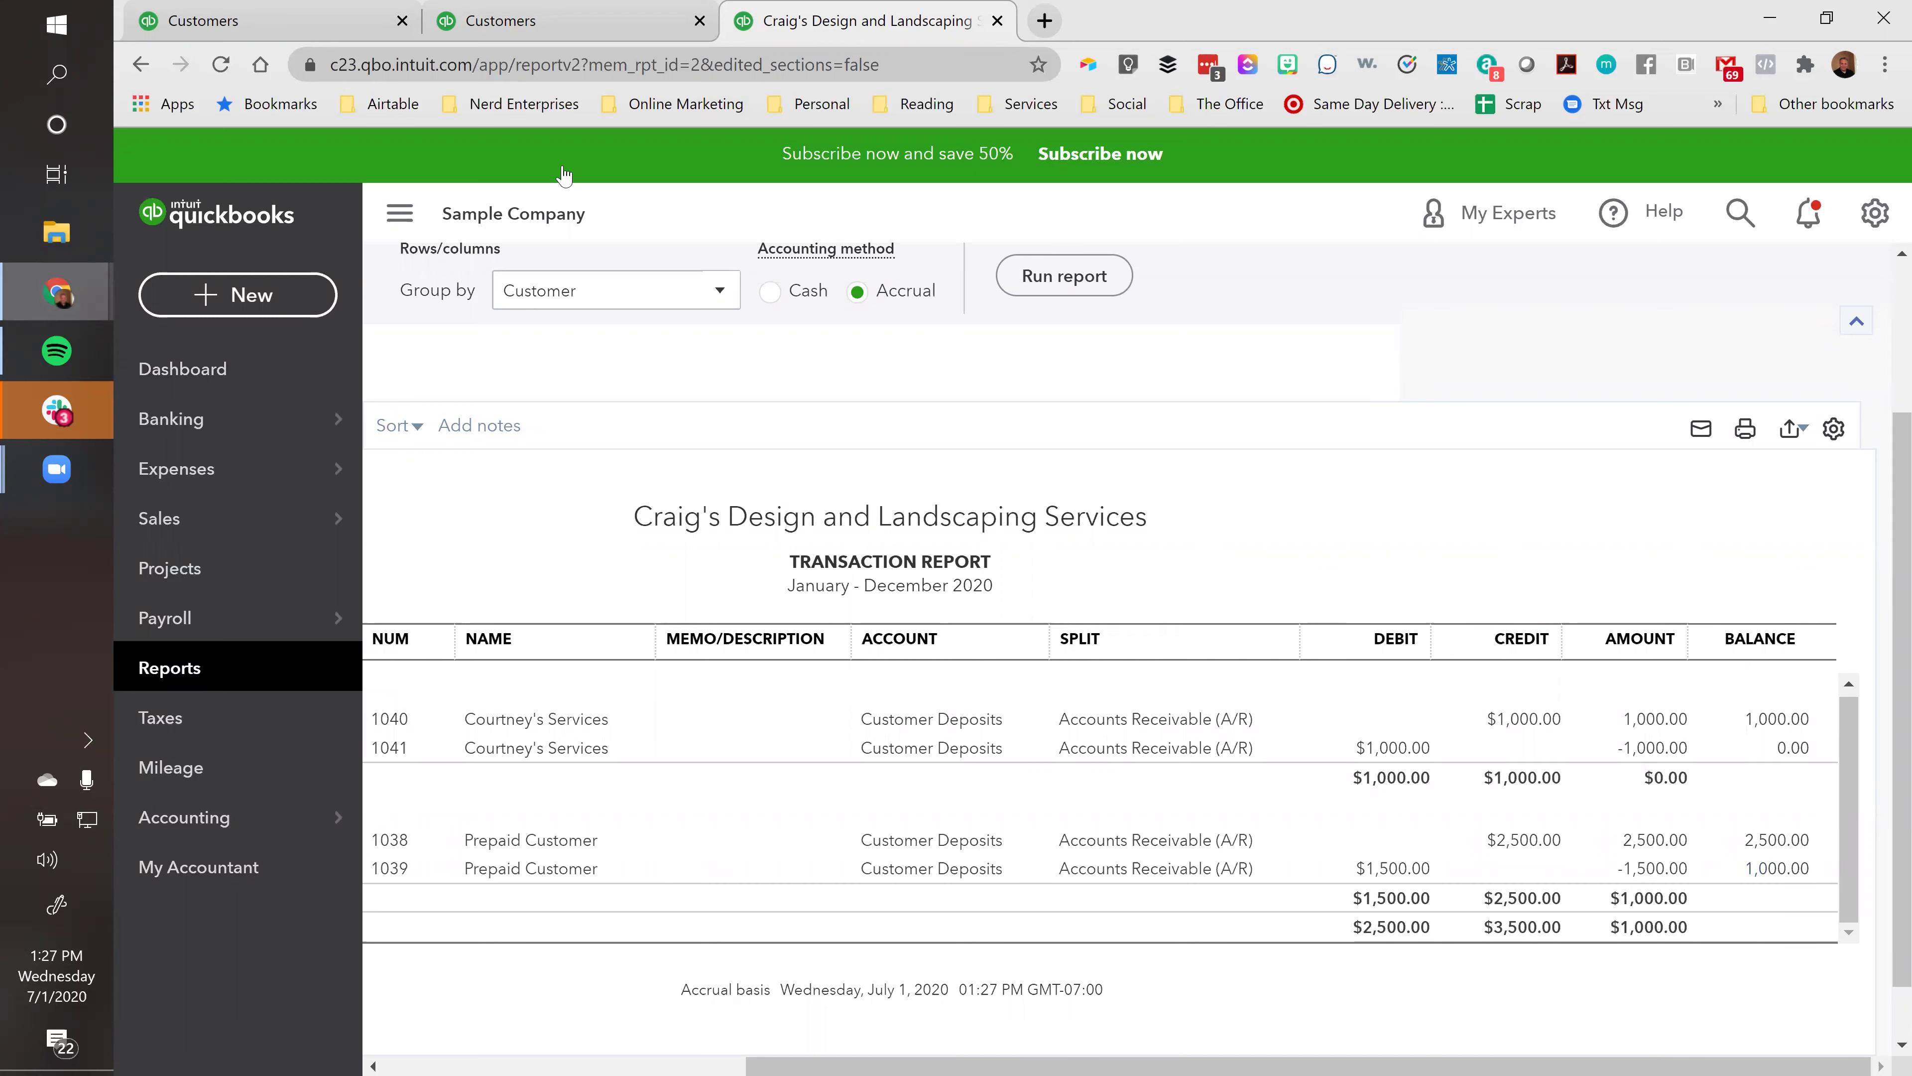
{"action": "left_click", "coordinate": [490, 19]}
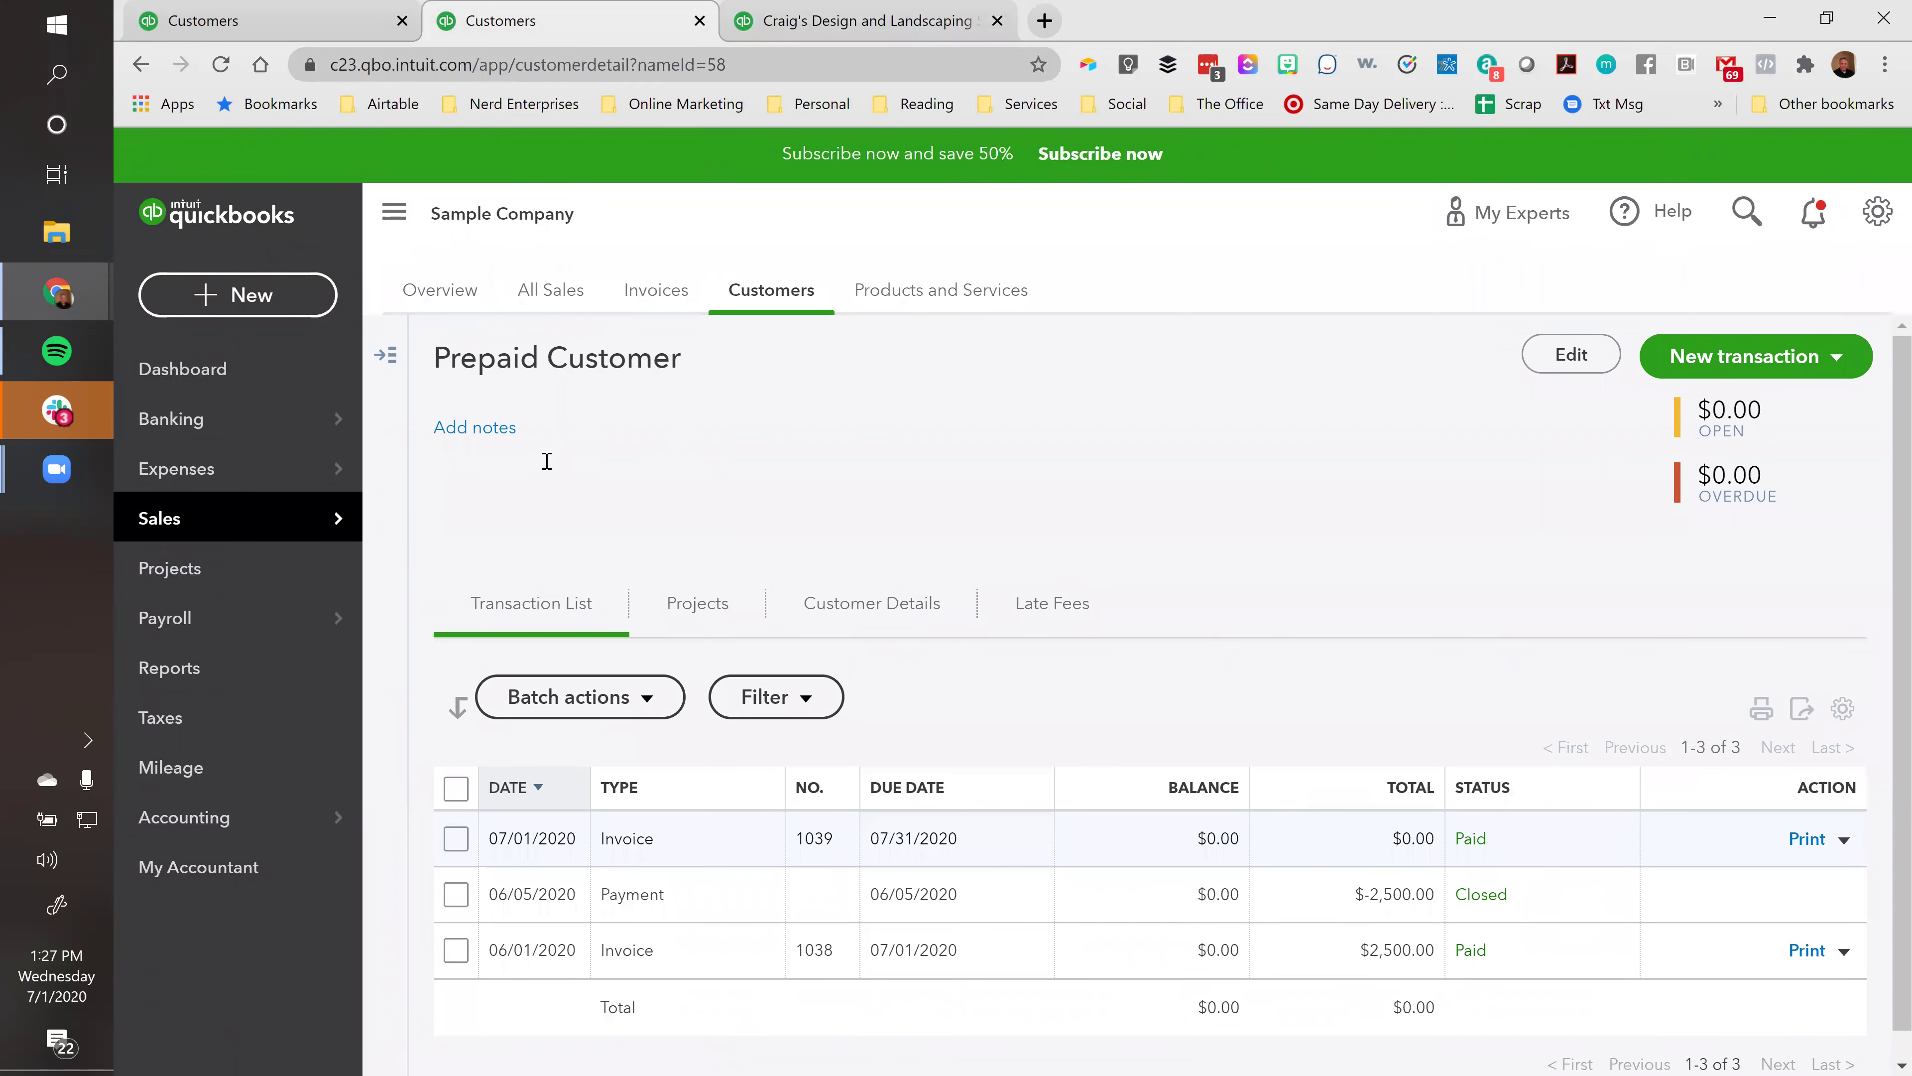
- Save the note 'Please check Customer Deposits Report' on Prepaid Customer and show the customer list
{"action": "left_click", "coordinate": [474, 428]}
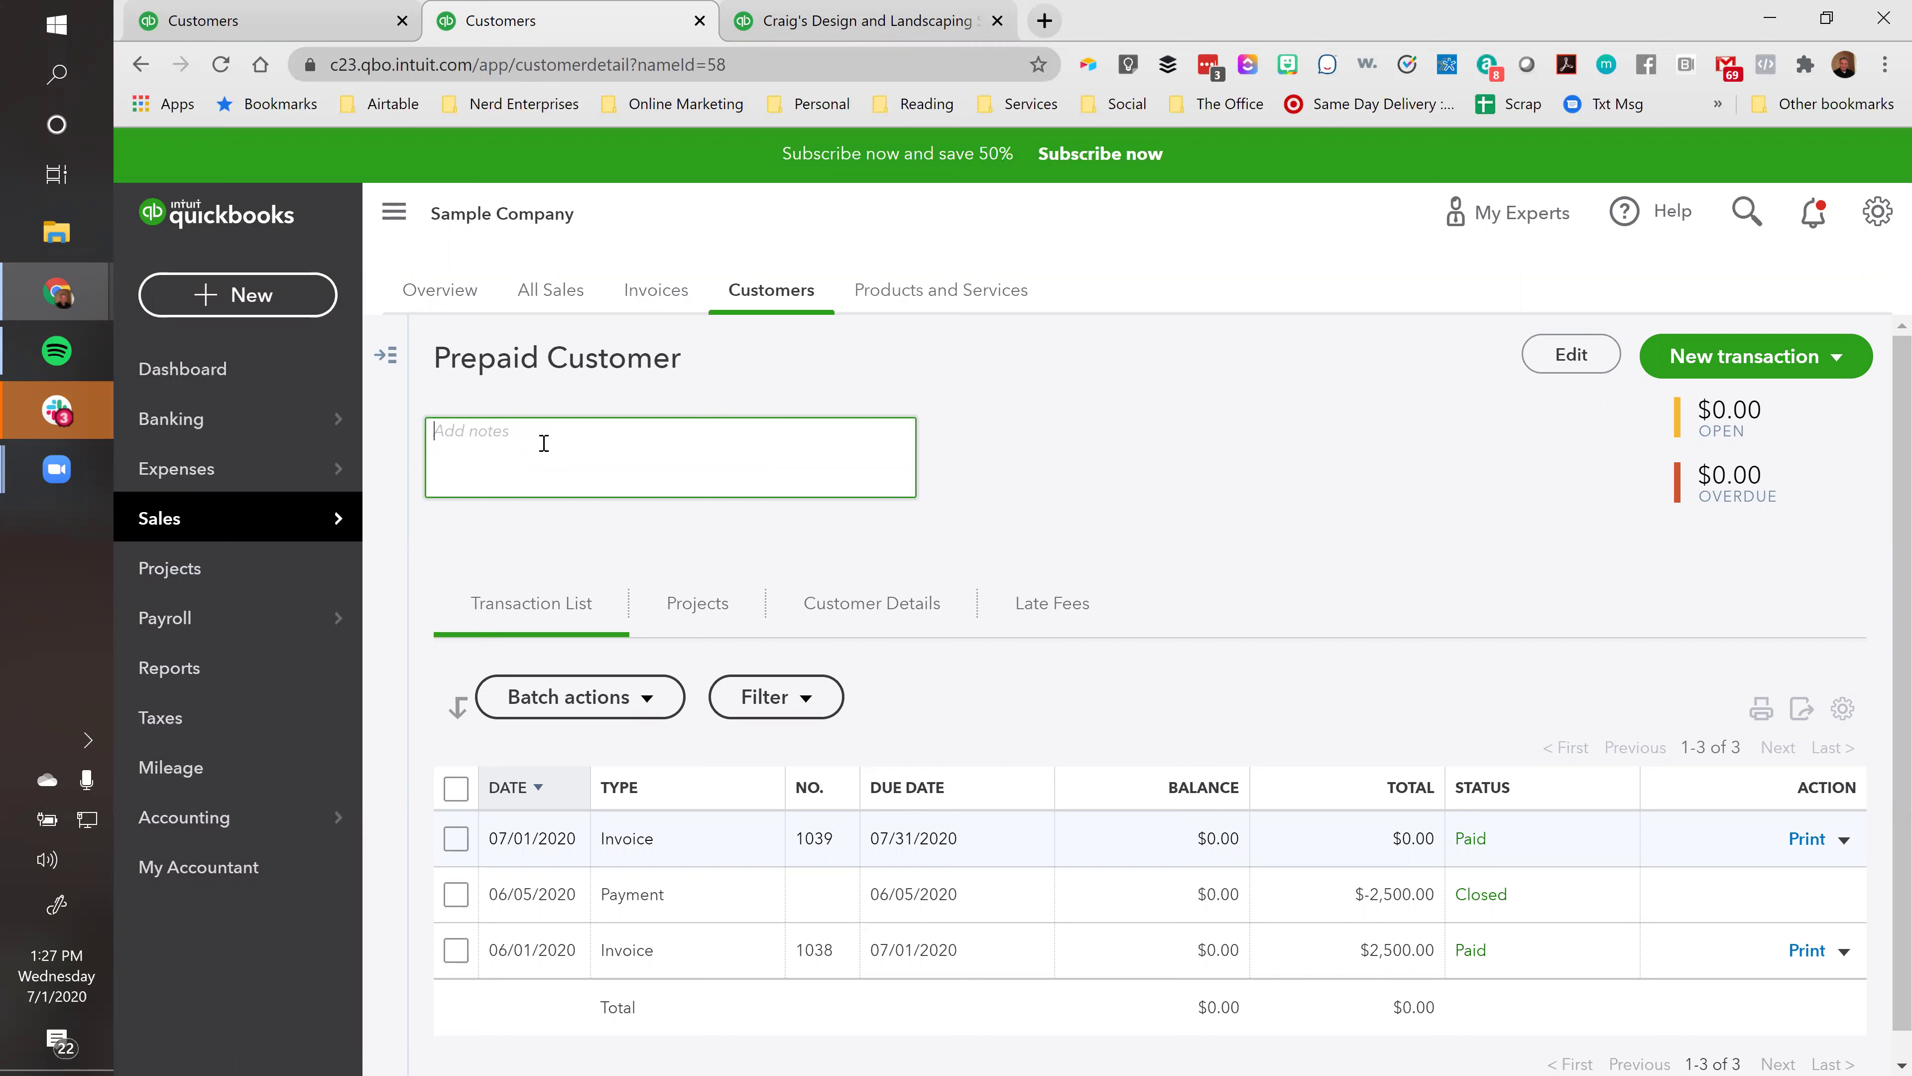
{"action": "type", "text": "Please check Customer Deposits Repot"}
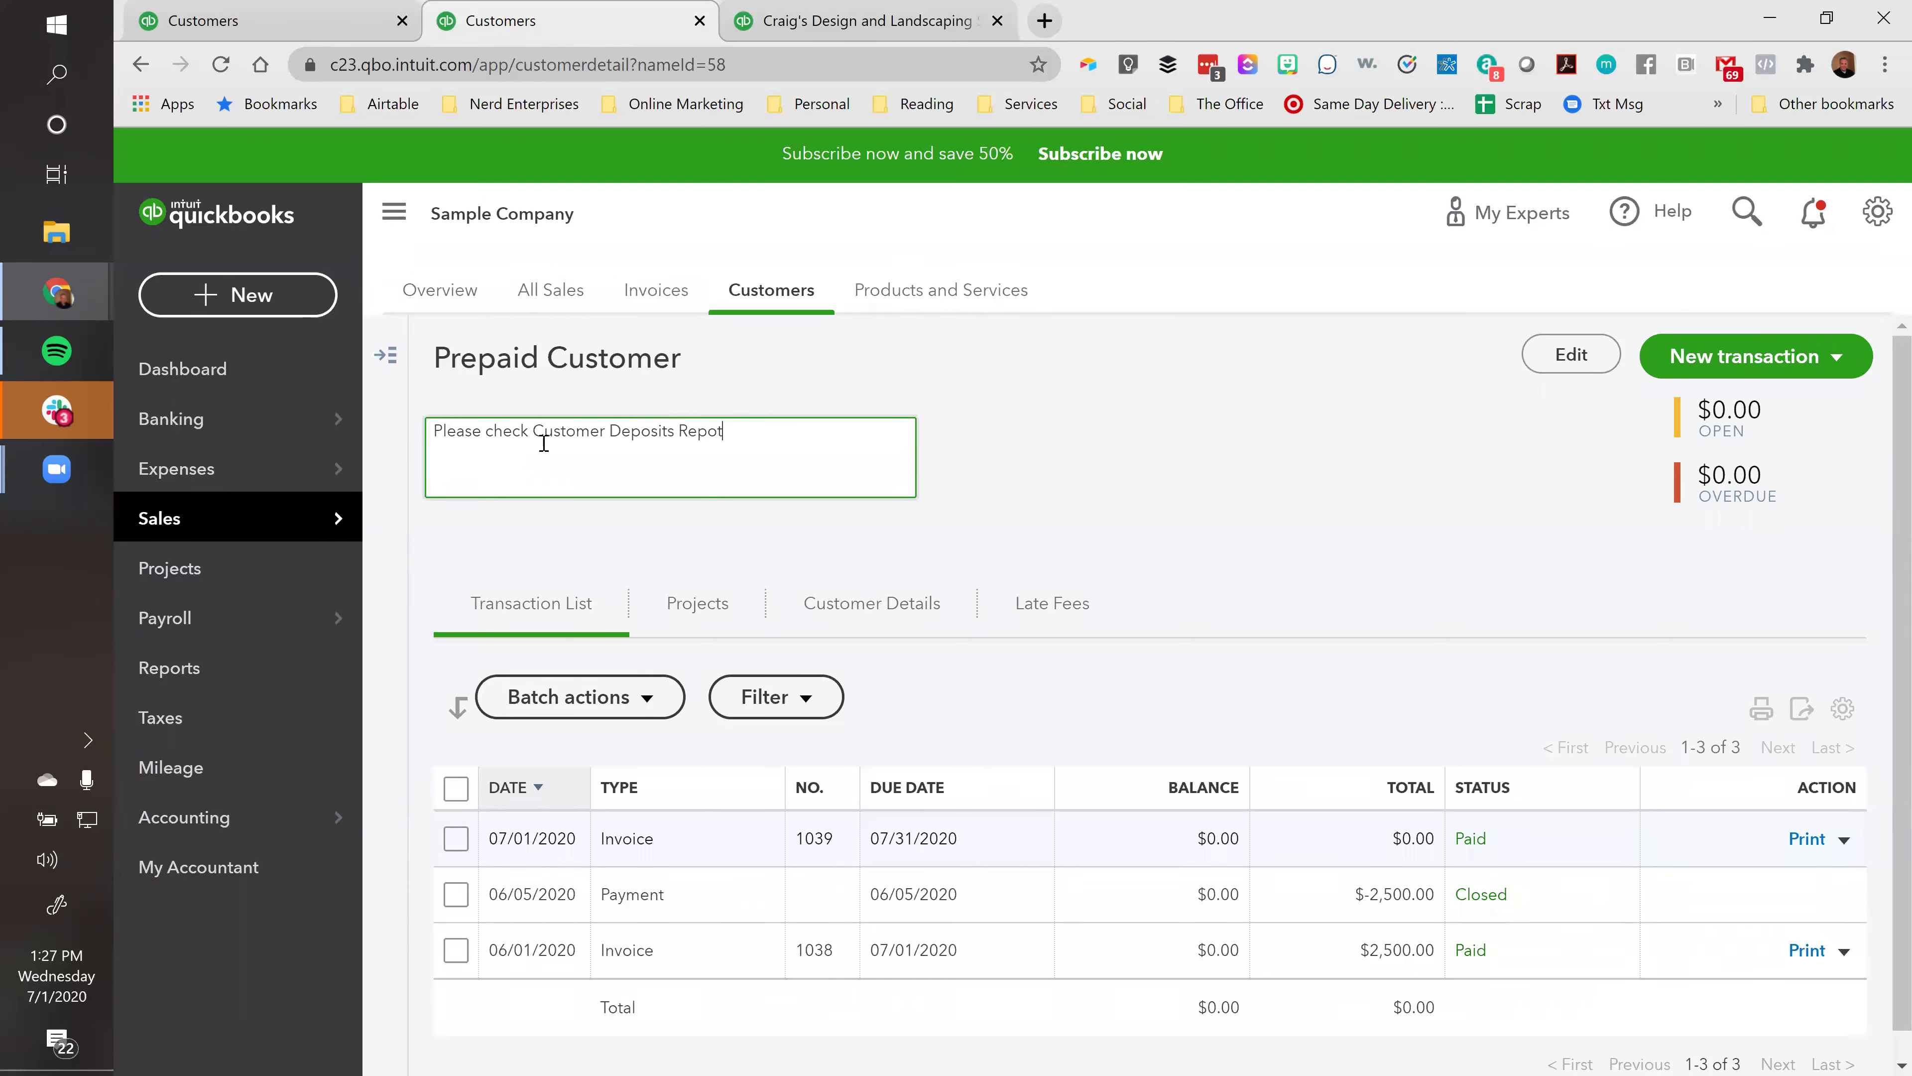
{"action": "left_click", "coordinate": [1054, 462]}
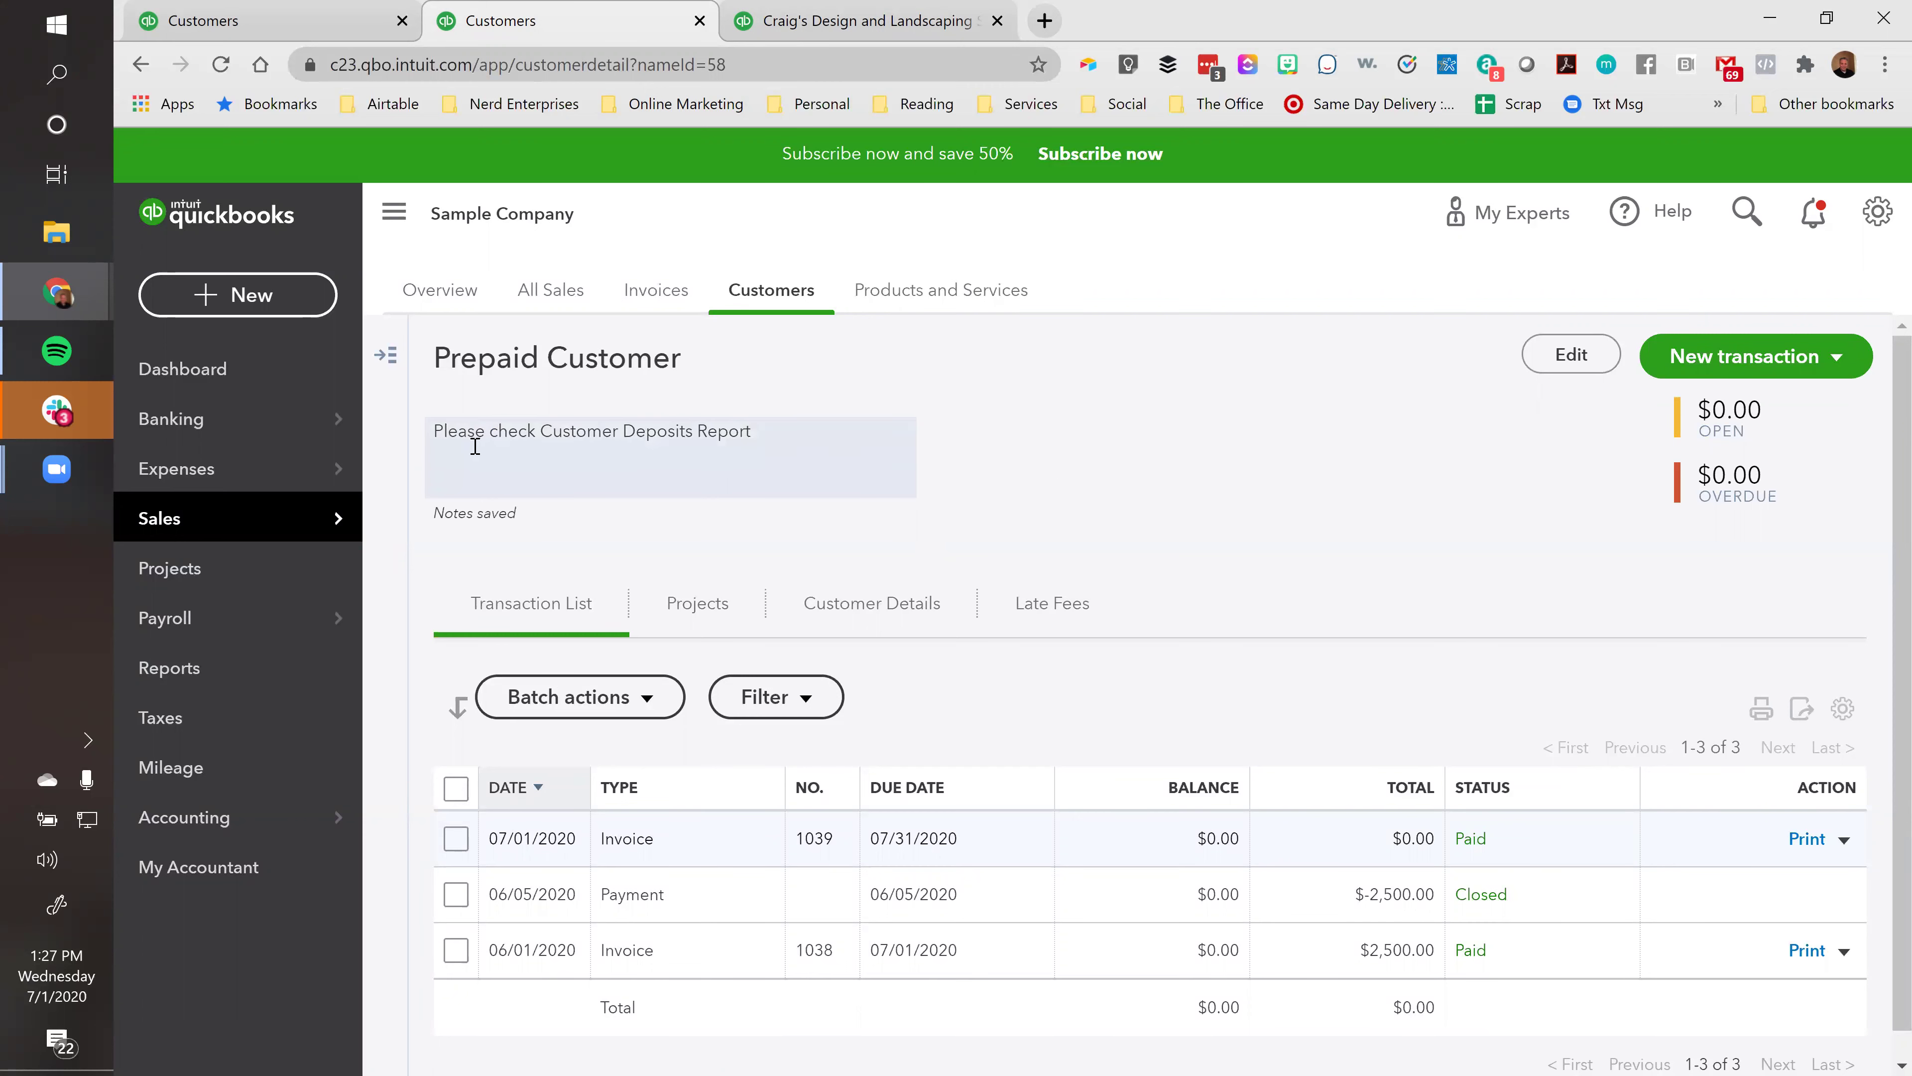
{"action": "left_click", "coordinate": [604, 461]}
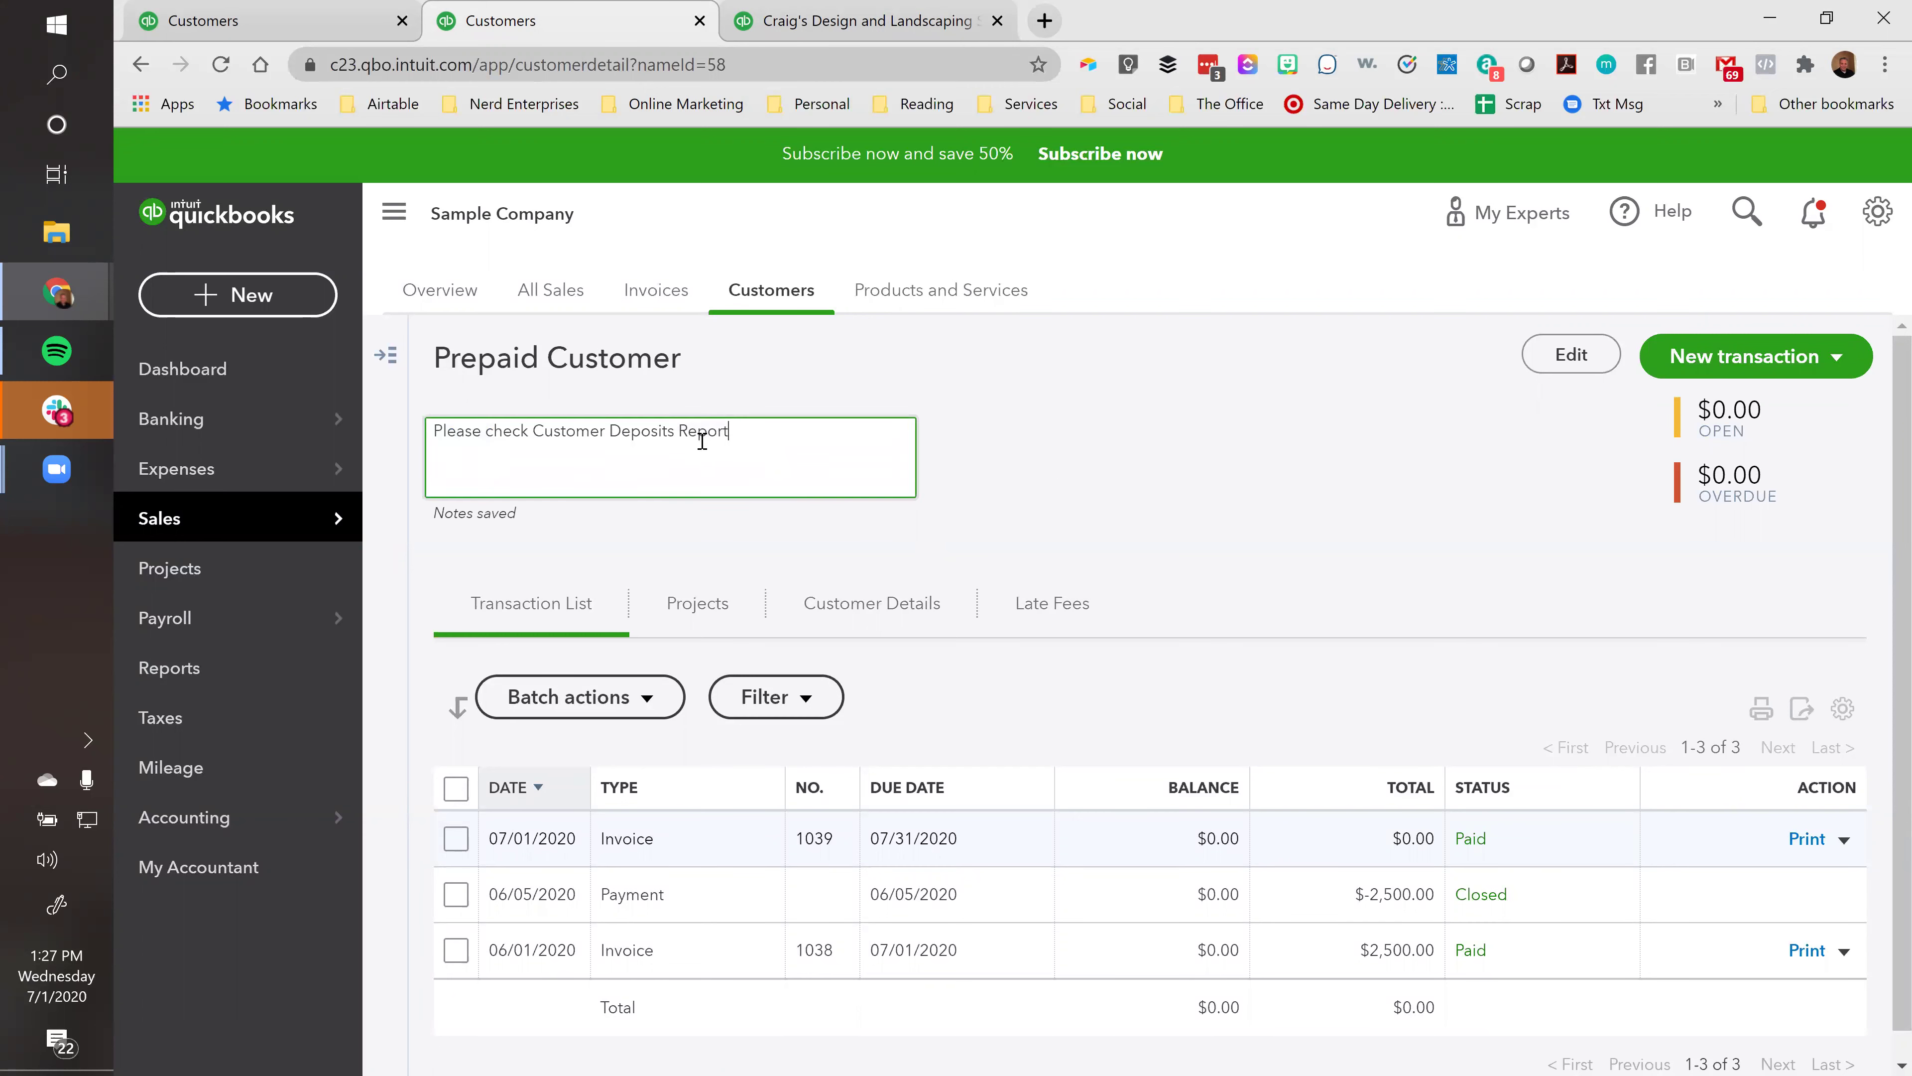
{"action": "left_click", "coordinate": [1080, 440]}
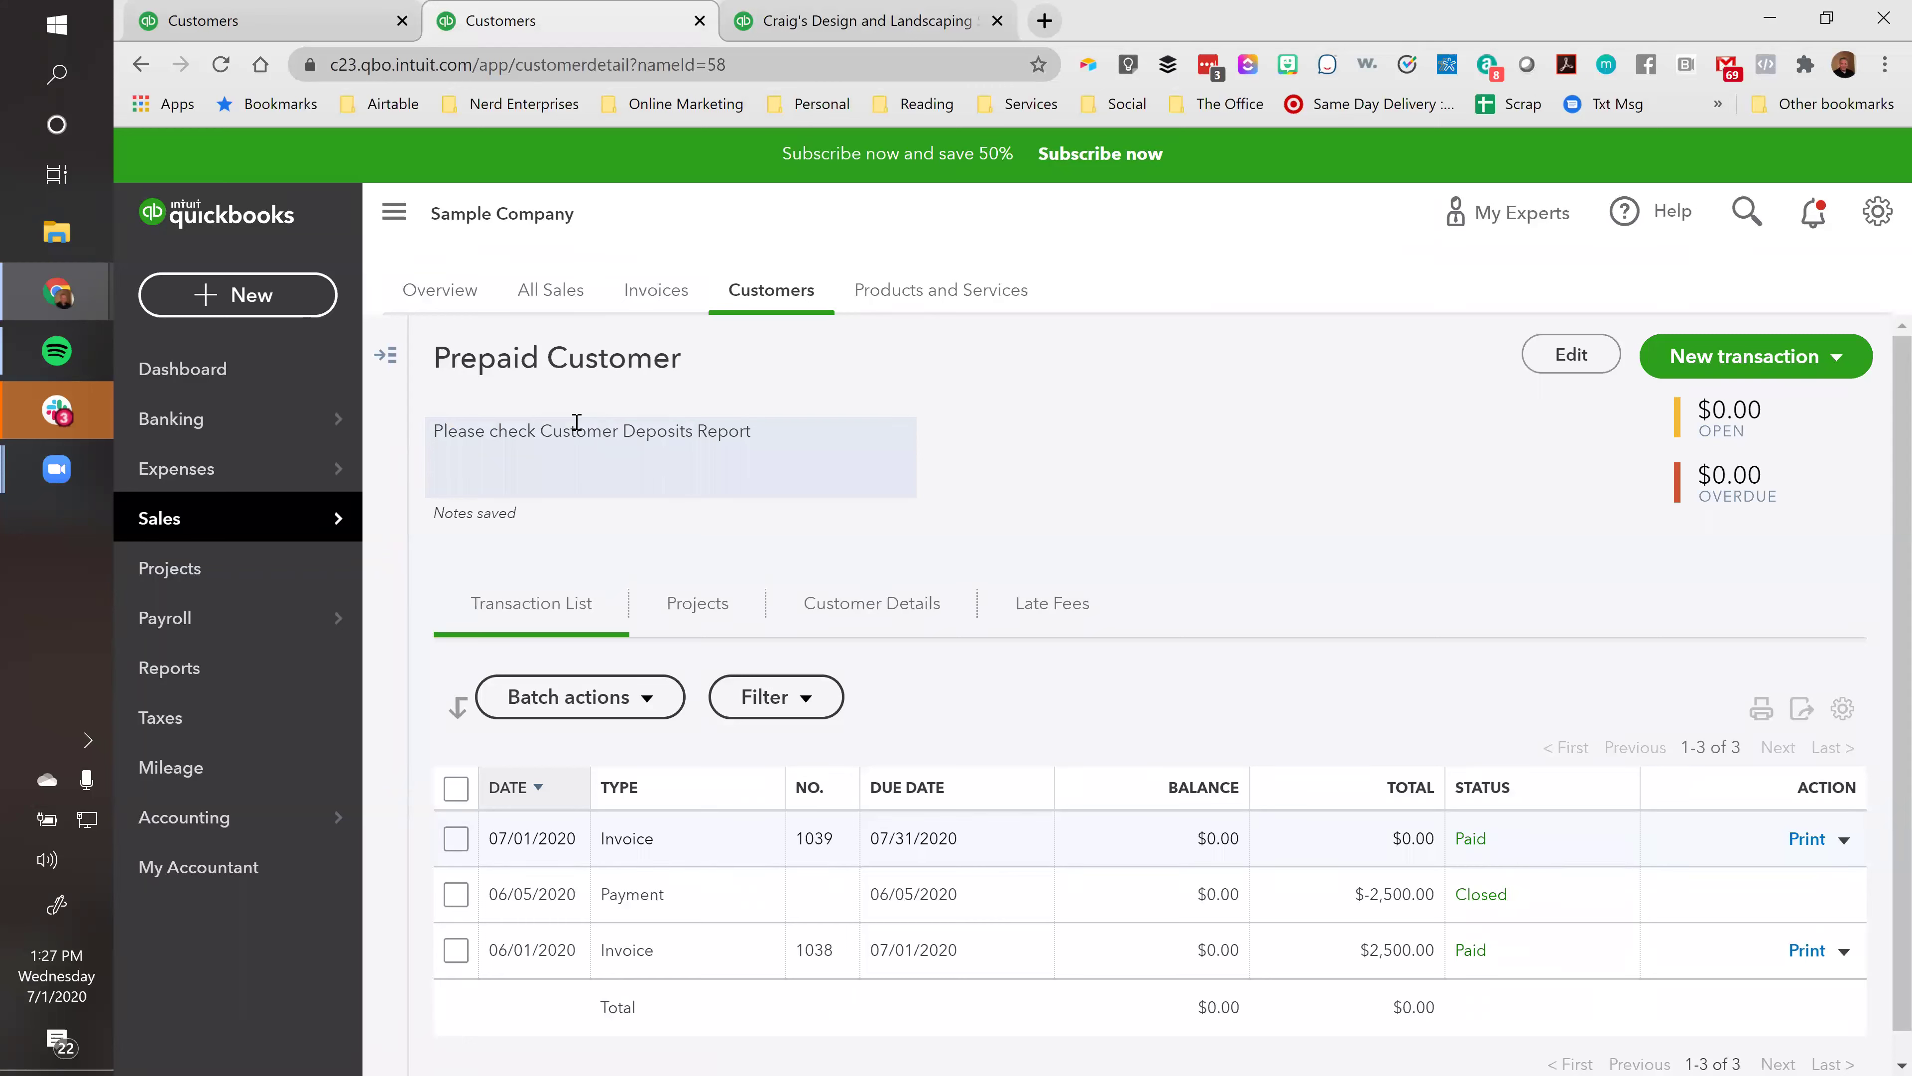
{"action": "left_click", "coordinate": [561, 475]}
{"action": "left_click", "coordinate": [1127, 438]}
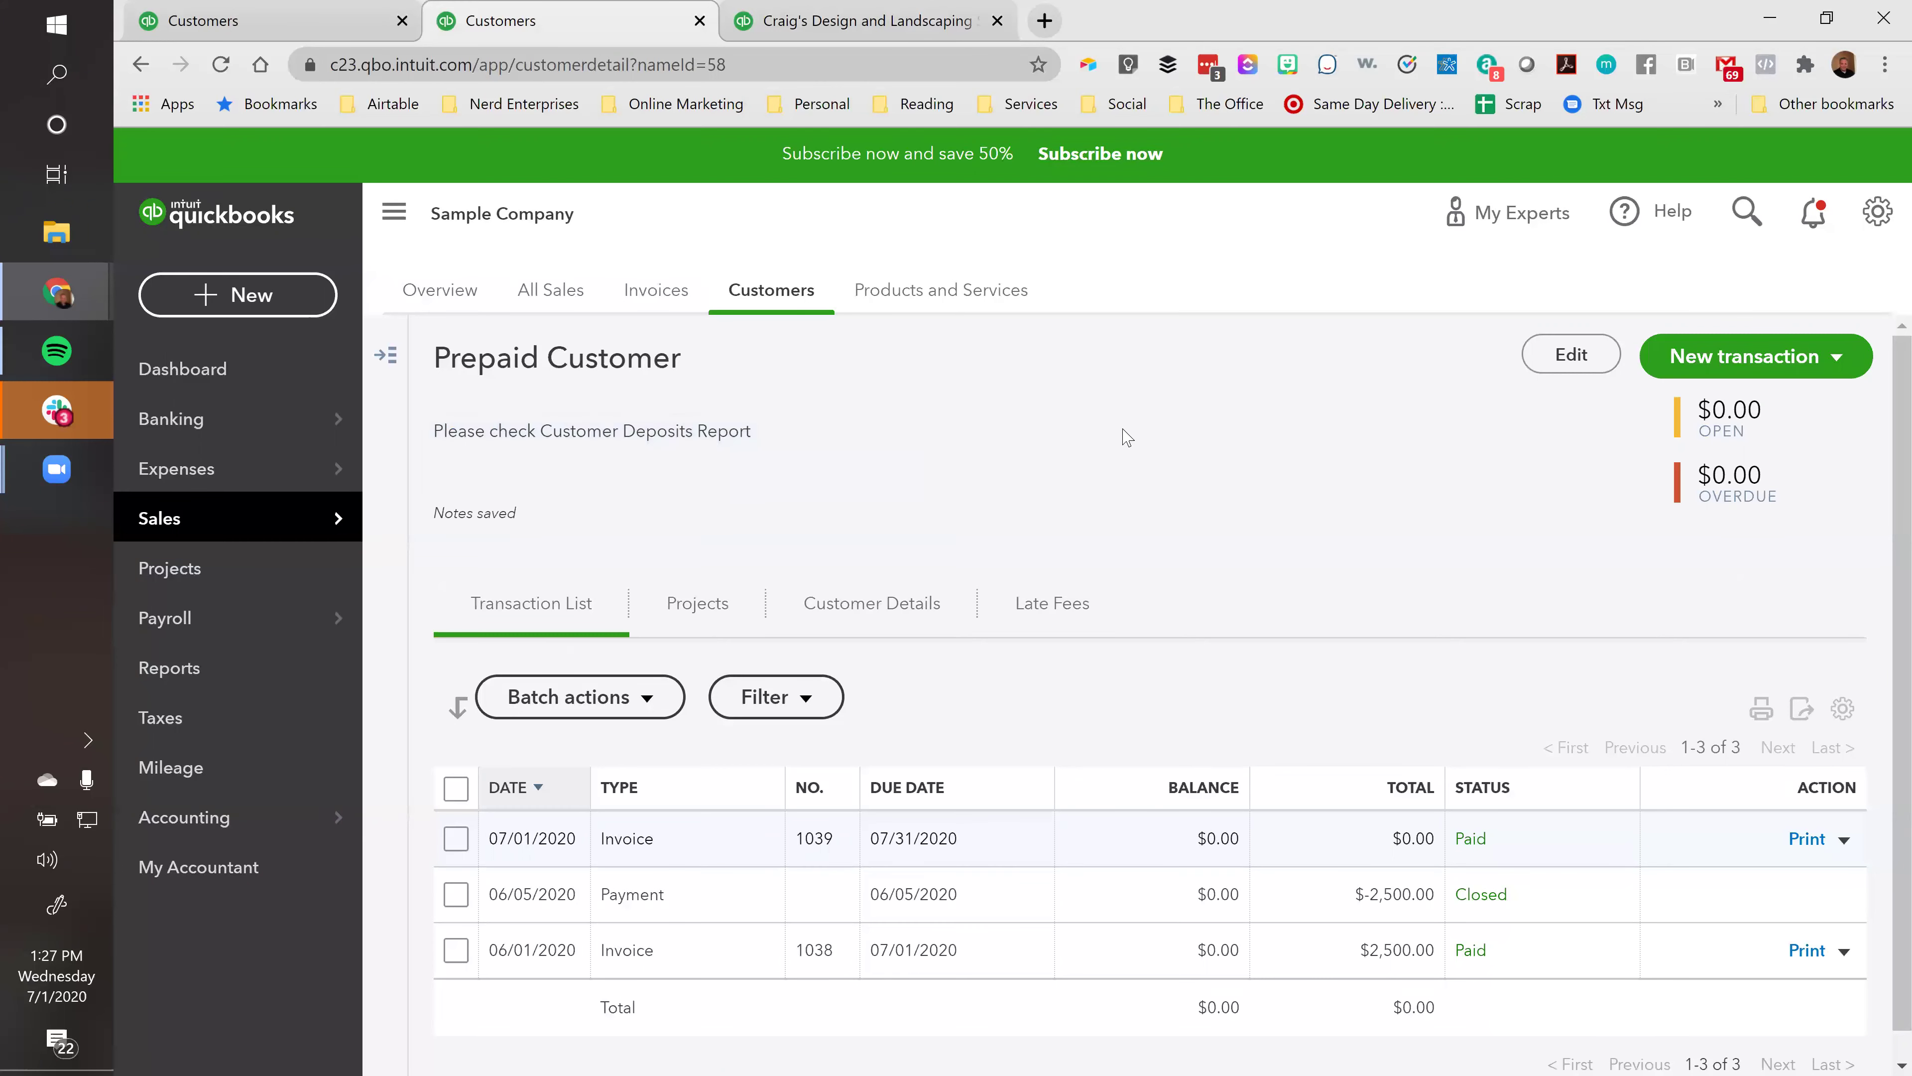
{"action": "left_click", "coordinate": [386, 356]}
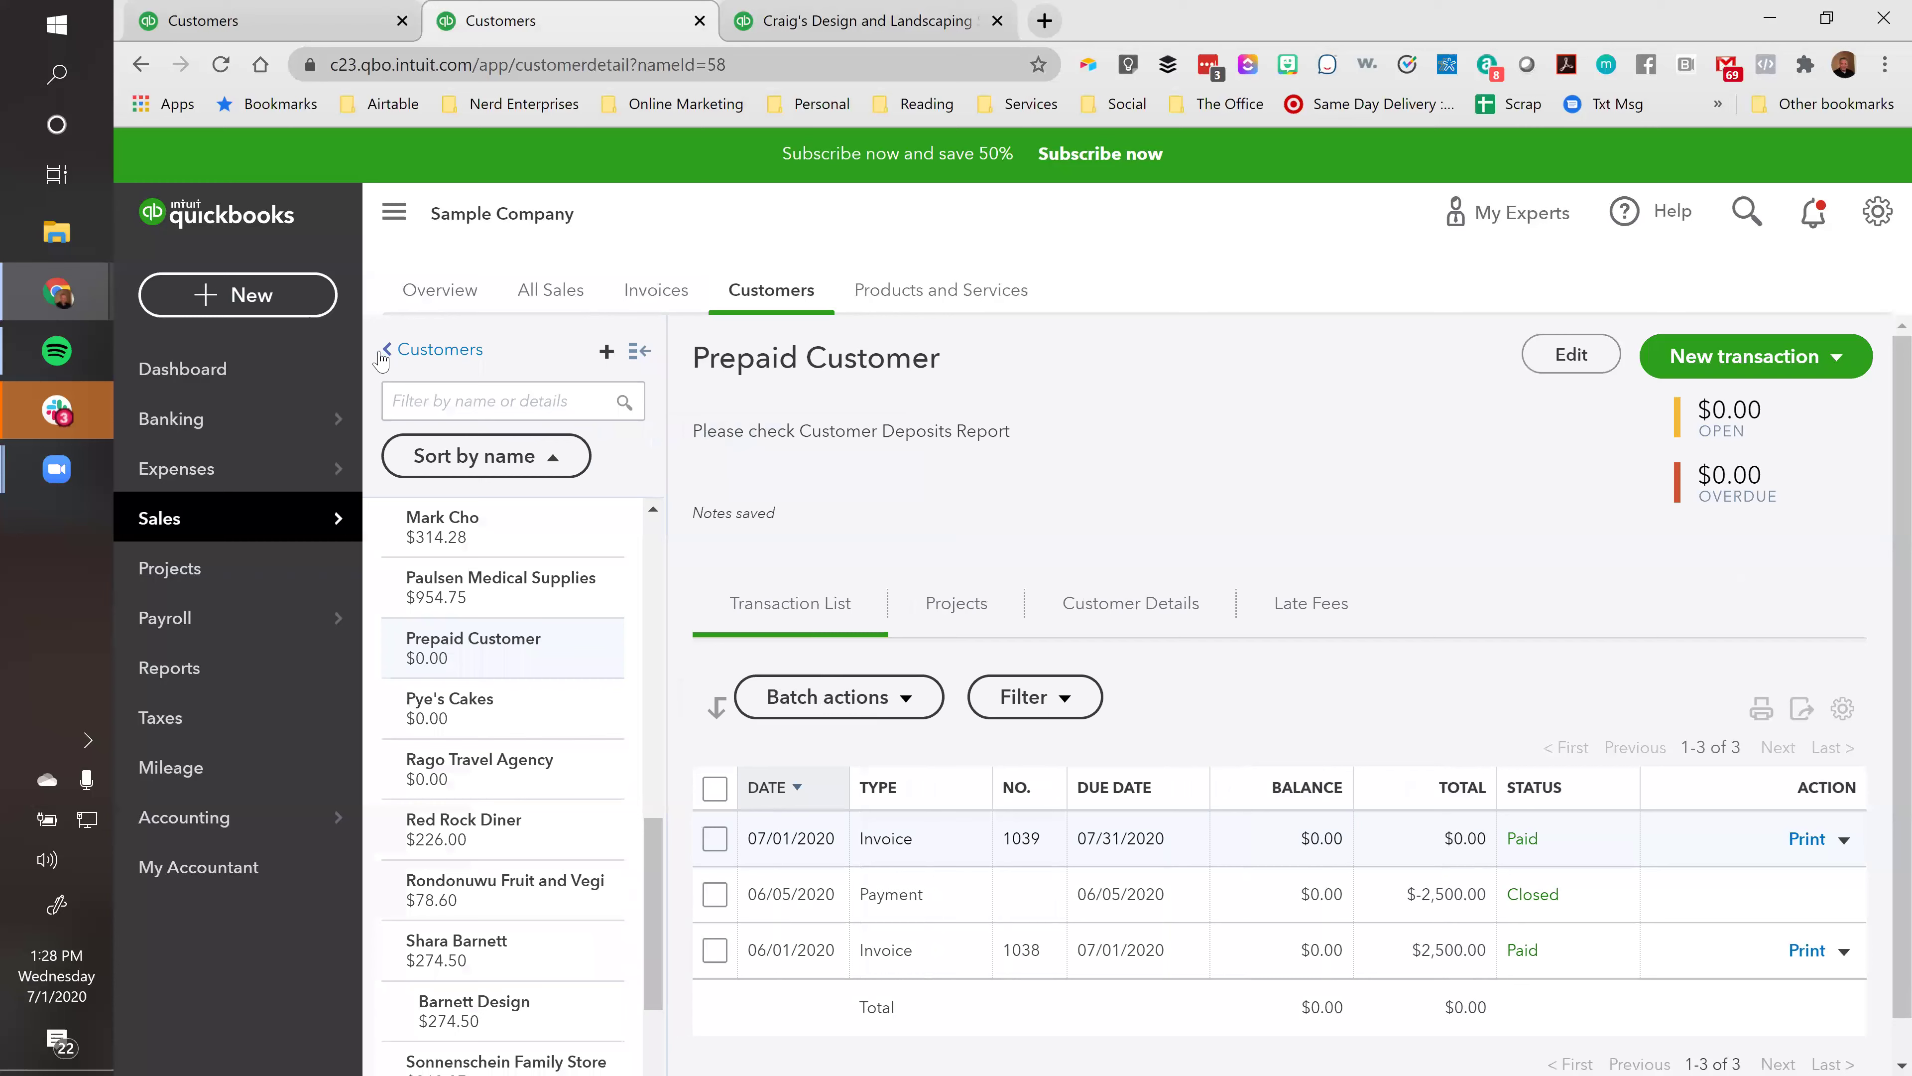
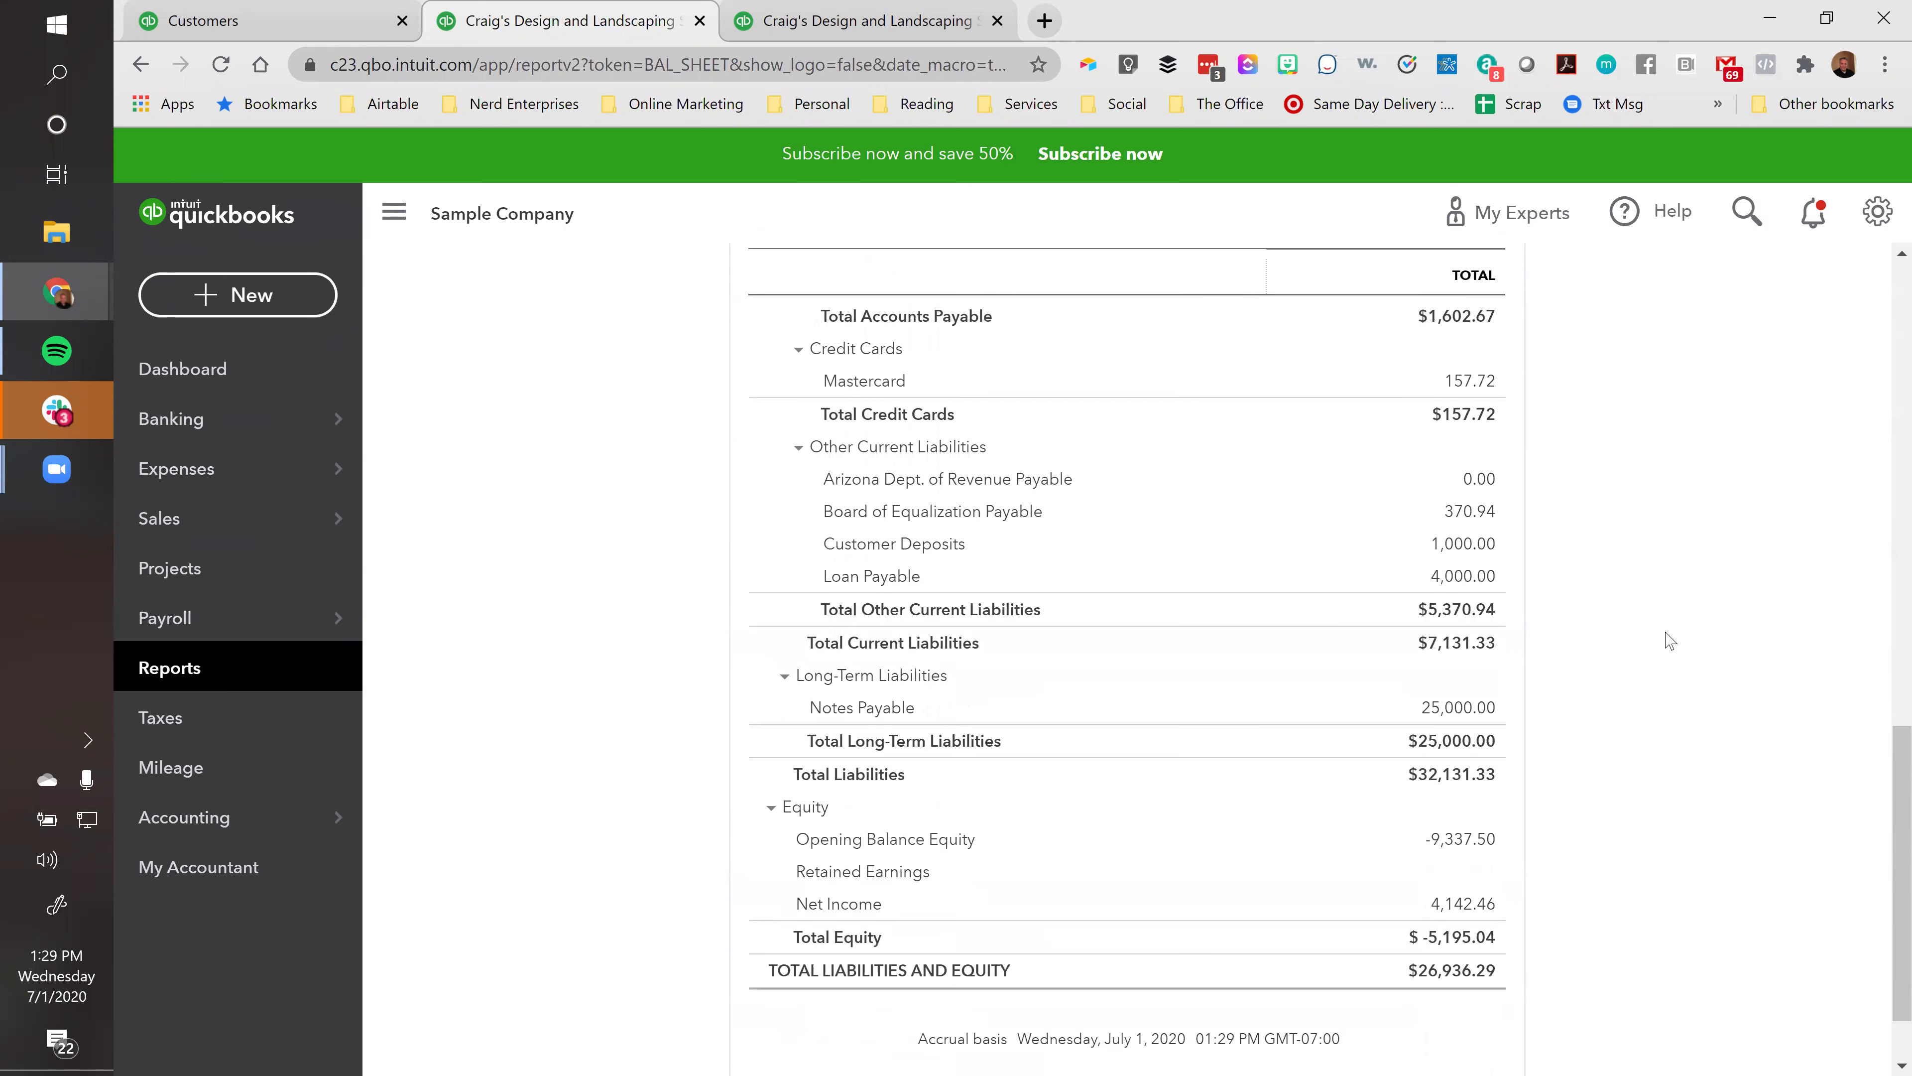
- Review the Balance Sheet, with total assets and total liabilities and equity both at $26,936.29
{"action": "scroll", "coordinate": [987, 488], "scroll_direction": "up", "scroll_amount": 1}
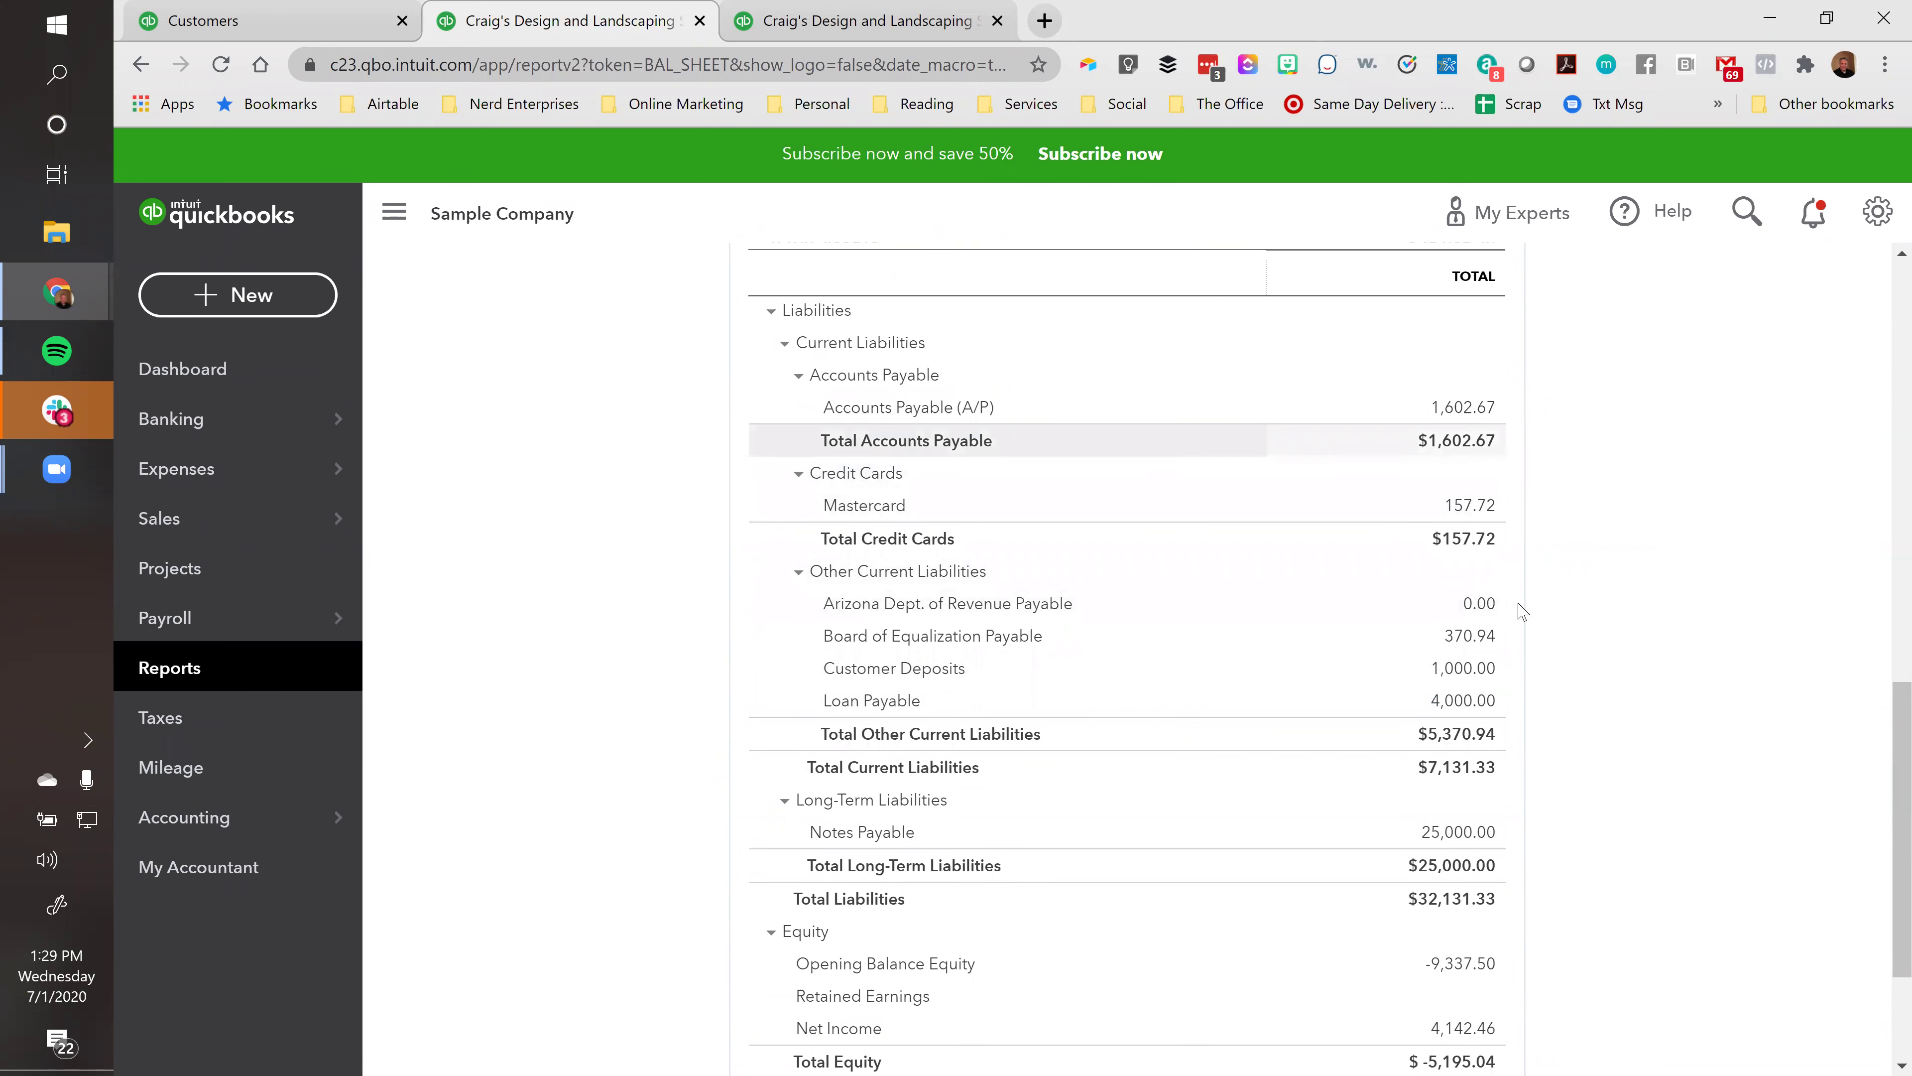
{"action": "scroll", "coordinate": [1359, 627], "scroll_direction": "down", "scroll_amount": 1}
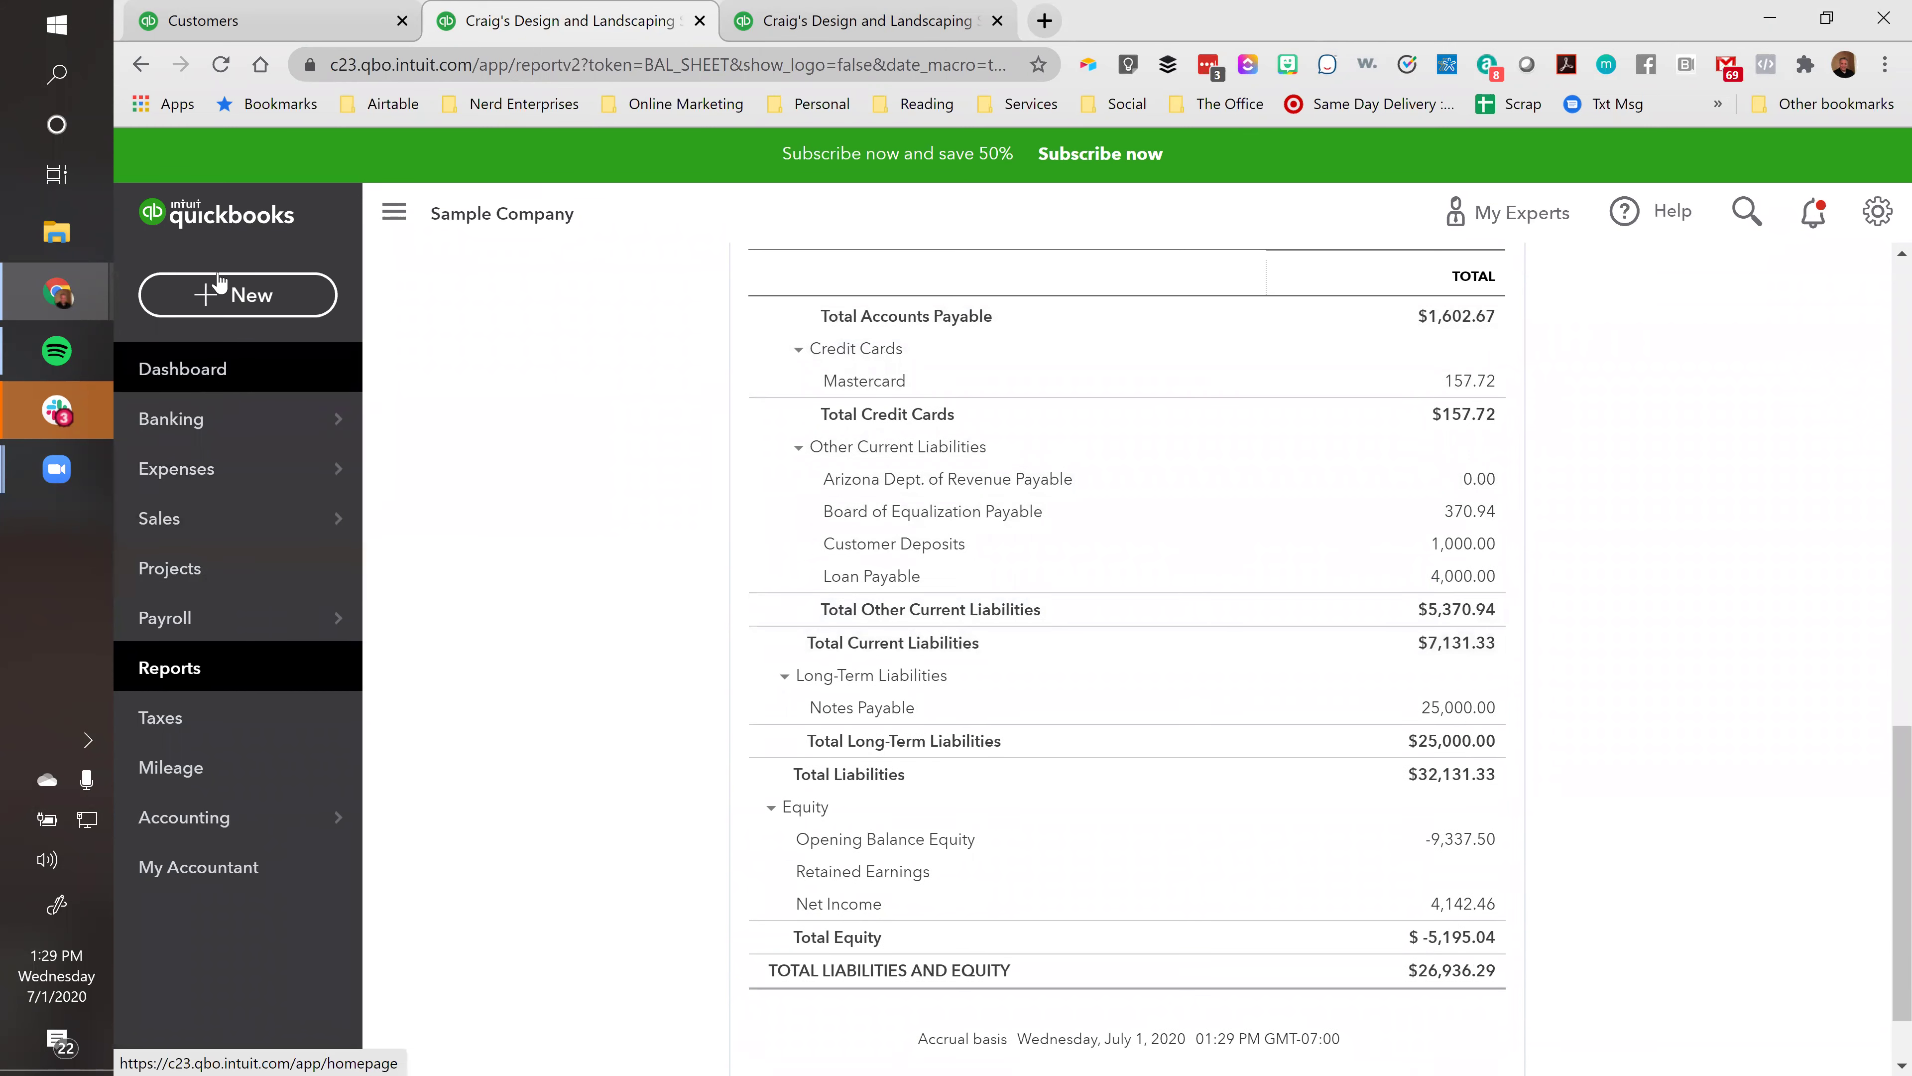
{"action": "left_click", "coordinate": [225, 295]}
{"action": "left_click", "coordinate": [298, 313]}
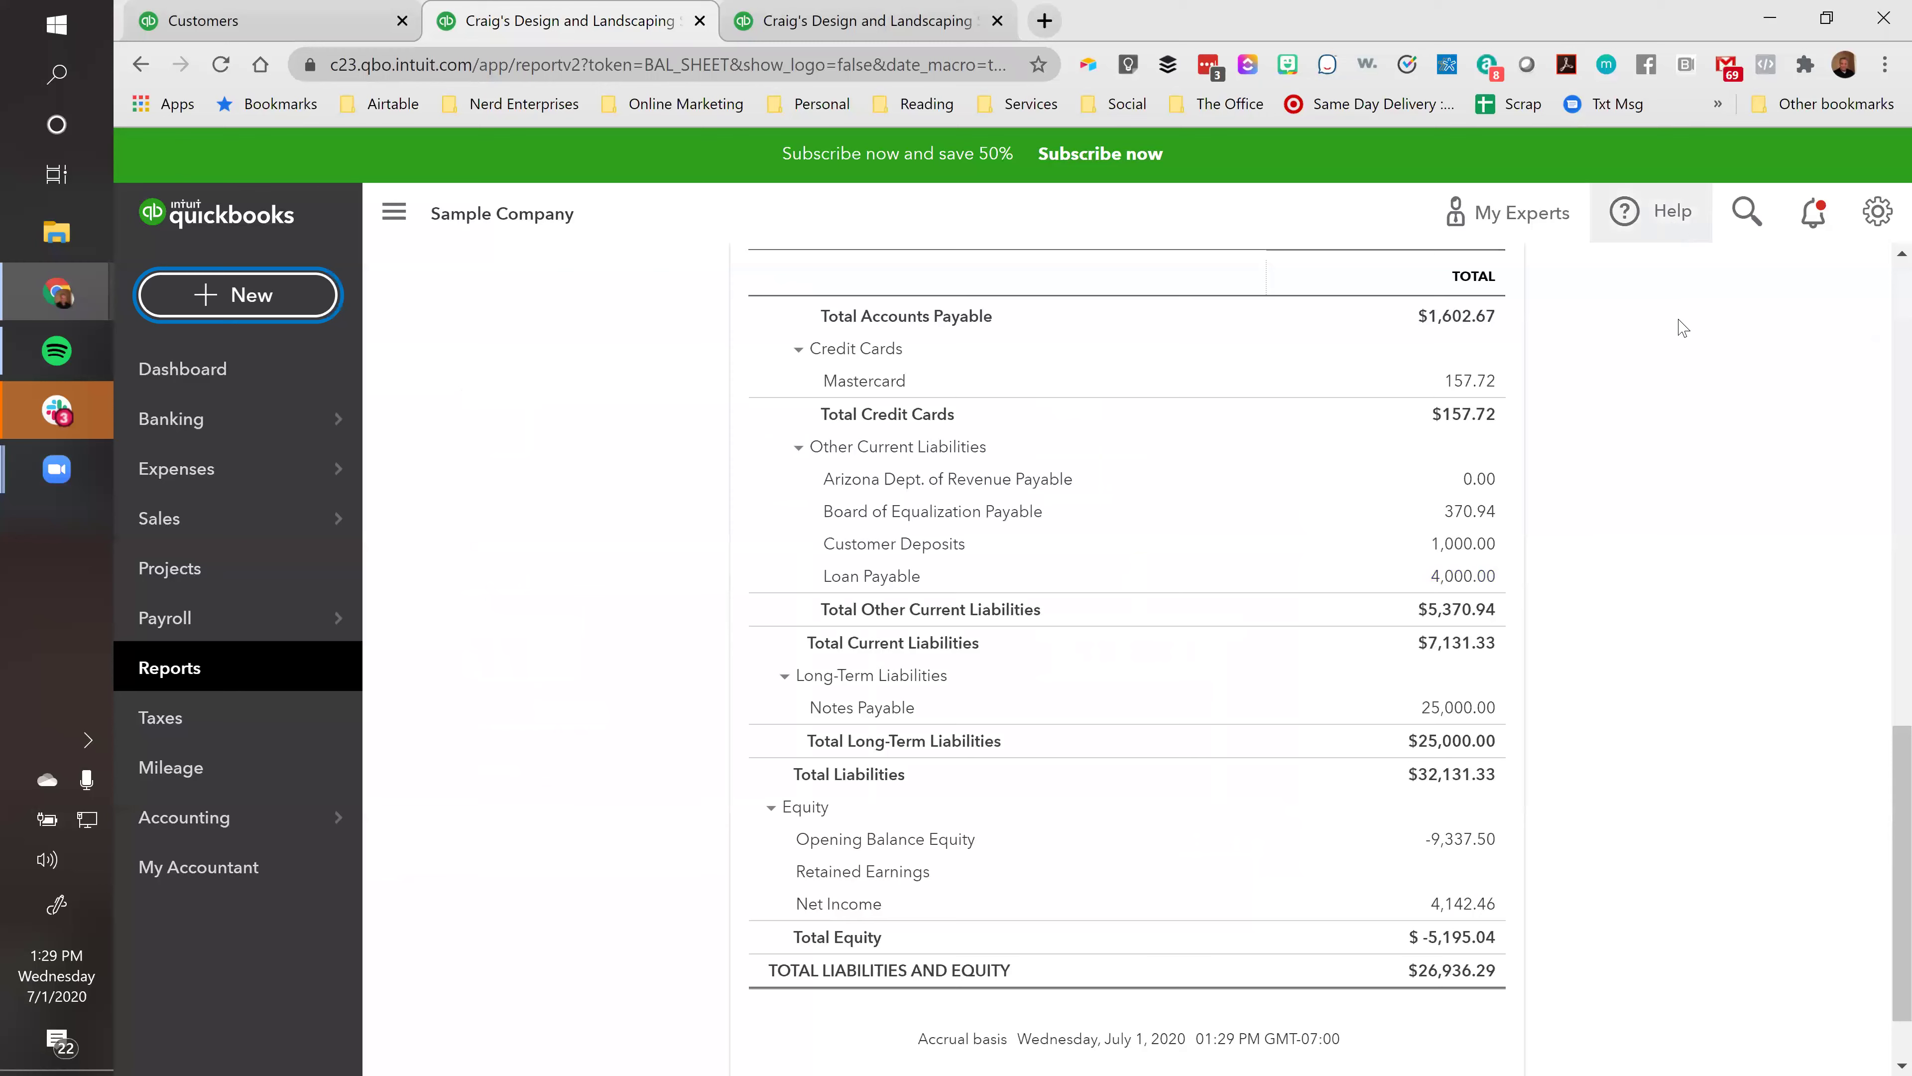
{"action": "scroll", "coordinate": [1506, 490], "scroll_direction": "up", "scroll_amount": 5}
- Create a Bank account named Client Trust Bank with the Rents Held in Trust detail type
{"action": "mouse_move", "coordinate": [302, 818]}
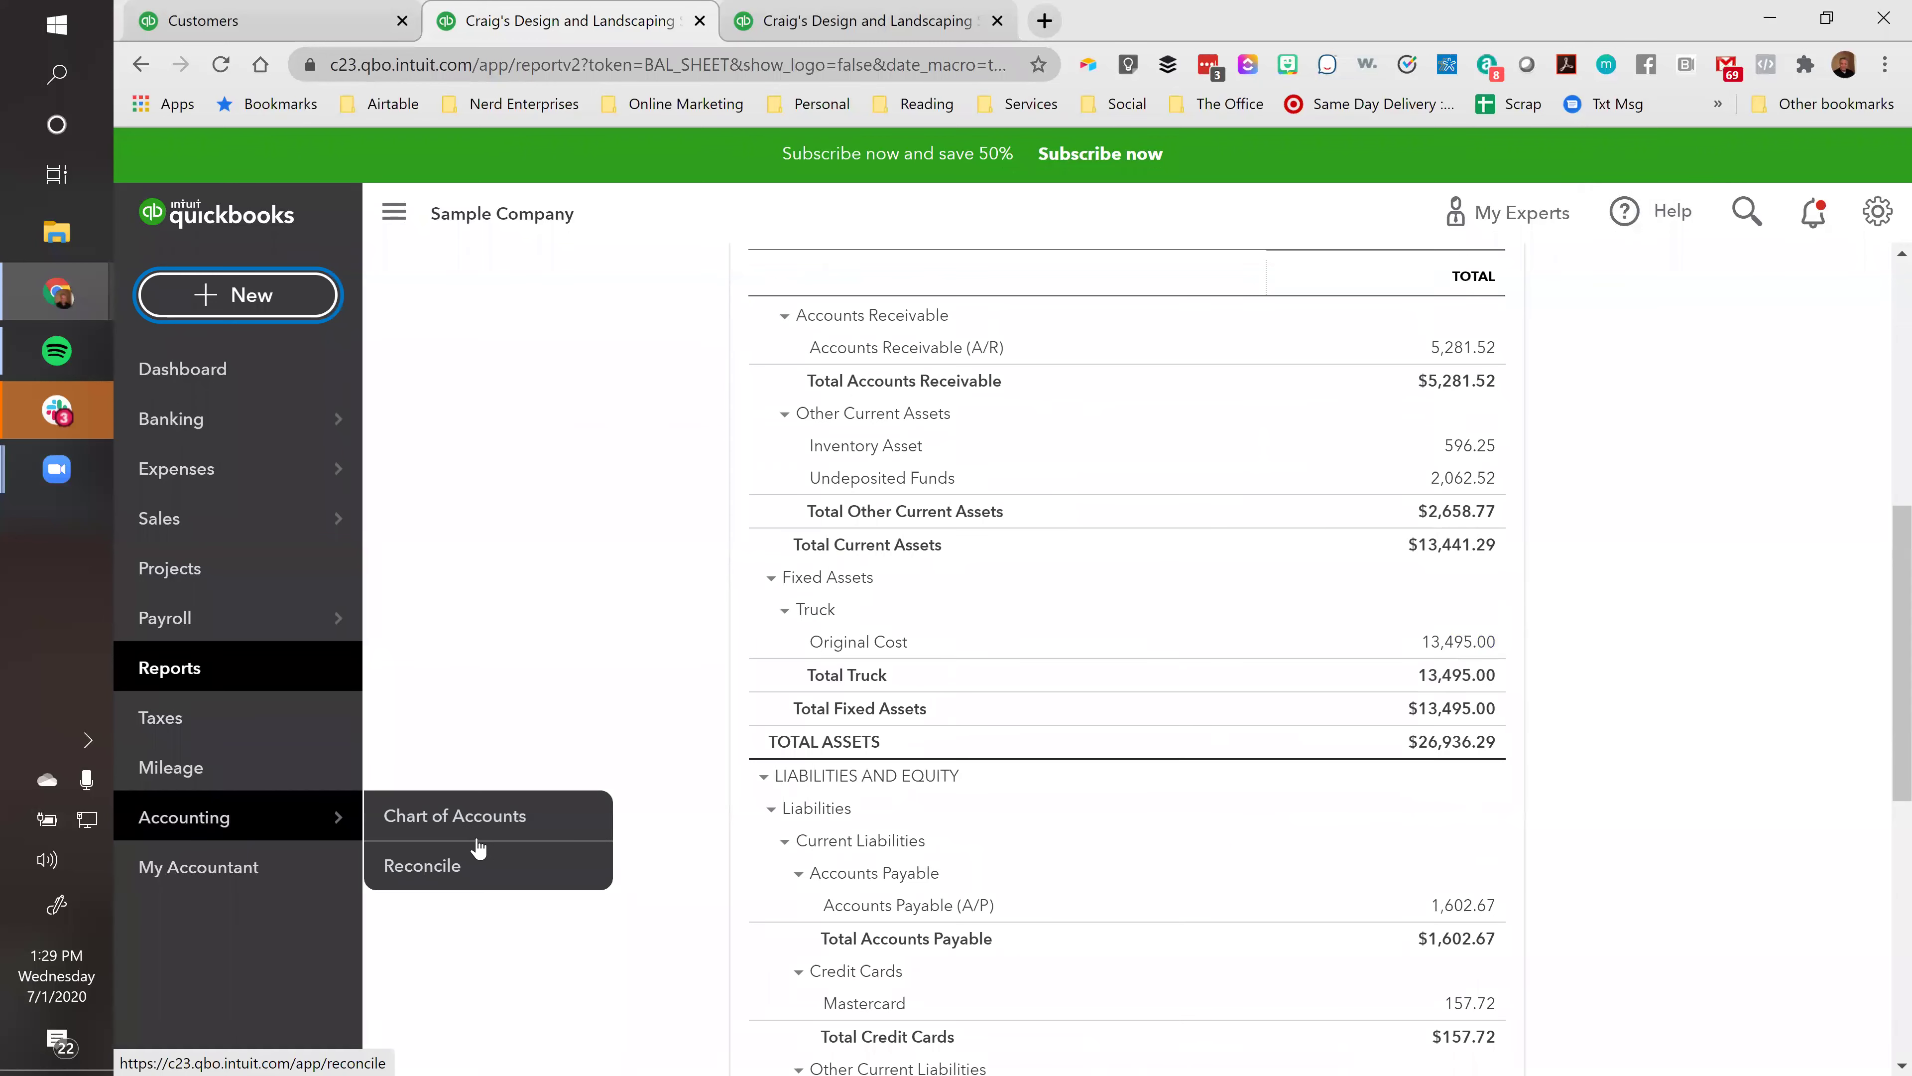
{"action": "left_click", "coordinate": [457, 820]}
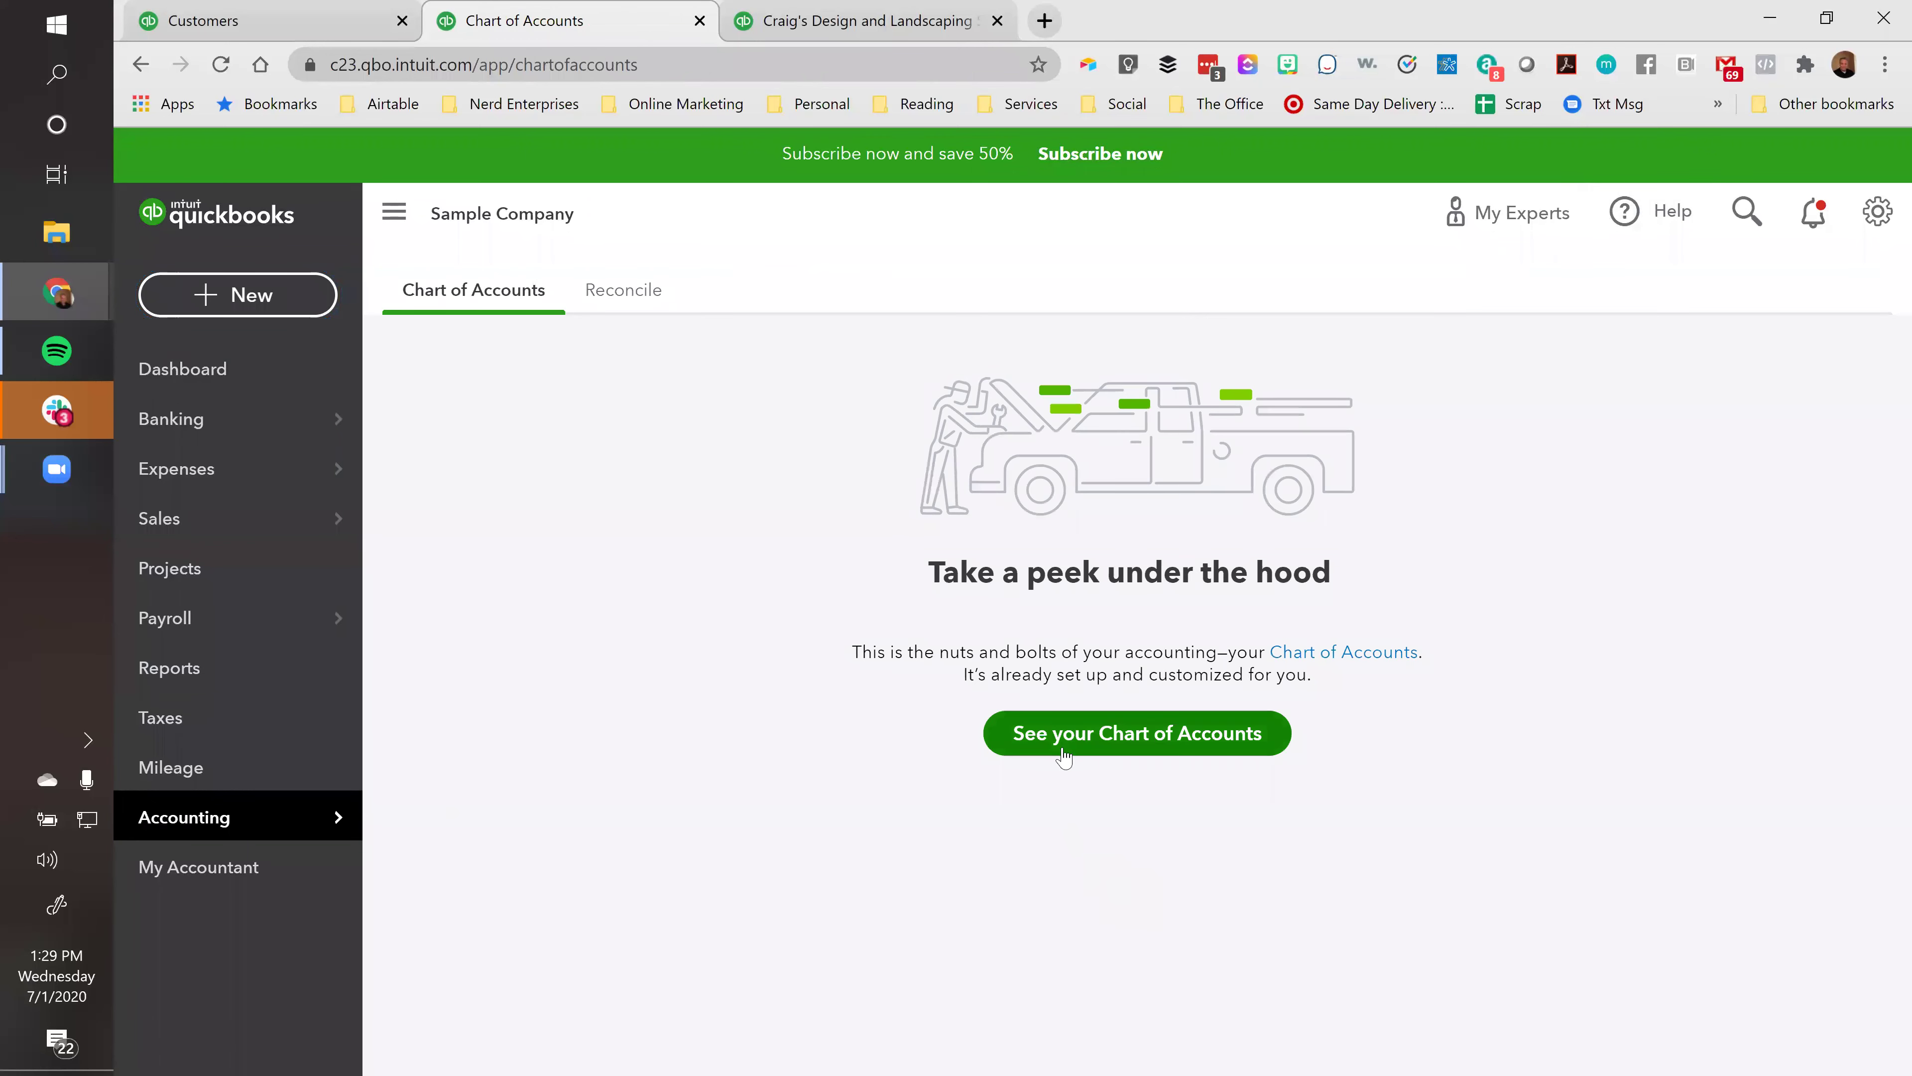
{"action": "left_click", "coordinate": [1065, 746]}
{"action": "left_click", "coordinate": [1780, 369]}
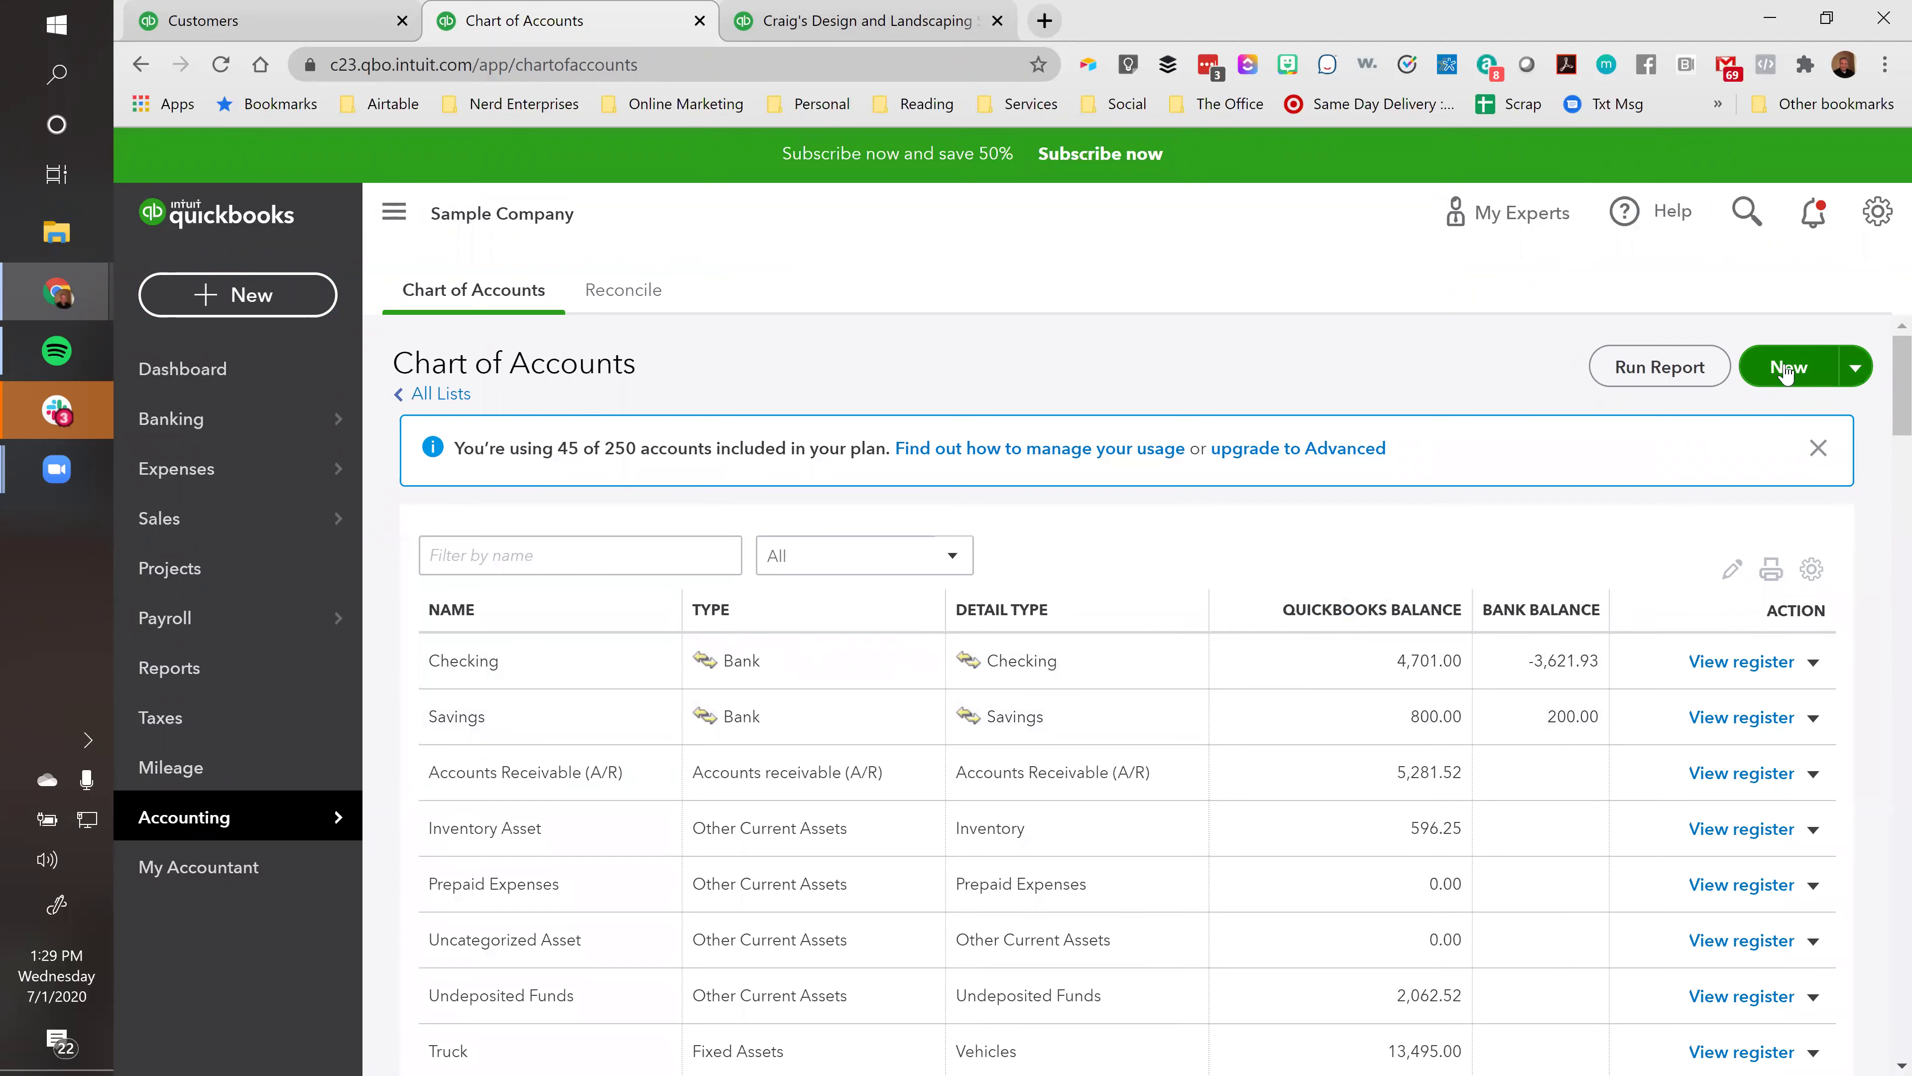
{"action": "left_click", "coordinate": [693, 408]}
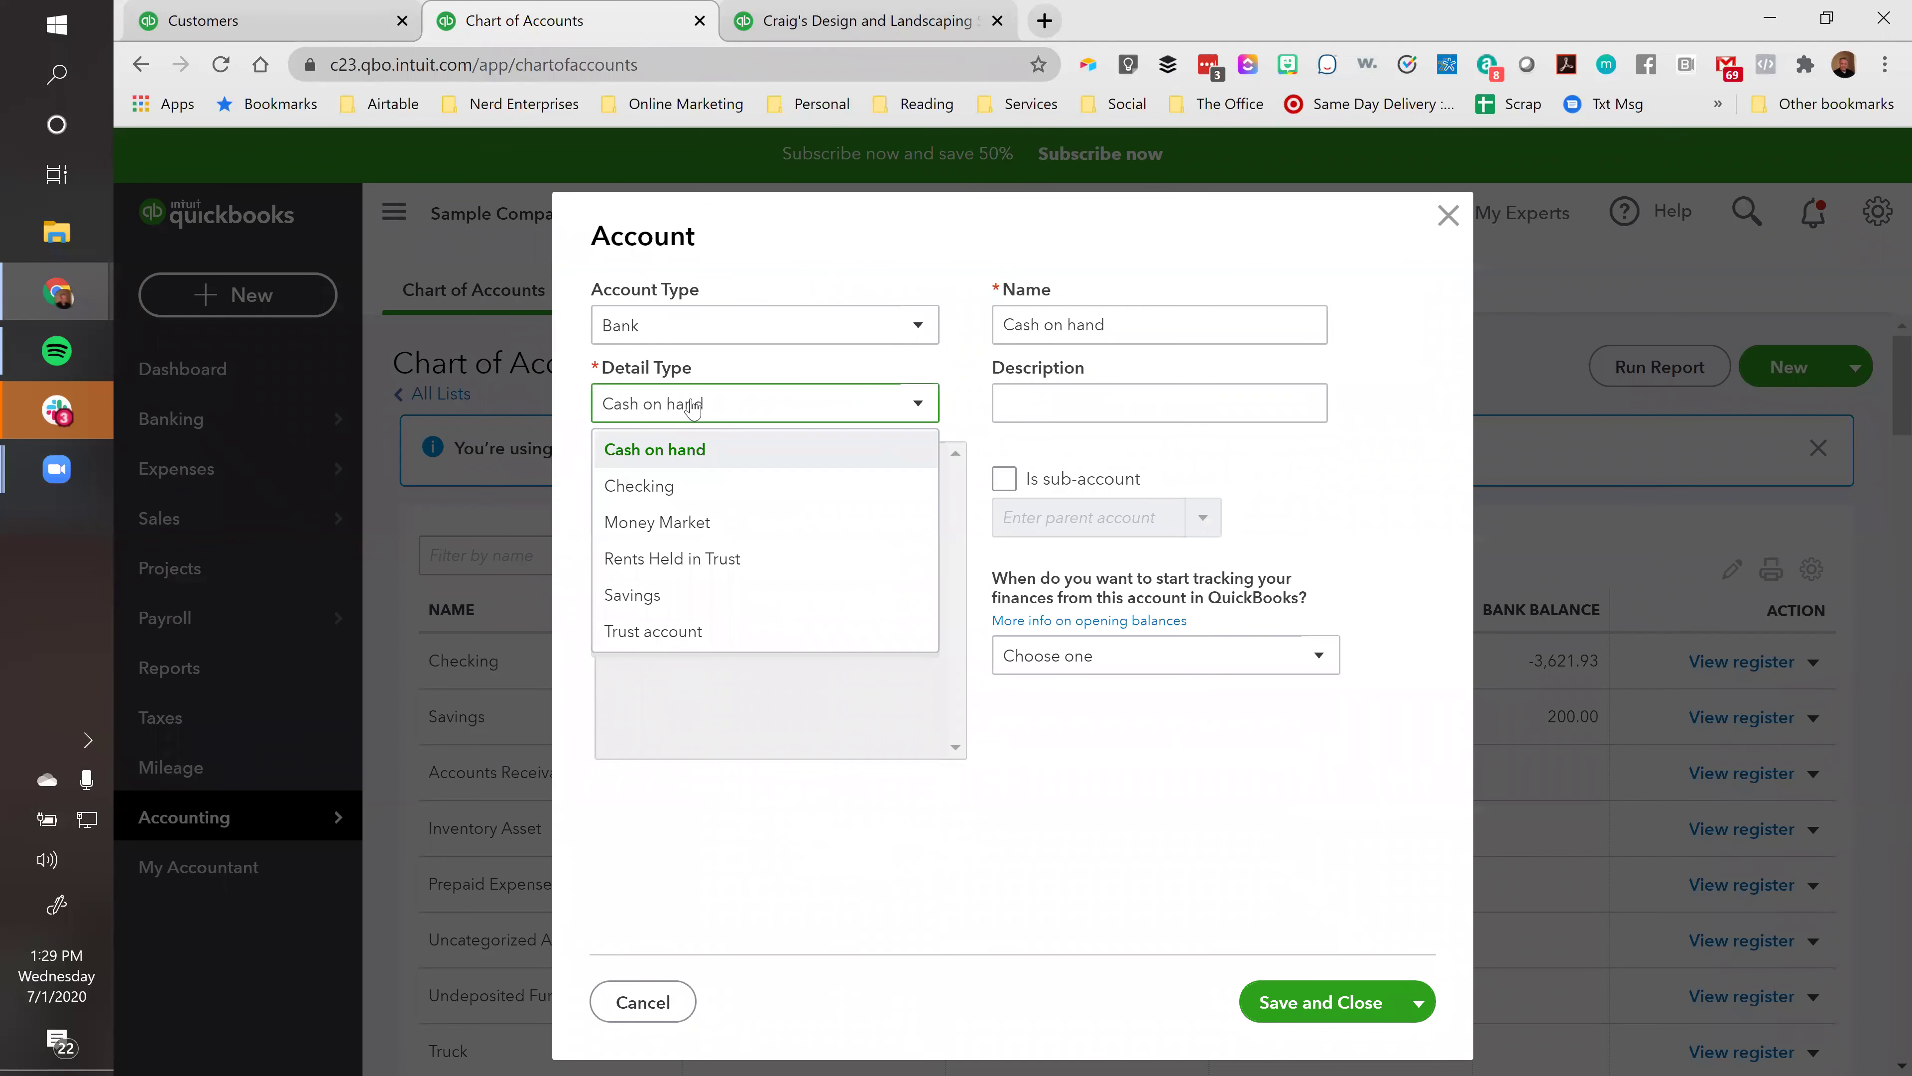
{"action": "left_click", "coordinate": [648, 578]}
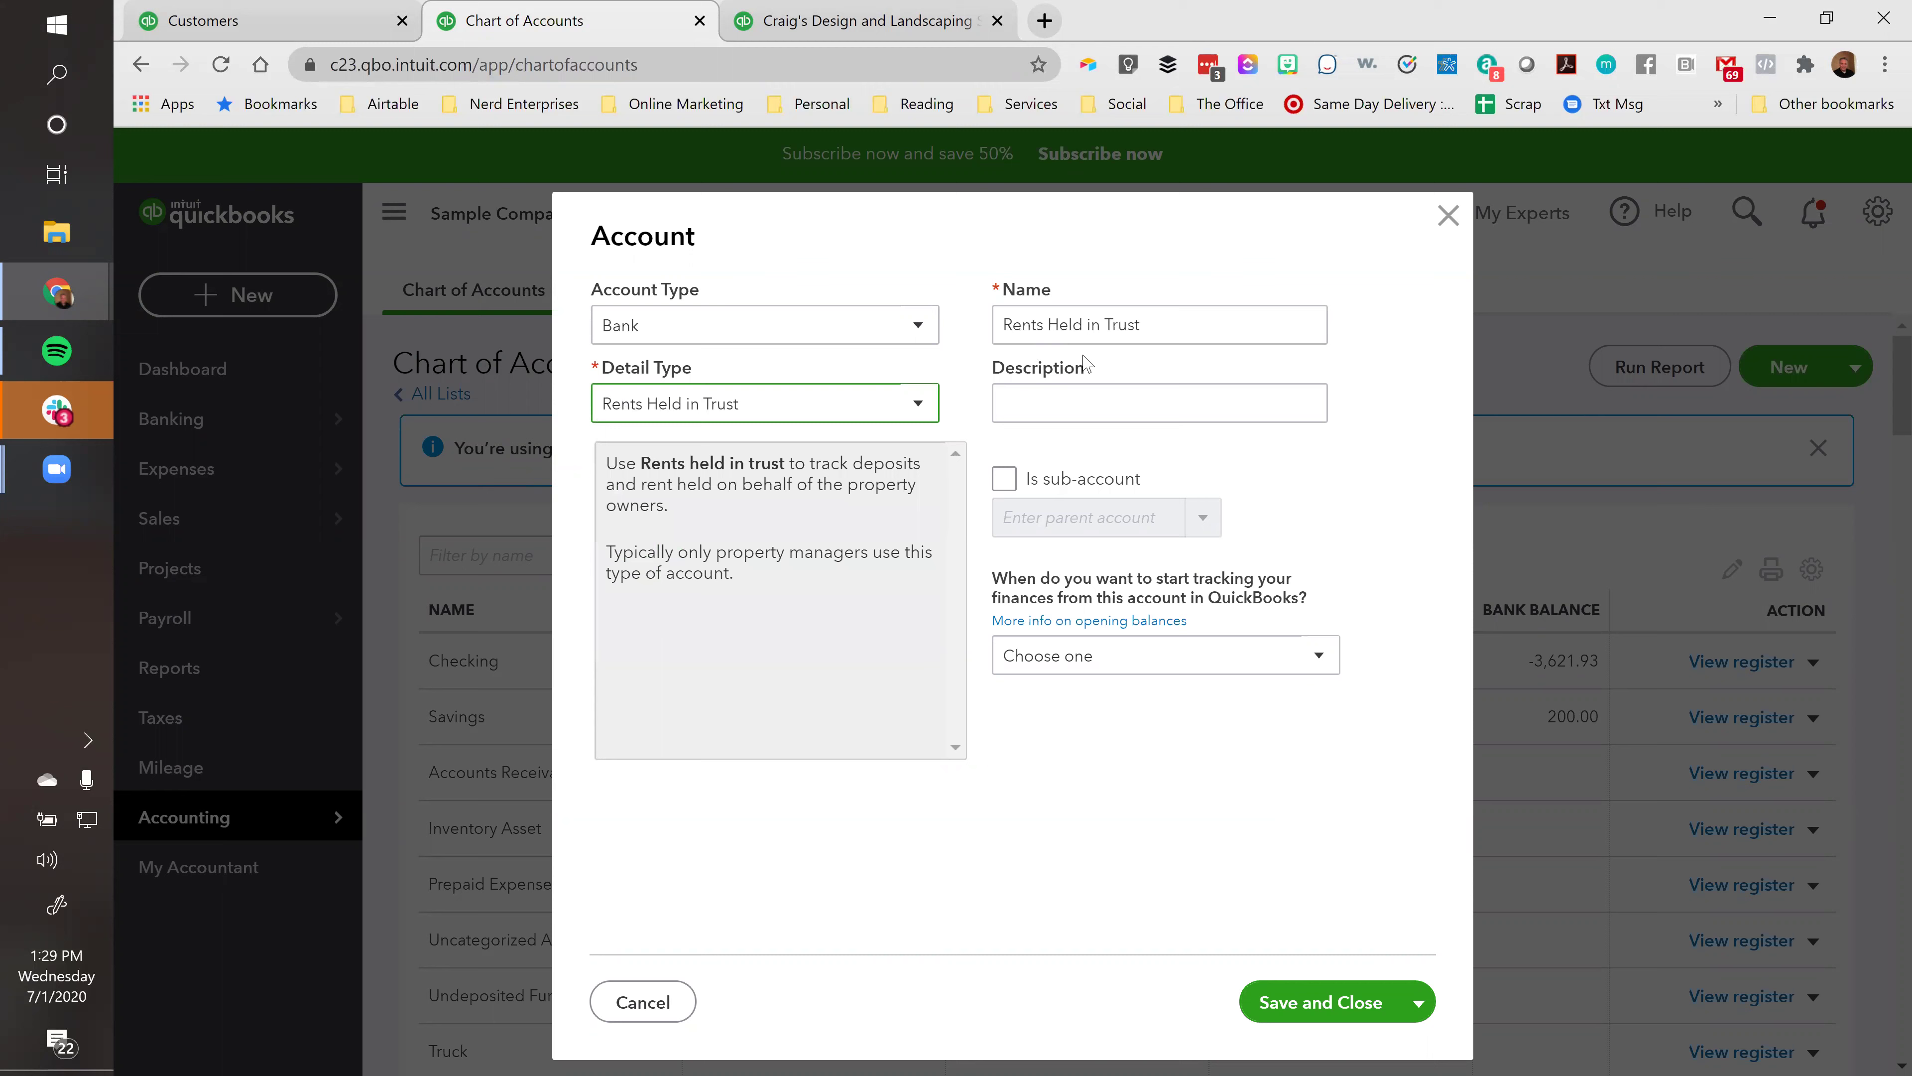
{"action": "type", "text": "Cl"}
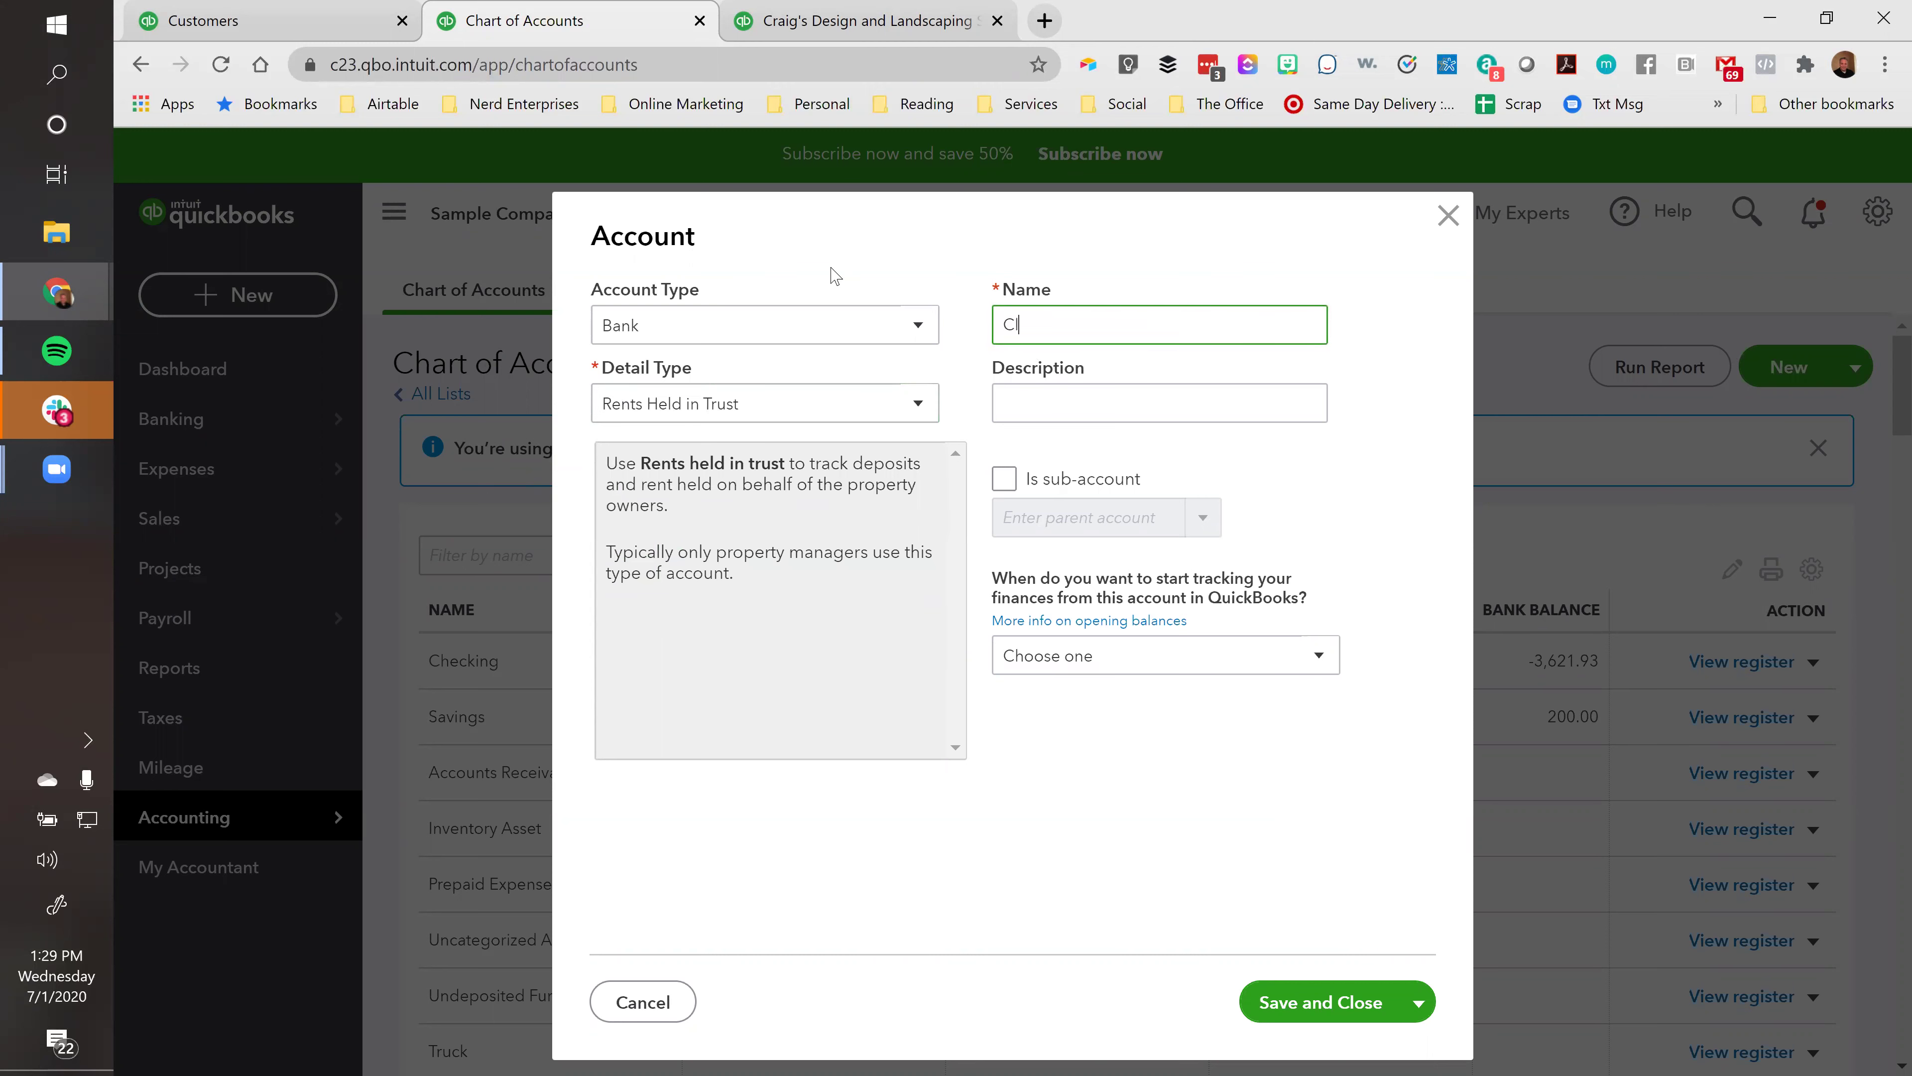
{"action": "type", "text": "ient Trust Bank"}
{"action": "left_click", "coordinate": [1291, 1004]}
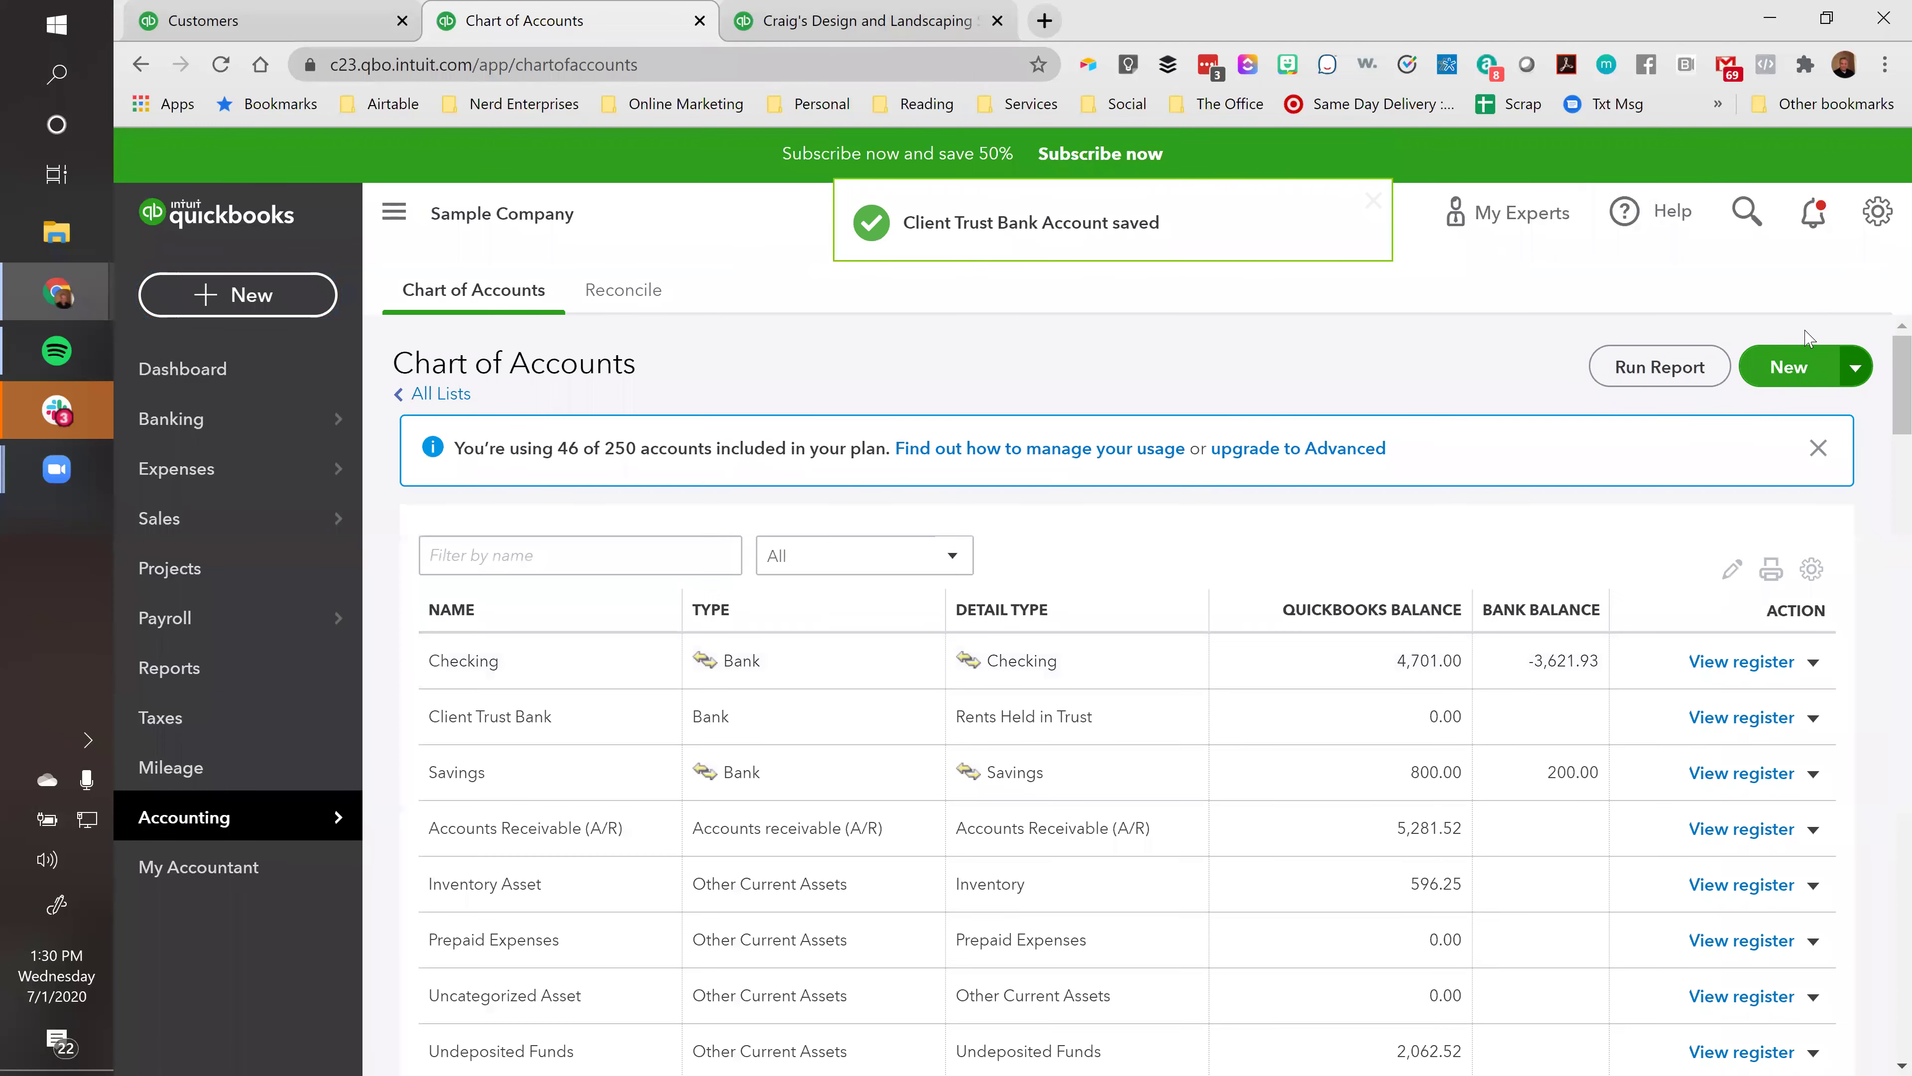
{"action": "left_click", "coordinate": [1792, 367]}
- Save Client Trust Liability as an Other Current Liabilities account, detail type Rents in trust - Liability
{"action": "left_click", "coordinate": [625, 332]}
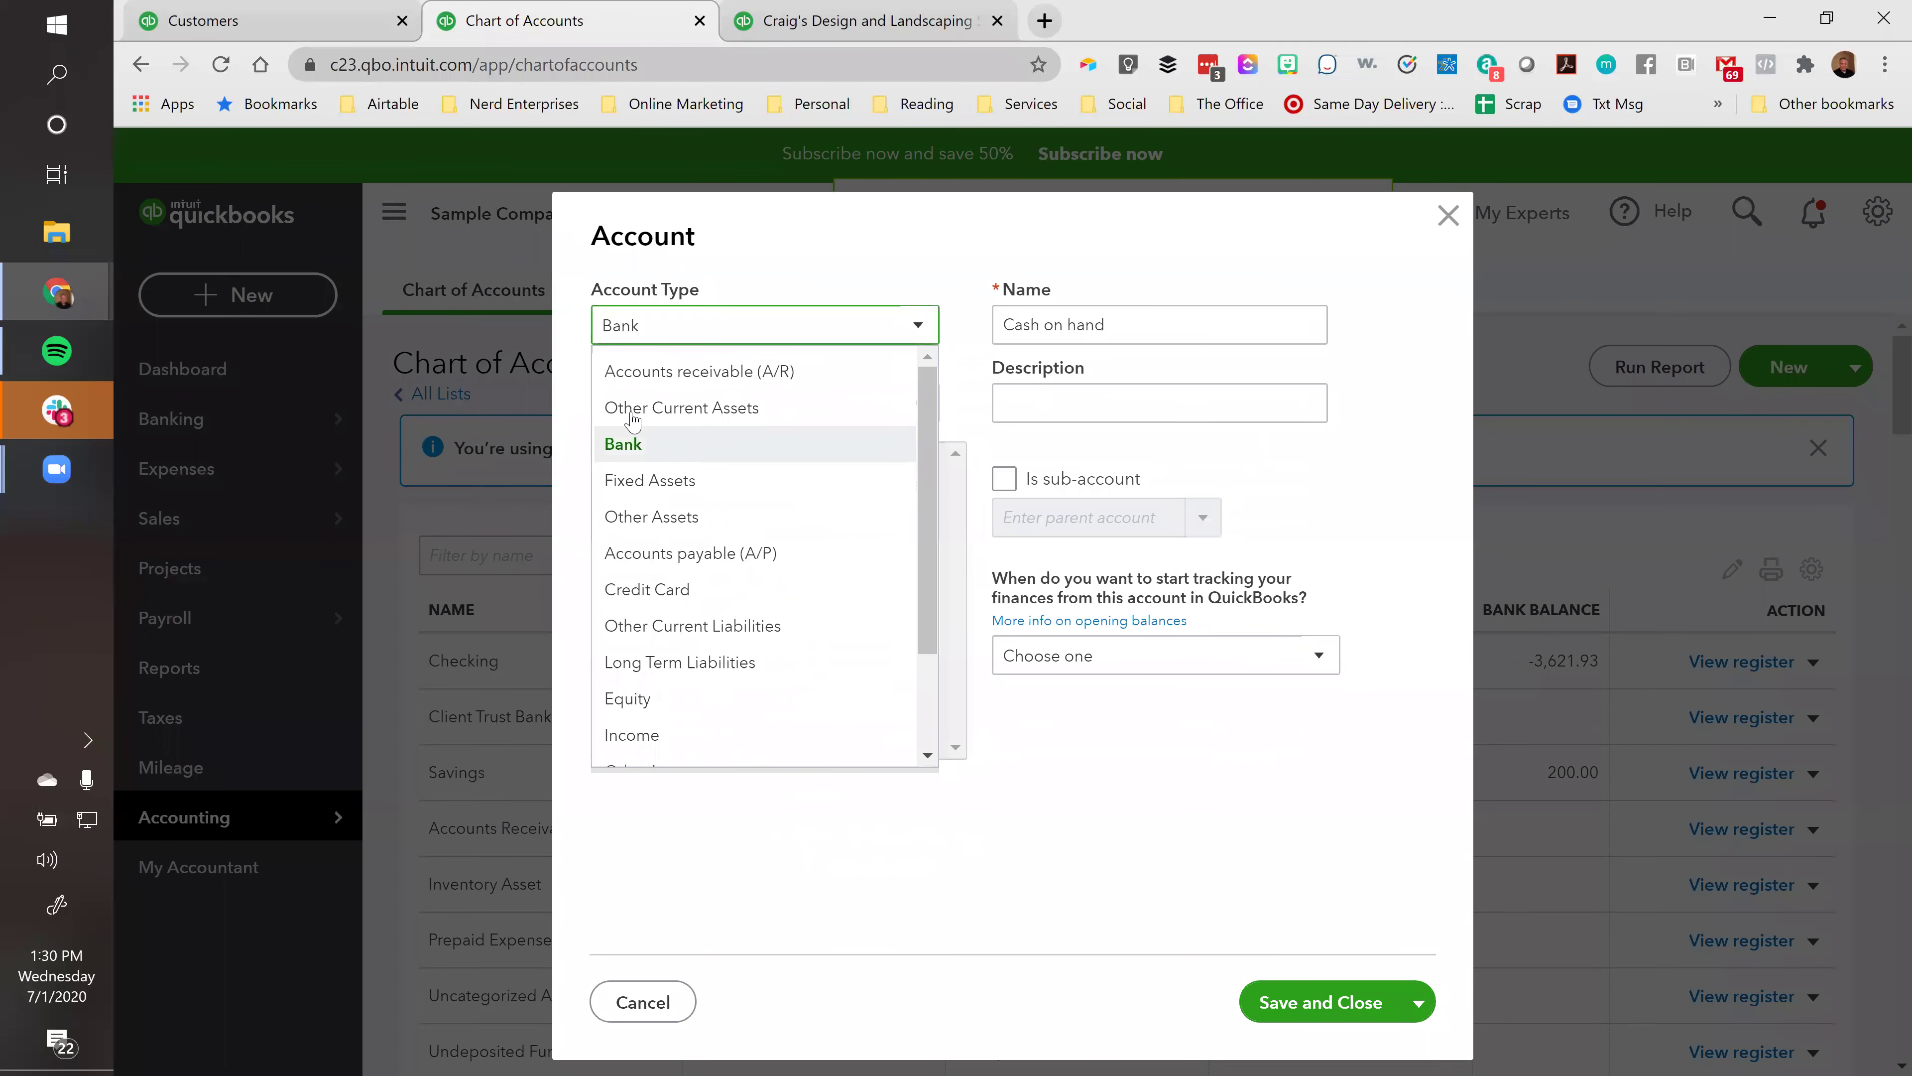
{"action": "key", "text": "Return"}
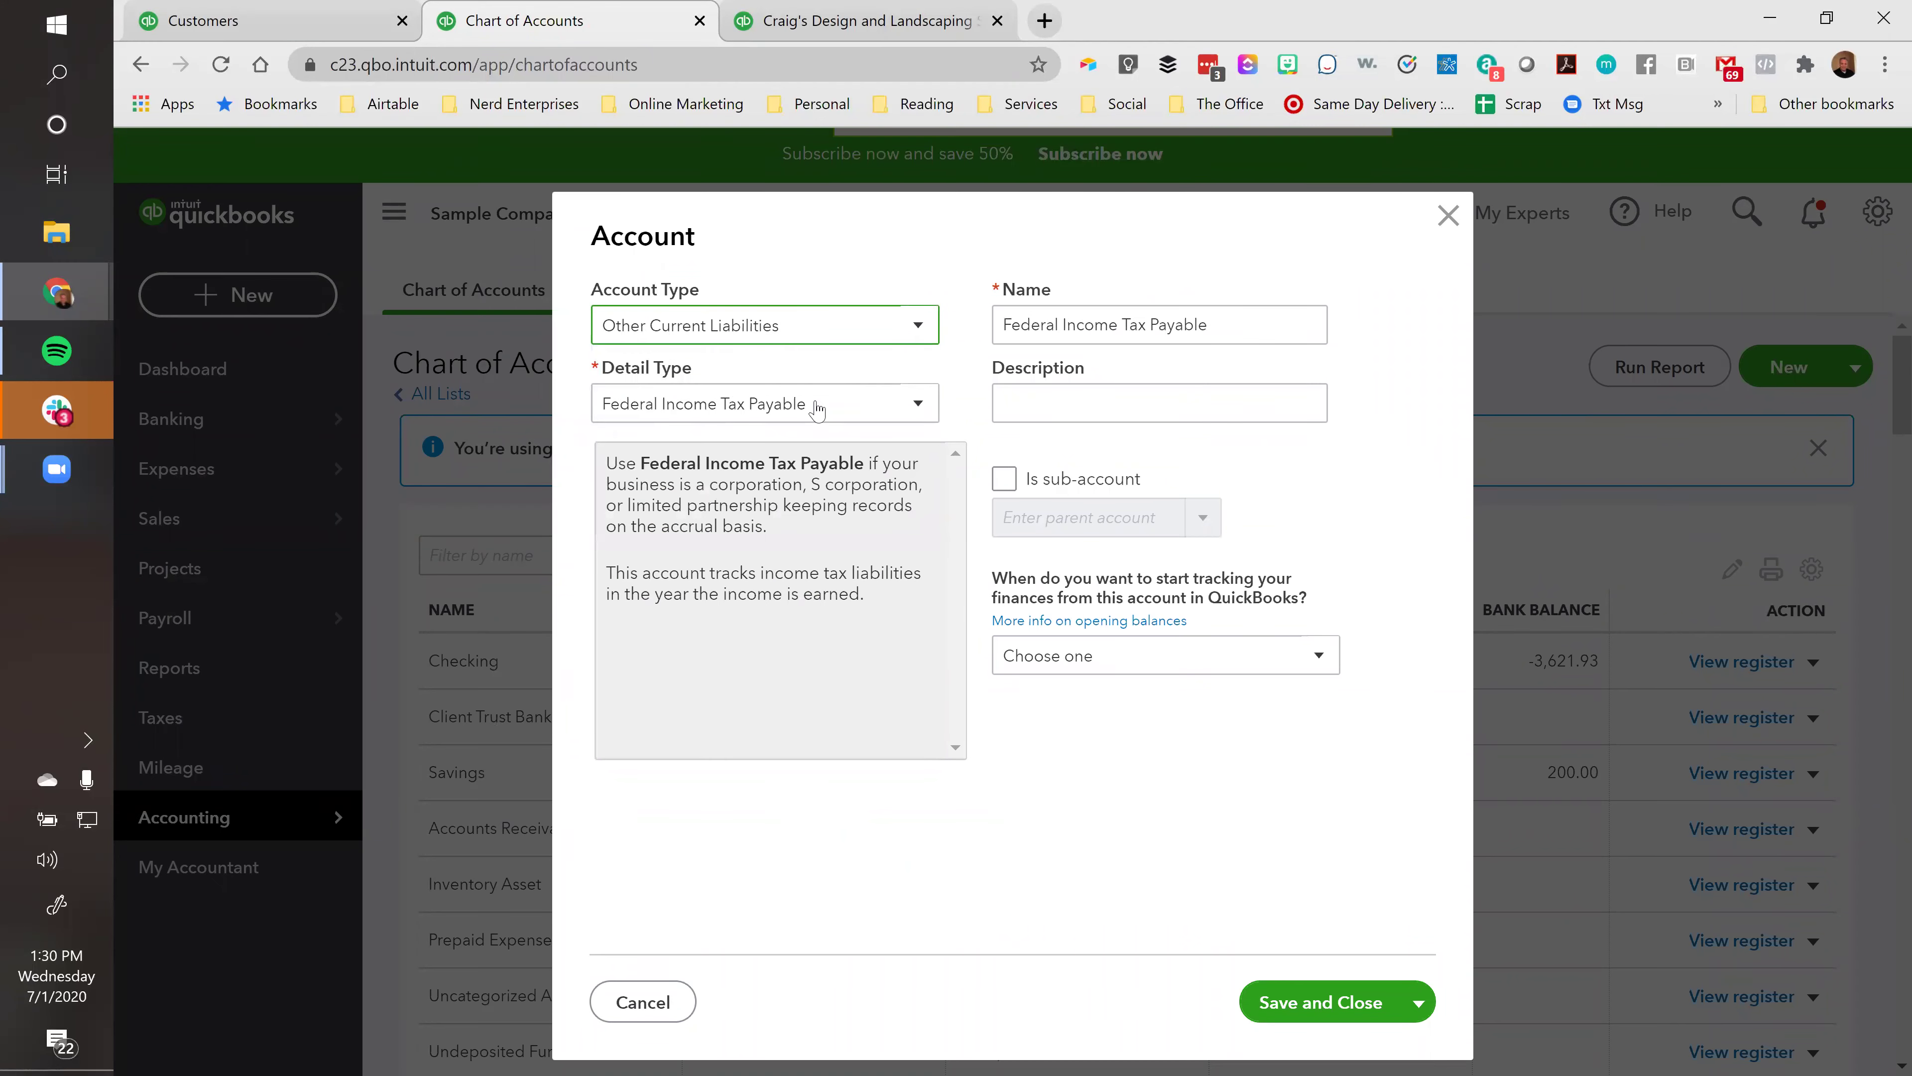
{"action": "left_click", "coordinate": [810, 404]}
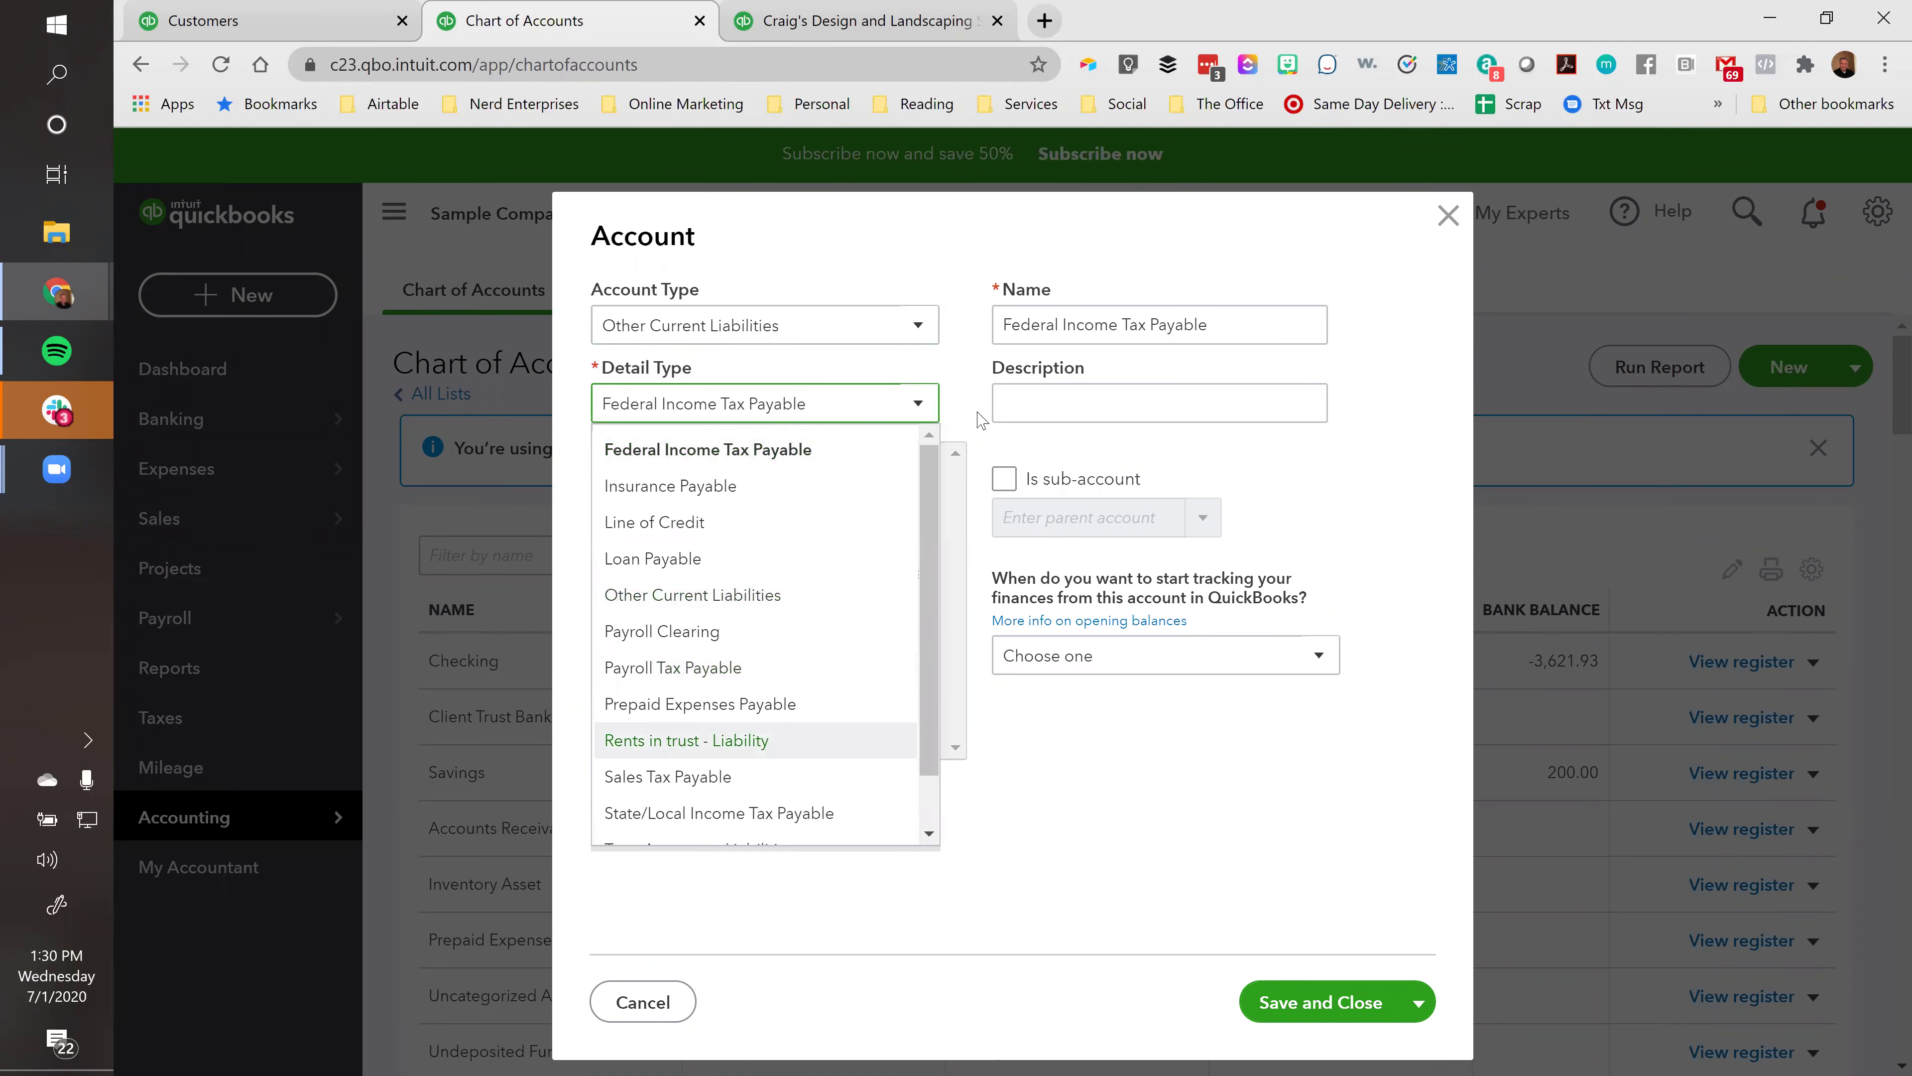
{"action": "left_click", "coordinate": [667, 740]}
{"action": "left_click_drag", "start_coordinate": [1192, 332], "coordinate": [588, 291]}
{"action": "type", "text": "Clie"}
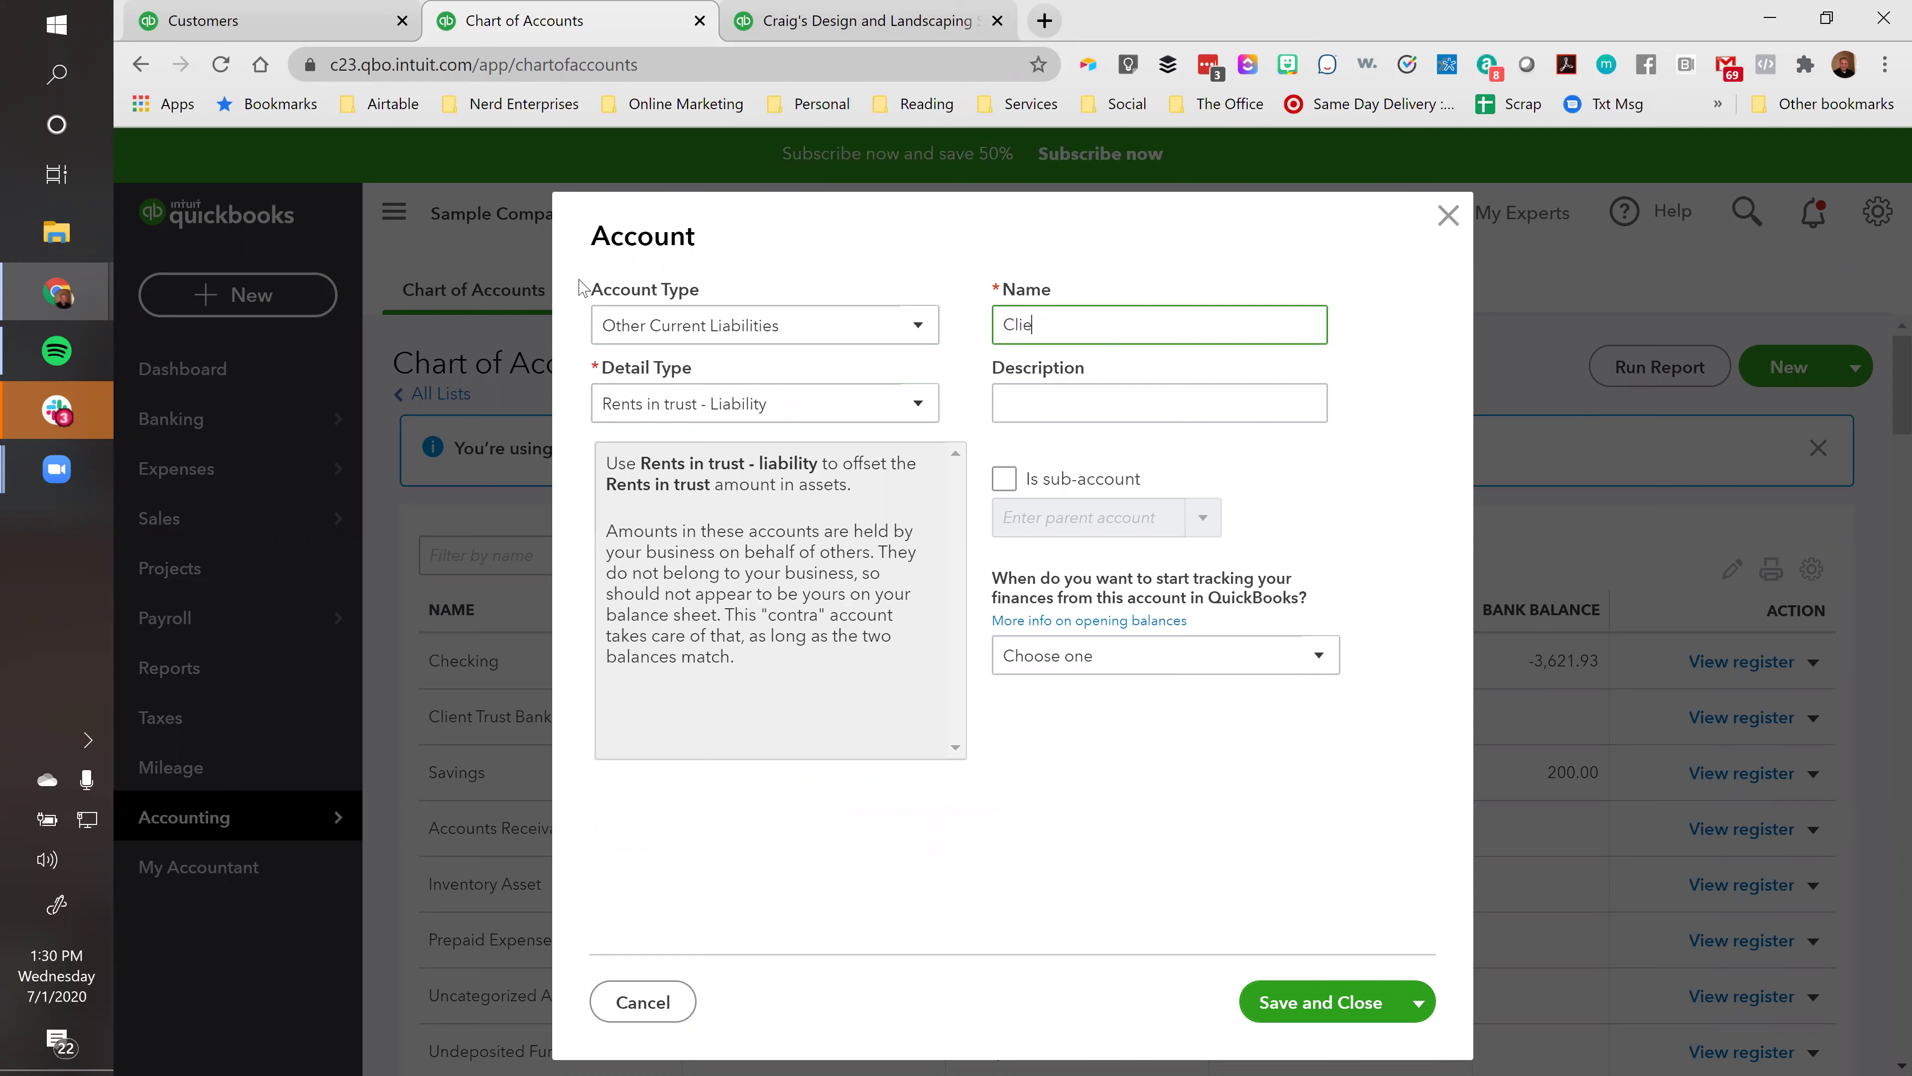
{"action": "type", "text": "nt Trust Liability"}
{"action": "left_click", "coordinate": [1275, 1002]}
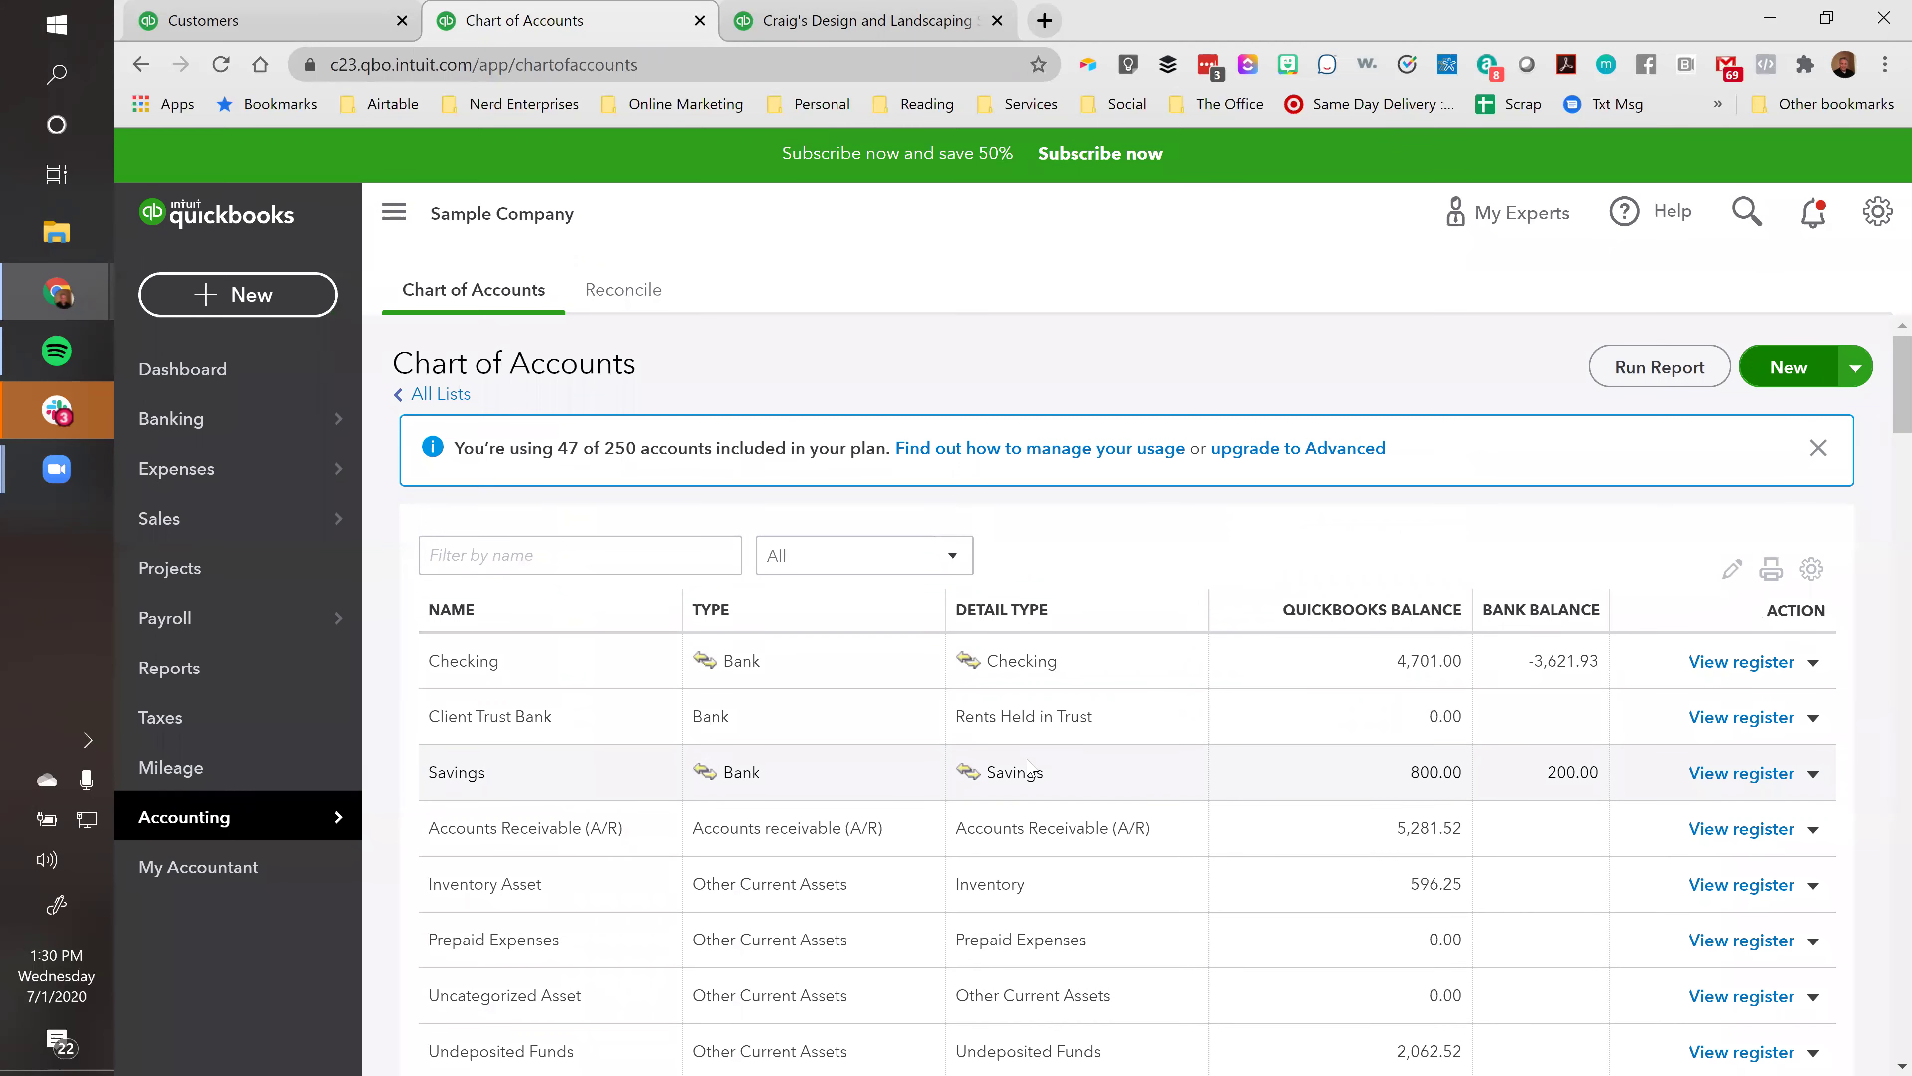
- Save a client-named Other Current Liabilities / Rents in trust - Liability account under parent Client Trust Liability
{"action": "left_click", "coordinate": [1785, 369]}
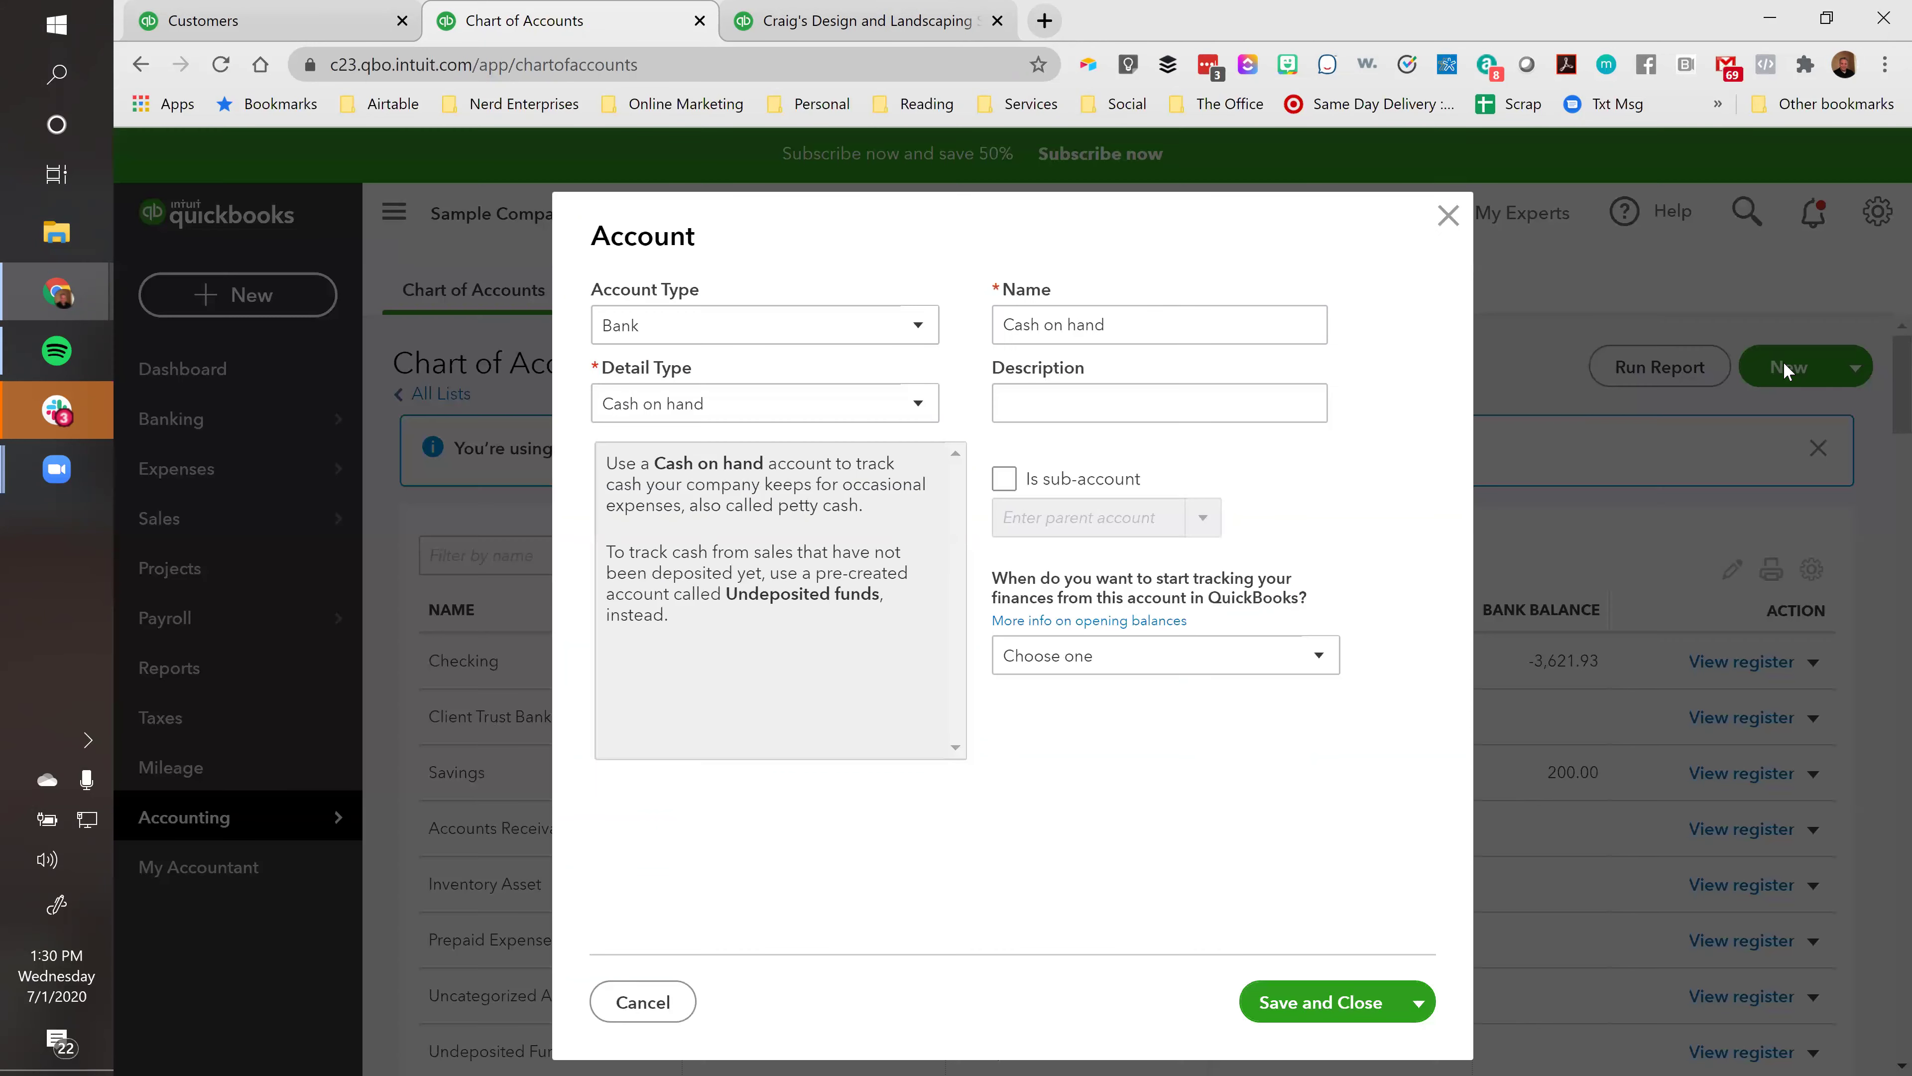
{"action": "left_click", "coordinate": [722, 332]}
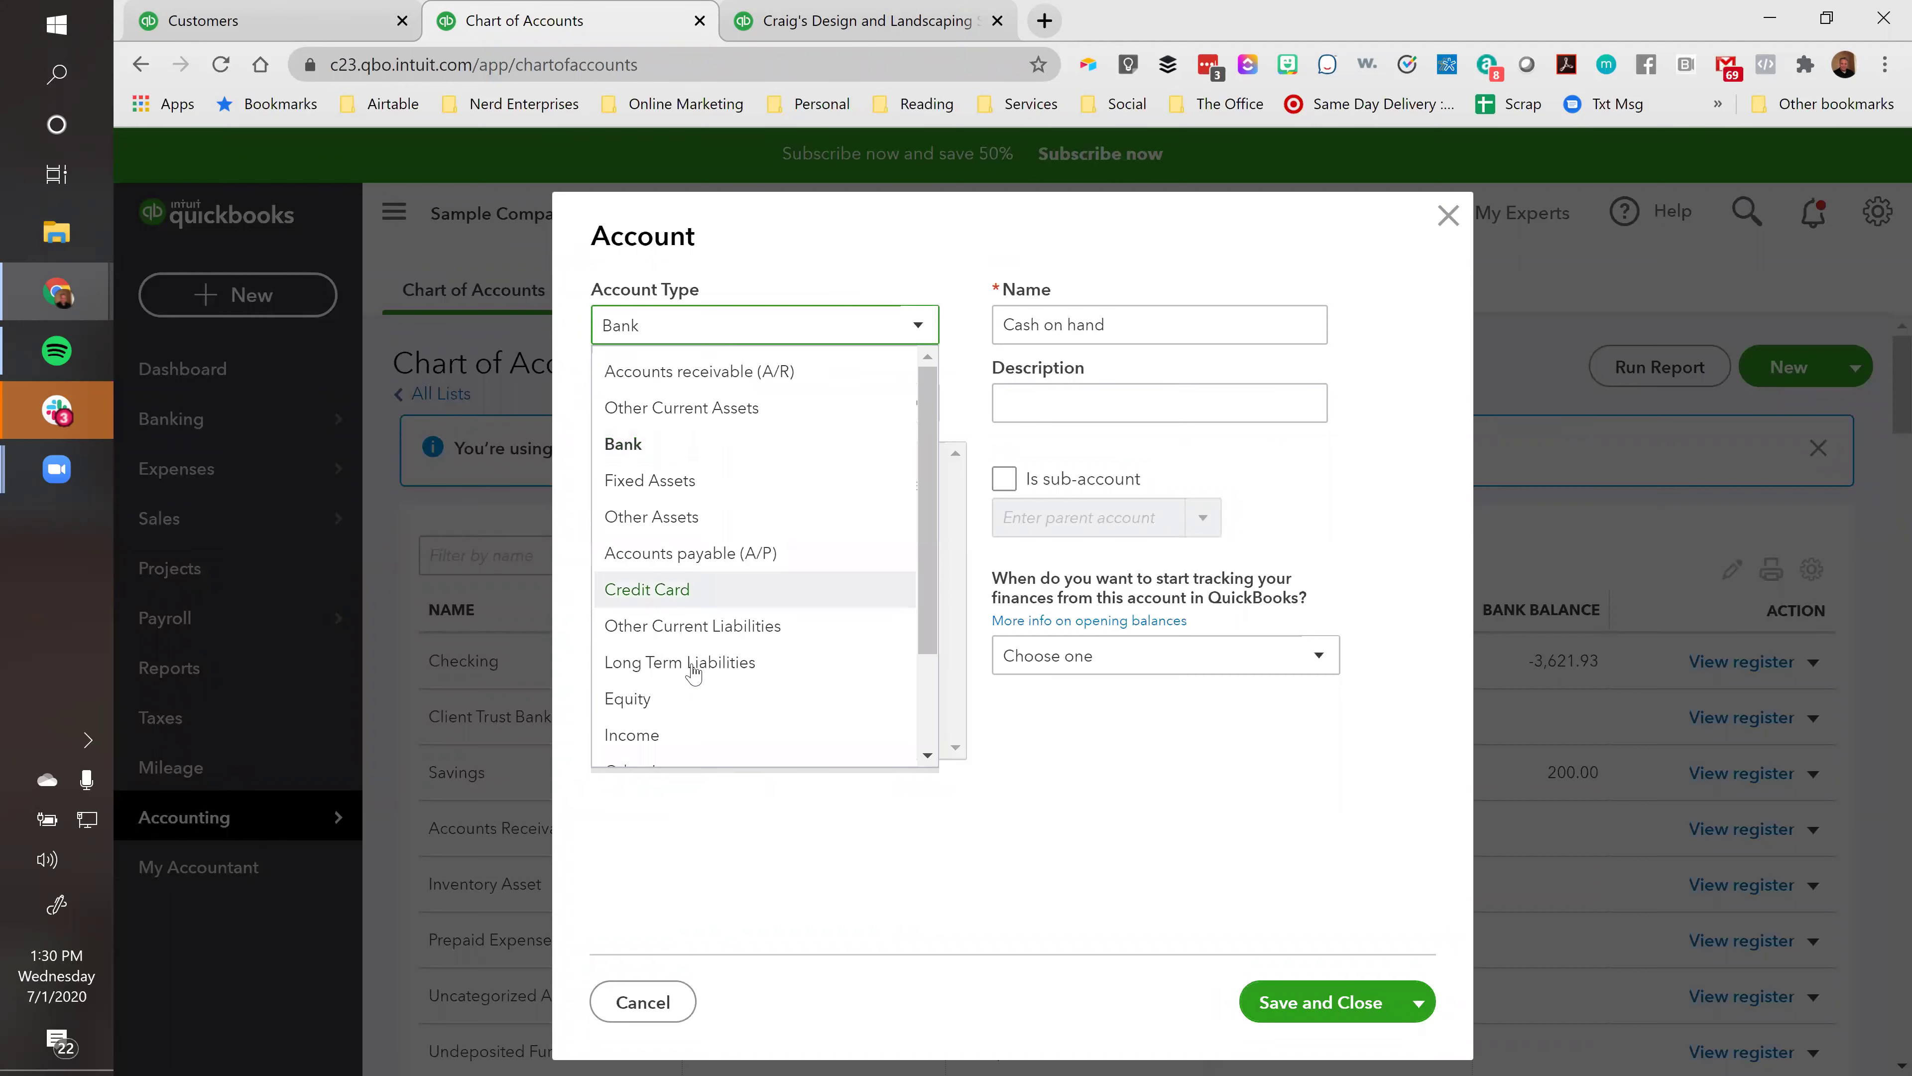
{"action": "left_click", "coordinate": [670, 633]}
{"action": "left_click", "coordinate": [755, 407]}
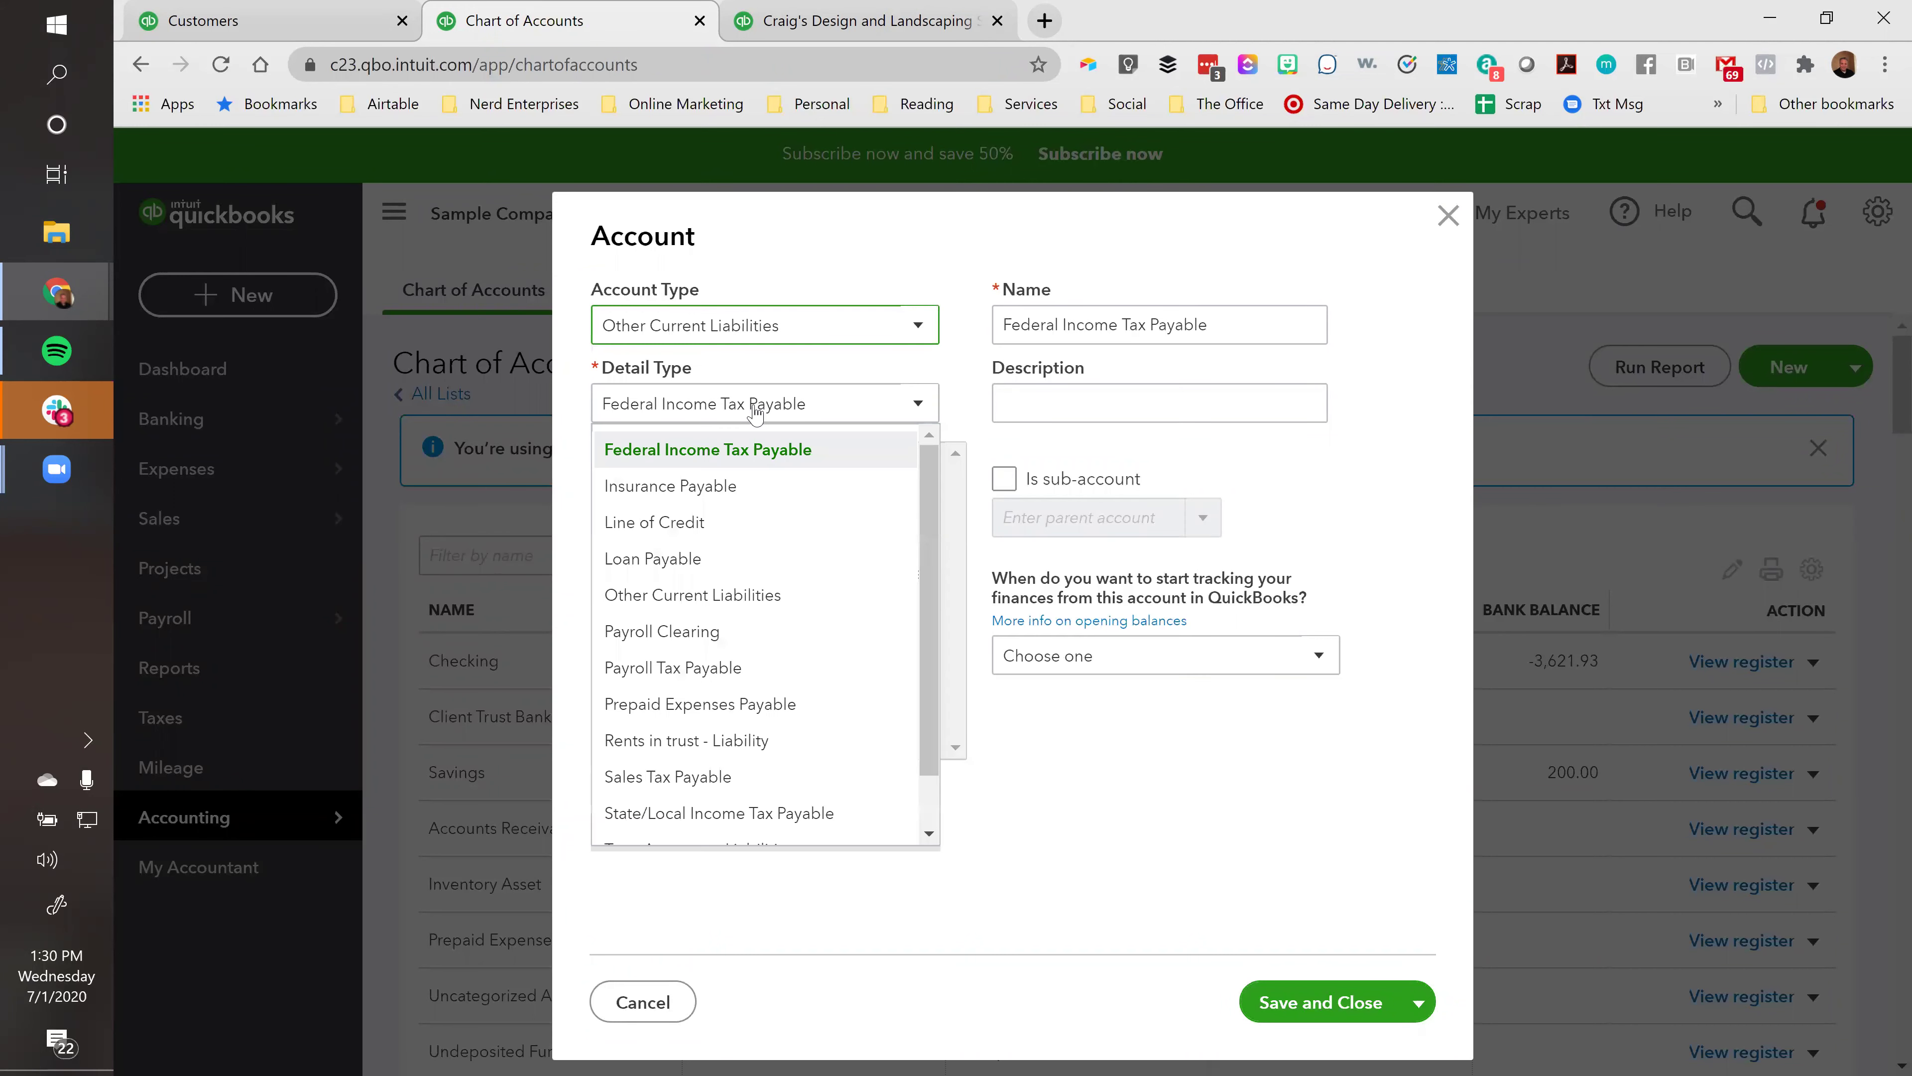
{"action": "left_click", "coordinate": [779, 745]}
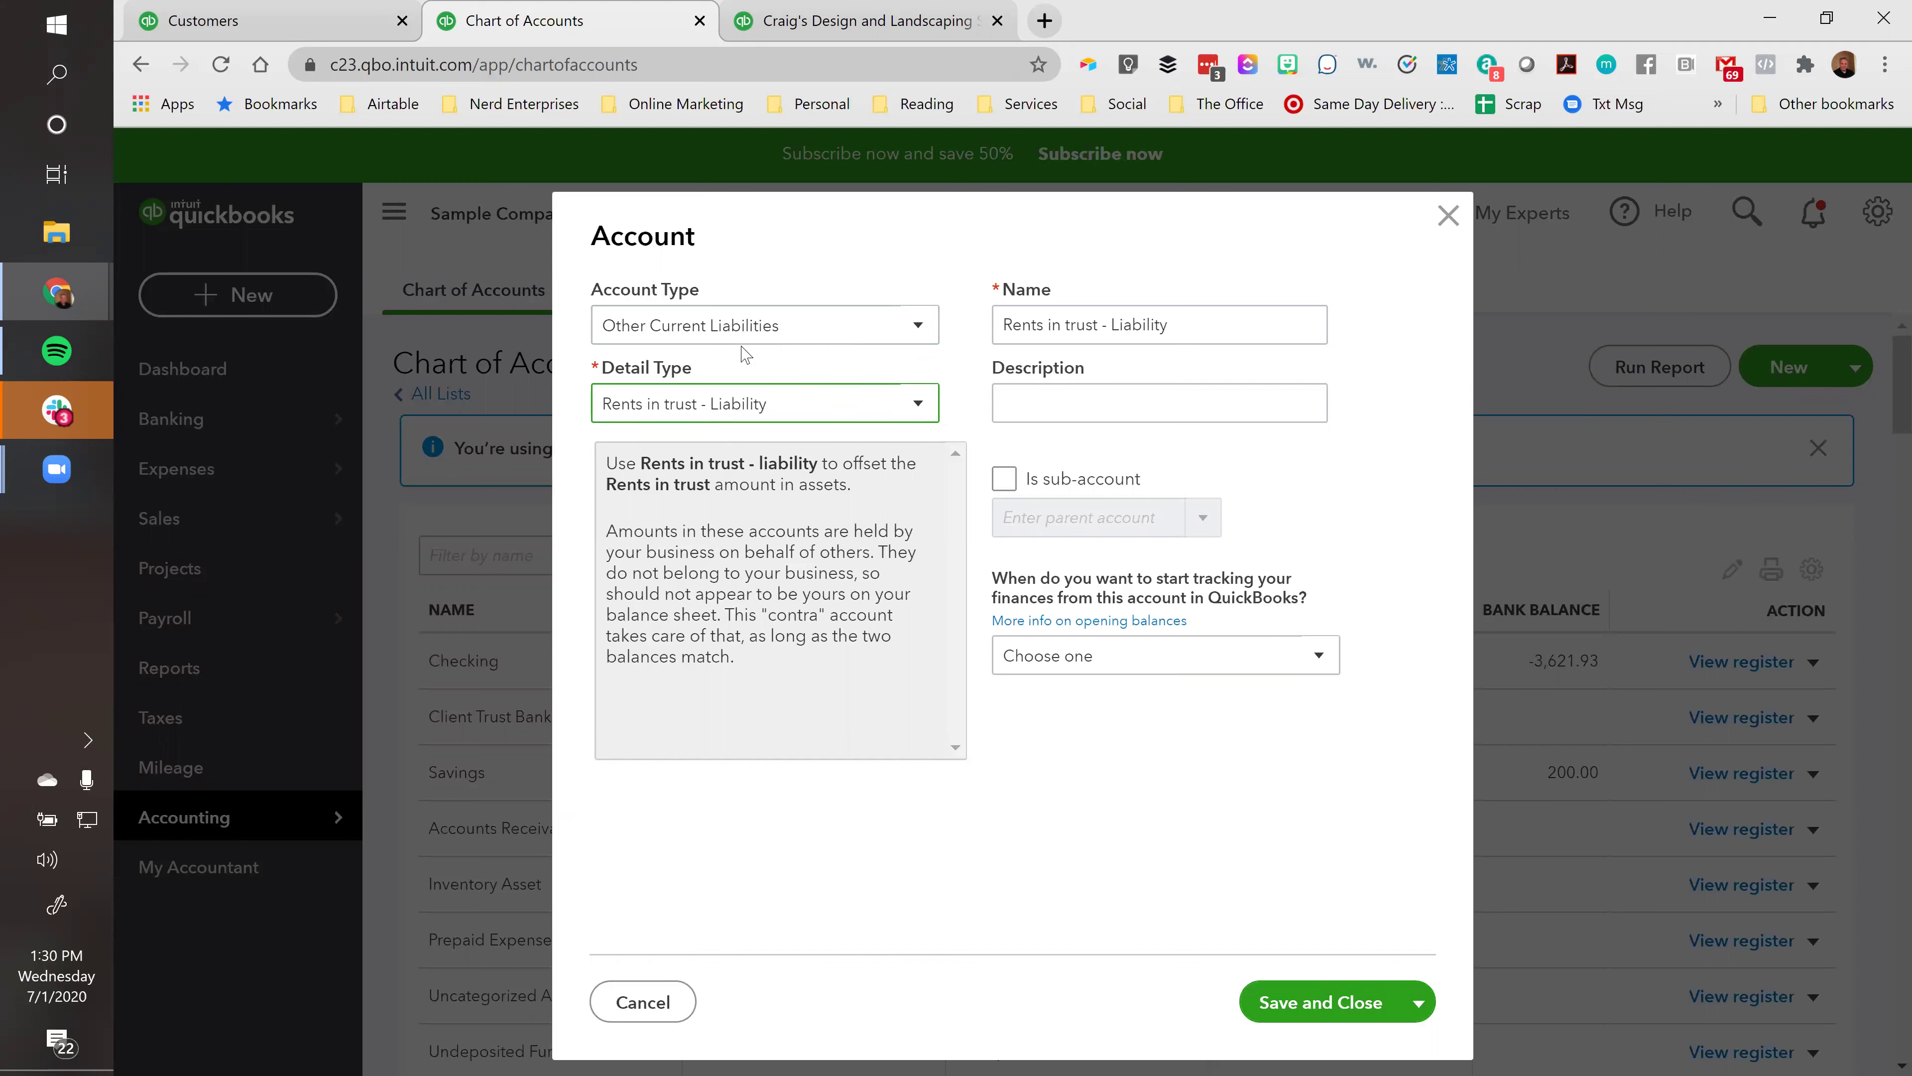
{"action": "key", "text": "Tab"}
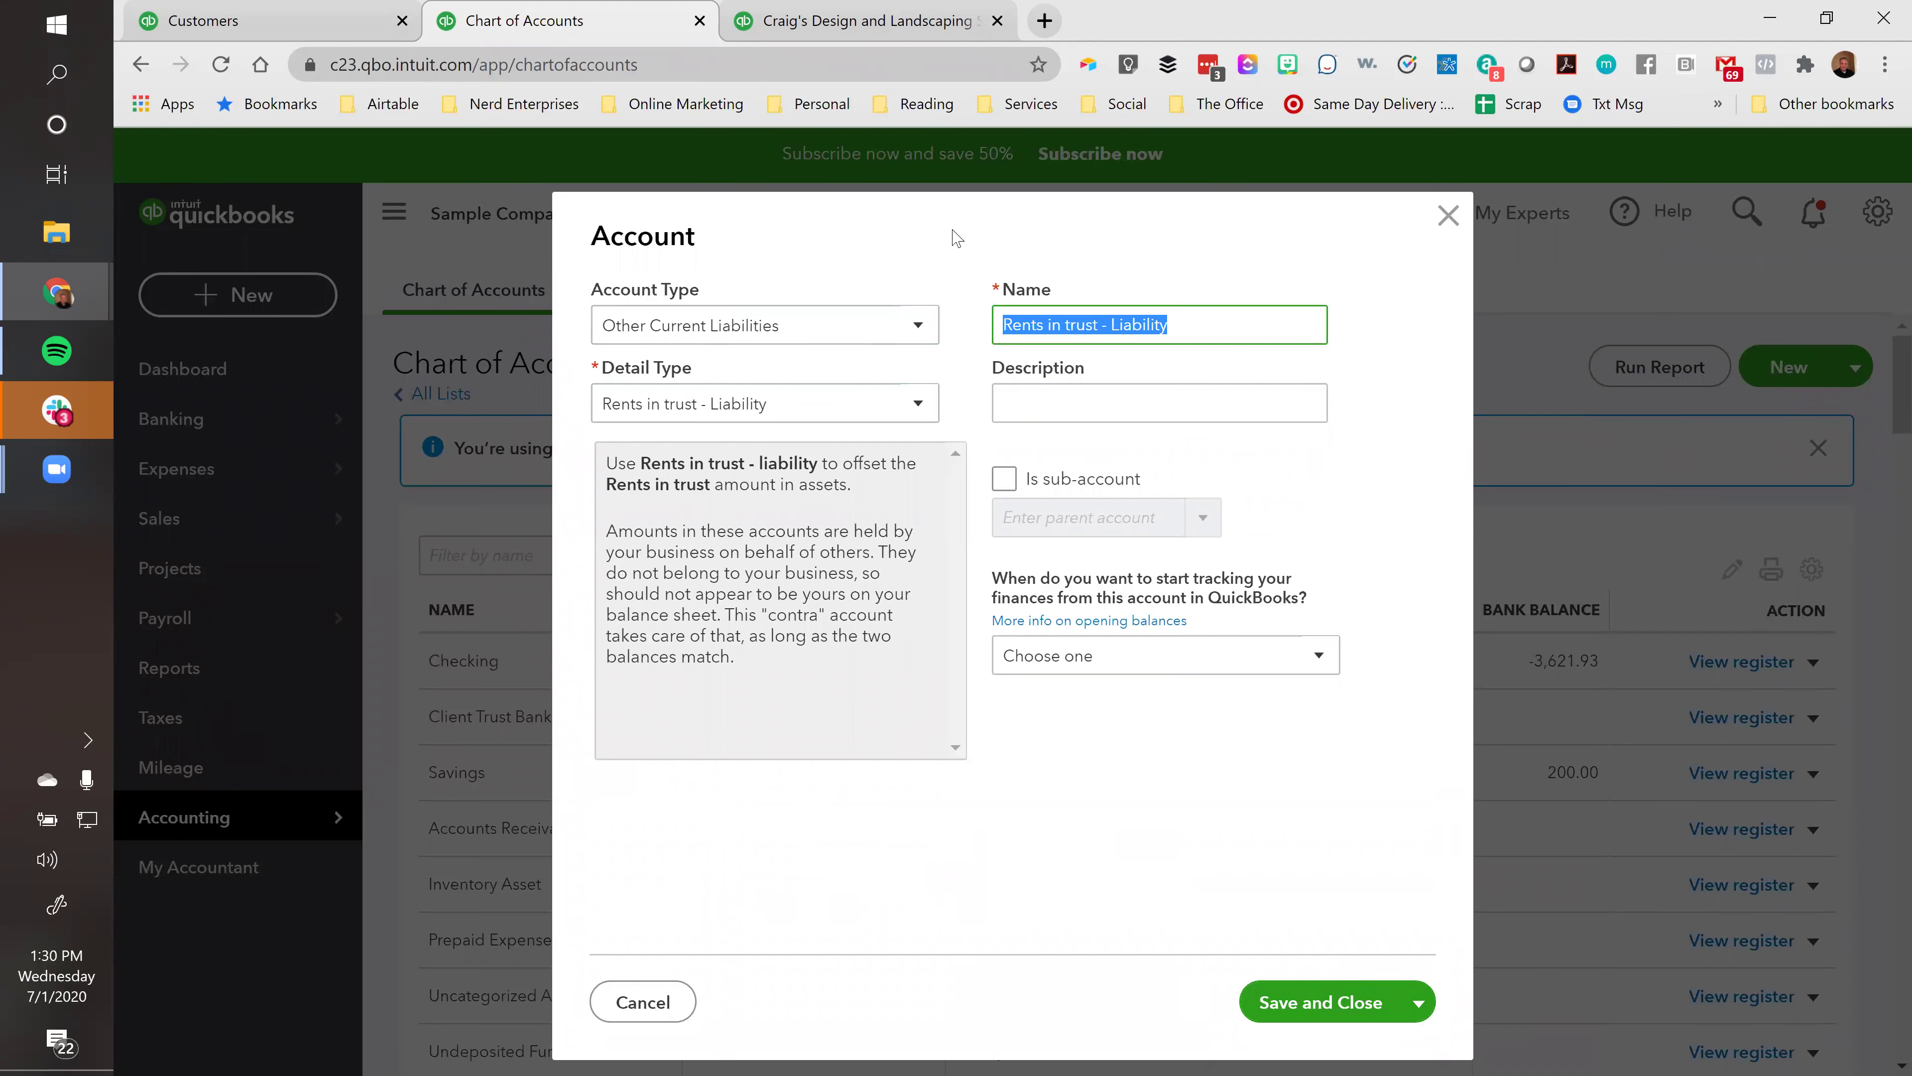
{"action": "type", "text": "Courtney H"}
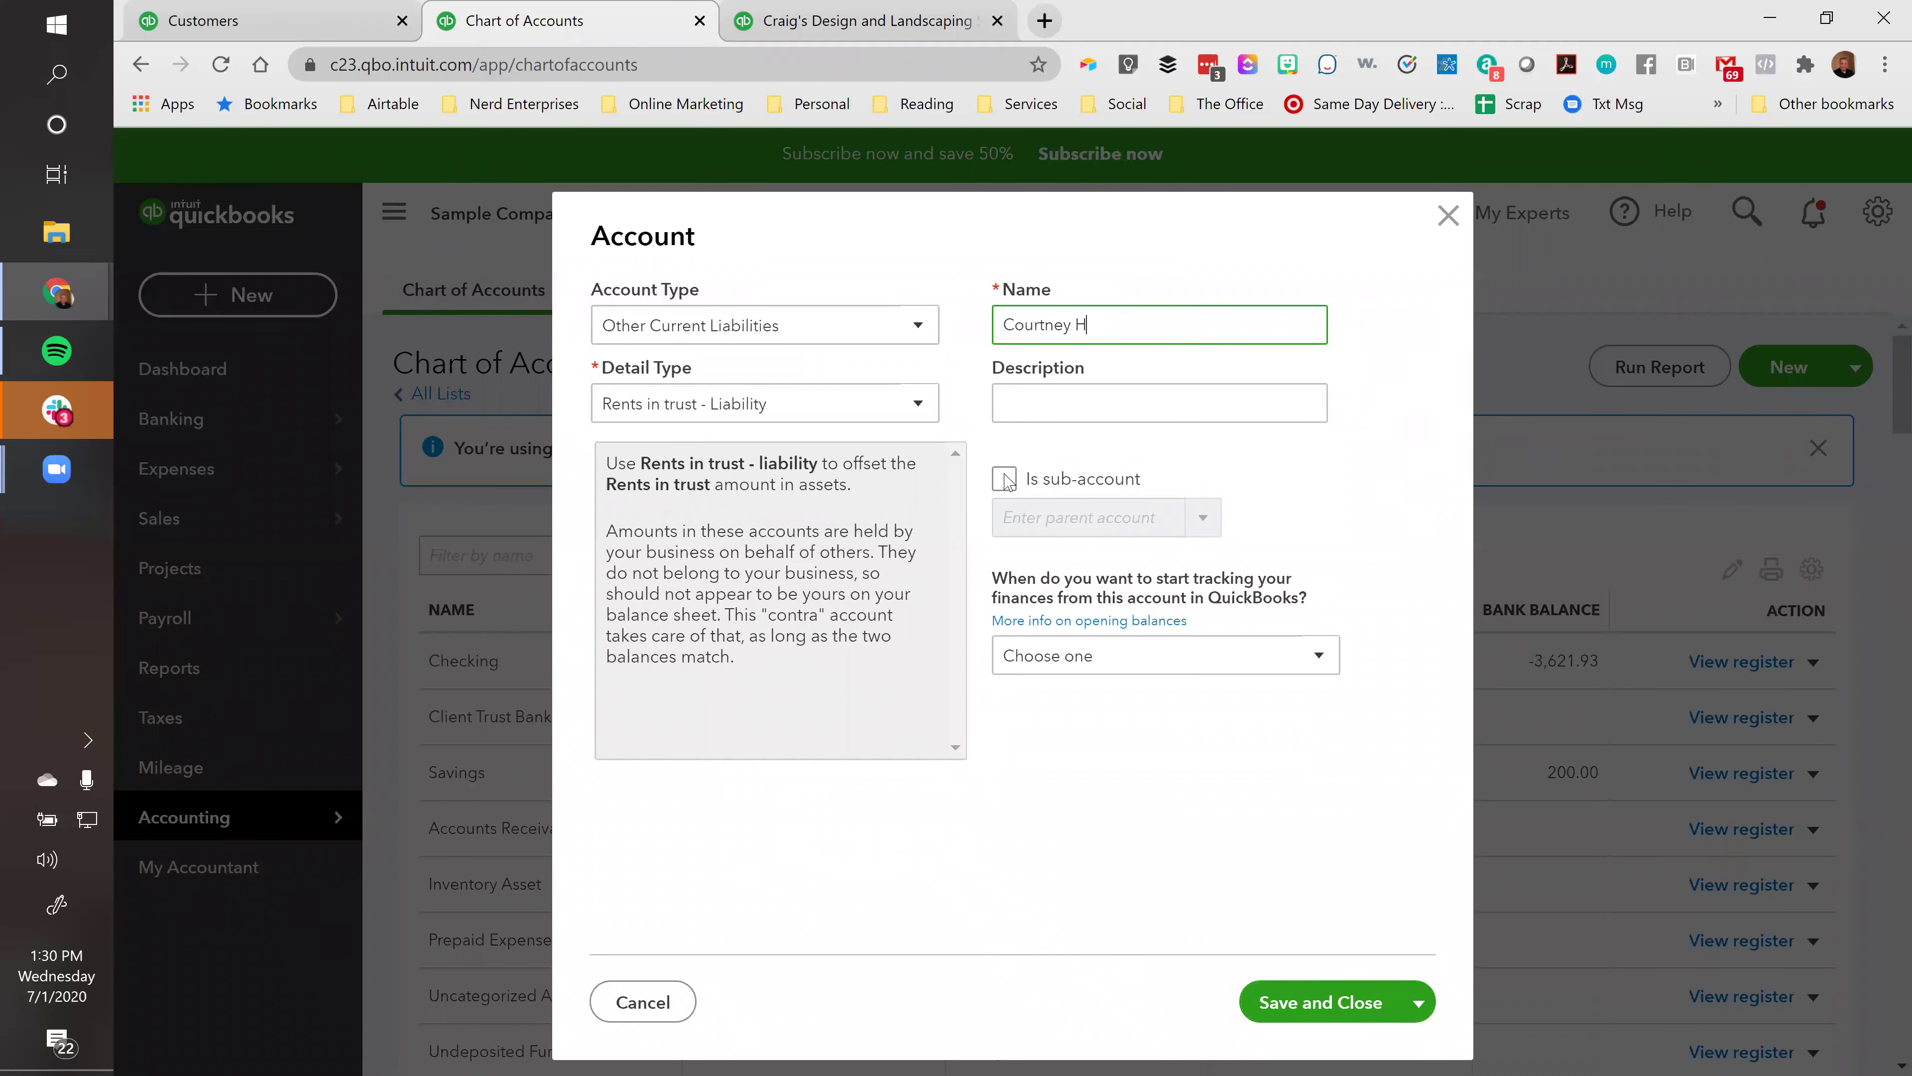
{"action": "left_click", "coordinate": [1004, 479]}
{"action": "left_click", "coordinate": [1040, 515]}
{"action": "type", "text": "Clic"}
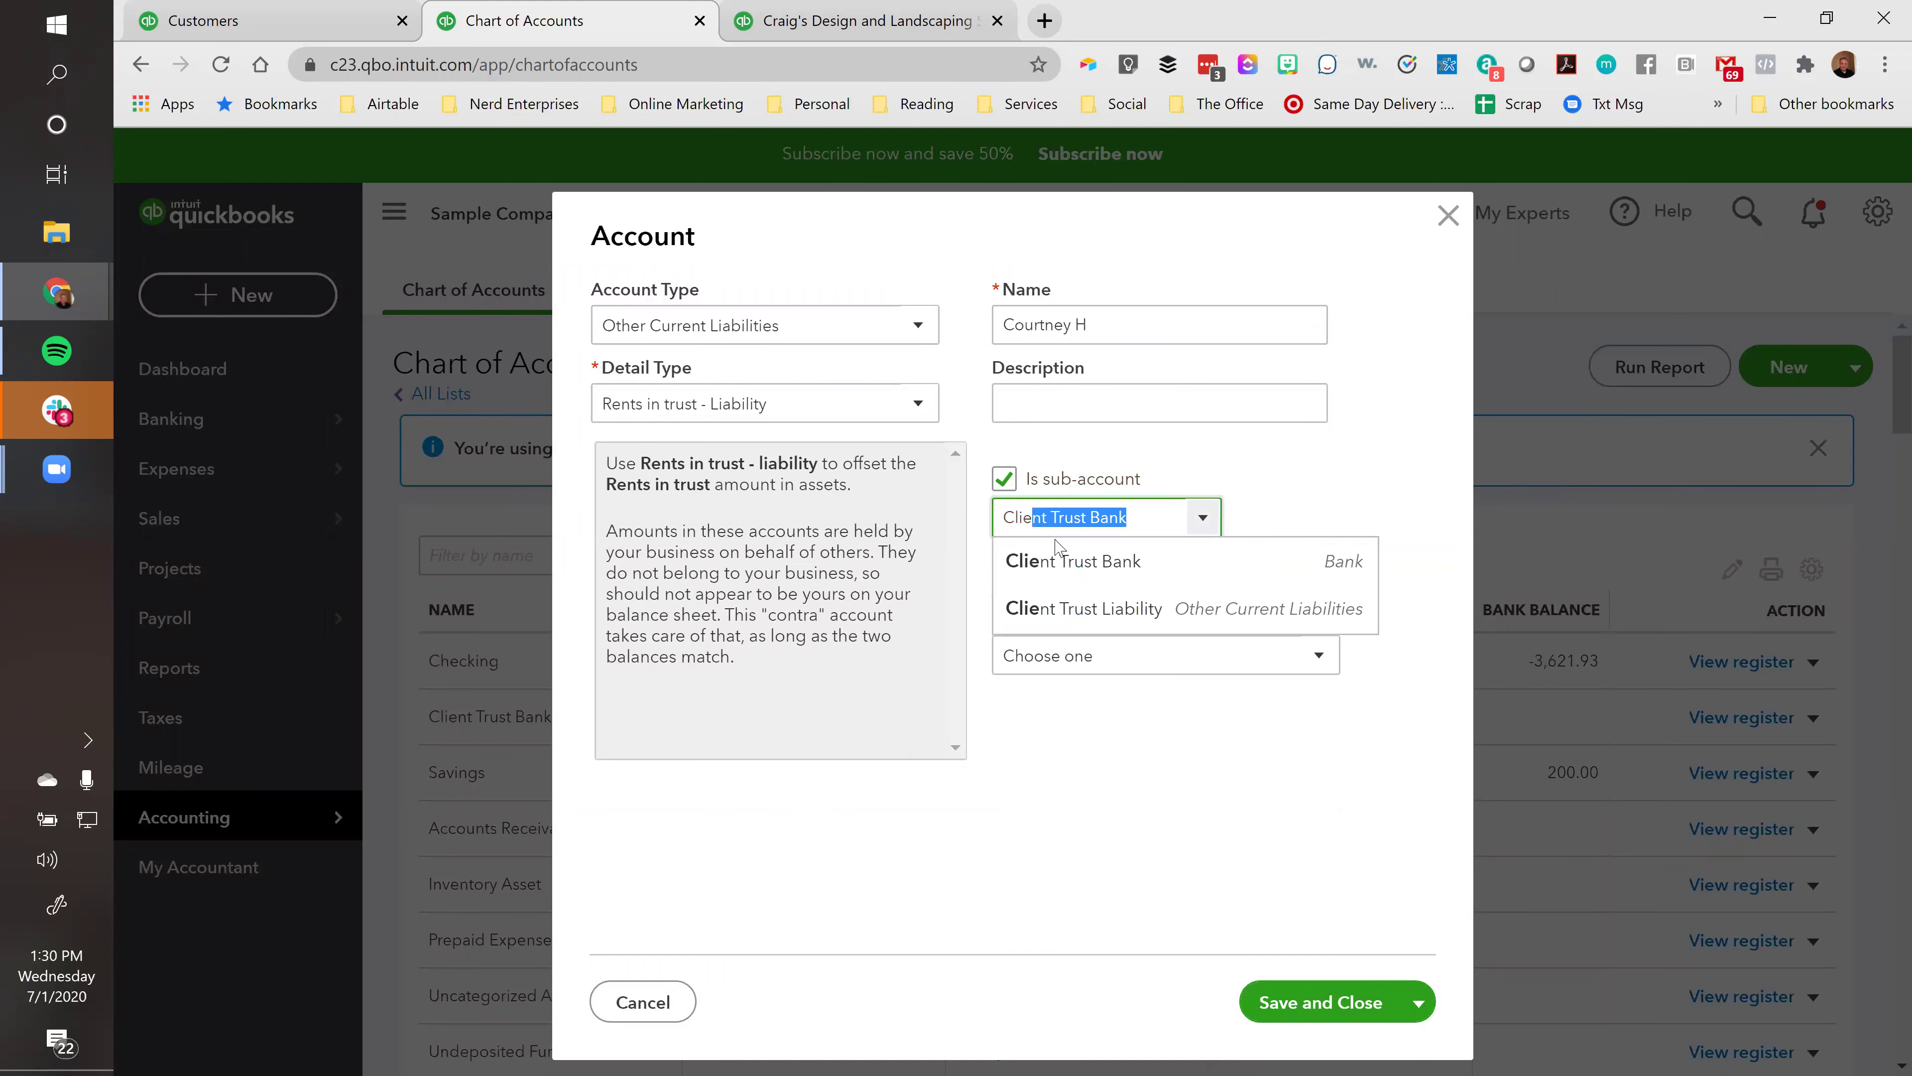
{"action": "left_click", "coordinate": [1096, 616]}
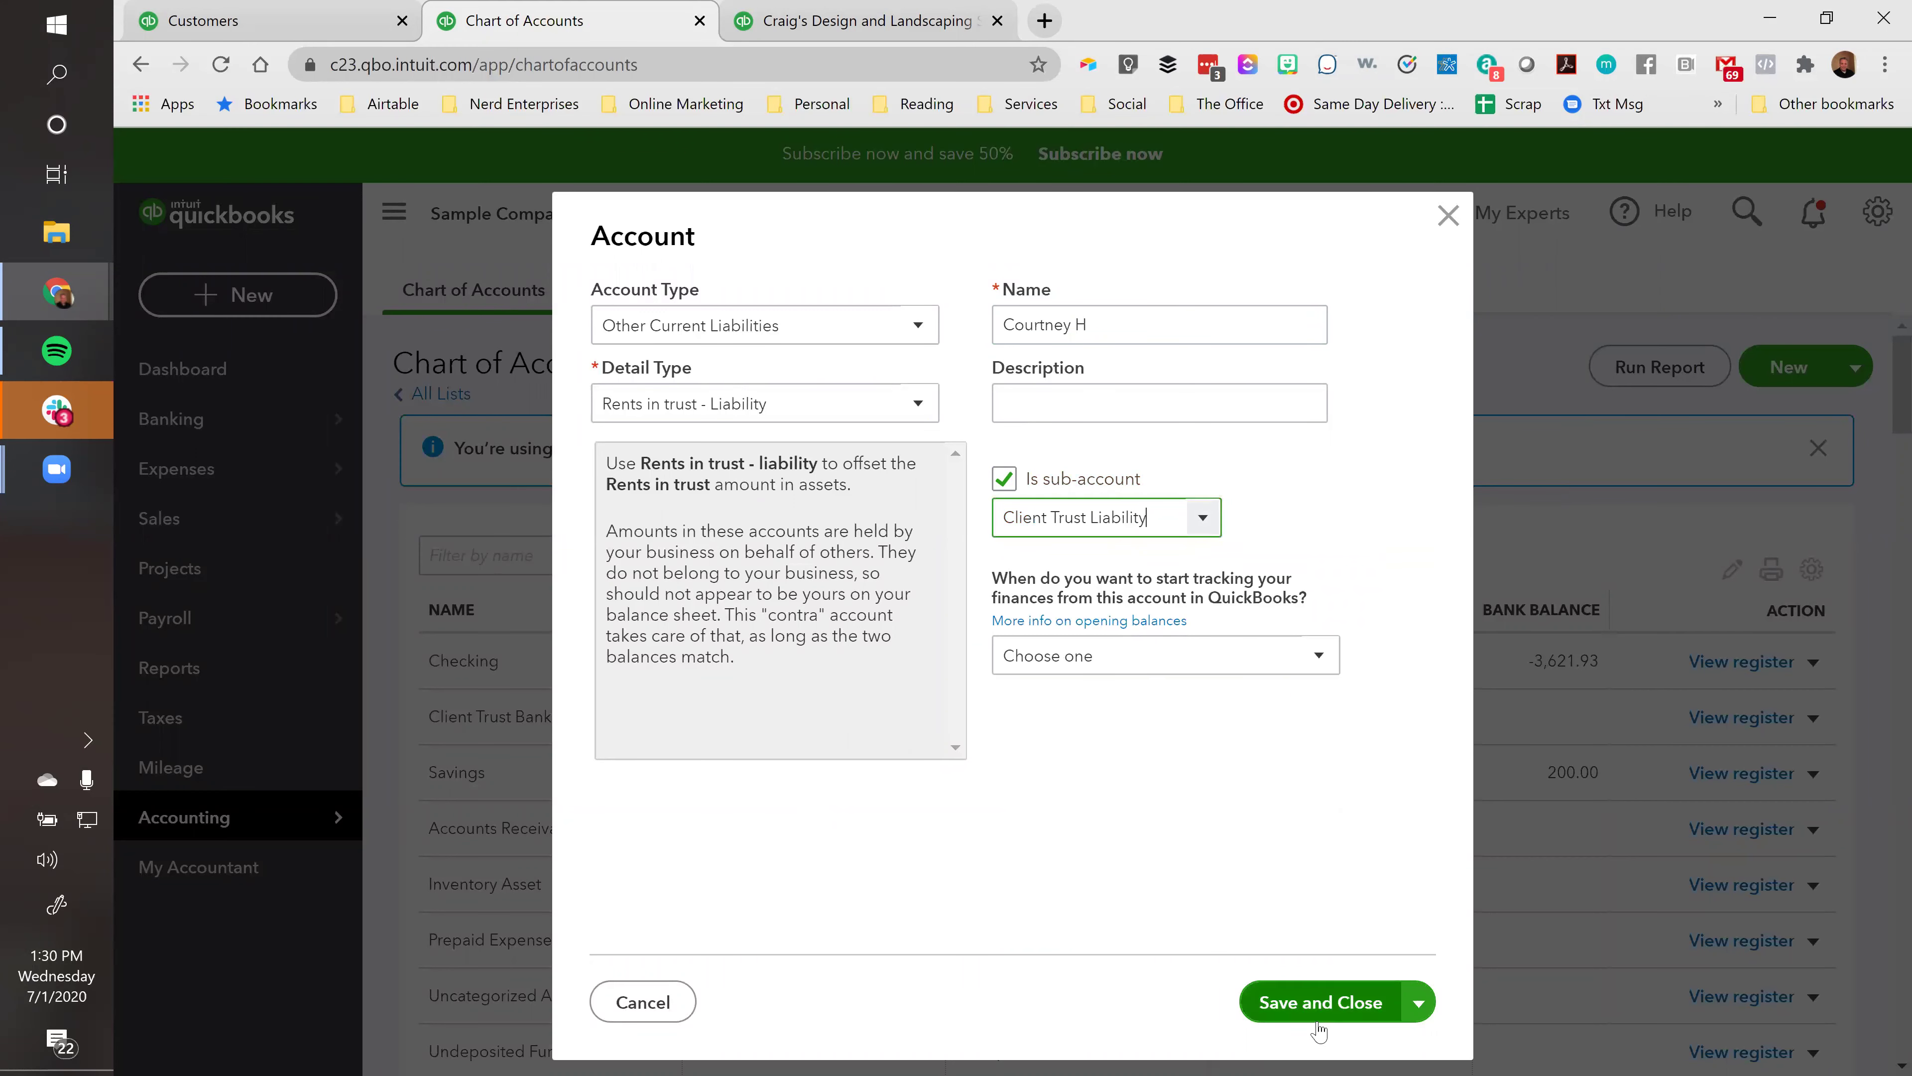
{"action": "left_click", "coordinate": [1301, 1009]}
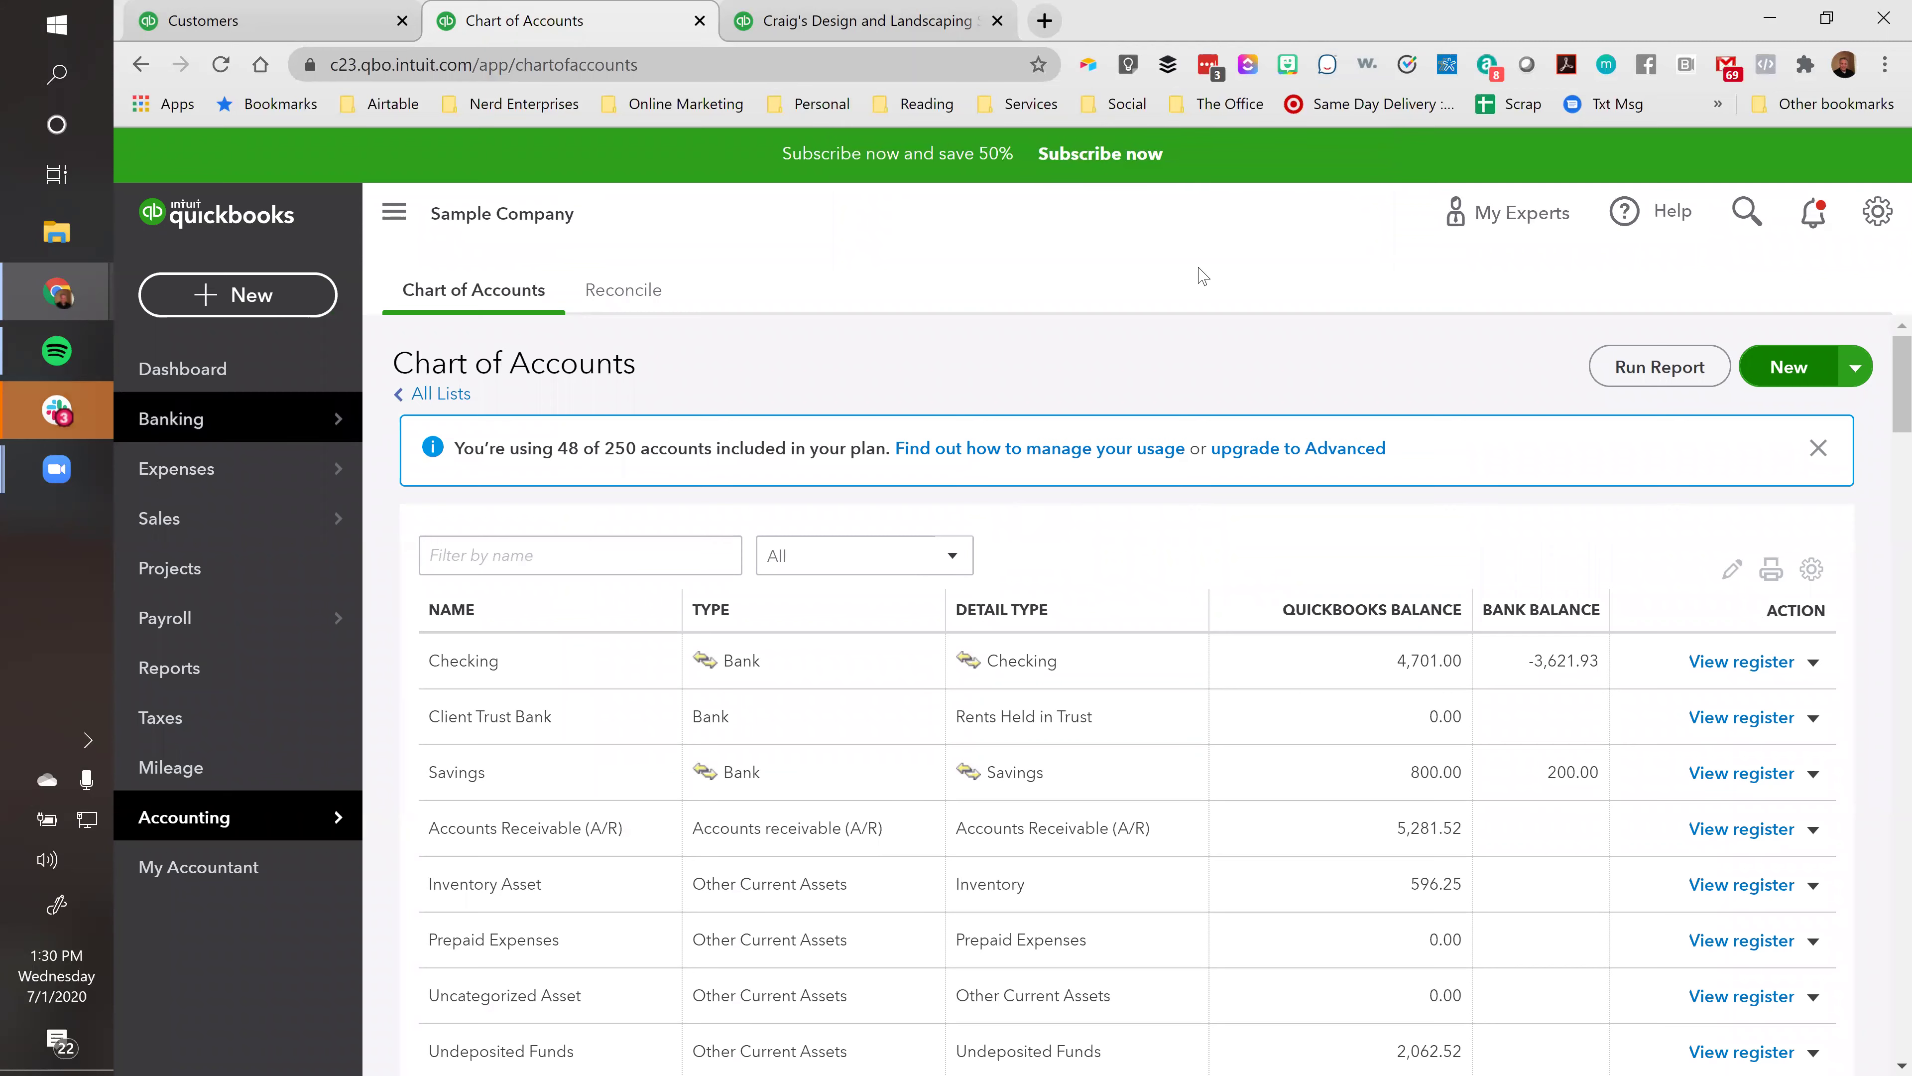
- Begin a new service item in Products and Services, then close it unsaved and view the list
{"action": "left_click", "coordinate": [1882, 211]}
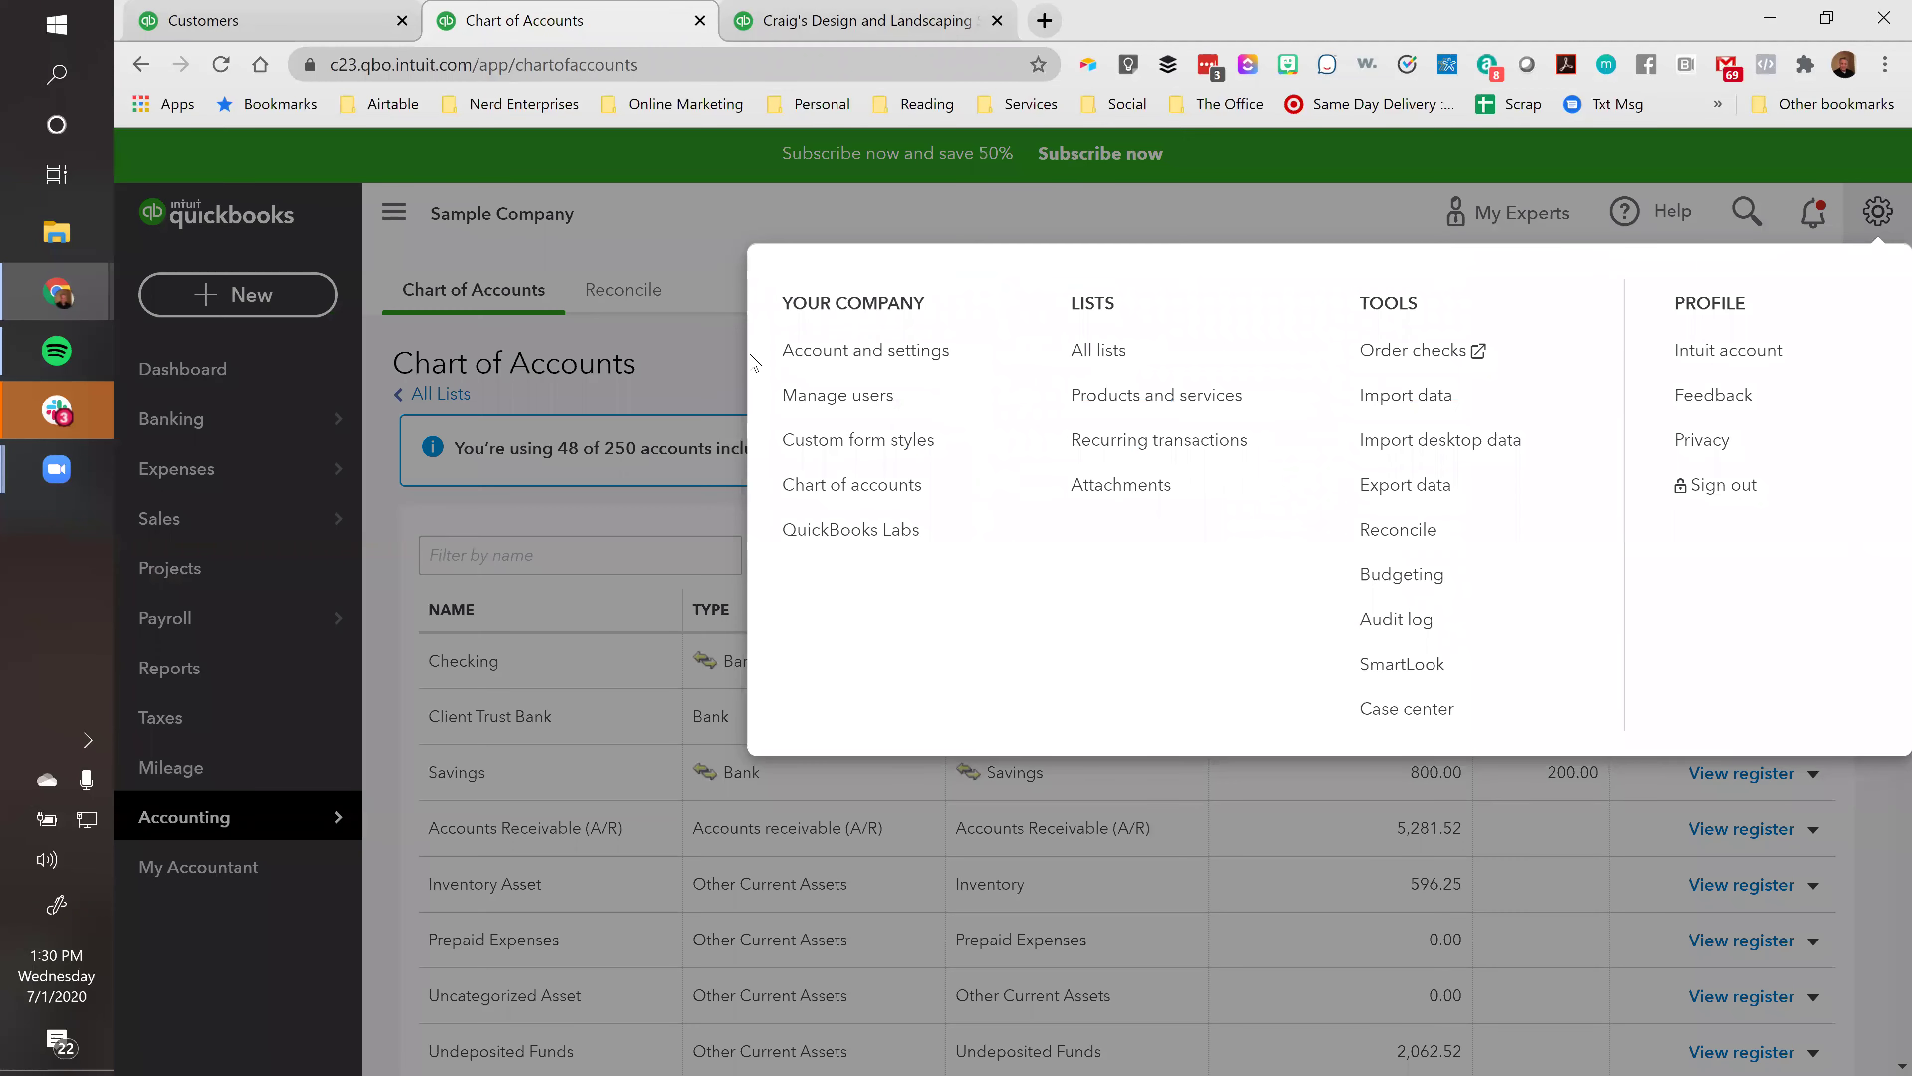
{"action": "left_click", "coordinate": [1125, 396]}
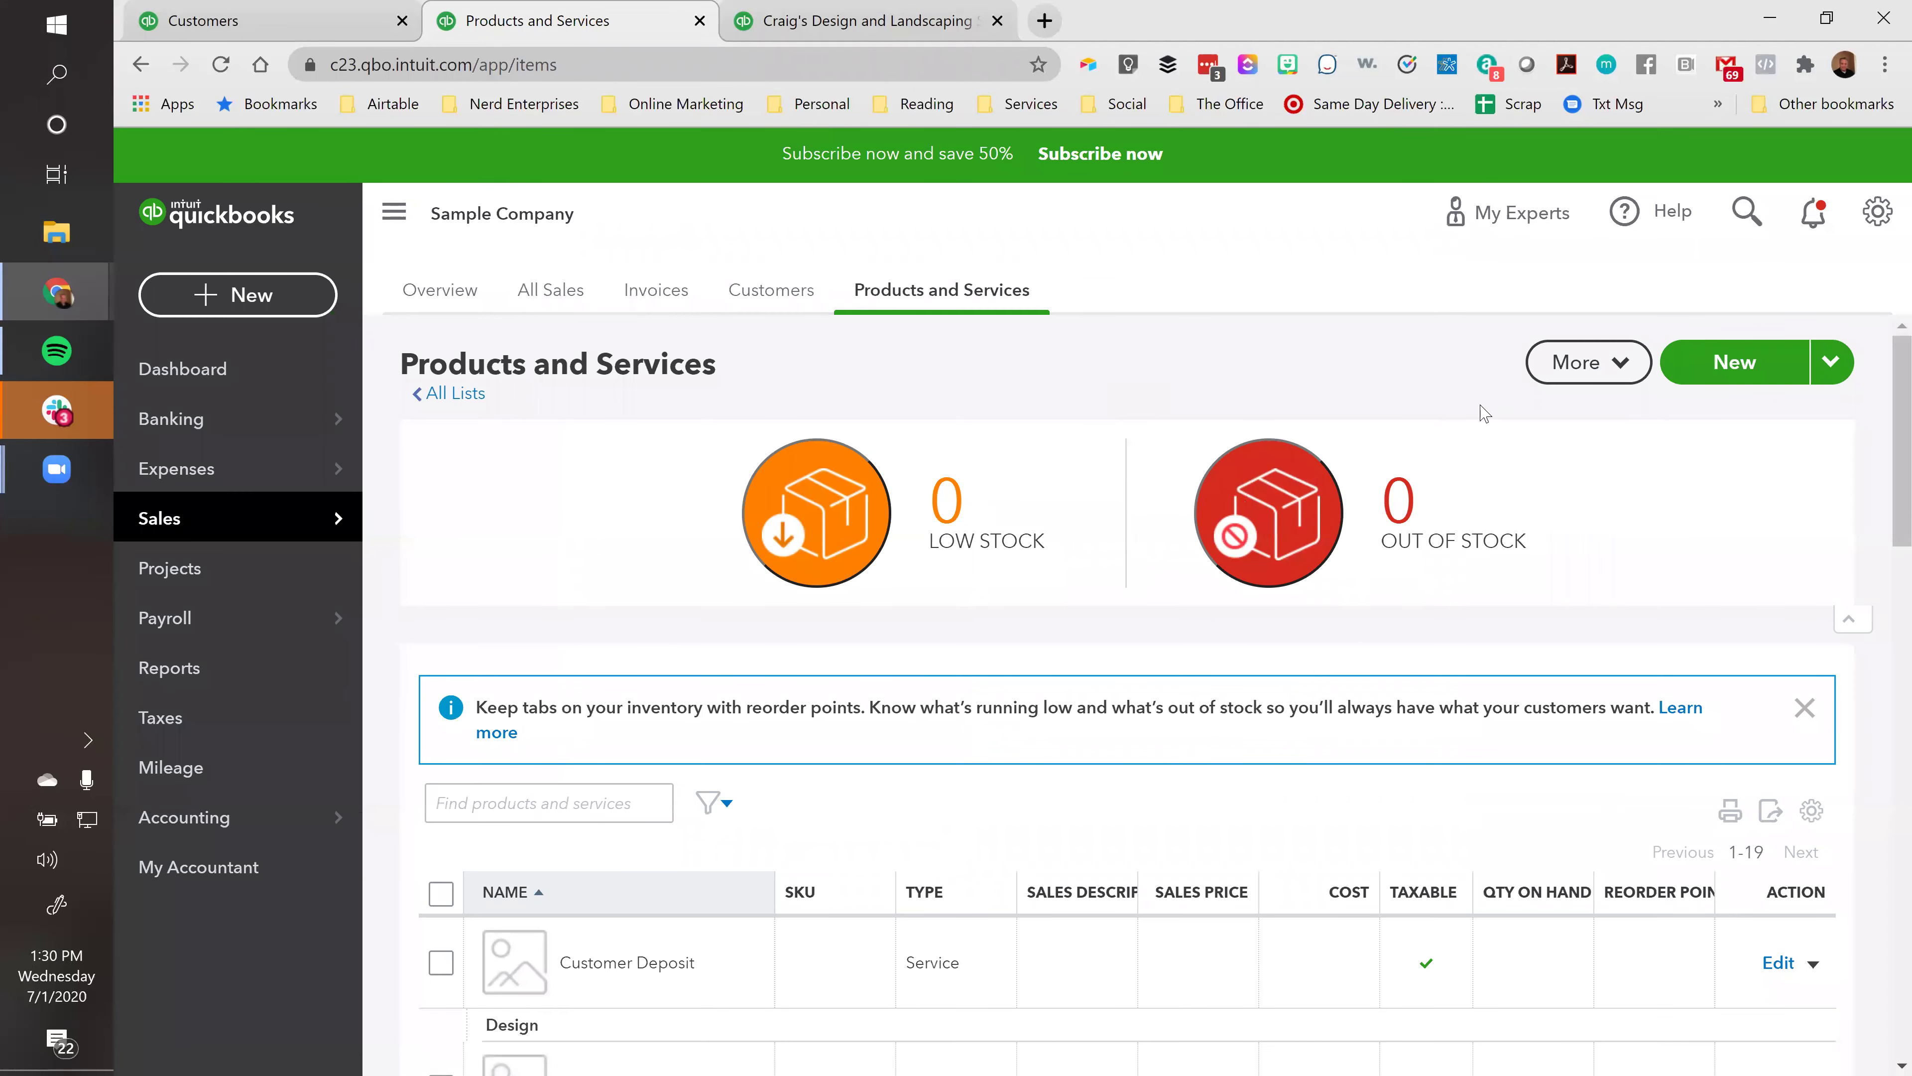
{"action": "left_click", "coordinate": [1739, 367]}
{"action": "left_click", "coordinate": [1372, 544]}
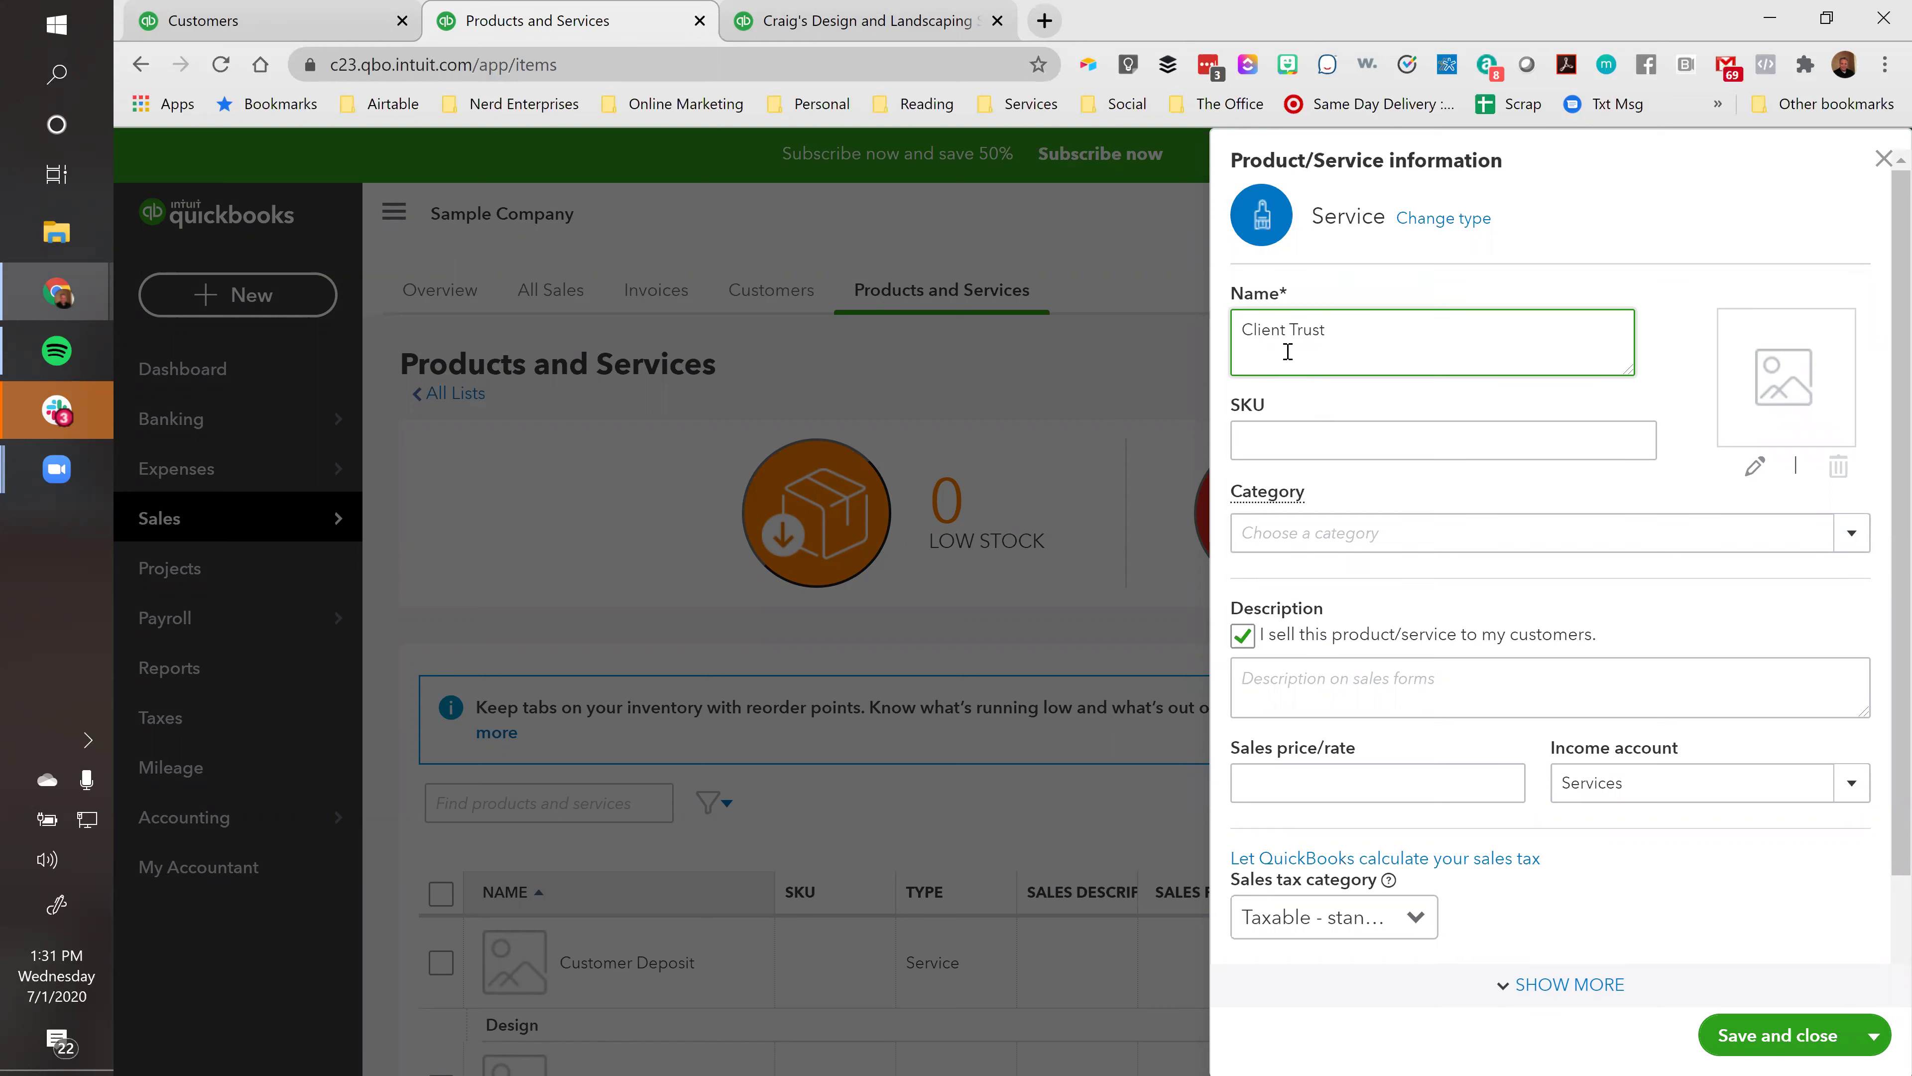
{"action": "left_click", "coordinate": [1765, 780]}
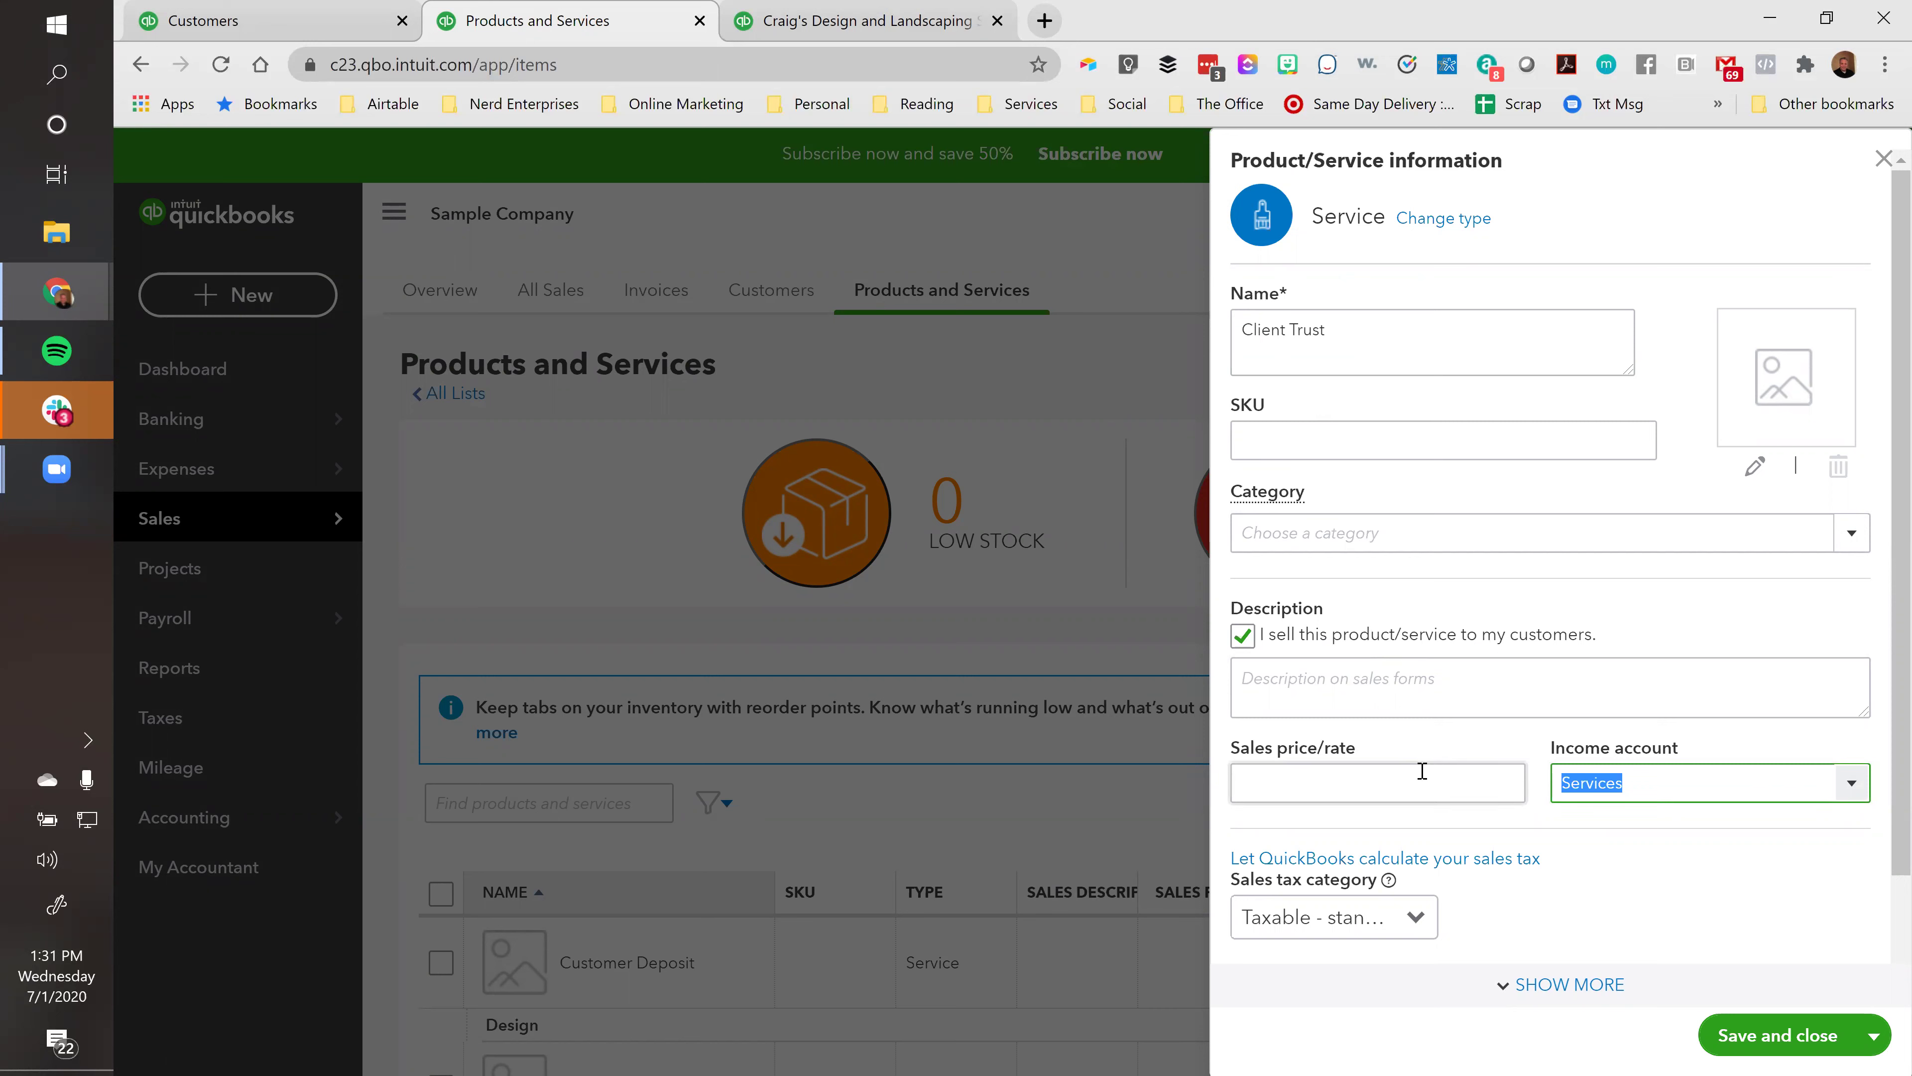
{"action": "left_click", "coordinate": [1884, 159]}
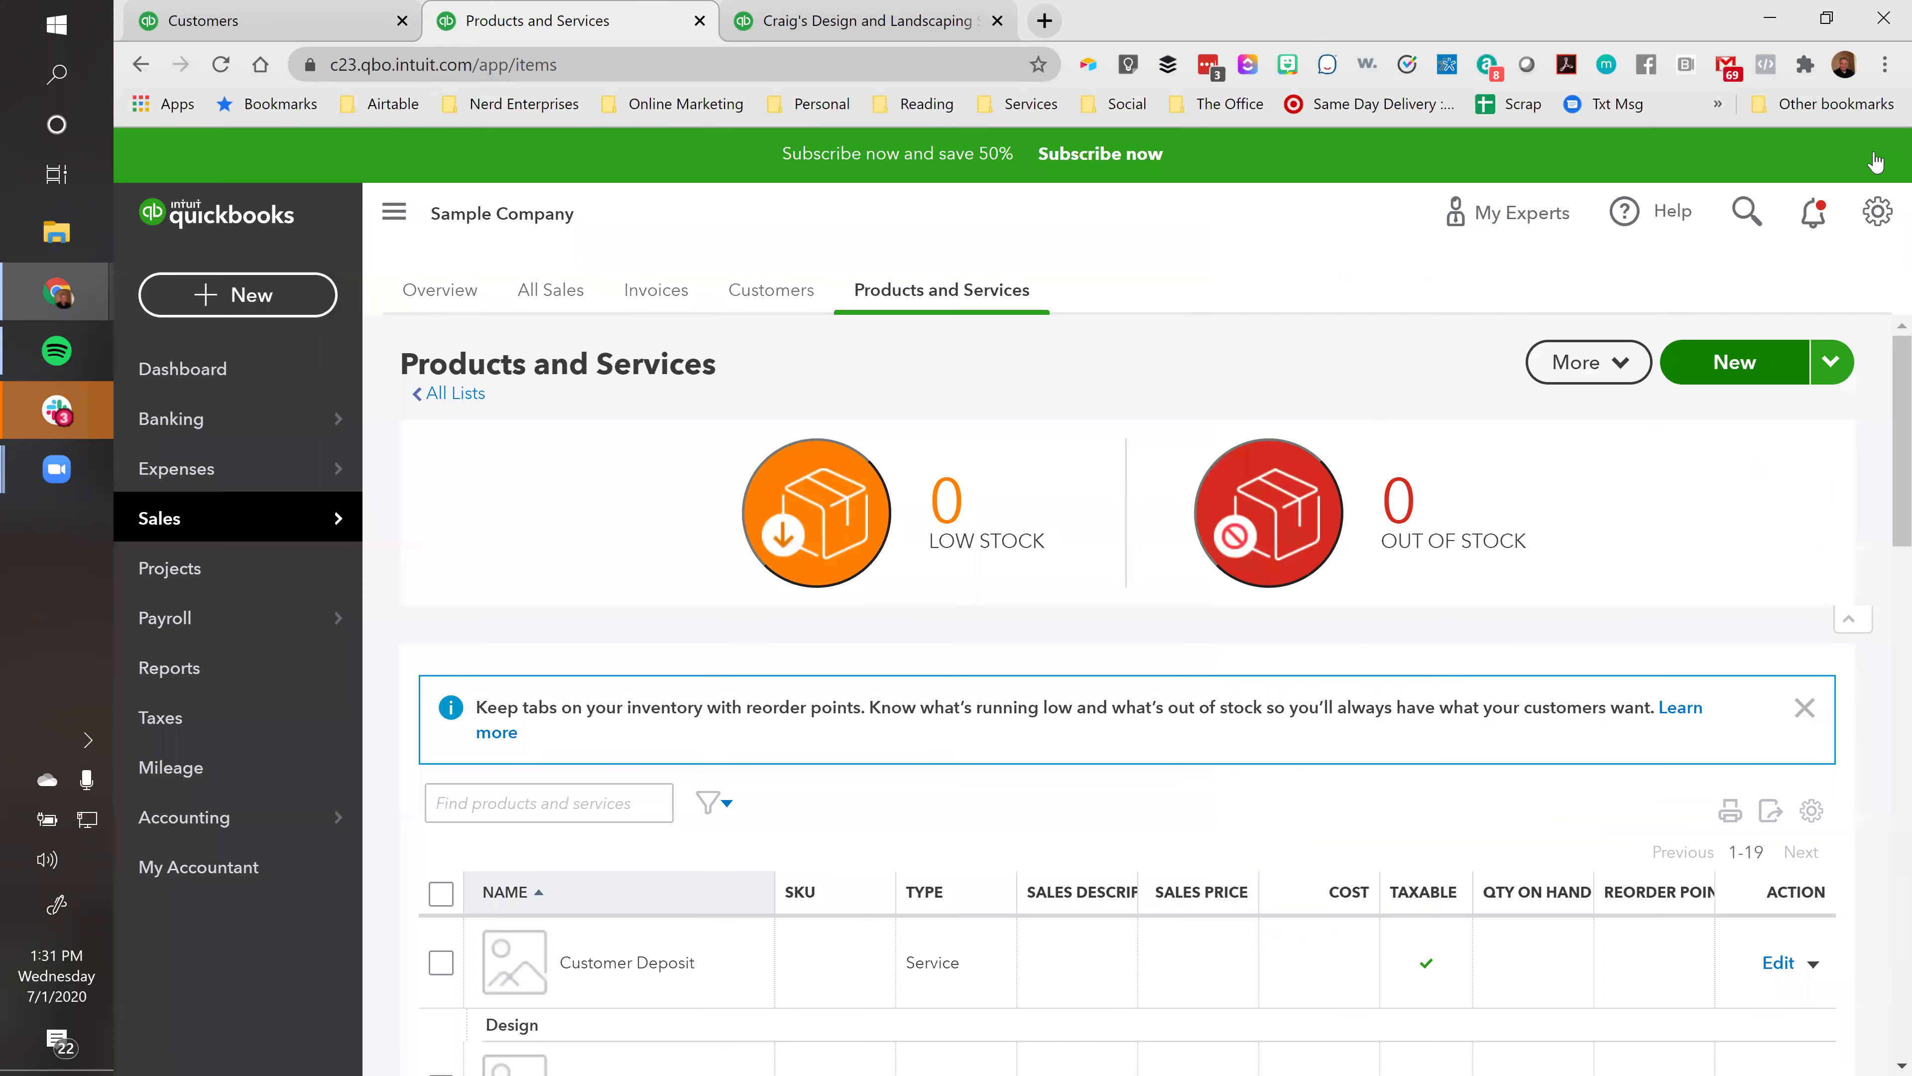
{"action": "scroll", "coordinate": [700, 689], "scroll_direction": "down", "scroll_amount": 3}
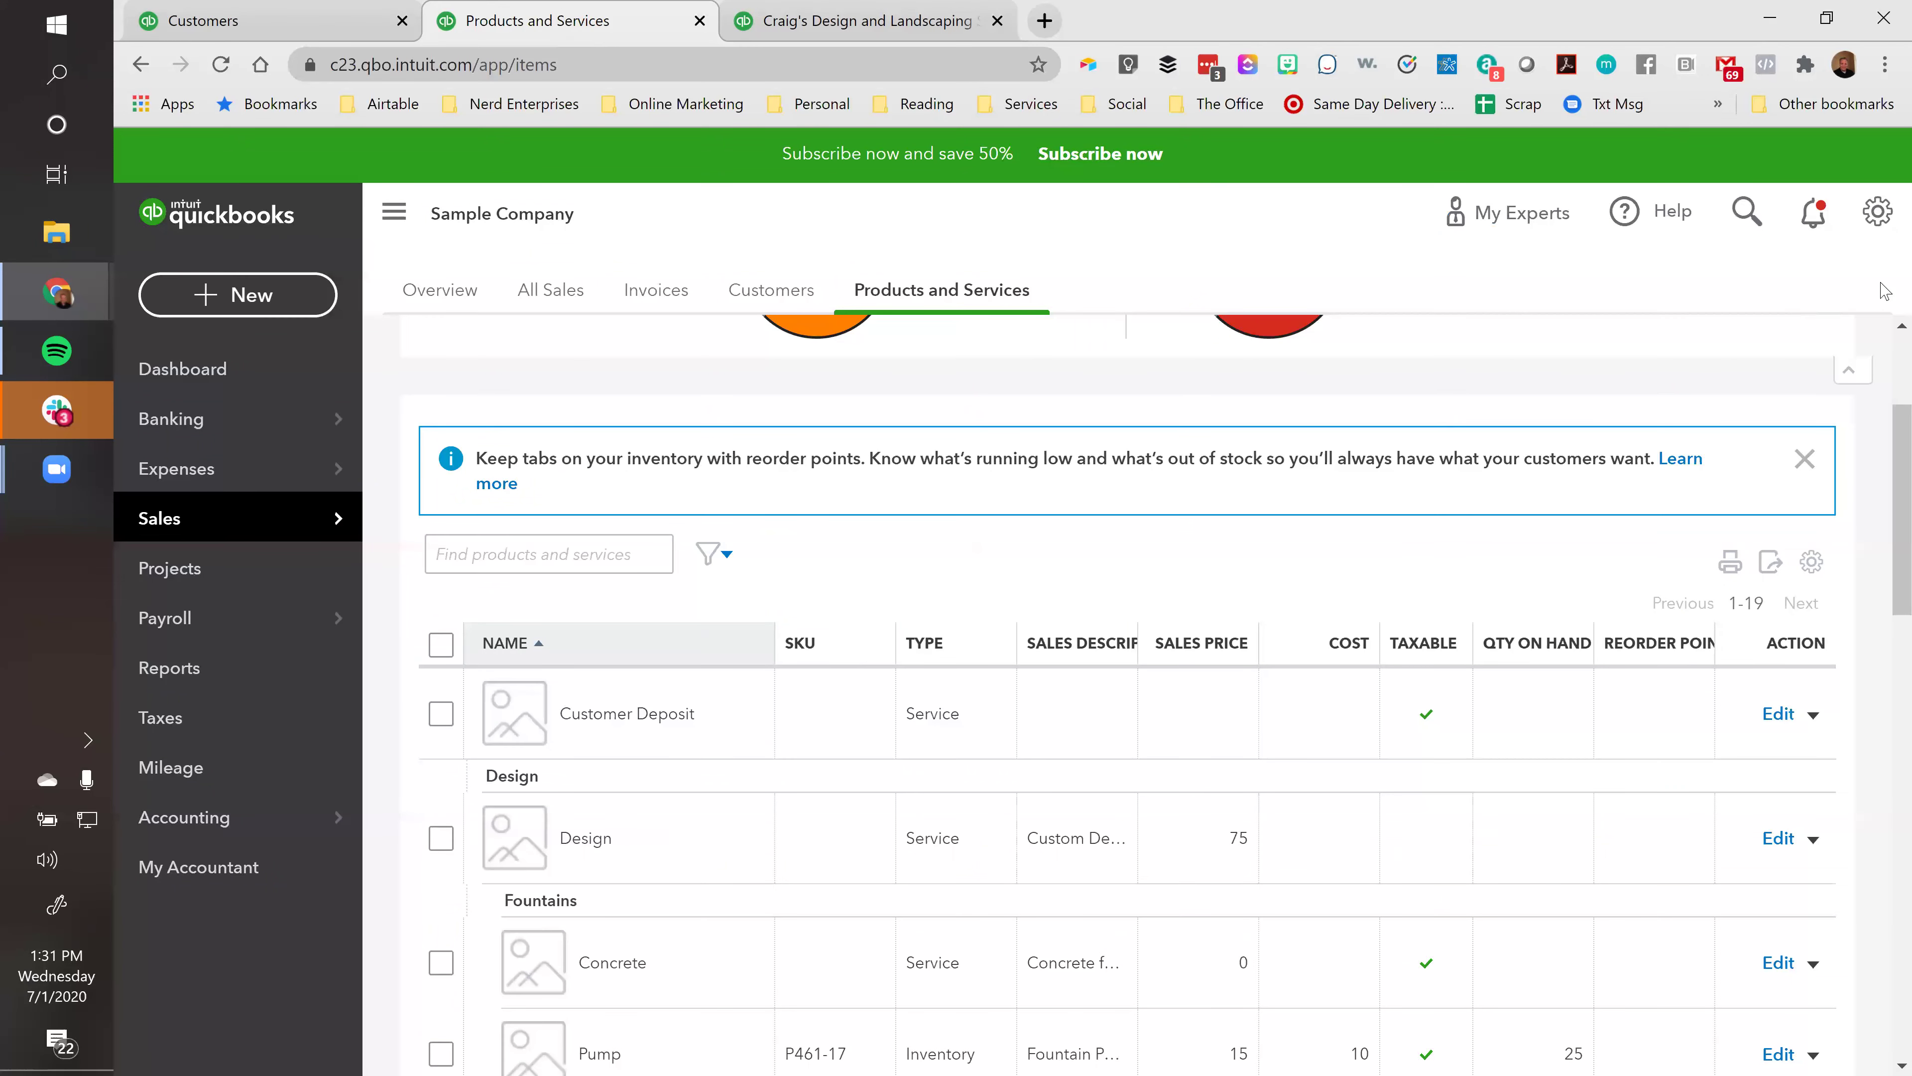
- Start a new bank deposit into the Client Trust Bank account
{"action": "left_click", "coordinate": [268, 308]}
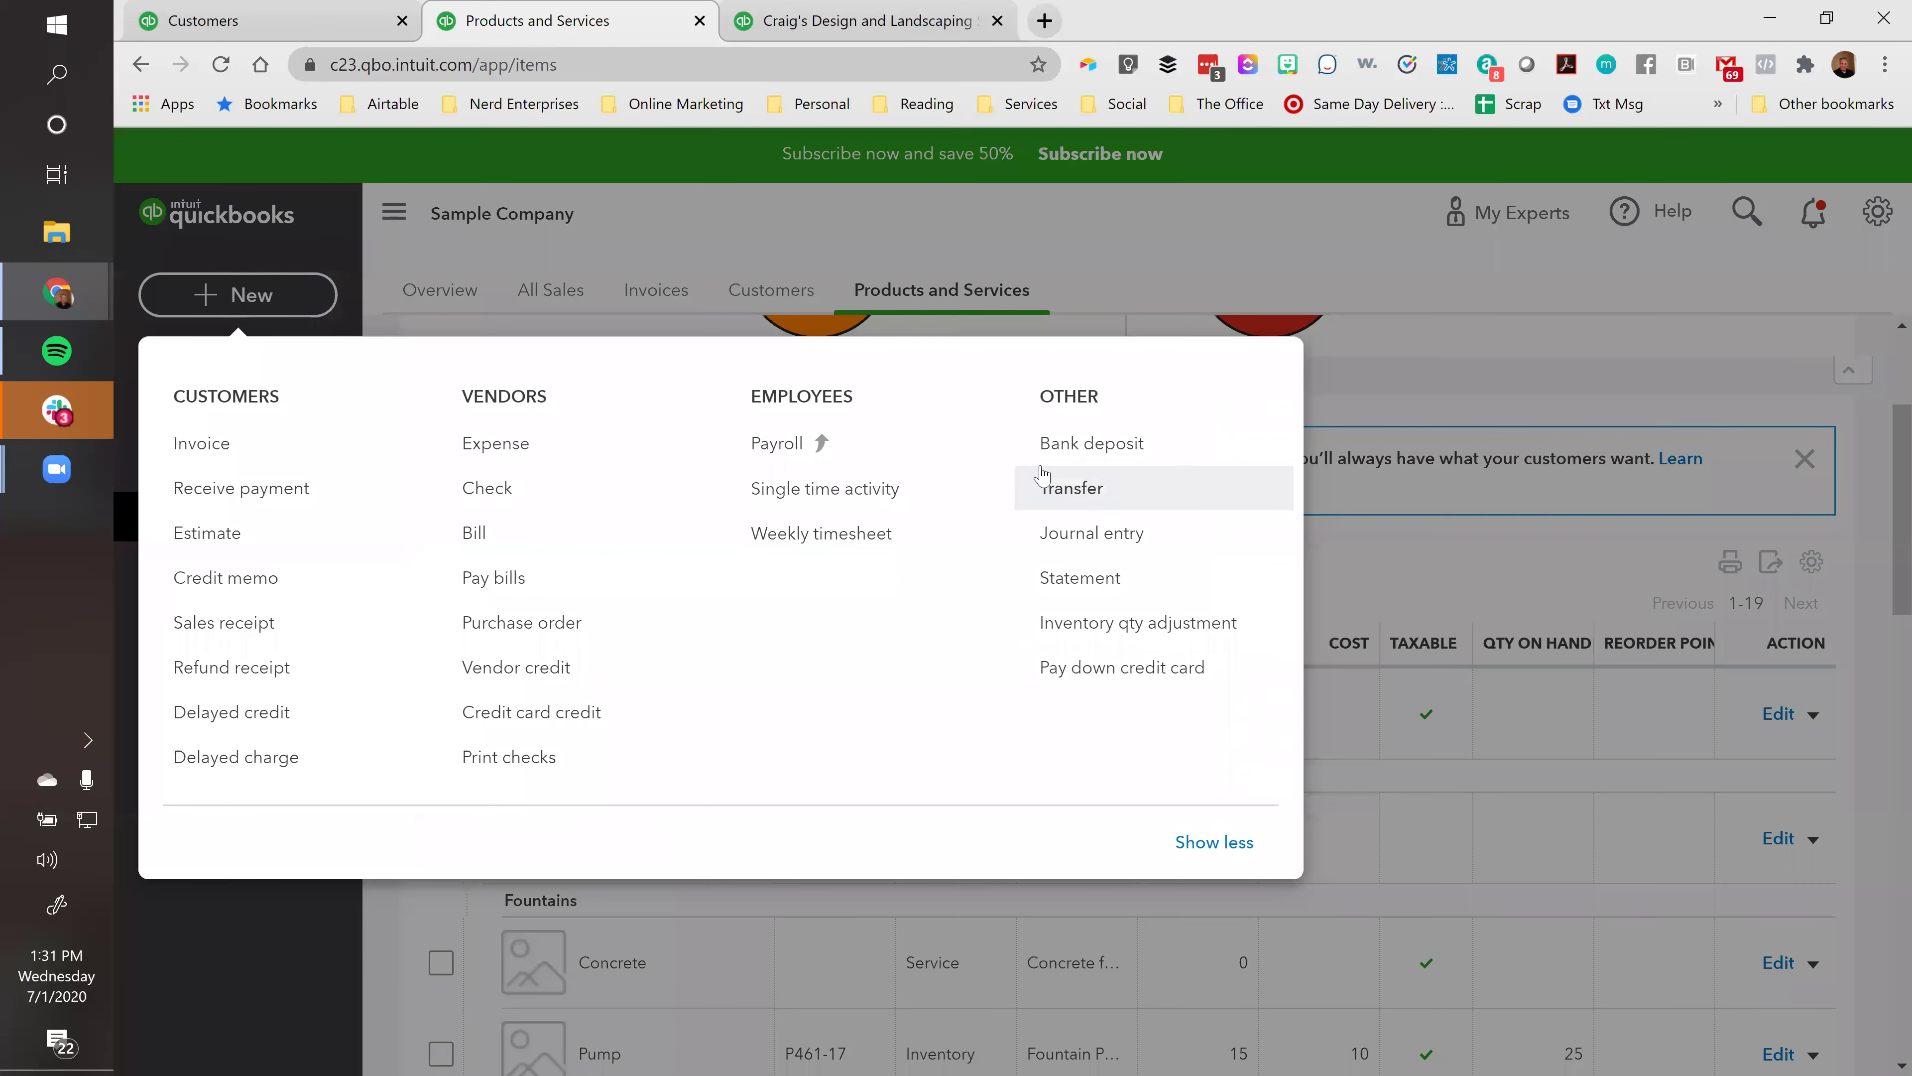
{"action": "left_click", "coordinate": [1068, 444]}
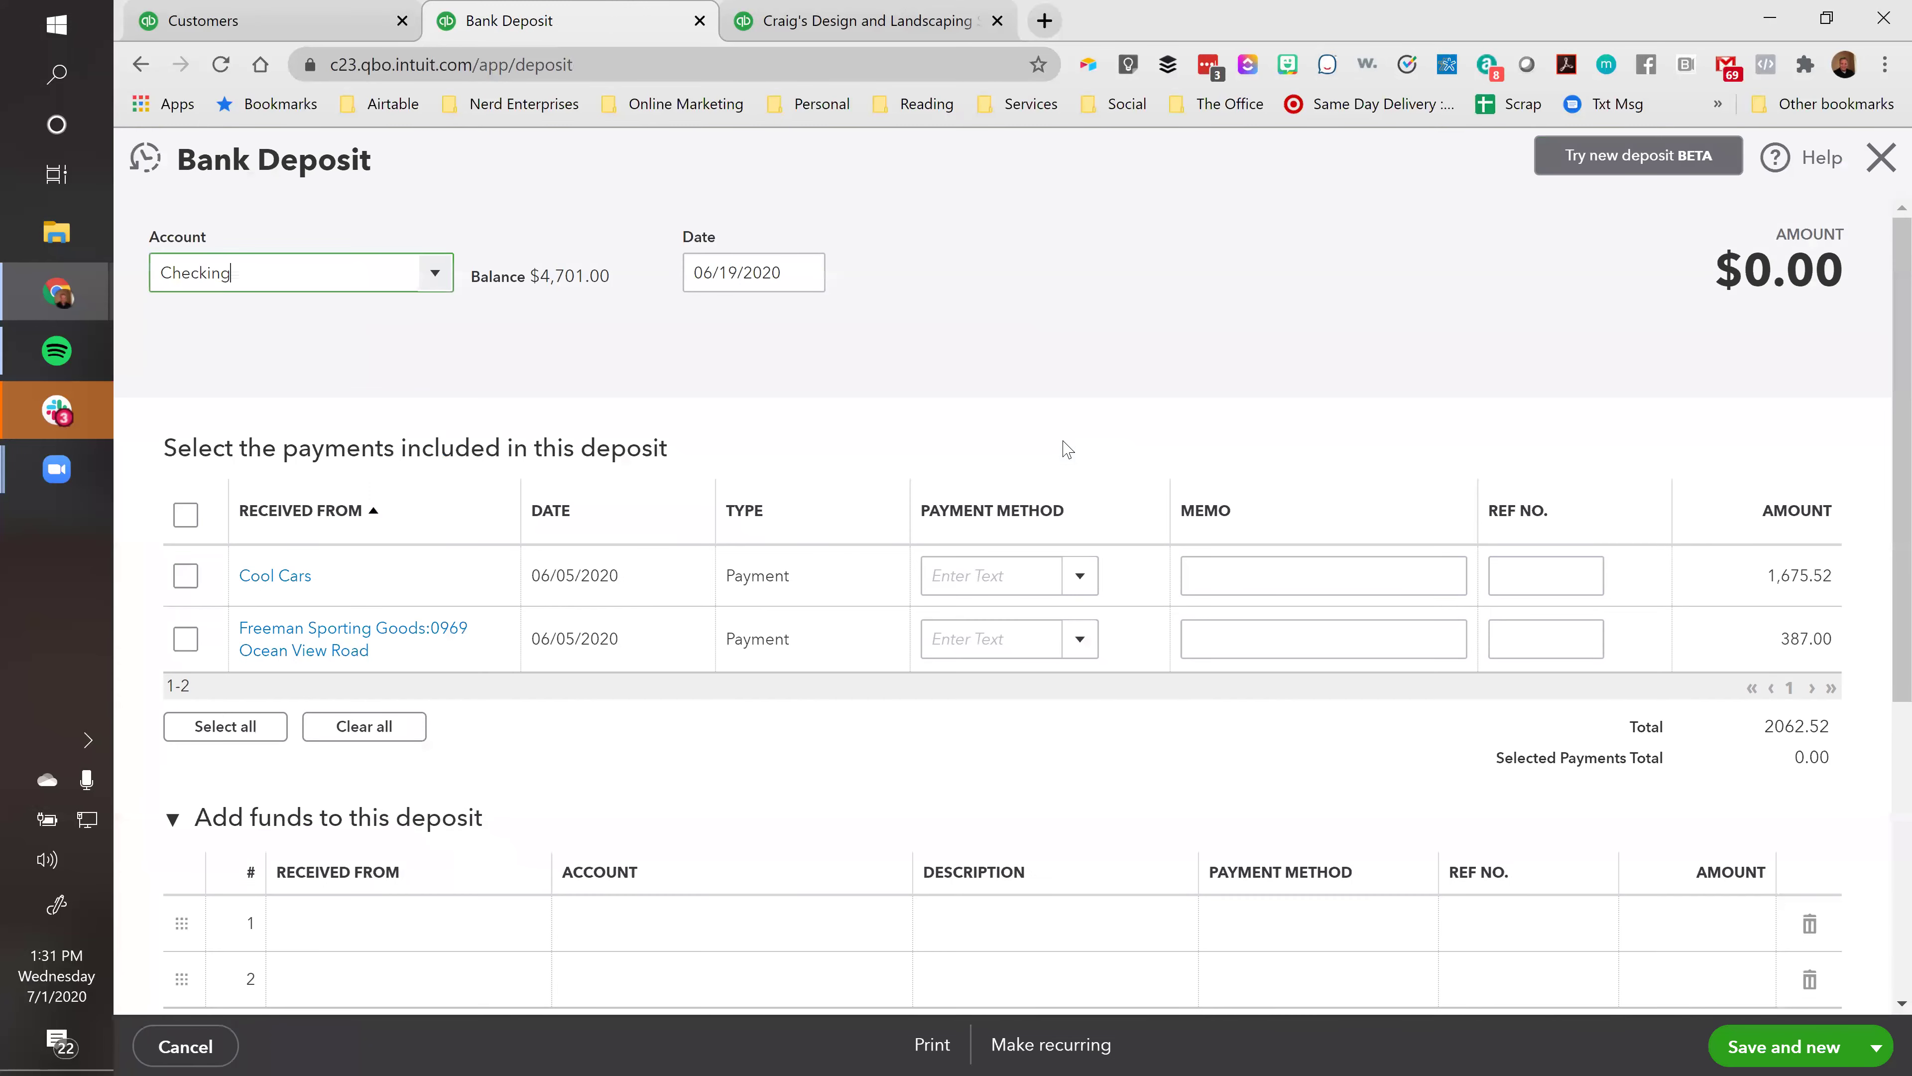
{"action": "scroll", "coordinate": [841, 675], "scroll_direction": "down", "scroll_amount": 5}
{"action": "left_click", "coordinate": [670, 440]}
{"action": "scroll", "coordinate": [648, 452], "scroll_direction": "up", "scroll_amount": 6}
{"action": "left_click", "coordinate": [421, 278]}
{"action": "left_click", "coordinate": [251, 410]}
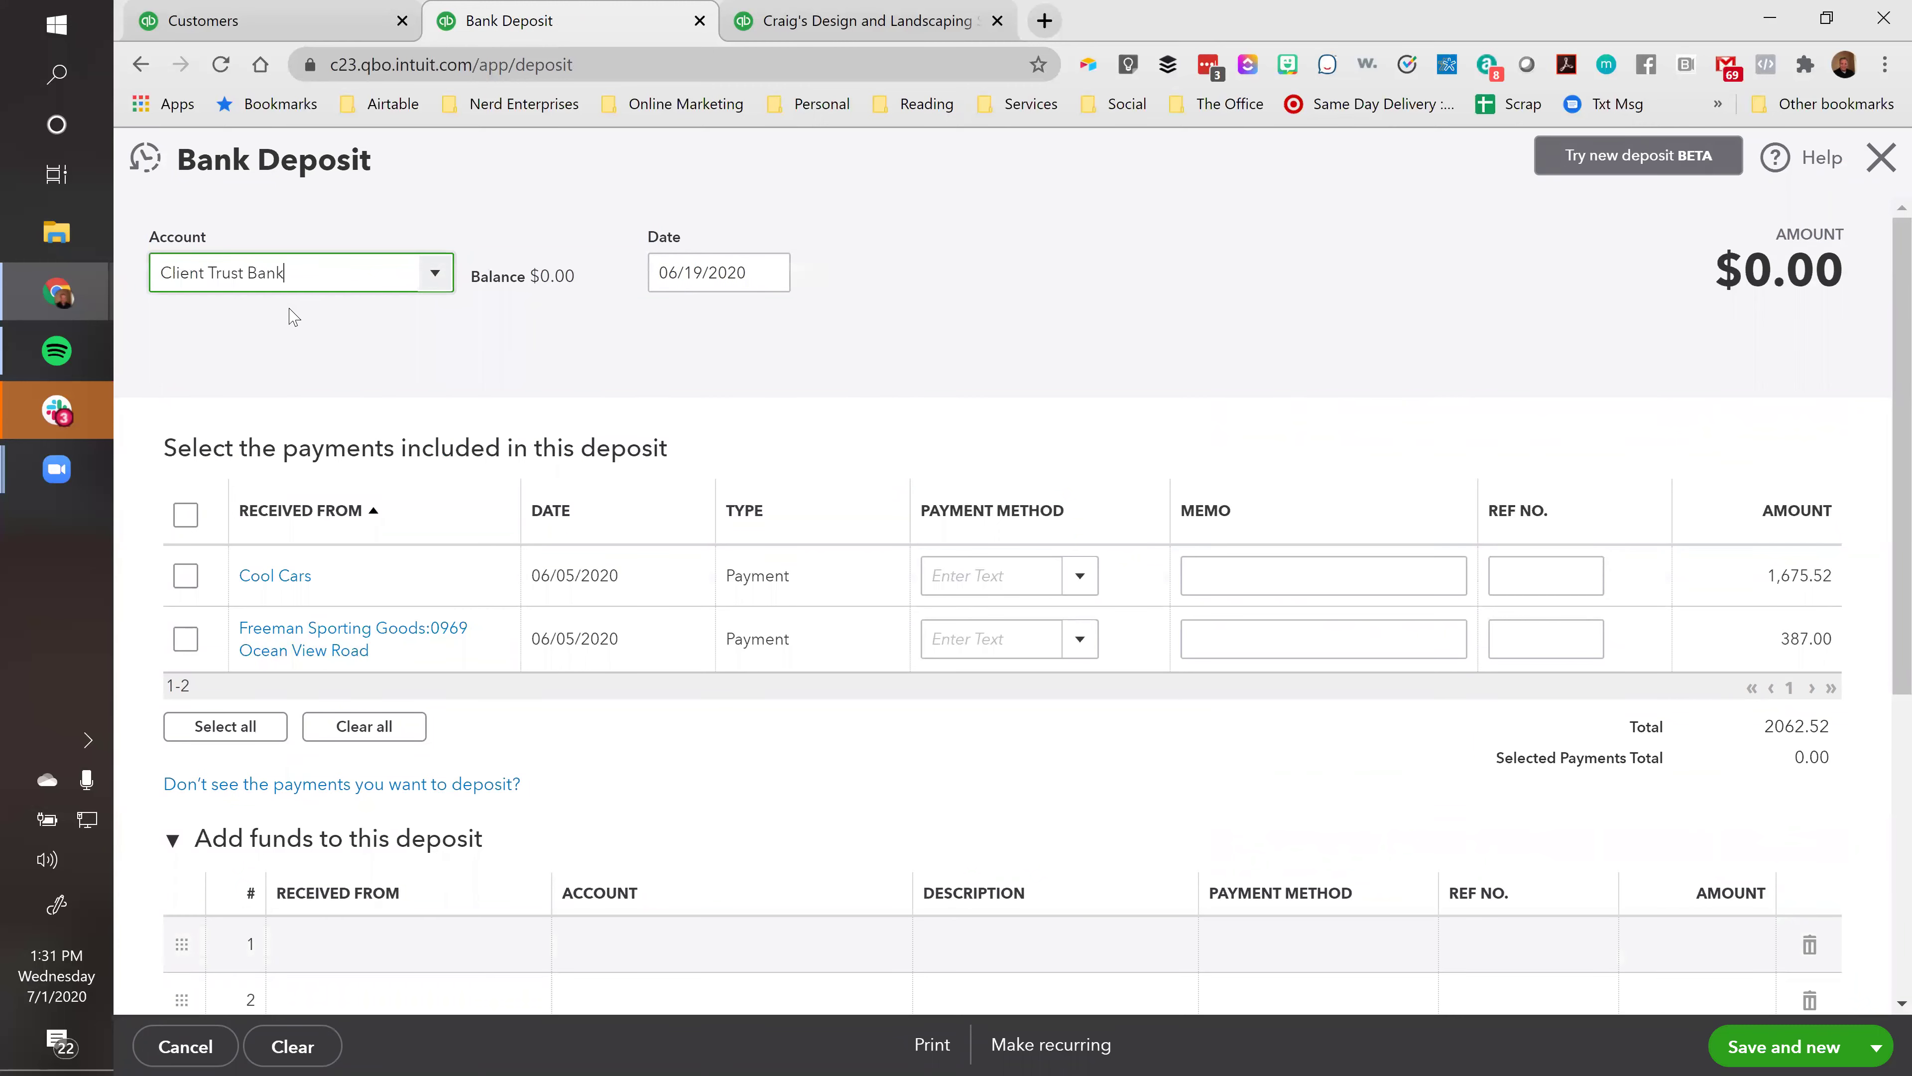
{"action": "key", "text": "Tab"}
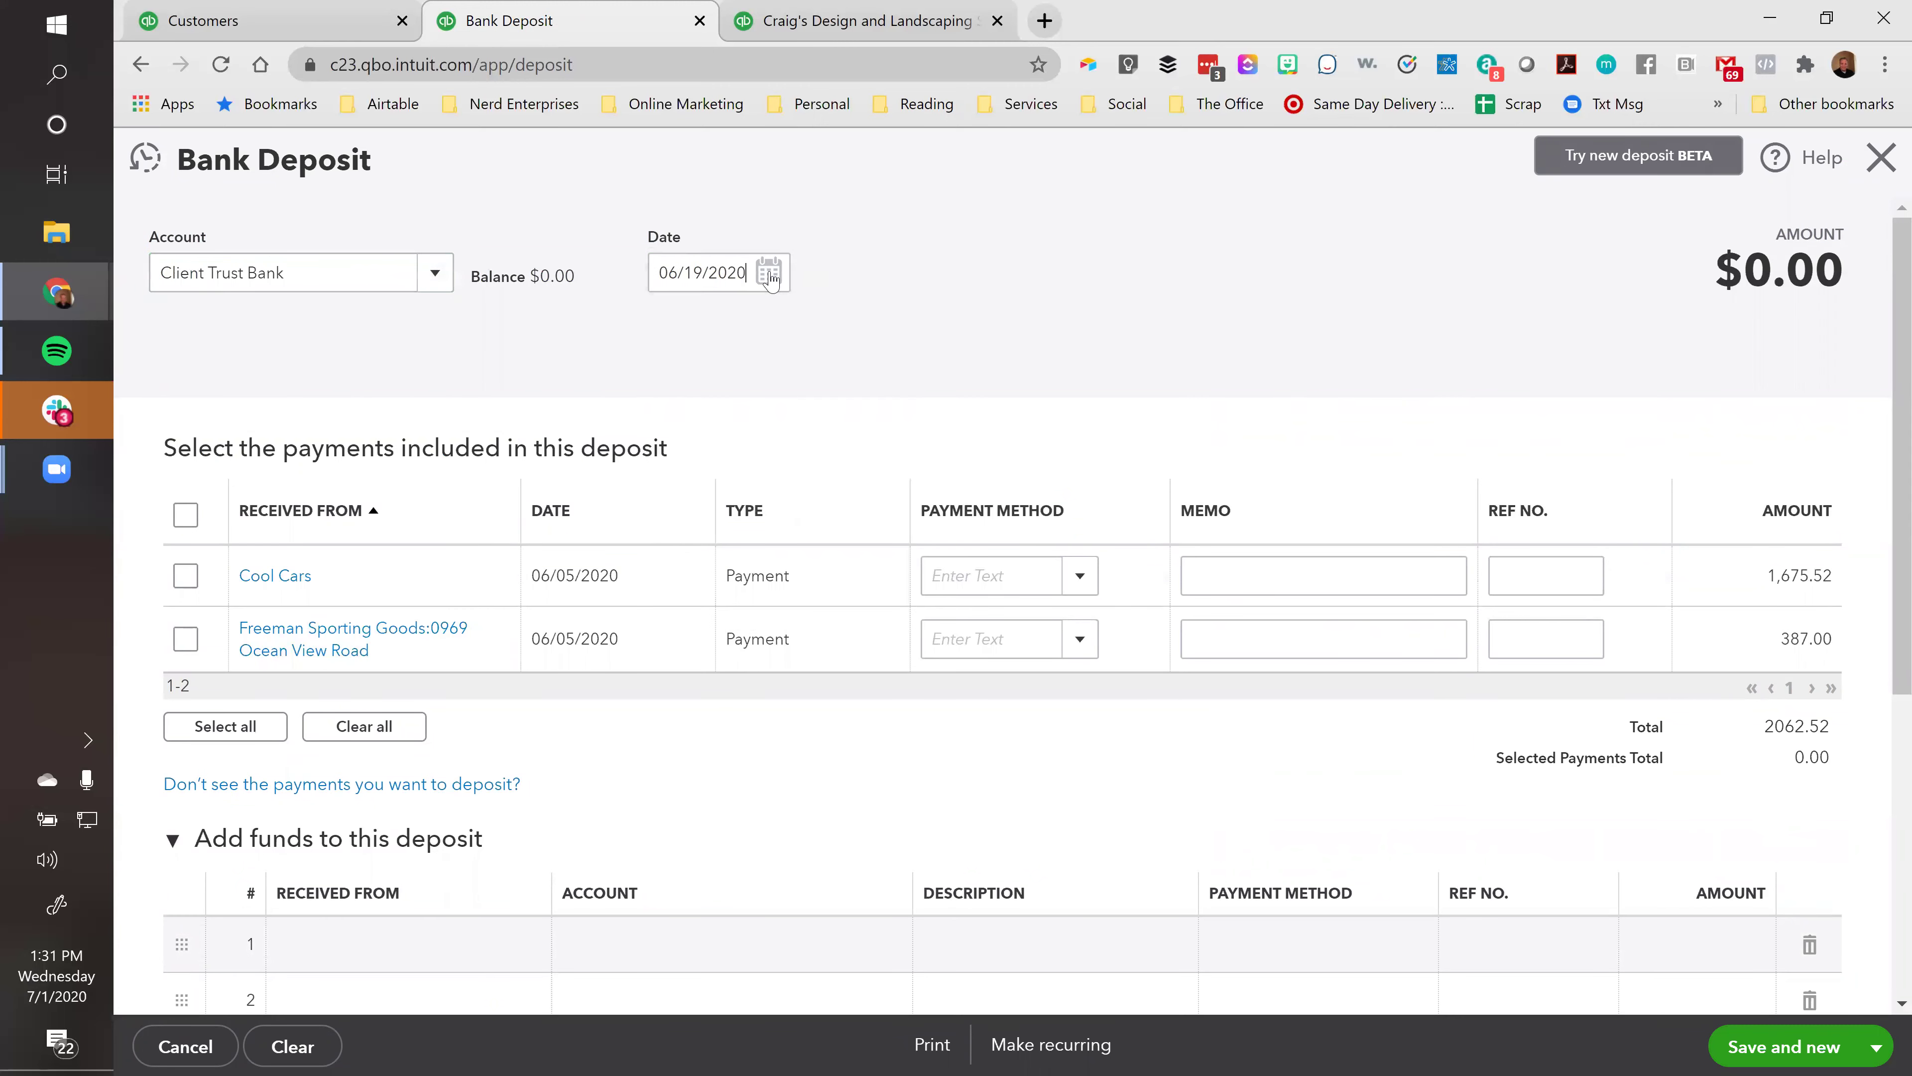
- Add a 2,000.00 line from the client's trust liability sub-account and save the deposit
{"action": "scroll", "coordinate": [633, 451], "scroll_direction": "down", "scroll_amount": 6}
{"action": "left_click", "coordinate": [603, 444]}
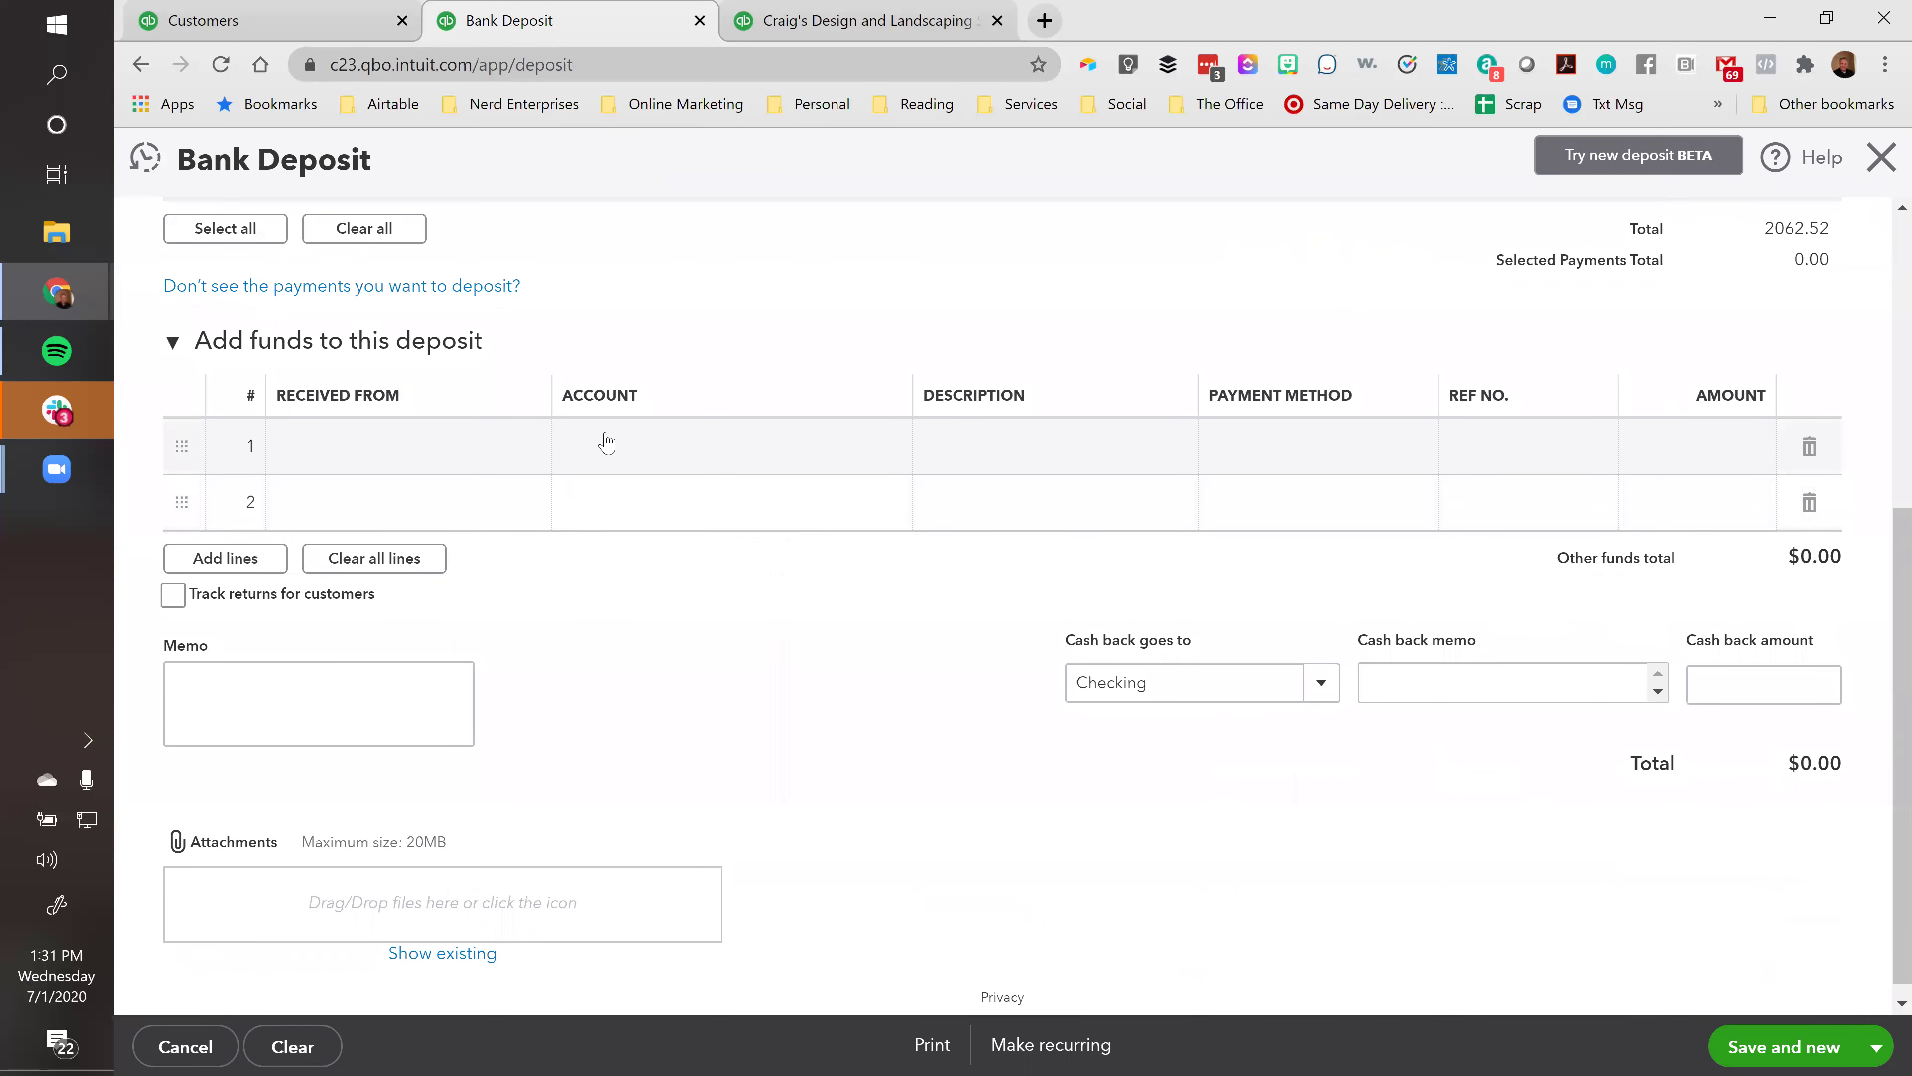
{"action": "type", "text": "Courtney H"}
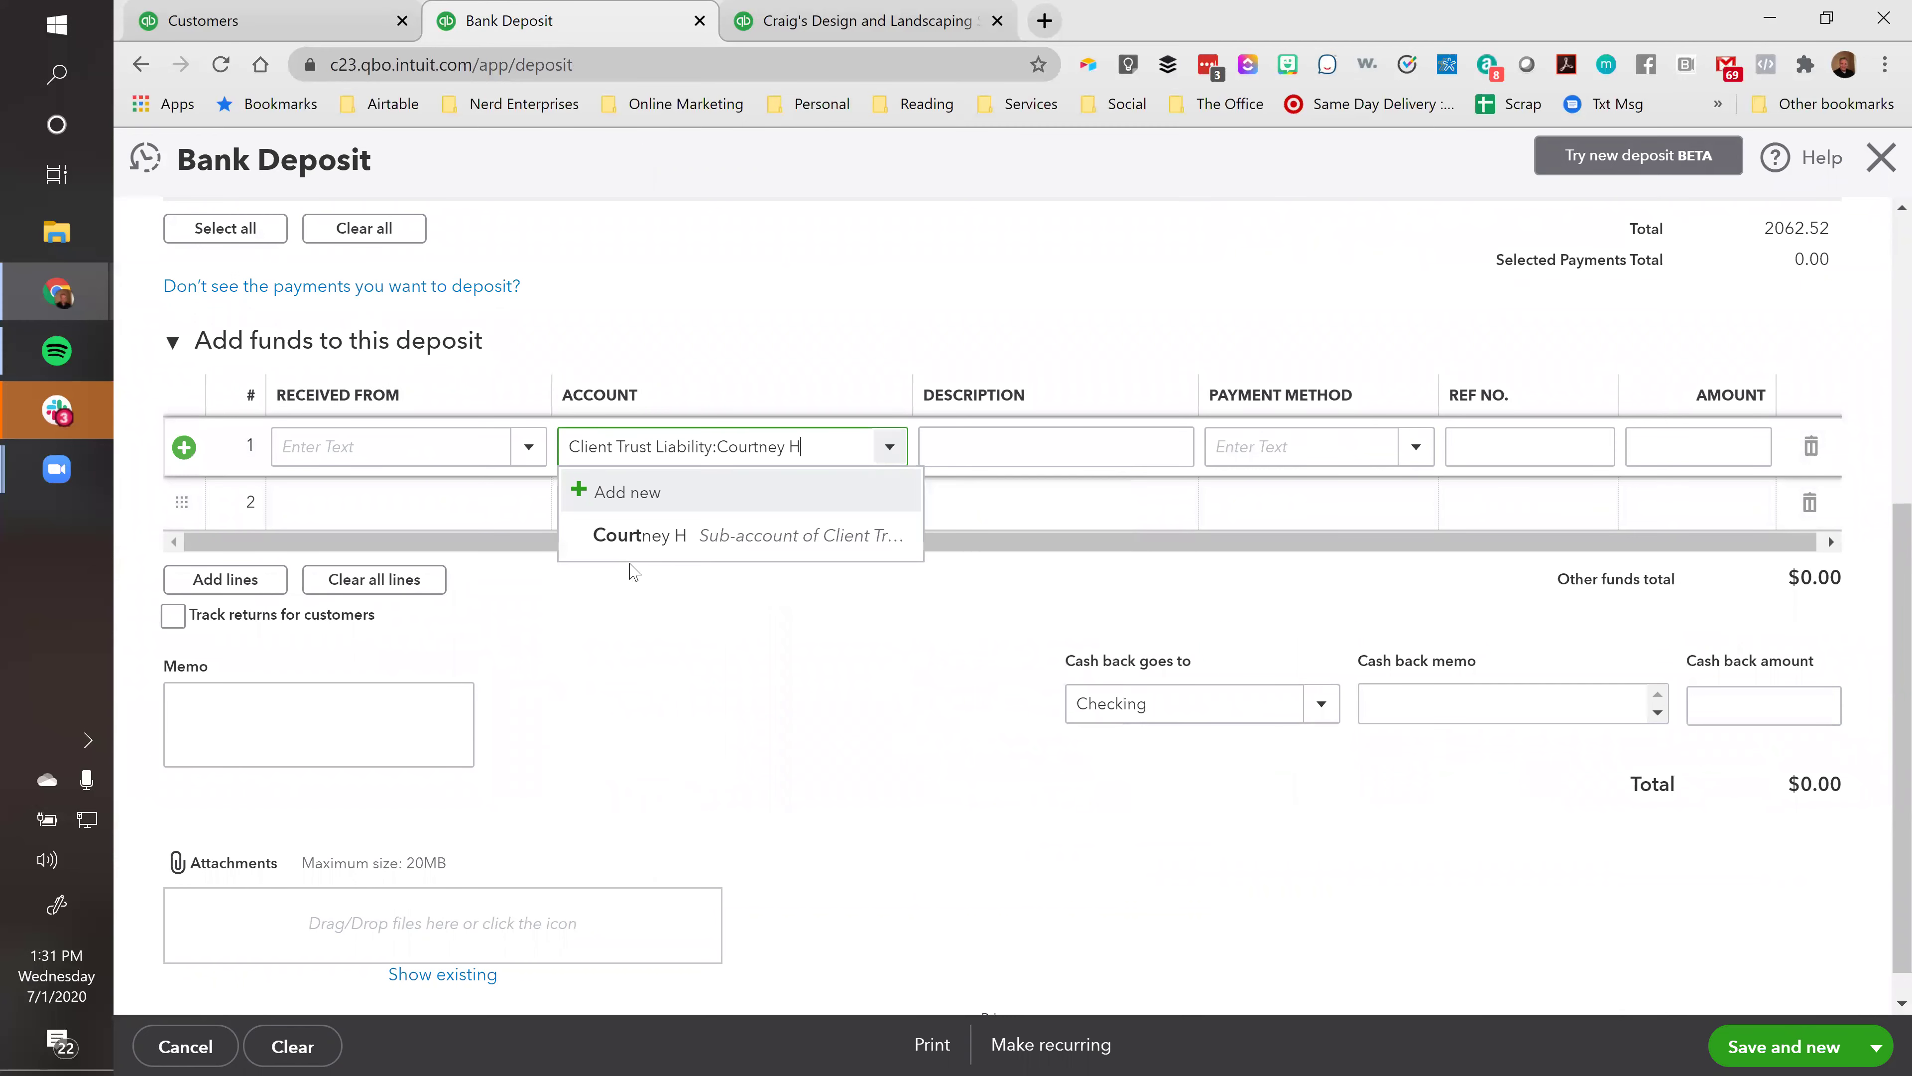
{"action": "left_click", "coordinate": [638, 553]}
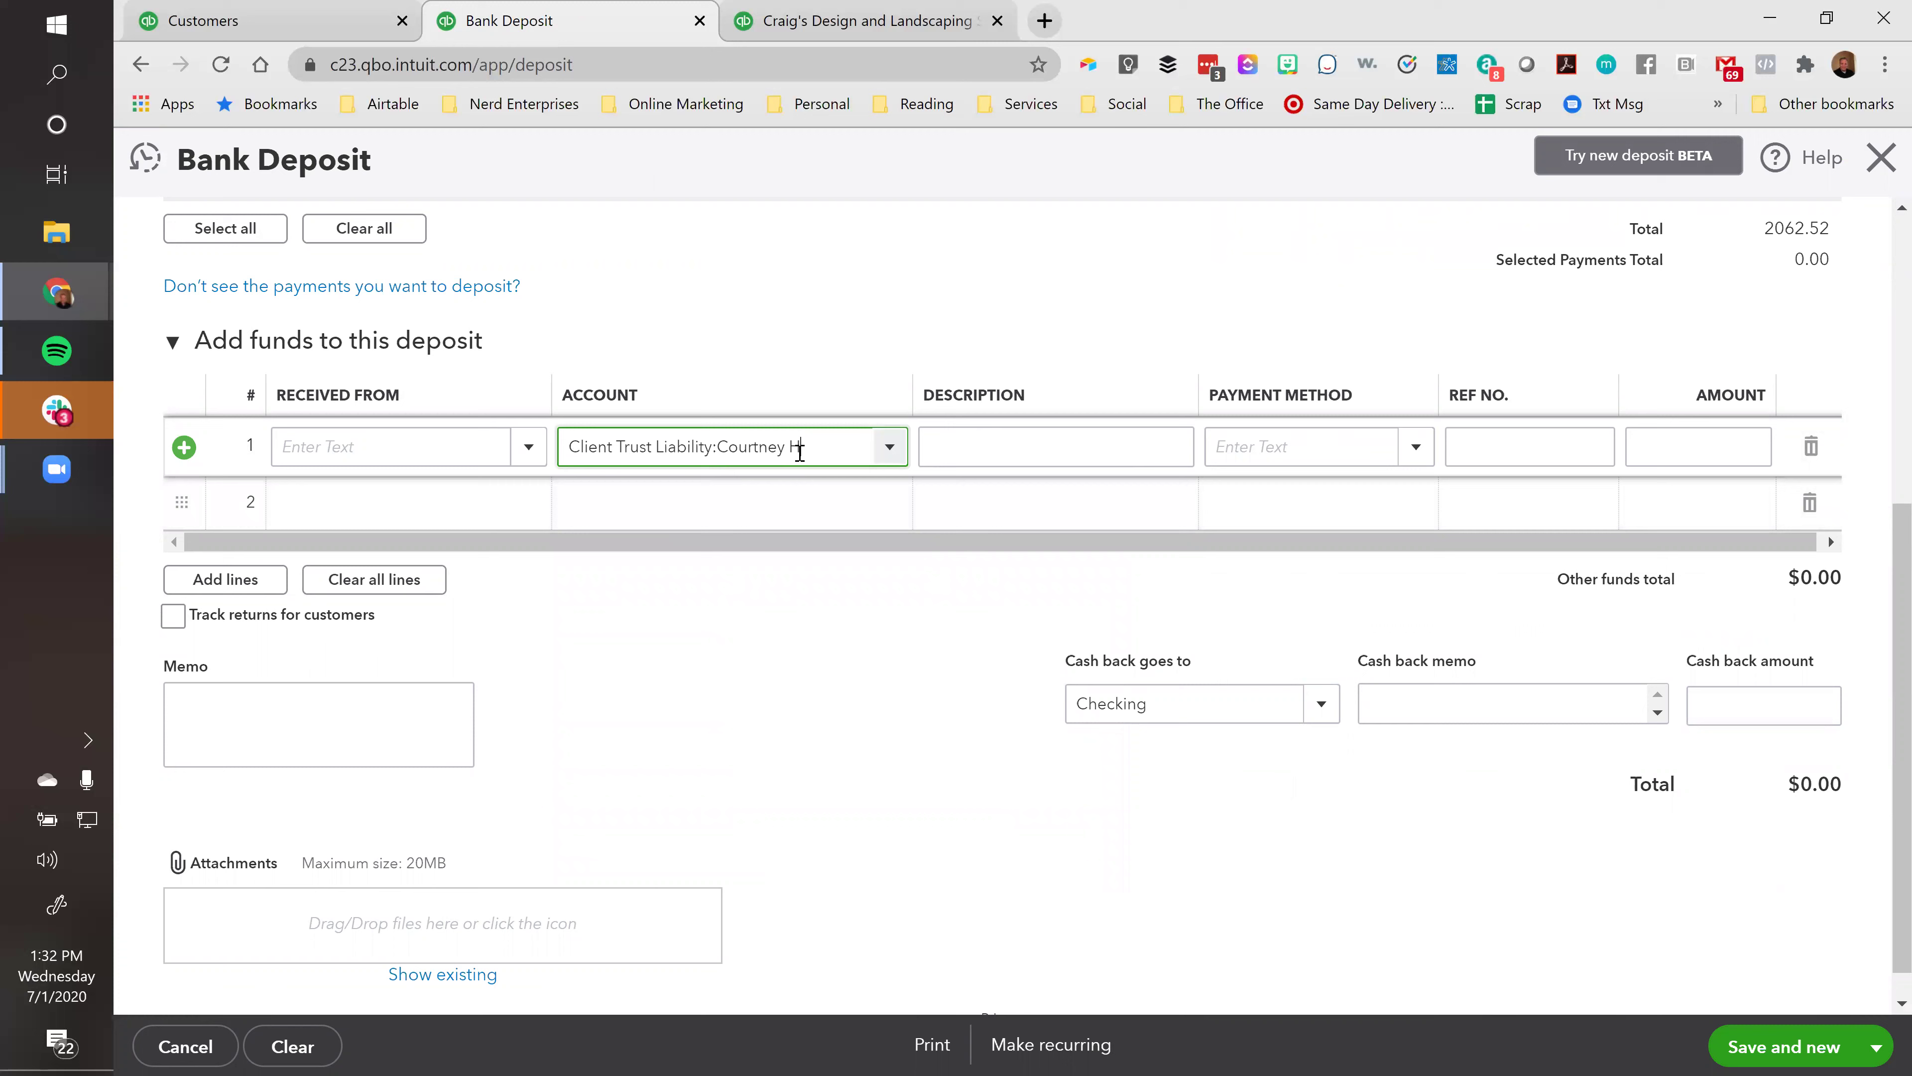
{"action": "left_click", "coordinate": [1683, 442]}
{"action": "type", "text": "2,0"}
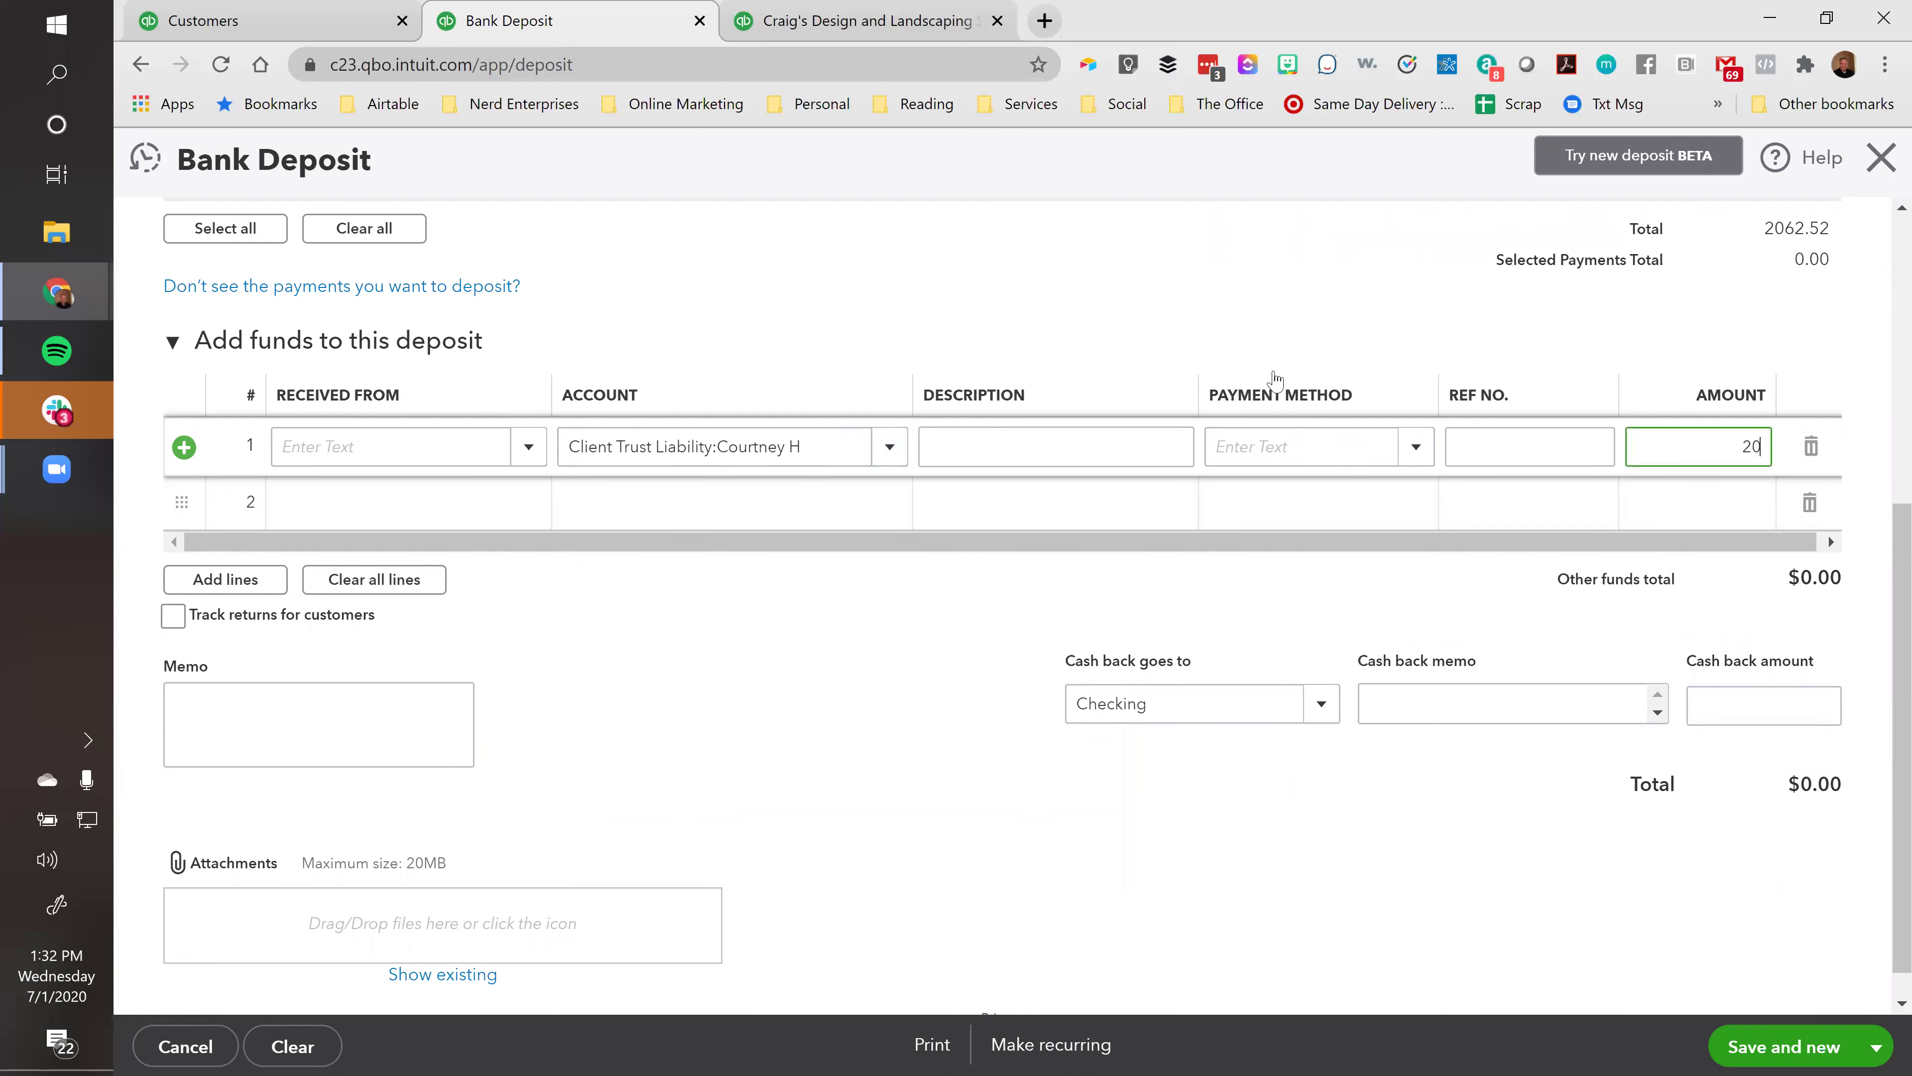
{"action": "type", "text": "00"}
{"action": "key", "text": "Tab"}
{"action": "key", "text": "shift+Tab"}
{"action": "key", "text": "shift+Tab"}
{"action": "key", "text": "shift+Tab"}
{"action": "key", "text": "shift+Tab"}
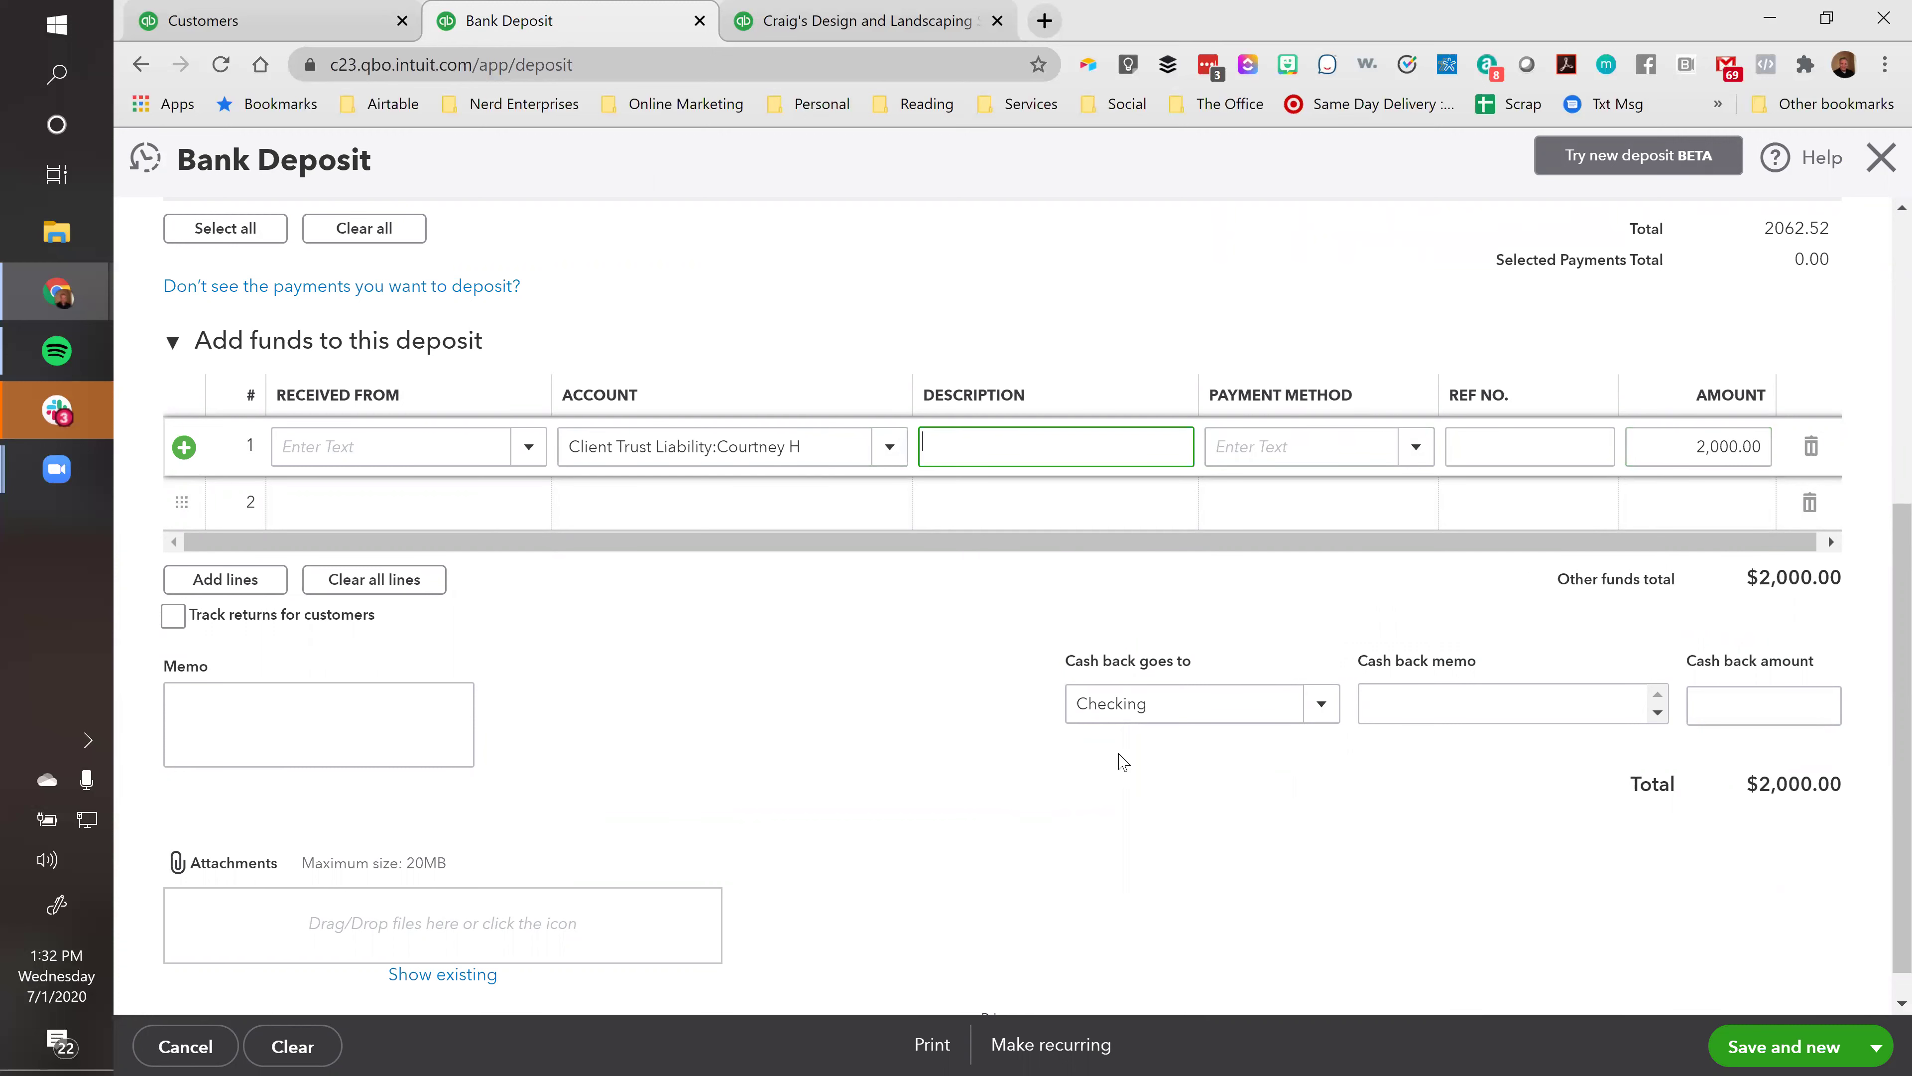
{"action": "left_click", "coordinate": [1876, 1047]}
{"action": "left_click", "coordinate": [1747, 1002]}
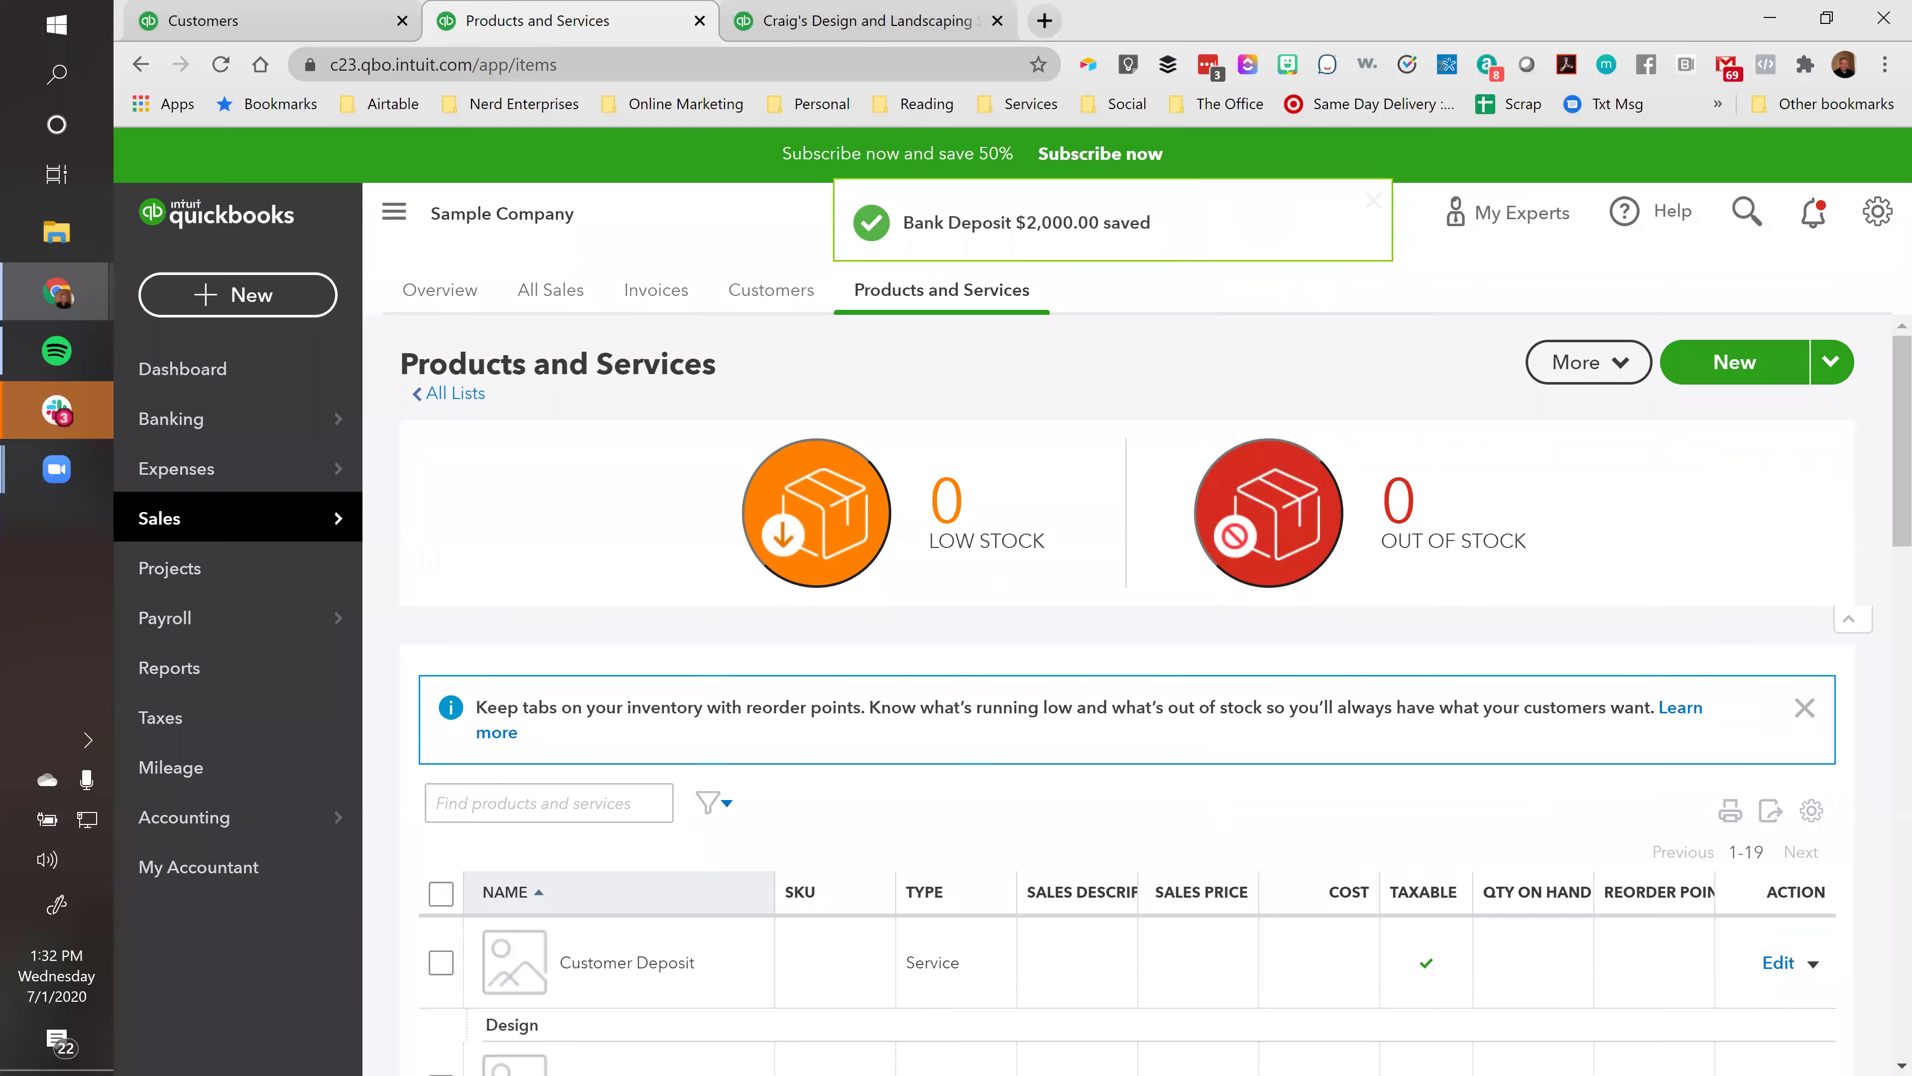
- Check the Balance Sheet: client trust sub-account at 2,000.00, total liabilities and equity $28,936.29
{"action": "left_click", "coordinate": [779, 34]}
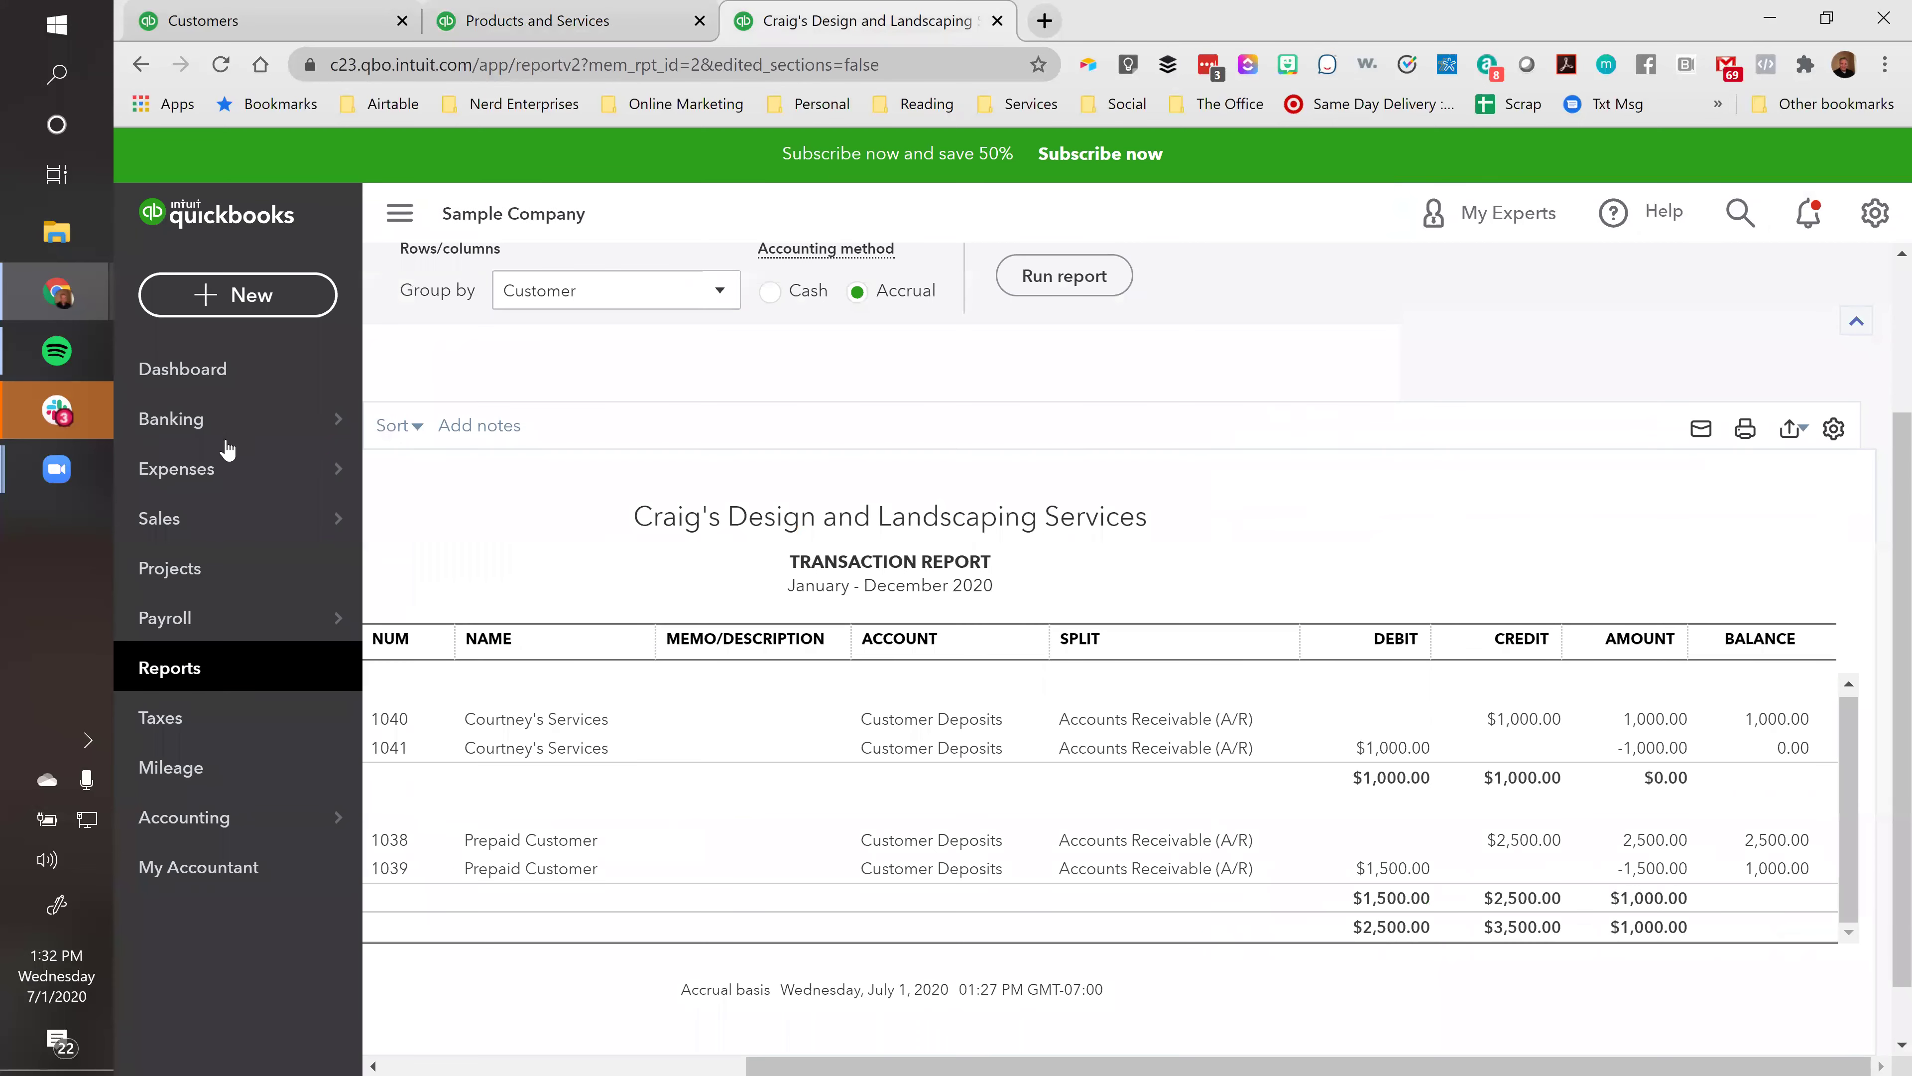
{"action": "left_click", "coordinate": [166, 682]}
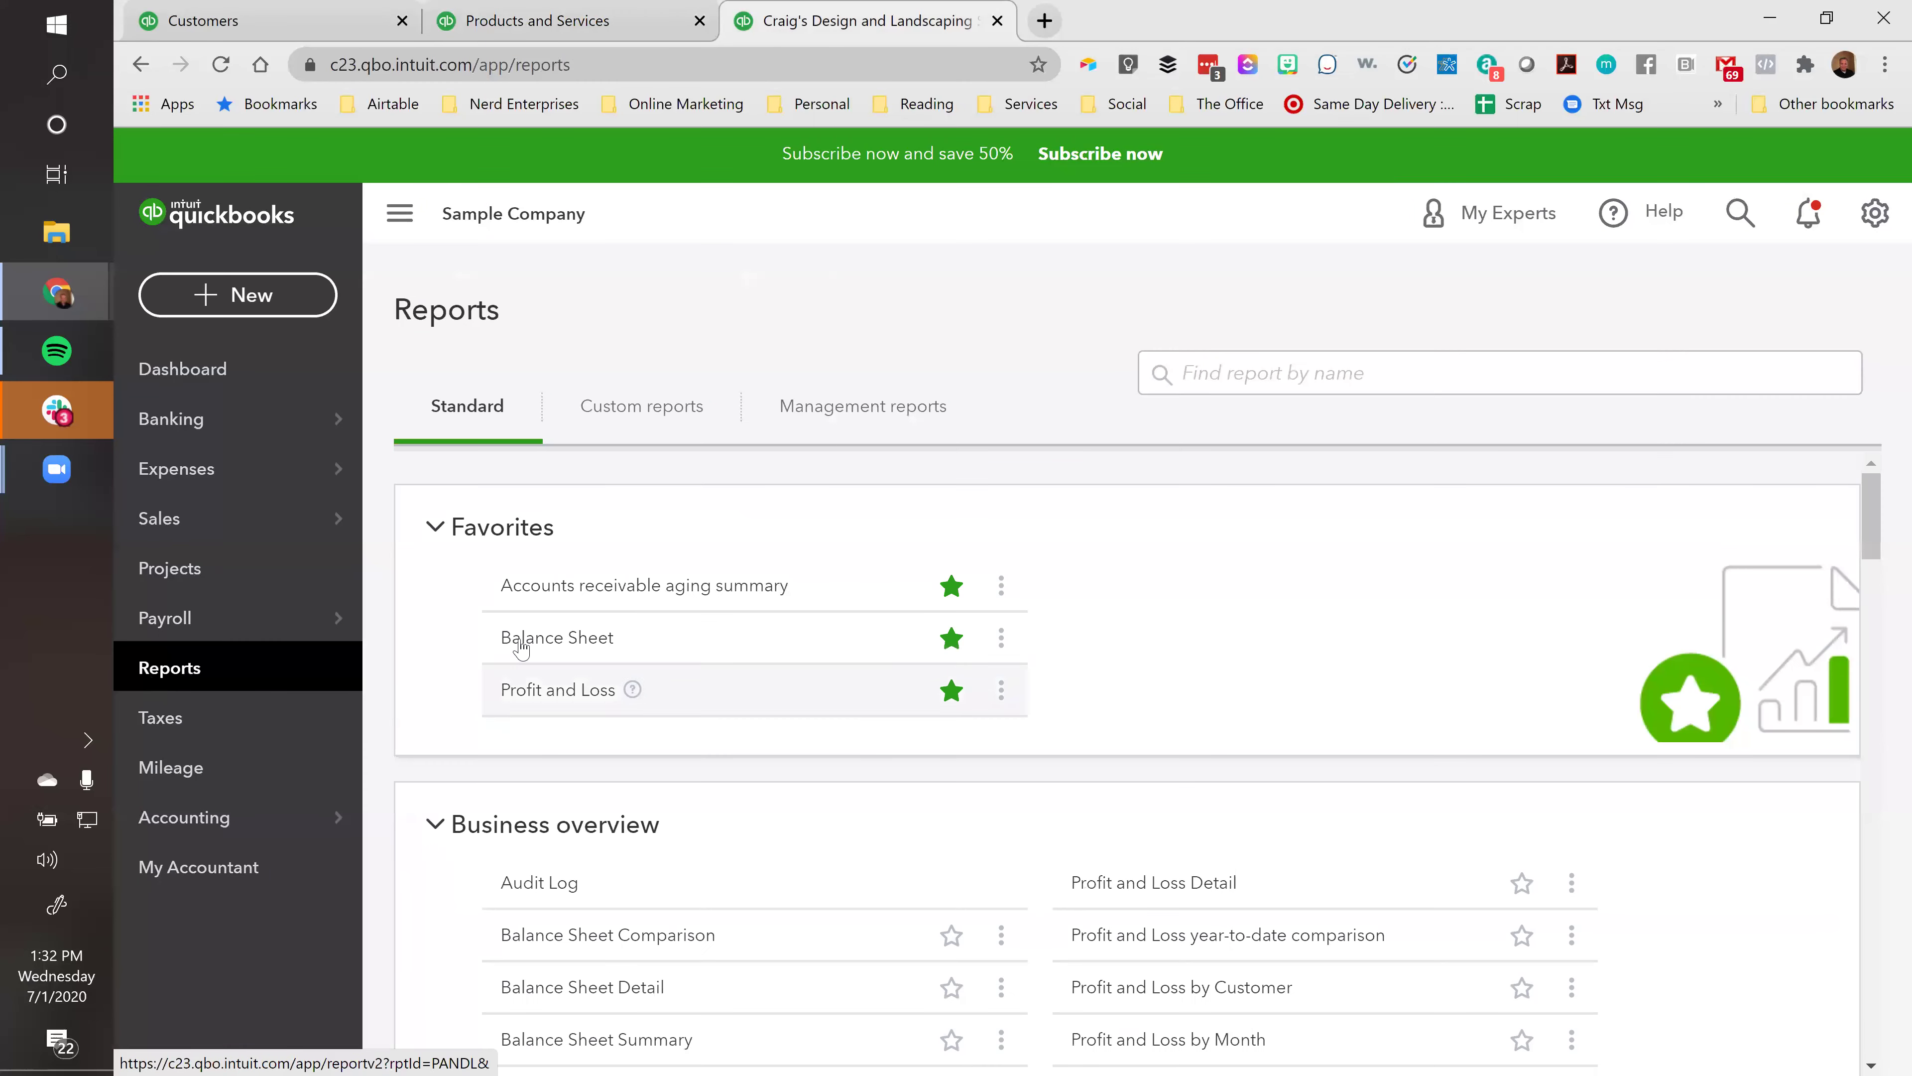
{"action": "left_click", "coordinate": [540, 641]}
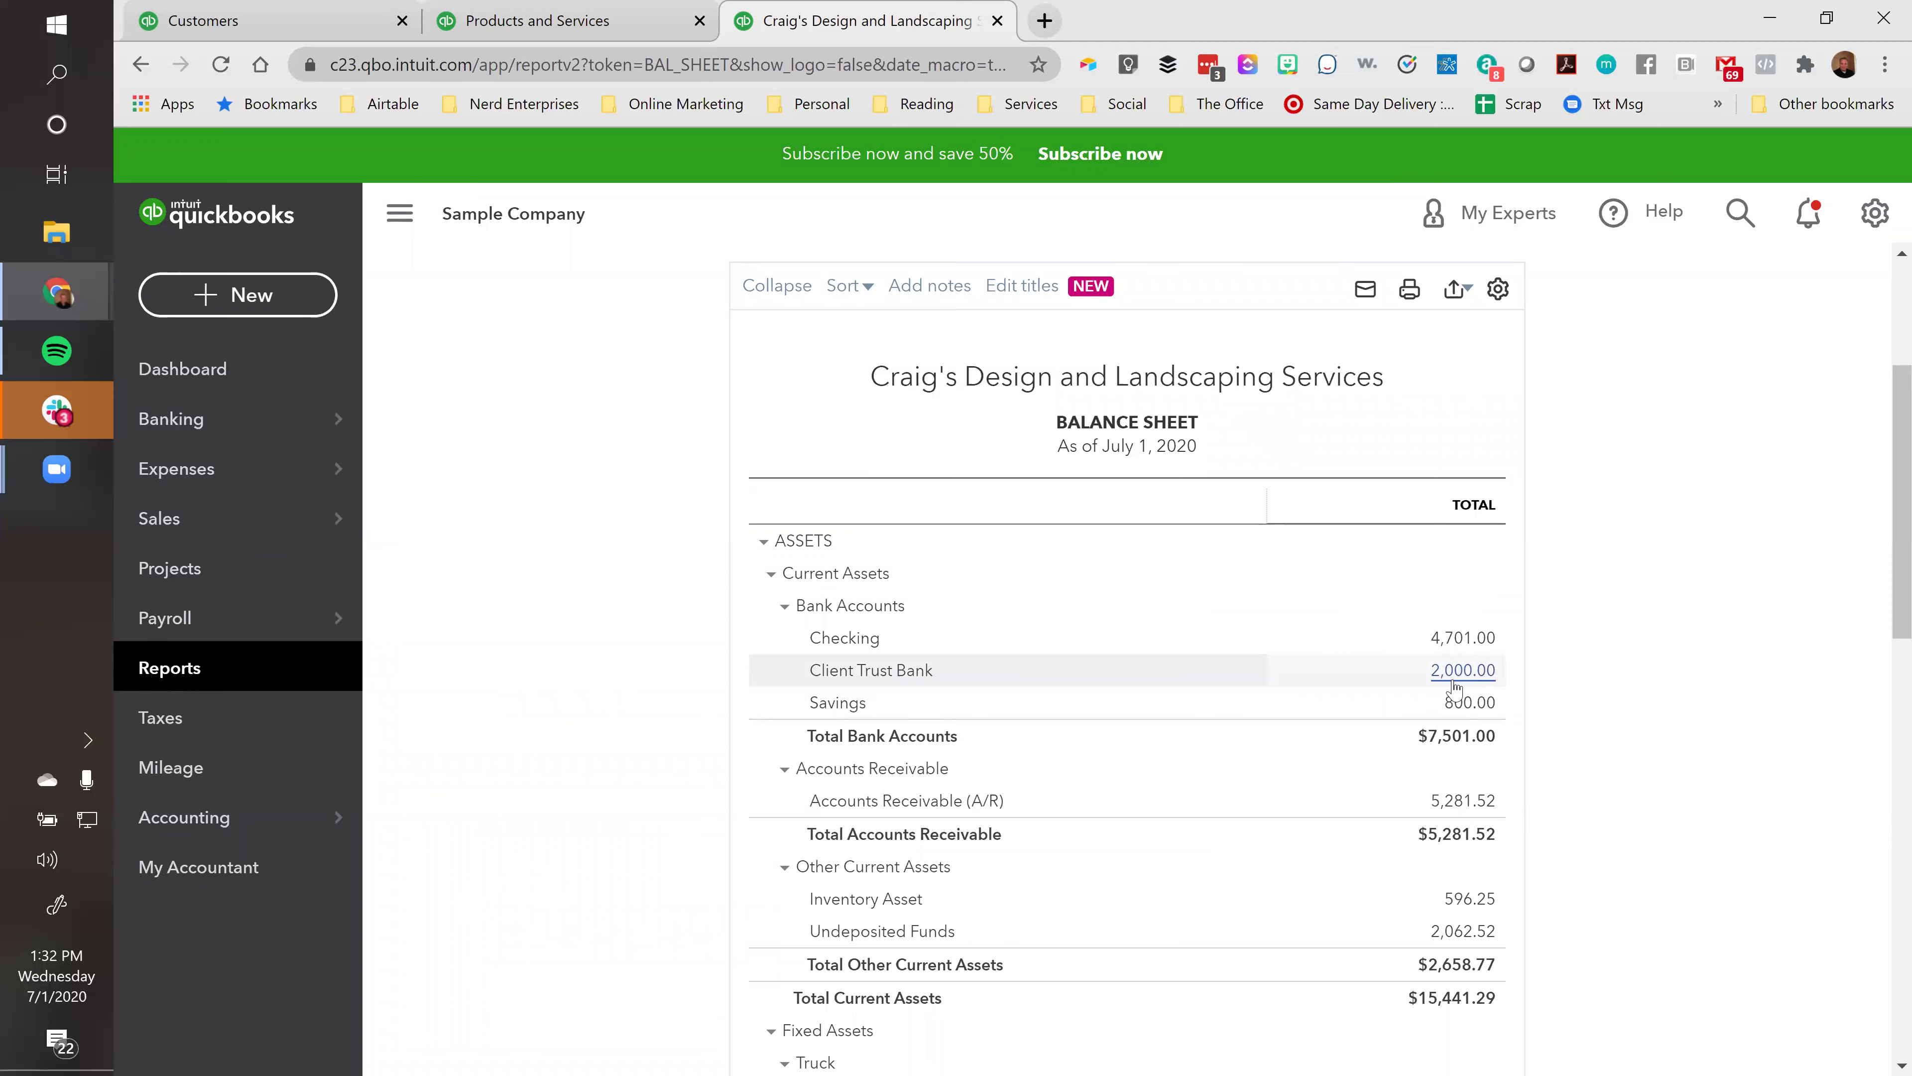
{"action": "scroll", "coordinate": [1454, 687], "scroll_direction": "down", "scroll_amount": 10}
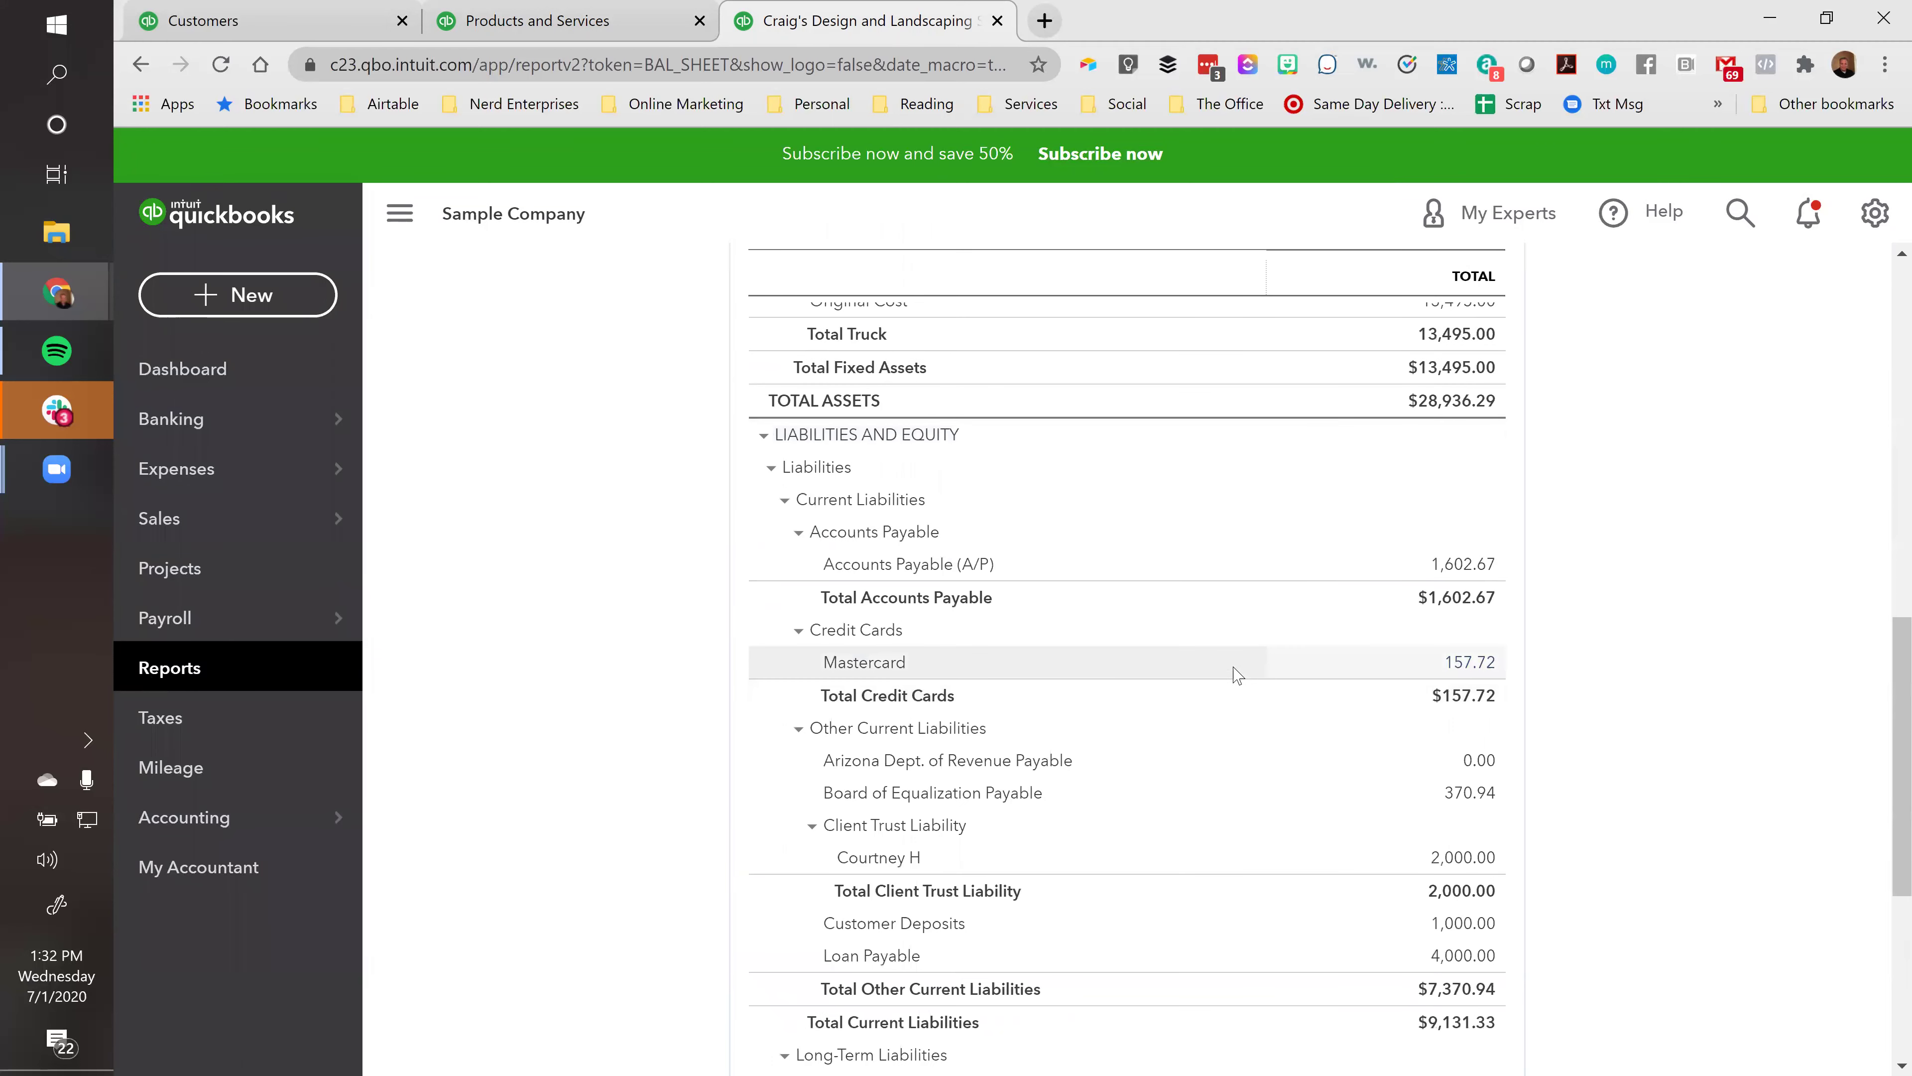
{"action": "scroll", "coordinate": [1232, 672], "scroll_direction": "down", "scroll_amount": 3}
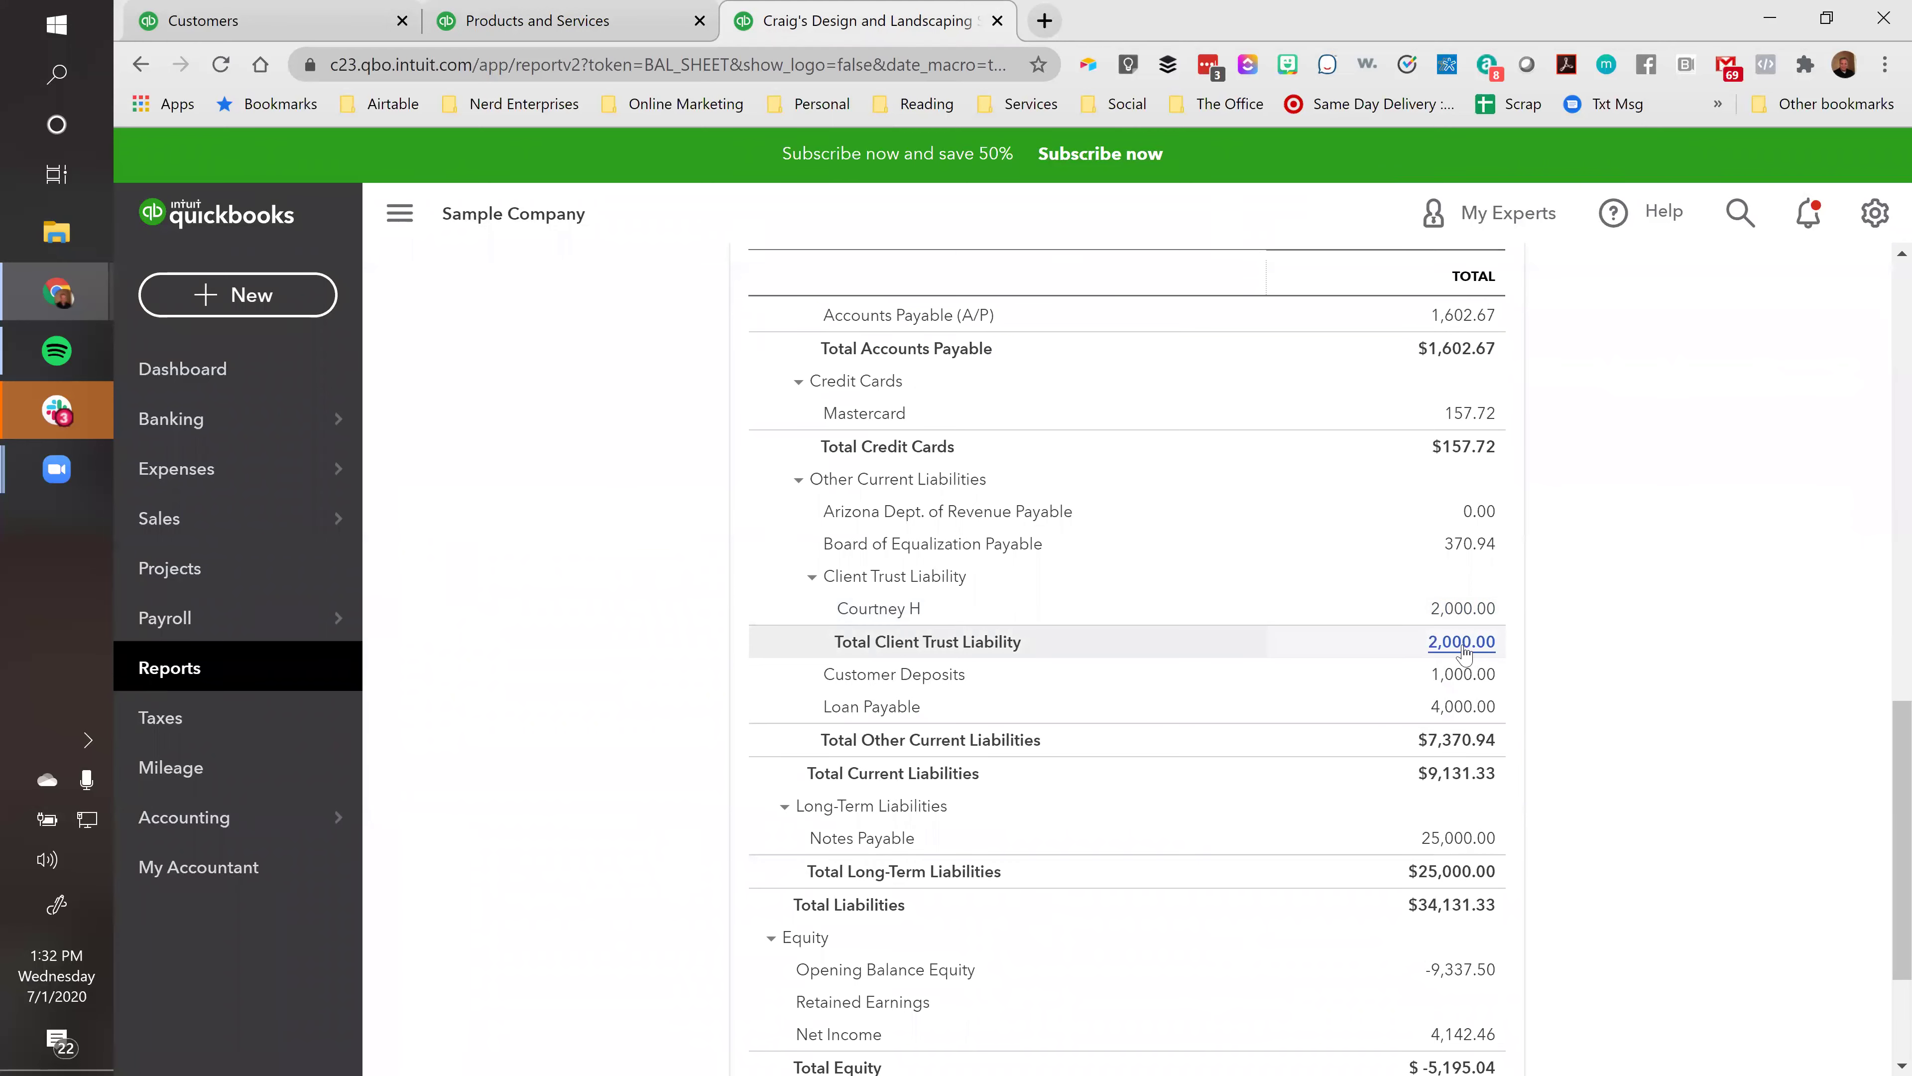
{"action": "scroll", "coordinate": [1466, 653], "scroll_direction": "up", "scroll_amount": 10}
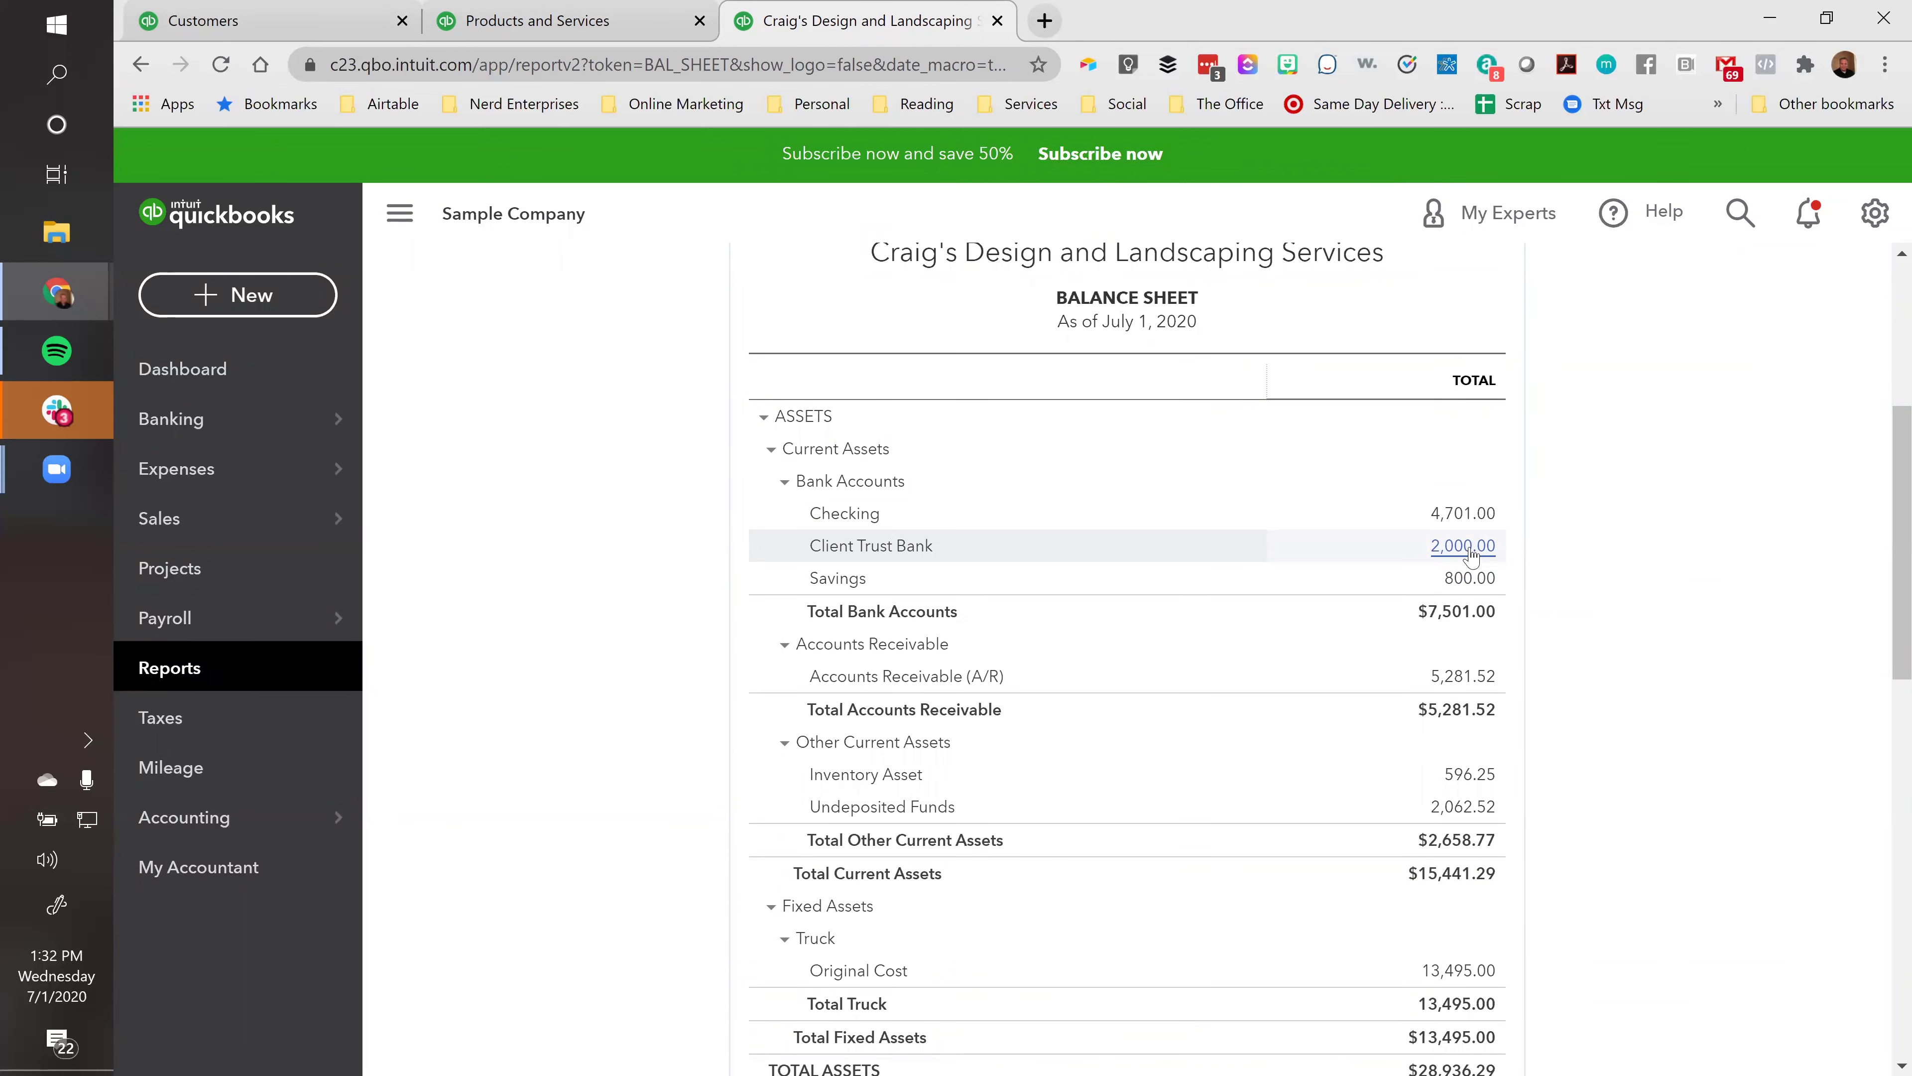
{"action": "scroll", "coordinate": [1472, 556], "scroll_direction": "down", "scroll_amount": 10}
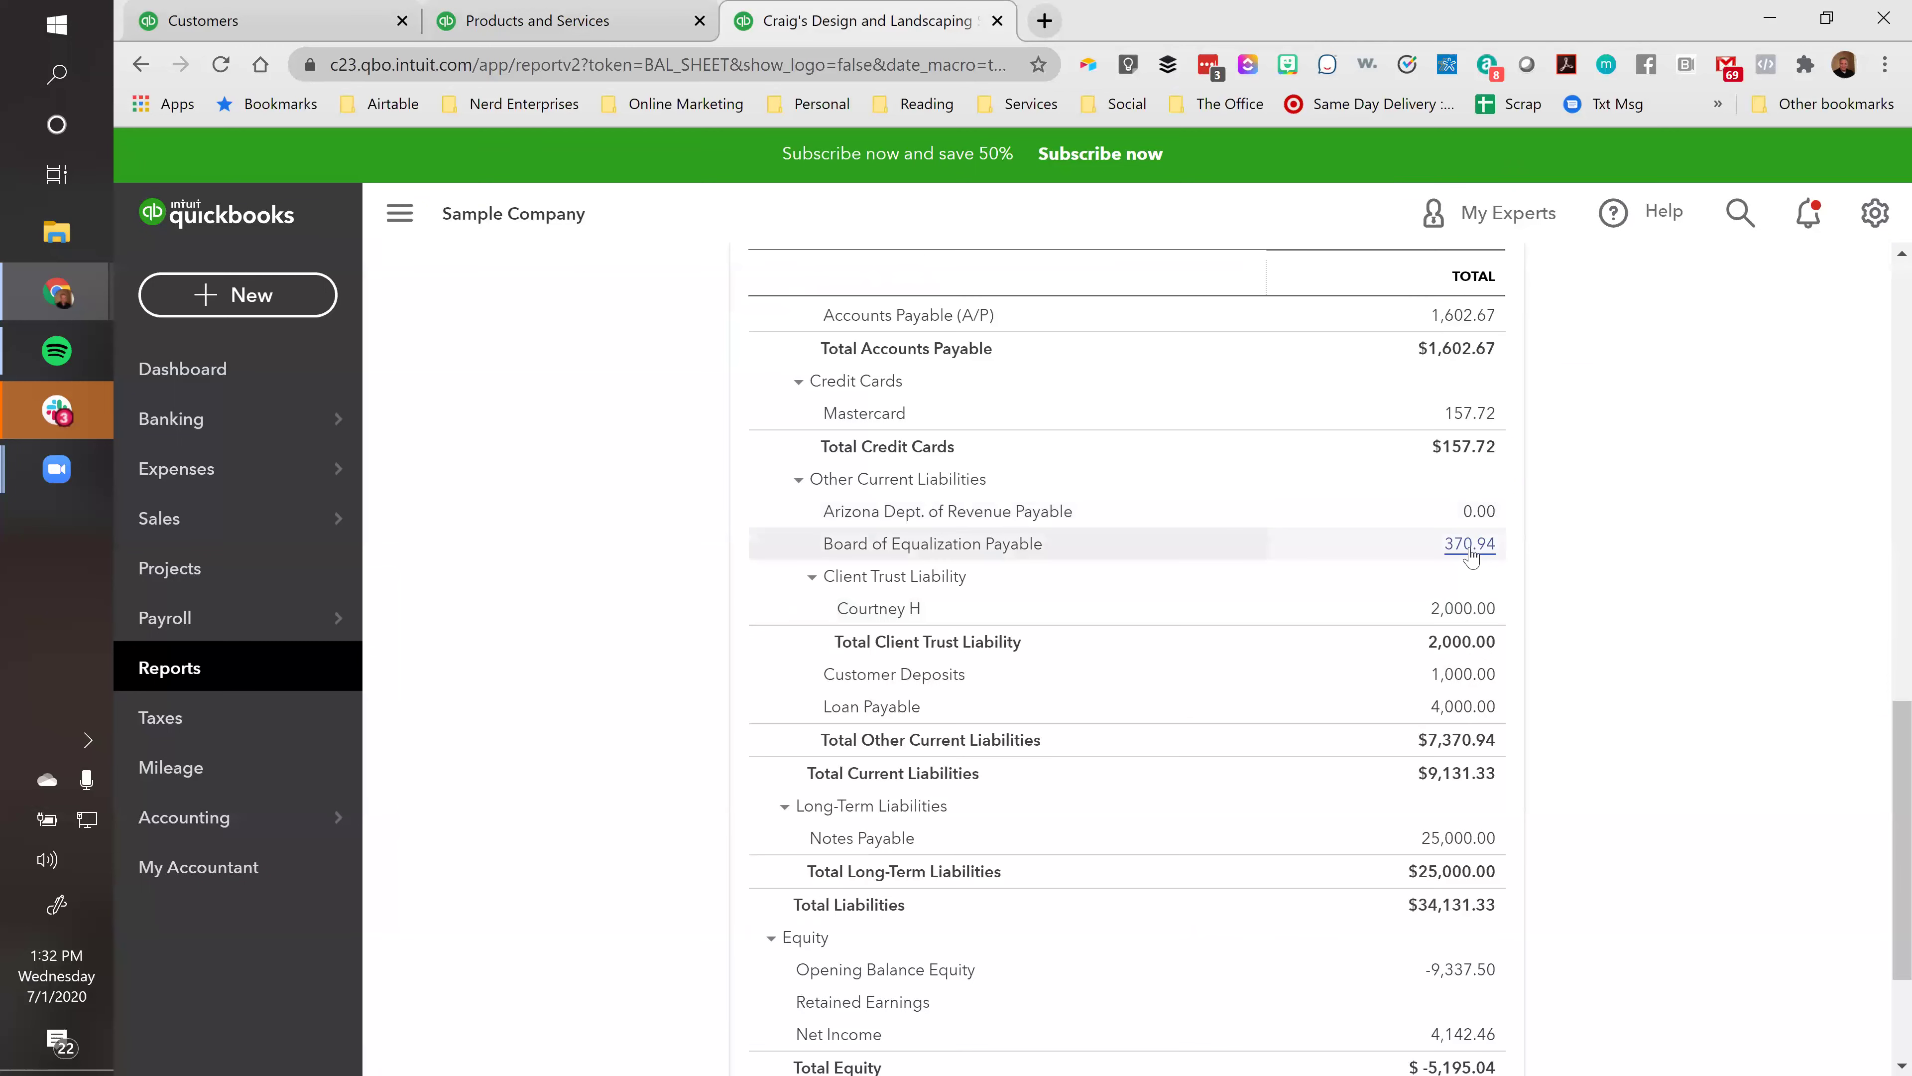
{"action": "scroll", "coordinate": [1472, 556], "scroll_direction": "down", "scroll_amount": 3}
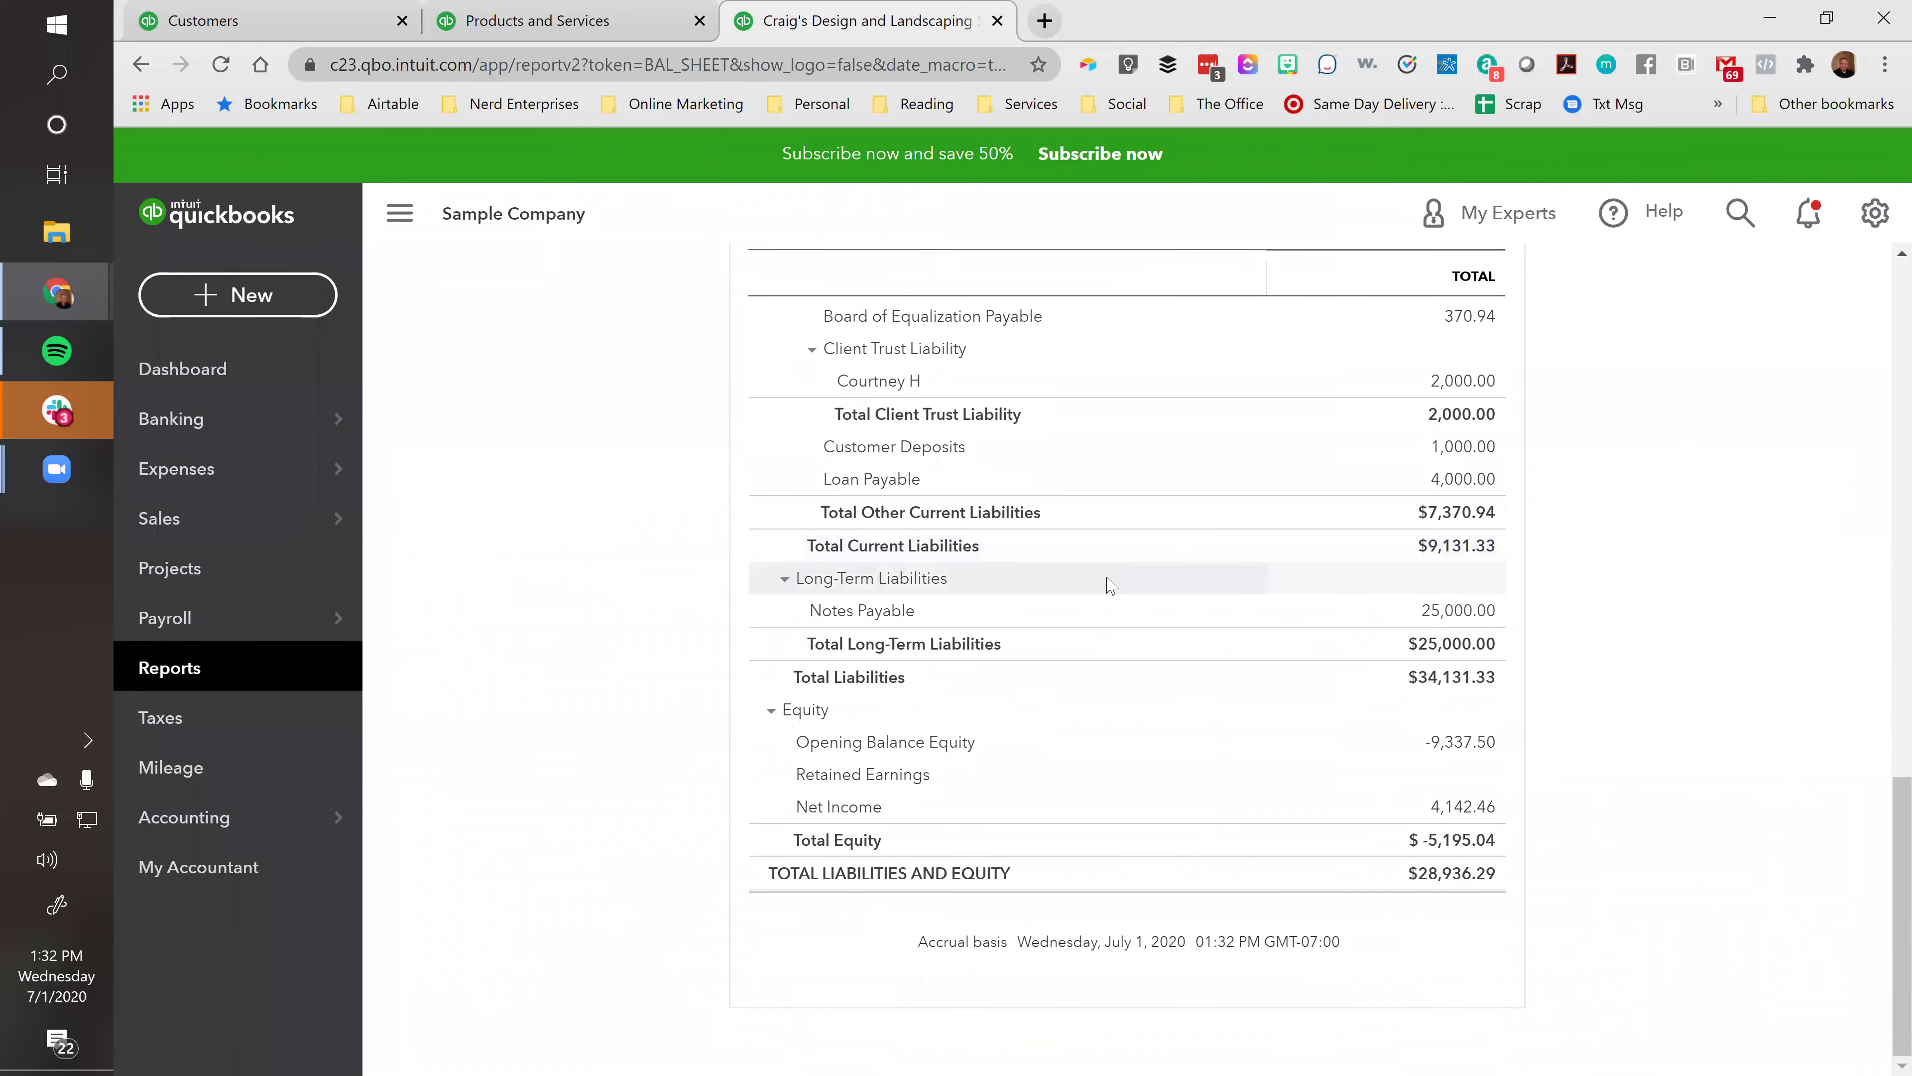
{"action": "scroll", "coordinate": [1082, 499], "scroll_direction": "up", "scroll_amount": 2}
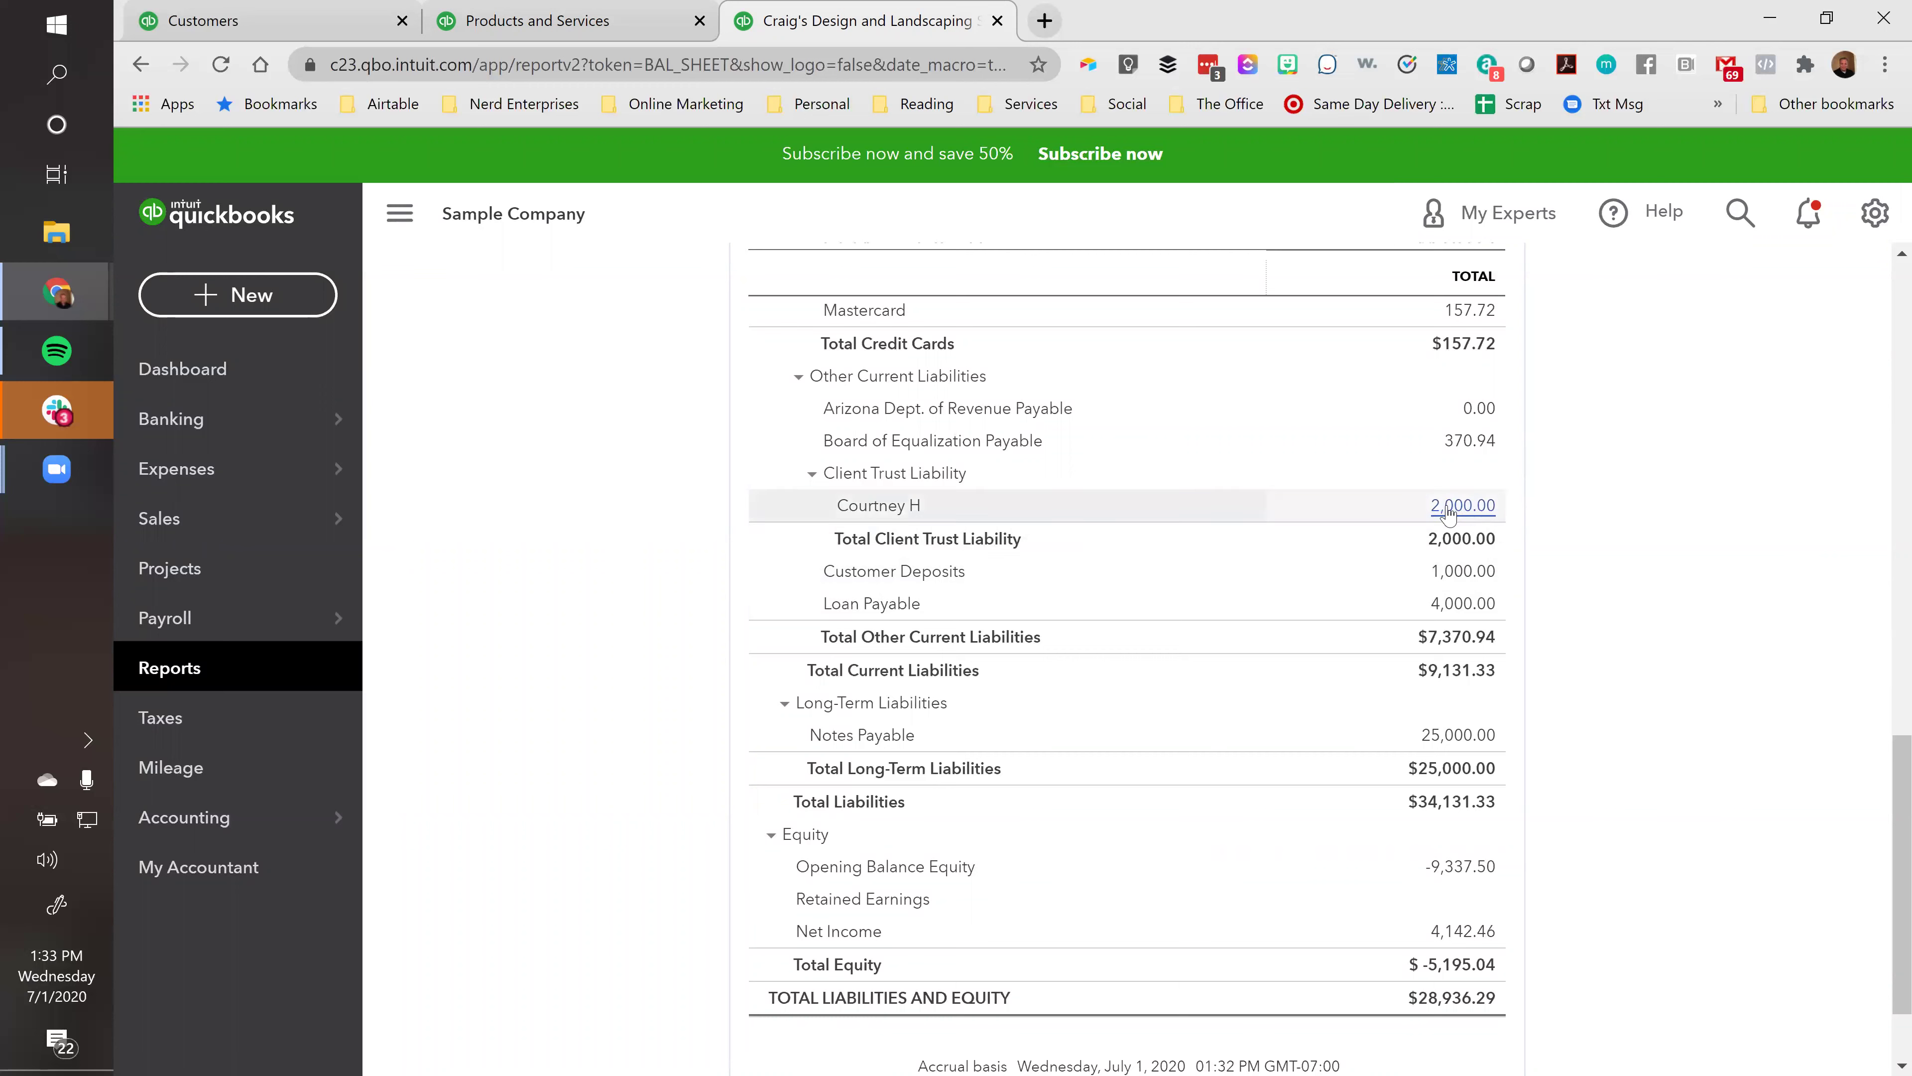
{"action": "scroll", "coordinate": [1460, 603], "scroll_direction": "up", "scroll_amount": 10}
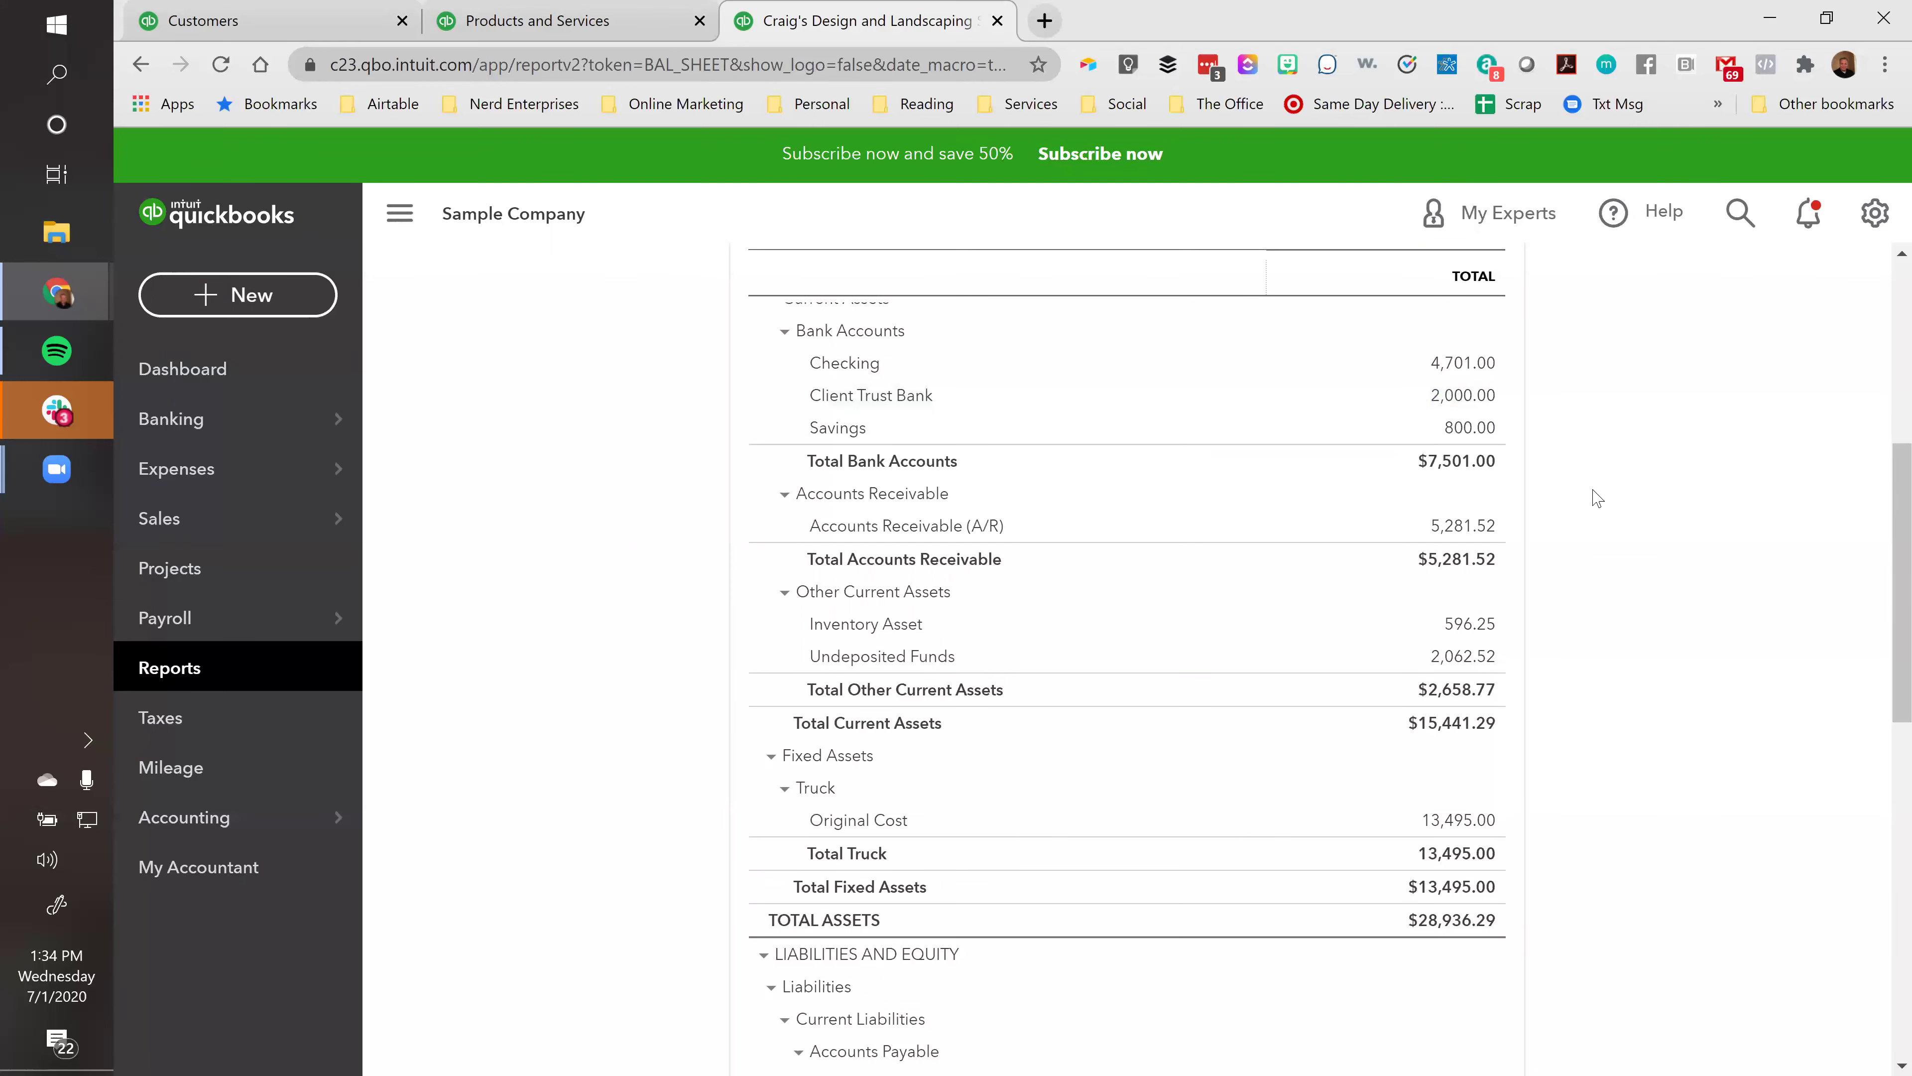
{"action": "scroll", "coordinate": [1596, 495], "scroll_direction": "up", "scroll_amount": 8}
- Start an invoice for the client dated 07/01/2020
{"action": "left_click", "coordinate": [245, 322]}
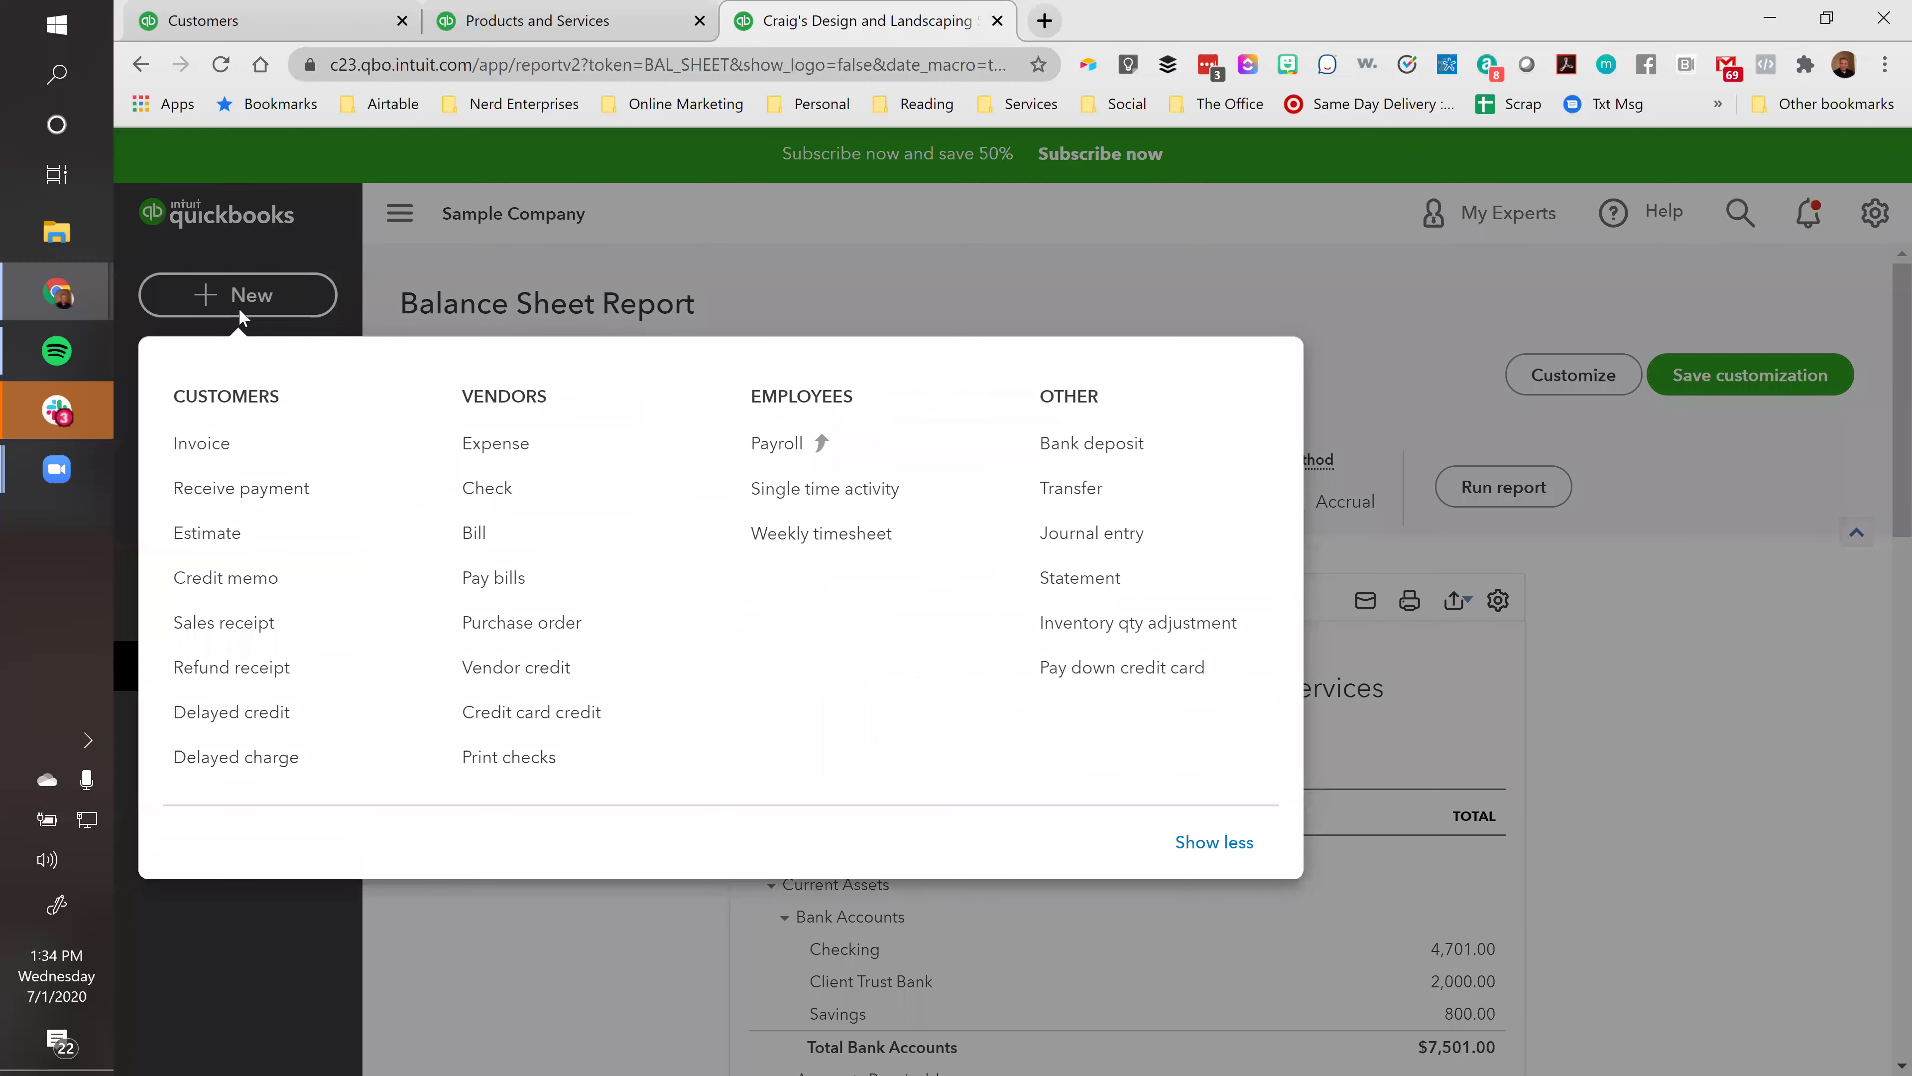
{"action": "left_click", "coordinate": [207, 444]}
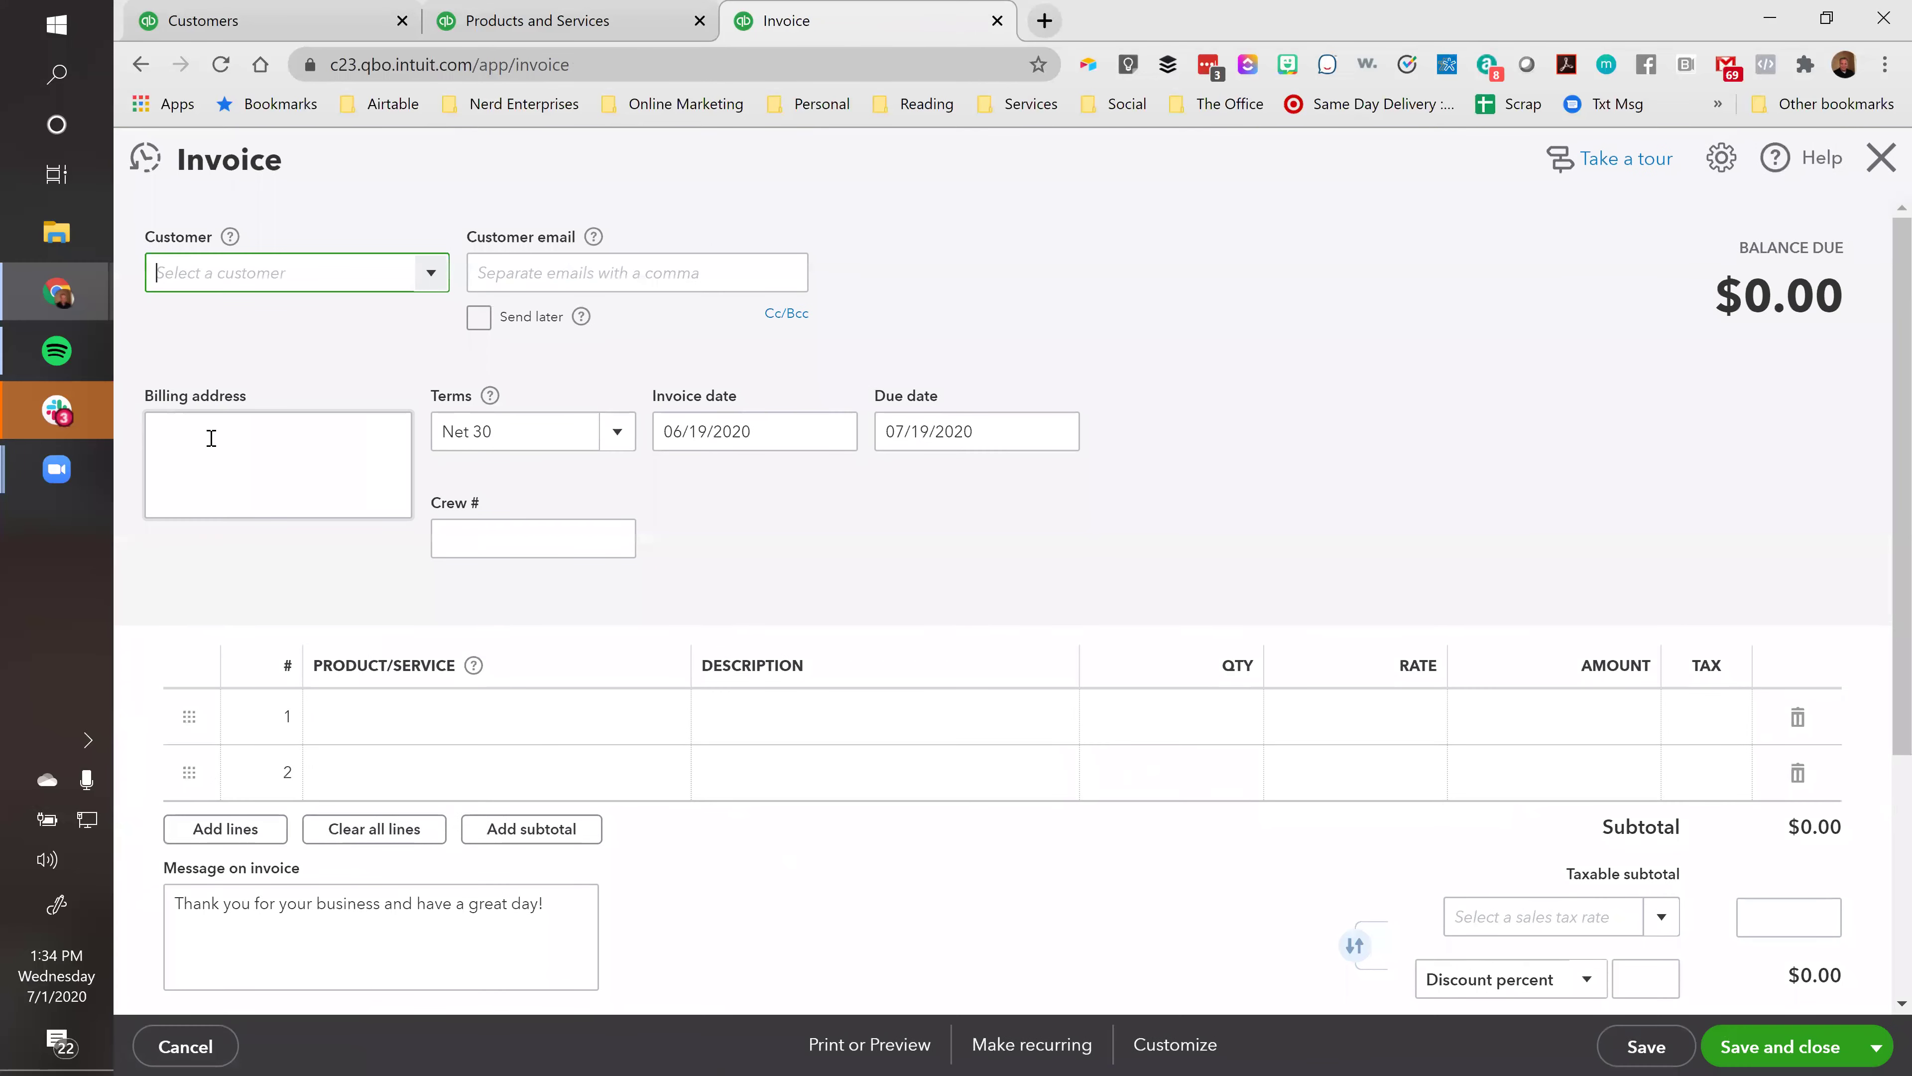
{"action": "type", "text": "cour"}
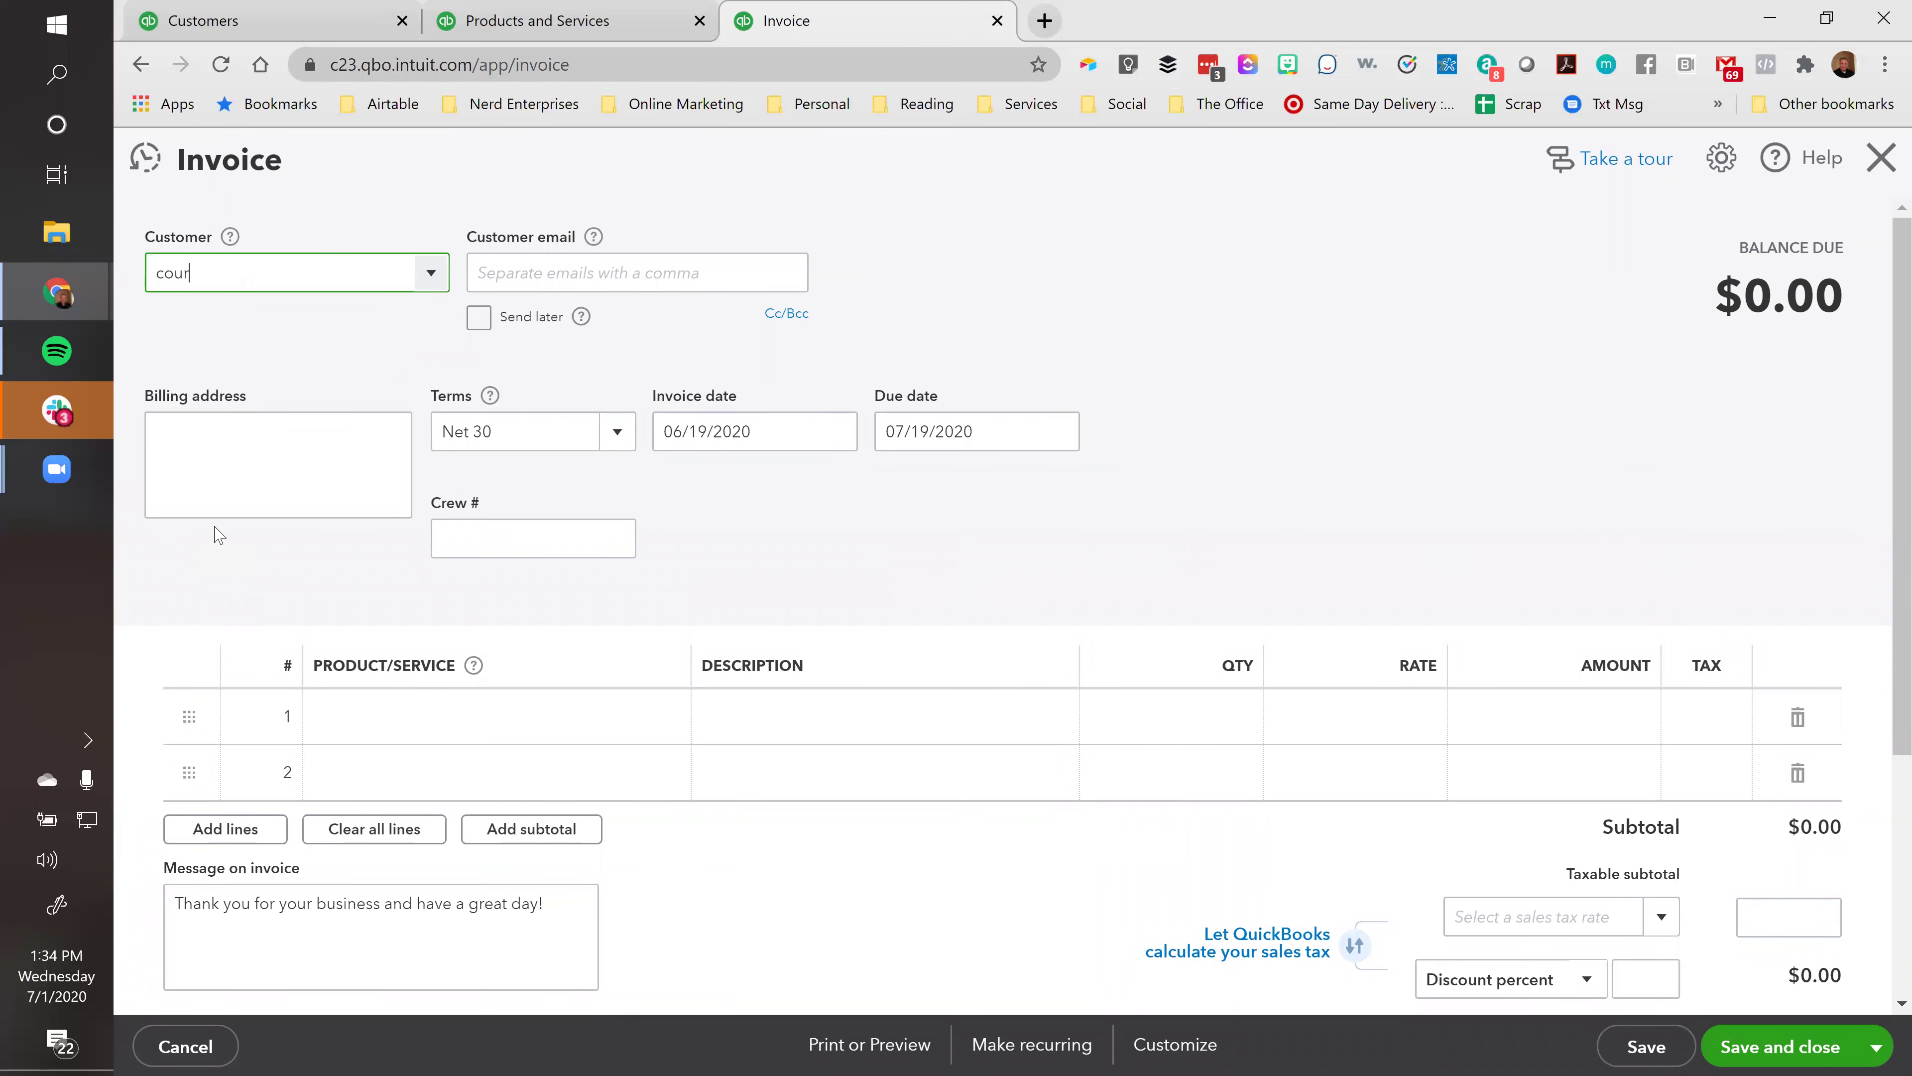
{"action": "key", "text": "Tab"}
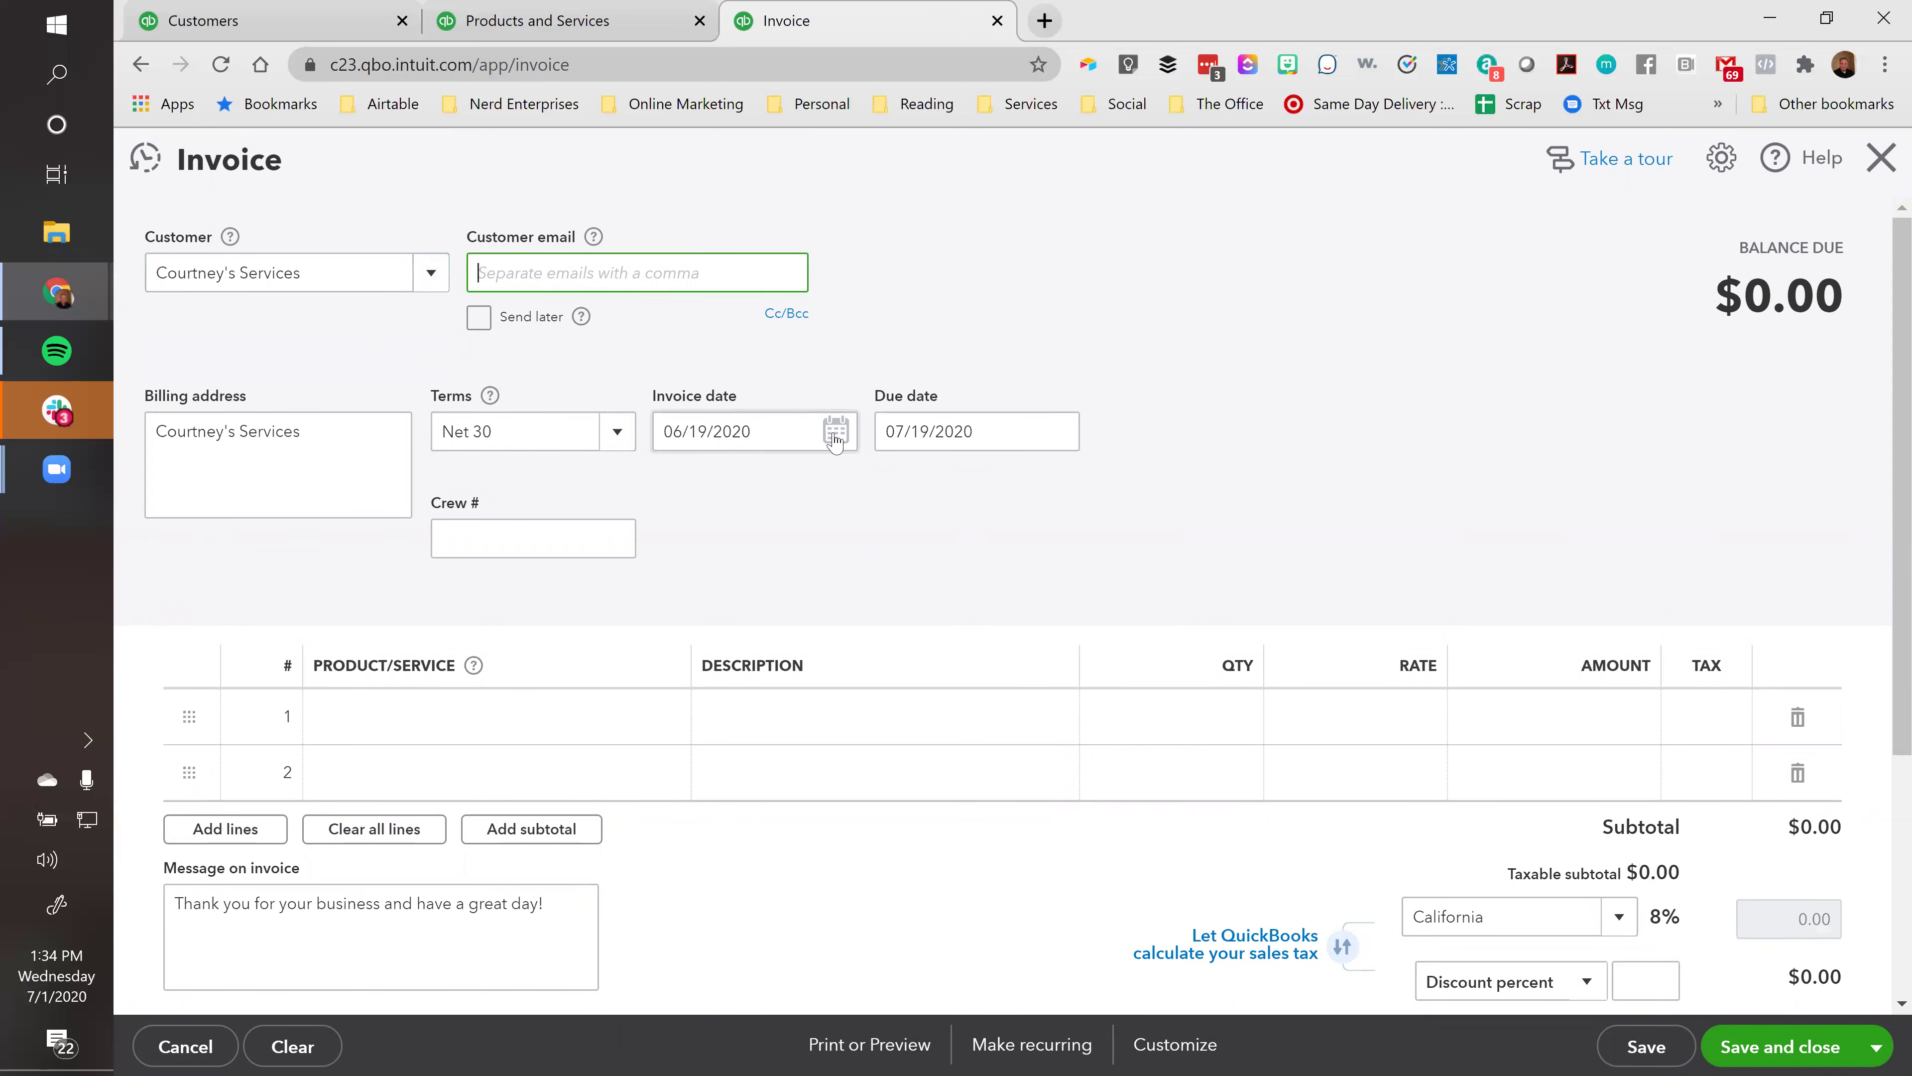
{"action": "left_click", "coordinate": [831, 433]}
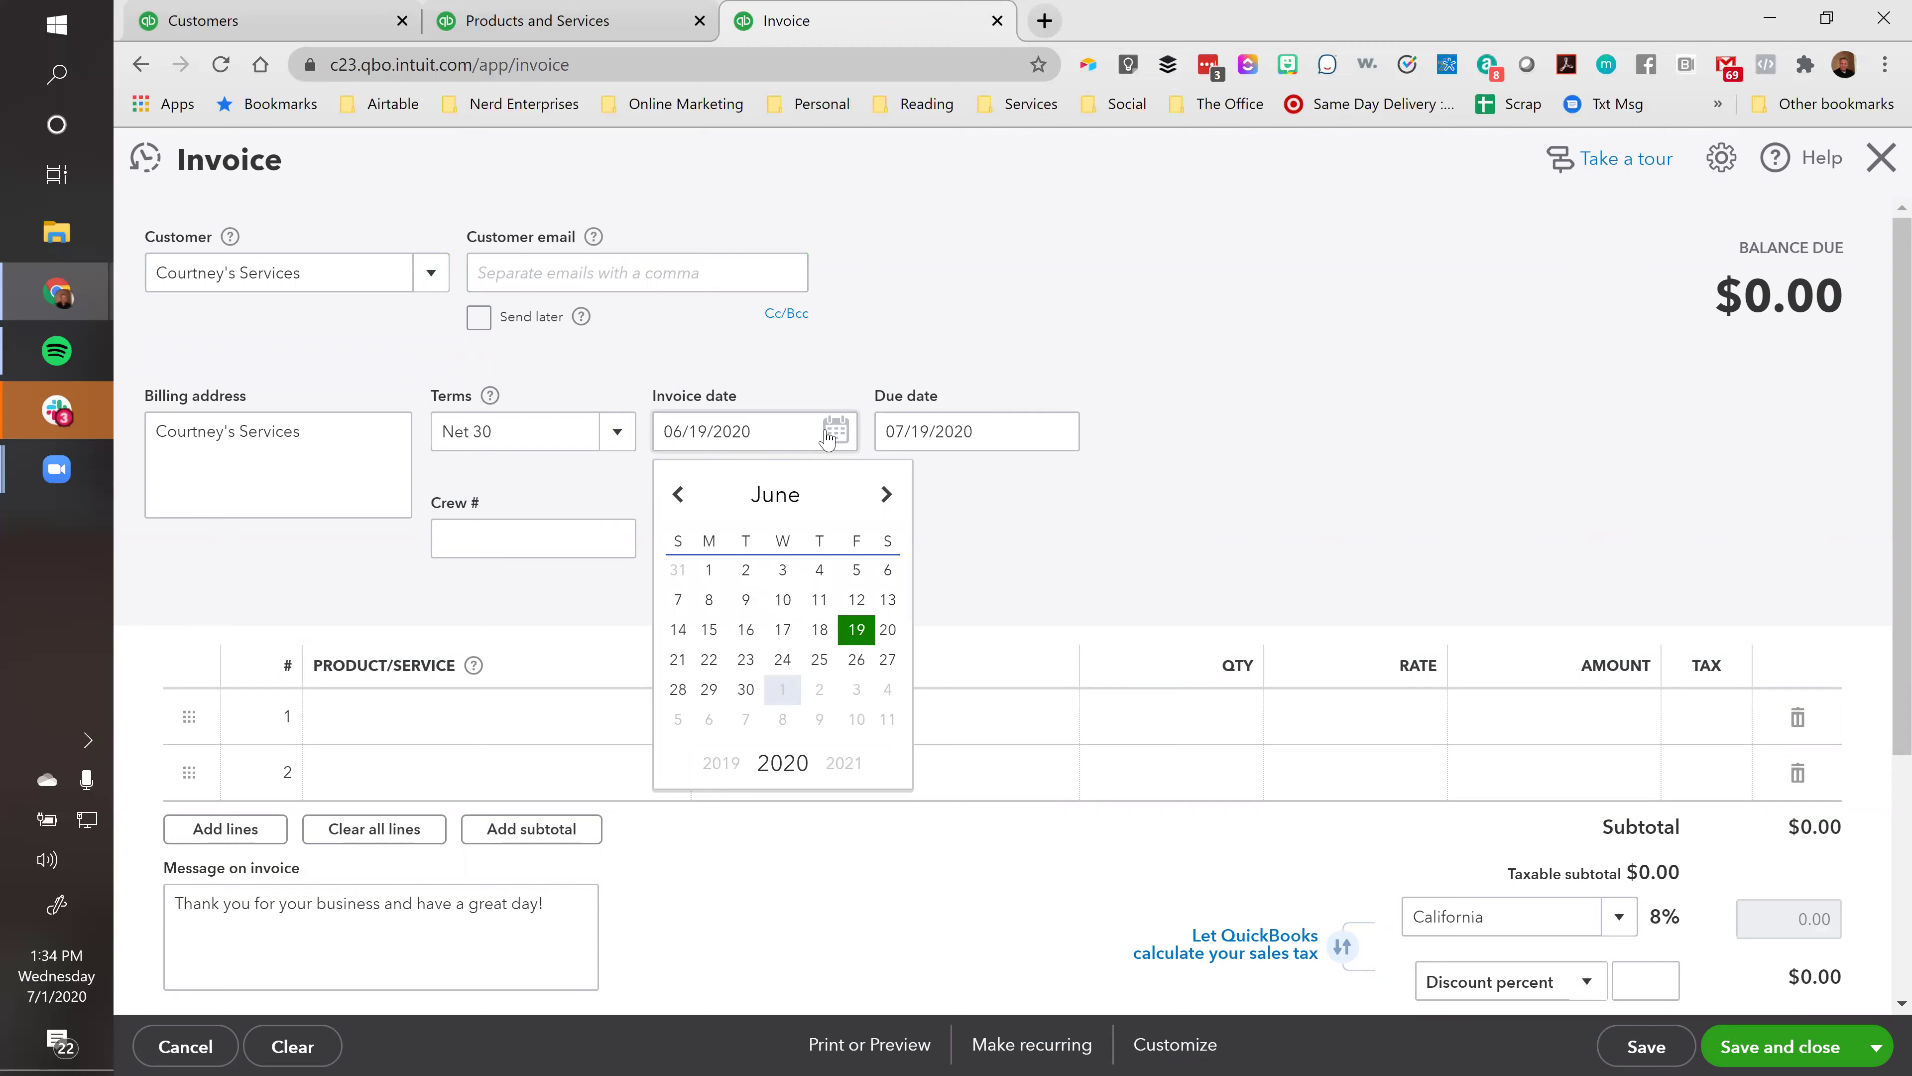
{"action": "left_click", "coordinate": [886, 494]}
{"action": "left_click", "coordinate": [783, 569]}
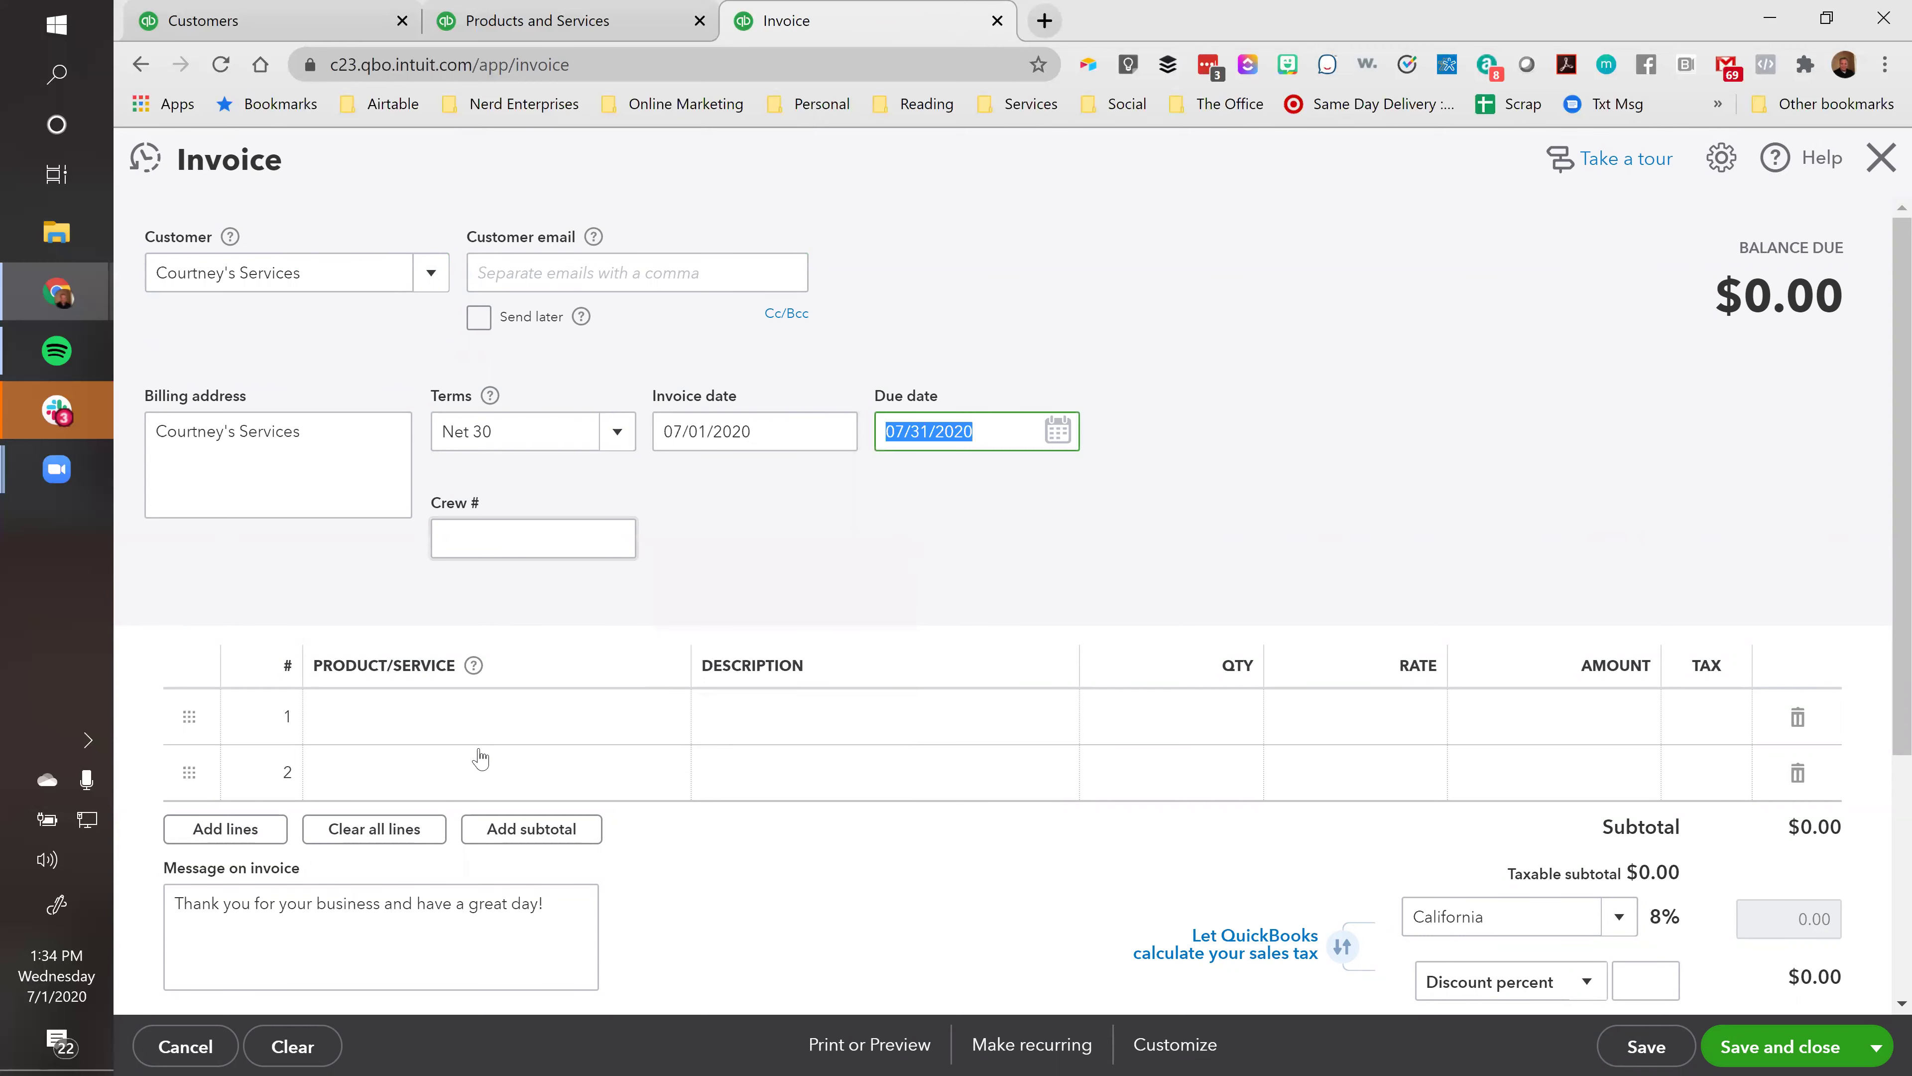
- Add Legal Services as a new service item on the first line and begin its income account
{"action": "left_click", "coordinate": [482, 719]}
{"action": "type", "text": "Legal Services"}
{"action": "left_click", "coordinate": [355, 753]}
{"action": "left_click", "coordinate": [1694, 783]}
{"action": "type", "text": "Legal Services"}
- Create the Legal Services income account as Service/Fee Income and save the Taxable - standard rate item
{"action": "left_click", "coordinate": [1667, 790]}
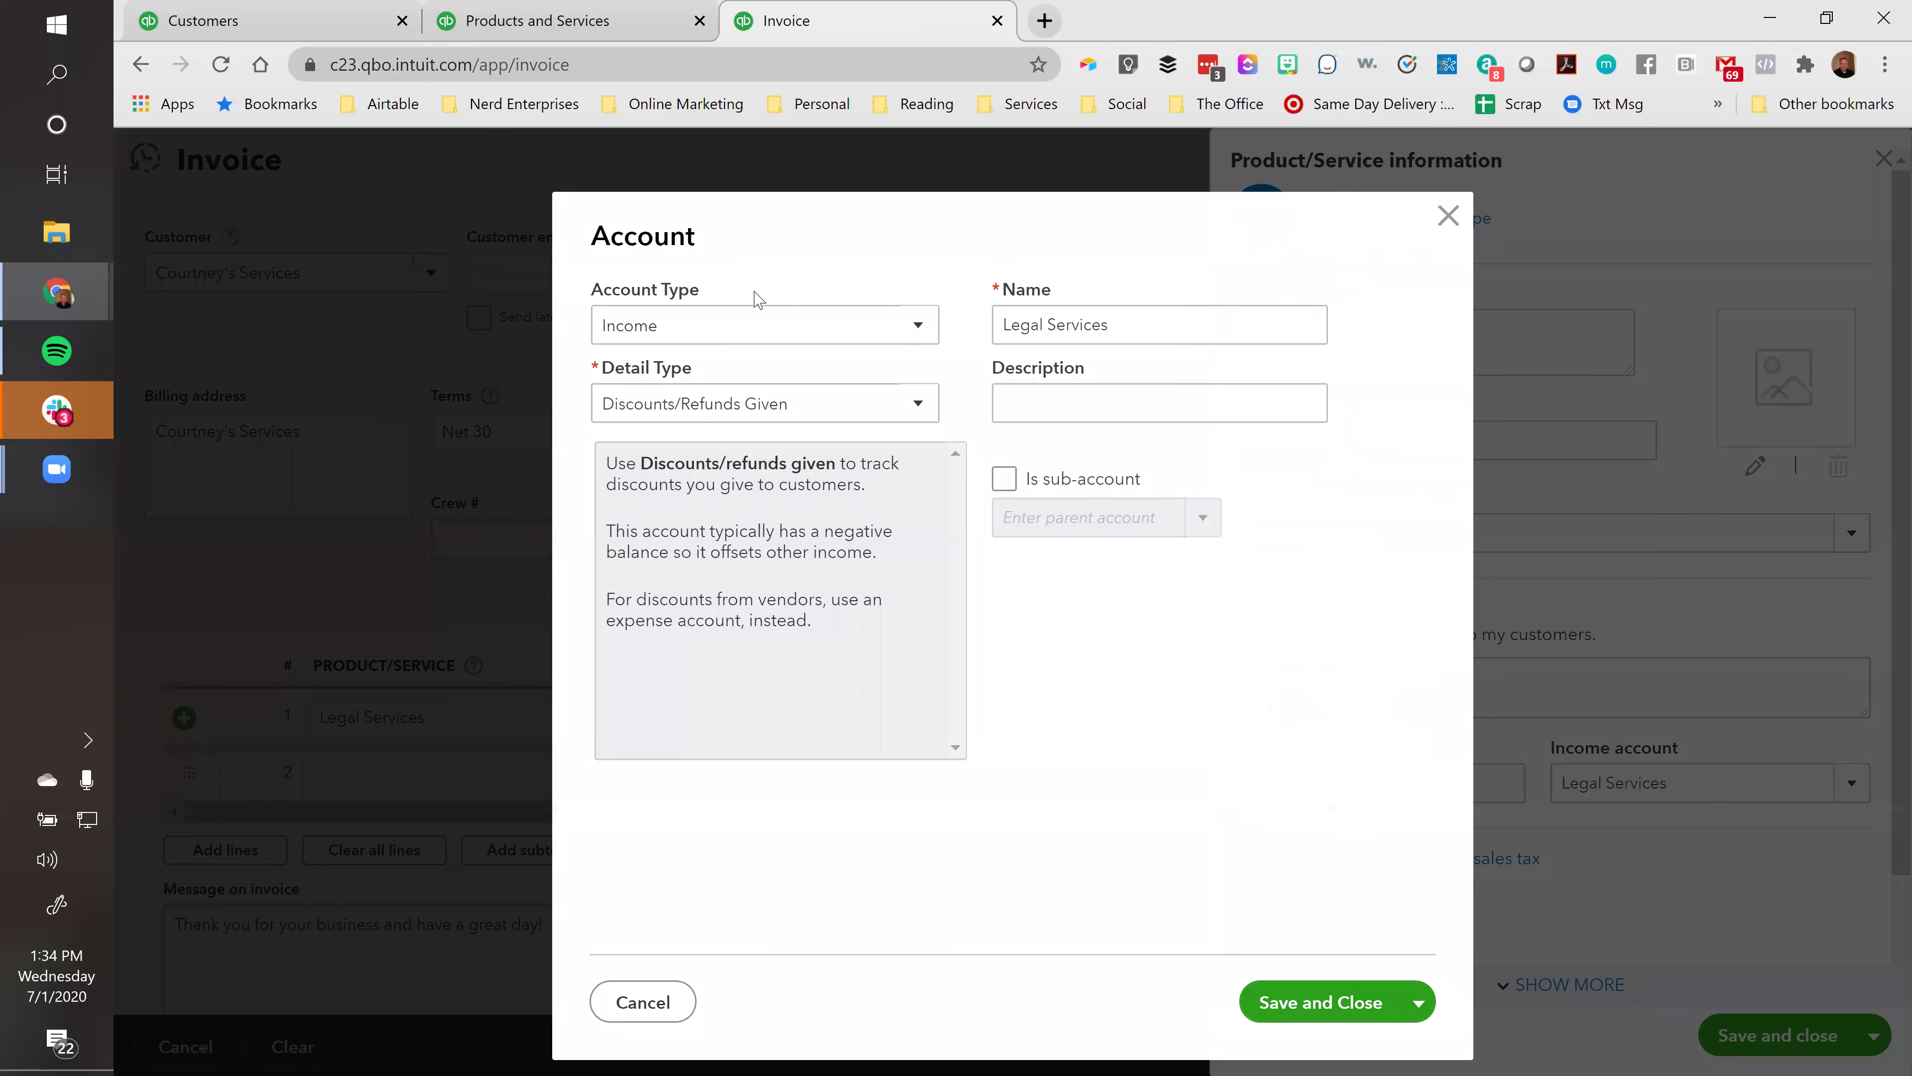
{"action": "left_click", "coordinate": [783, 400]}
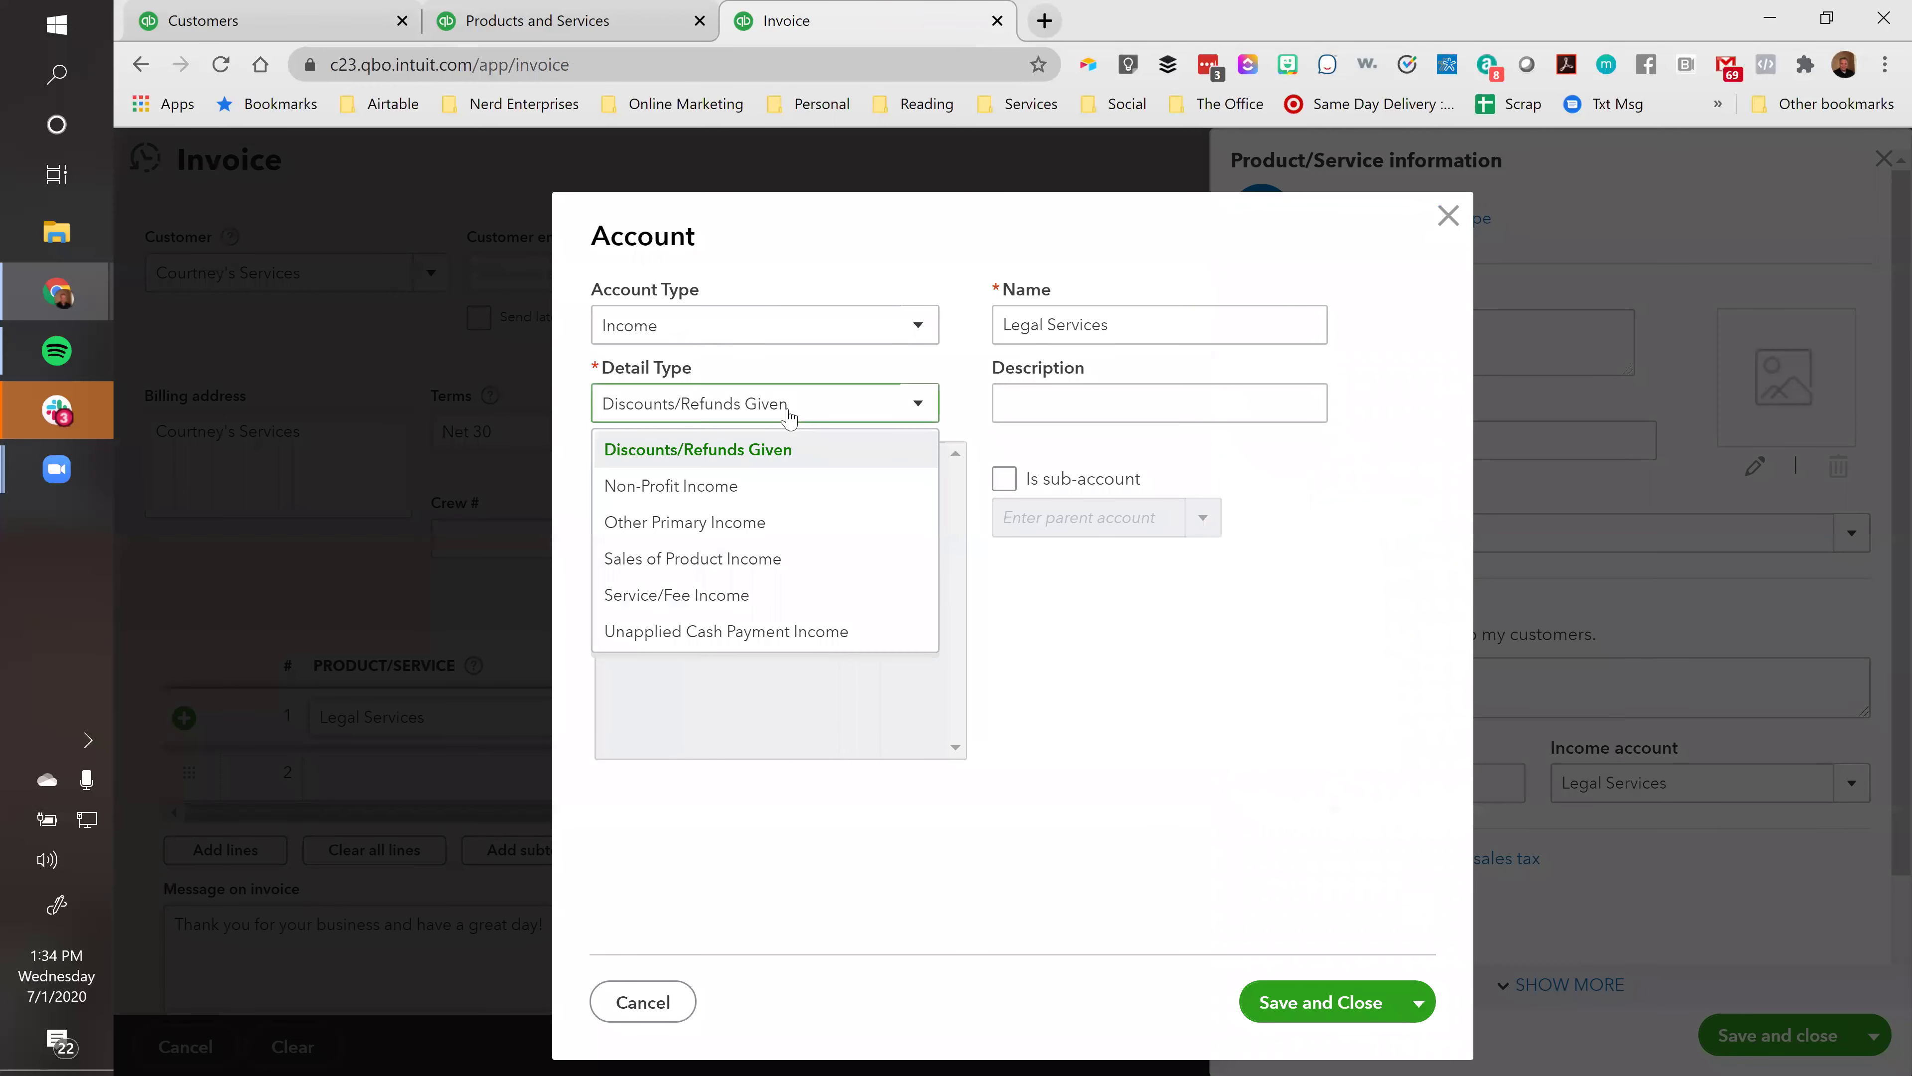
{"action": "left_click", "coordinate": [647, 594]}
{"action": "left_click", "coordinate": [1327, 1013]}
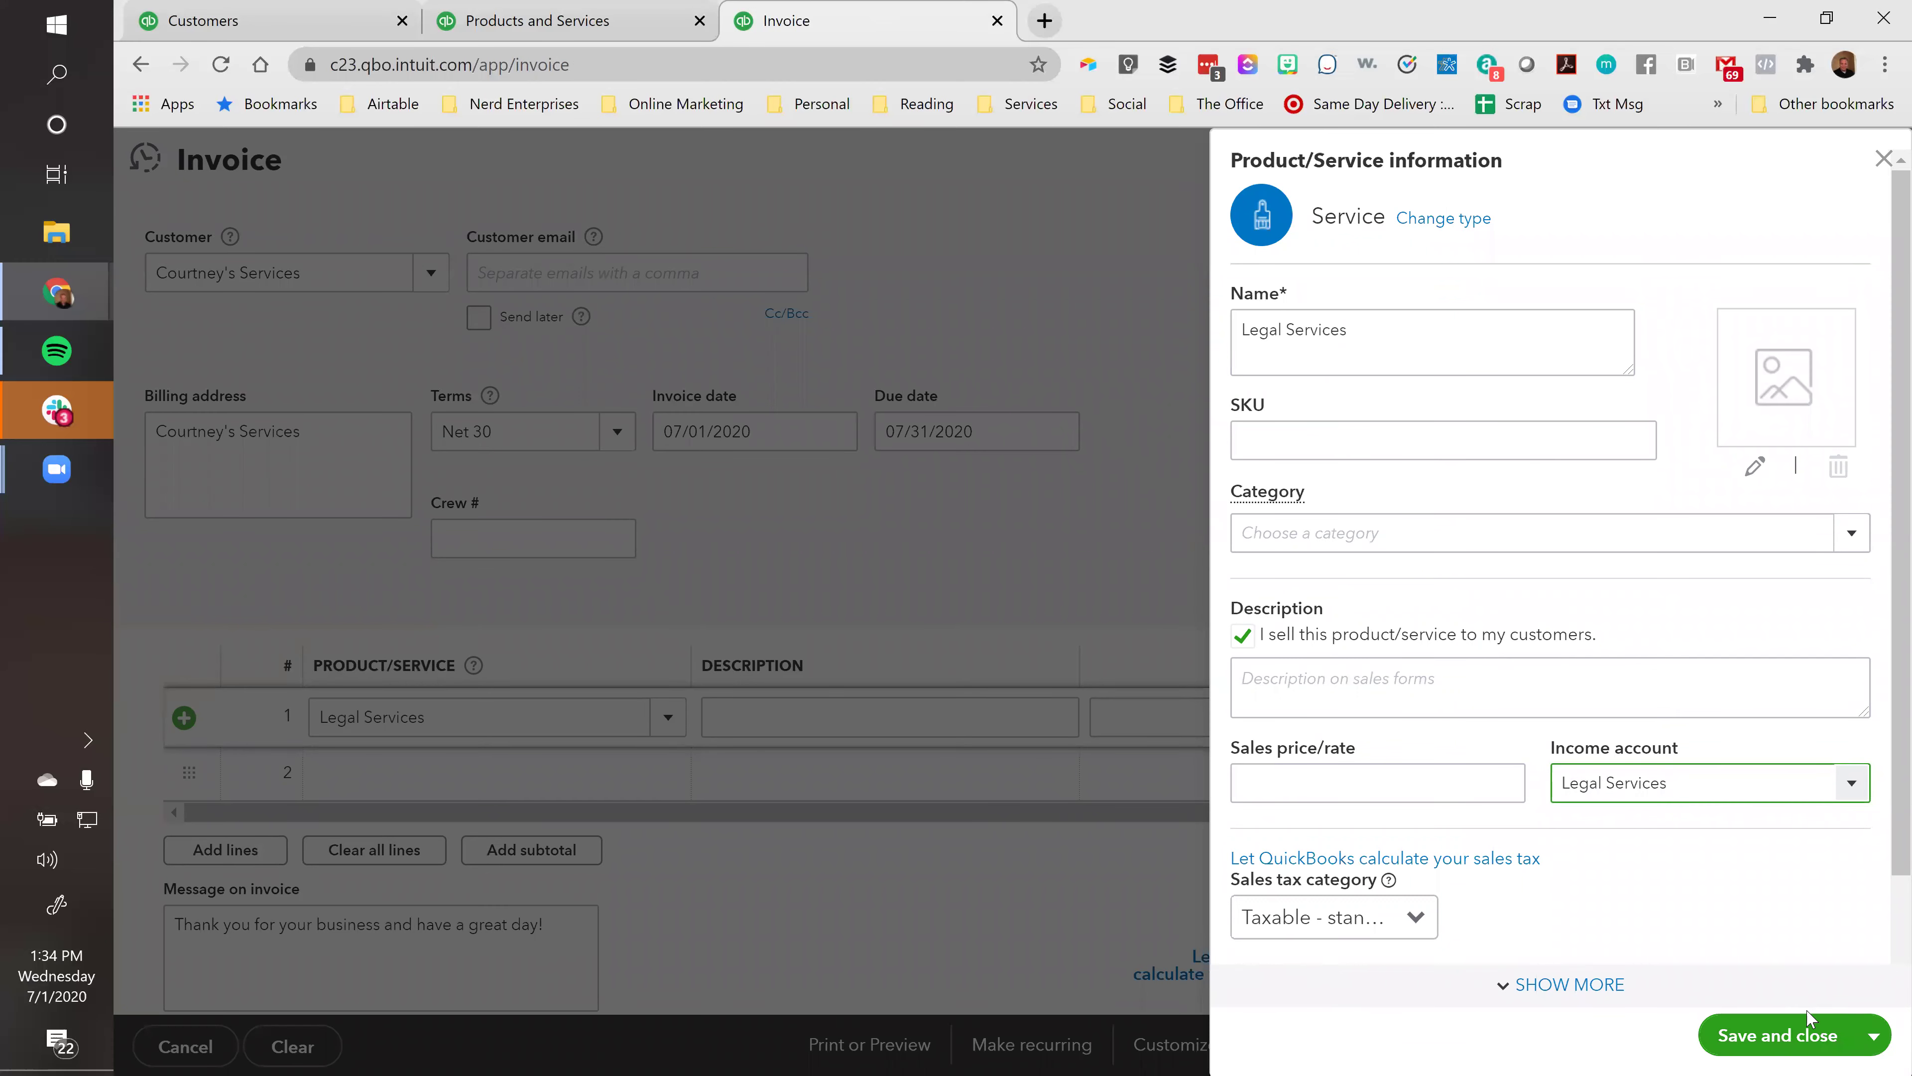
{"action": "left_click", "coordinate": [1415, 916]}
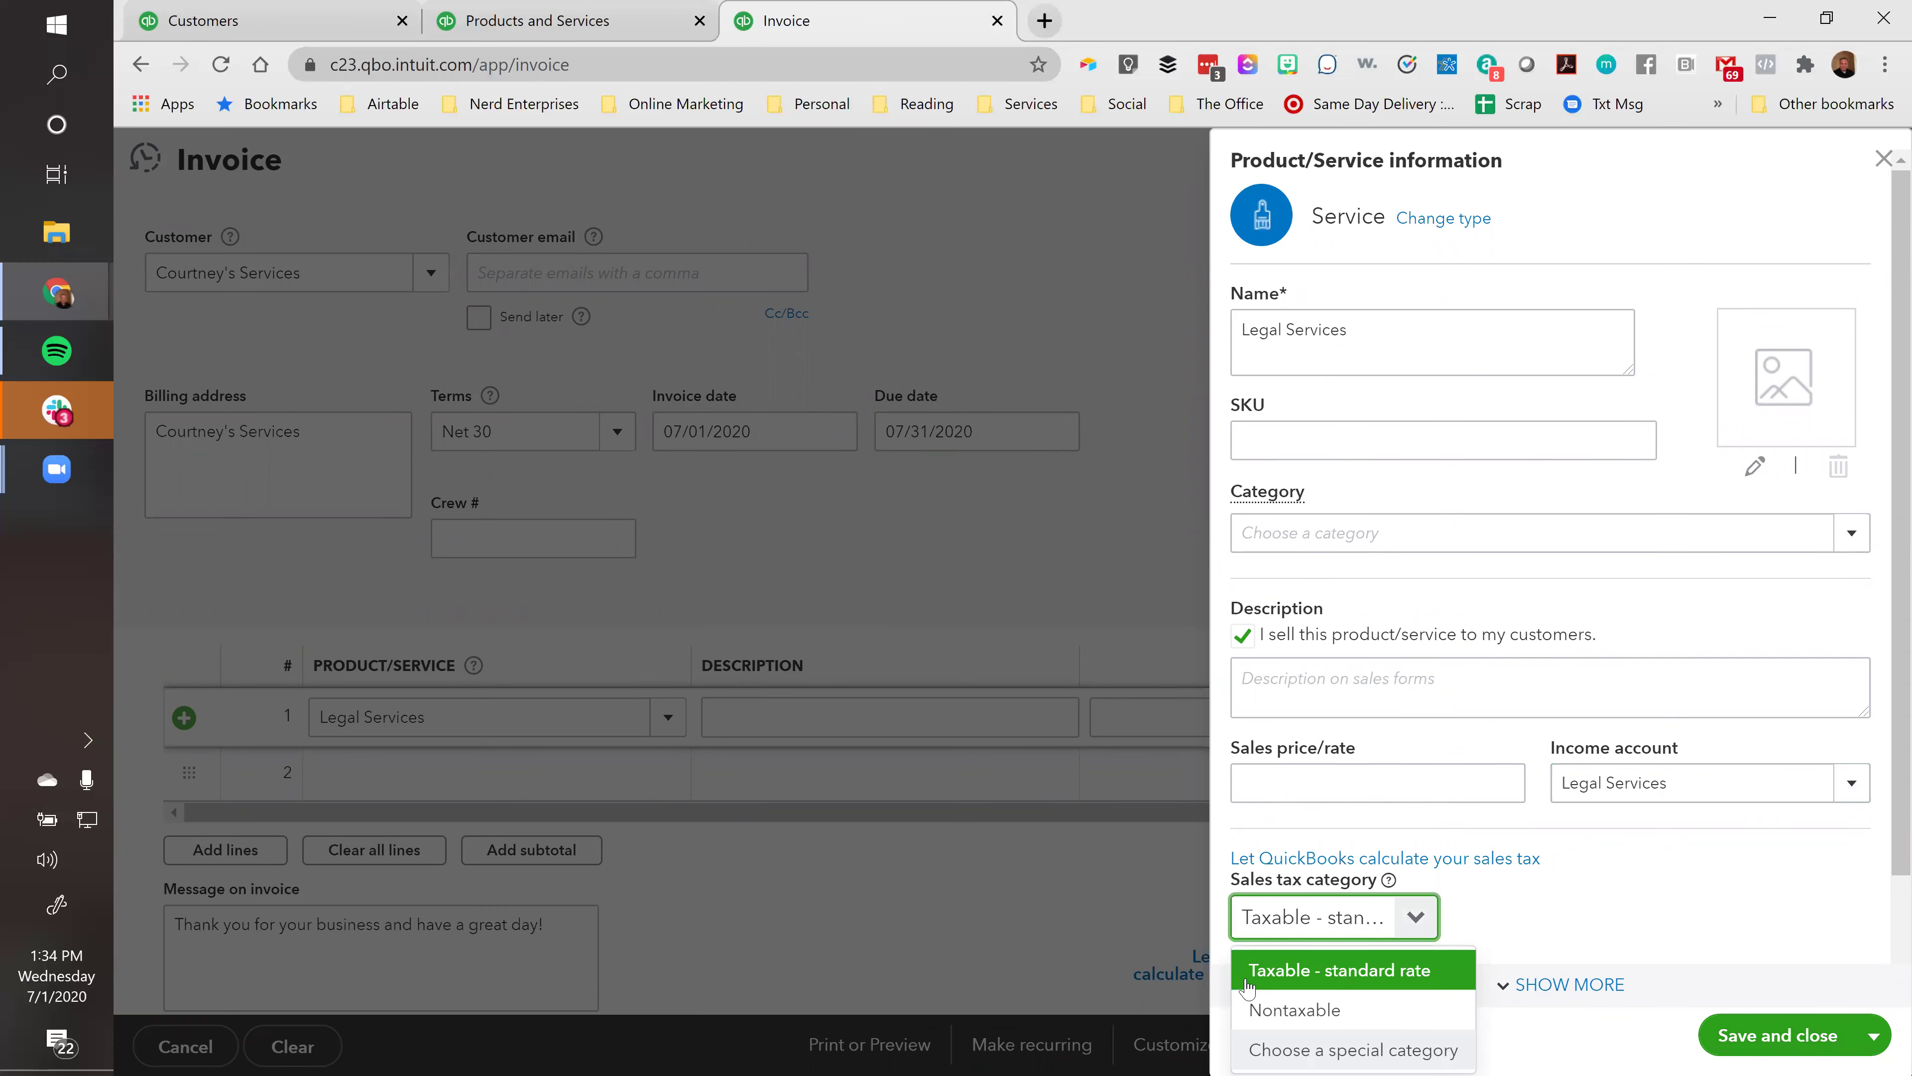
{"action": "left_click", "coordinate": [1318, 956]}
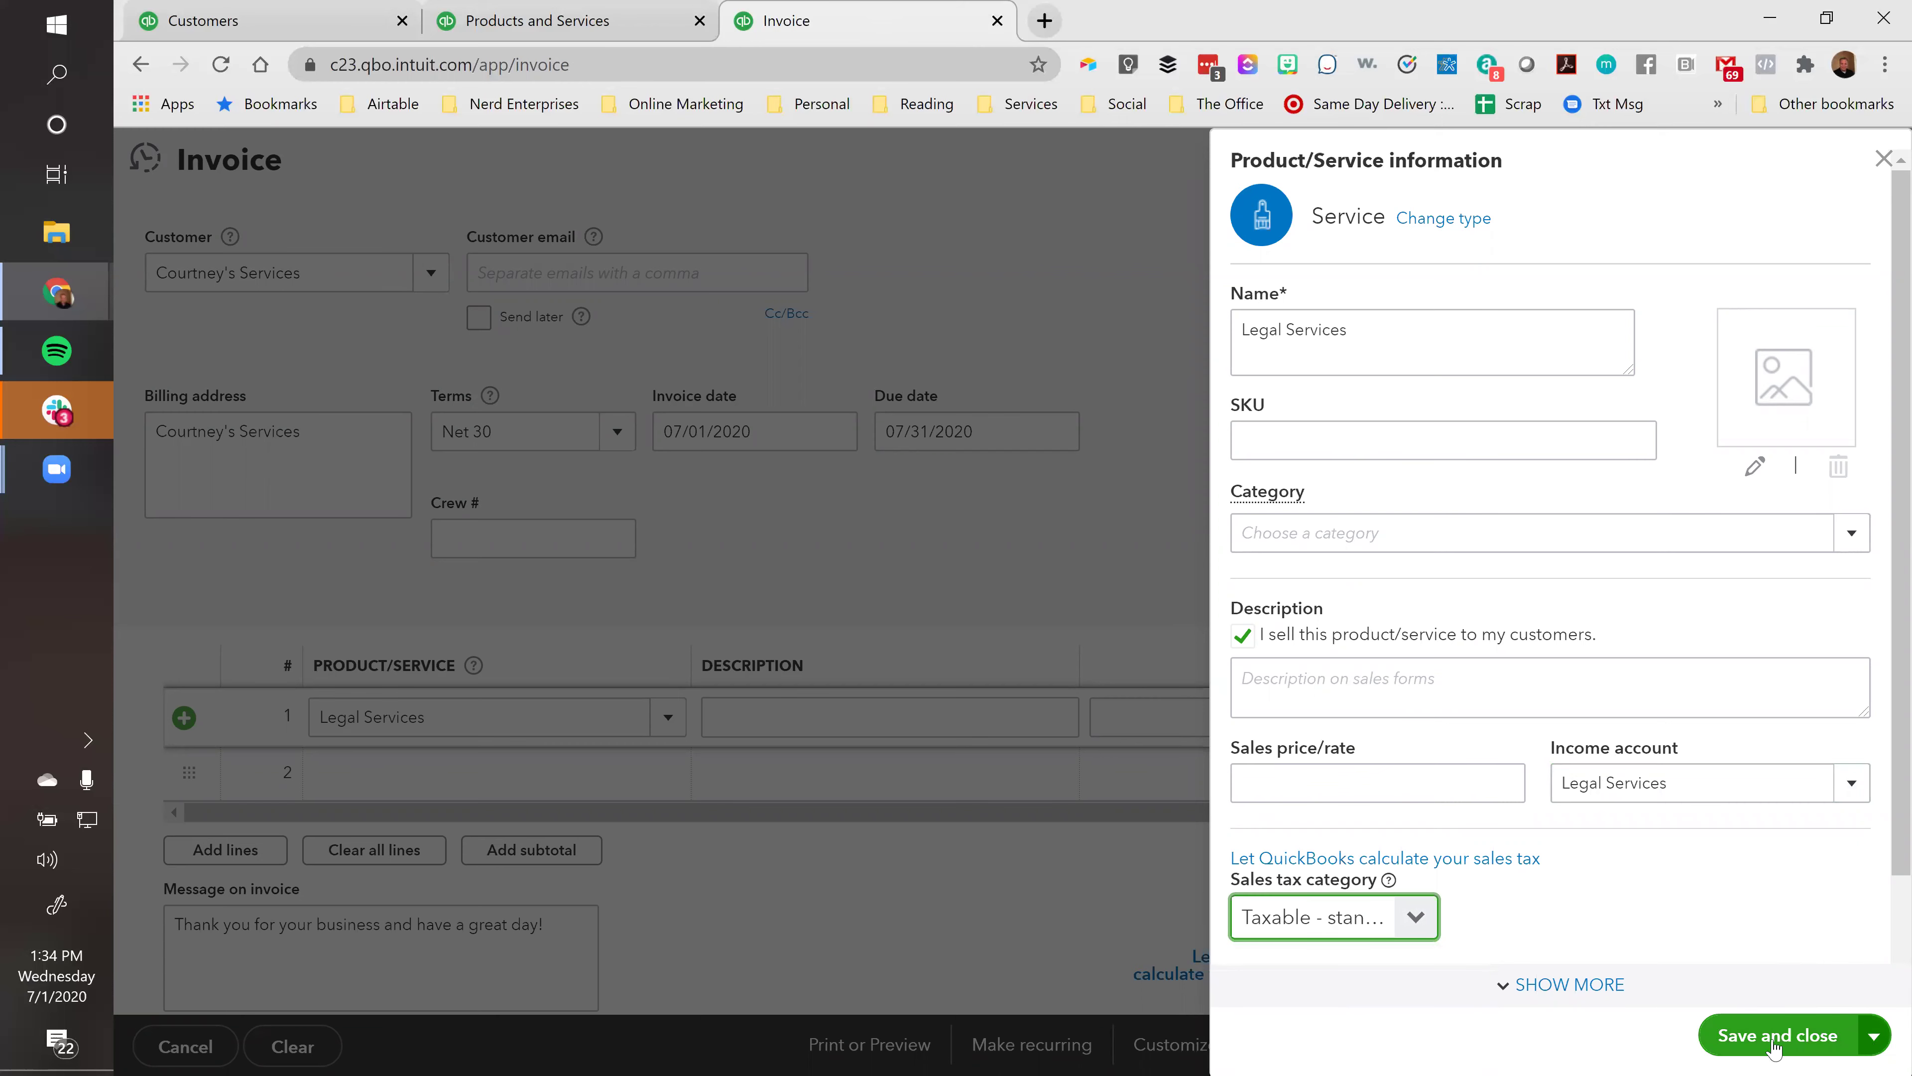
{"action": "left_click", "coordinate": [1753, 1045]}
- Bill Legal Services at rate 500, untaxed, and save invoice 1042
{"action": "key", "text": "Tab"}
{"action": "type", "text": "500"}
{"action": "key", "text": "Tab"}
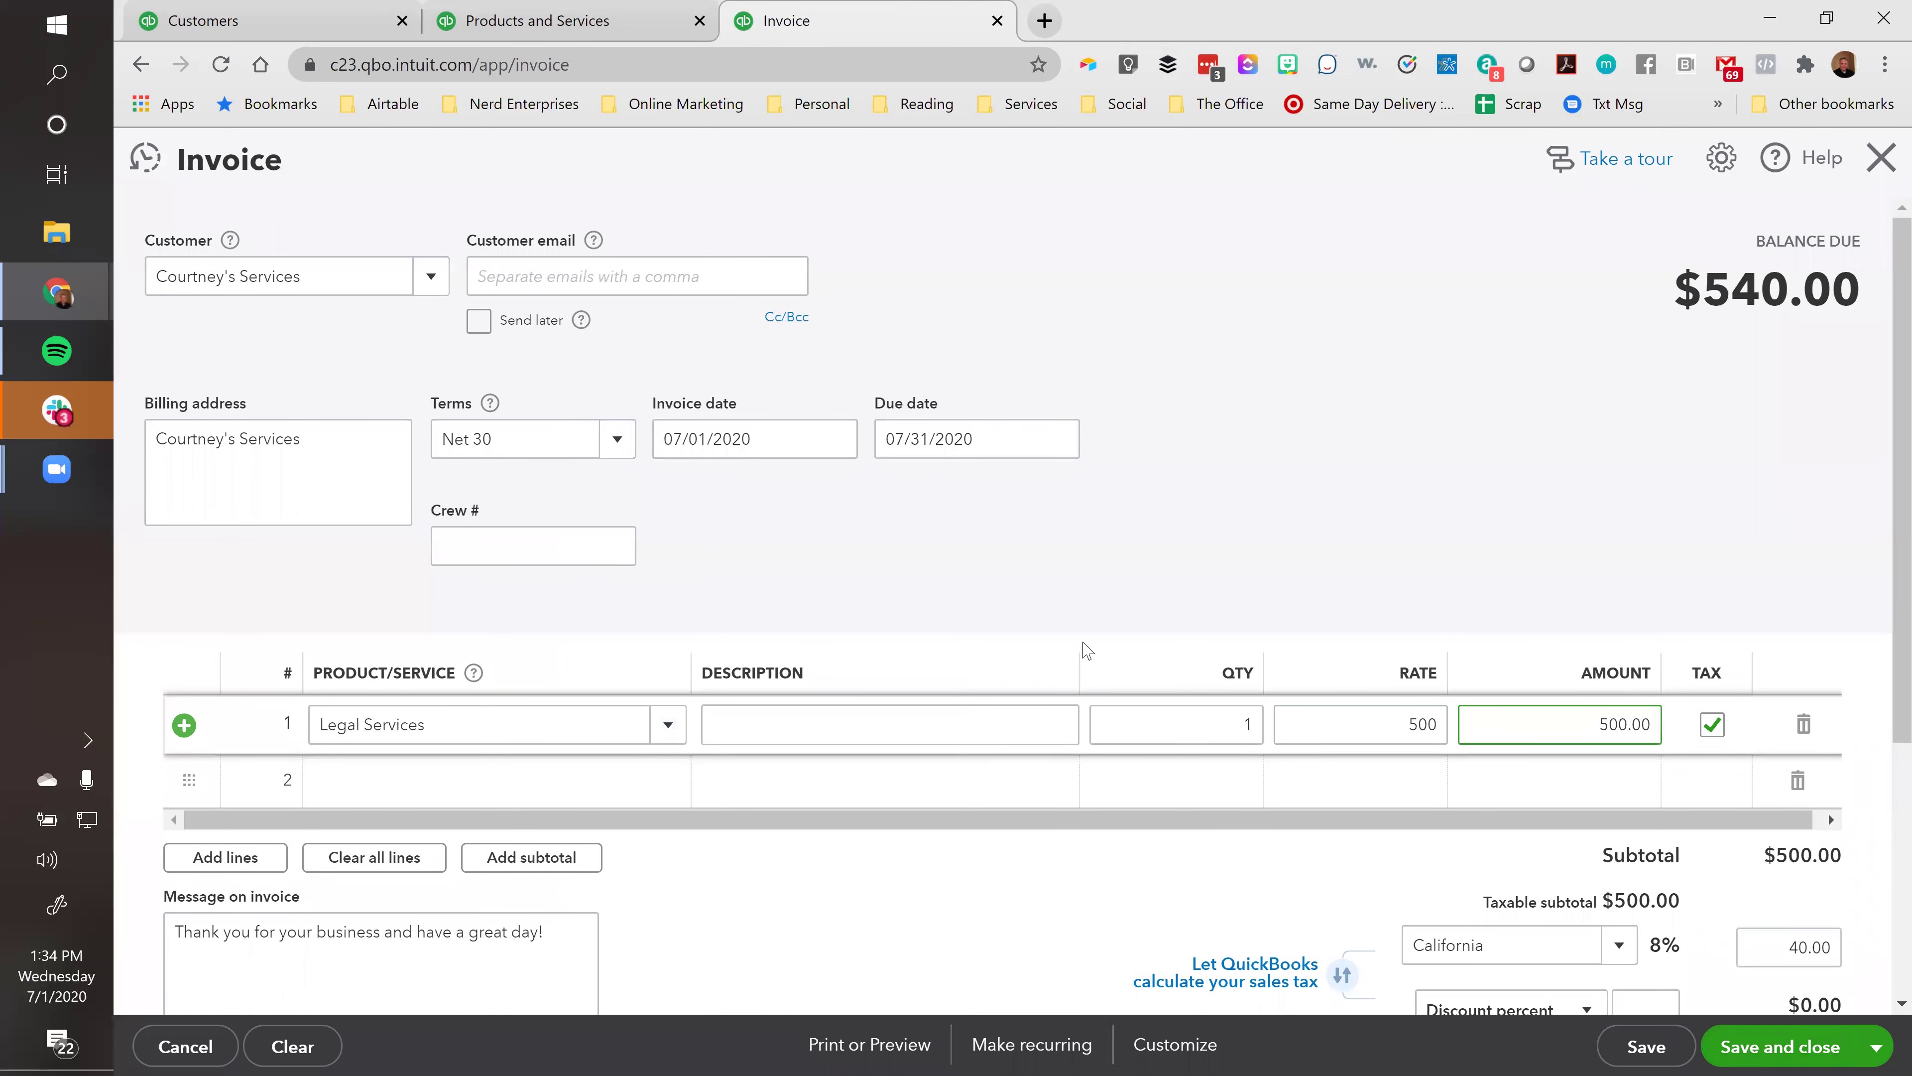
{"action": "left_click", "coordinate": [1714, 724]}
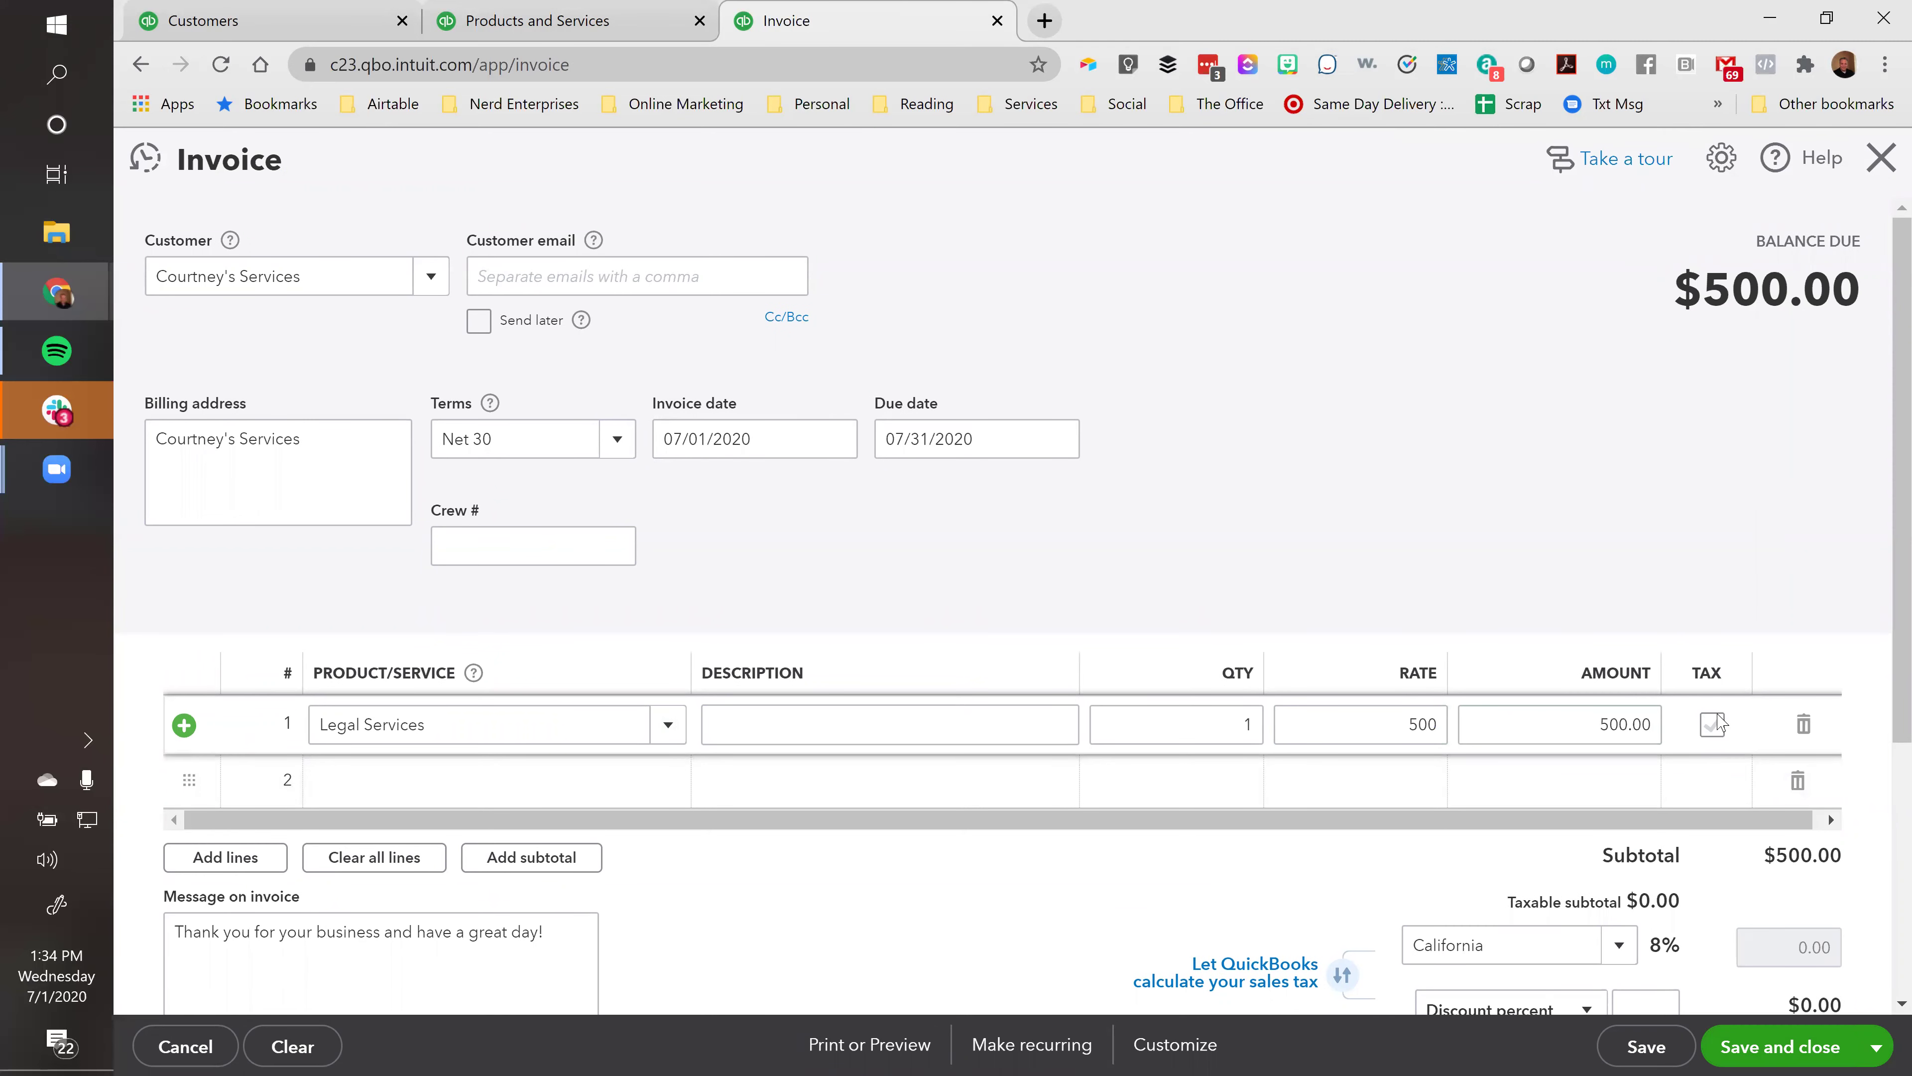
{"action": "left_click", "coordinate": [806, 721]}
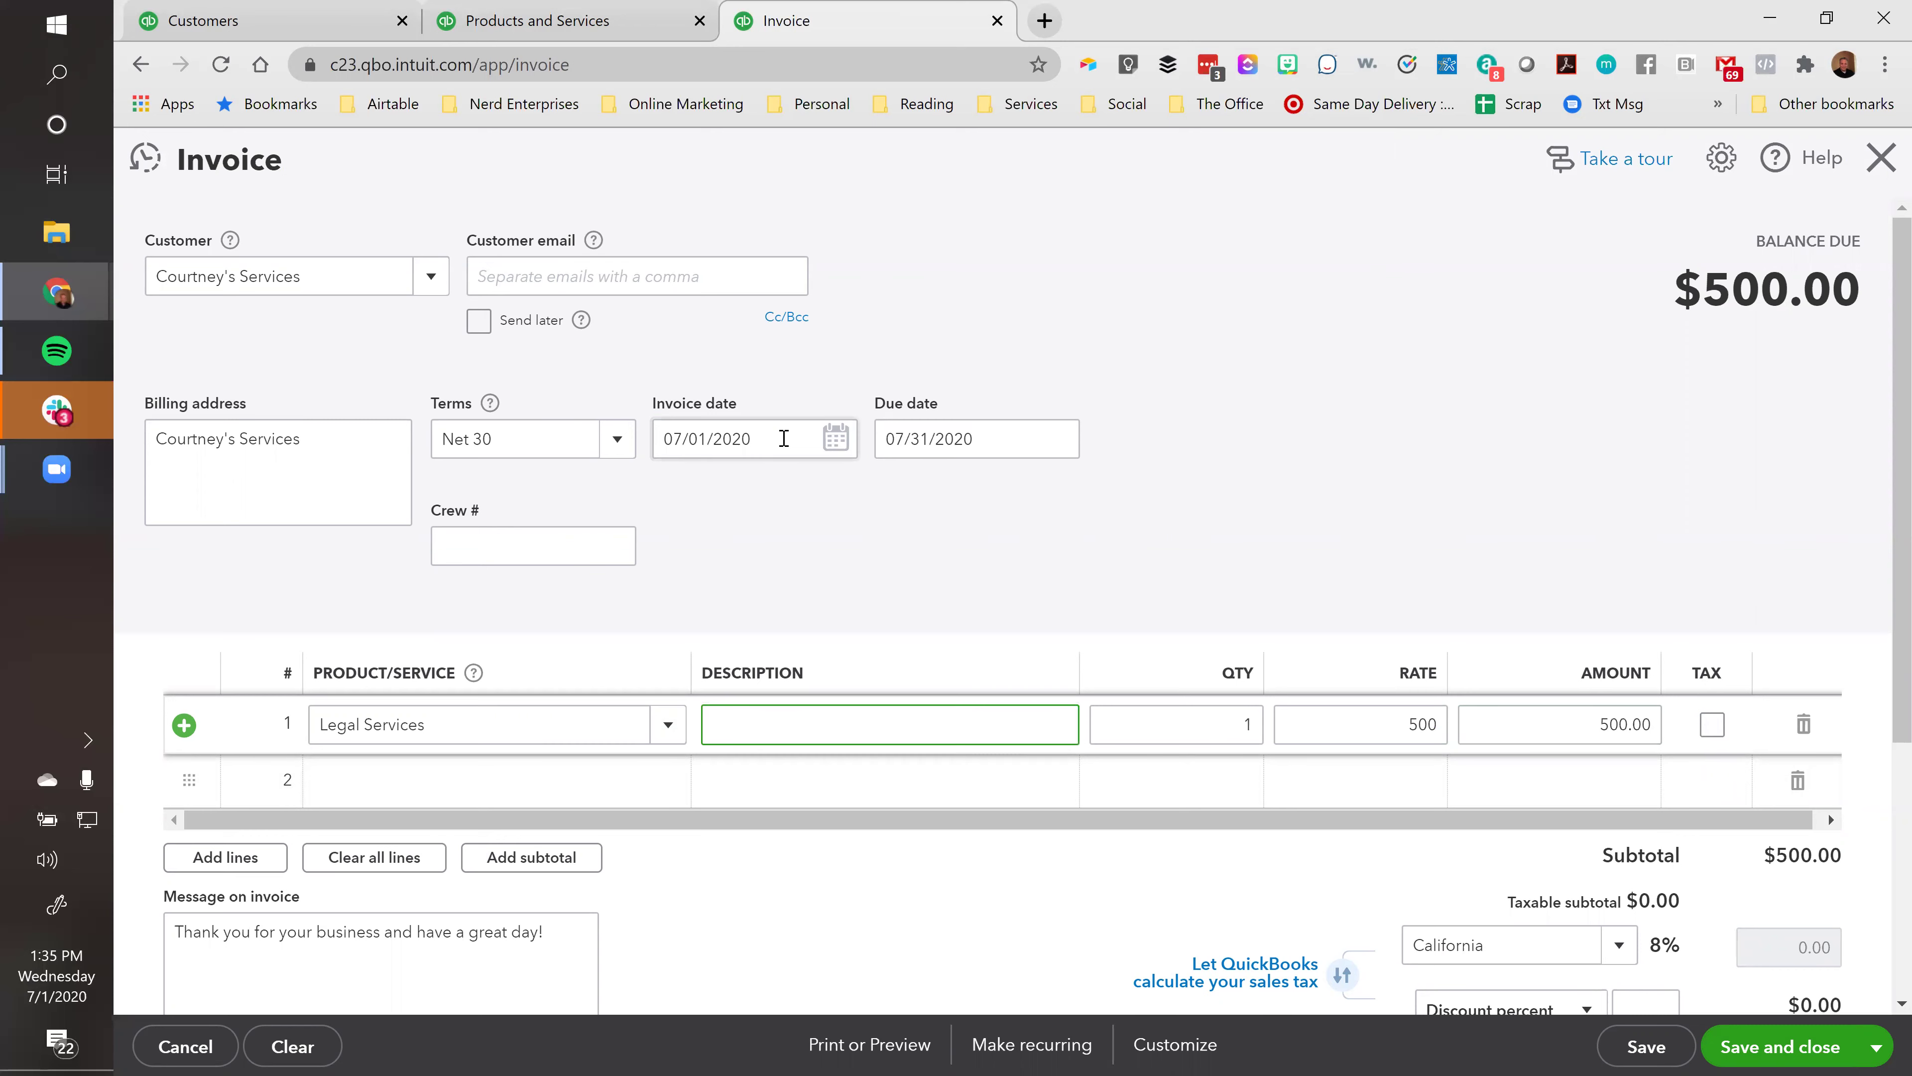
{"action": "left_click", "coordinate": [1216, 633]}
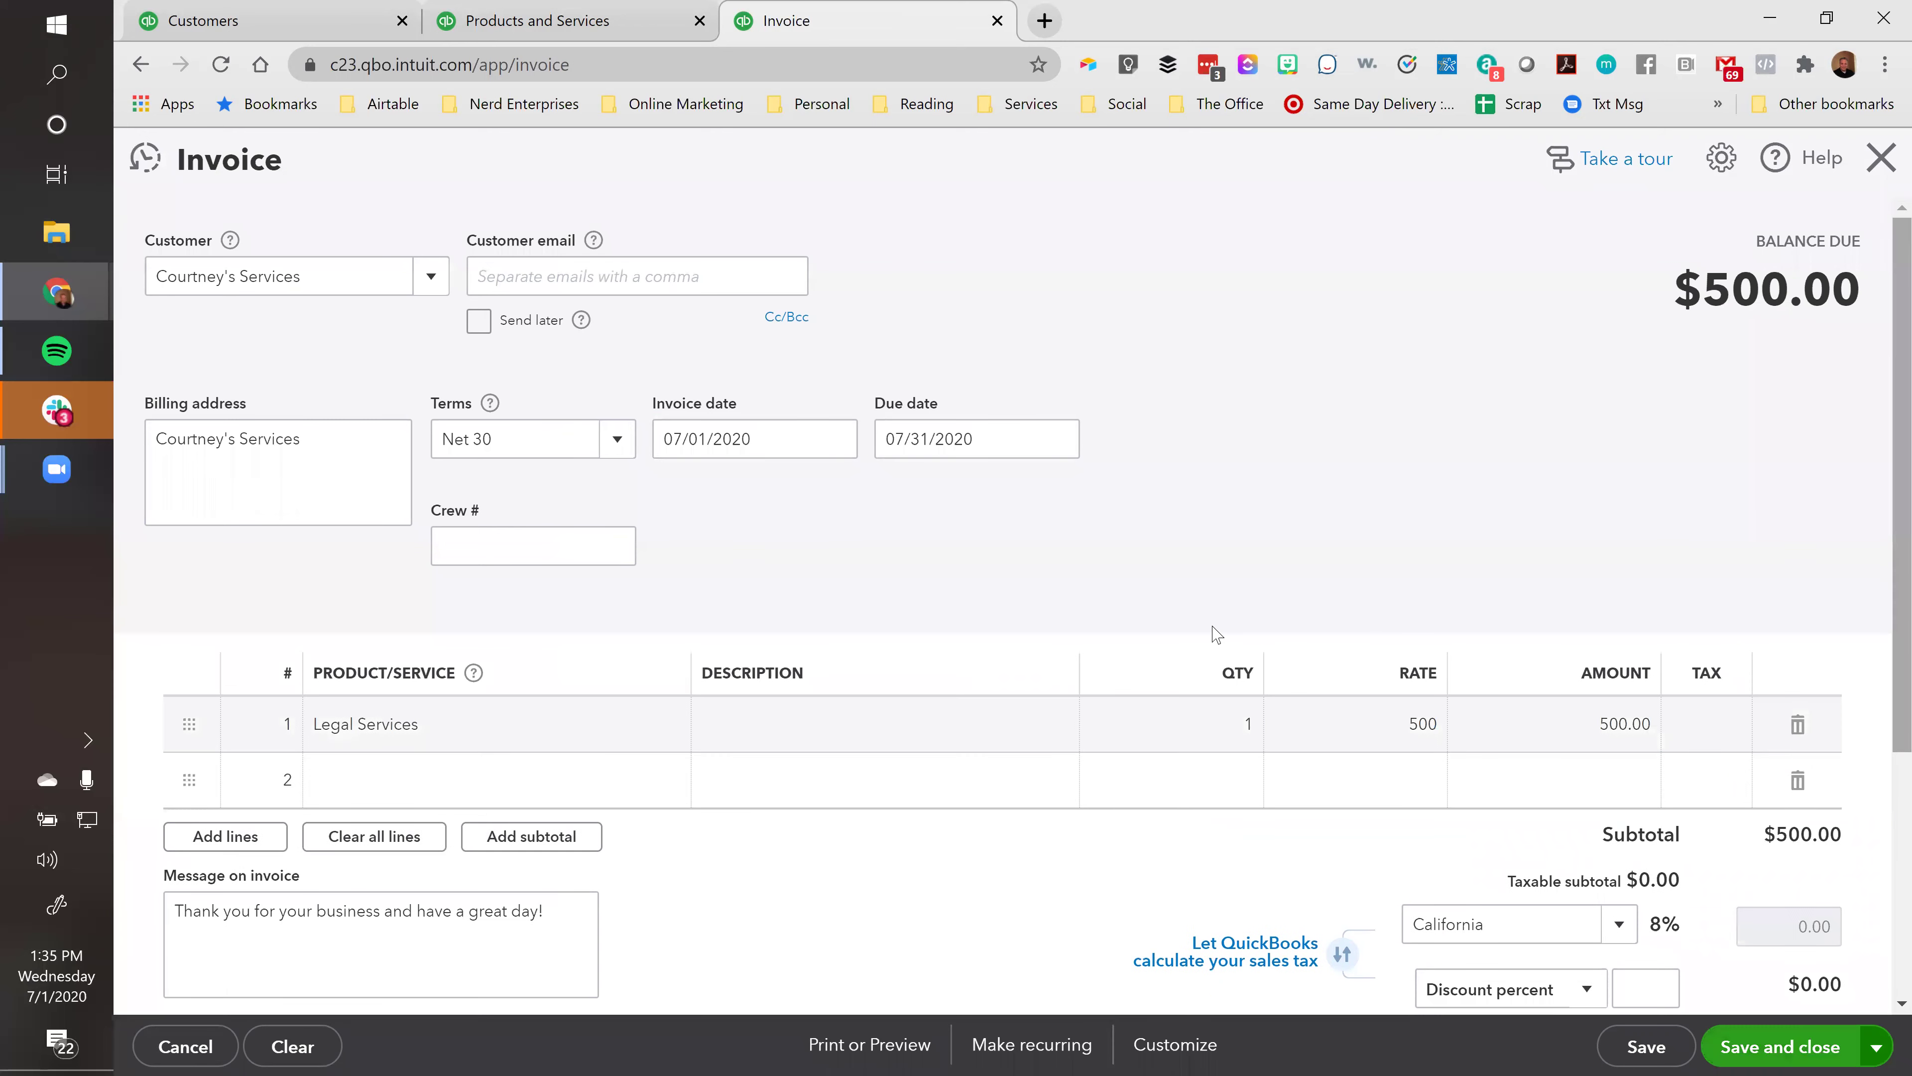
{"action": "key", "text": "ctrl+alt+d"}
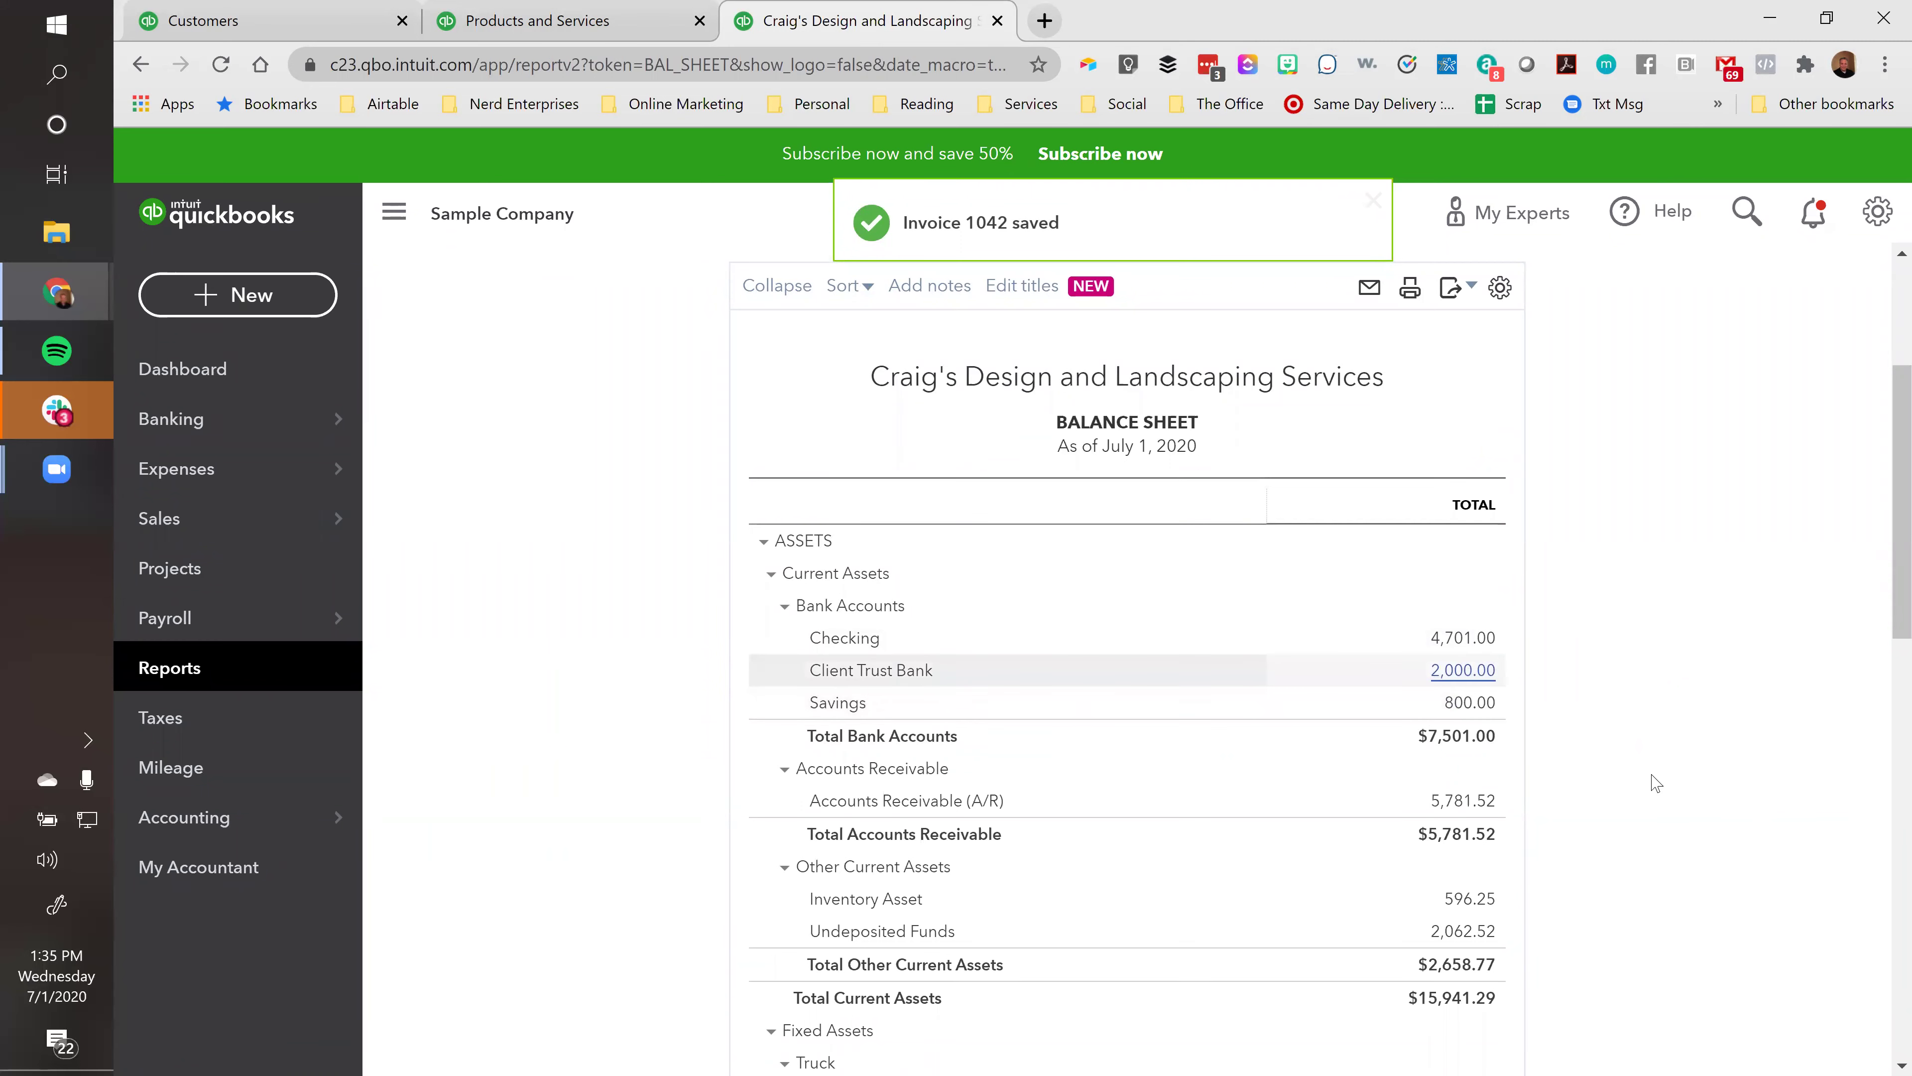
{"action": "scroll", "coordinate": [1463, 731], "scroll_direction": "down", "scroll_amount": 7}
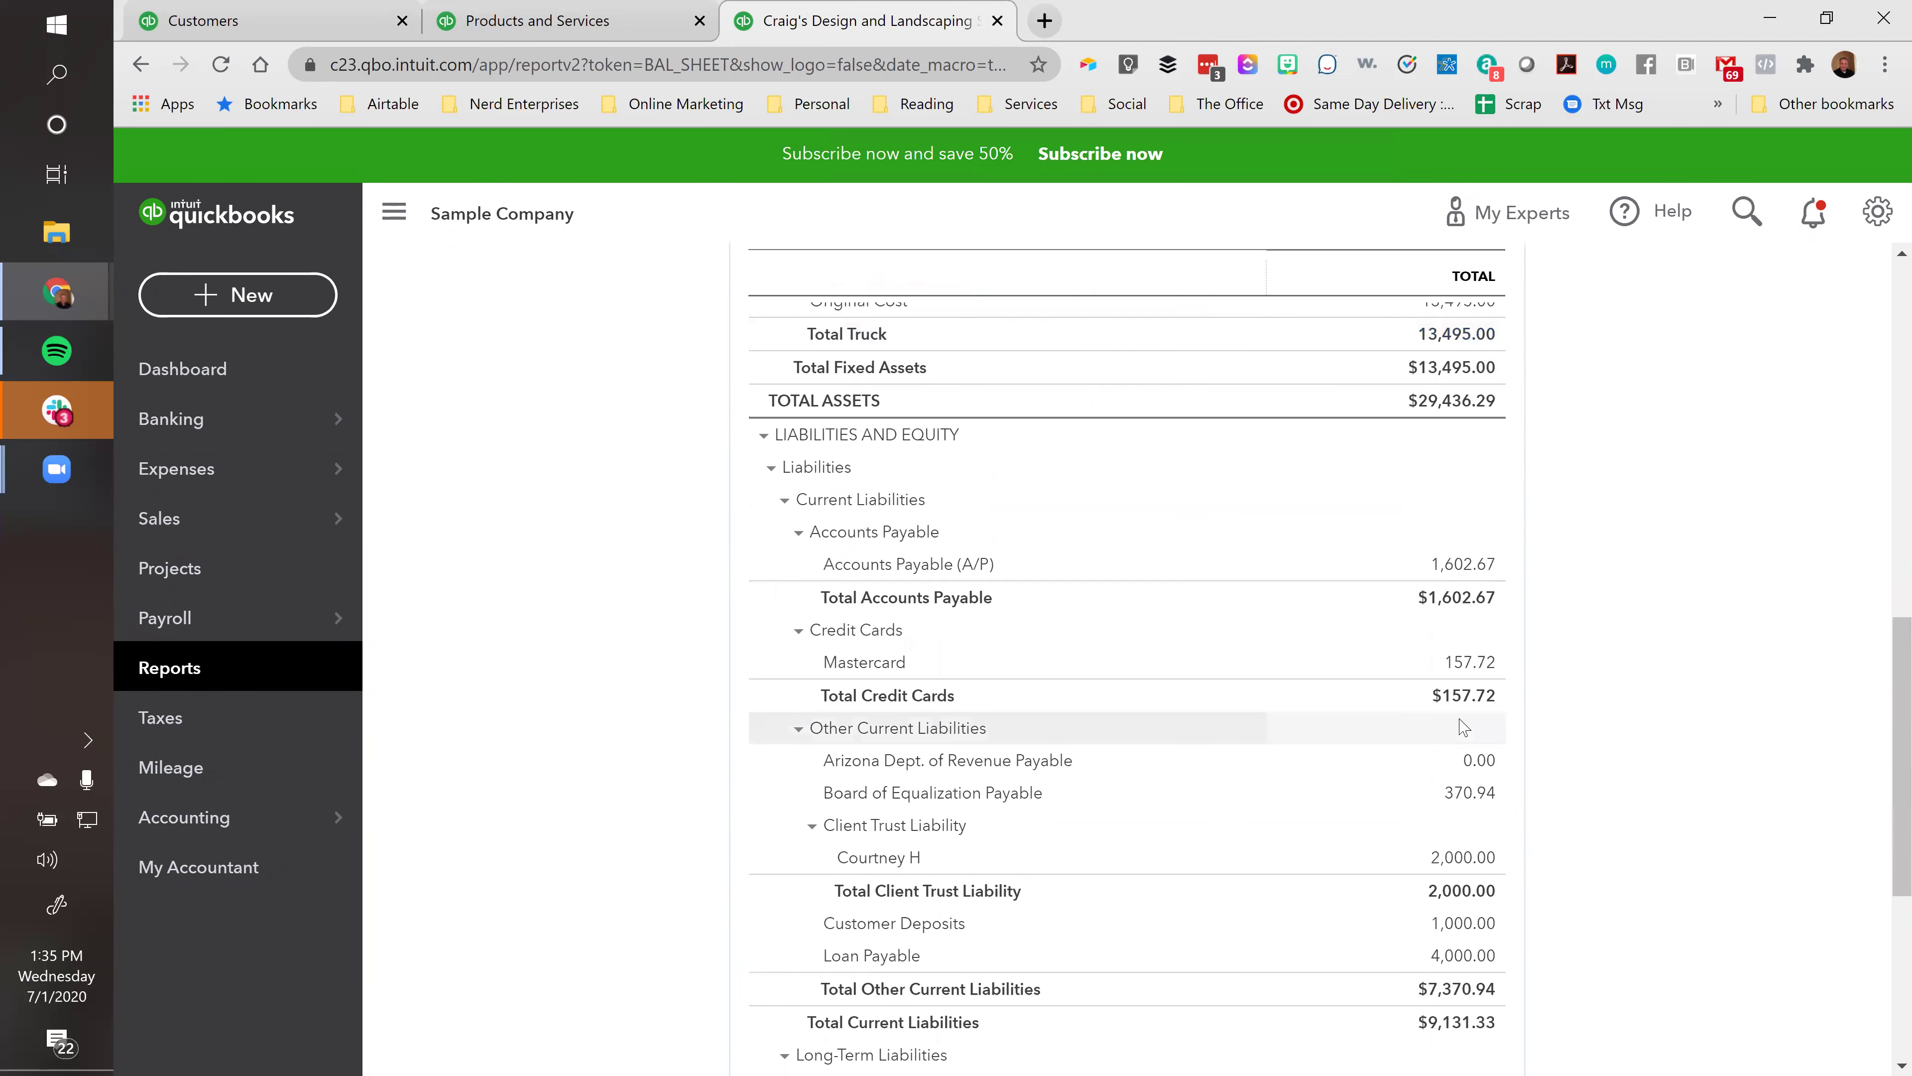
{"action": "scroll", "coordinate": [1460, 723], "scroll_direction": "down", "scroll_amount": 3}
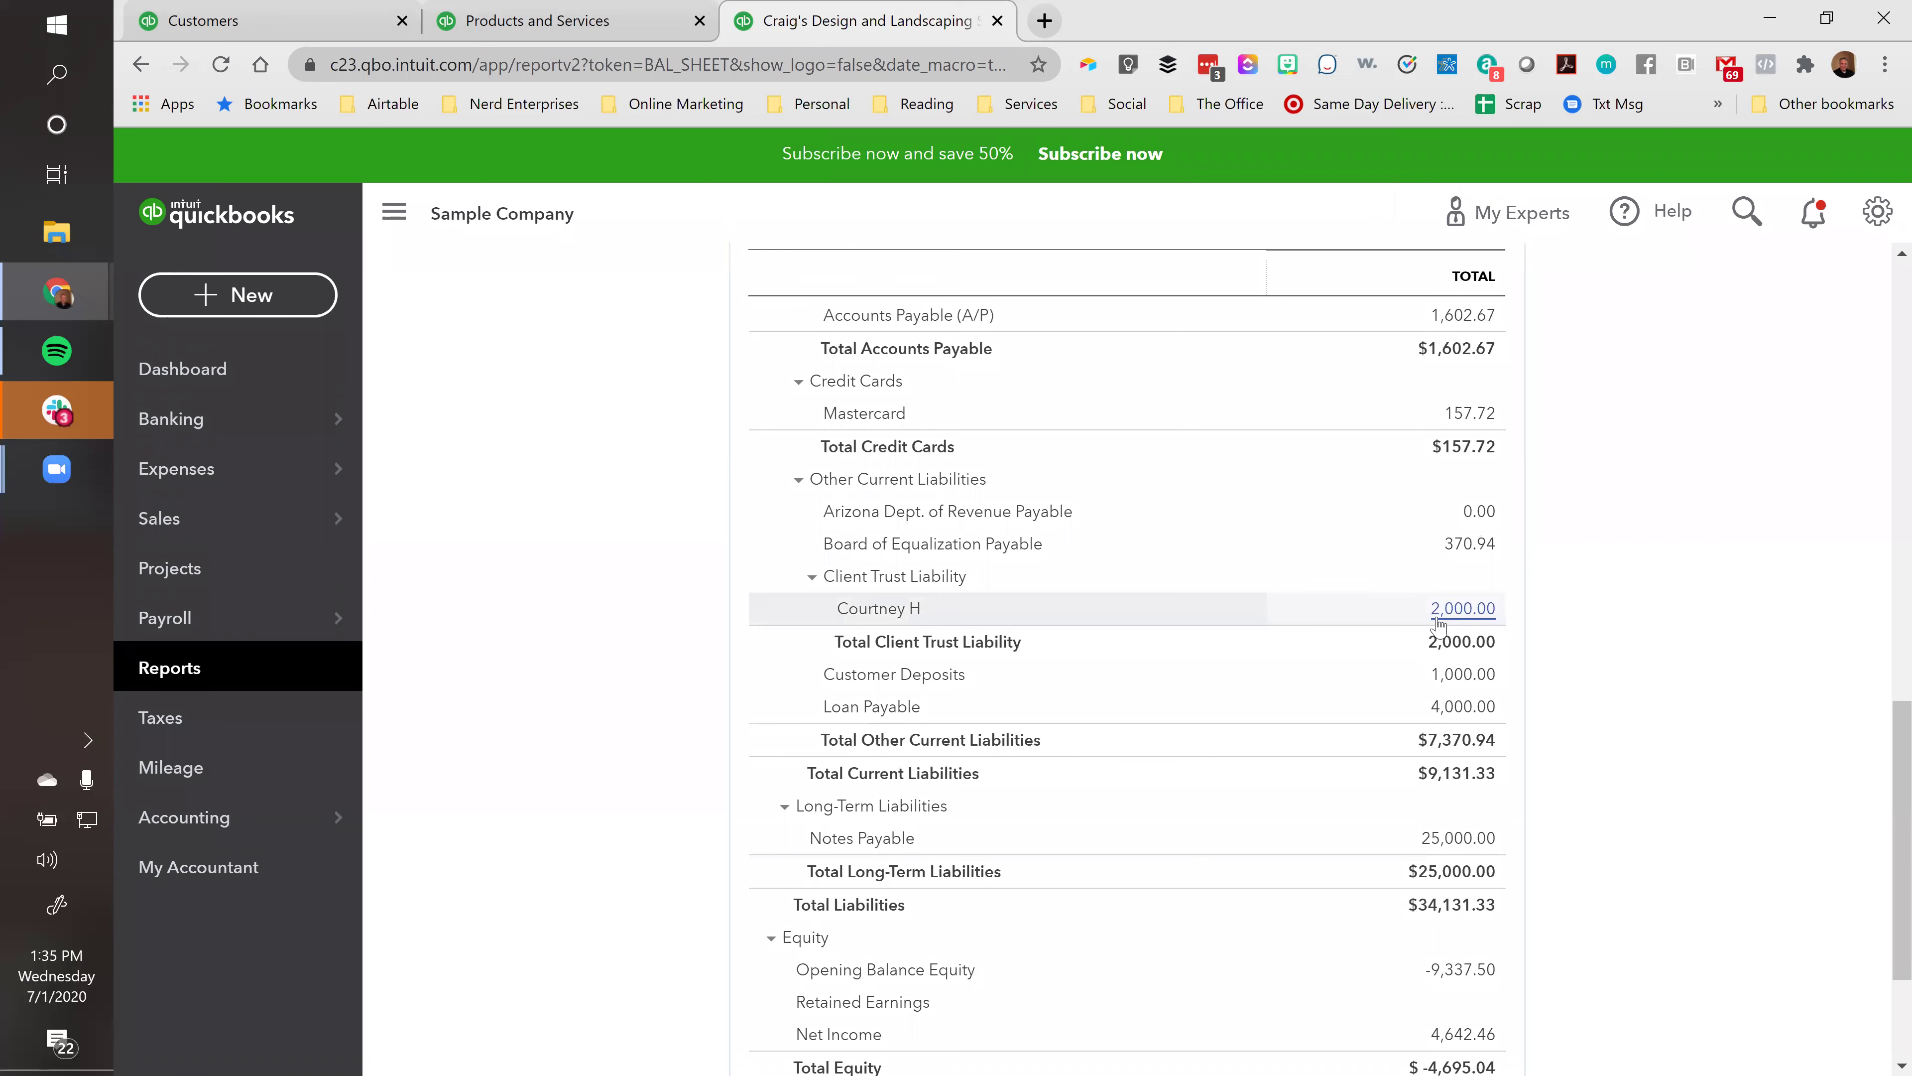
{"action": "scroll", "coordinate": [1440, 623], "scroll_direction": "up", "scroll_amount": 8}
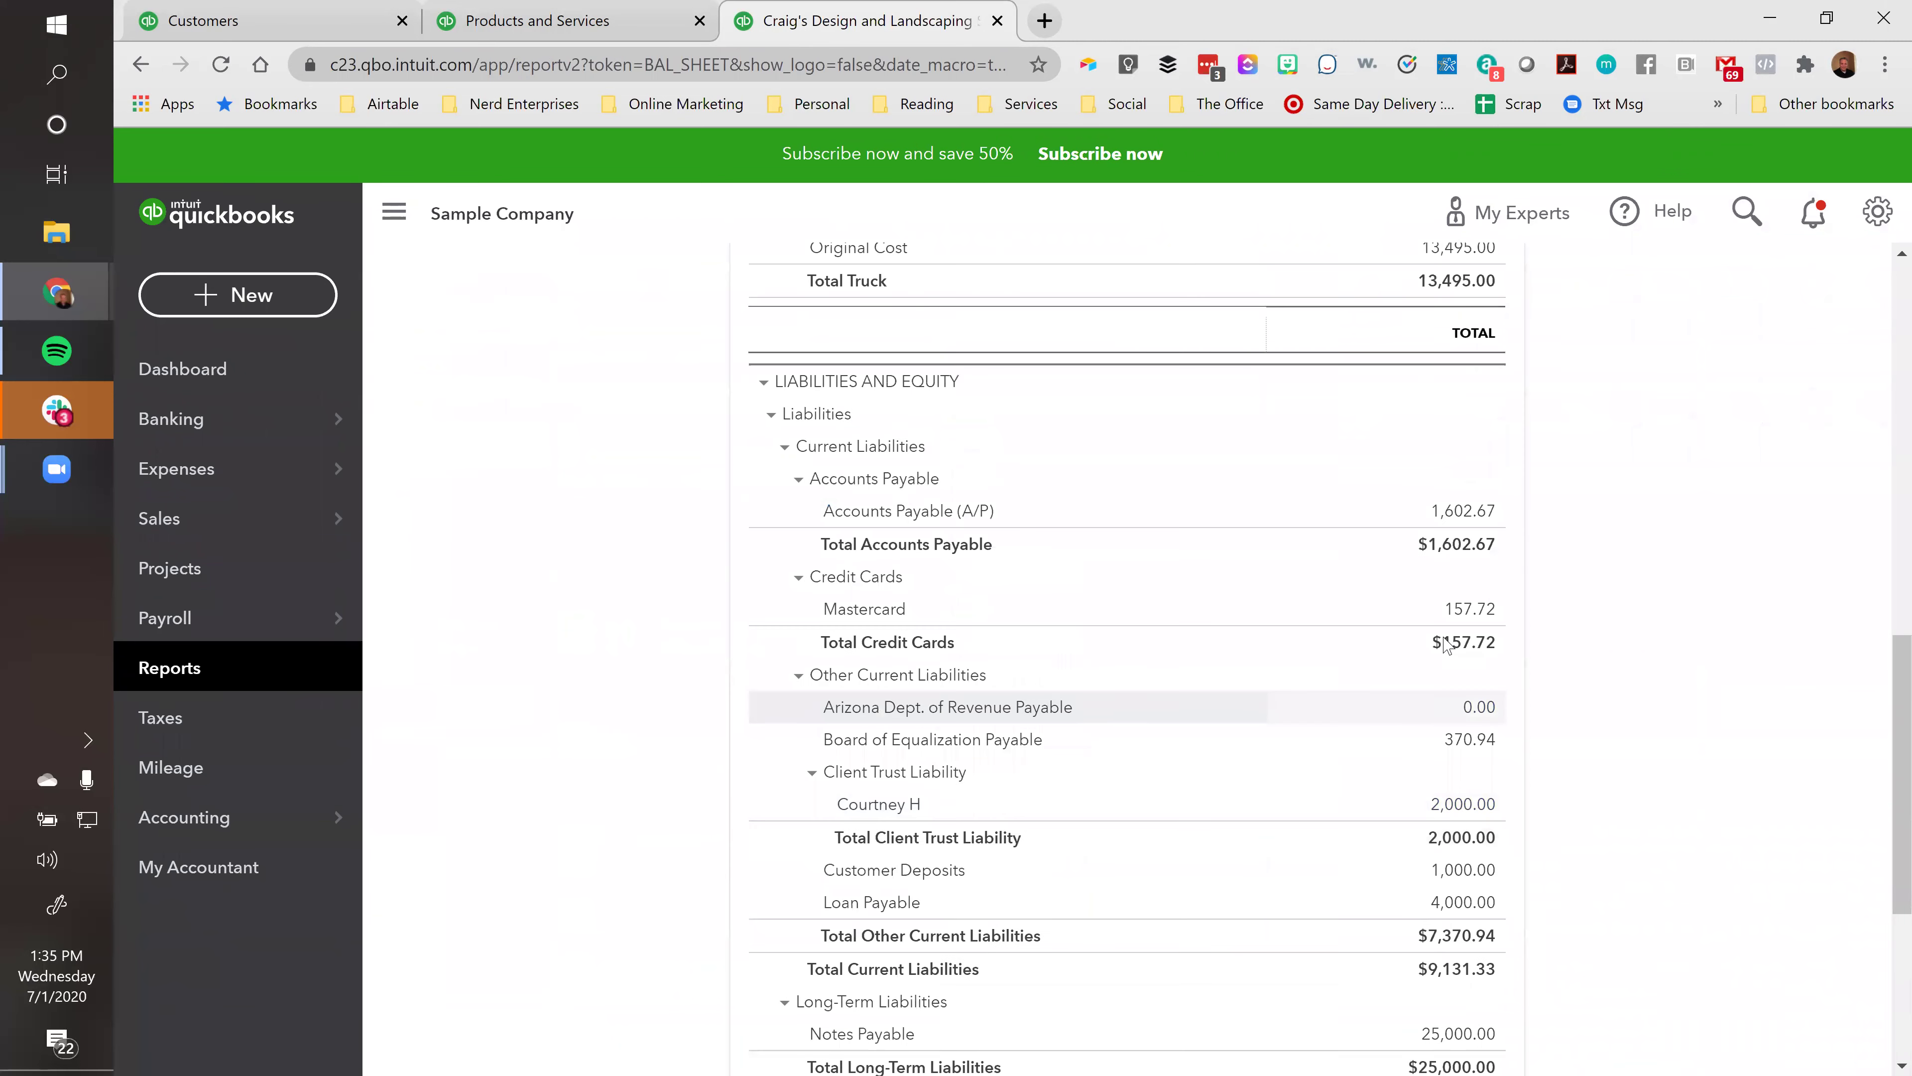
{"action": "scroll", "coordinate": [1449, 653], "scroll_direction": "up", "scroll_amount": 4}
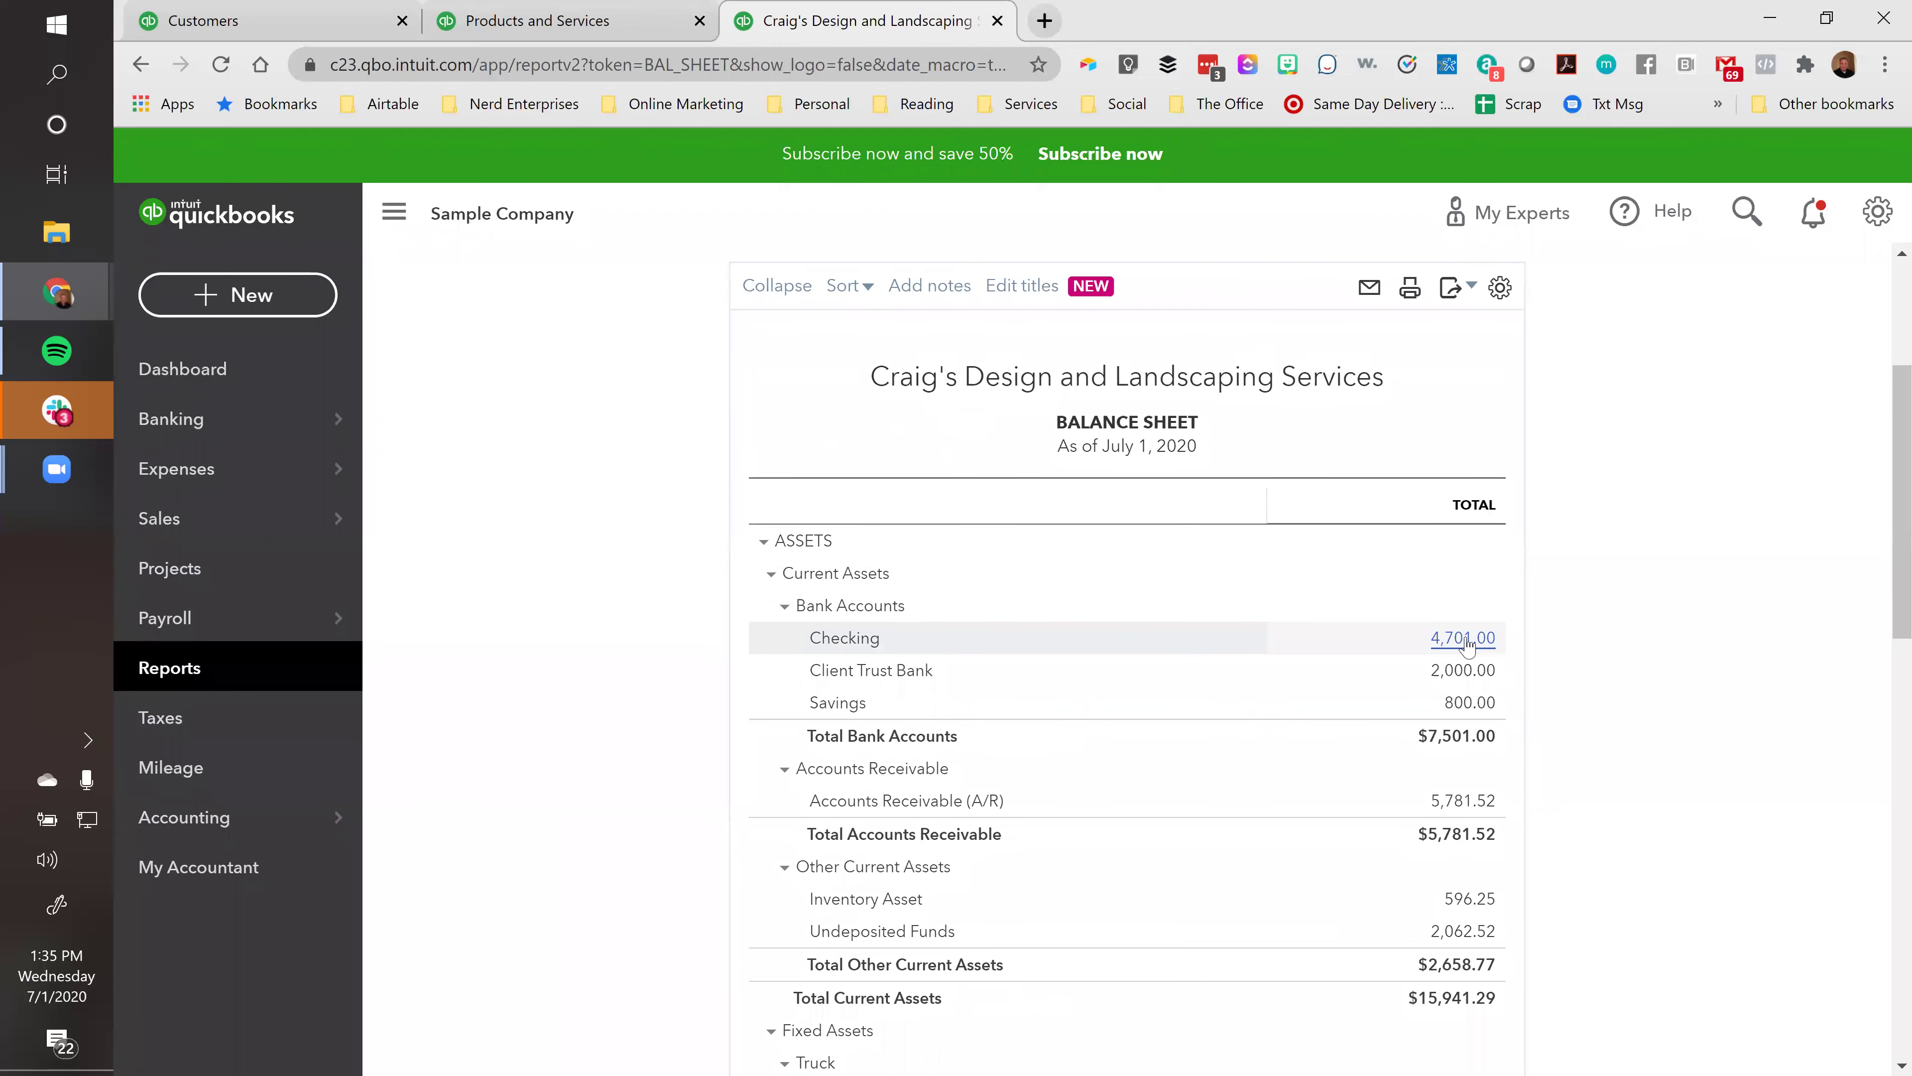
{"action": "scroll", "coordinate": [1467, 641], "scroll_direction": "down", "scroll_amount": 10}
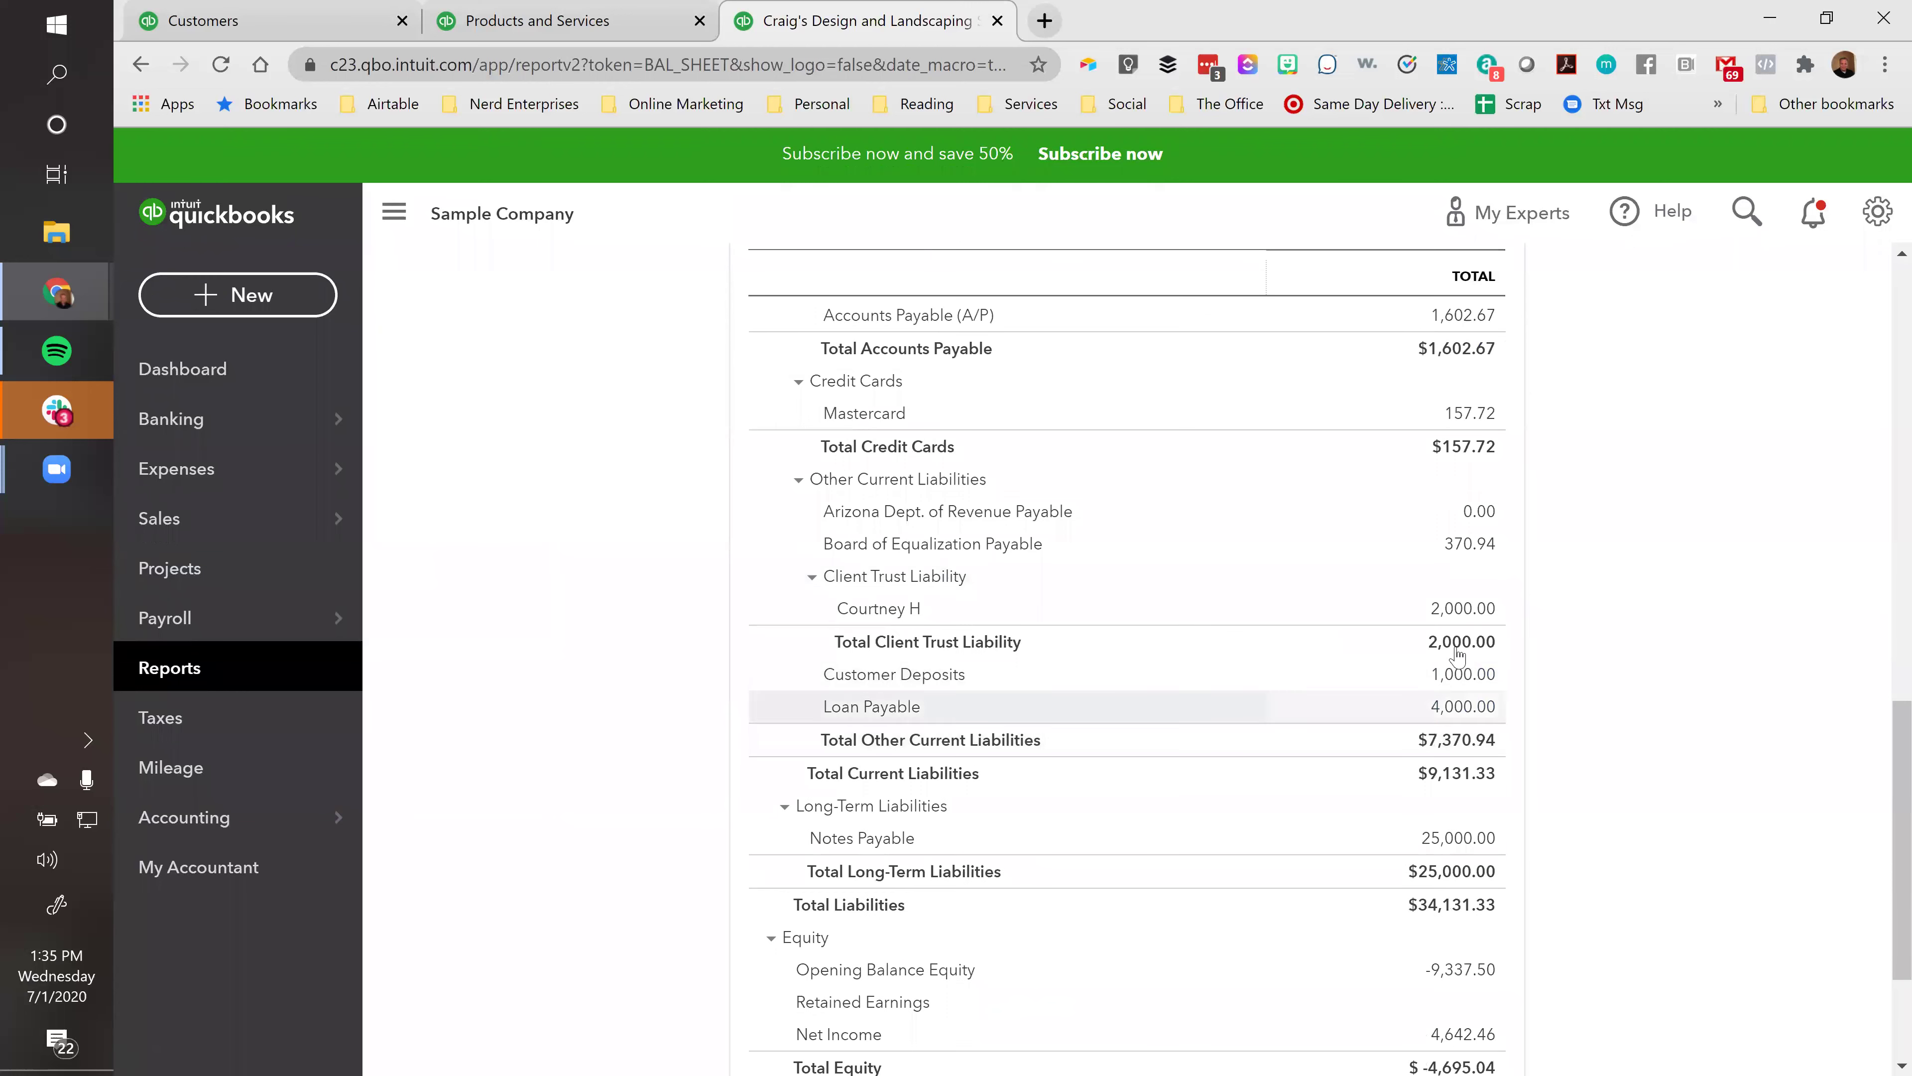
{"action": "scroll", "coordinate": [1453, 678], "scroll_direction": "down", "scroll_amount": 2}
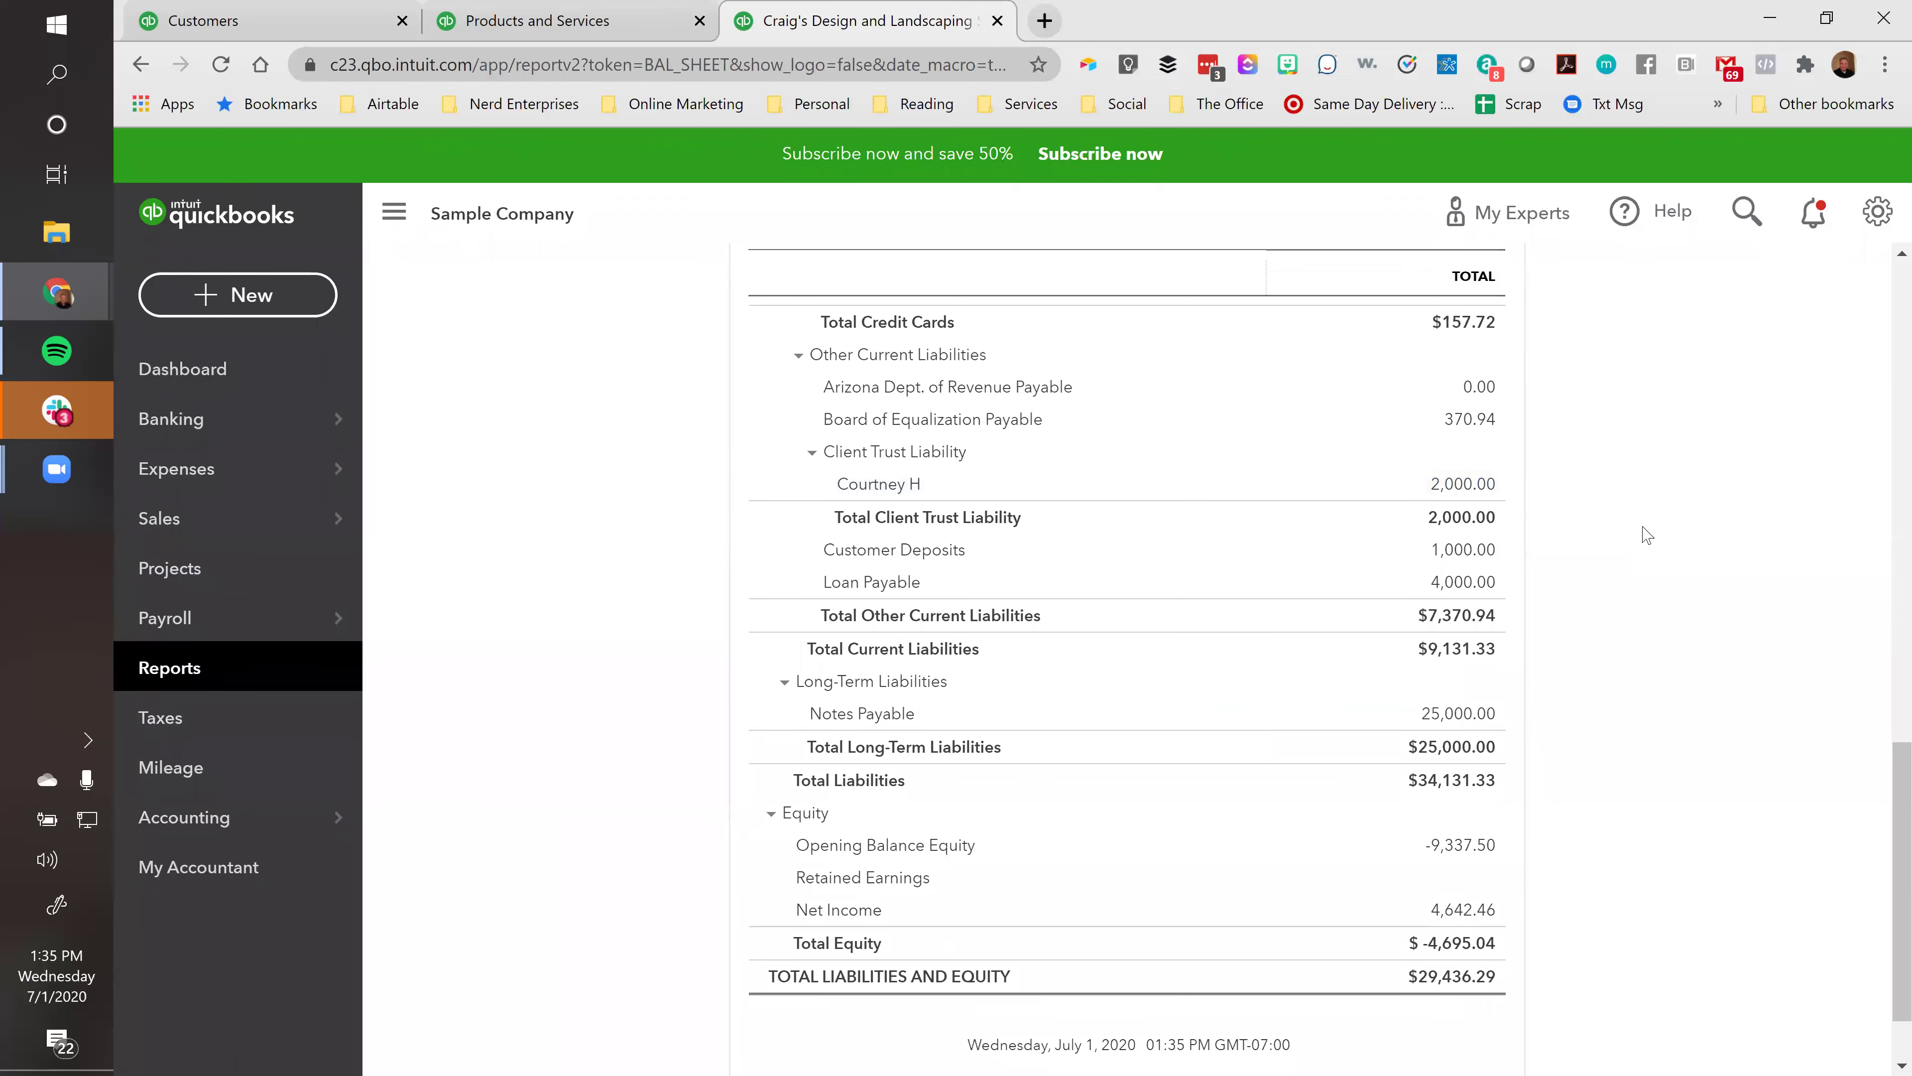
{"action": "scroll", "coordinate": [1646, 535], "scroll_direction": "up", "scroll_amount": 15}
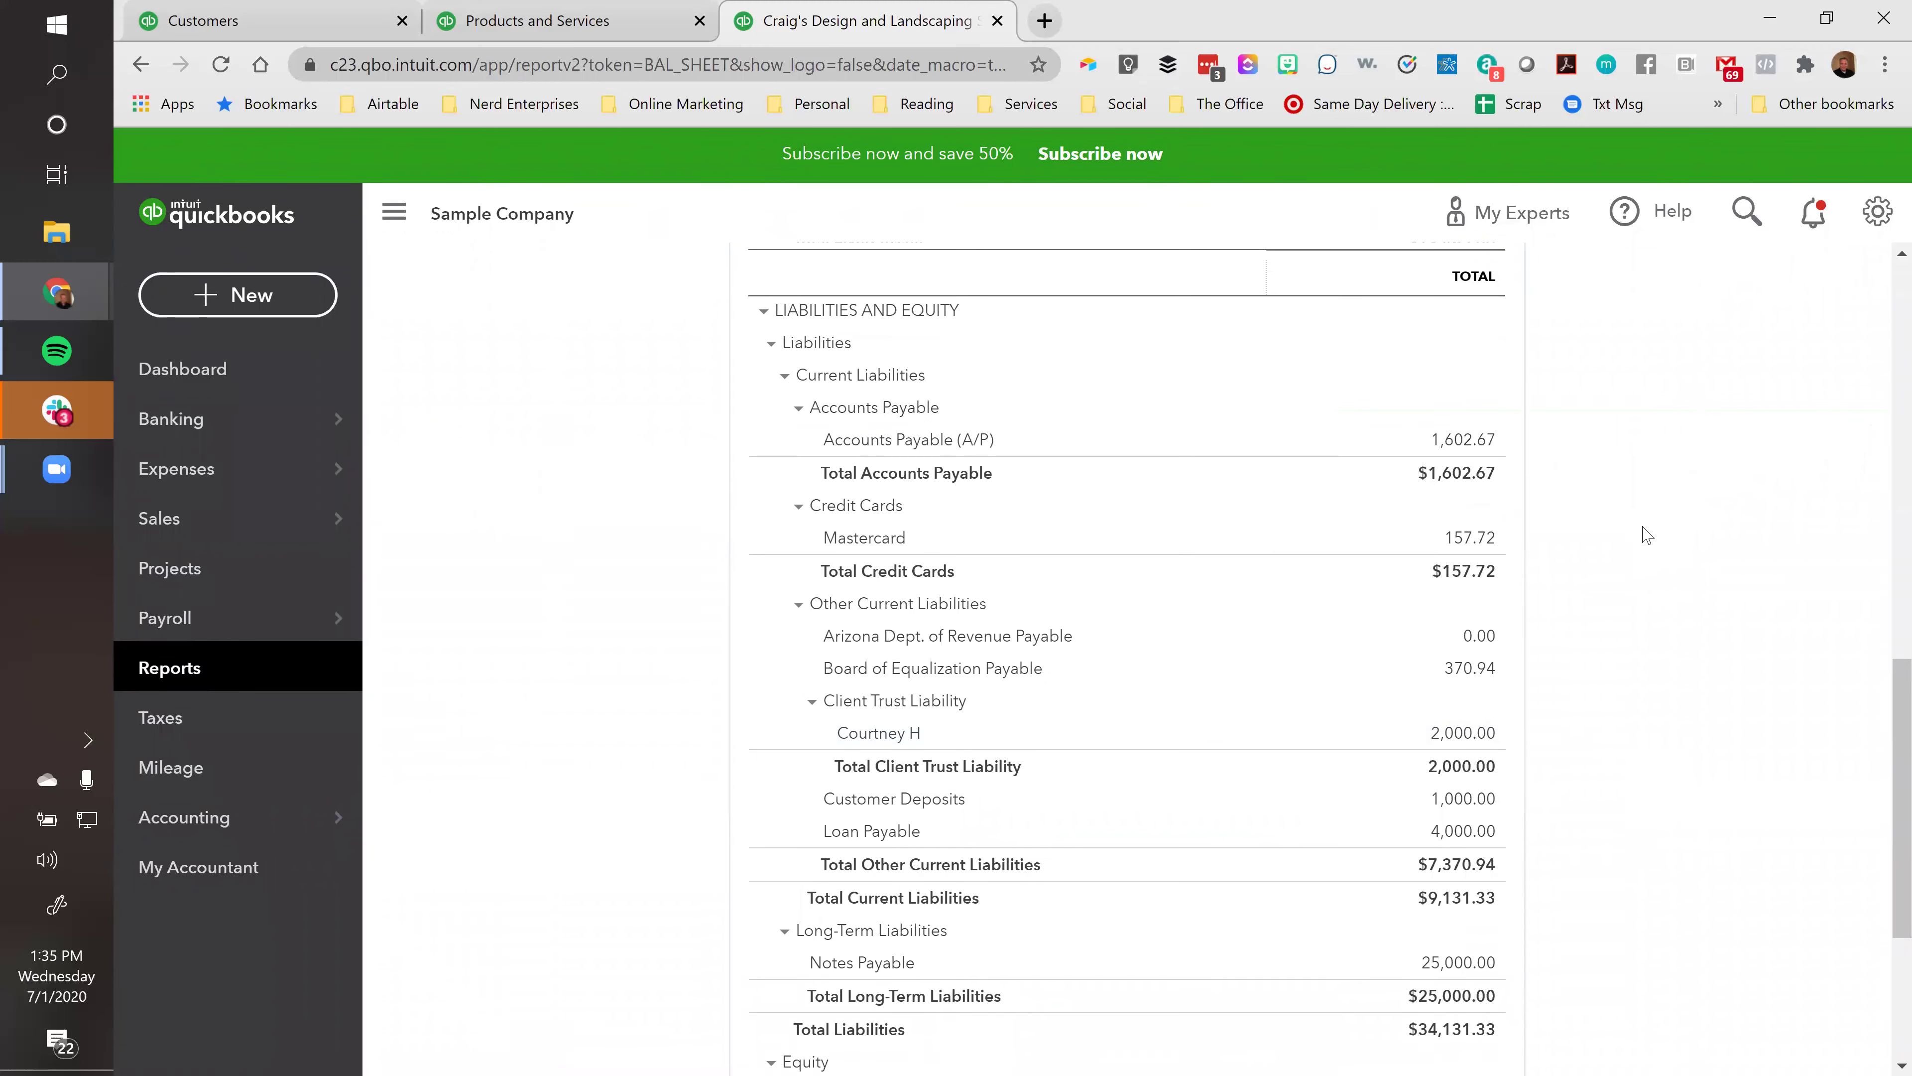
{"action": "scroll", "coordinate": [1646, 548], "scroll_direction": "up", "scroll_amount": 1}
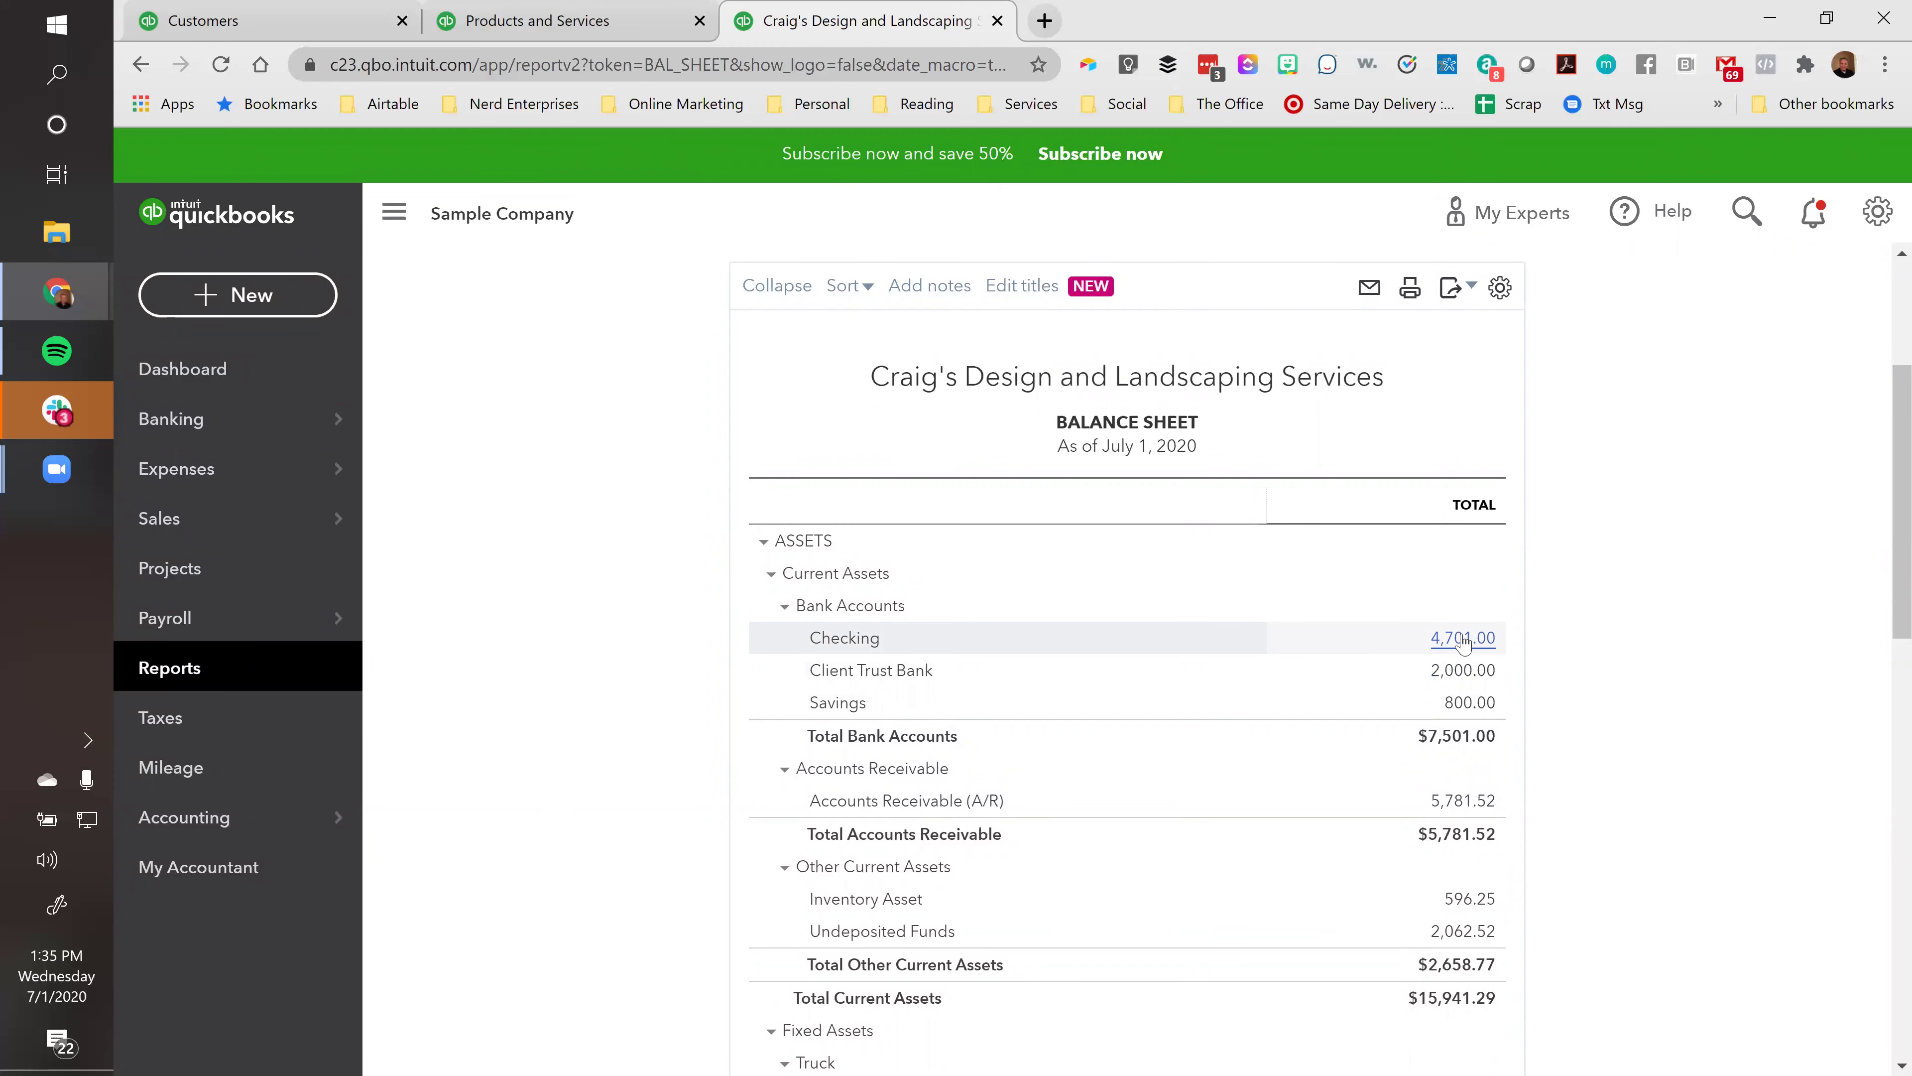
{"action": "scroll", "coordinate": [1463, 642], "scroll_direction": "down", "scroll_amount": 12}
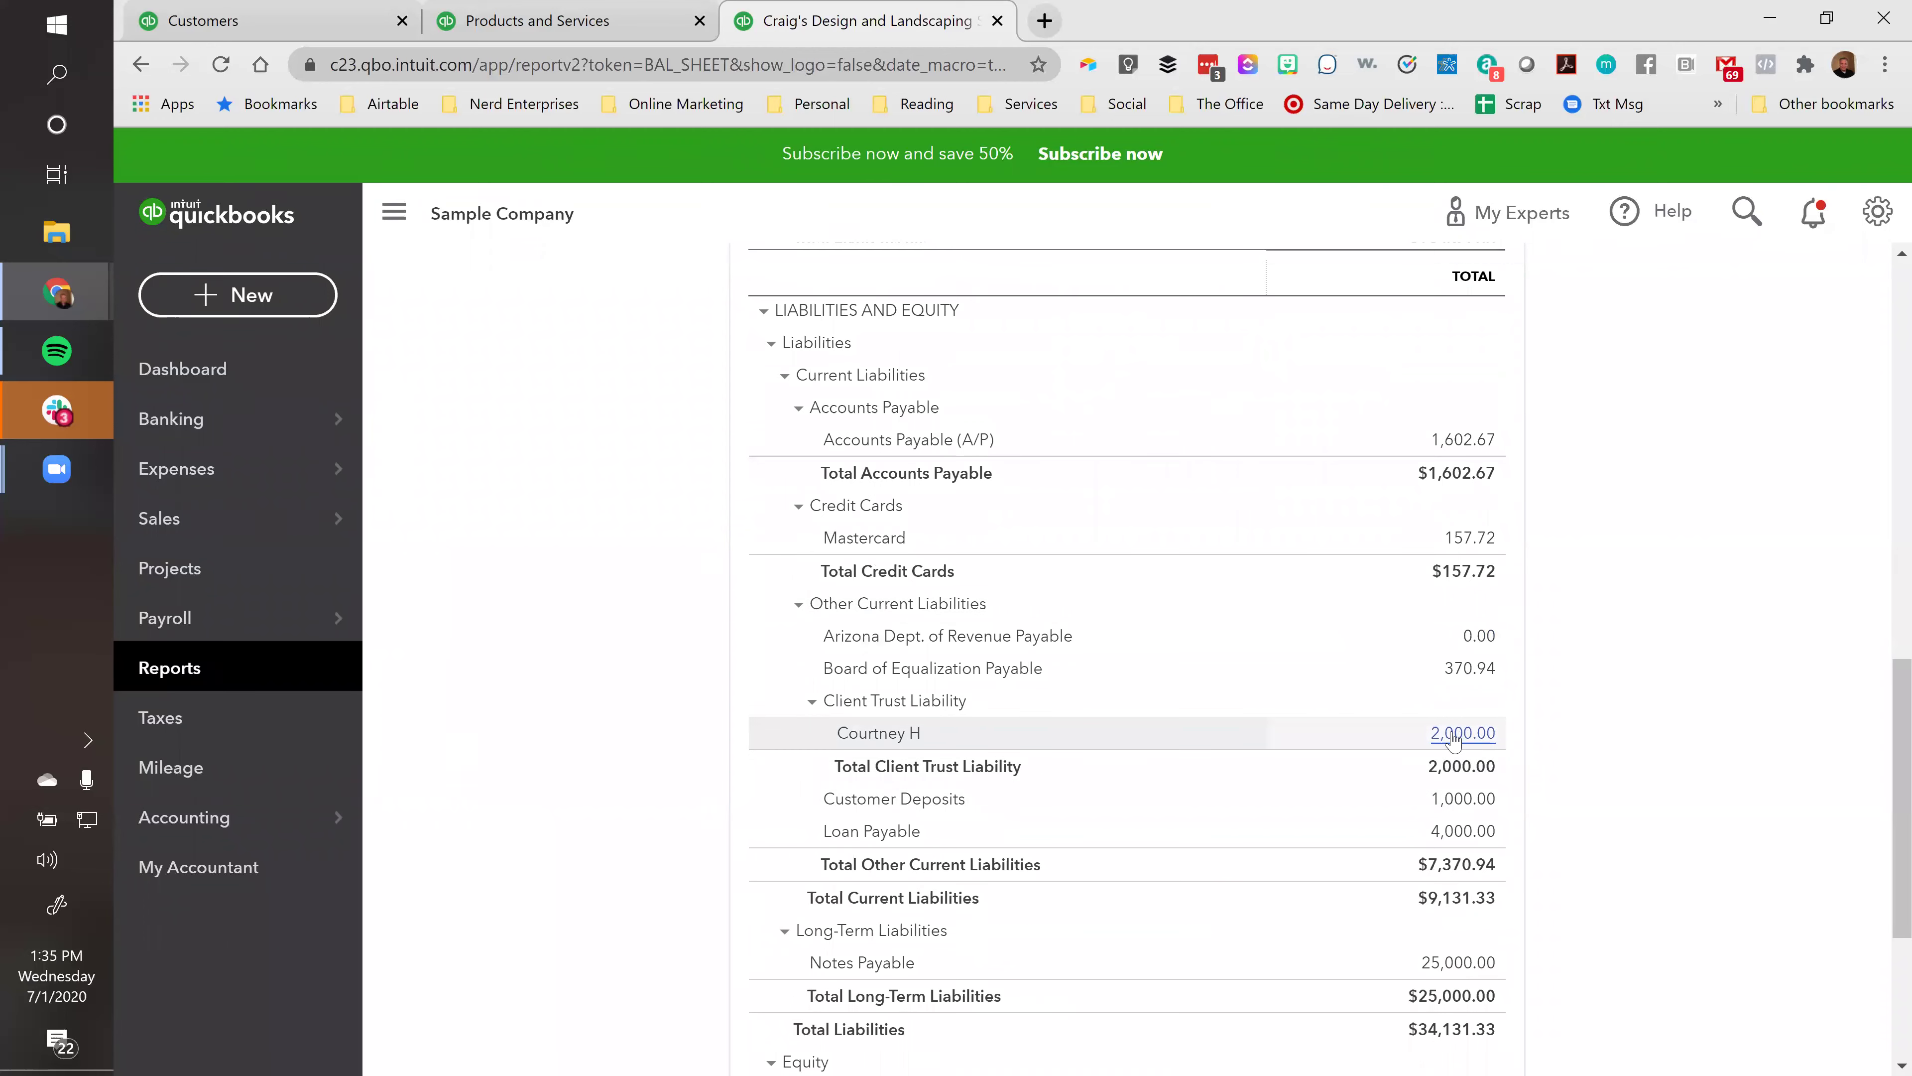
{"action": "scroll", "coordinate": [1630, 733], "scroll_direction": "up", "scroll_amount": 8}
{"action": "scroll", "coordinate": [1633, 733], "scroll_direction": "up", "scroll_amount": 5}
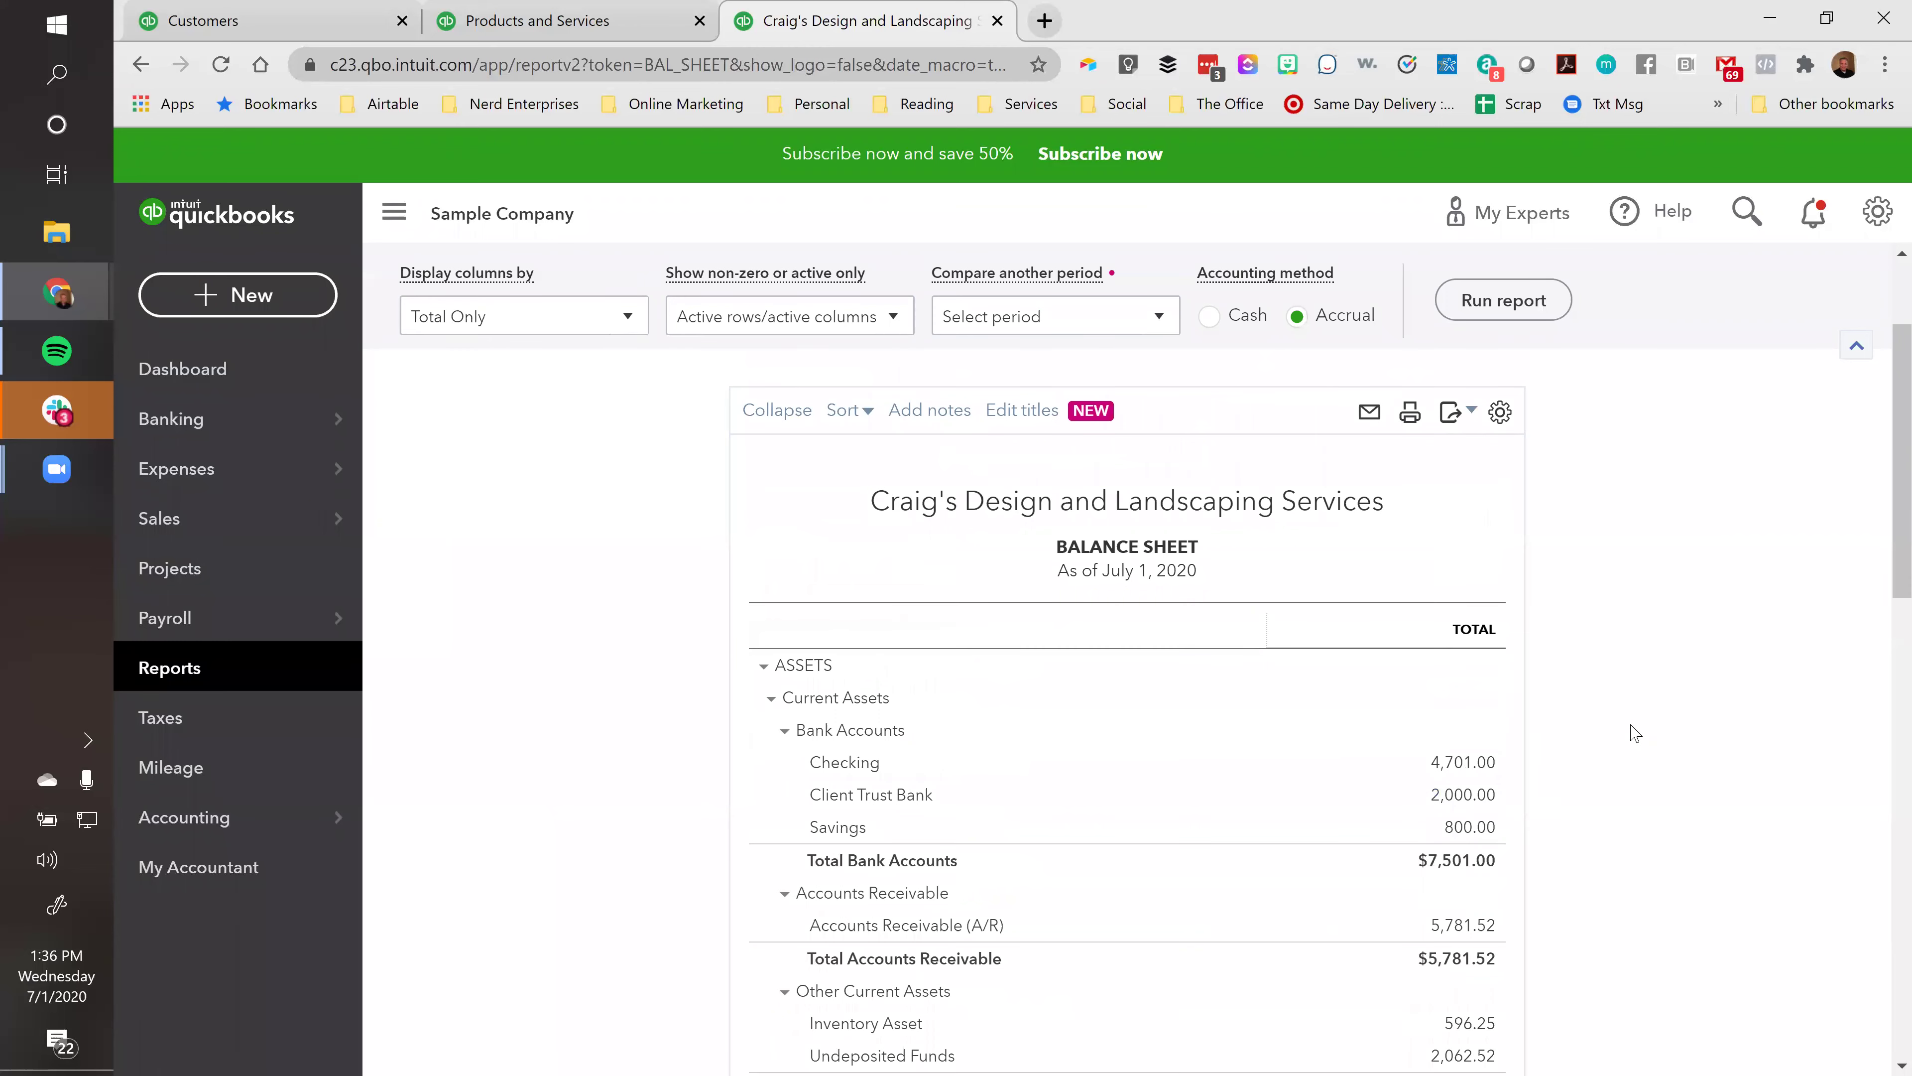
- Receive the client's $500.00 payment against invoice #1042 into Checking and save it
{"action": "left_click", "coordinate": [255, 313]}
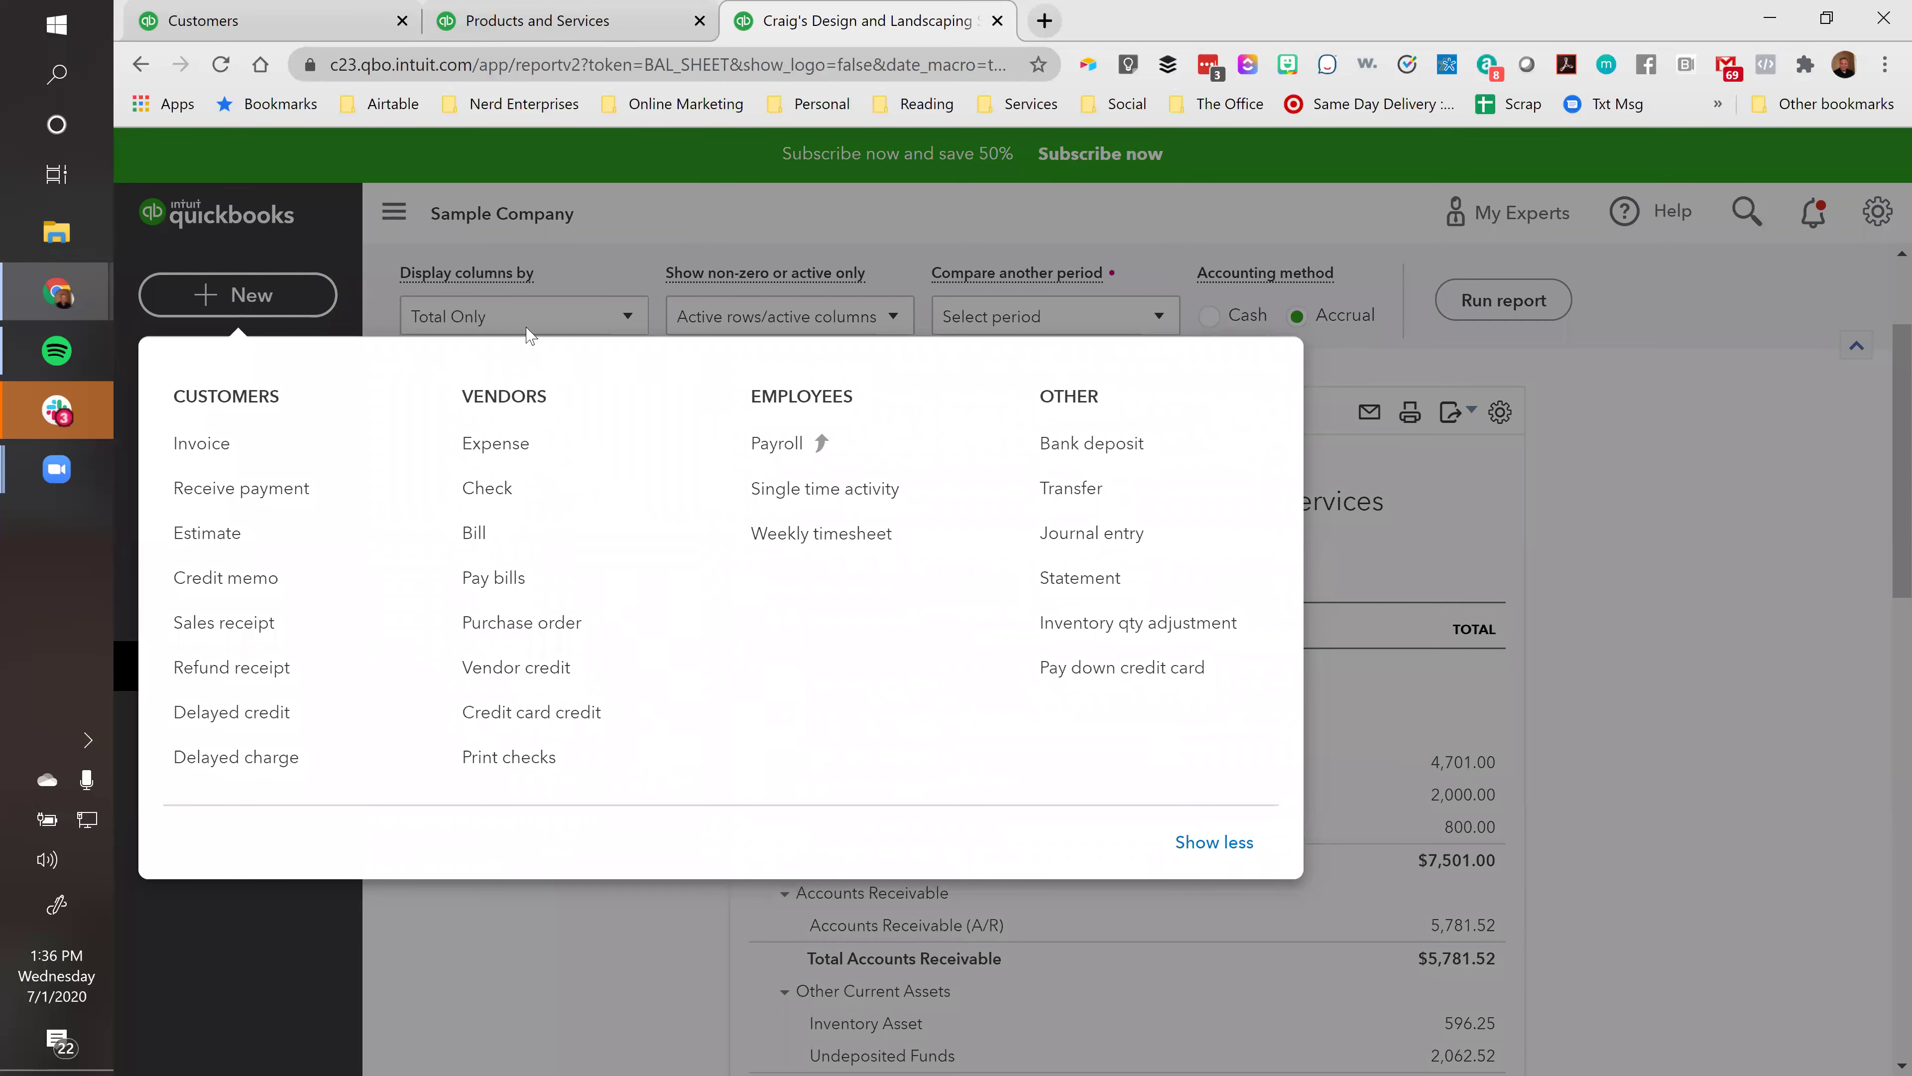
{"action": "left_click", "coordinate": [201, 503]}
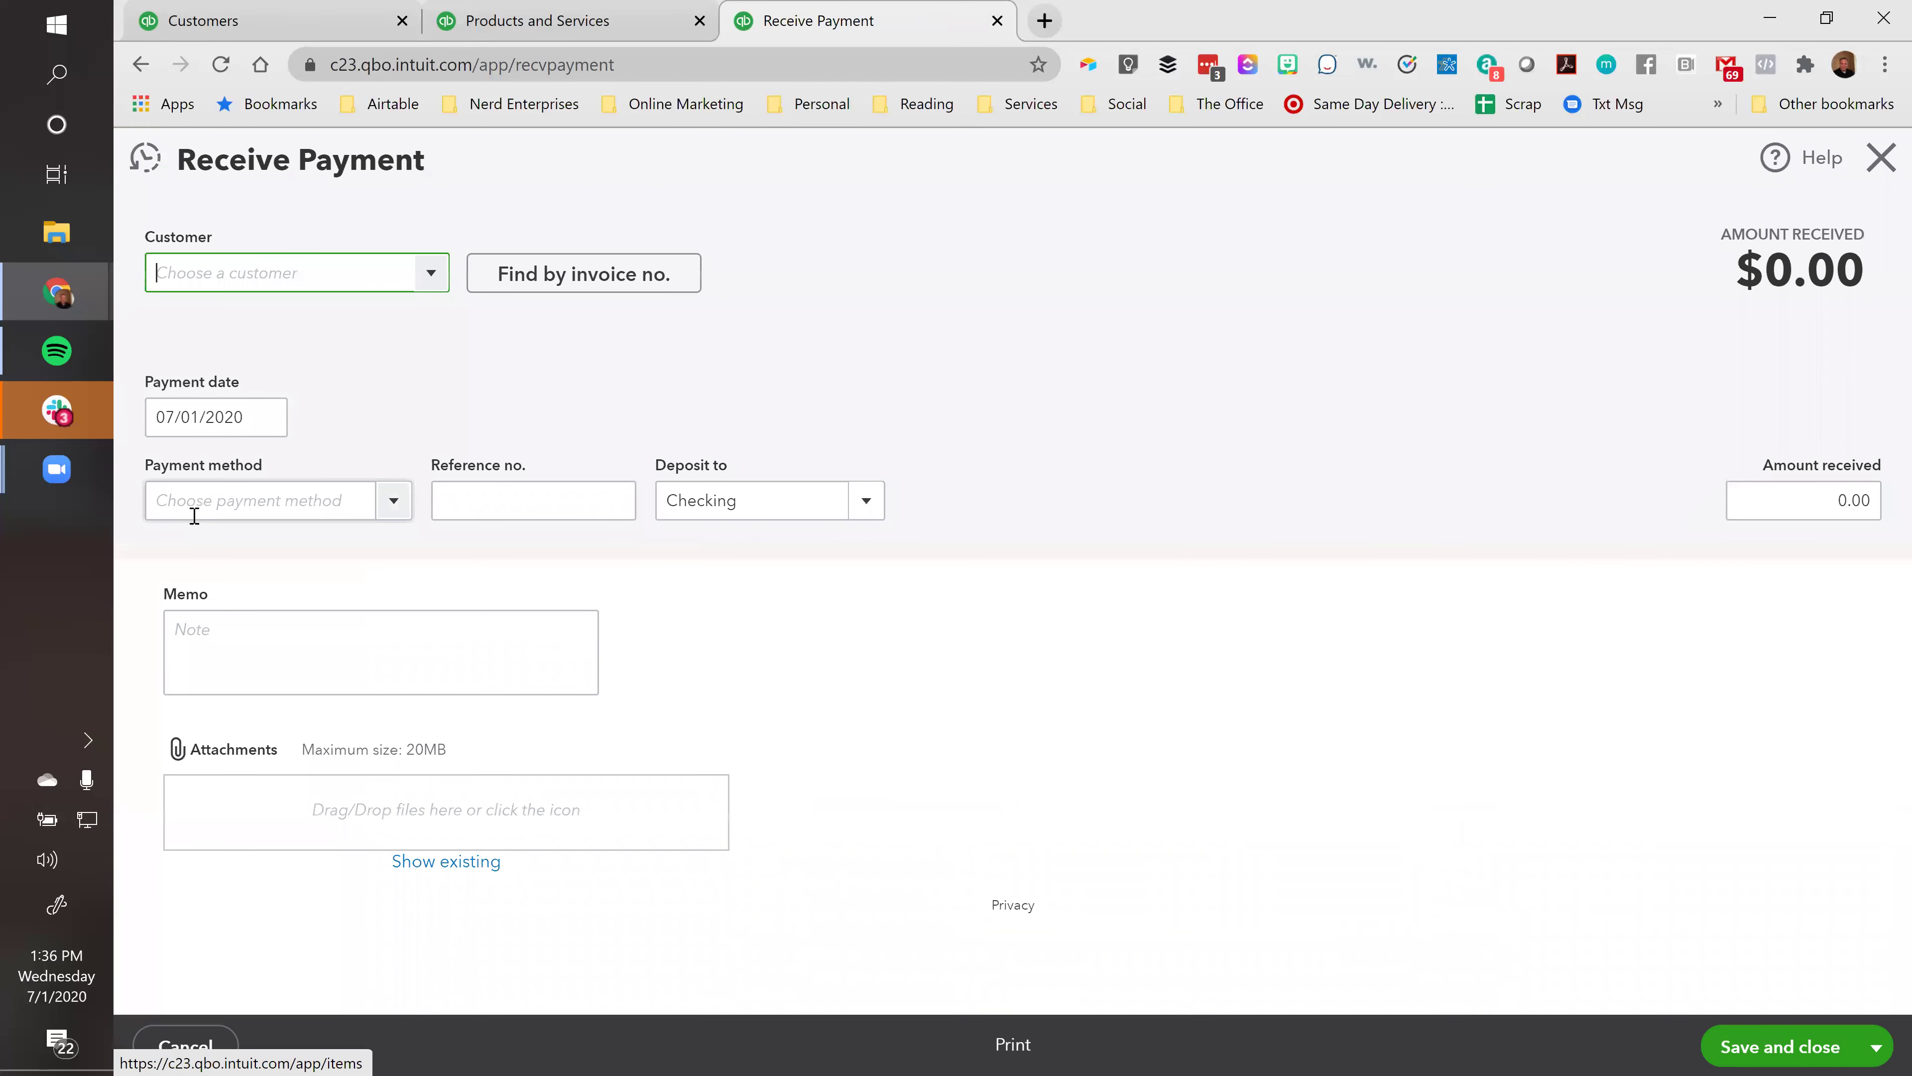
{"action": "left_click", "coordinate": [428, 286]}
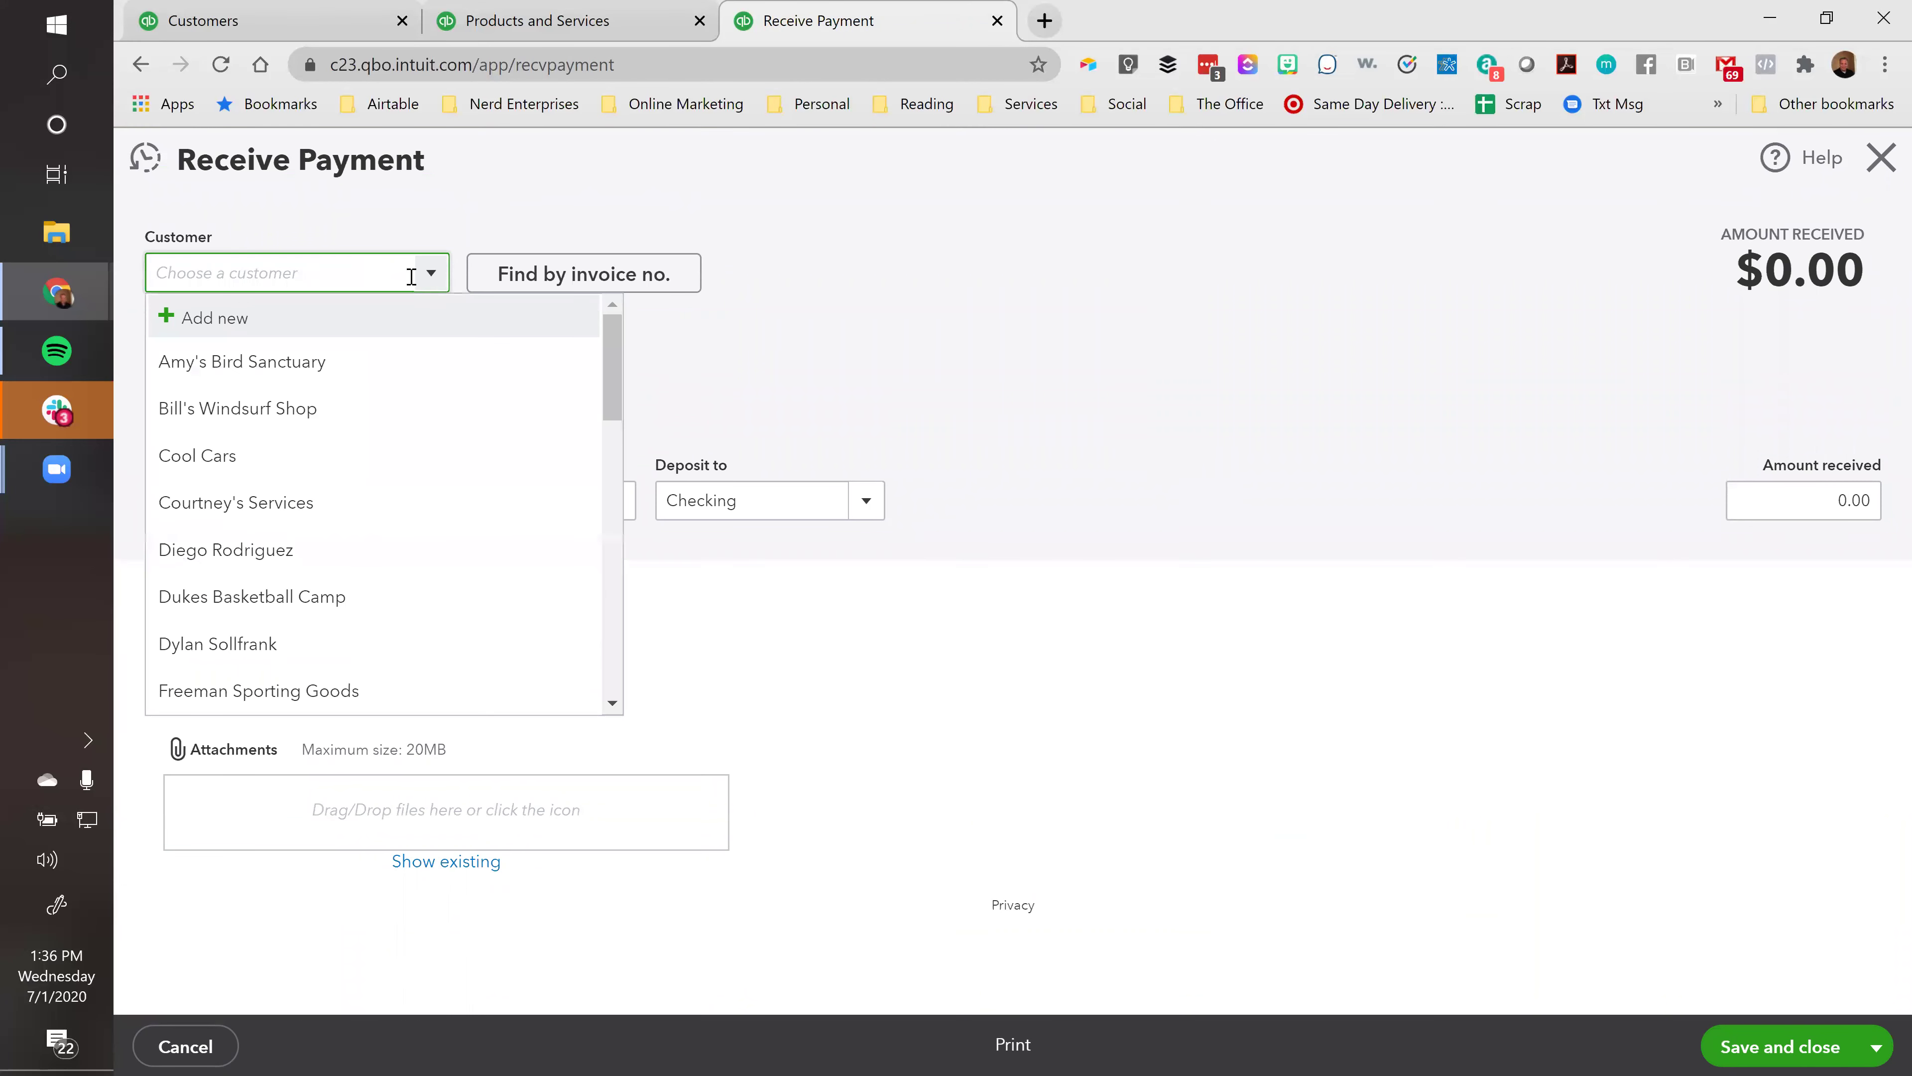
{"action": "type", "text": "Courtney's Services"}
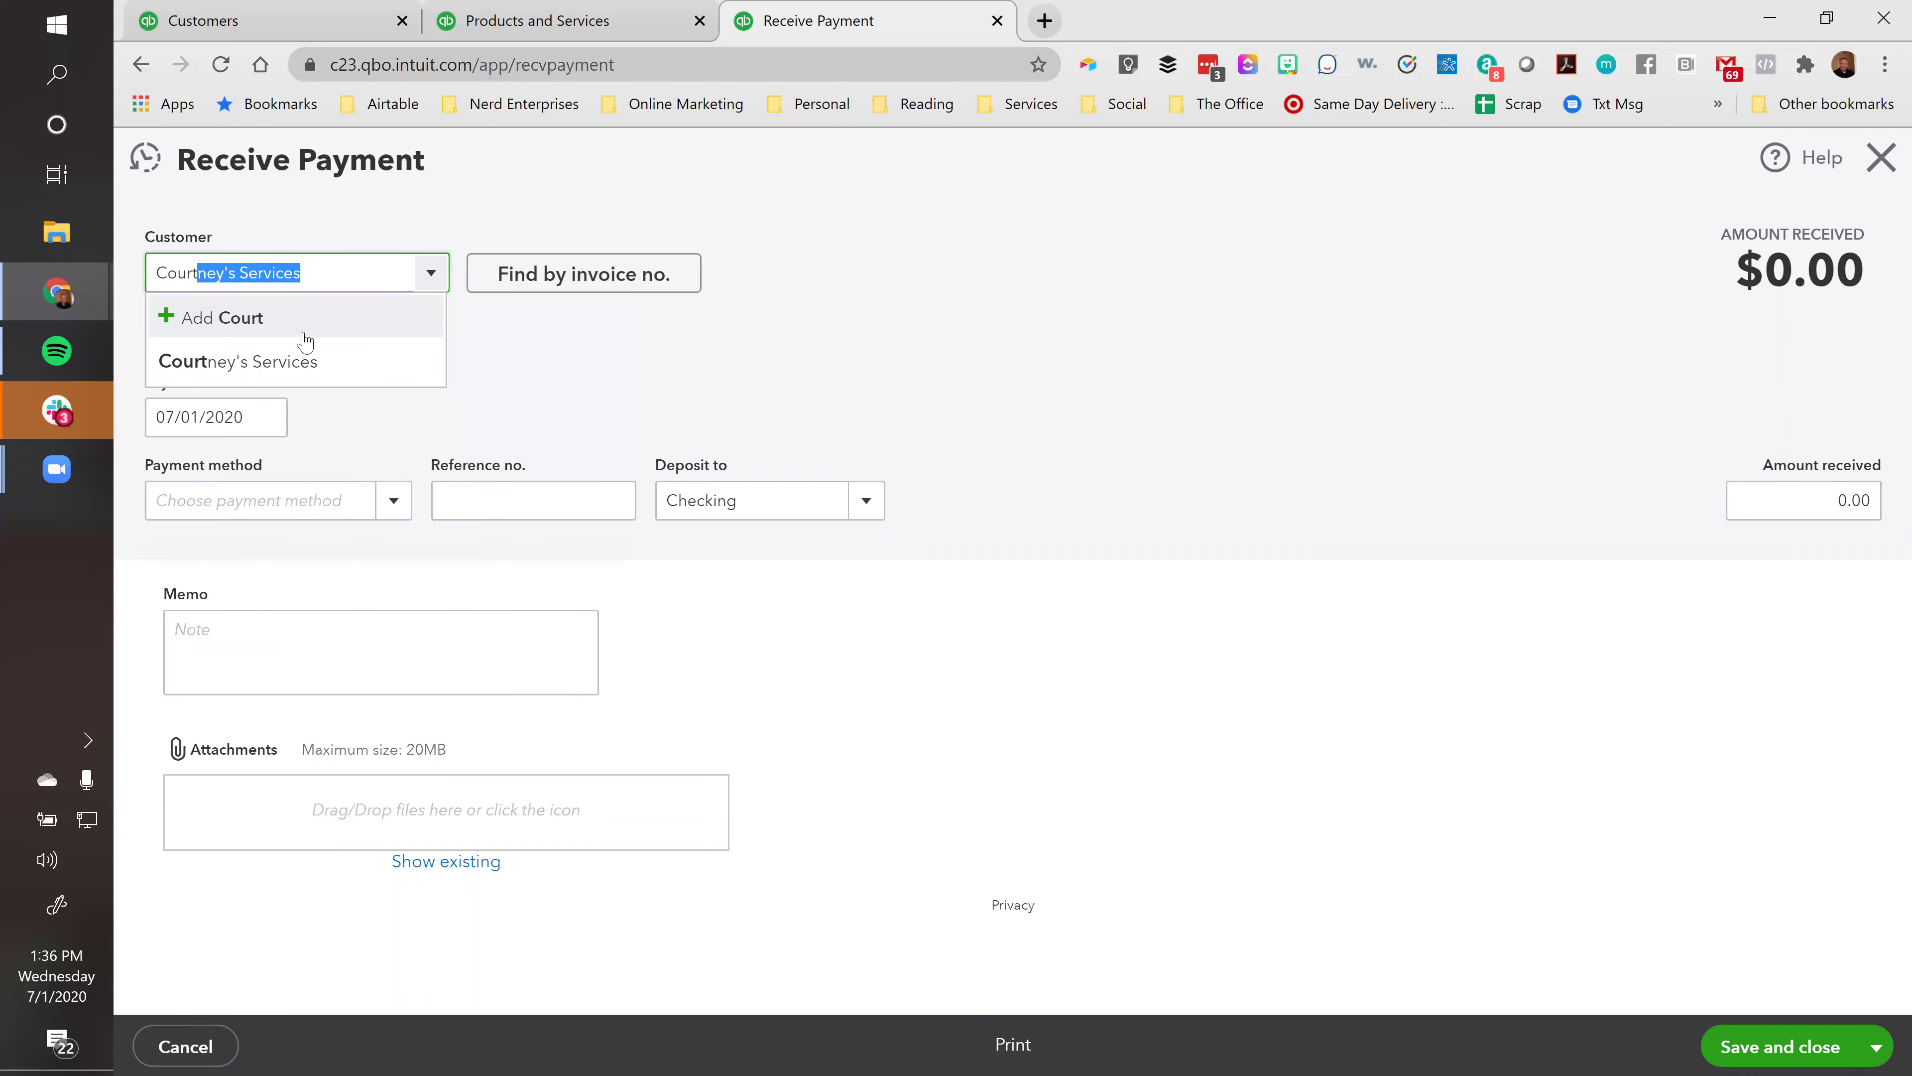
{"action": "left_click", "coordinate": [302, 354]}
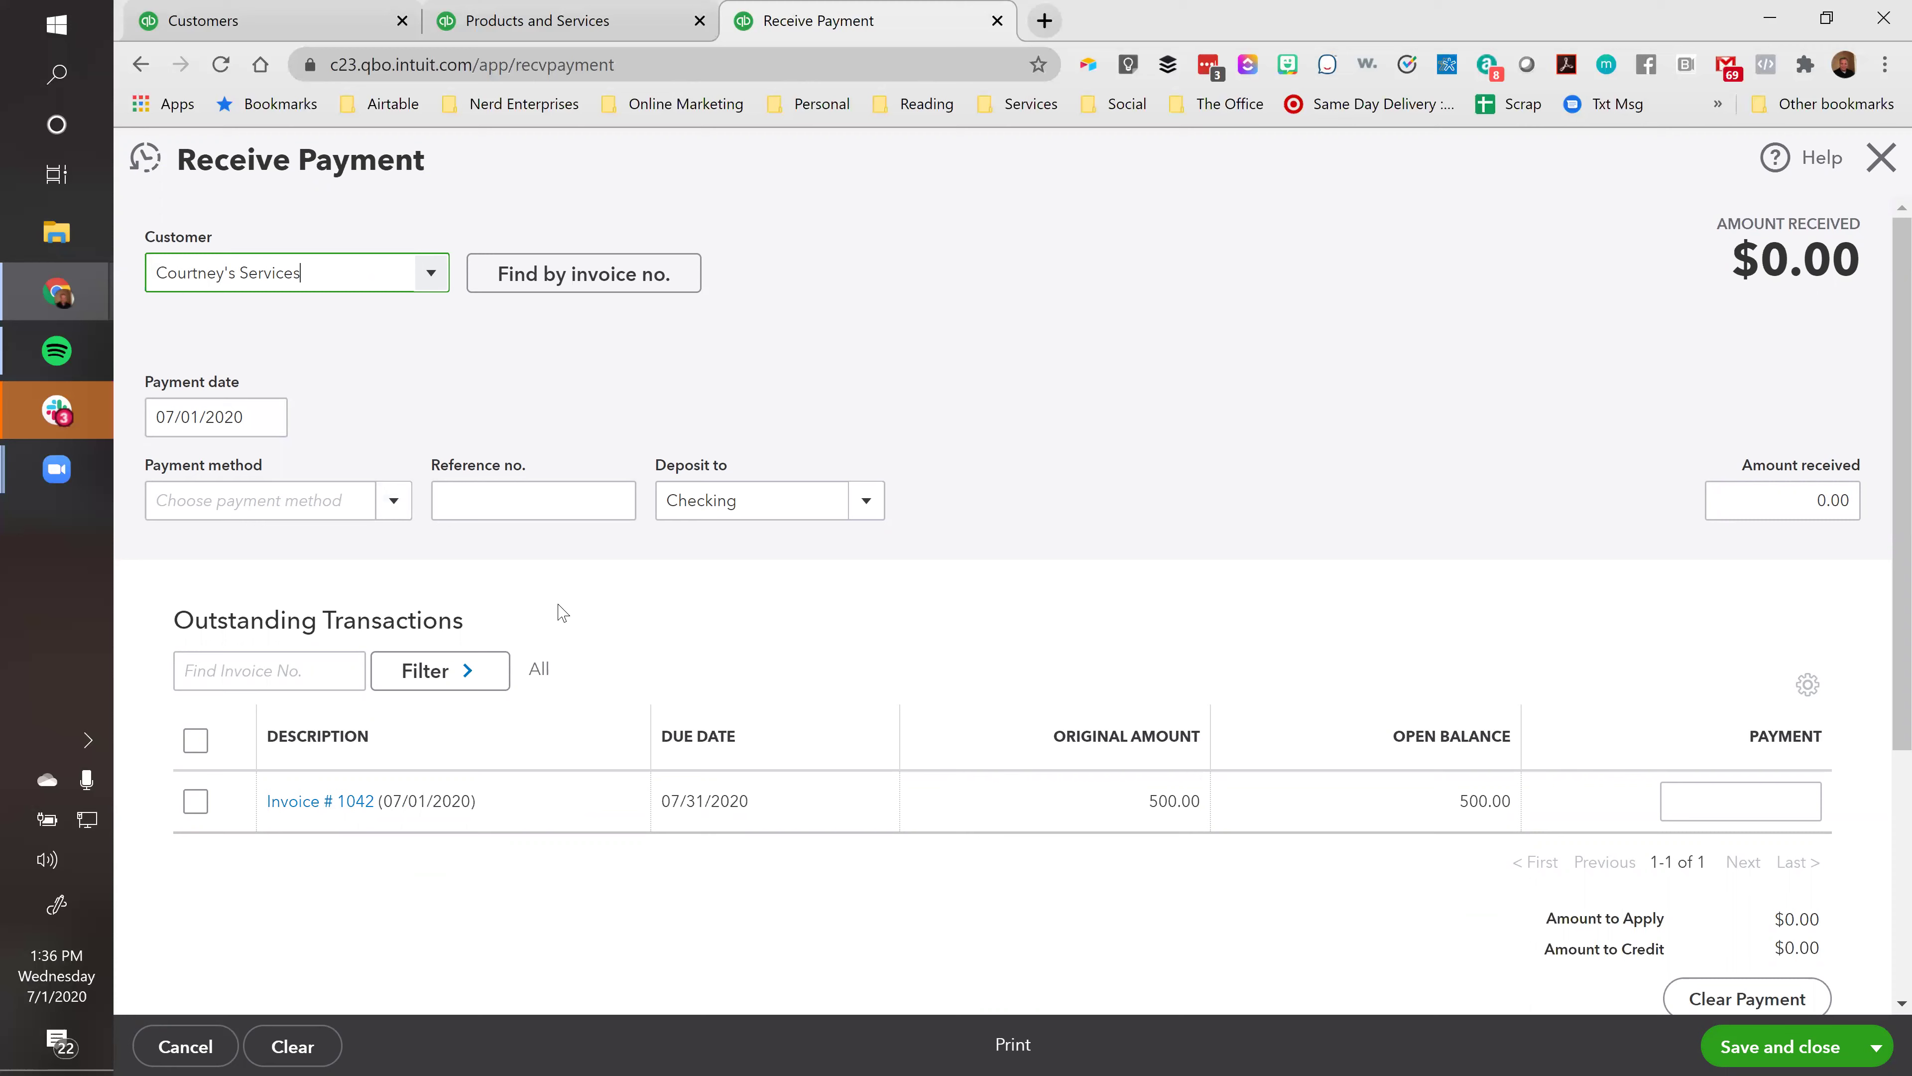
{"action": "left_click", "coordinate": [195, 801]}
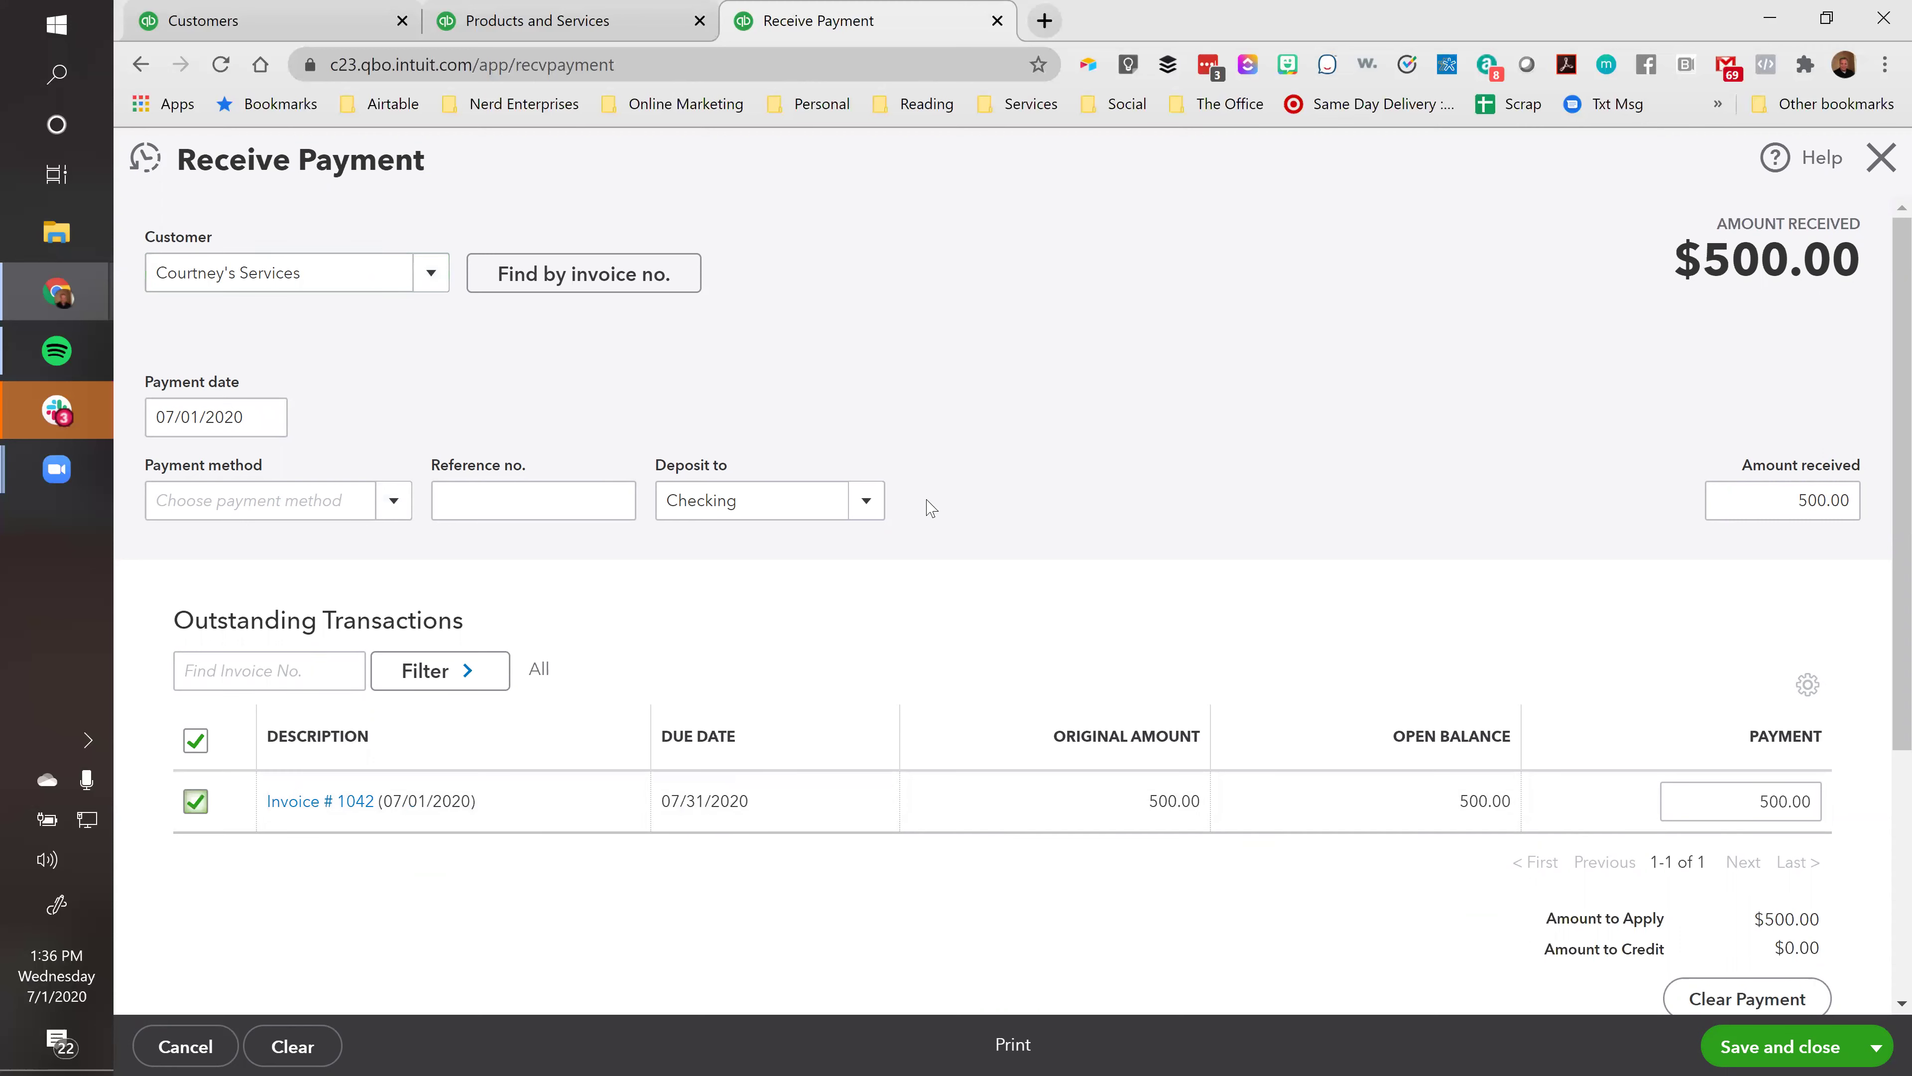
{"action": "left_click", "coordinate": [783, 498]}
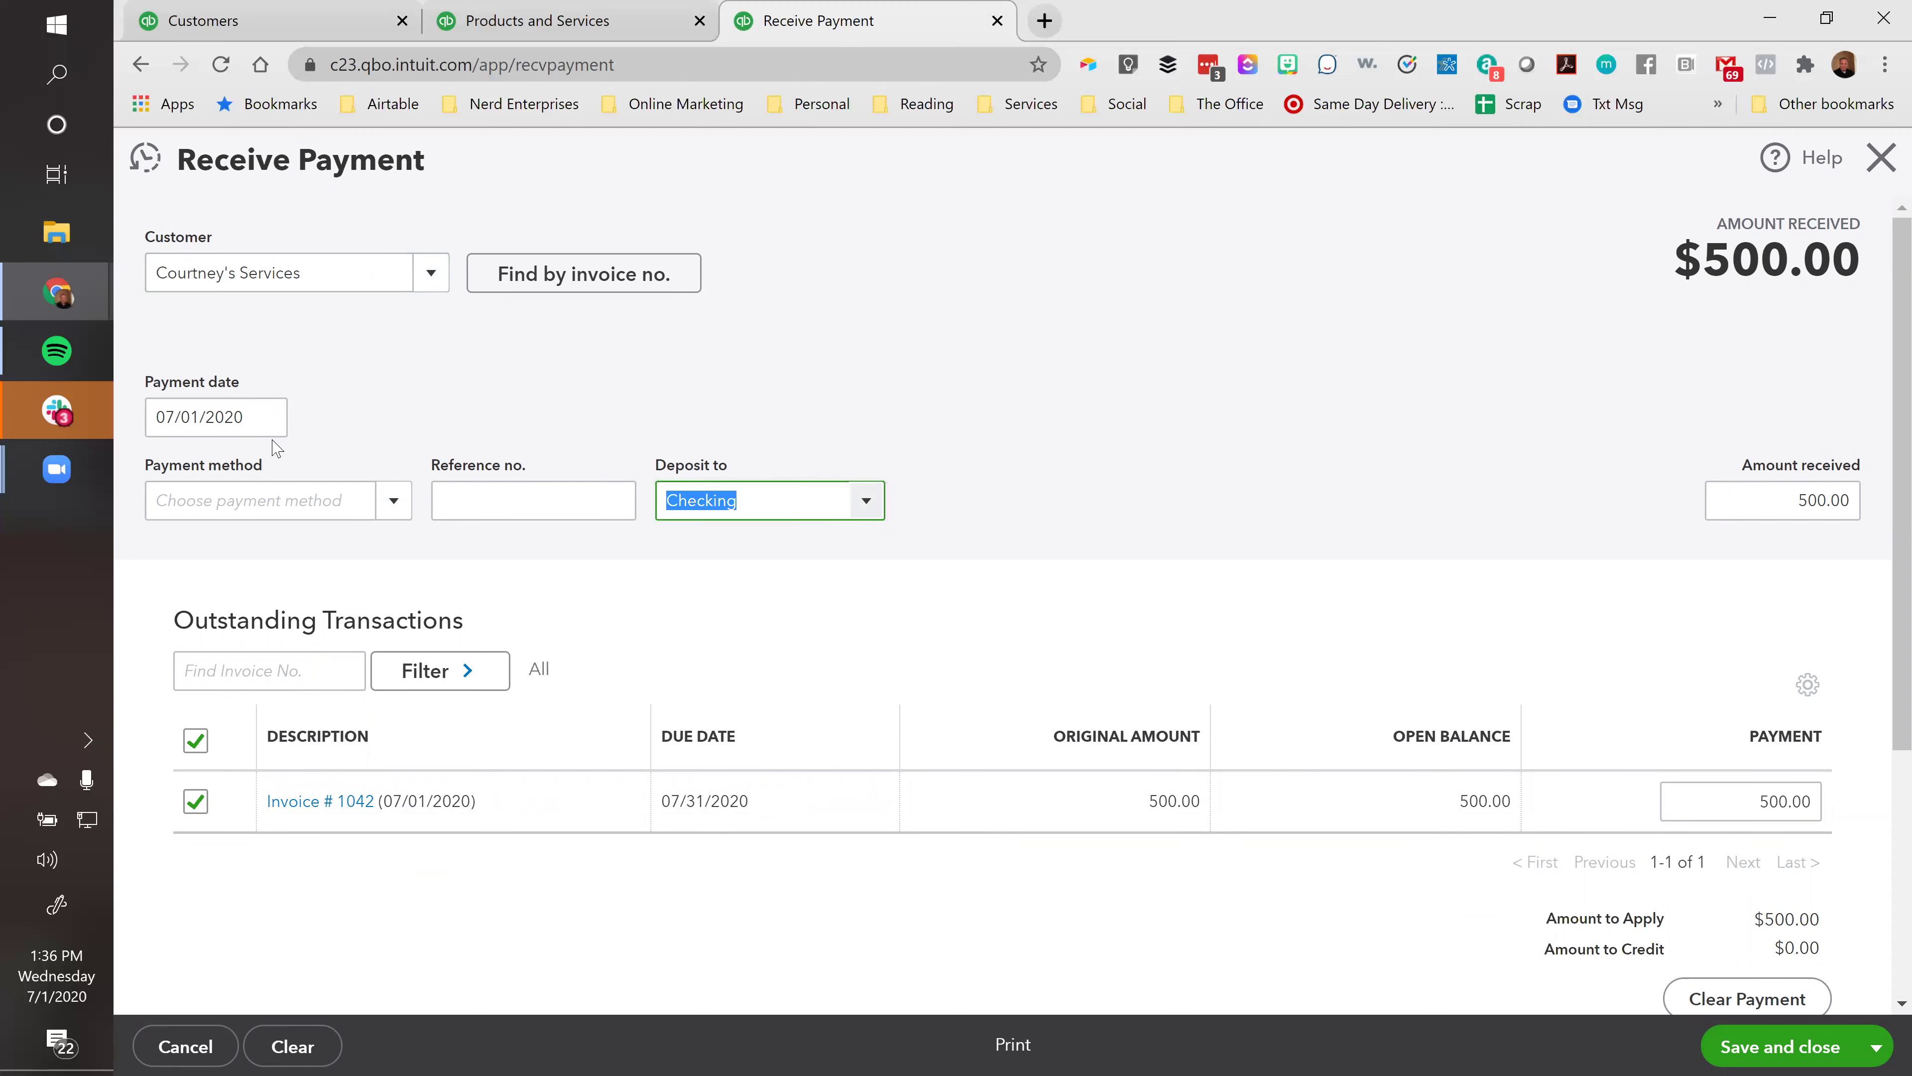
{"action": "left_click", "coordinate": [265, 416]}
{"action": "left_click", "coordinate": [263, 418]}
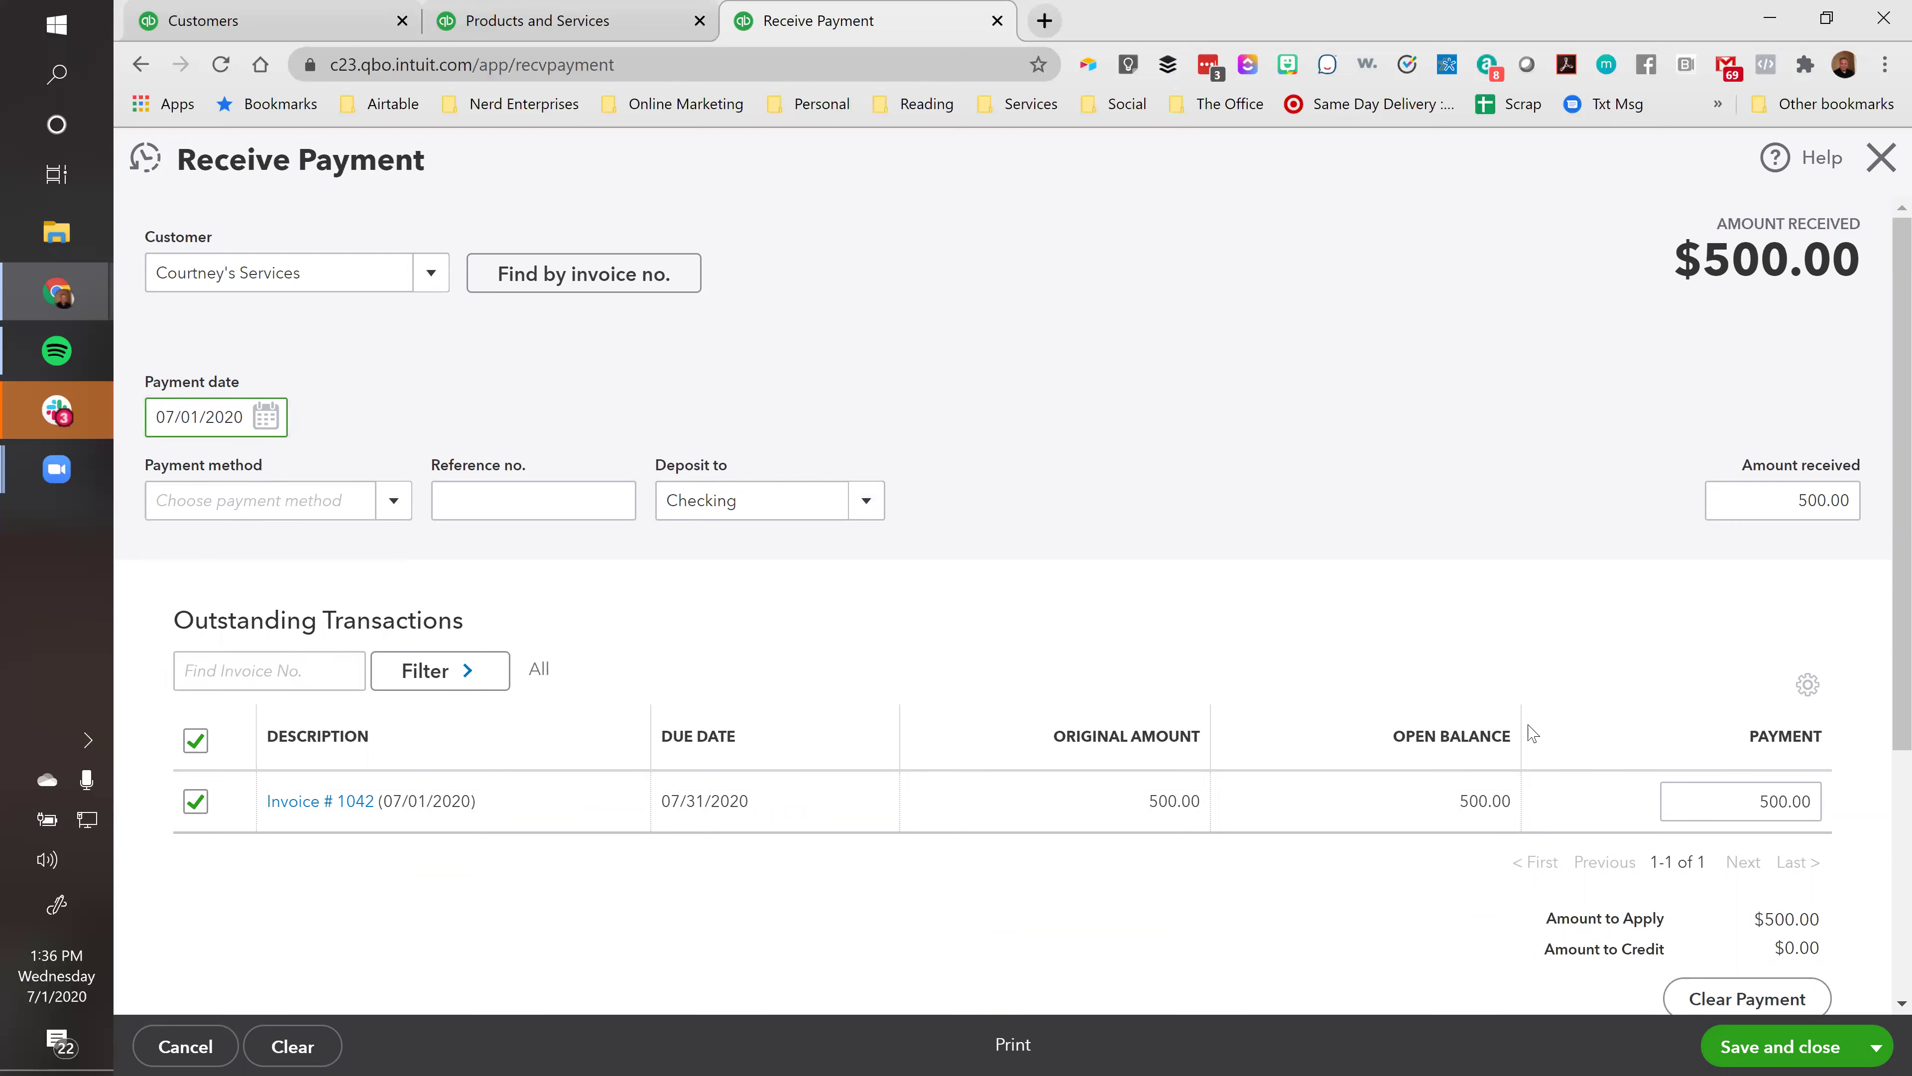
{"action": "left_click", "coordinate": [1733, 1049]}
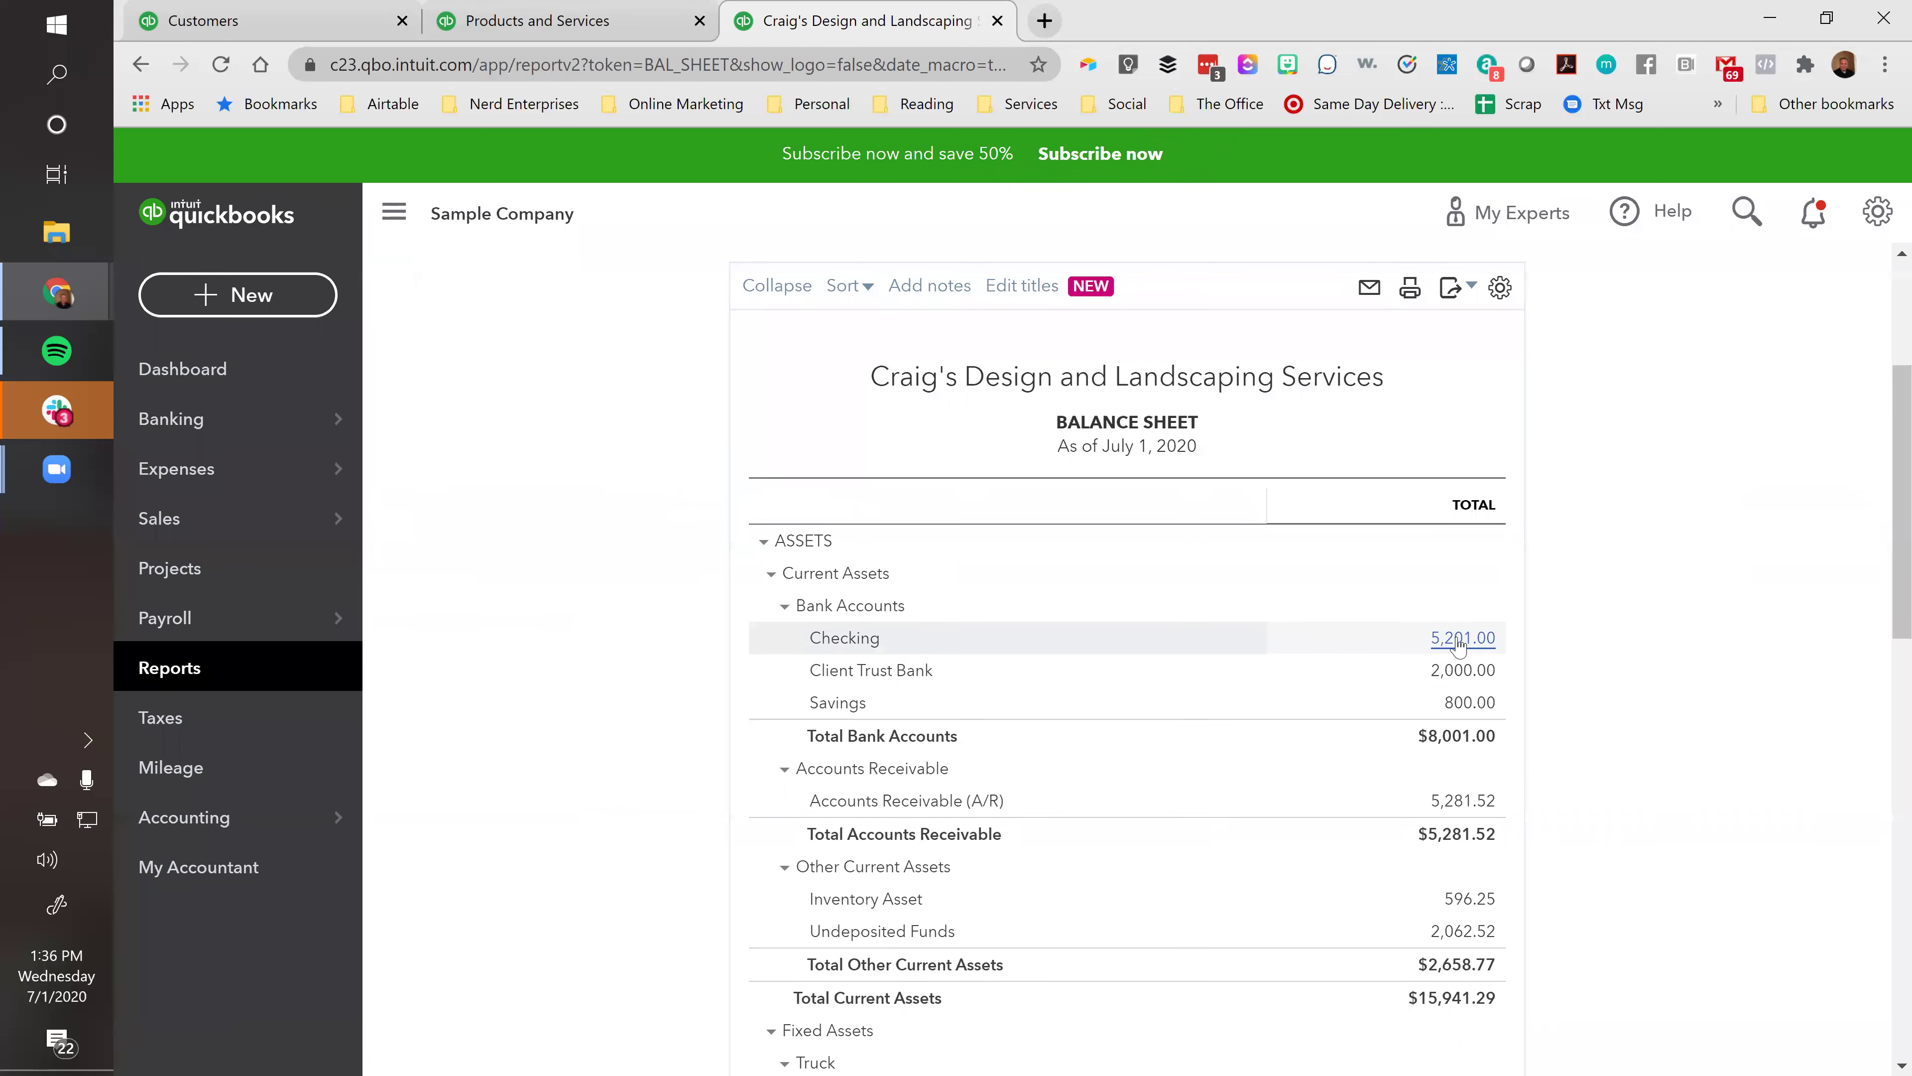
- Start a new check from Client Trust Bank for 500.00, charged to the client's Client Trust Liability sub-account
{"action": "left_click", "coordinate": [251, 300]}
{"action": "left_click", "coordinate": [486, 490]}
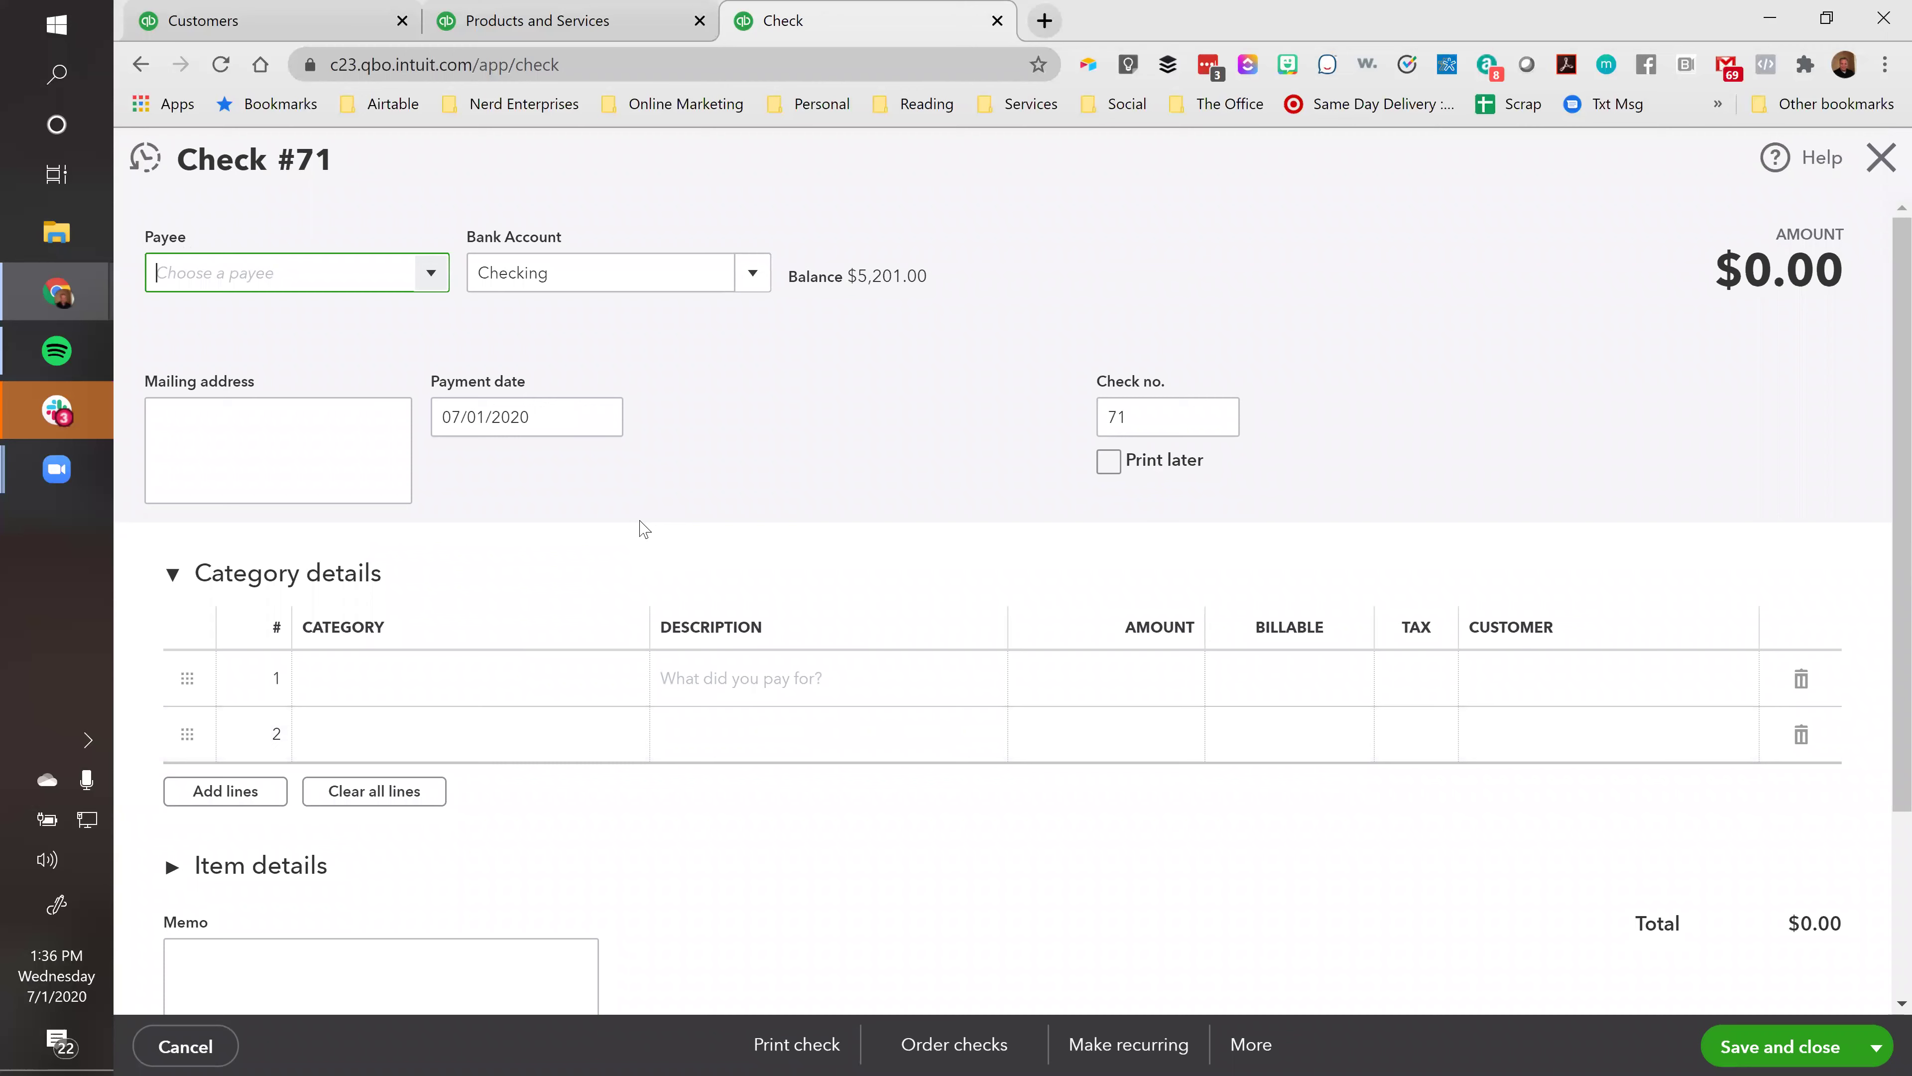
{"action": "left_click", "coordinate": [566, 674]}
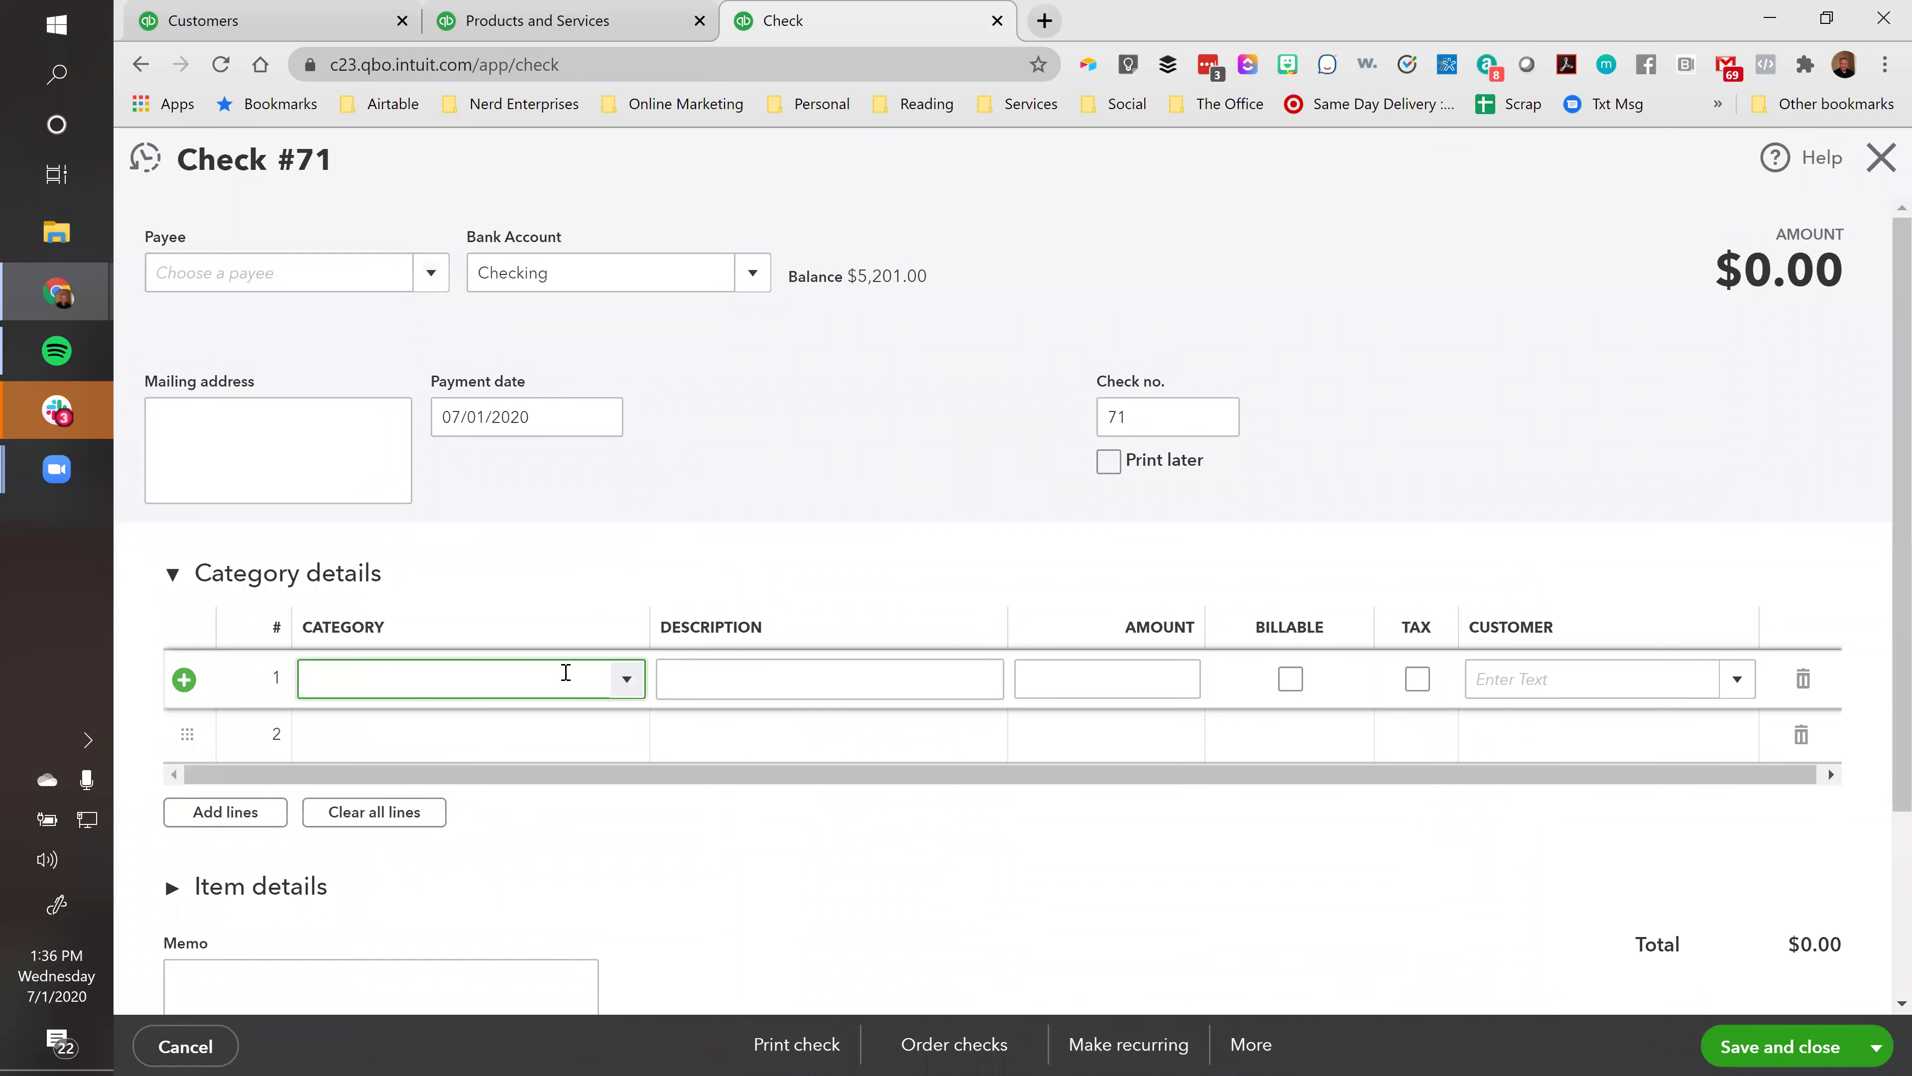
{"action": "type", "text": "court"}
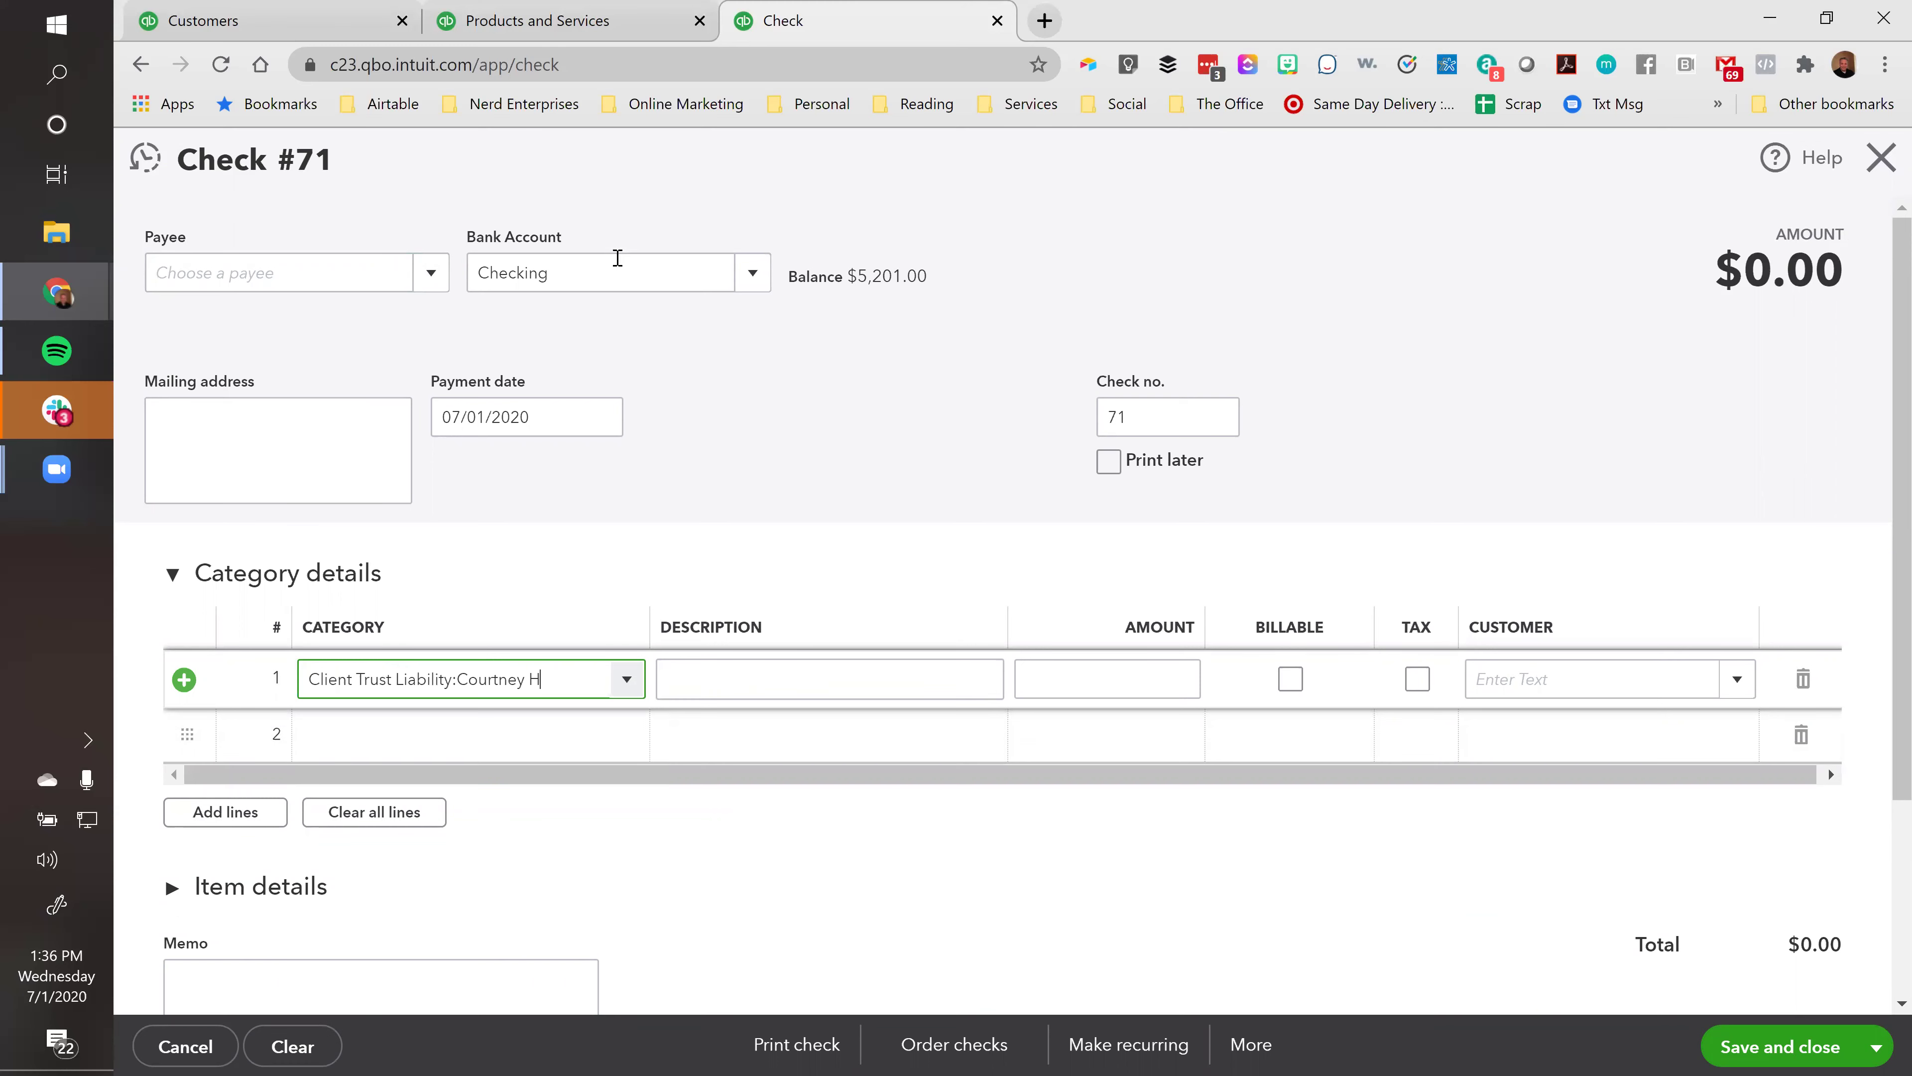
{"action": "left_click", "coordinate": [751, 273]}
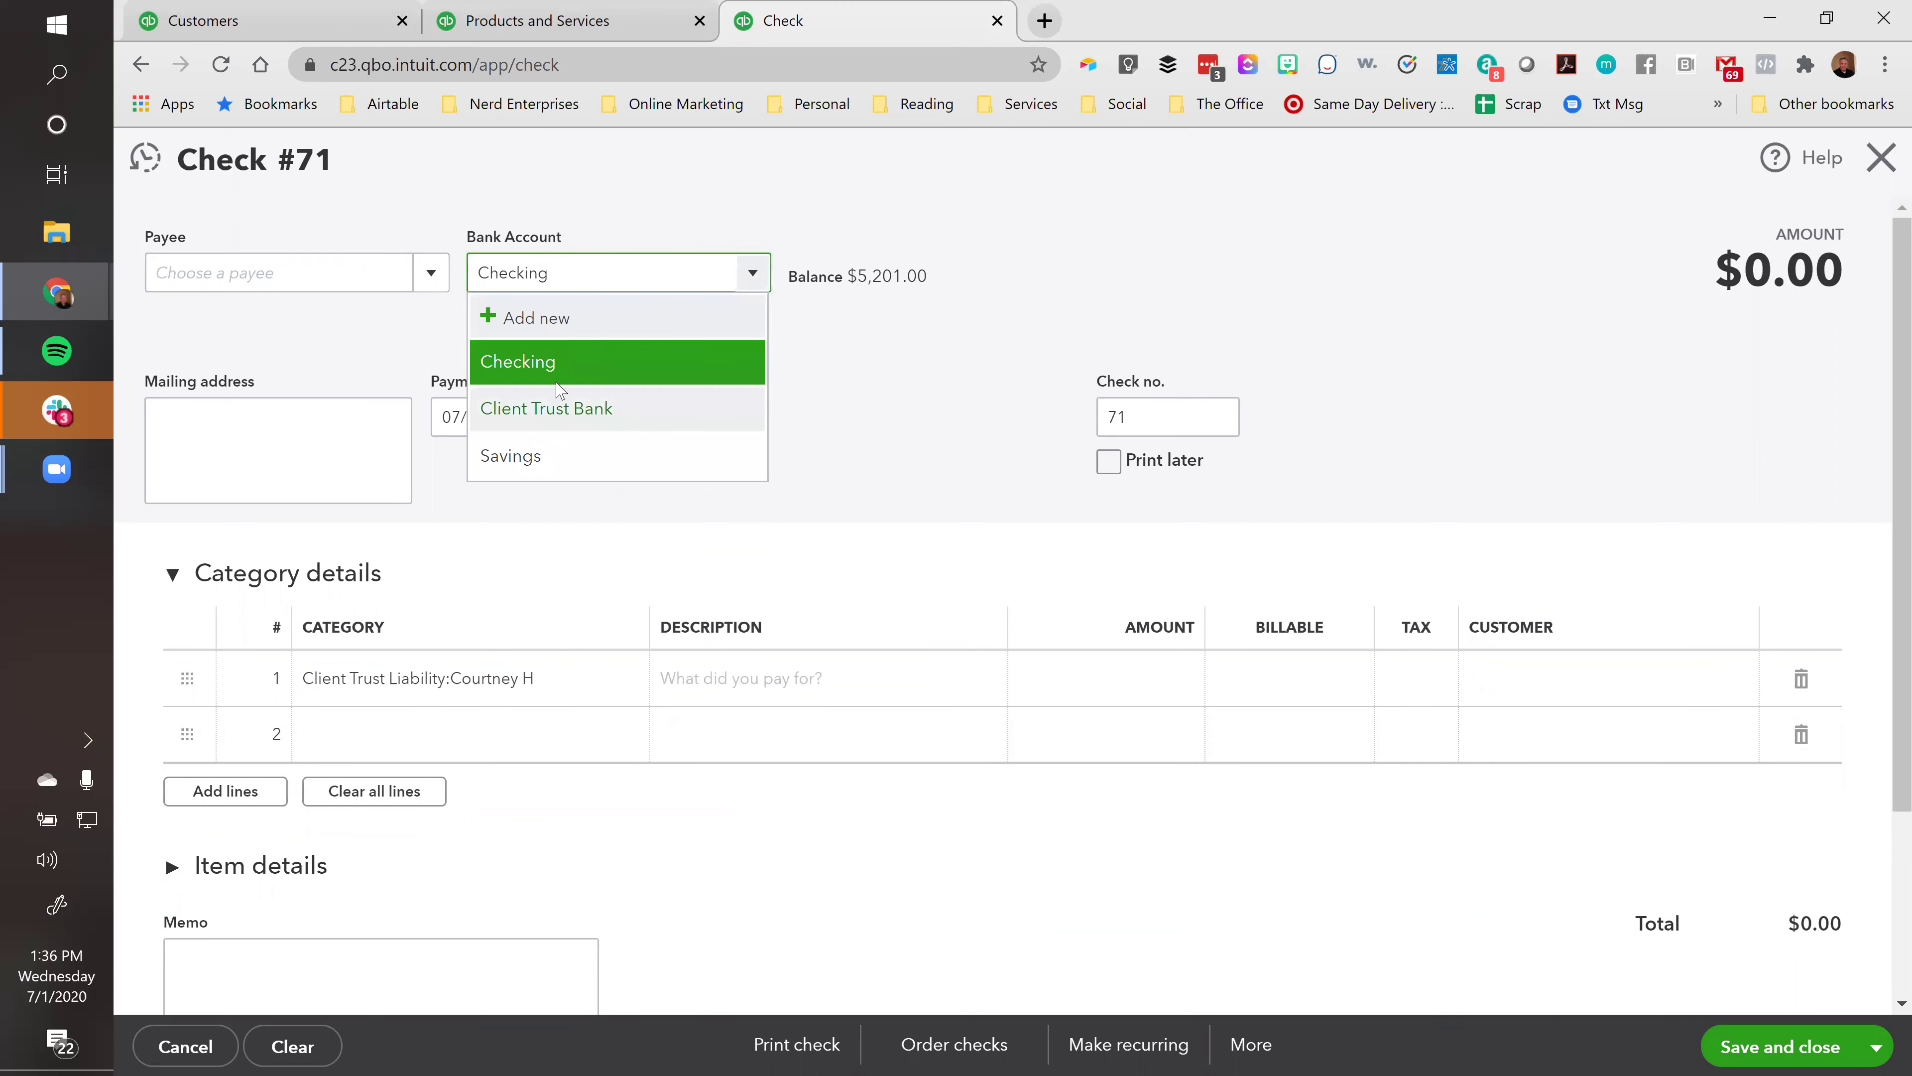
{"action": "left_click", "coordinate": [561, 407]}
{"action": "left_click", "coordinate": [520, 679]}
{"action": "left_click", "coordinate": [1186, 675]}
{"action": "type", "text": "500"}
{"action": "key", "text": "Tab"}
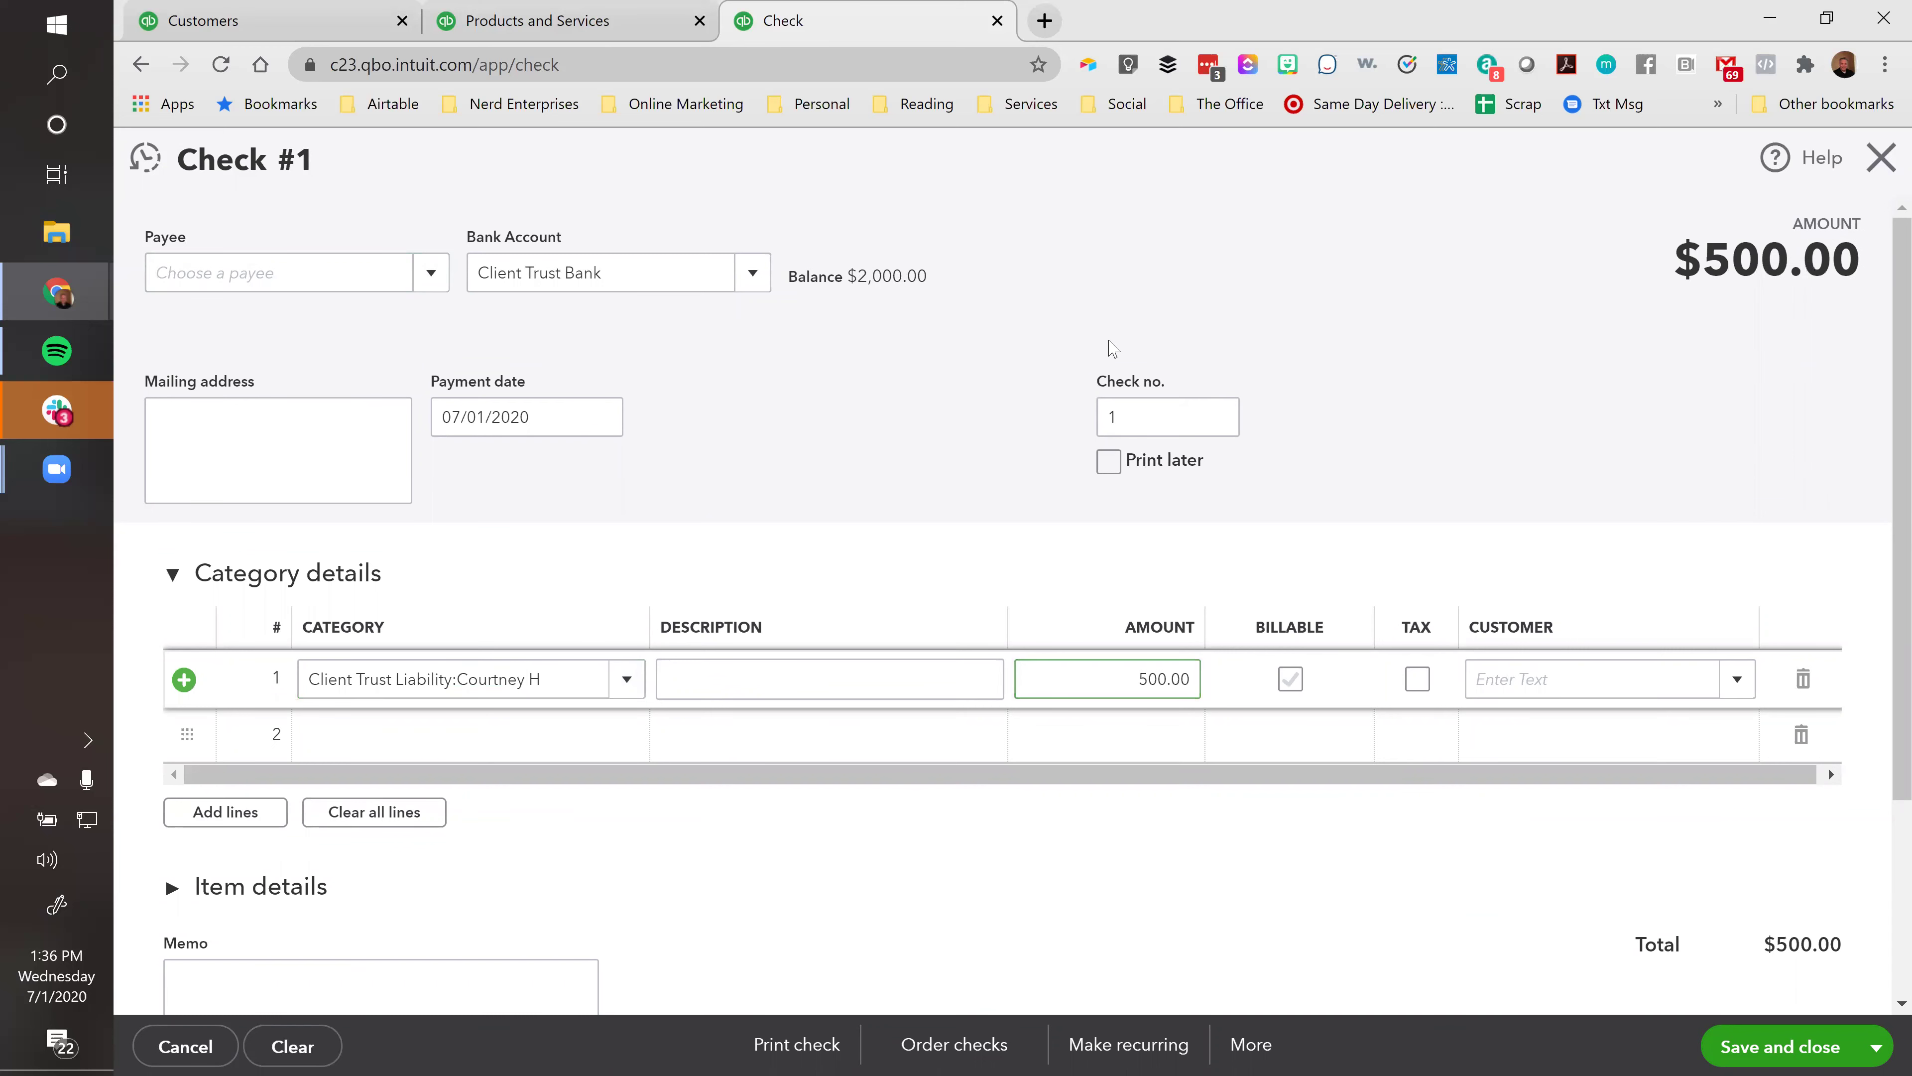
- Describe the line as attorney fees for the client's case, pick the client as payee, and save
{"action": "left_click", "coordinate": [828, 672]}
{"action": "type", "text": "Att"}
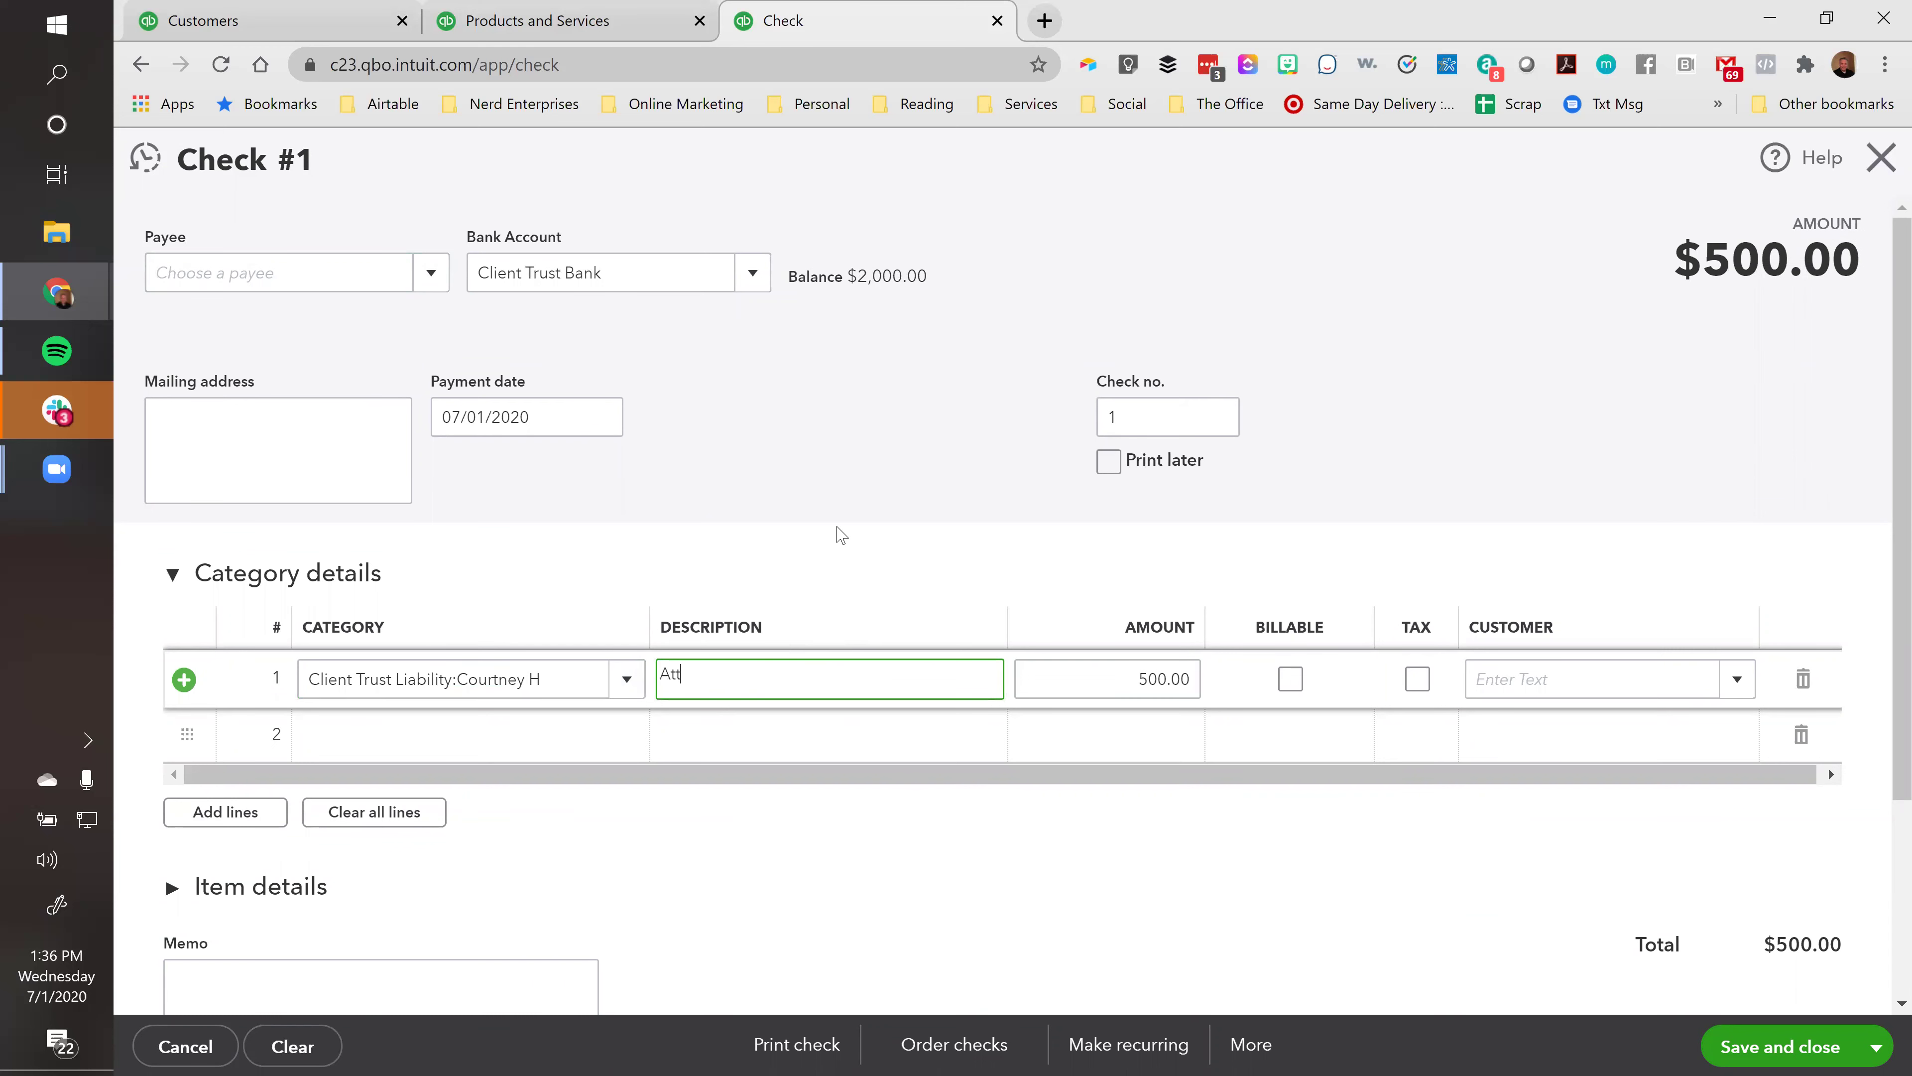
{"action": "type", "text": "orney Fees "}
{"action": "type", "text": "four Court"}
{"action": "type", "text": "net"}
{"action": "type", "text": " Vs. Greg"}
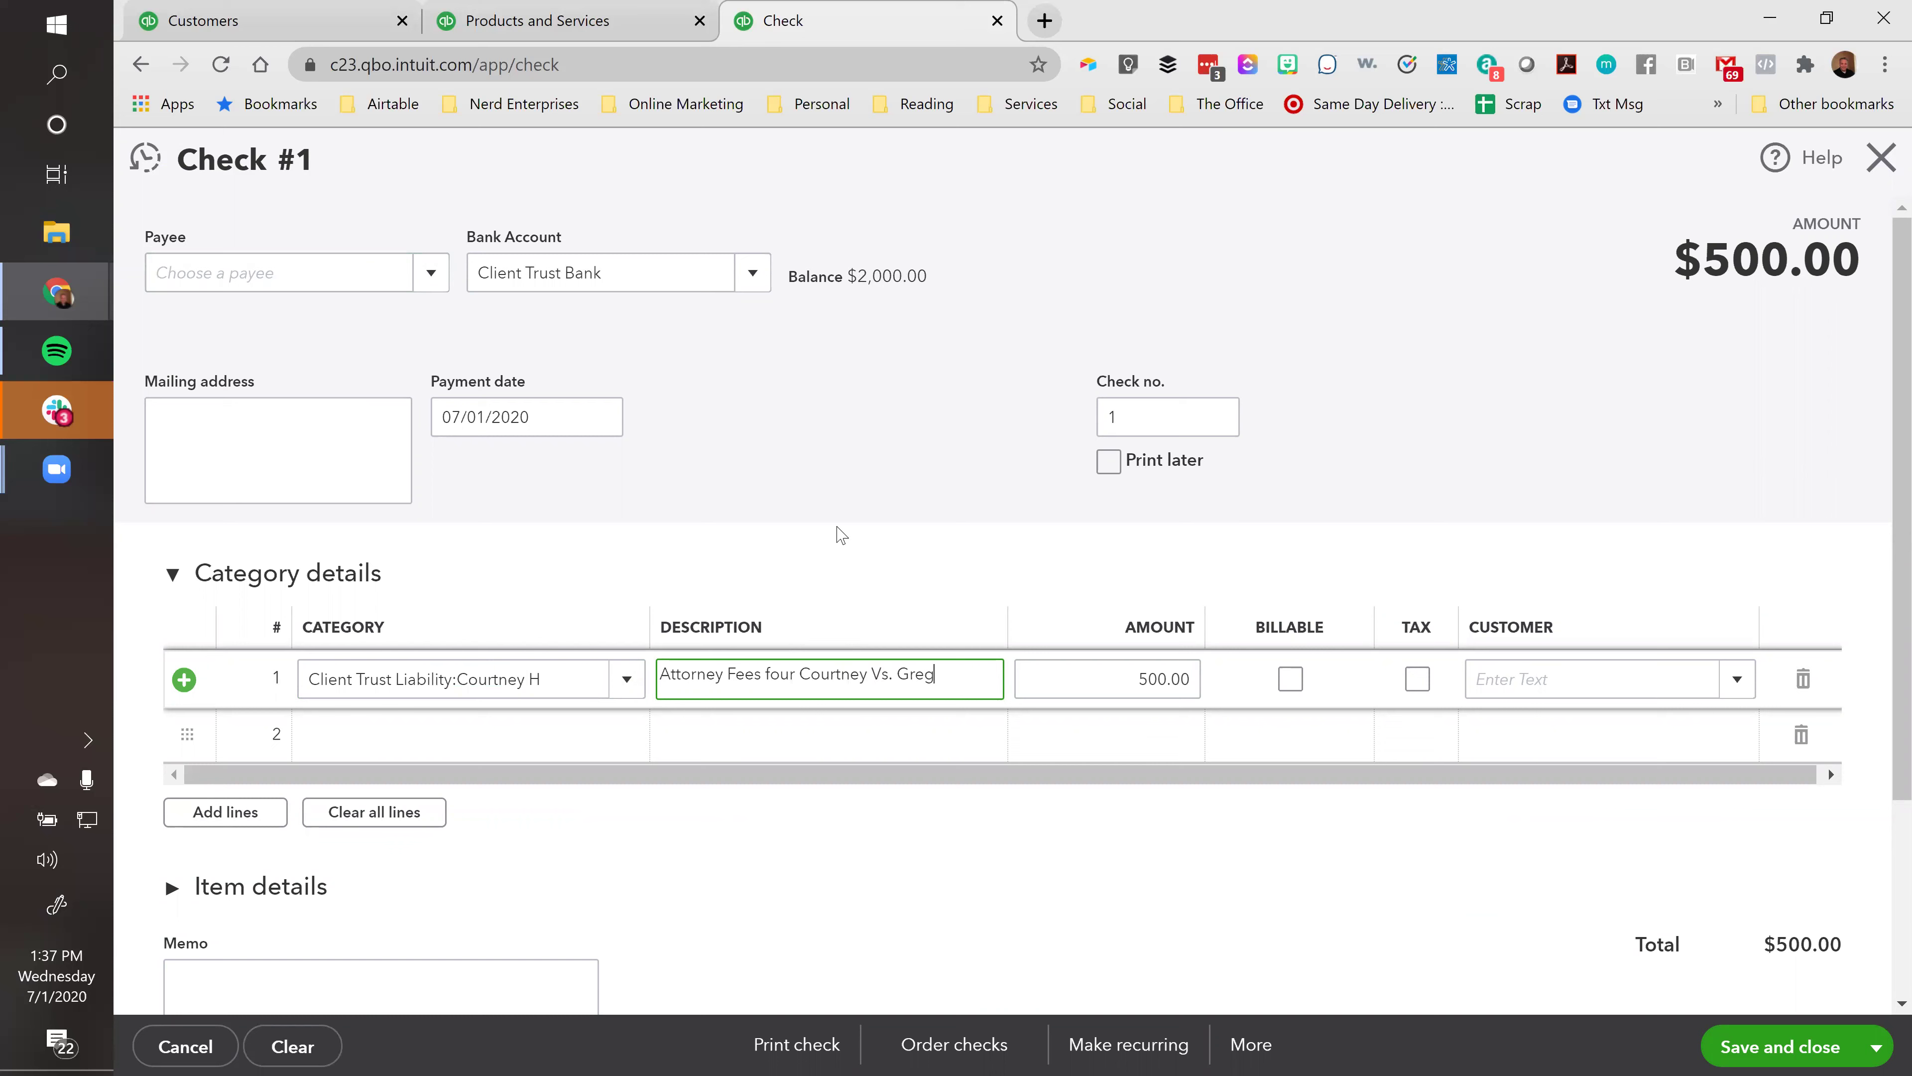
{"action": "left_click", "coordinate": [247, 270]}
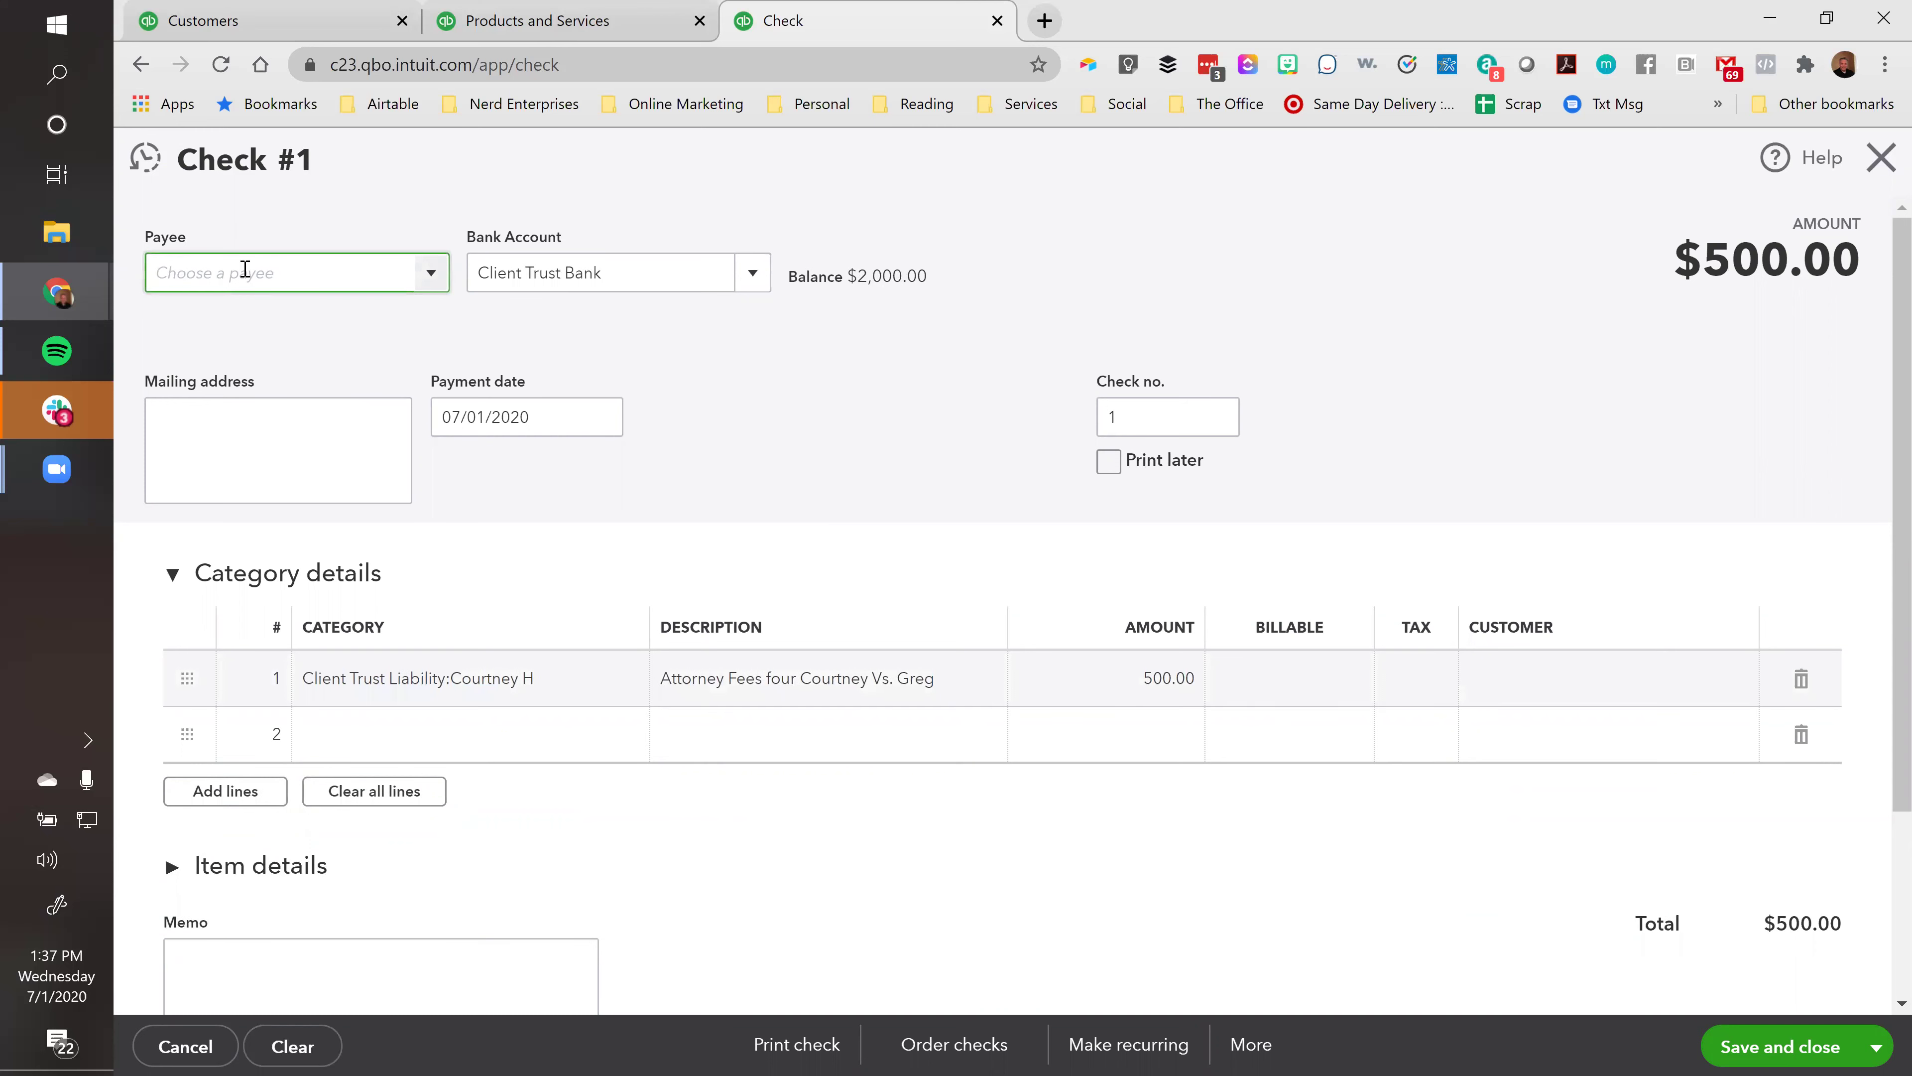
{"action": "type", "text": "Courth"}
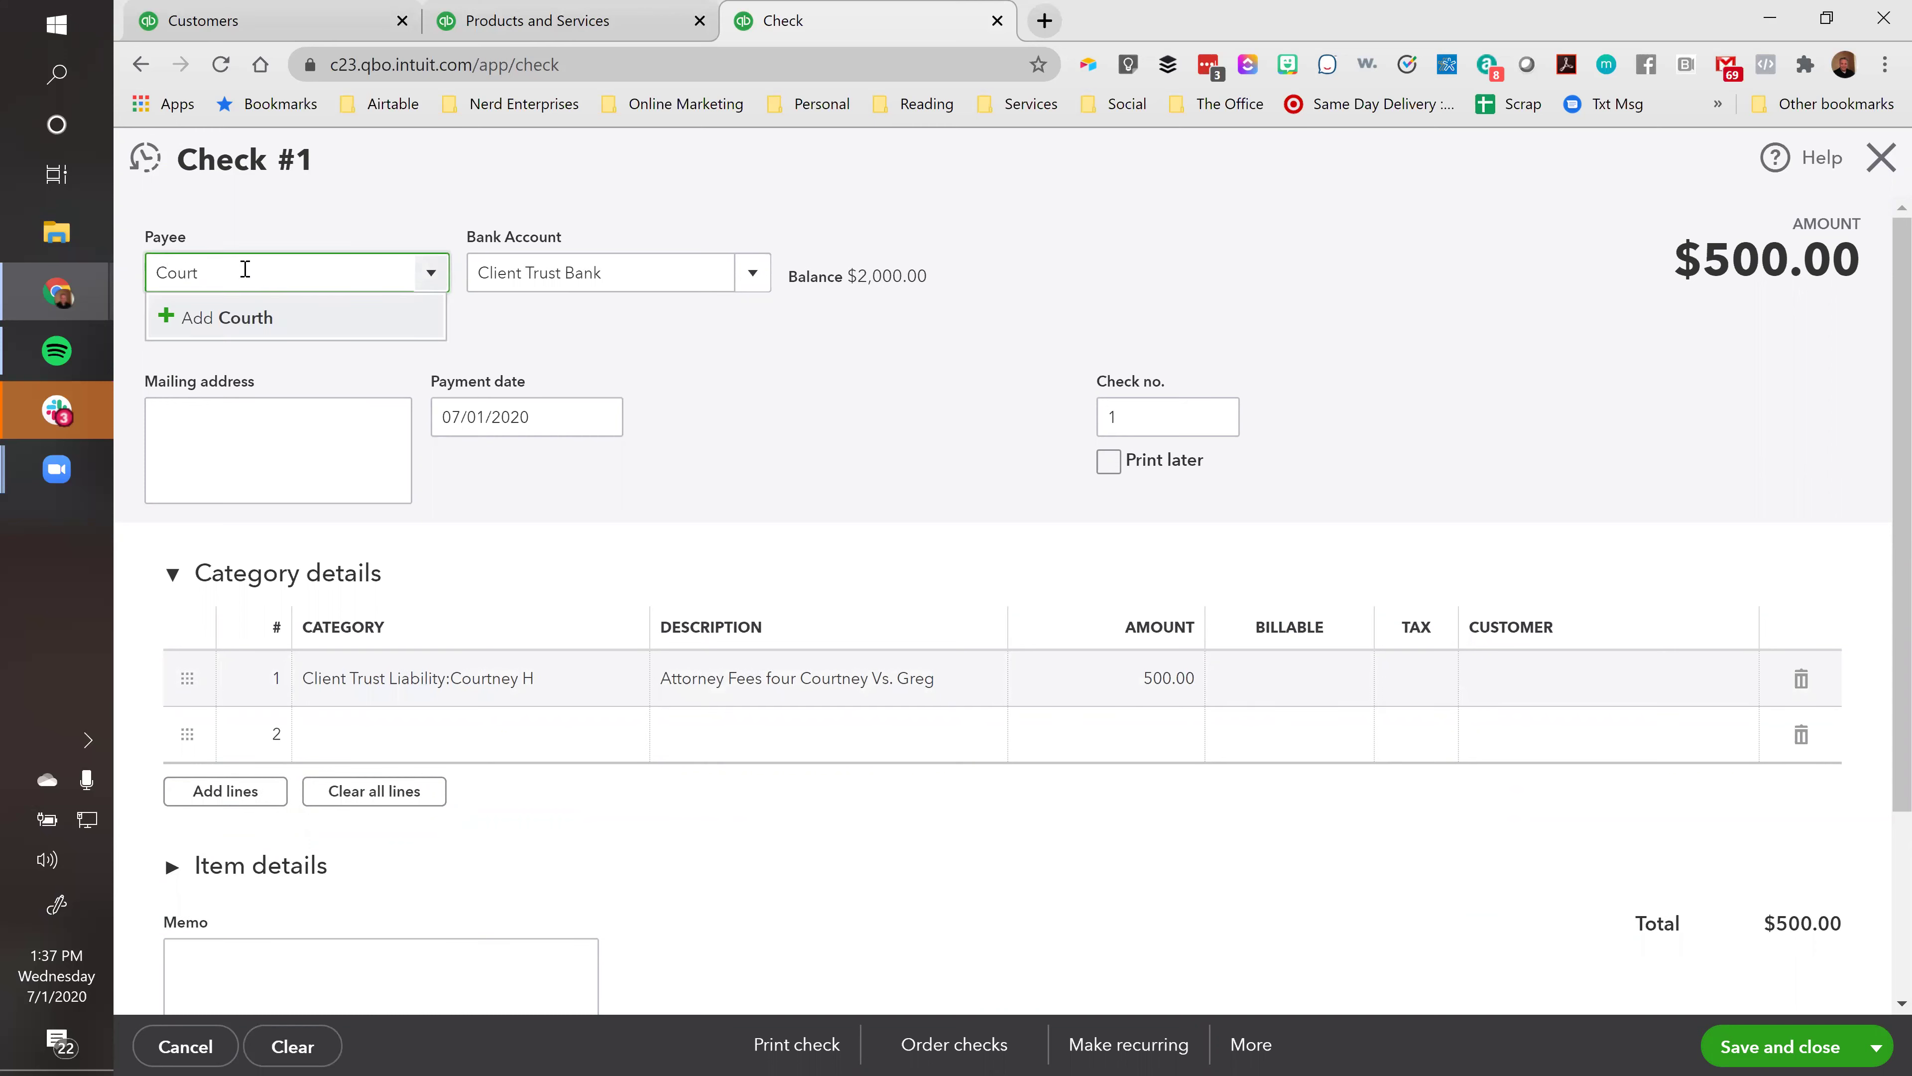
{"action": "key", "text": "Down"}
{"action": "key", "text": "Return"}
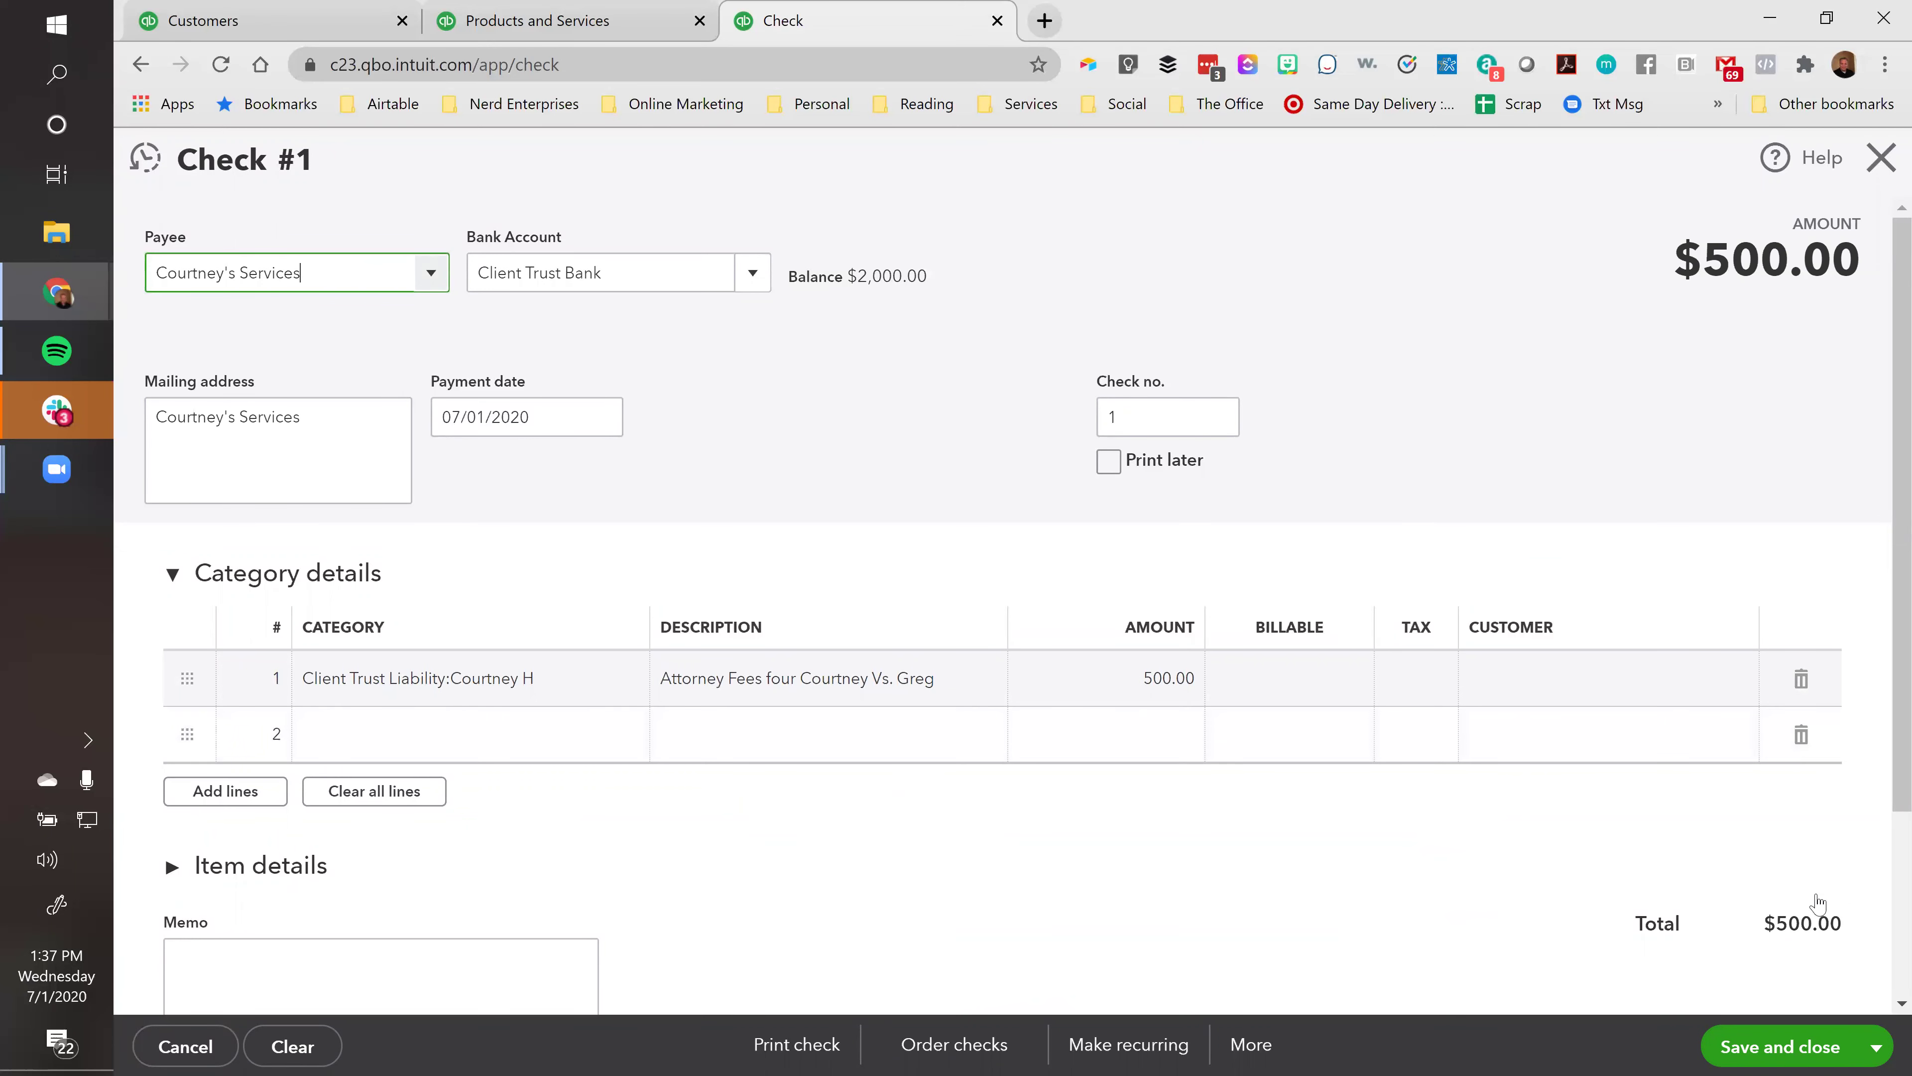
{"action": "left_click", "coordinate": [1765, 1047]}
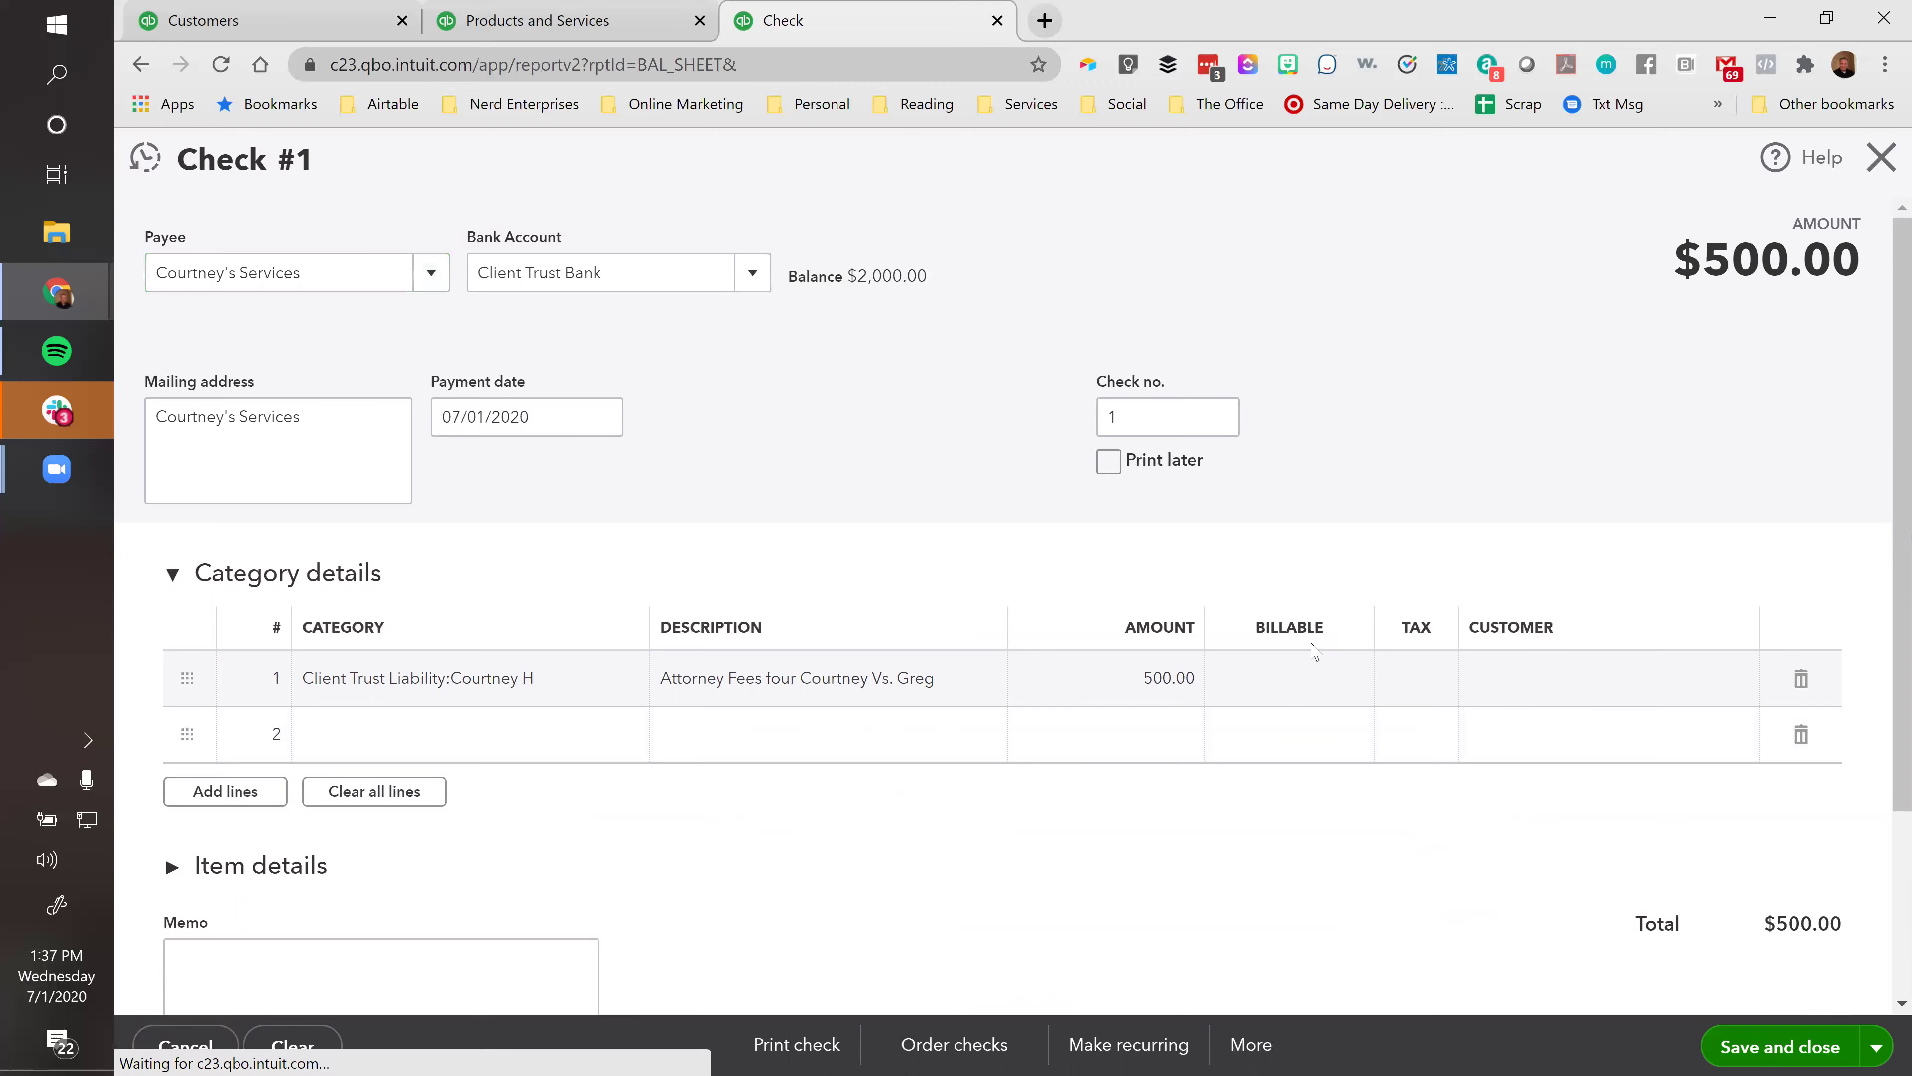
- Scroll the Balance Sheet to confirm Client Trust Bank and the client's trust liability both show 1,500.00
{"action": "scroll", "coordinate": [1618, 821], "scroll_direction": "down", "scroll_amount": 4}
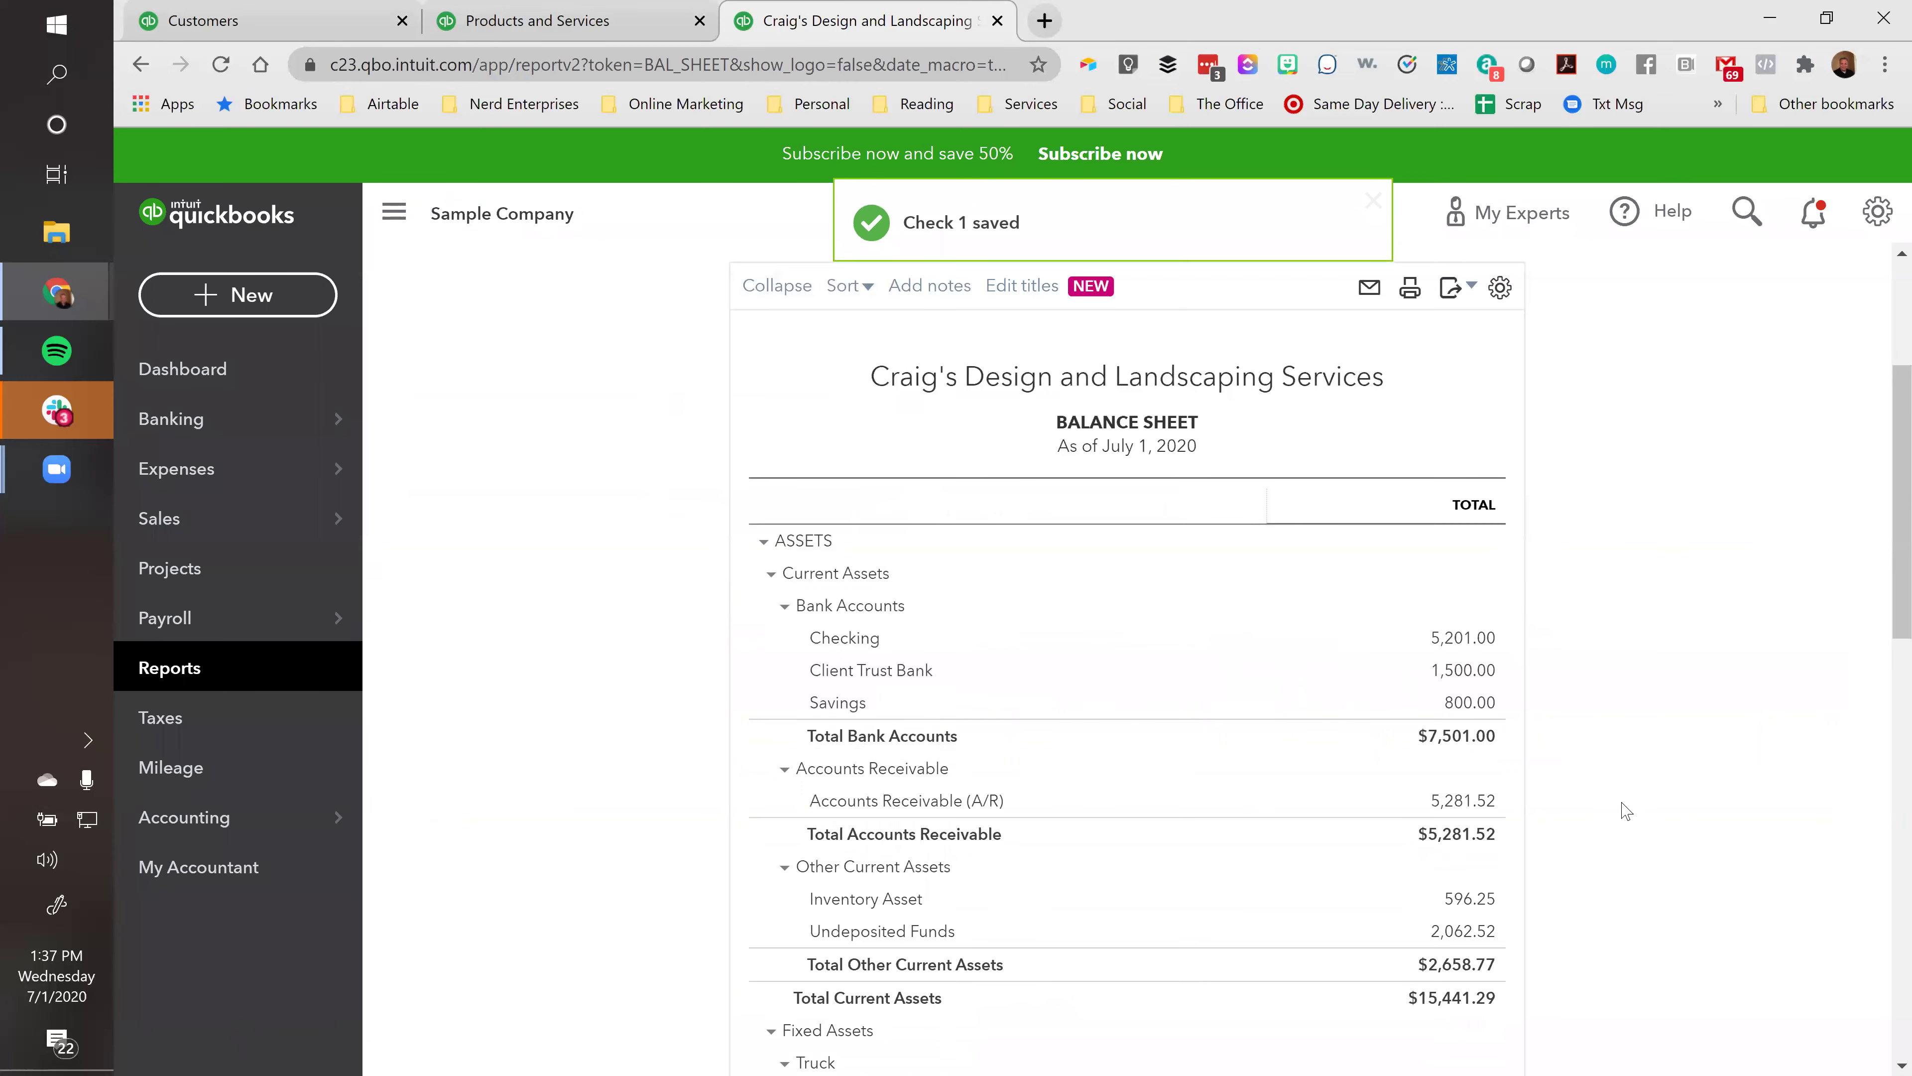
{"action": "scroll", "coordinate": [1624, 811], "scroll_direction": "down", "scroll_amount": 4}
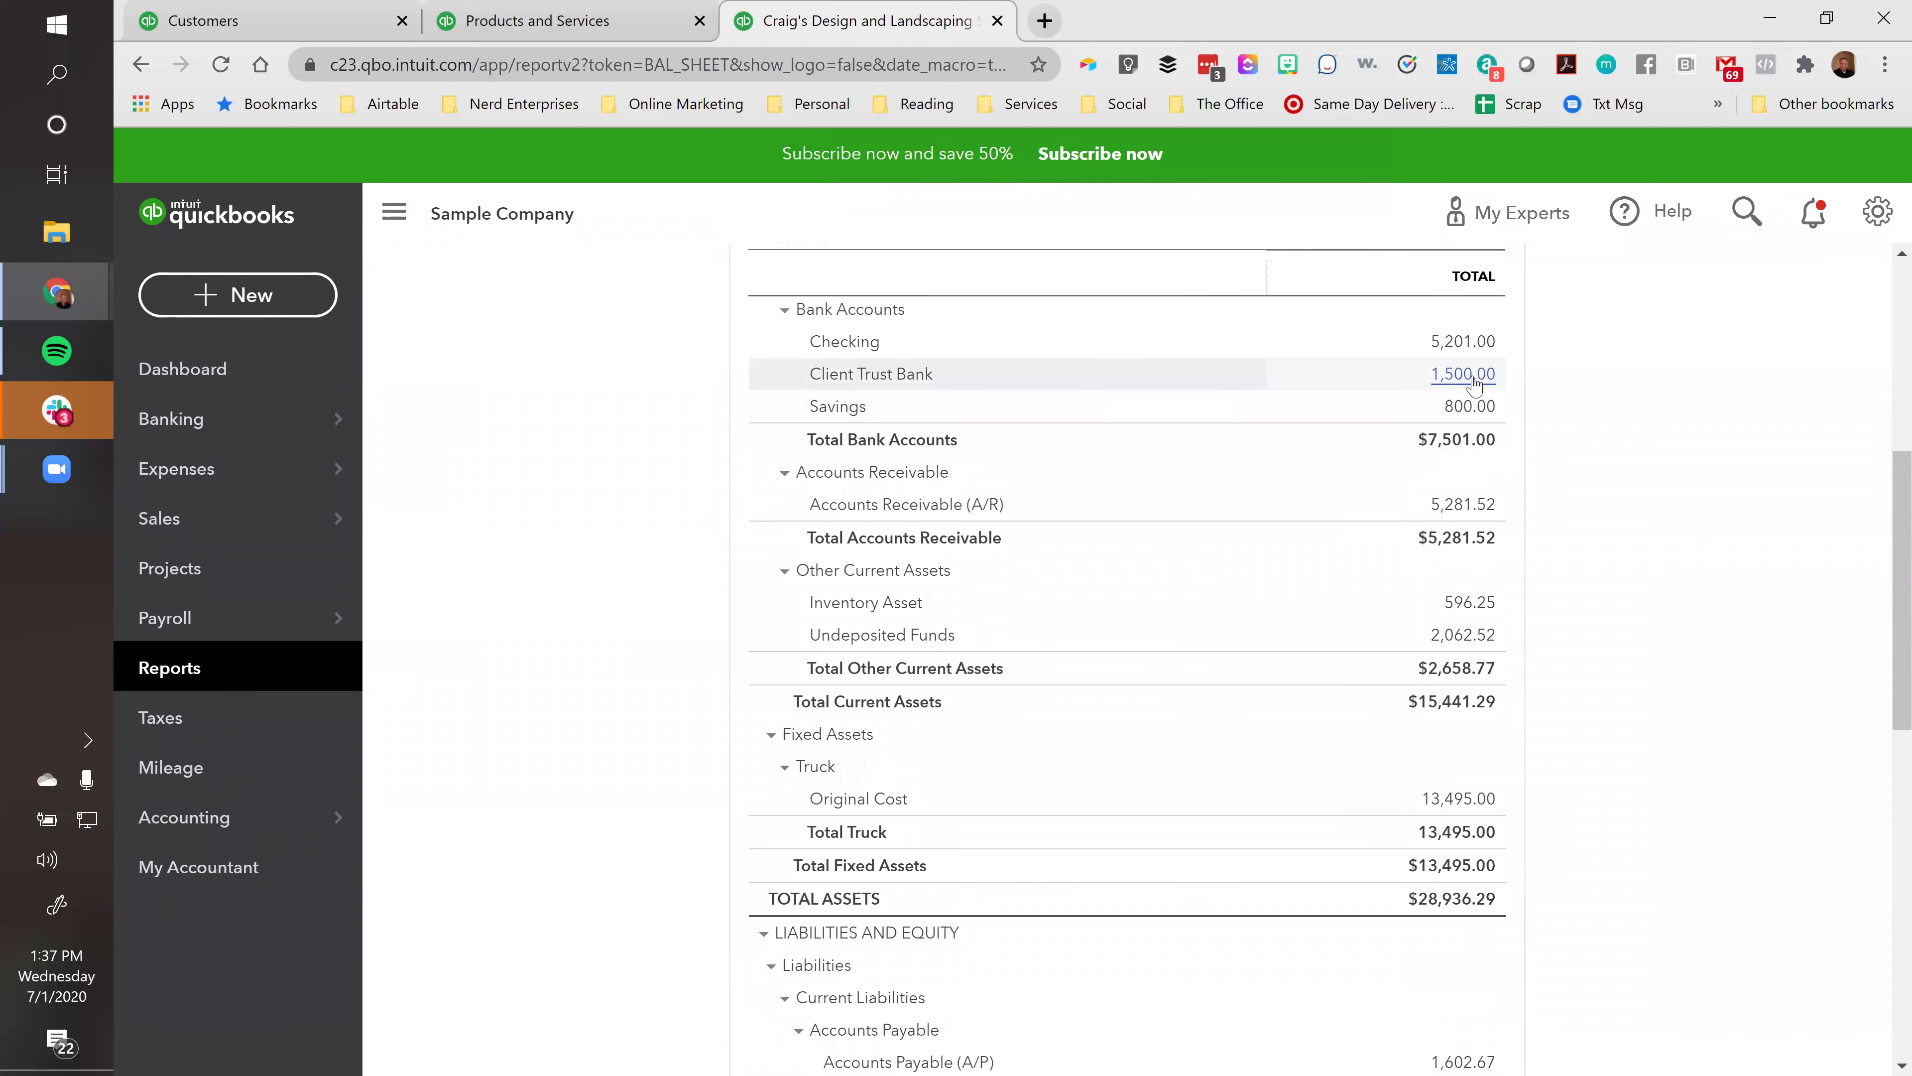
{"action": "scroll", "coordinate": [1310, 600], "scroll_direction": "down", "scroll_amount": 12}
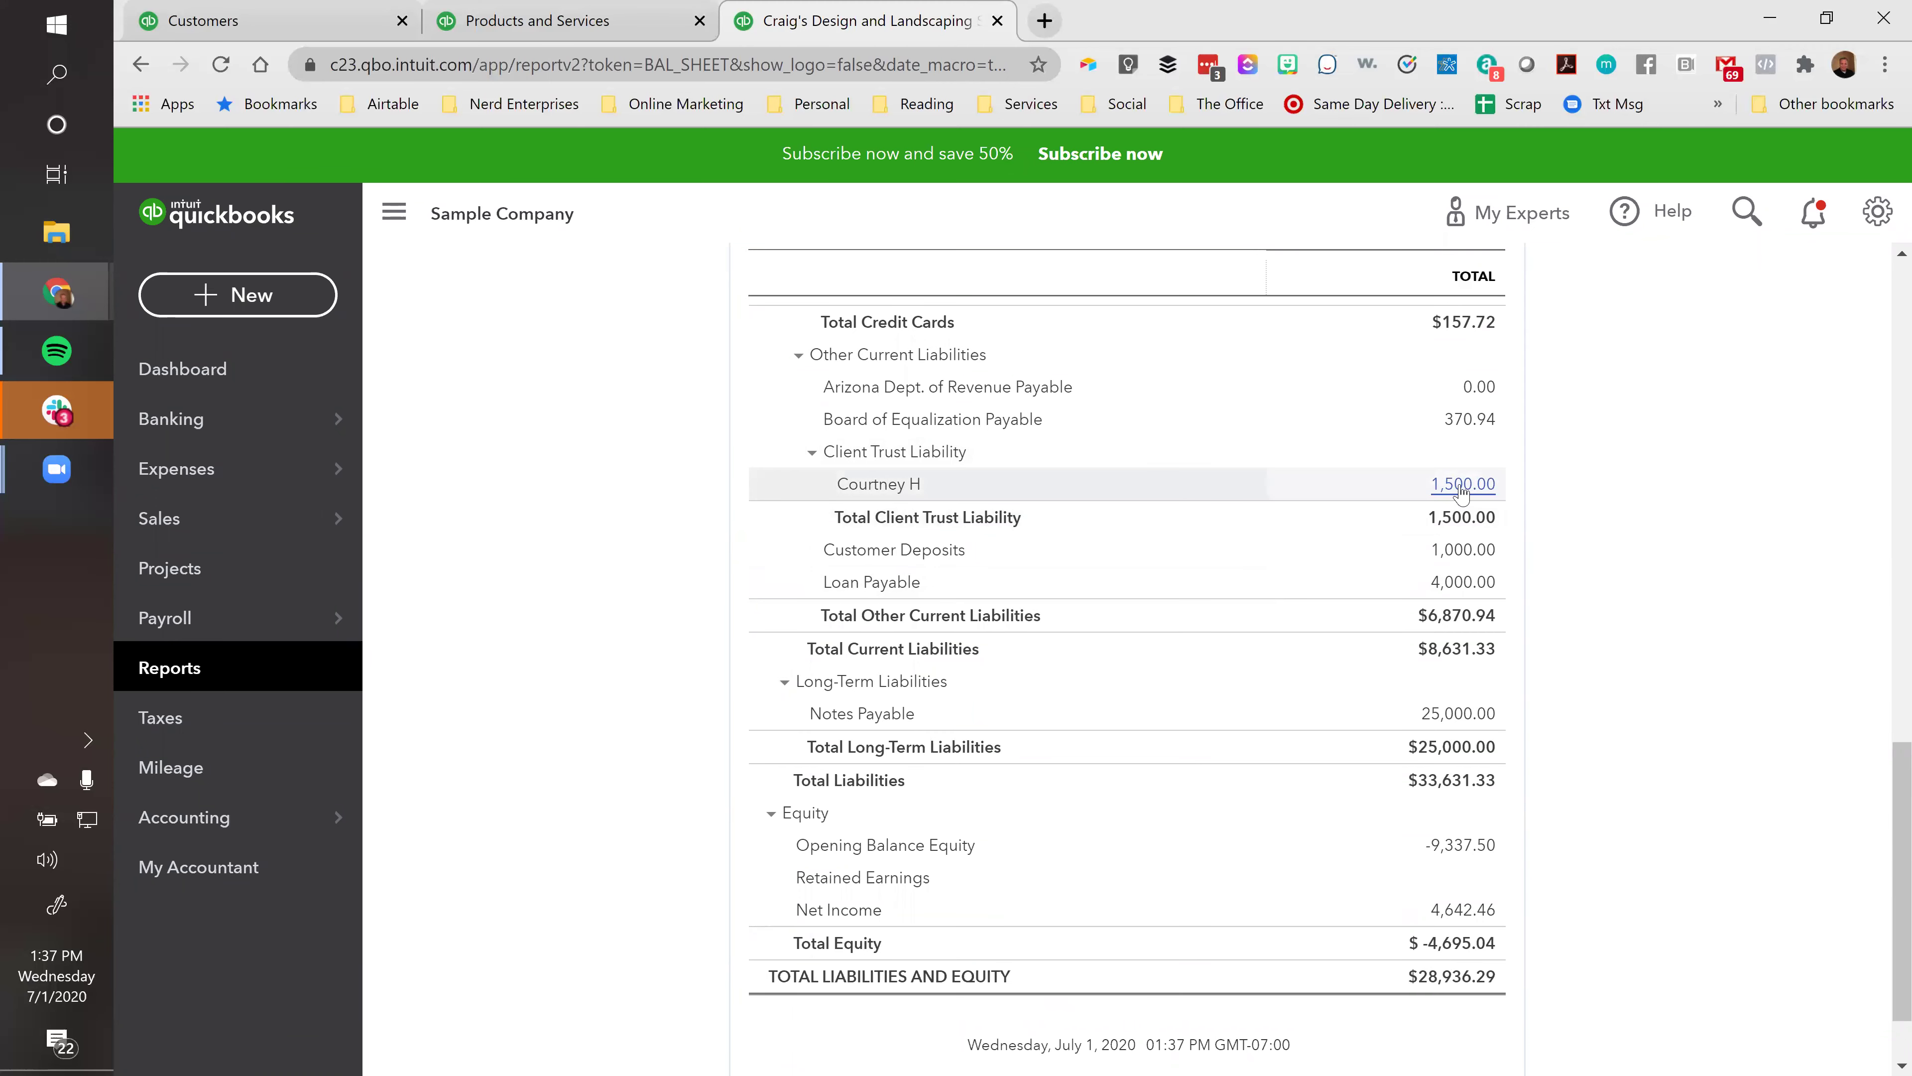
{"action": "scroll", "coordinate": [1464, 497], "scroll_direction": "up", "scroll_amount": 10}
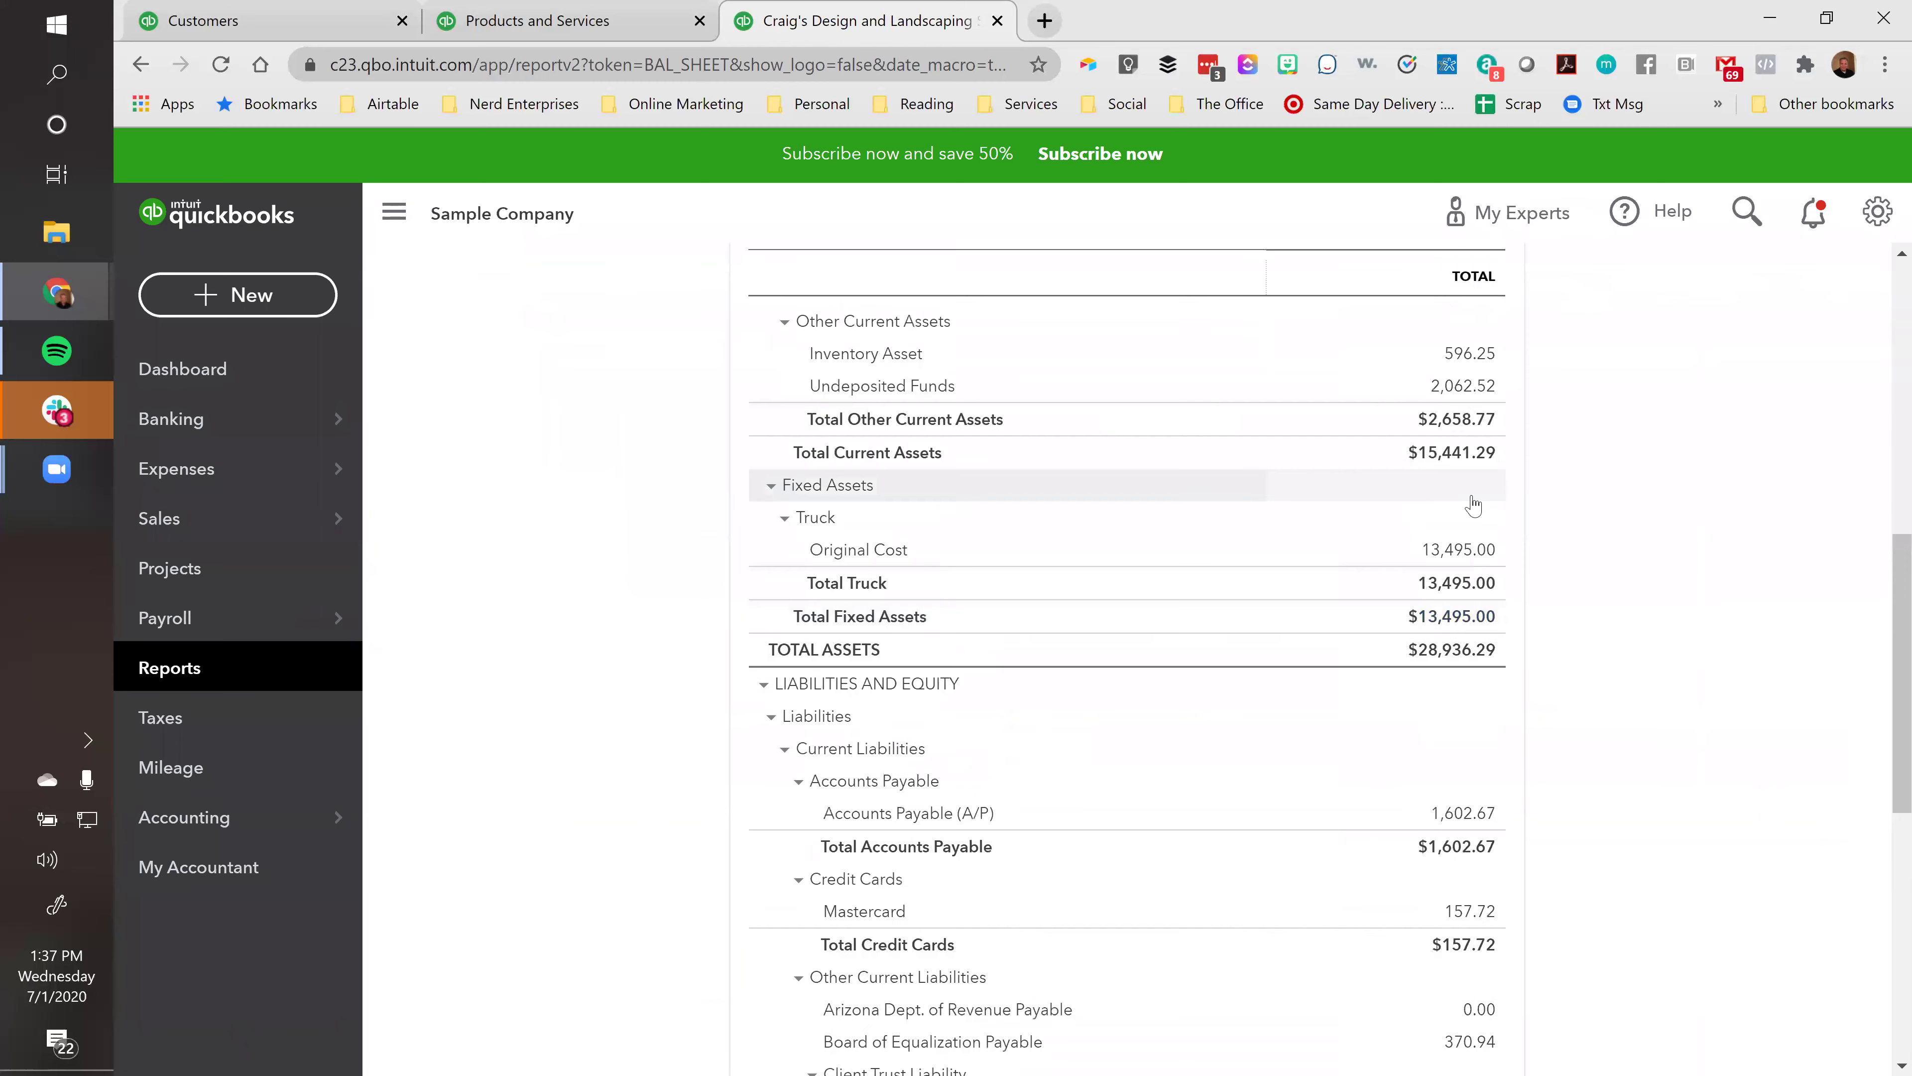
{"action": "scroll", "coordinate": [1618, 503], "scroll_direction": "up", "scroll_amount": 3}
{"action": "scroll", "coordinate": [1619, 489], "scroll_direction": "down", "scroll_amount": 5}
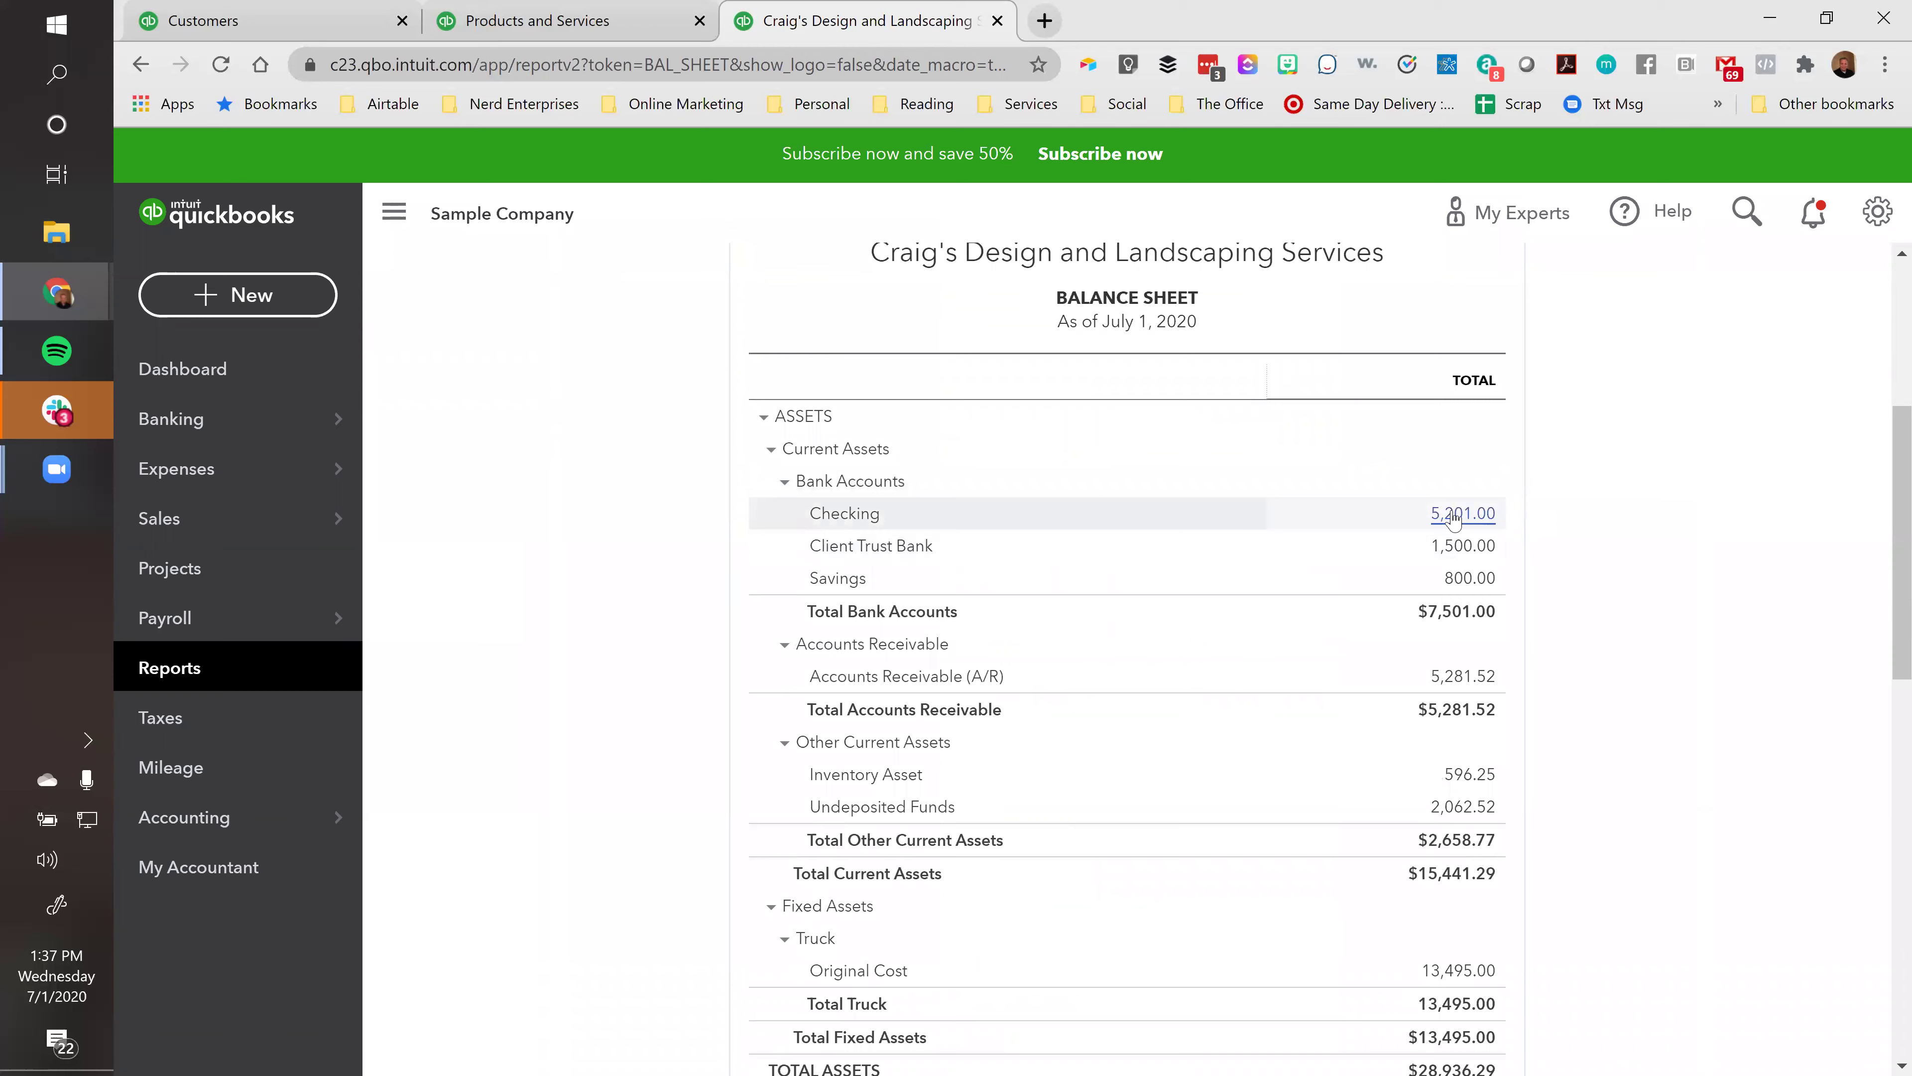
{"action": "left_click", "coordinate": [241, 303]}
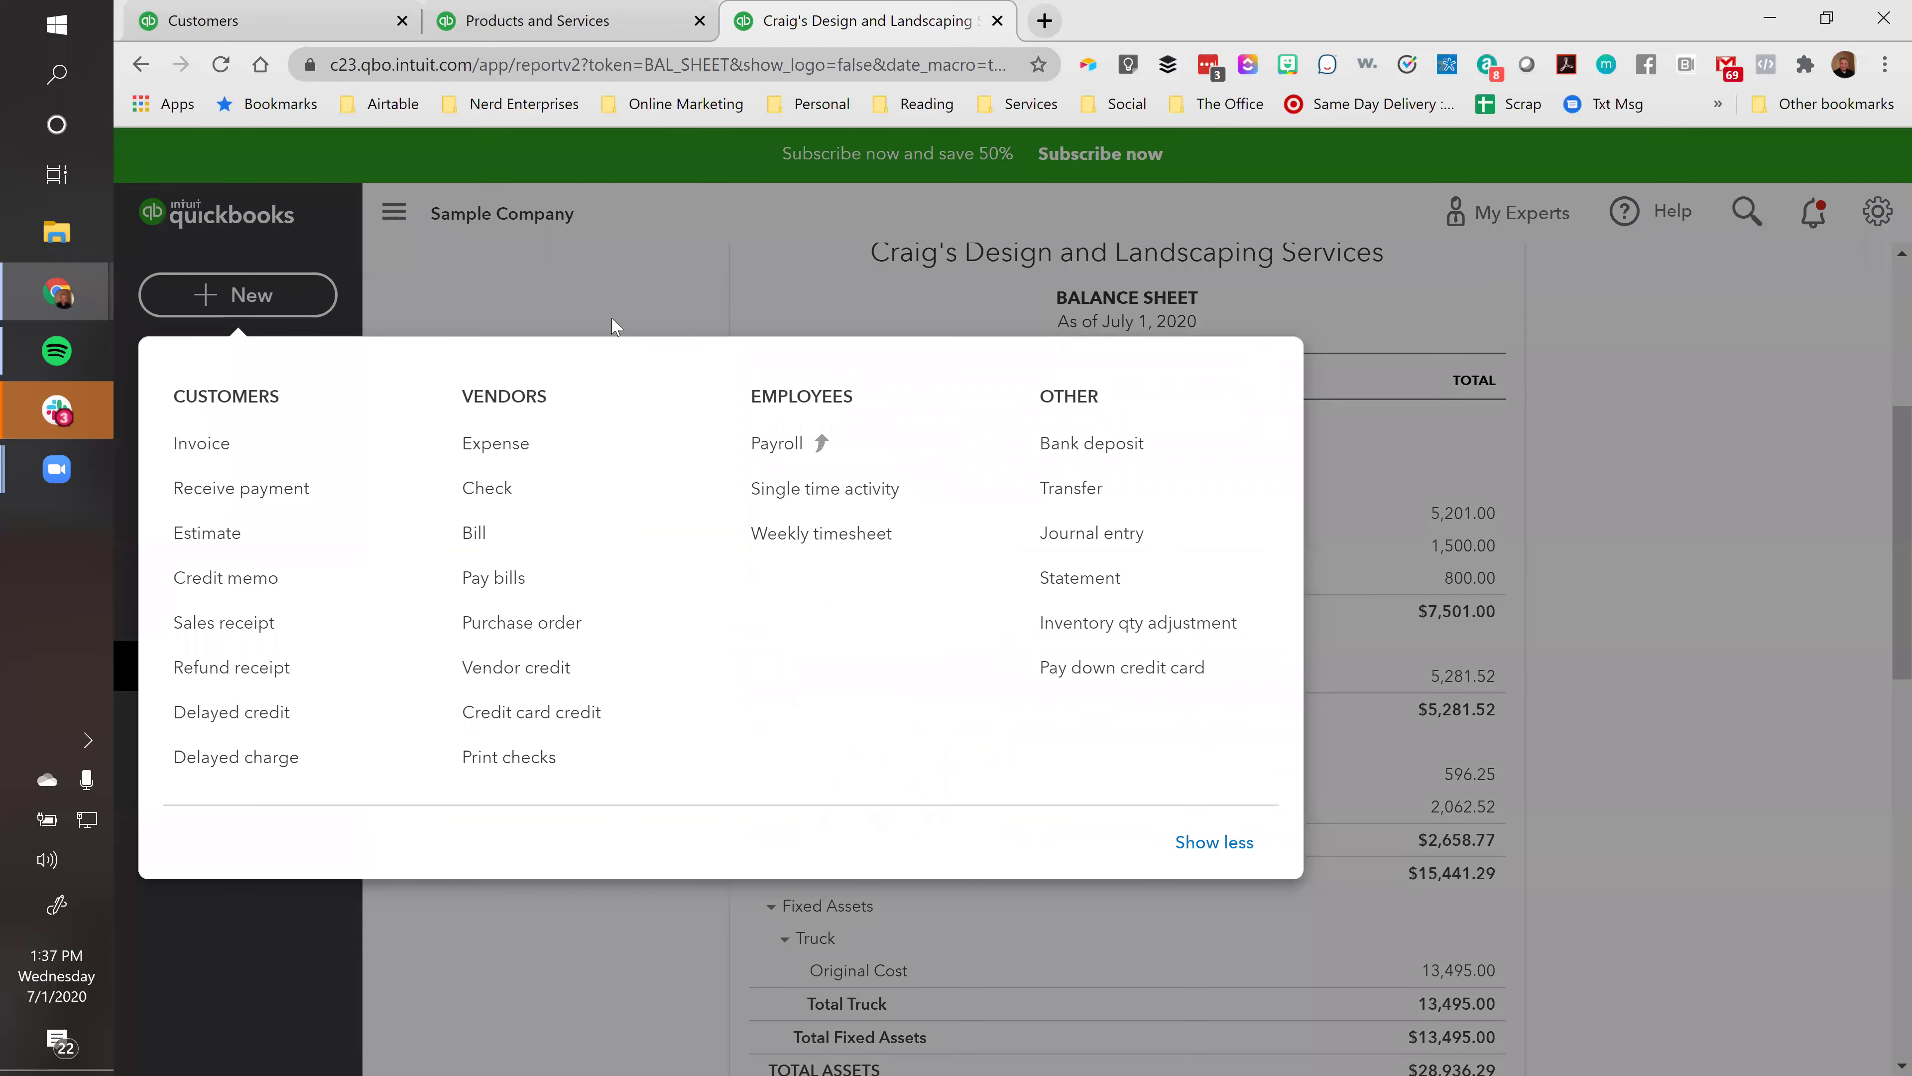
{"action": "left_click", "coordinate": [1077, 461]}
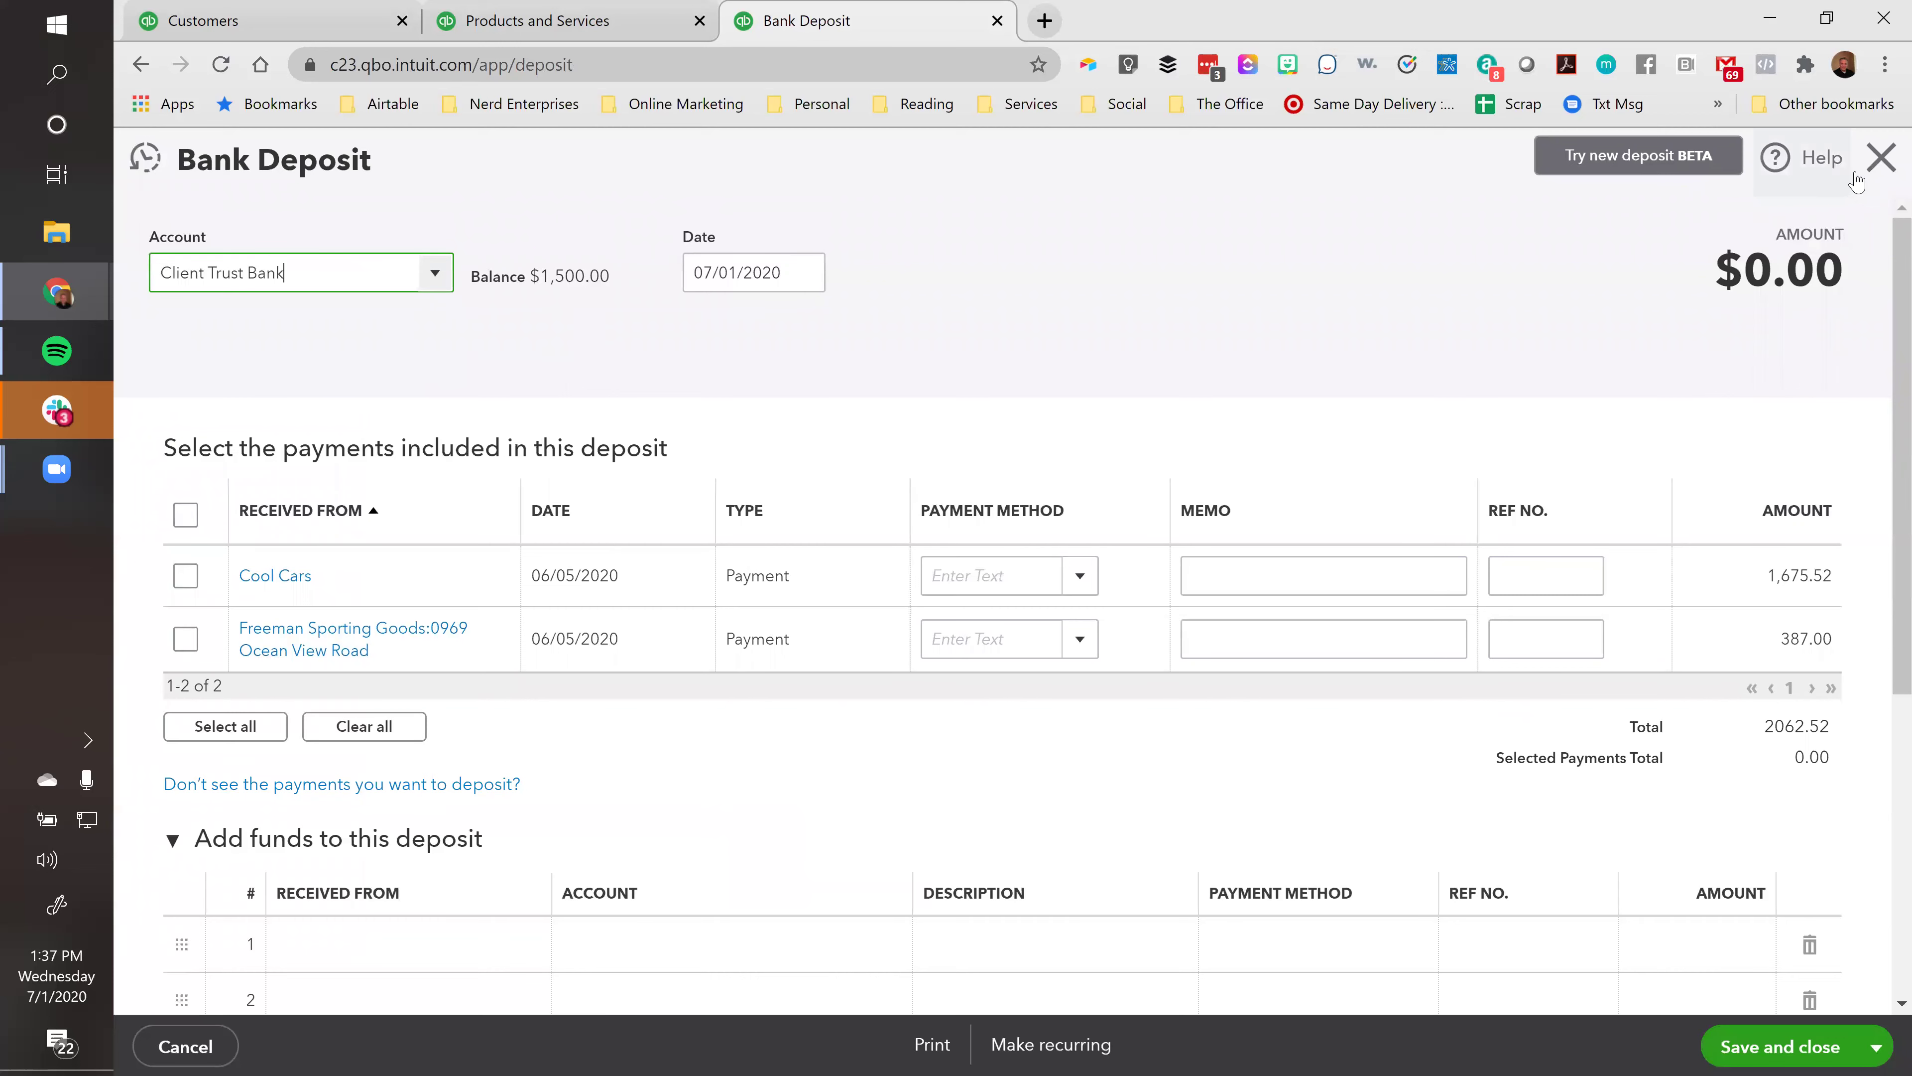
{"action": "left_click", "coordinate": [1880, 158]}
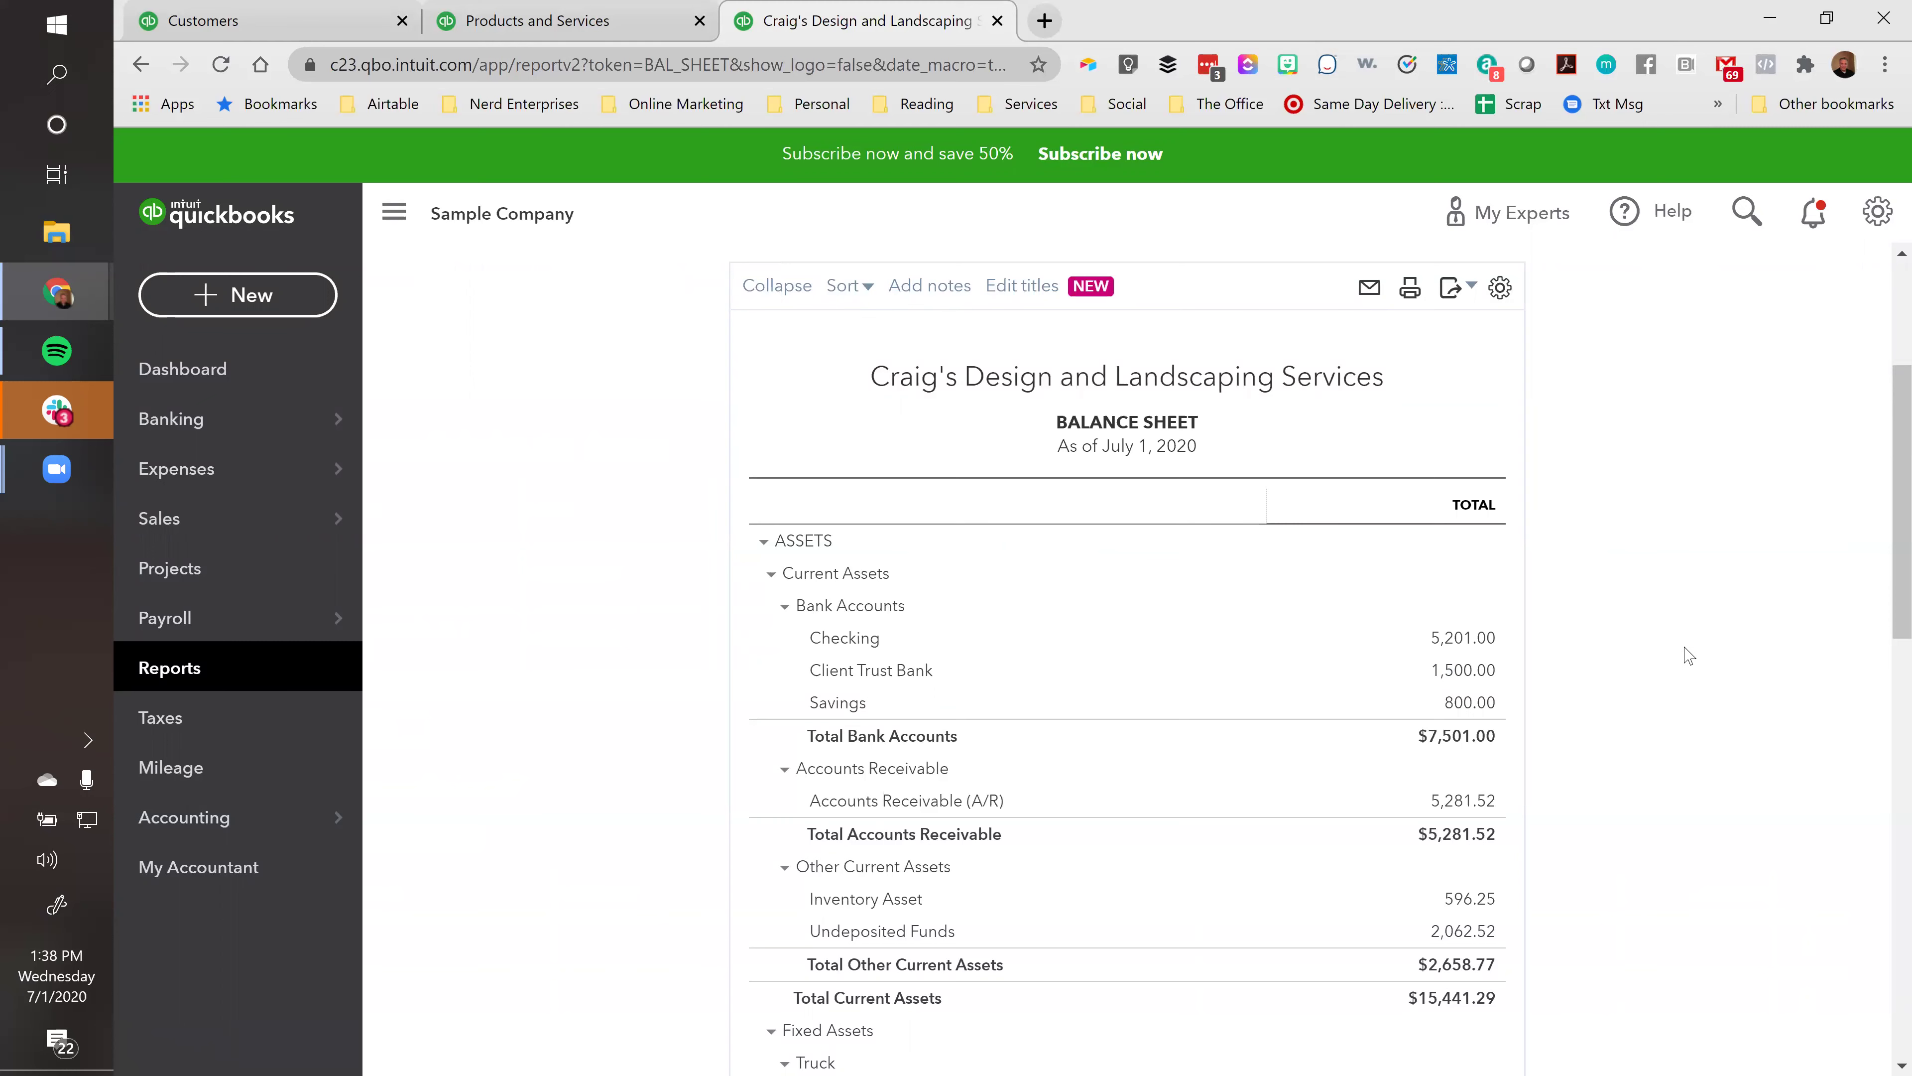
{"action": "scroll", "coordinate": [1680, 663], "scroll_direction": "down", "scroll_amount": 10}
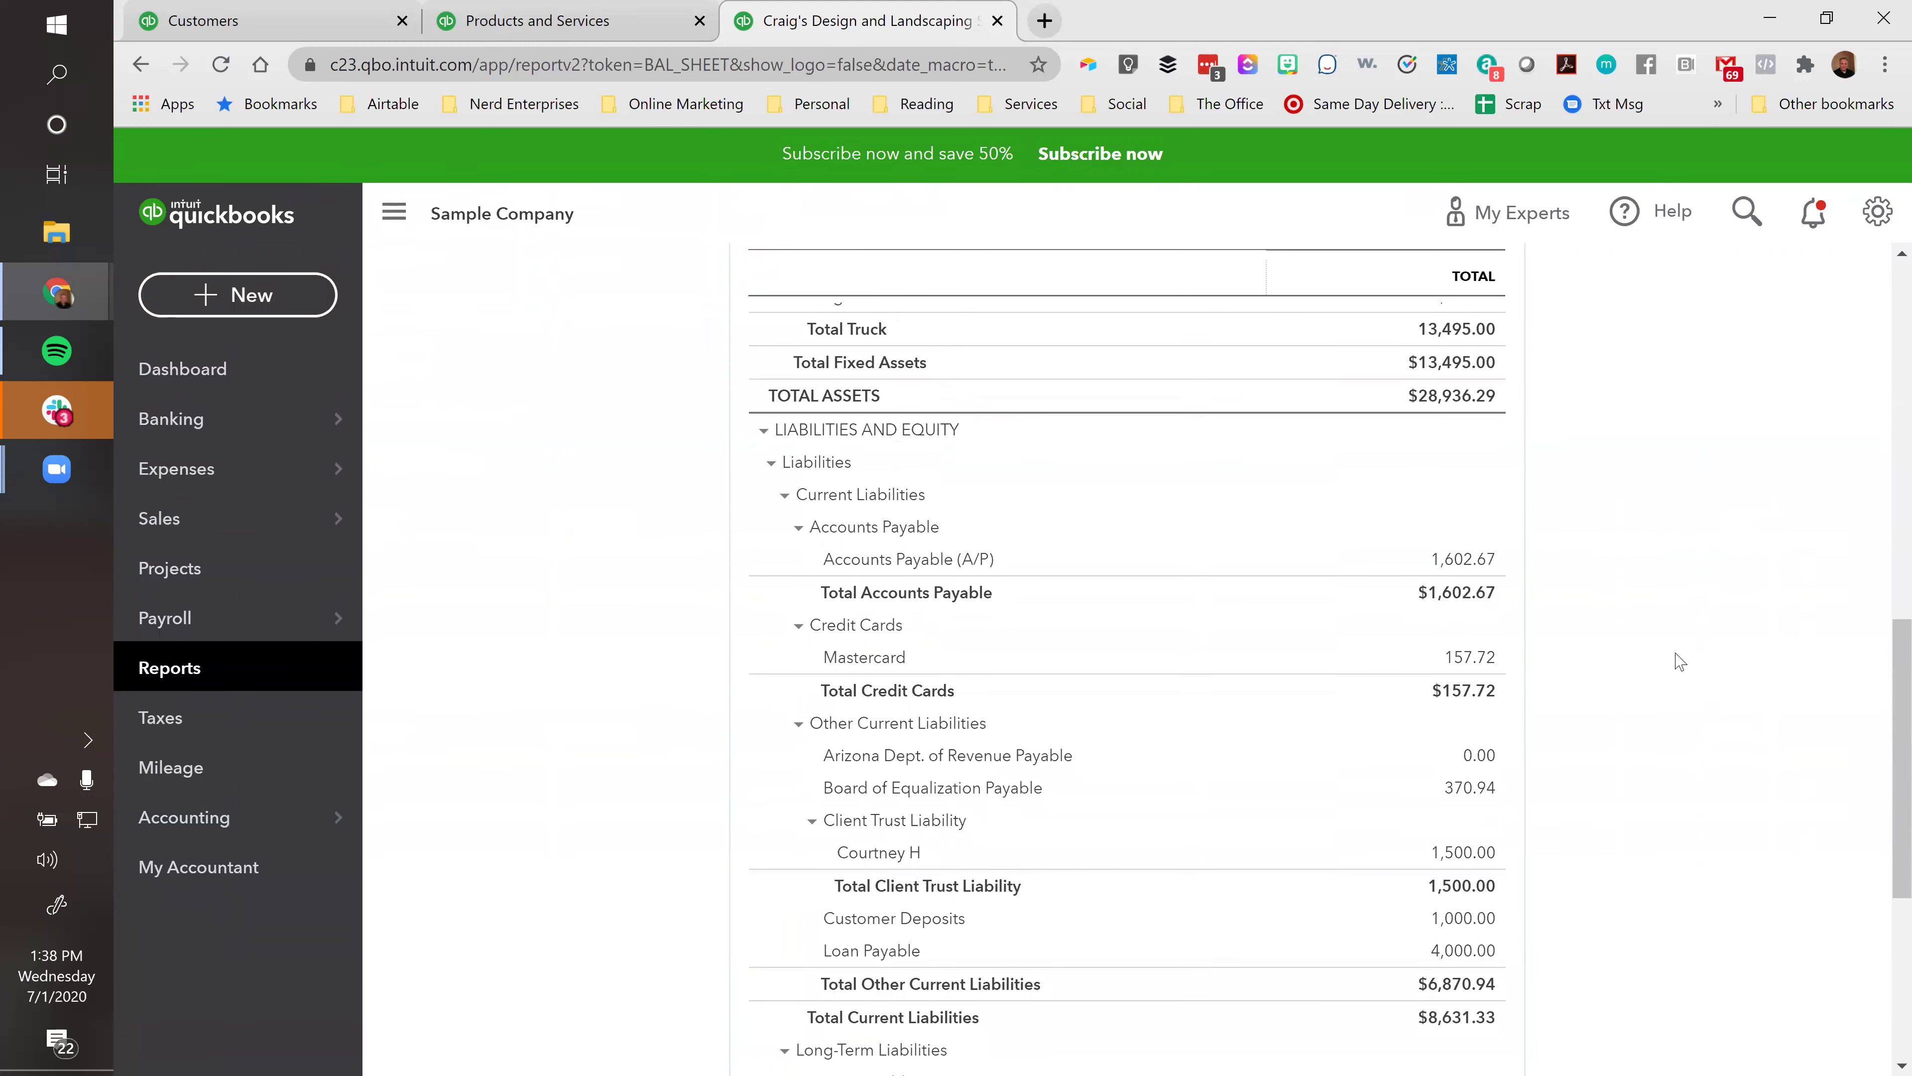
{"action": "scroll", "coordinate": [1680, 663], "scroll_direction": "down", "scroll_amount": 3}
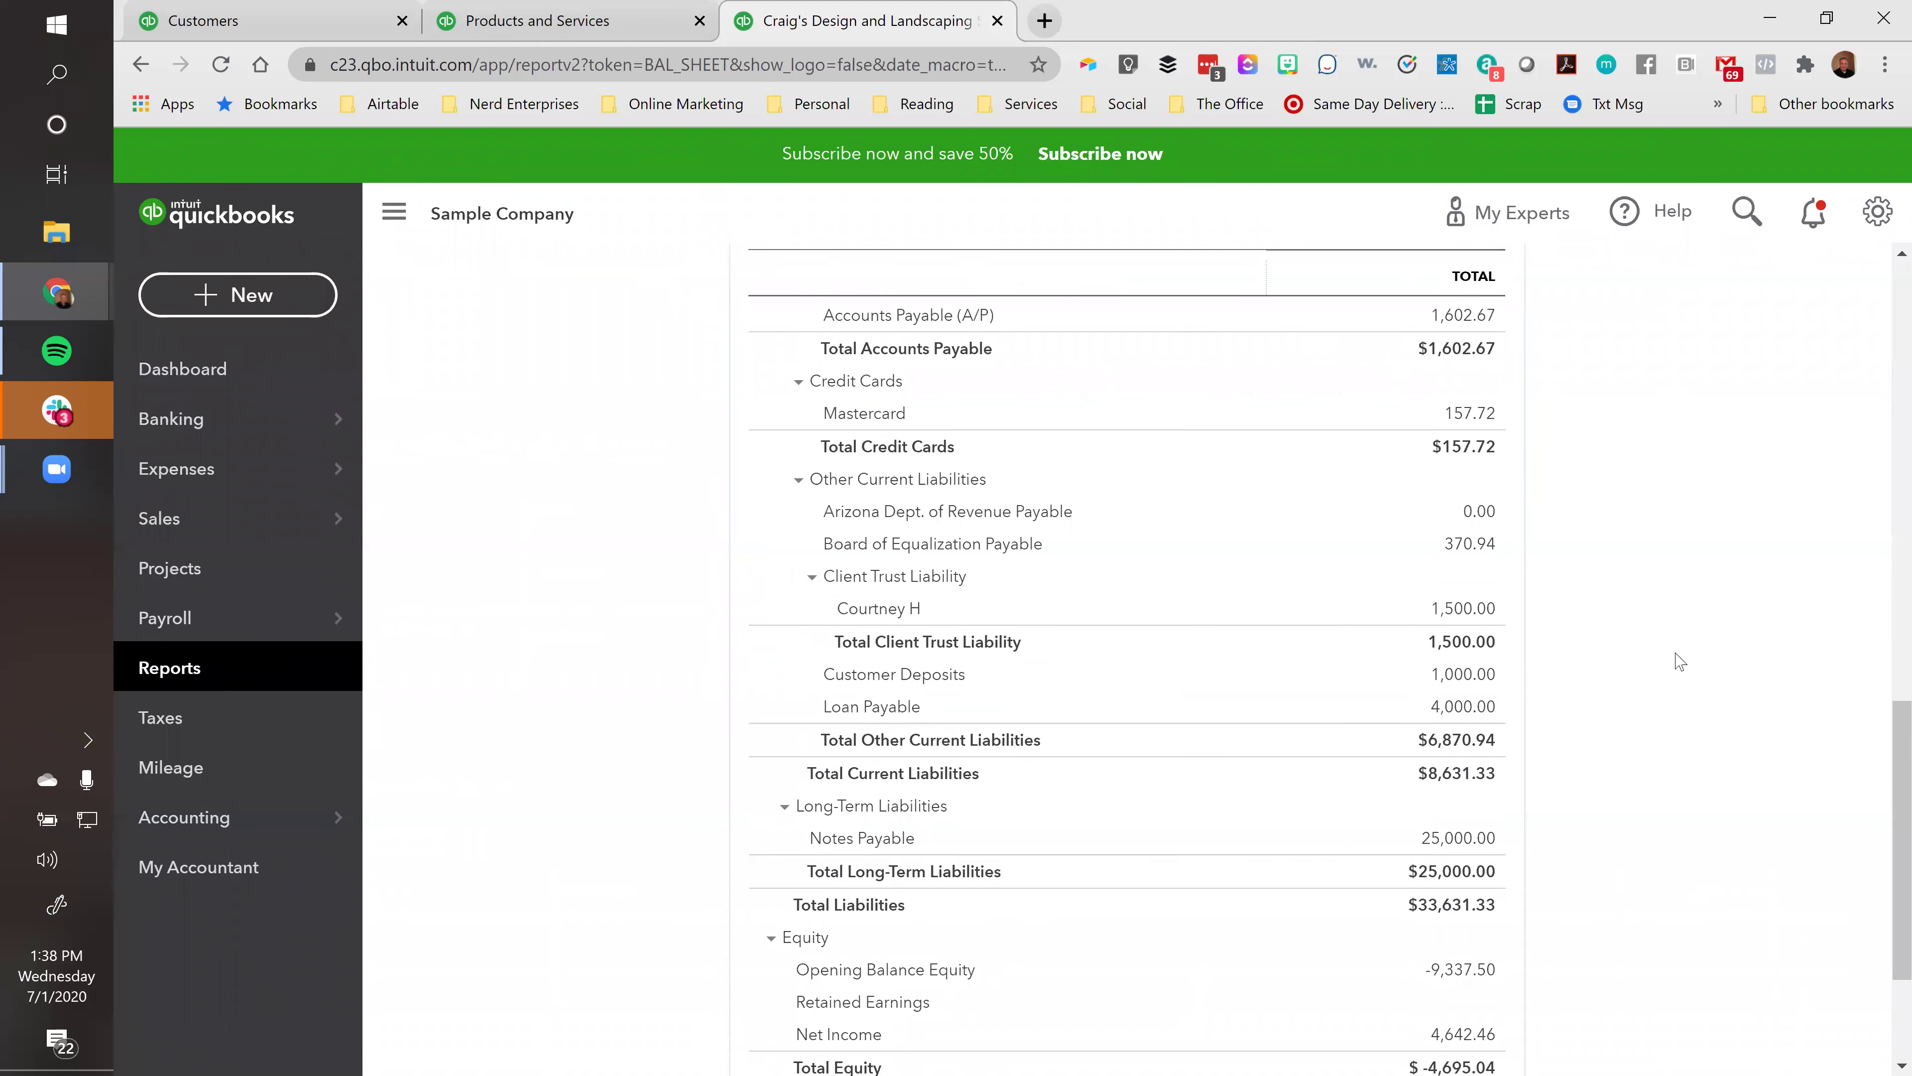
{"action": "scroll", "coordinate": [1680, 666], "scroll_direction": "up", "scroll_amount": 13}
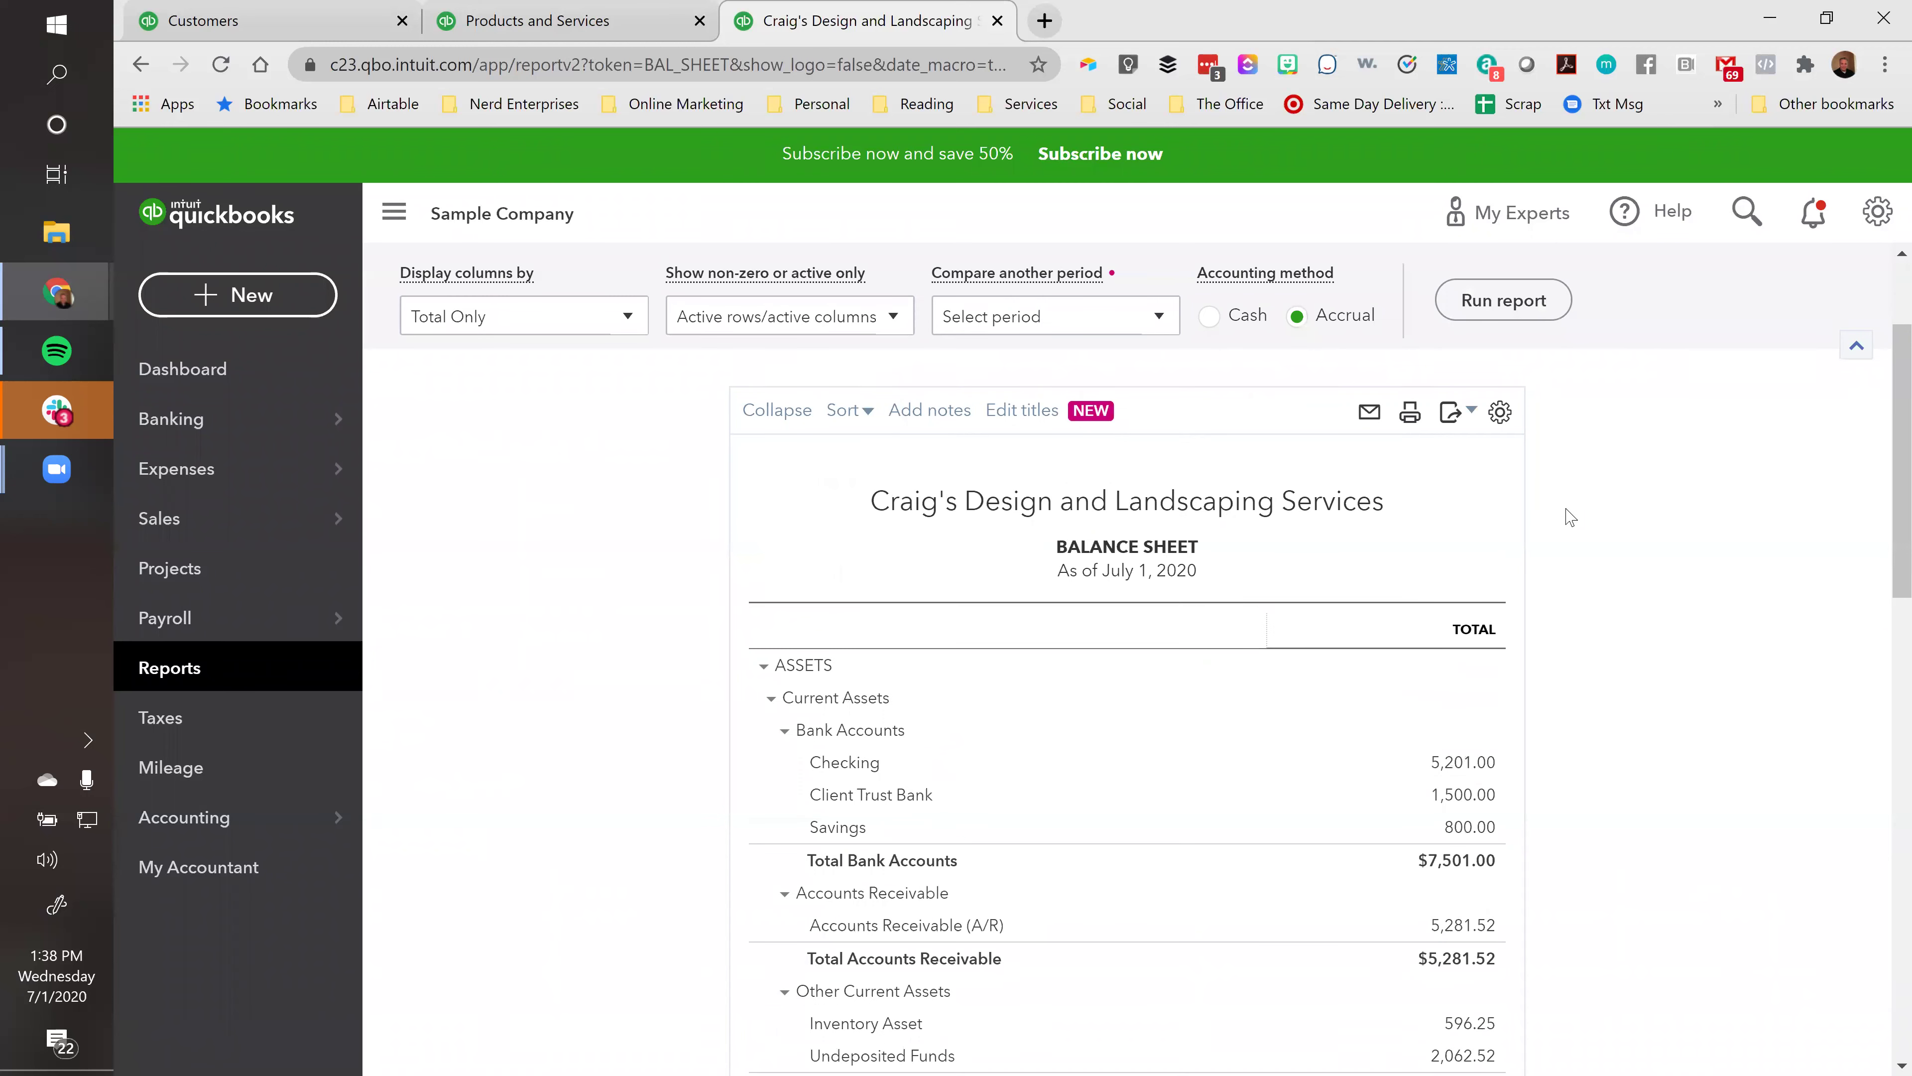
{"action": "scroll", "coordinate": [1642, 737], "scroll_direction": "down", "scroll_amount": 12}
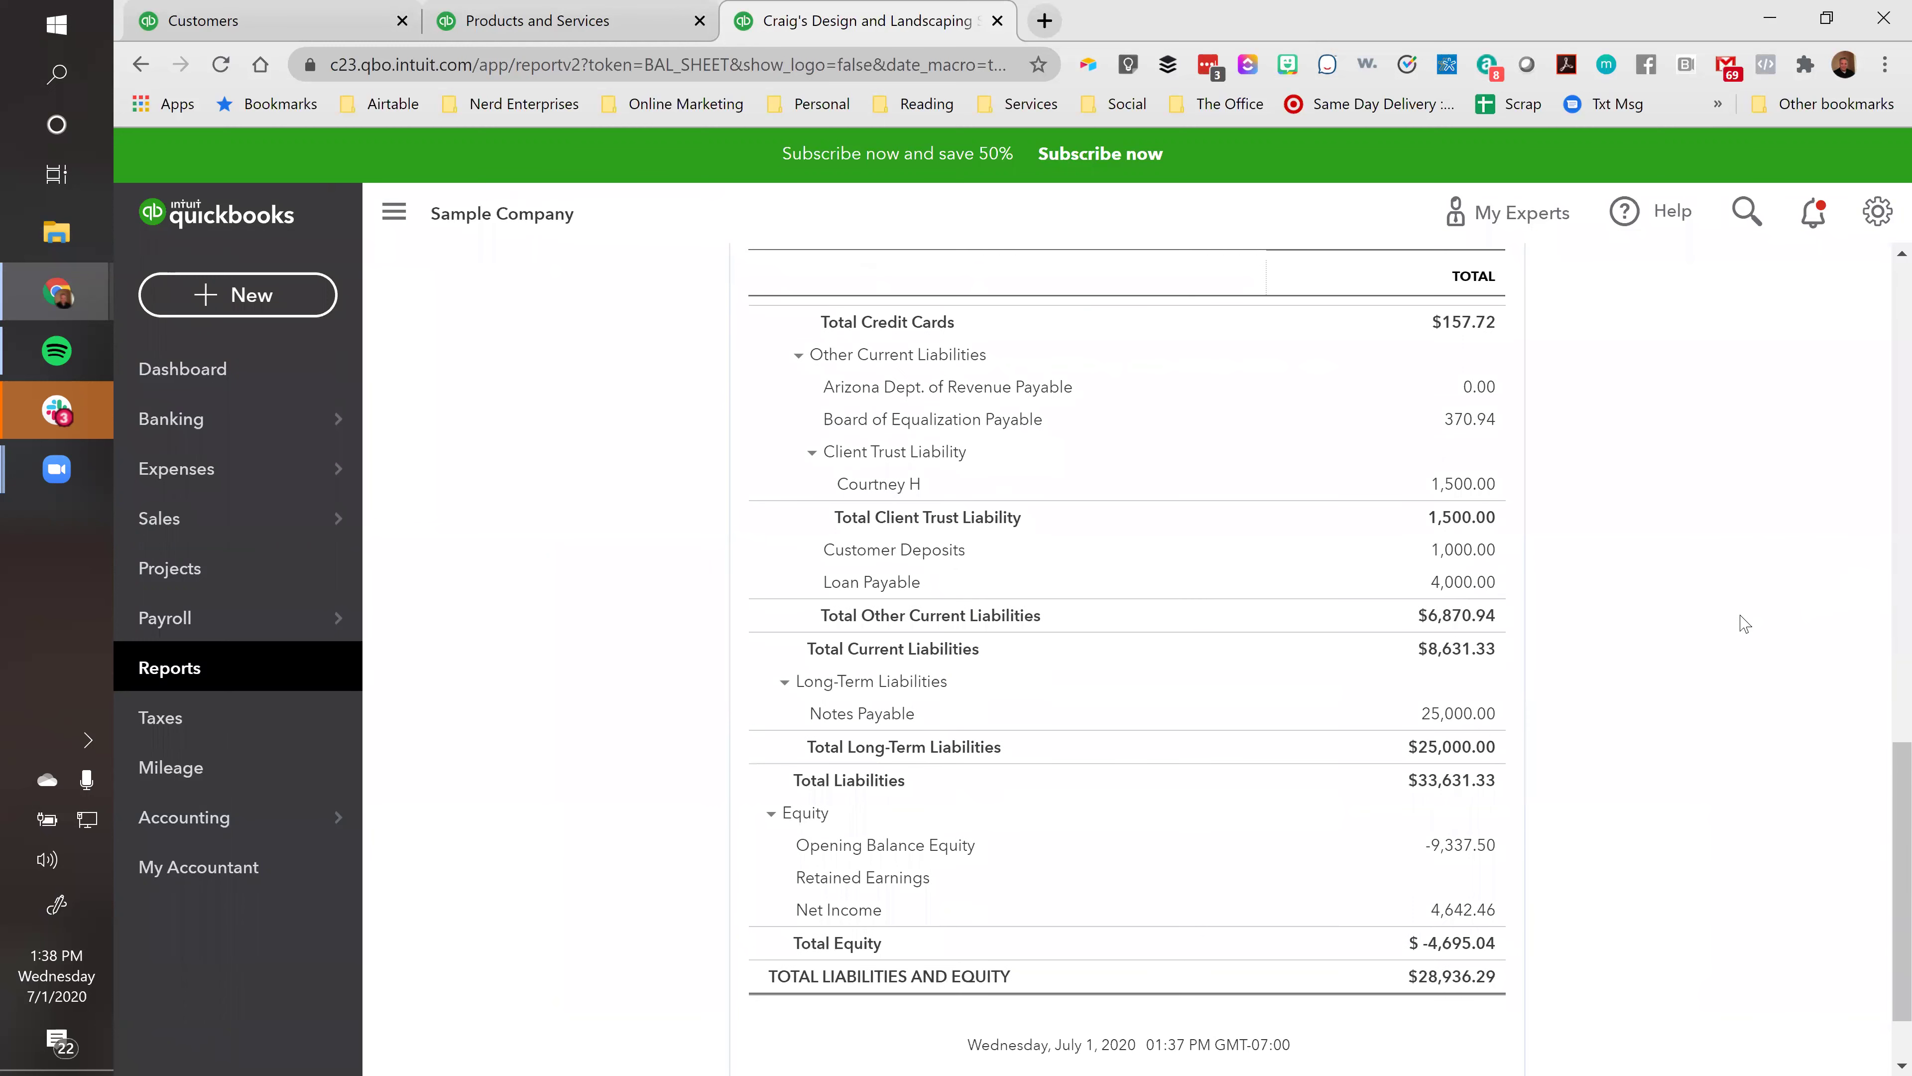
- Drill into the 1,500.00 trust liability balance, open the -500.00 check from the report, then close it
{"action": "left_click", "coordinate": [1462, 486]}
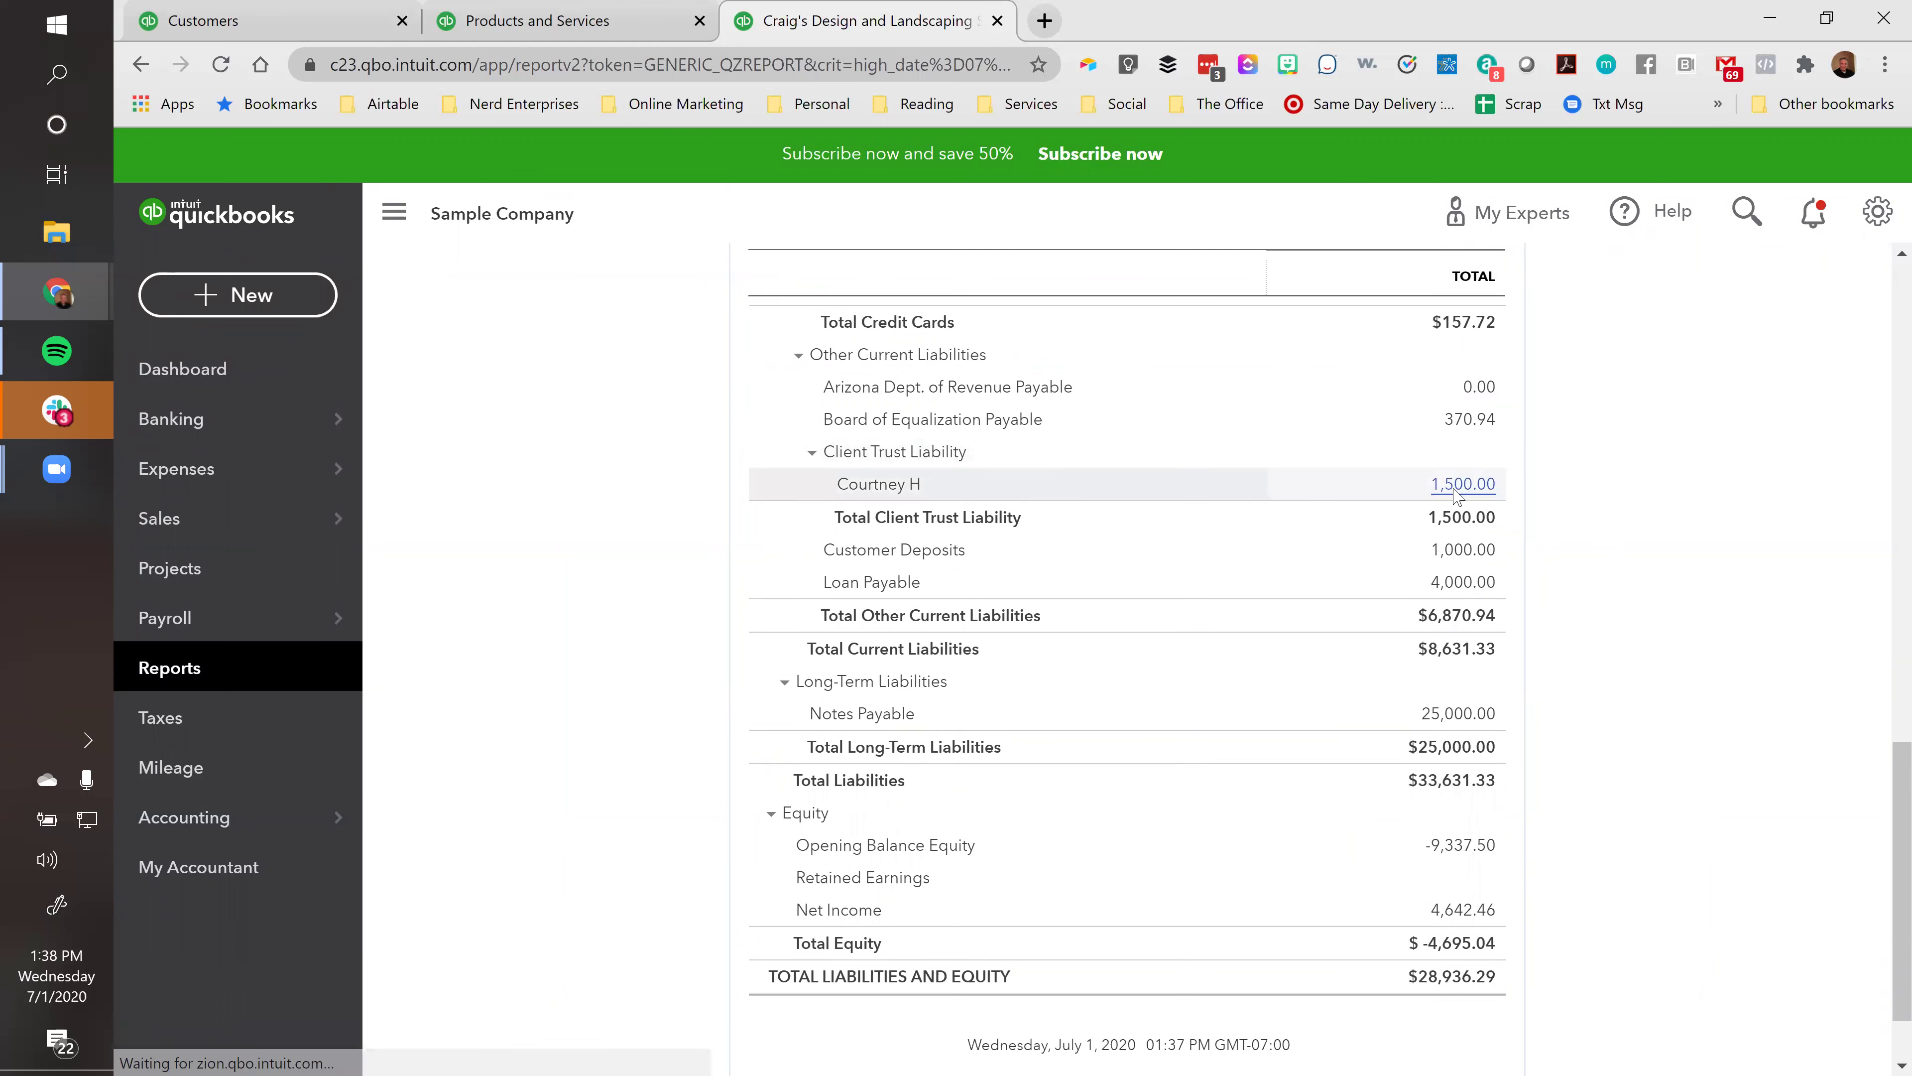
{"action": "scroll", "coordinate": [1543, 859], "scroll_direction": "right", "scroll_amount": 5}
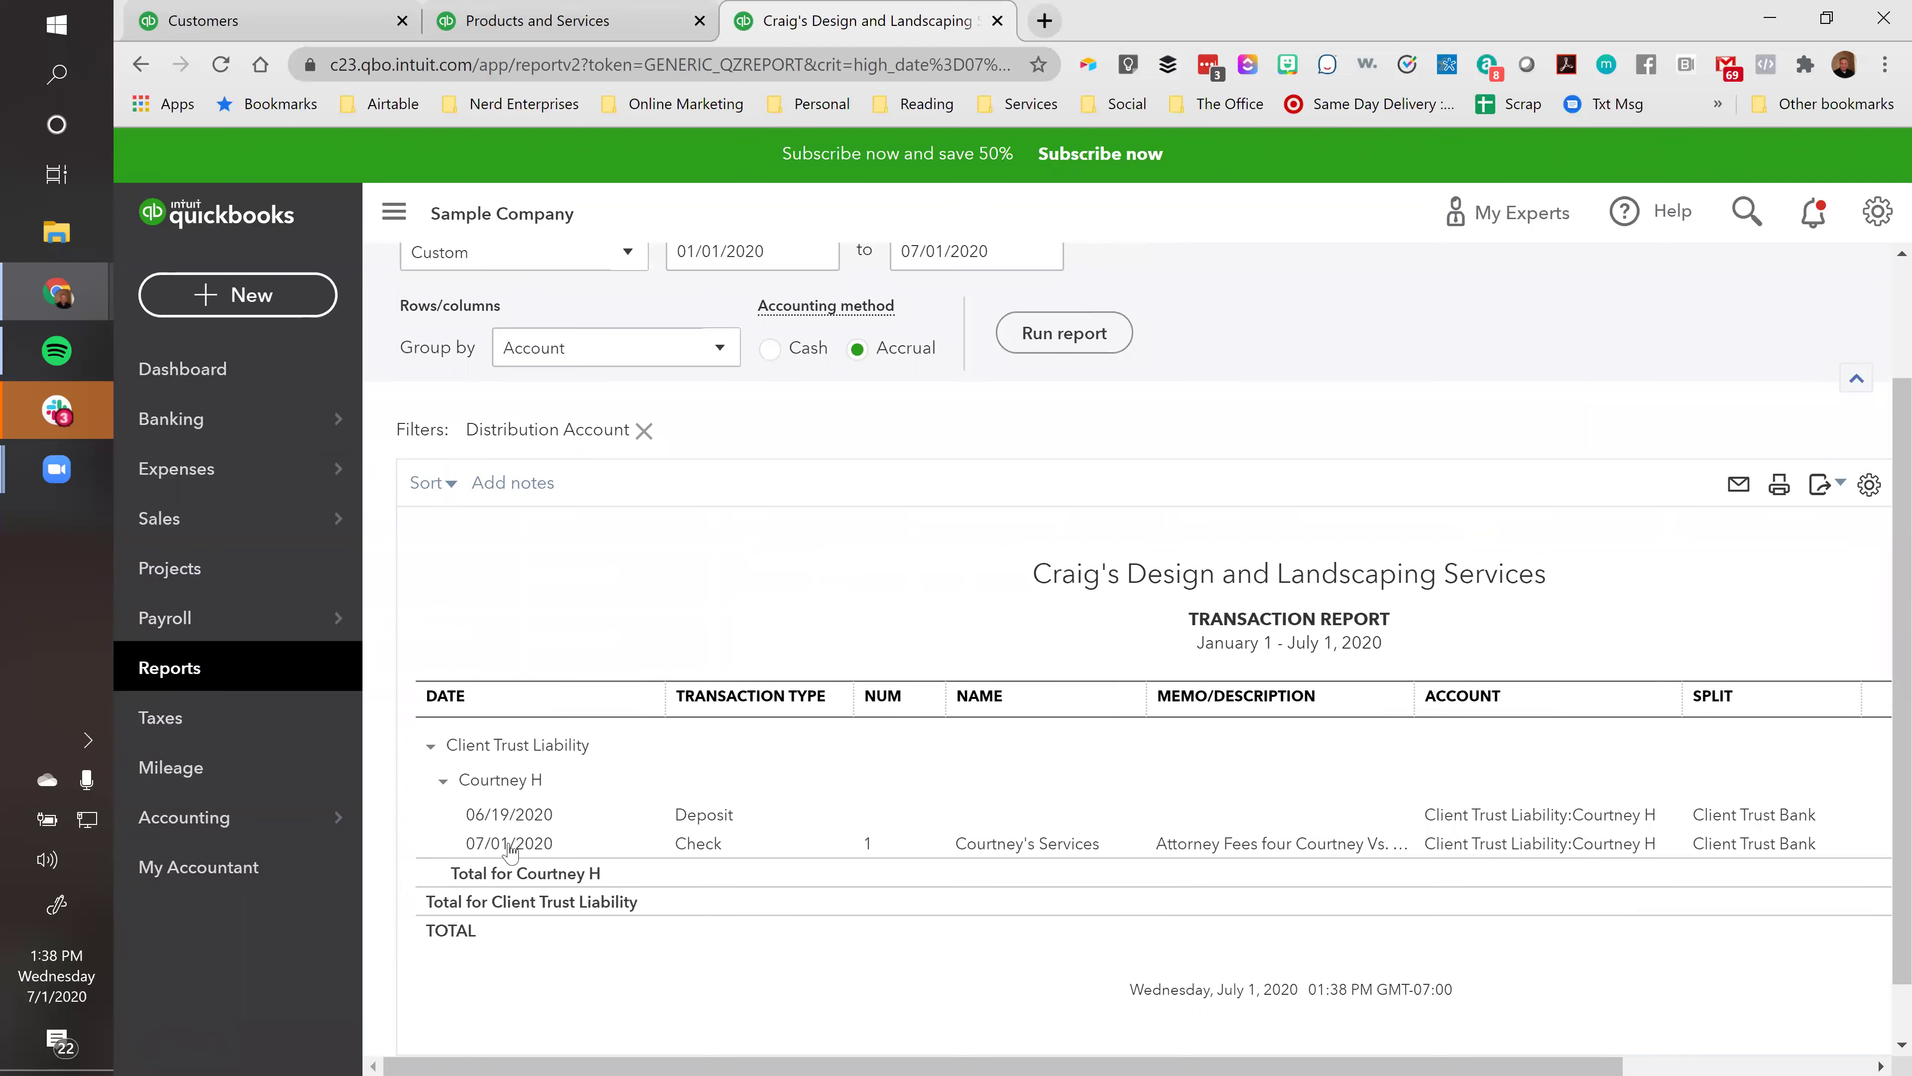
{"action": "scroll", "coordinate": [1581, 859], "scroll_direction": "right", "scroll_amount": 5}
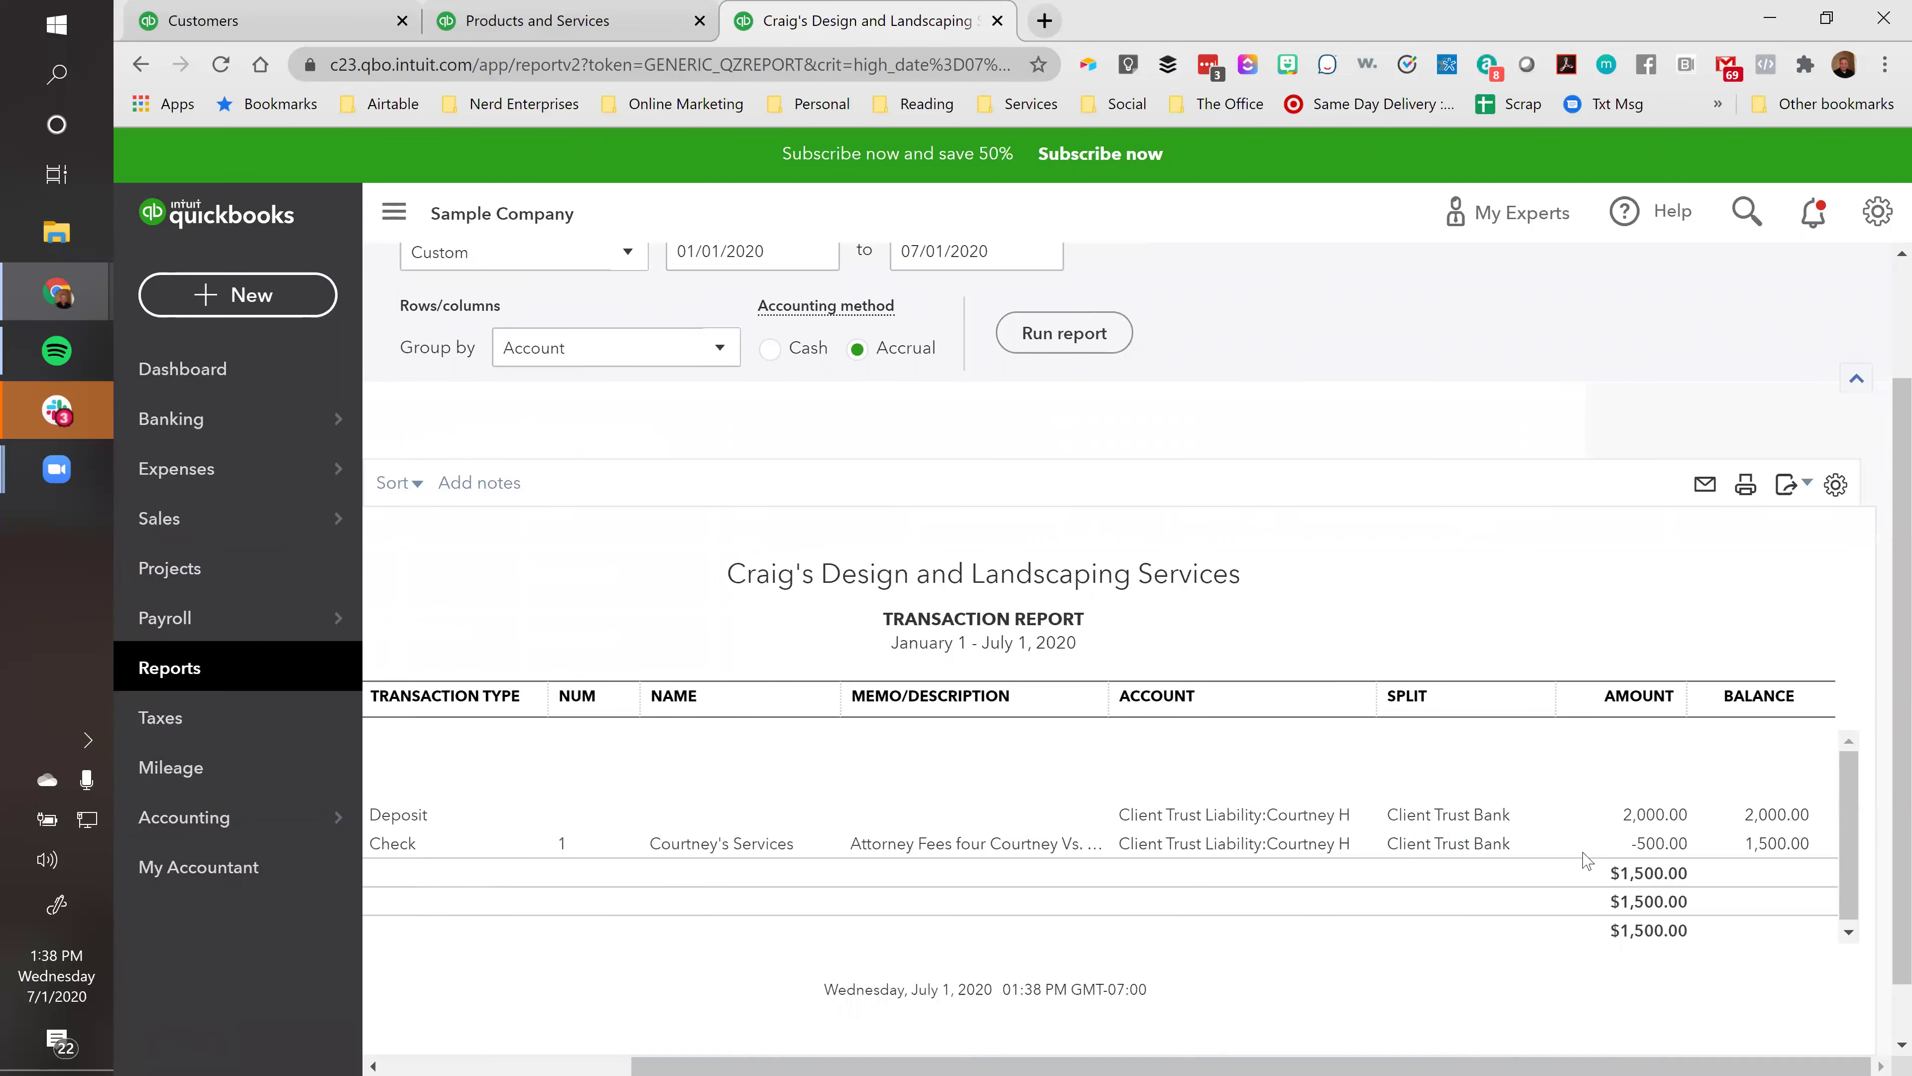
{"action": "left_click", "coordinate": [1666, 845]}
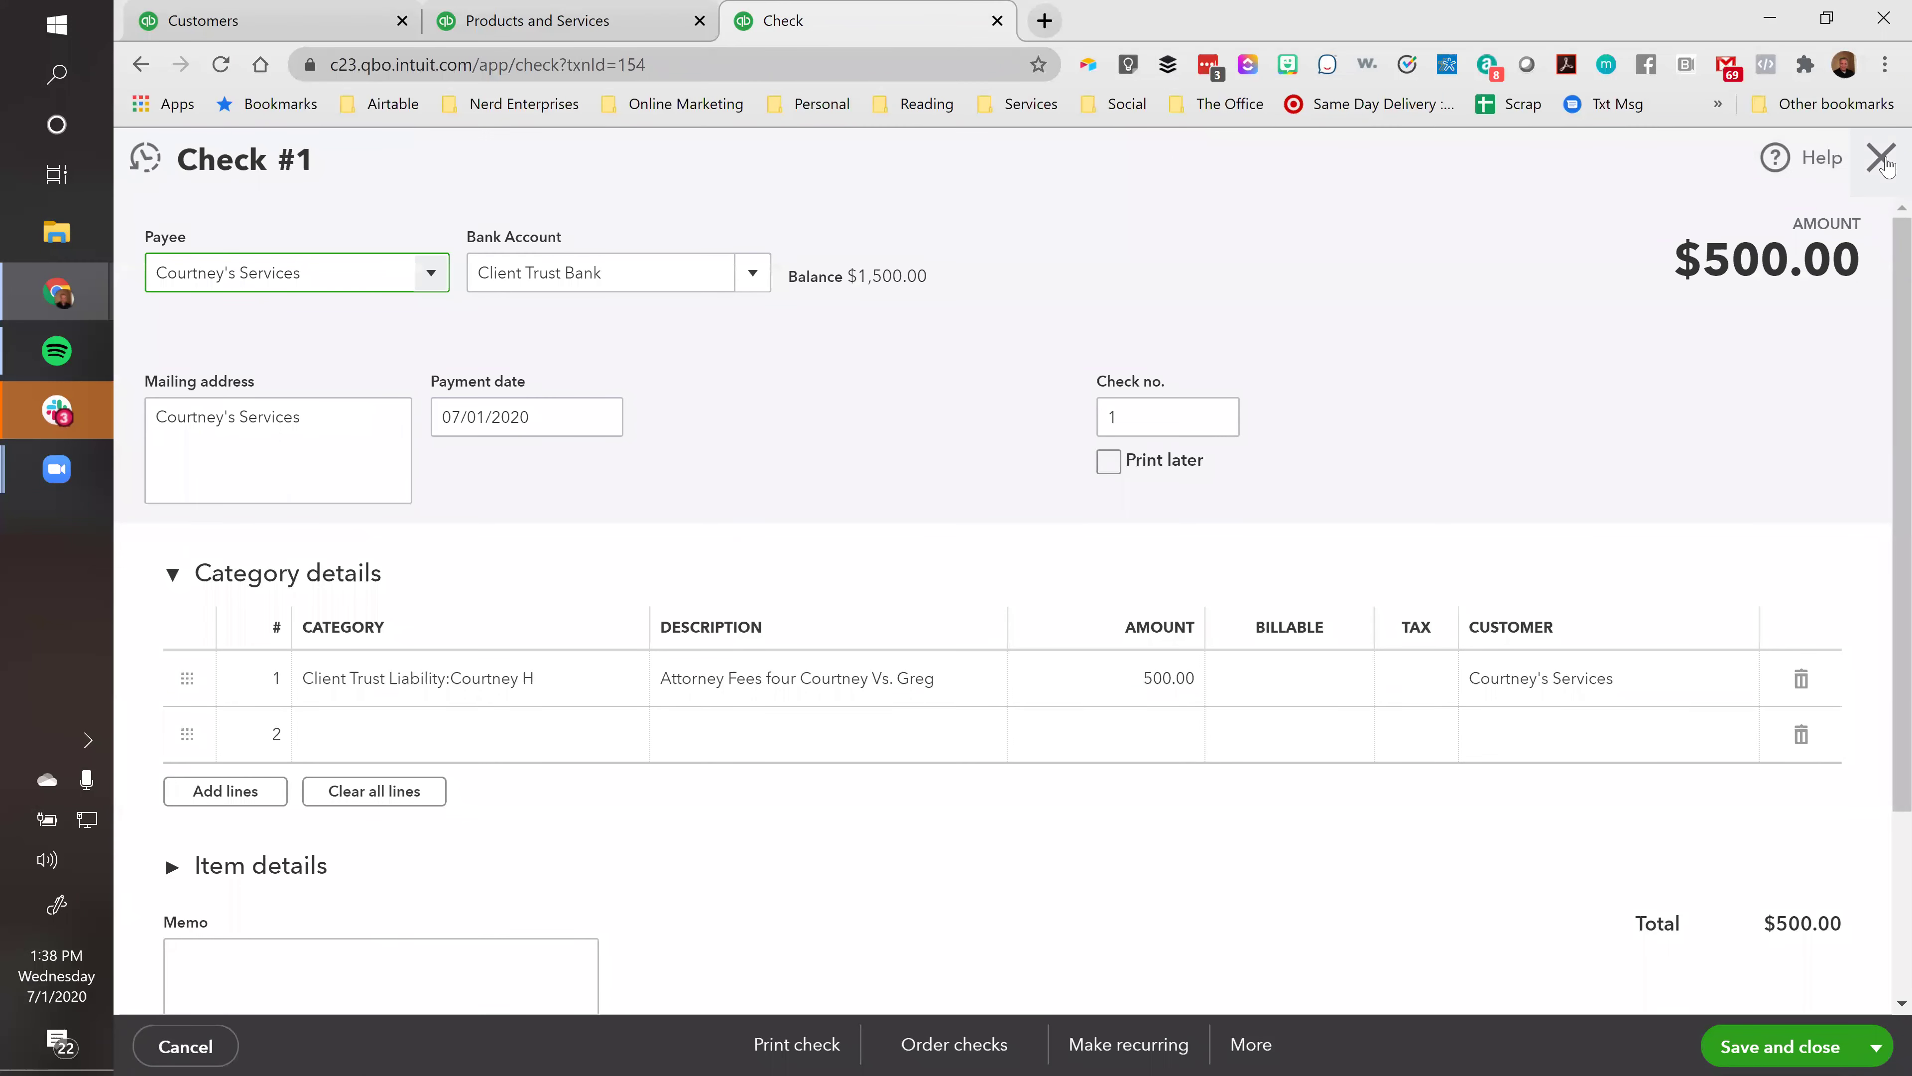
{"action": "left_click", "coordinate": [1881, 159]}
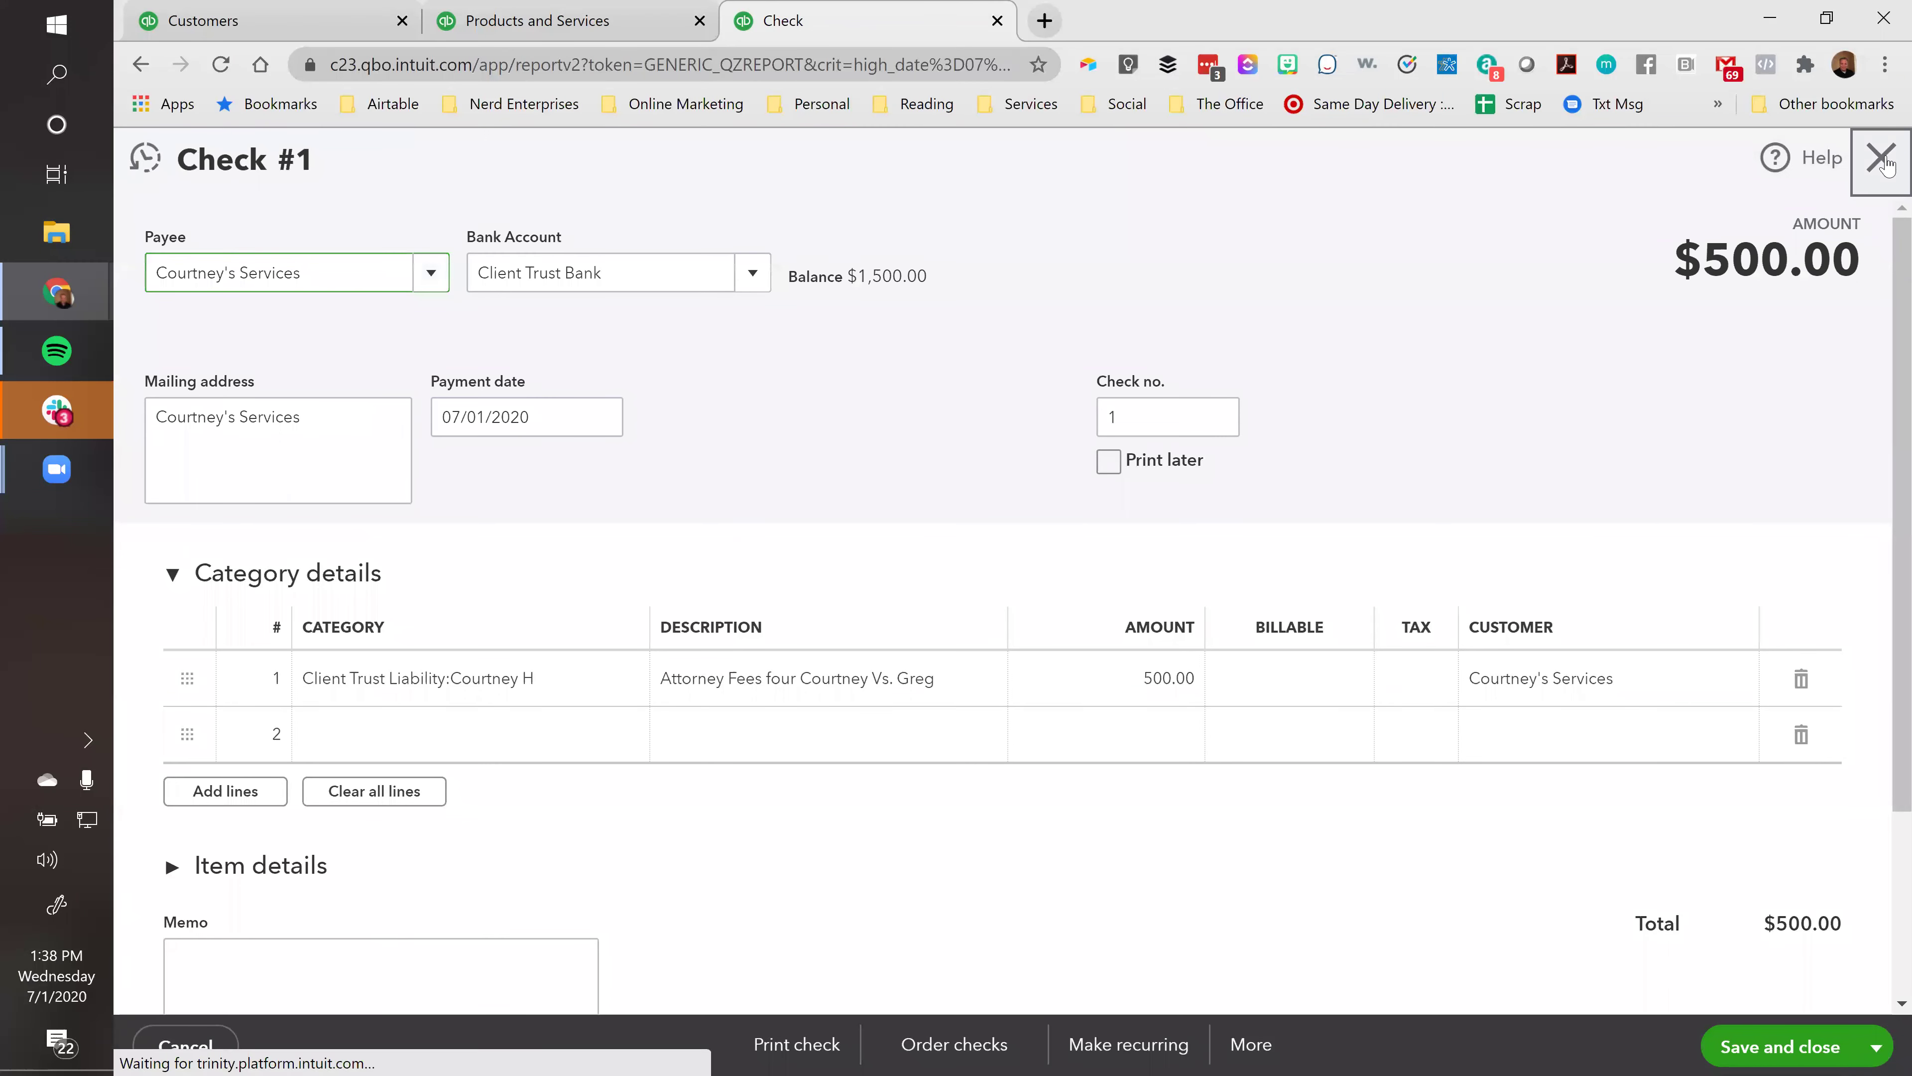